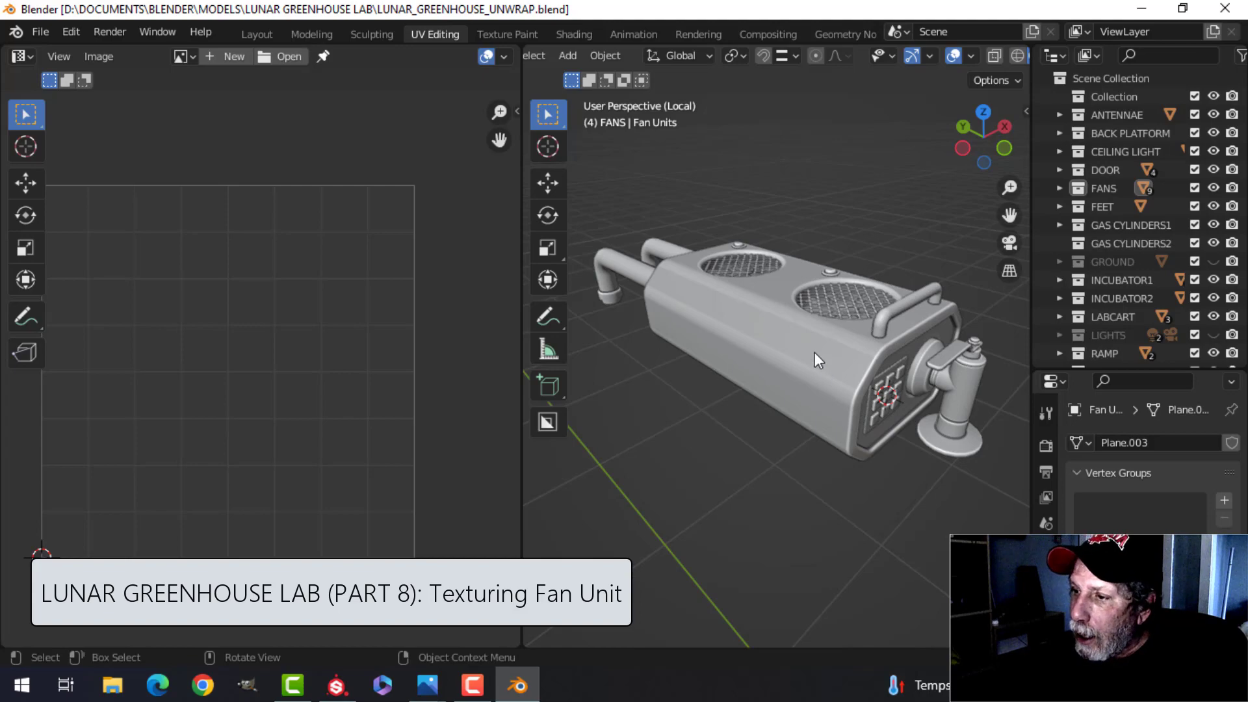
- Examine the seams and UV layouts of the fan housing and the valve fitting at its front end
click(814, 352)
key(Tab)
middle_drag(875, 341, 816, 322)
key(Tab)
click(906, 417)
key(Tab)
scroll(913, 417, up, 3)
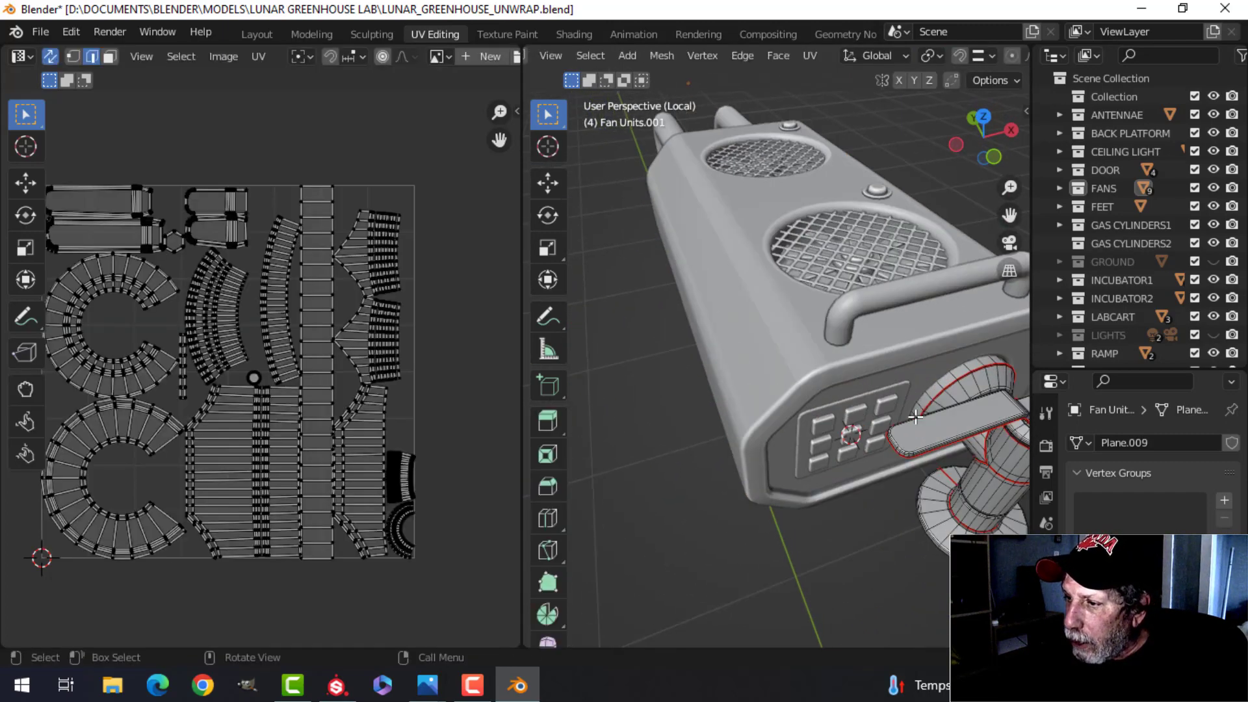
middle_drag(916, 416, 835, 355)
scroll(844, 351, down, 2)
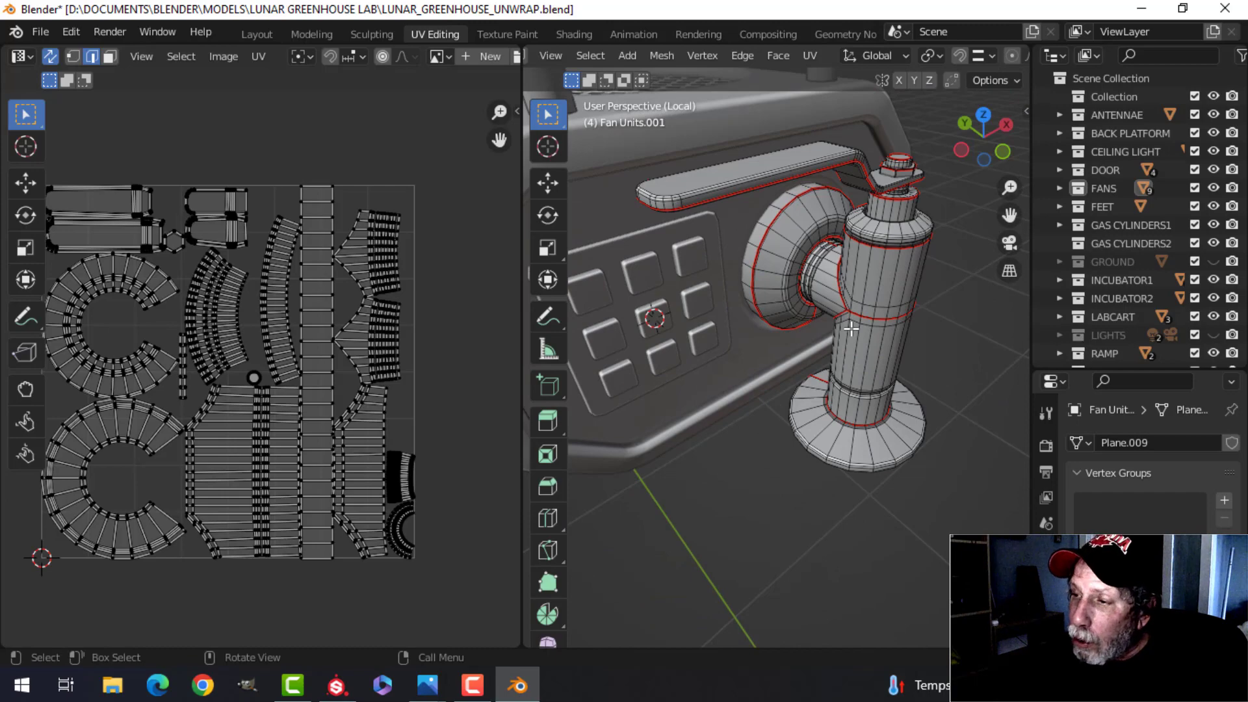
middle_drag(877, 281, 876, 301)
scroll(875, 308, up, 2)
scroll(873, 308, down, 2)
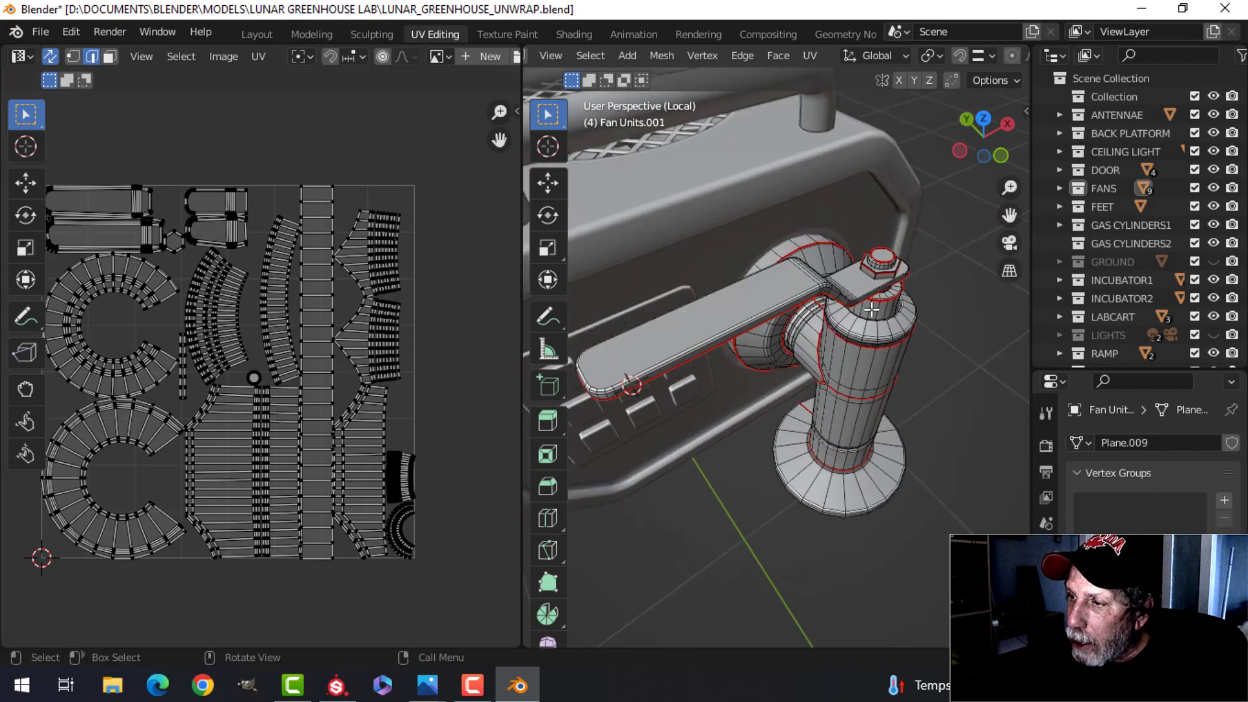
scroll(861, 311, down, 2)
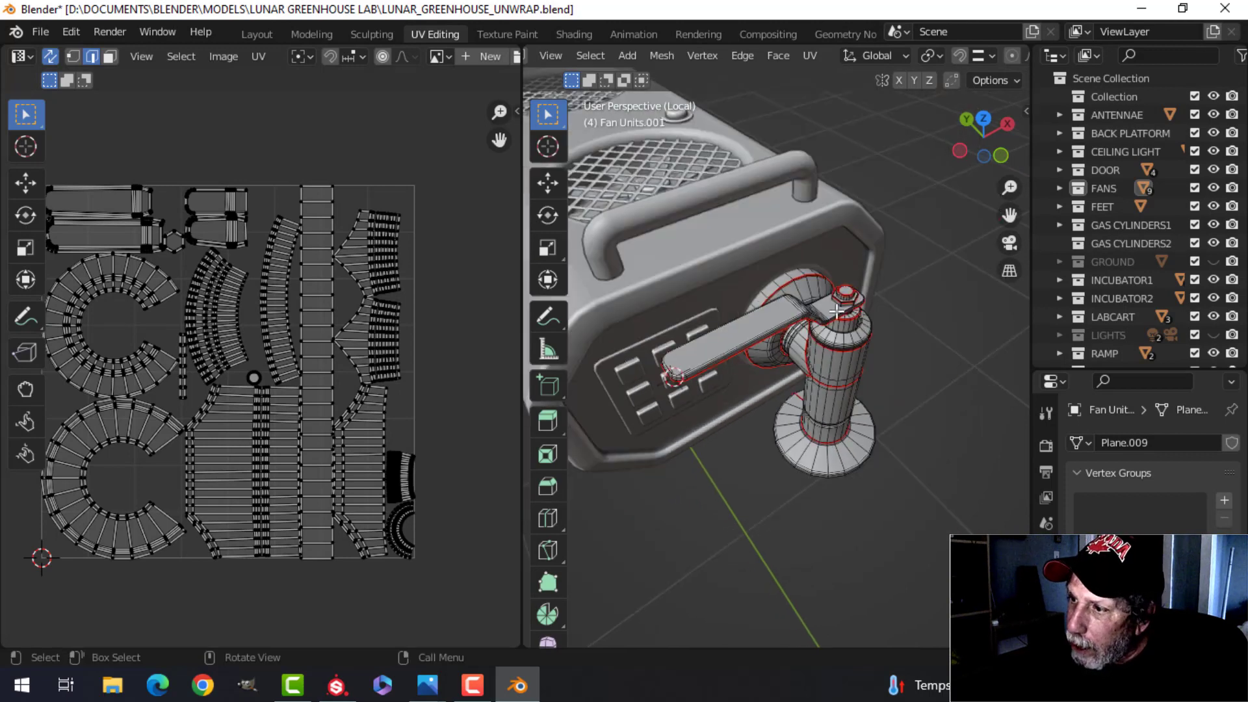
middle_drag(836, 312, 888, 300)
scroll(866, 306, down, 2)
key(Tab)
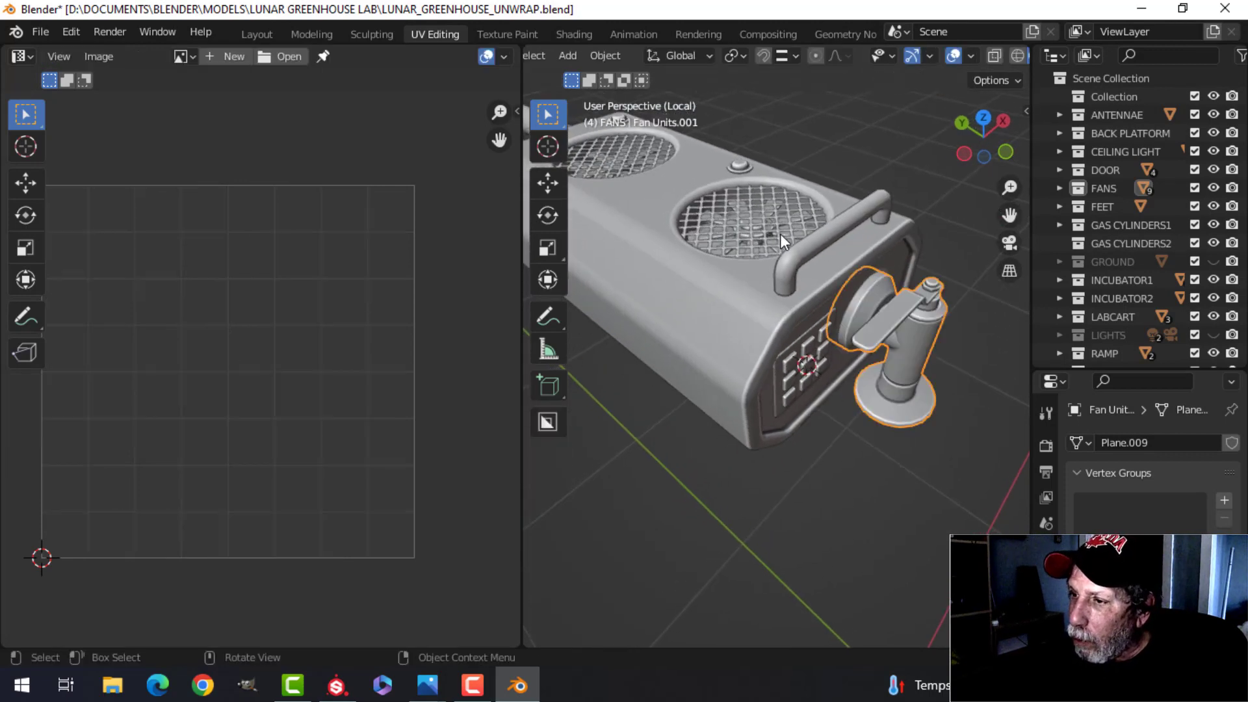
scroll(775, 240, down, 3)
middle_drag(770, 249, 844, 271)
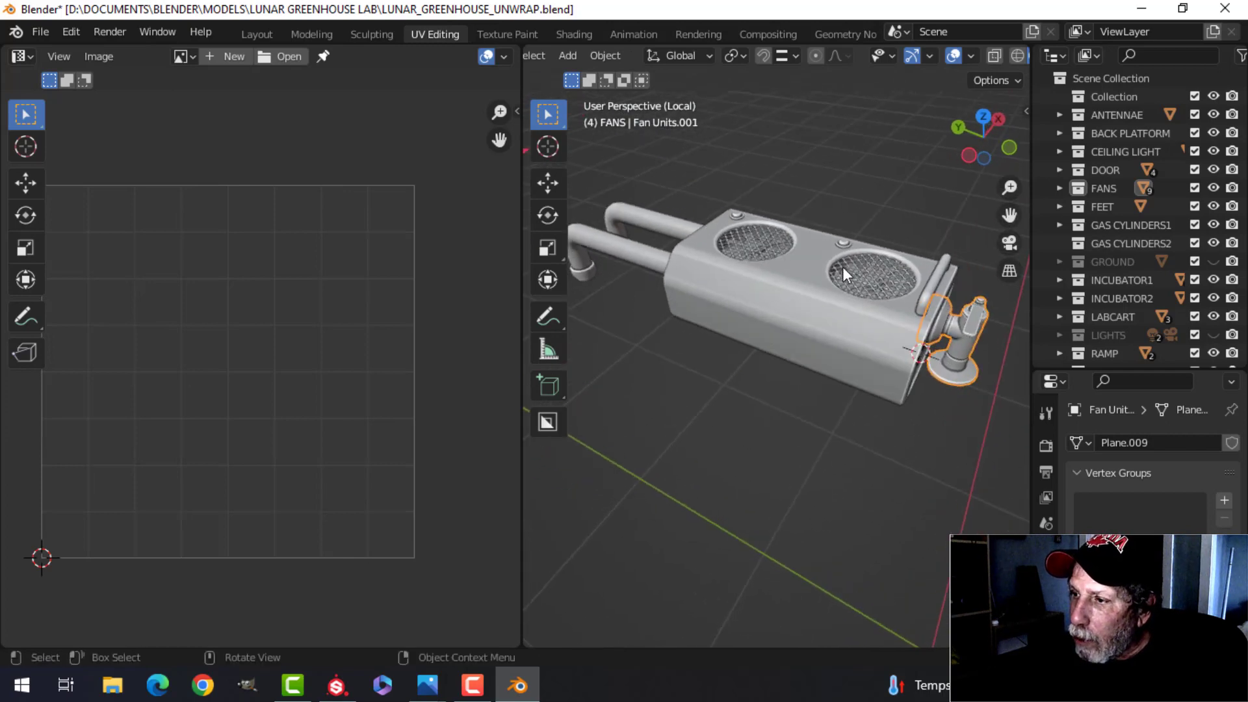
- Select all of the valve fitting's UVs and set the UDIM grid shape to 3 by 1
key(Tab)
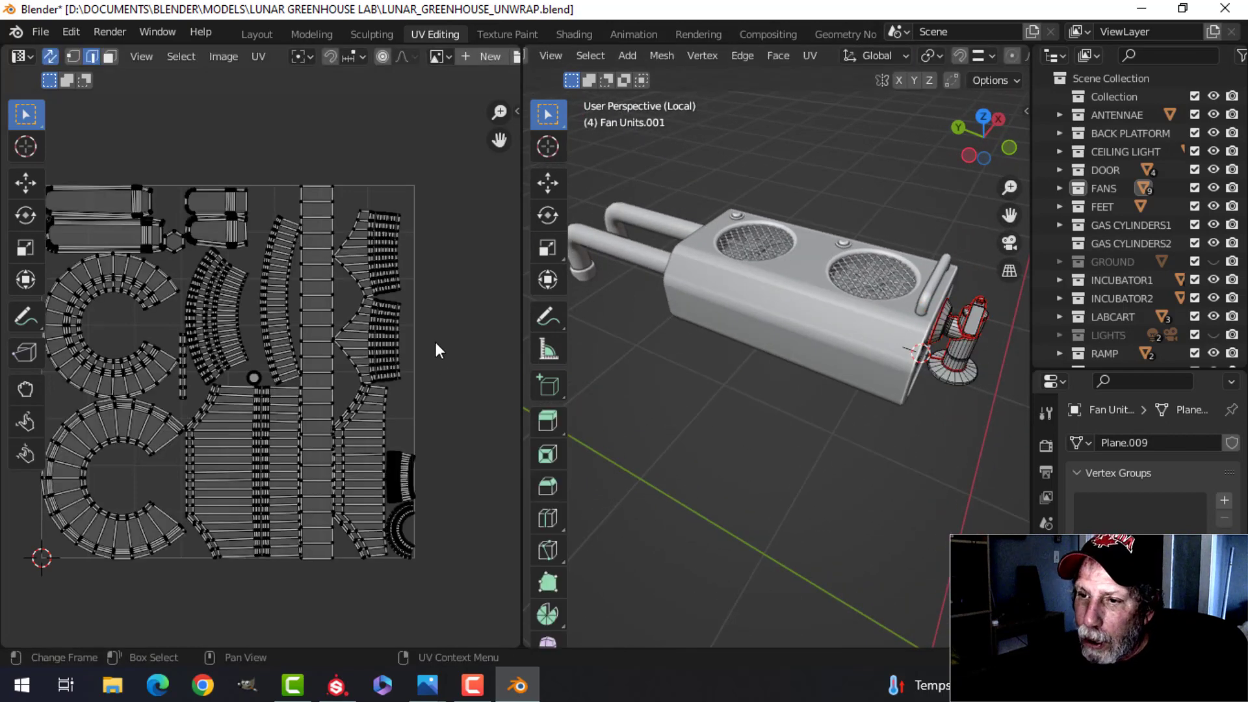
scroll(433, 328, down, 3)
key(a)
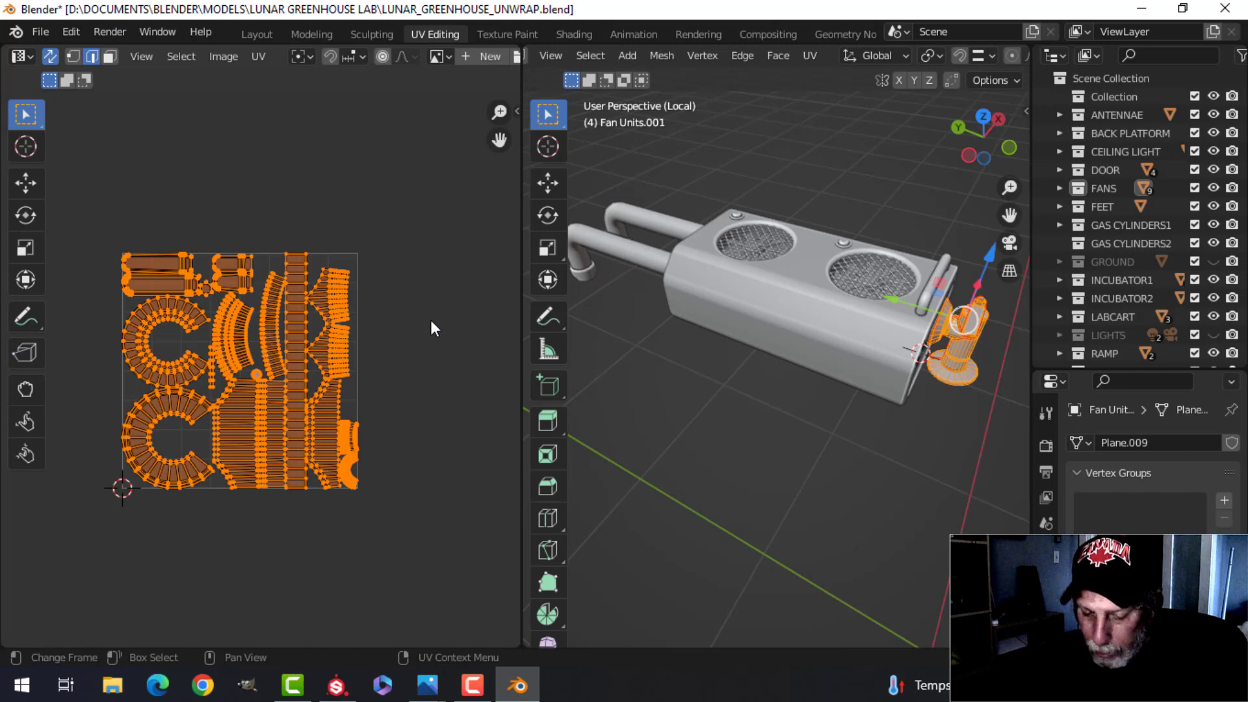
key(n)
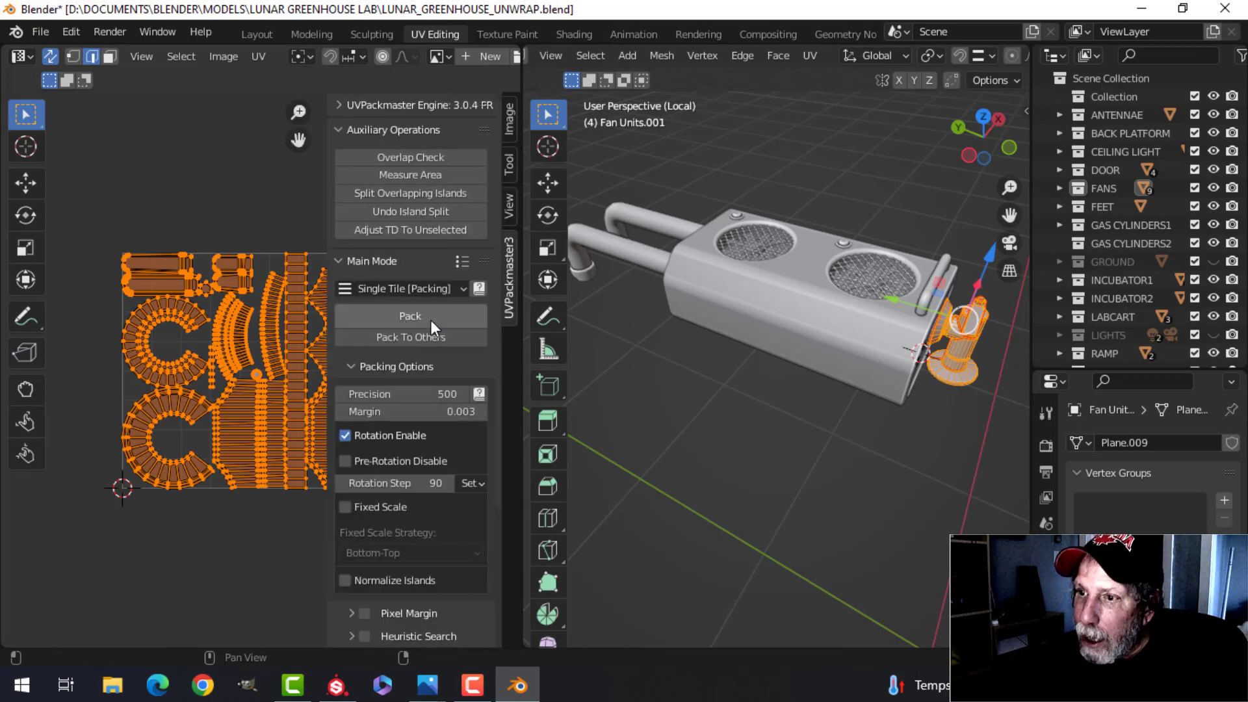
click(508, 207)
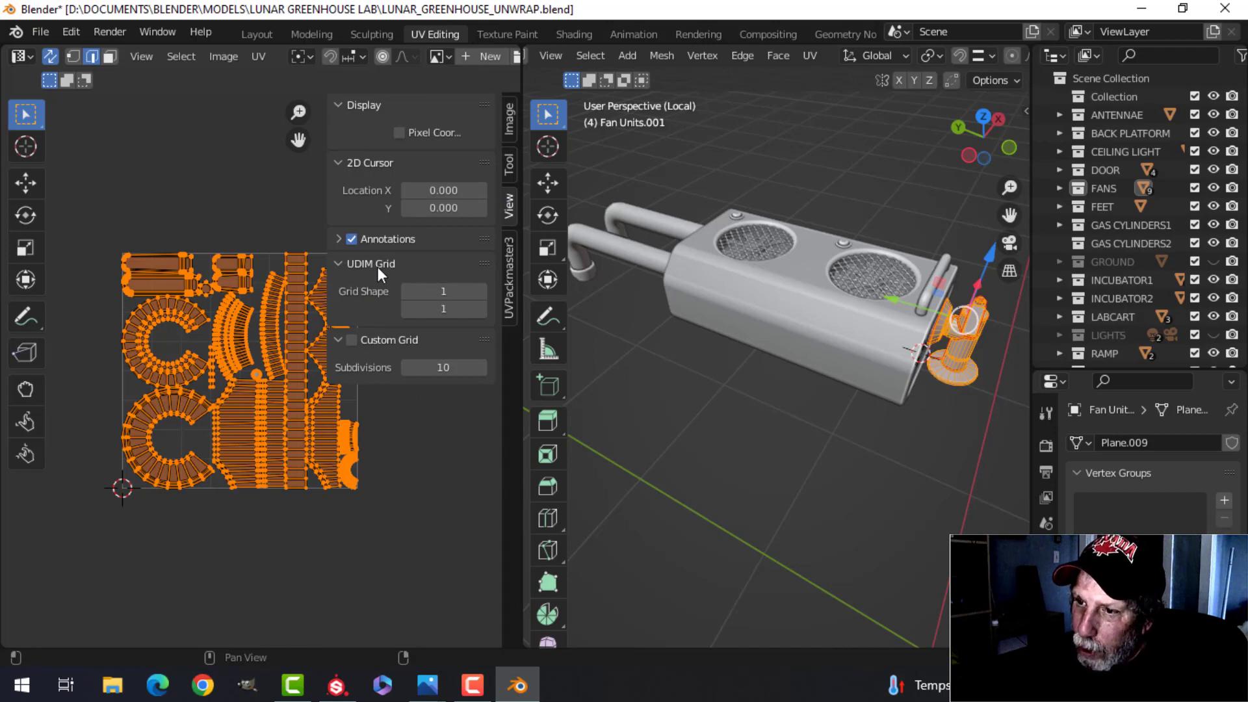
click(482, 307)
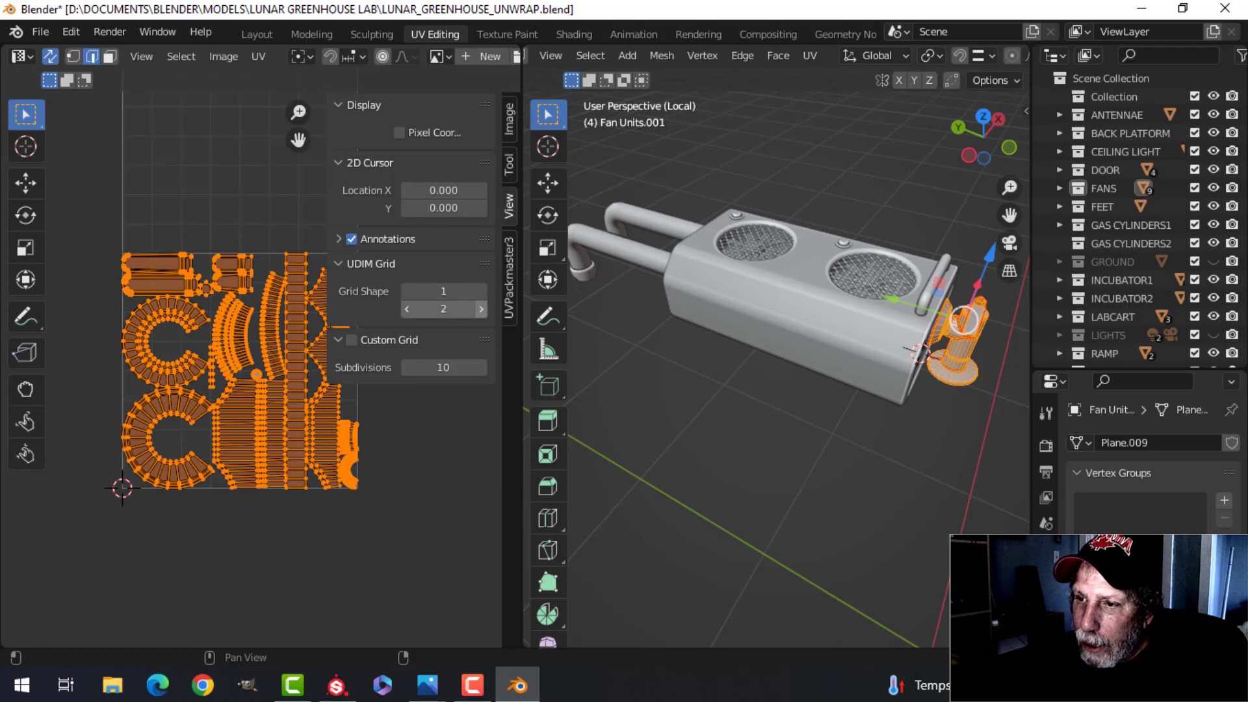
click(405, 308)
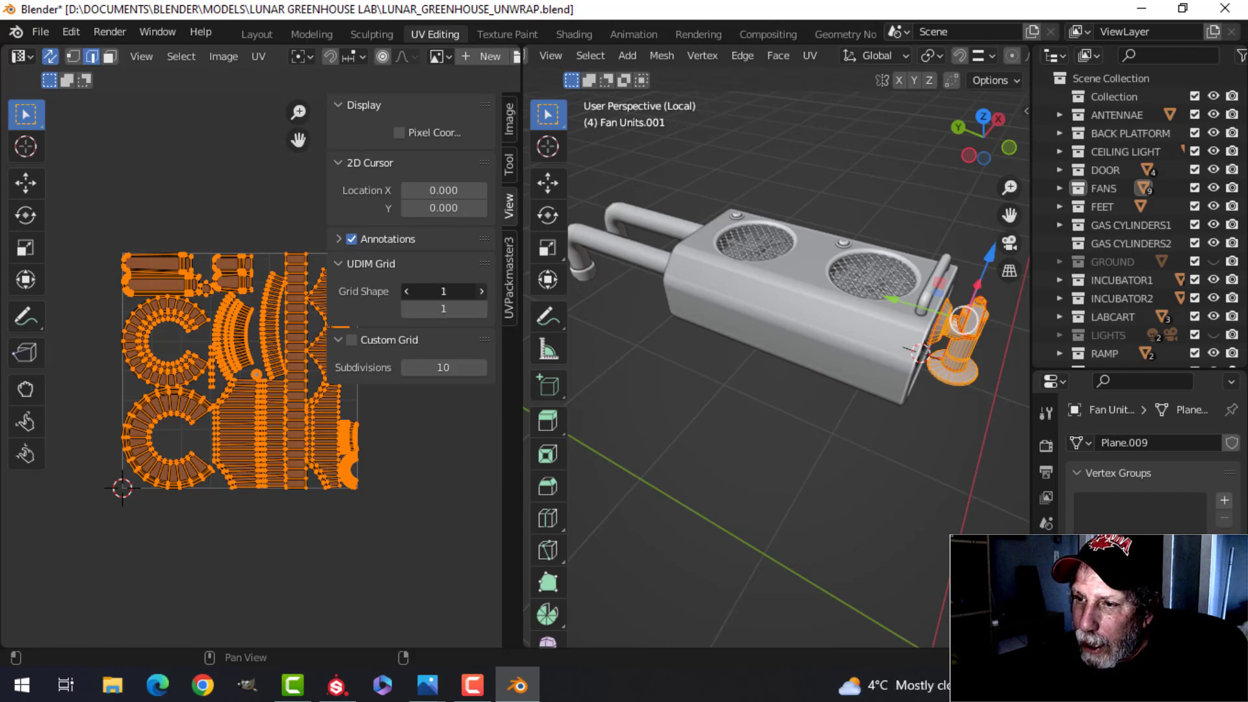
click(482, 291)
click(482, 293)
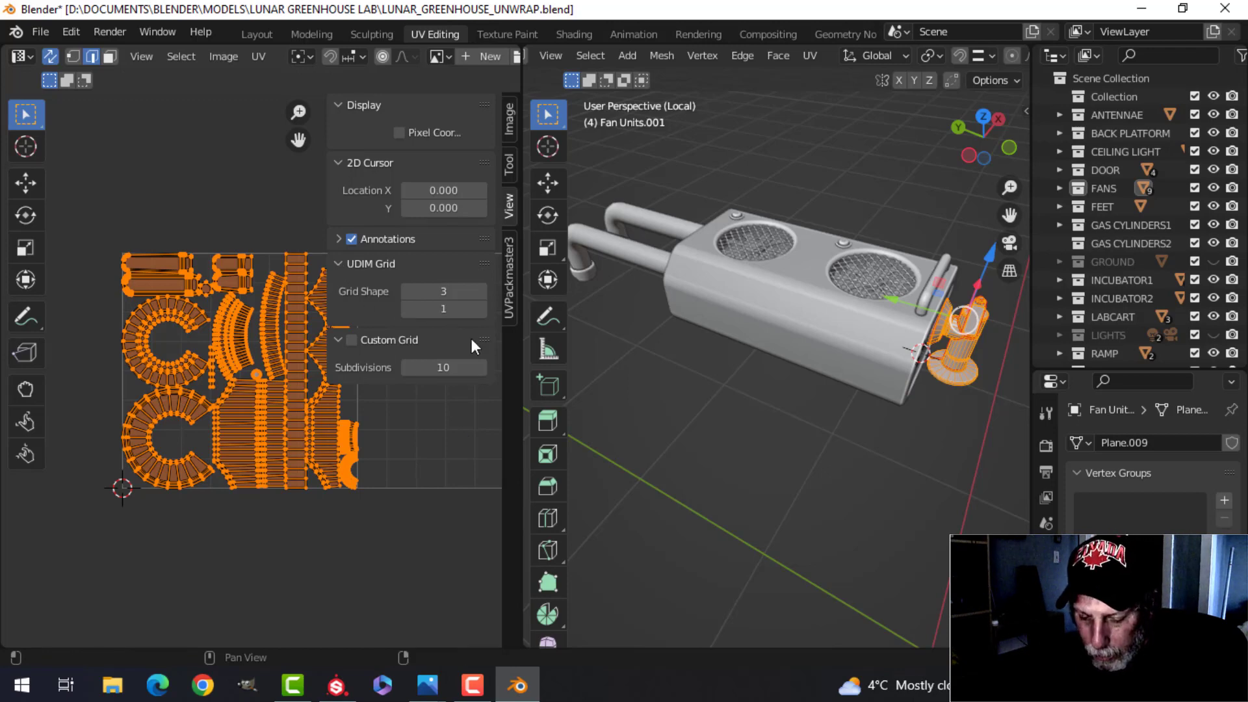
key(n)
- Move the valve fitting's UV islands about 1.27 units up, clear above the first UDIM tile
scroll(449, 351, down, 3)
mouse_move(438, 356)
middle_down()
mouse_move(370, 290)
mouse_move(418, 364)
middle_up()
scroll(383, 302, up, 1)
scroll(381, 326, up, 1)
scroll(381, 326, down, 3)
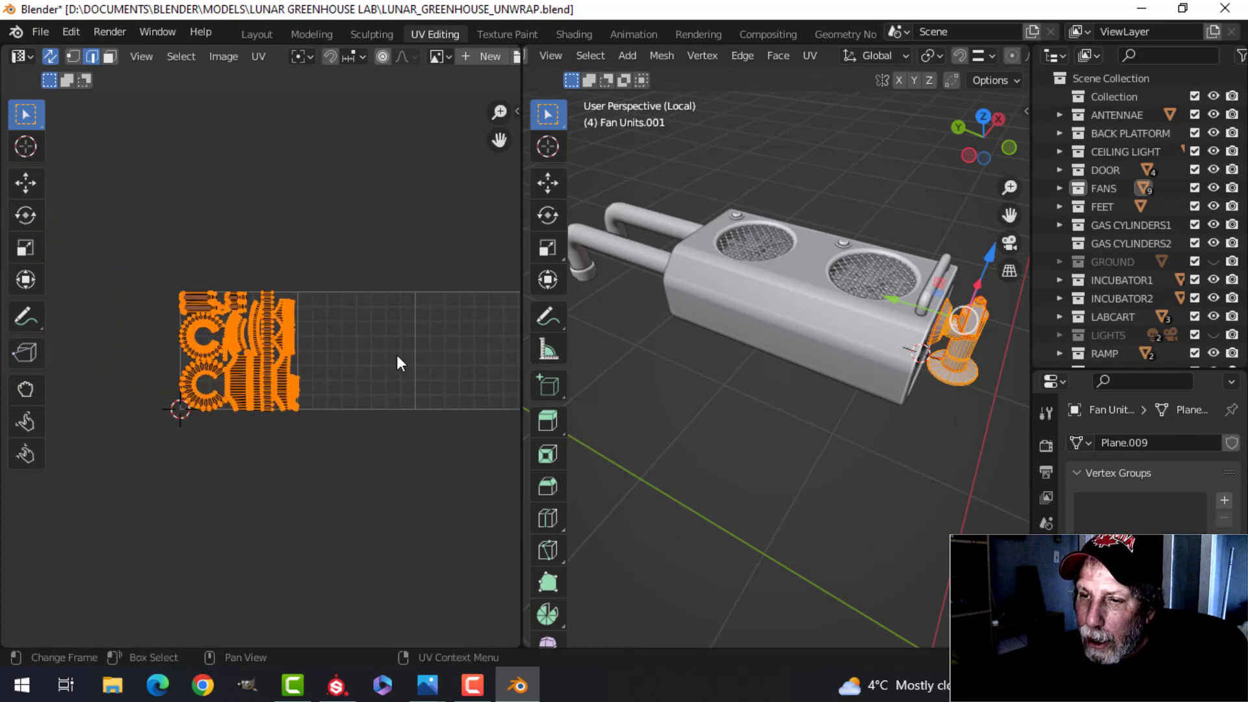
scroll(398, 357, up, 1)
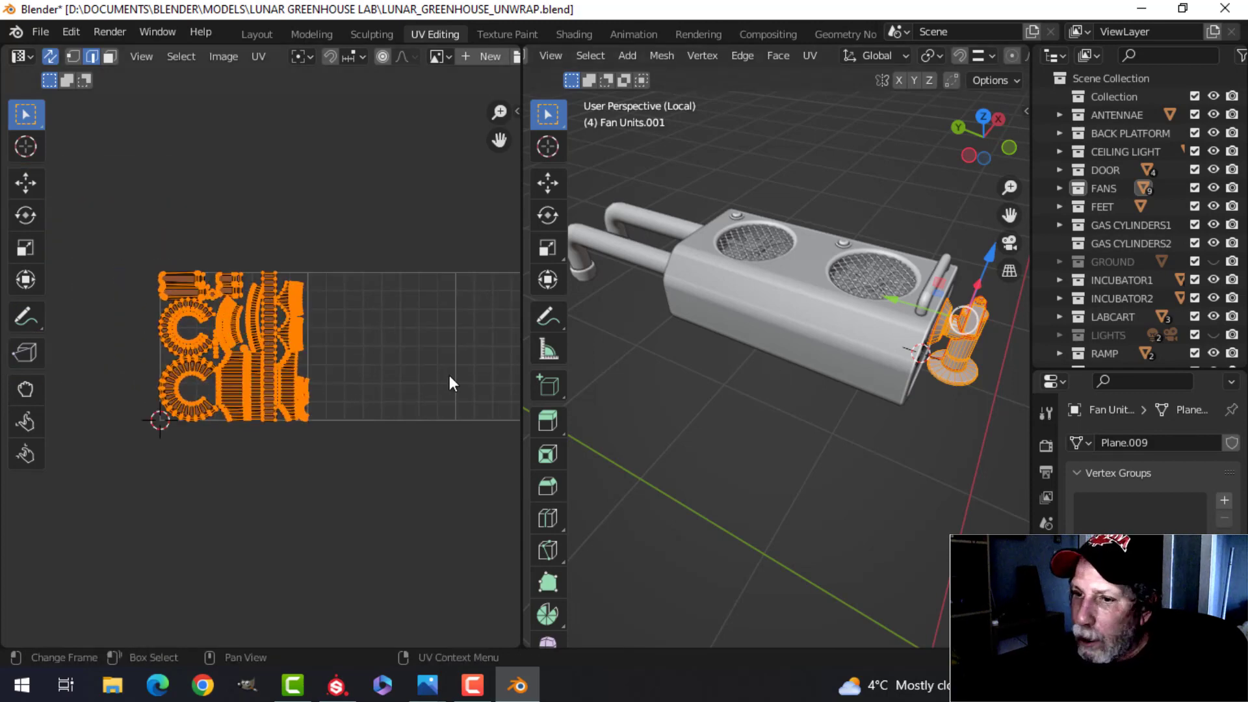
scroll(446, 390, down, 1)
key(g)
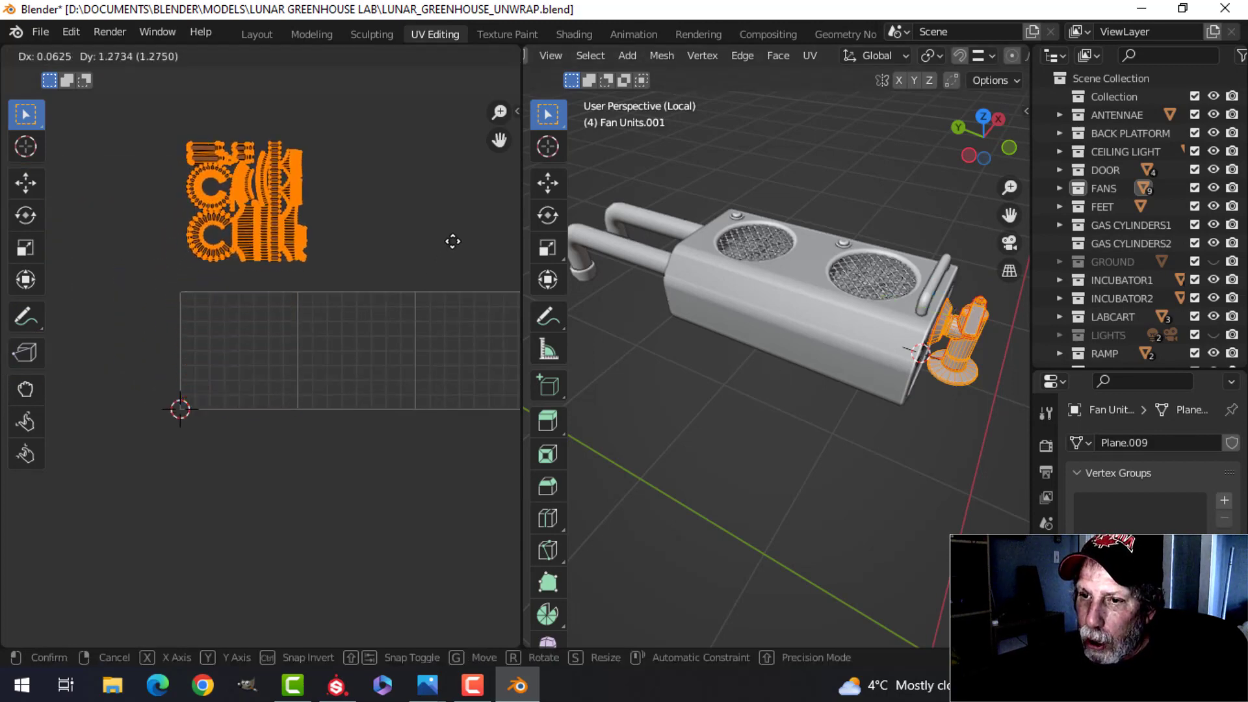
click(453, 241)
scroll(874, 367, down, 1)
key(Tab)
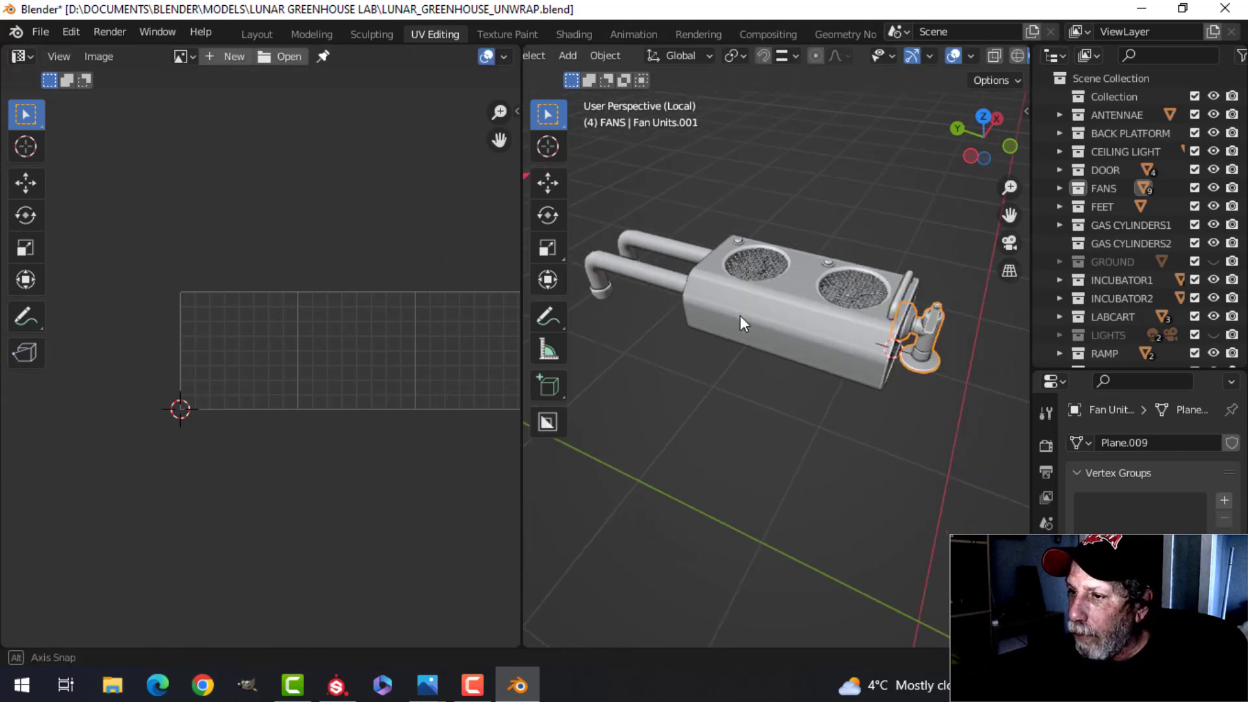
- Inspect the seams on the rear pipes and move all of their UV islands outside the grid, left of the first tile
middle_drag(740, 316, 767, 317)
click(652, 303)
middle_drag(639, 339, 713, 361)
key(Tab)
scroll(721, 358, up, 3)
middle_drag(783, 335, 790, 296)
scroll(793, 325, down, 2)
scroll(858, 307, up, 5)
scroll(790, 296, down, 3)
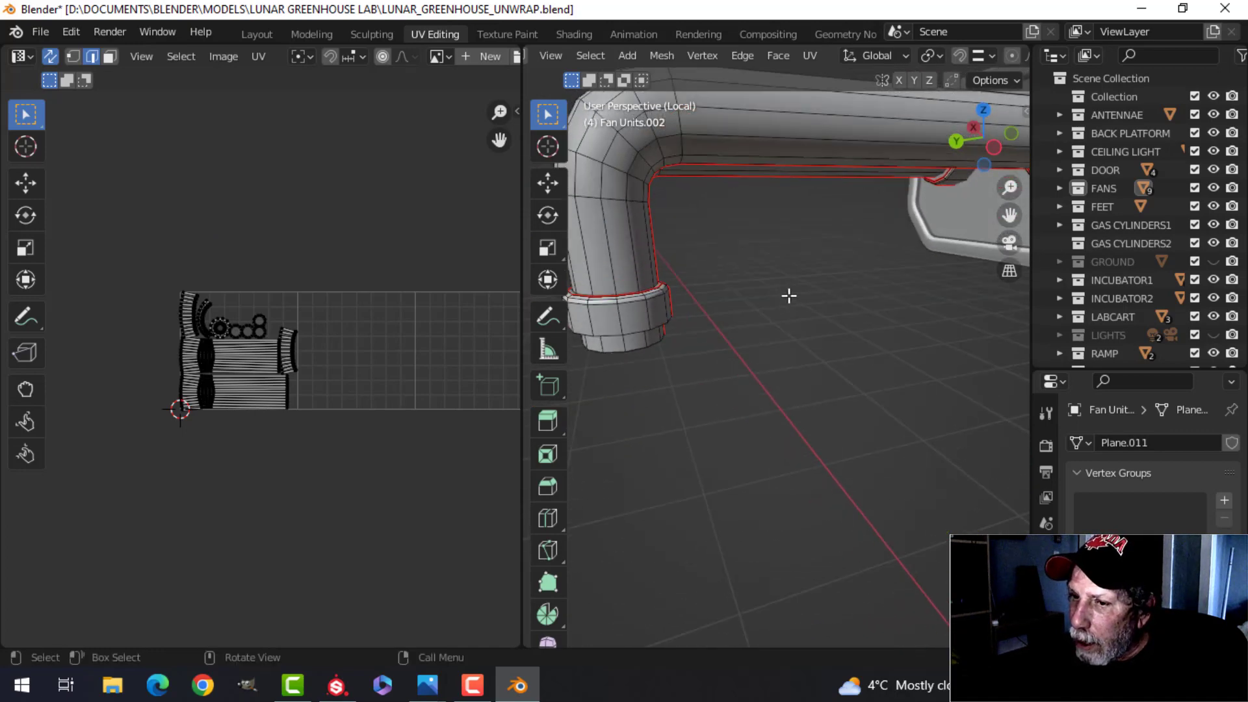
key(a)
scroll(793, 295, down, 2)
scroll(364, 390, down, 2)
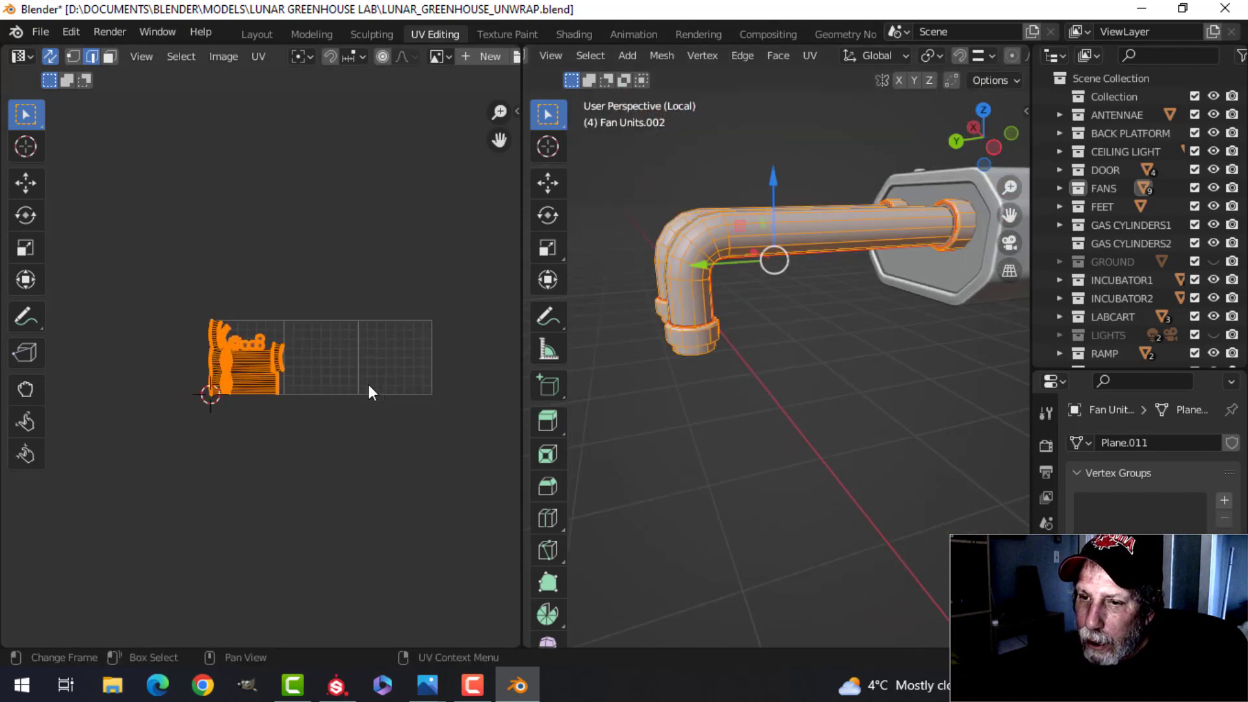
key(g)
click(271, 393)
scroll(866, 337, down, 2)
middle_drag(867, 337, 848, 348)
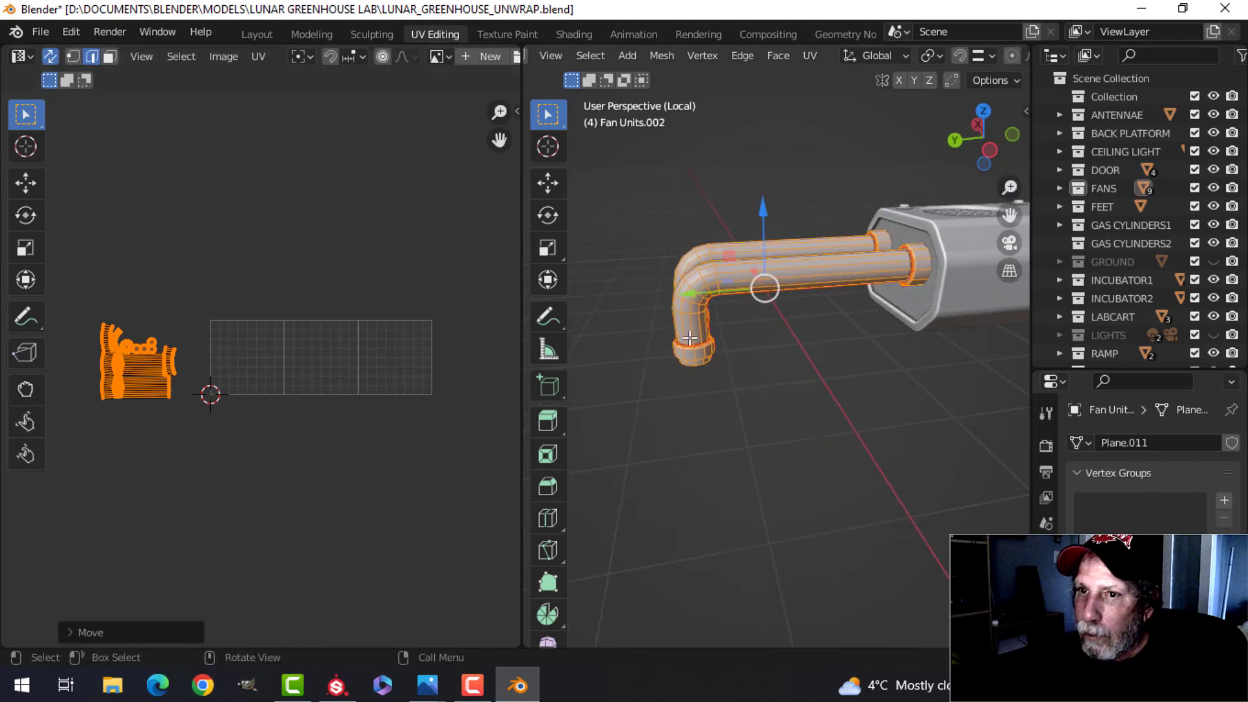
scroll(750, 307, down, 2)
key(Tab)
- Open the main fan housing in Edit Mode, select all of its geometry and examine its UV layout
shift+middle_drag(926, 320, 848, 339)
click(871, 333)
key(Tab)
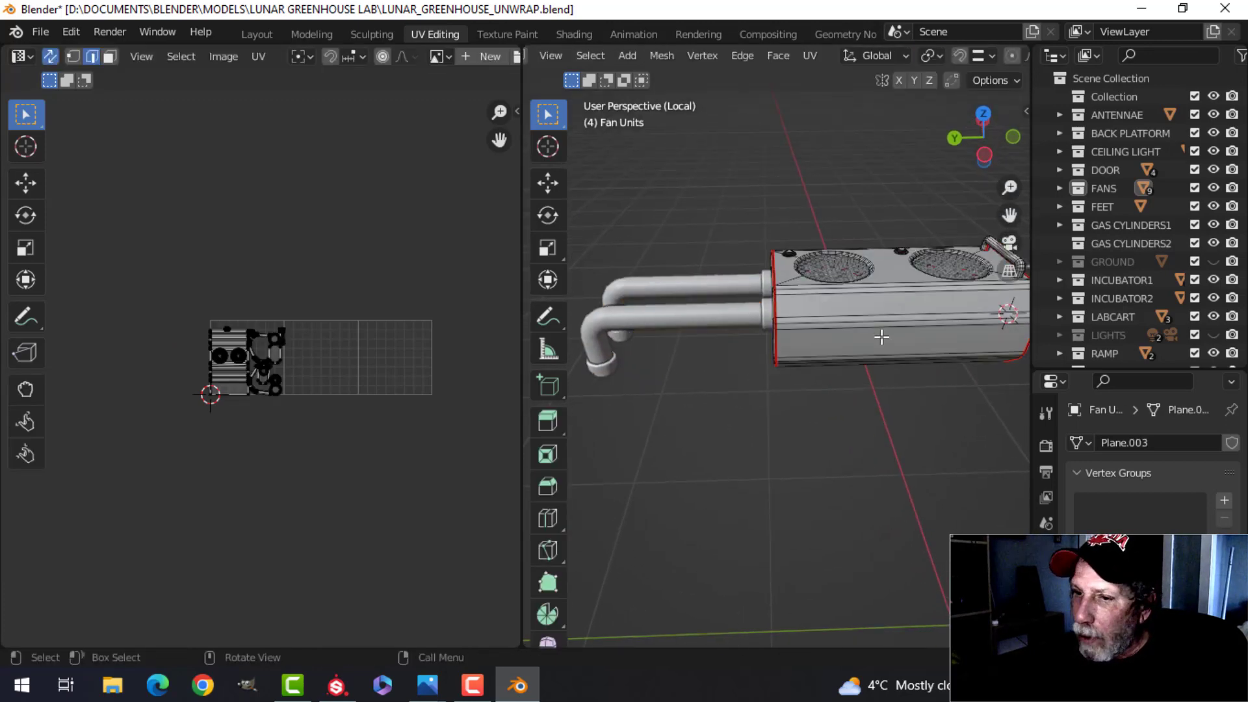
key(a)
scroll(385, 348, up, 4)
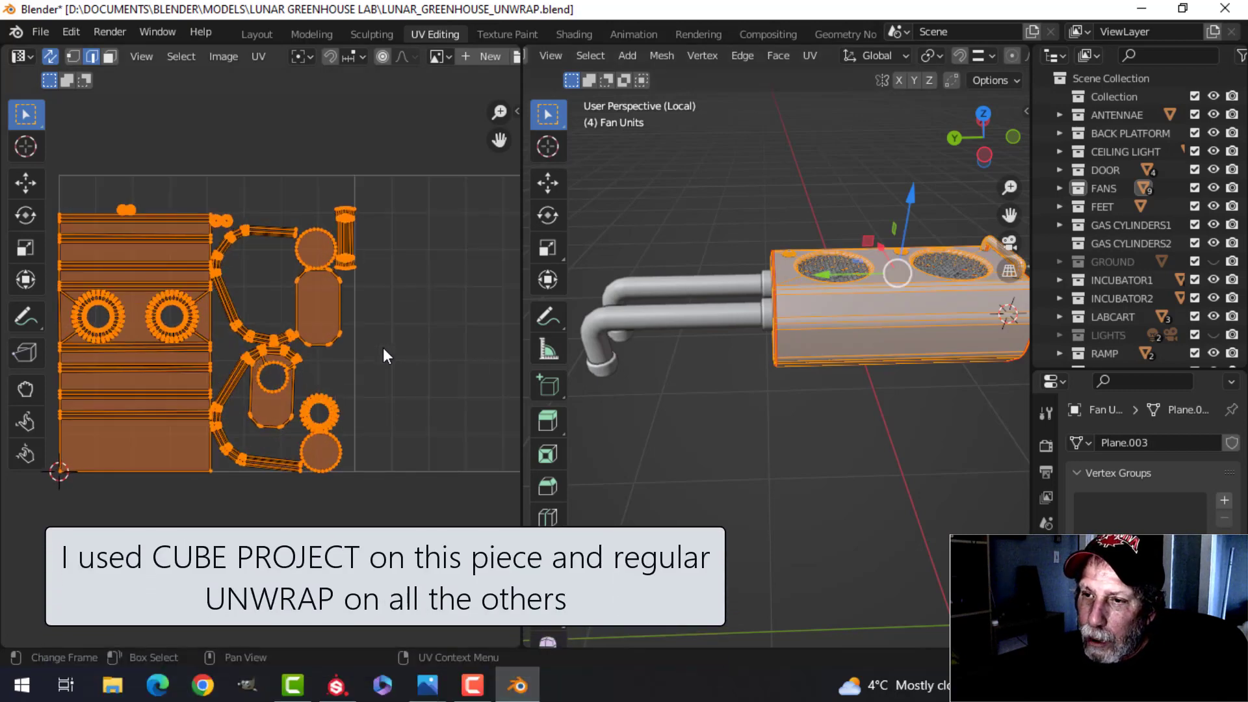
scroll(383, 347, up, 1)
scroll(789, 301, up, 6)
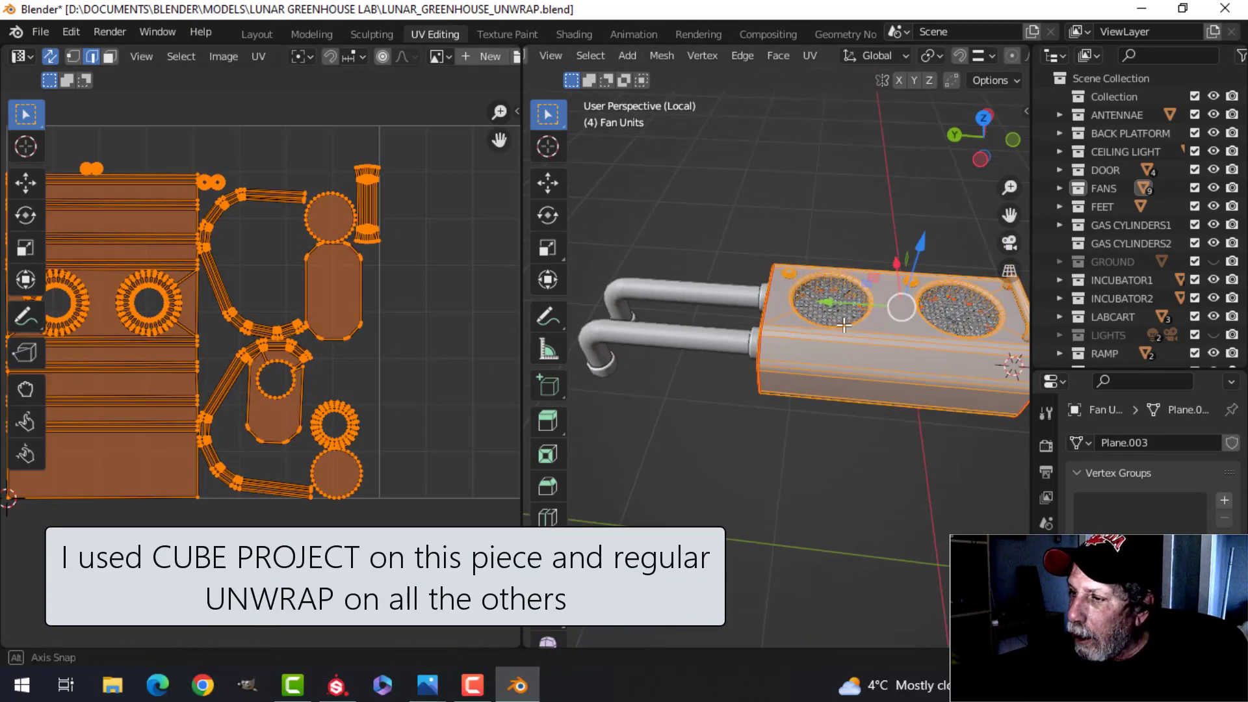
- Move the main fan housing's UV islands directly below the first UDIM tile
key(Tab)
click(778, 316)
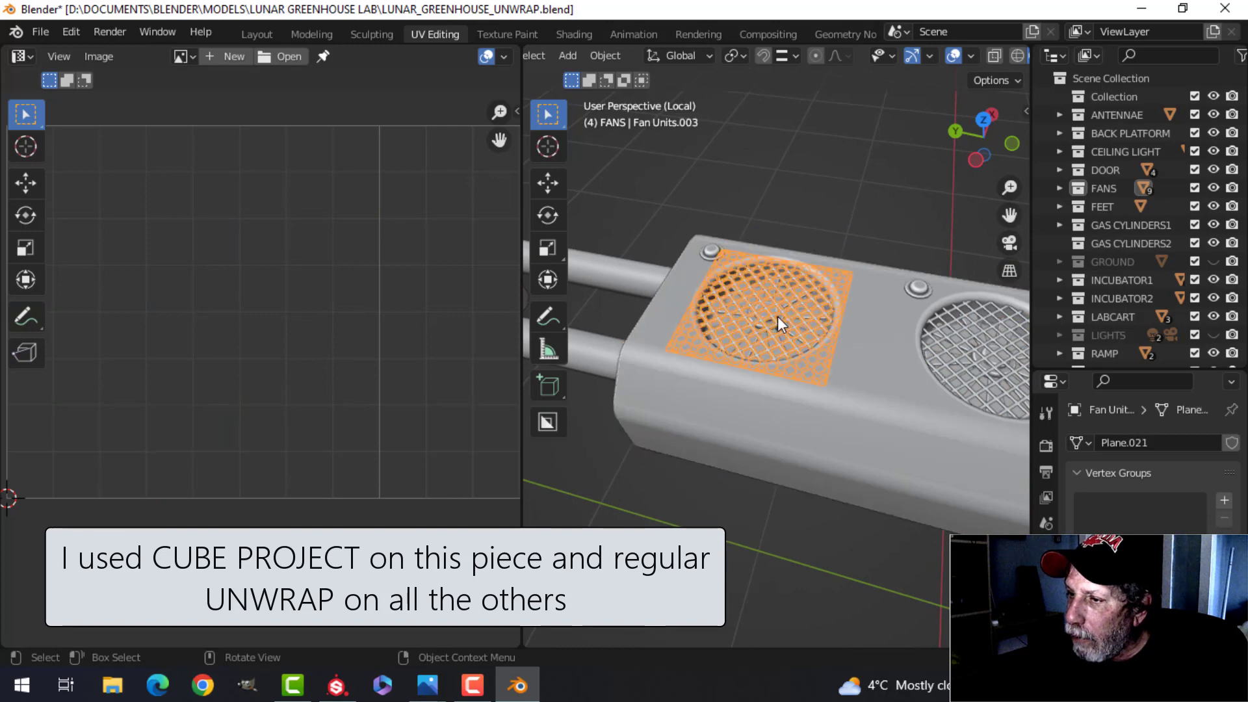
scroll(817, 345, down, 2)
scroll(818, 345, down, 2)
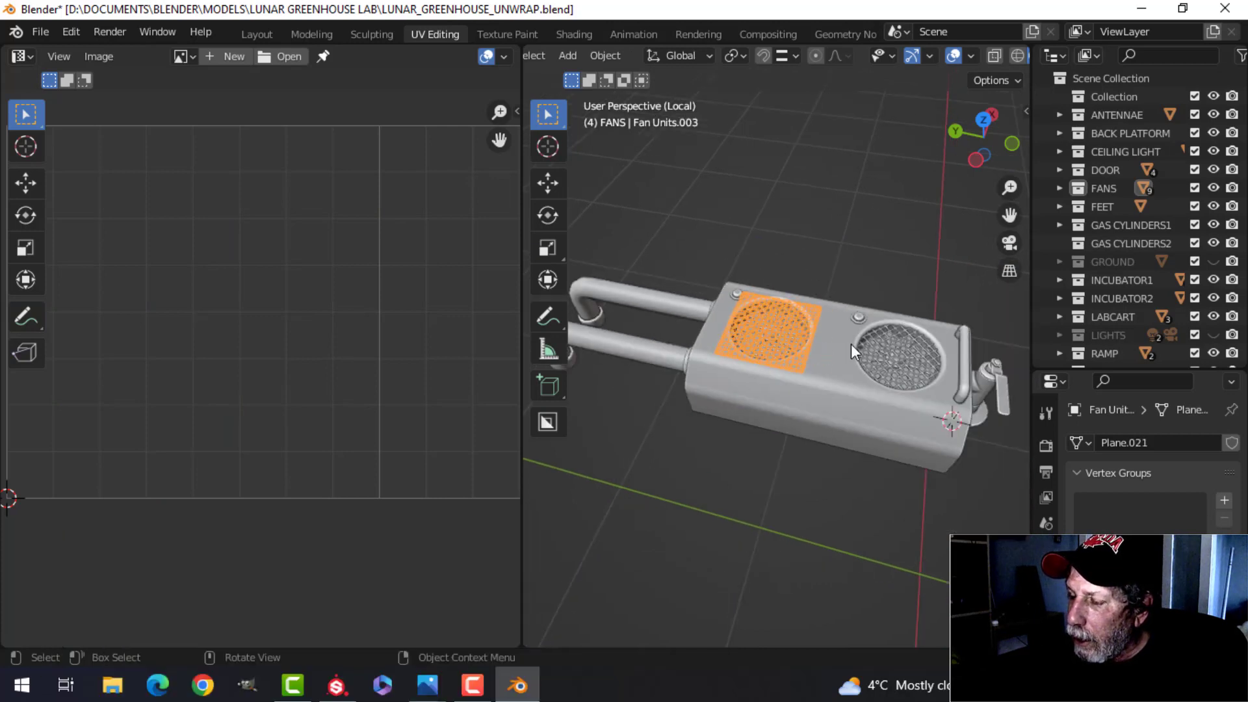
scroll(851, 344, up, 2)
click(822, 392)
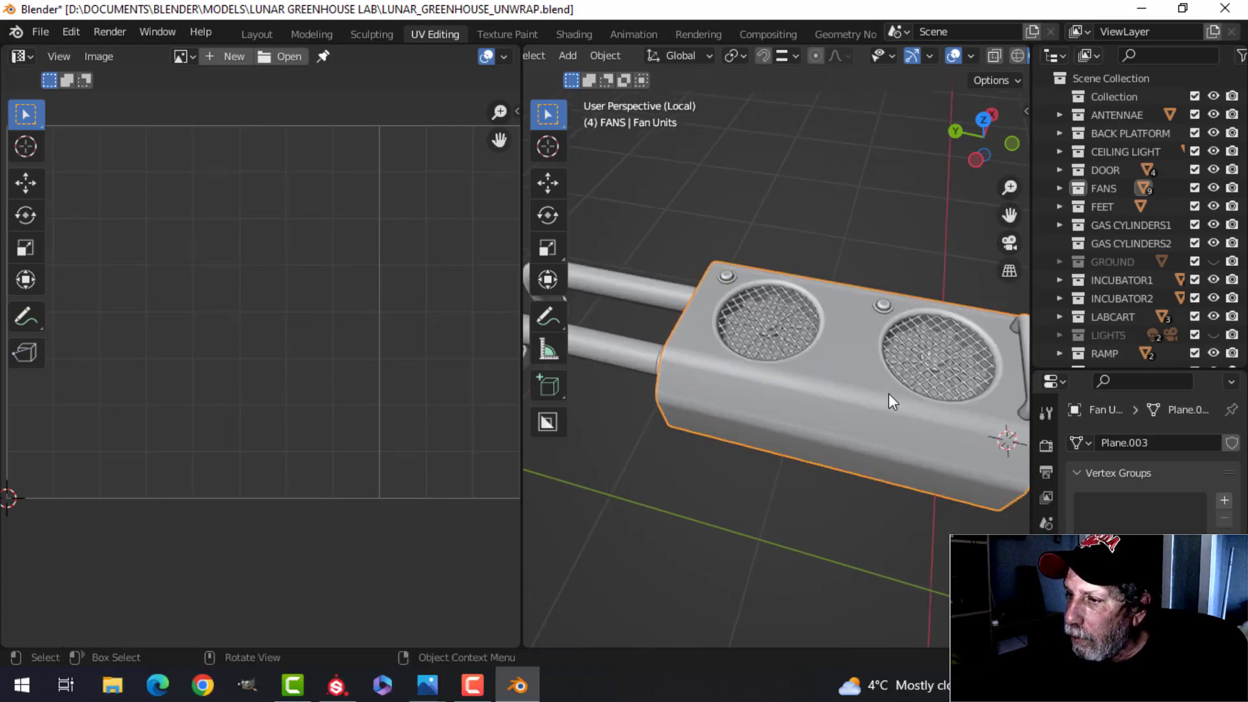
key(Tab)
scroll(304, 384, down, 2)
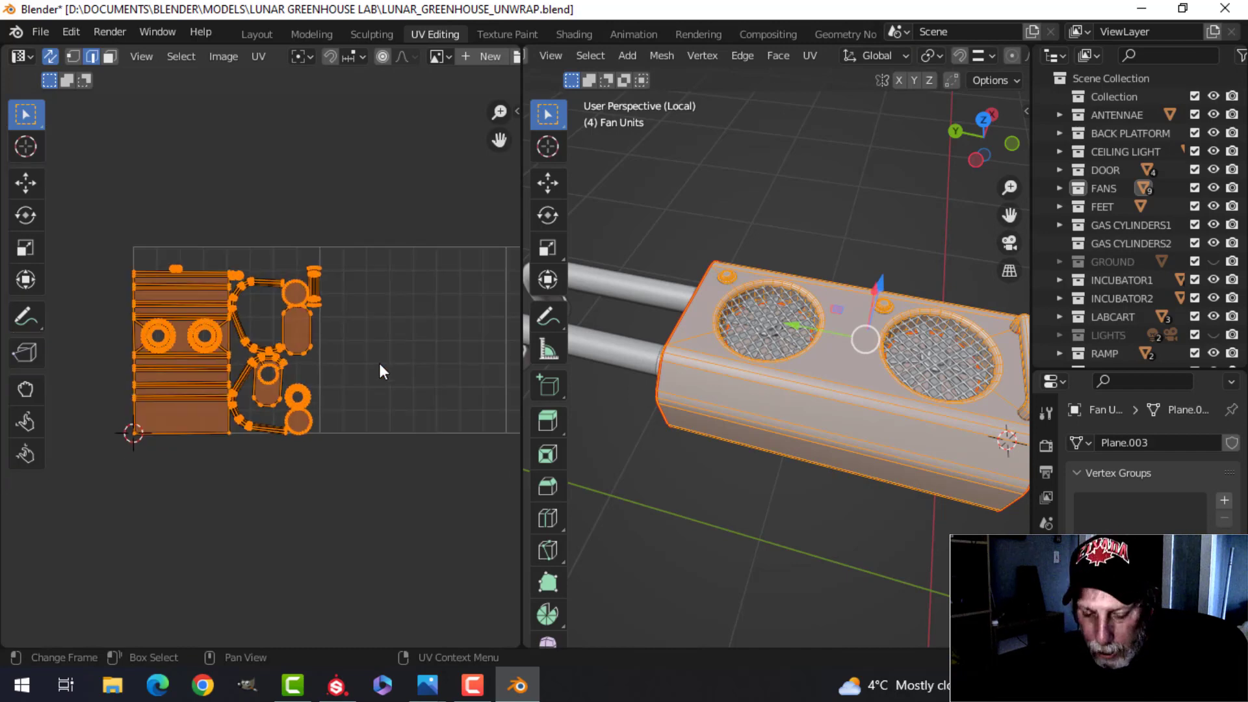
key(g)
click(389, 552)
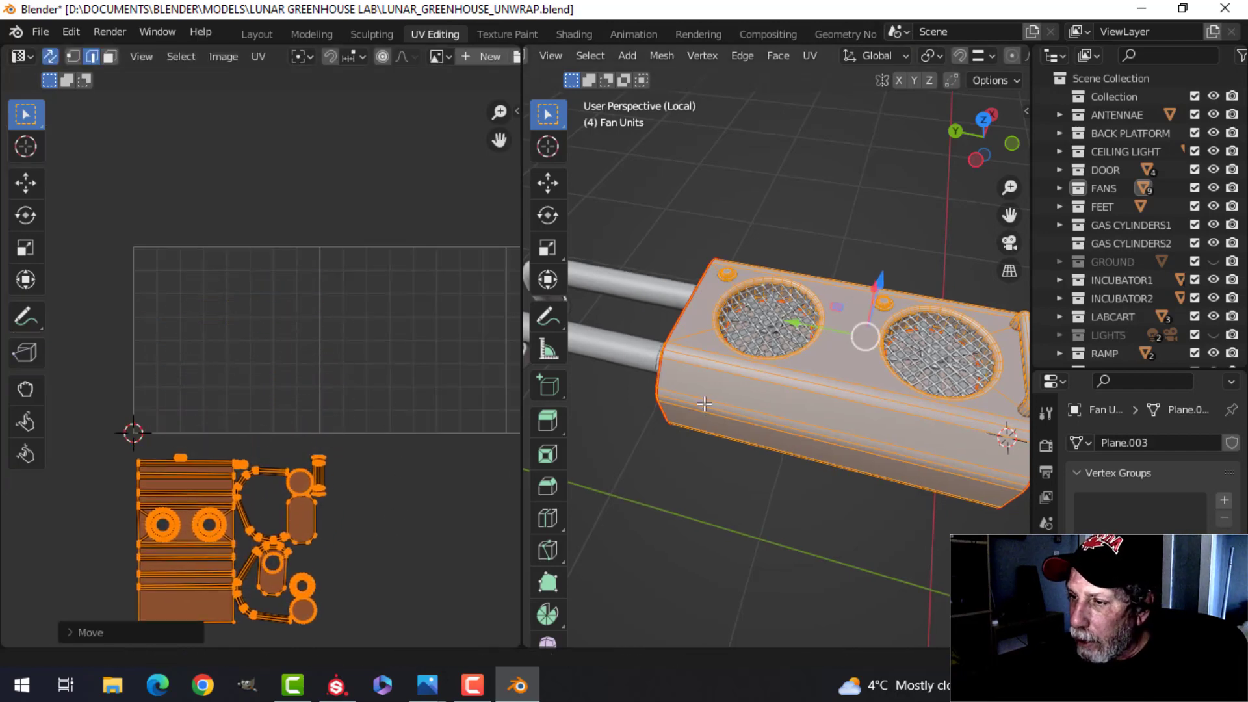
key(Tab)
- Edit both fan grilles together and move all of their UV islands below the third UDIM tile
click(755, 316)
shift+click(929, 351)
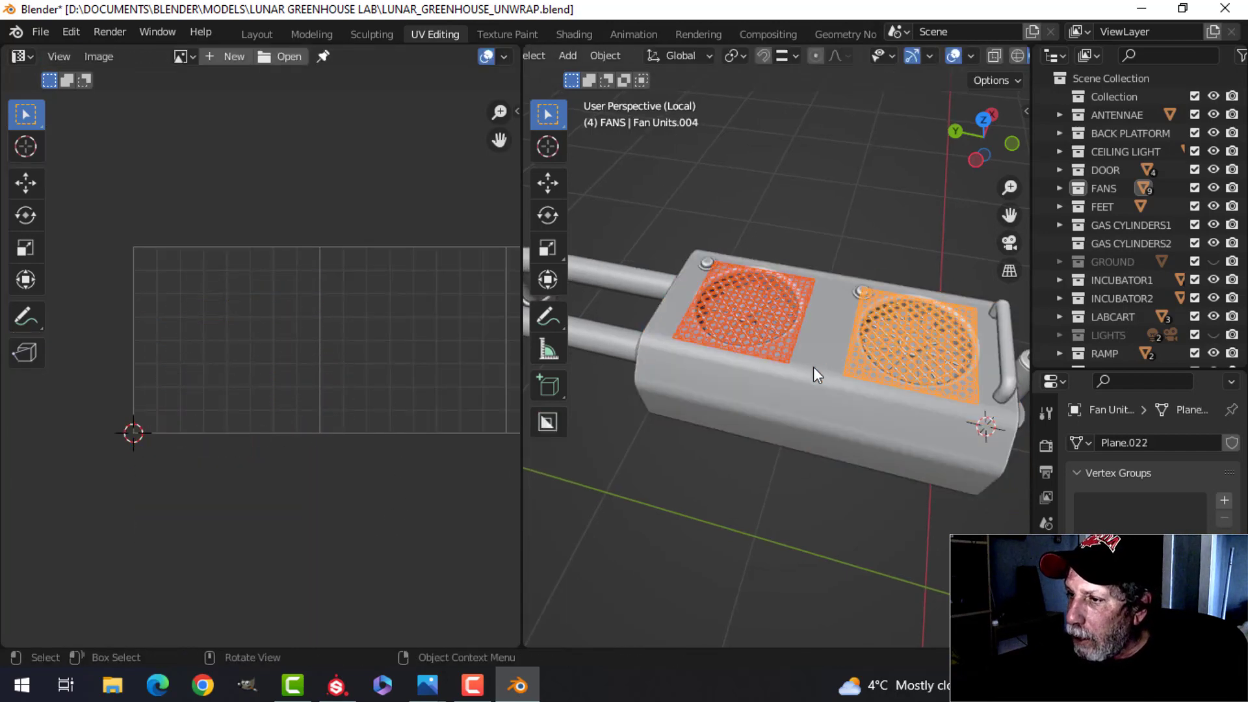
key(Tab)
key(a)
scroll(363, 353, up, 4)
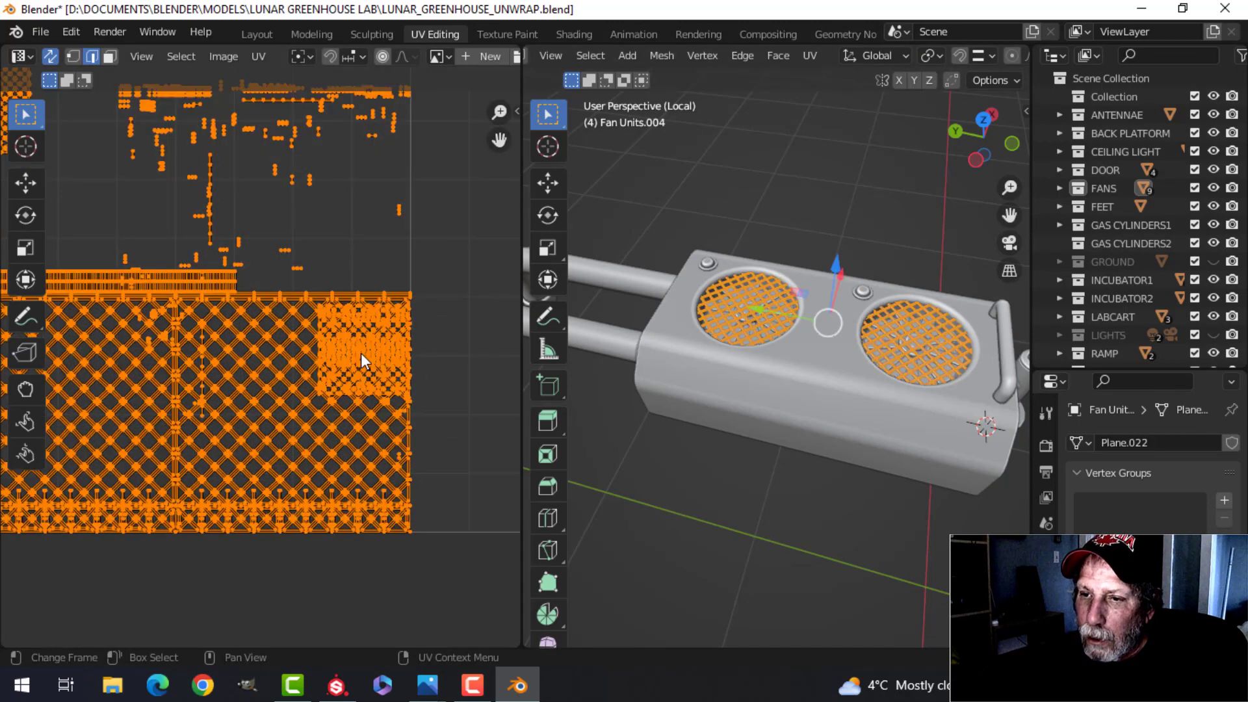
scroll(357, 353, down, 8)
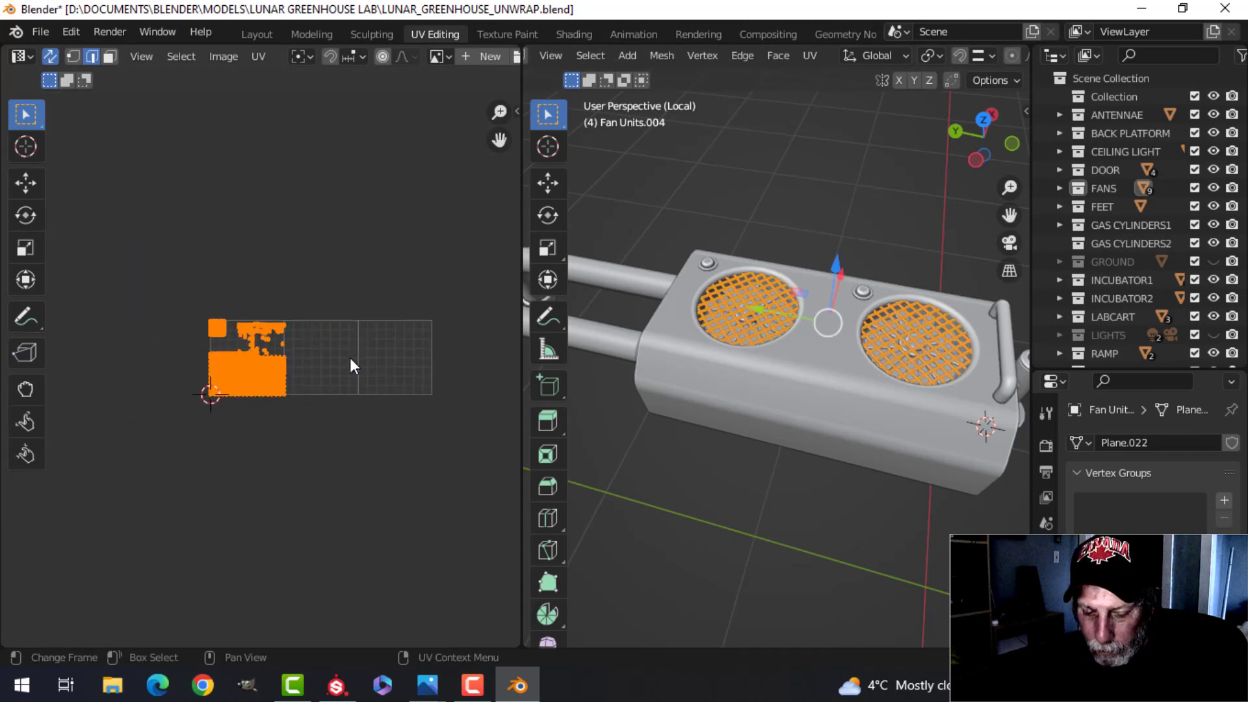
key(g)
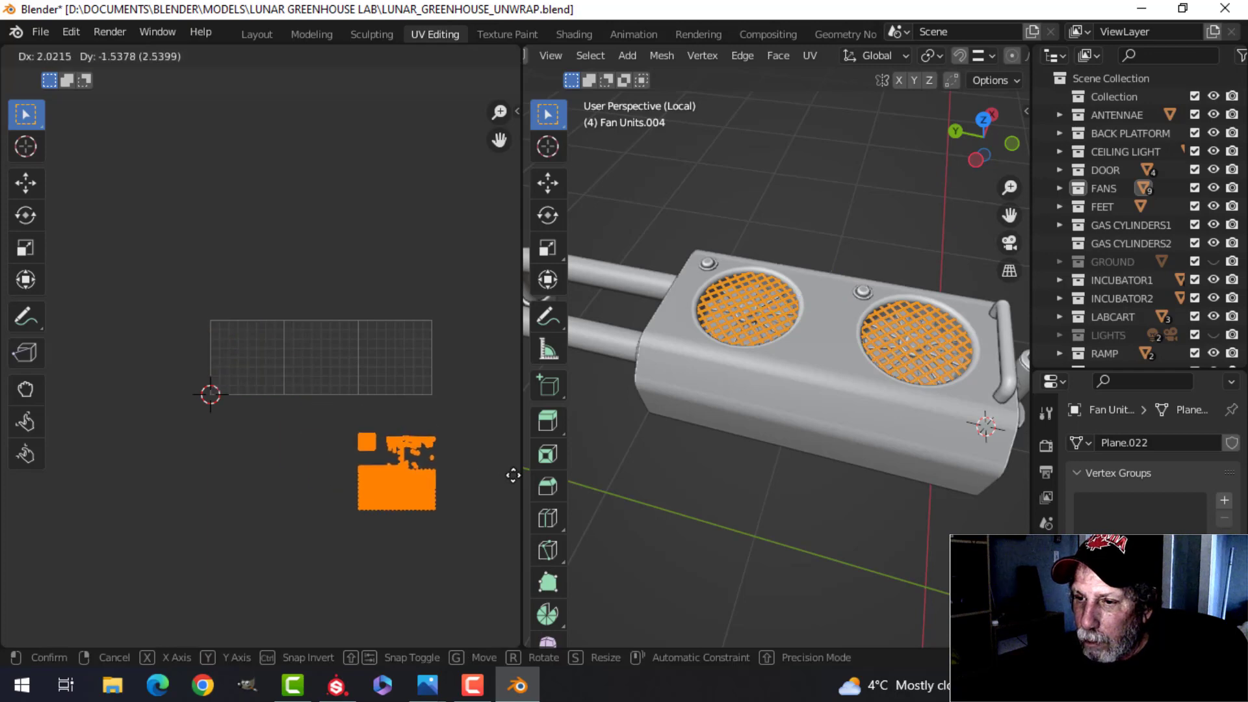
click(513, 477)
middle_drag(867, 381, 799, 359)
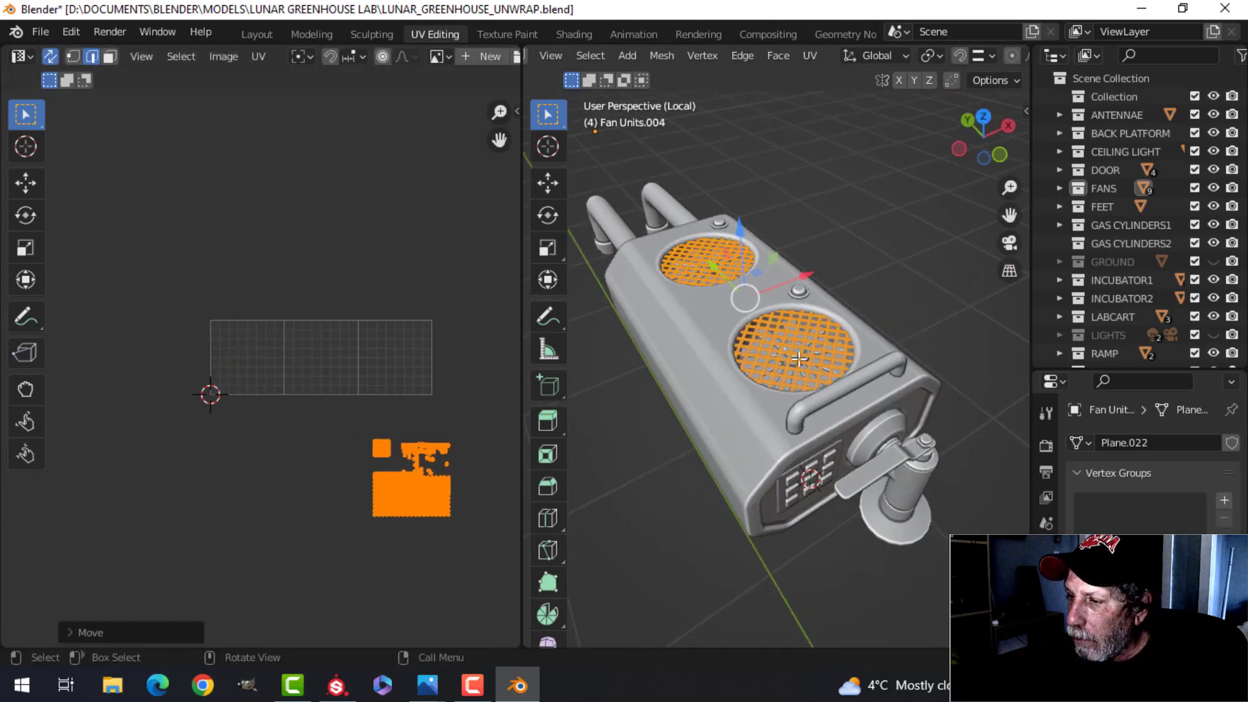
- Select every fan unit part and open them together in Edit Mode for a combined UV view
key(Tab)
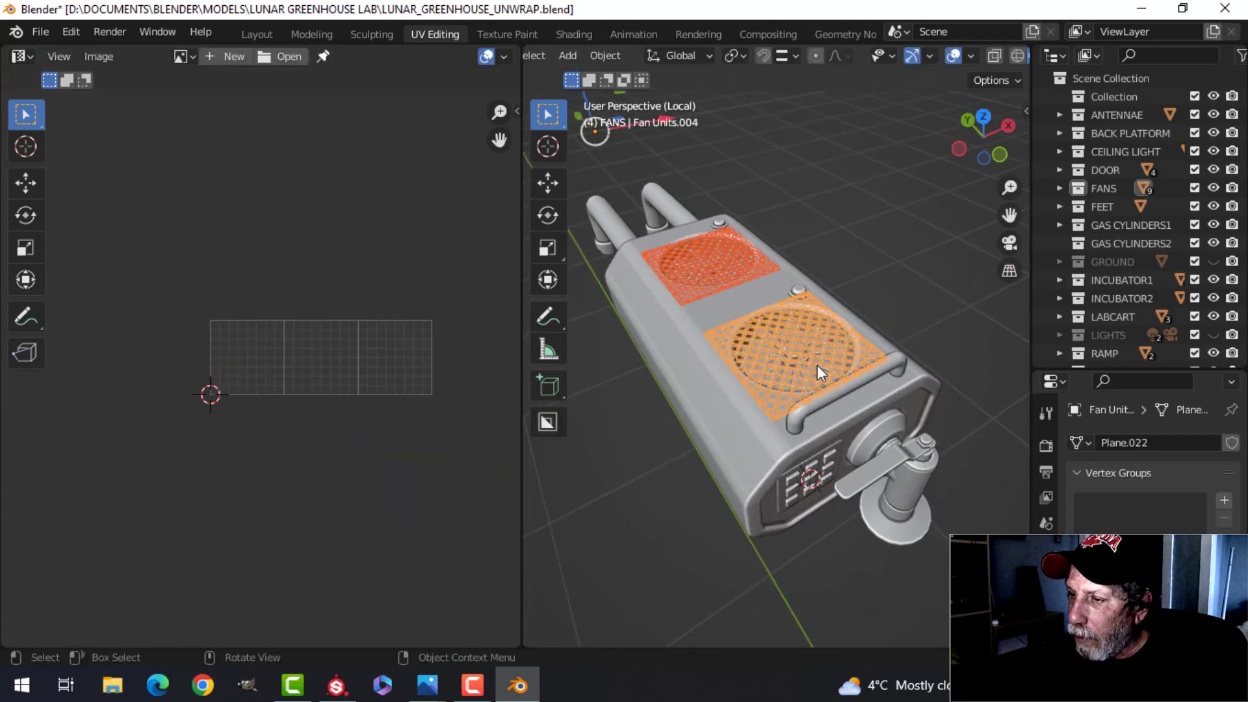
key(a)
key(Tab)
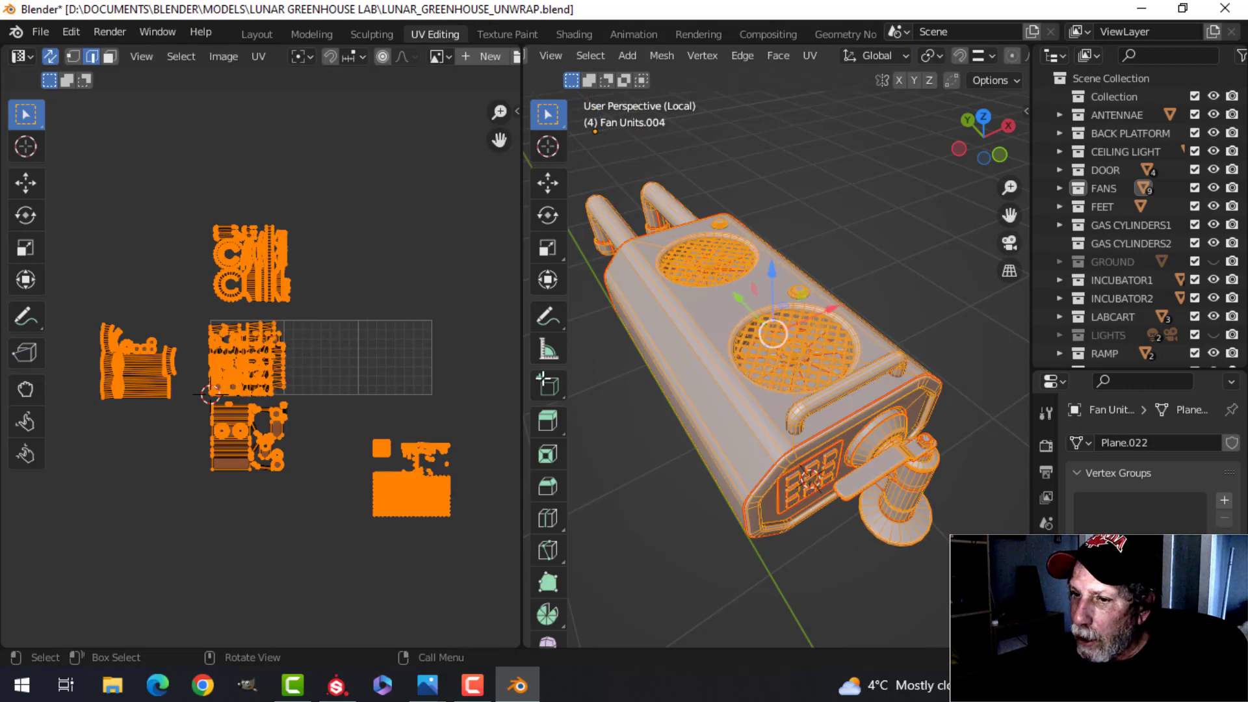
- Clear the UV selection and select only the islands inside the first UDIM tile
scroll(314, 361, up, 5)
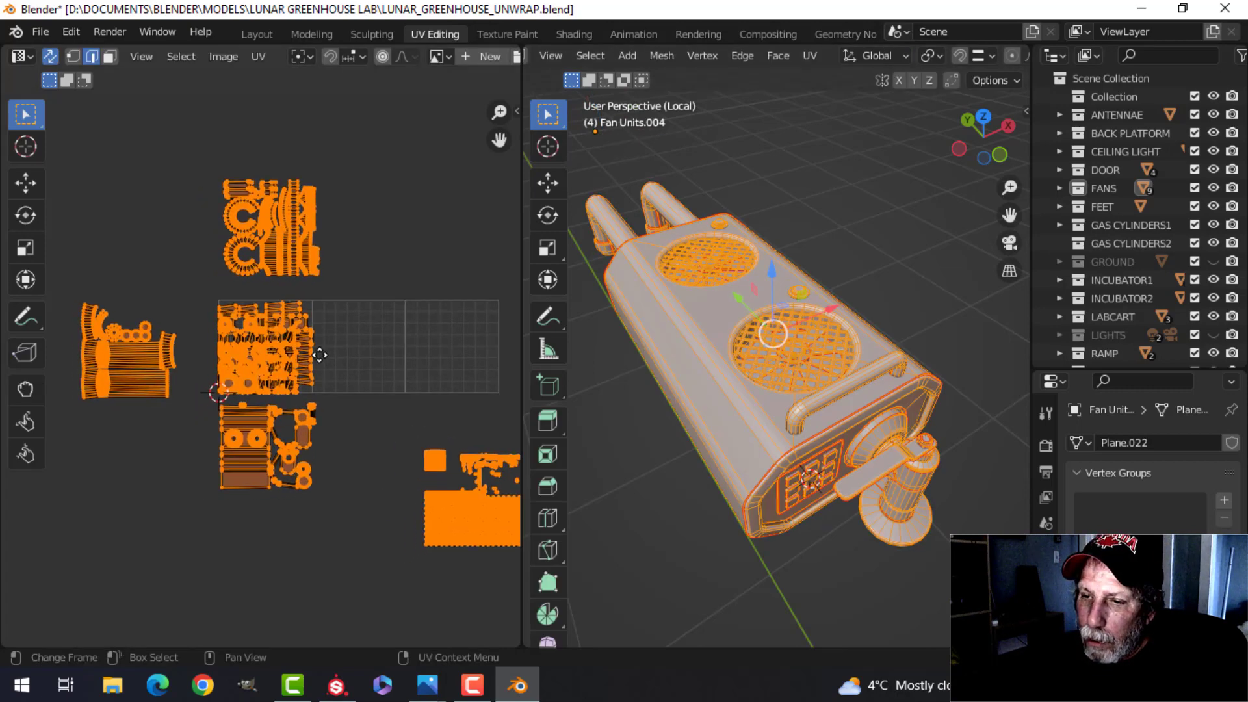
scroll(328, 350, up, 2)
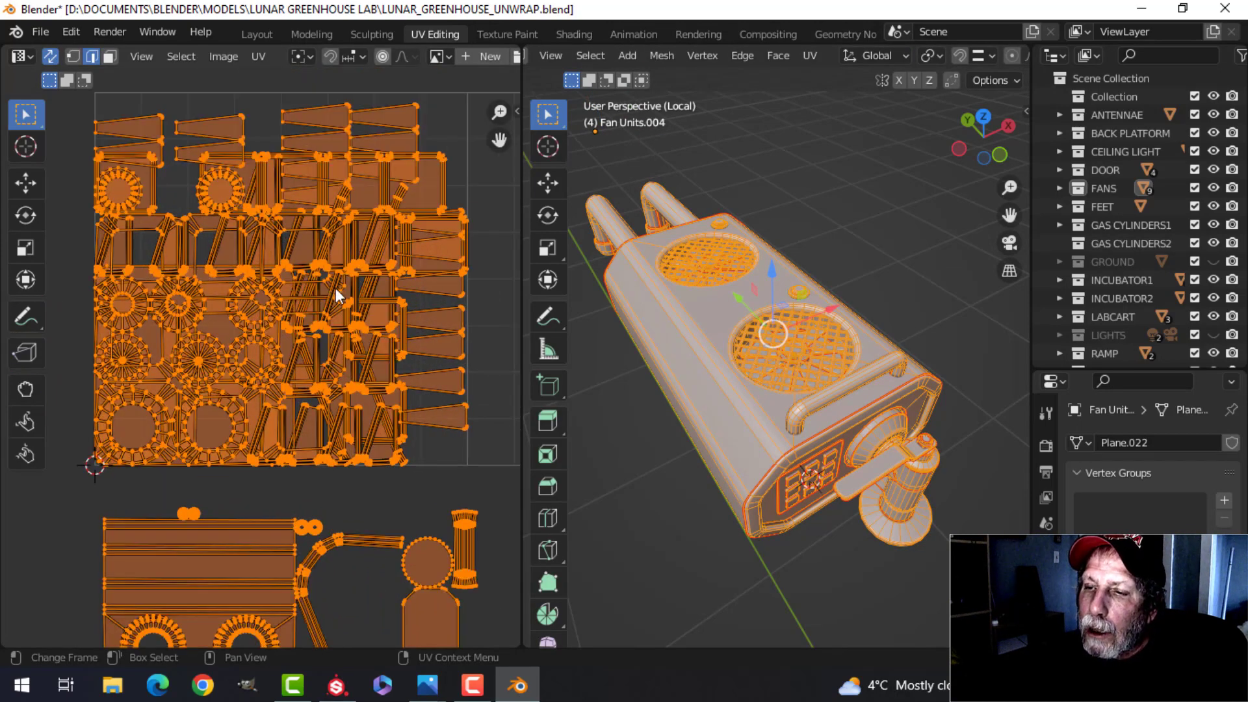
scroll(331, 295, down, 1)
scroll(331, 296, up, 1)
scroll(318, 298, up, 1)
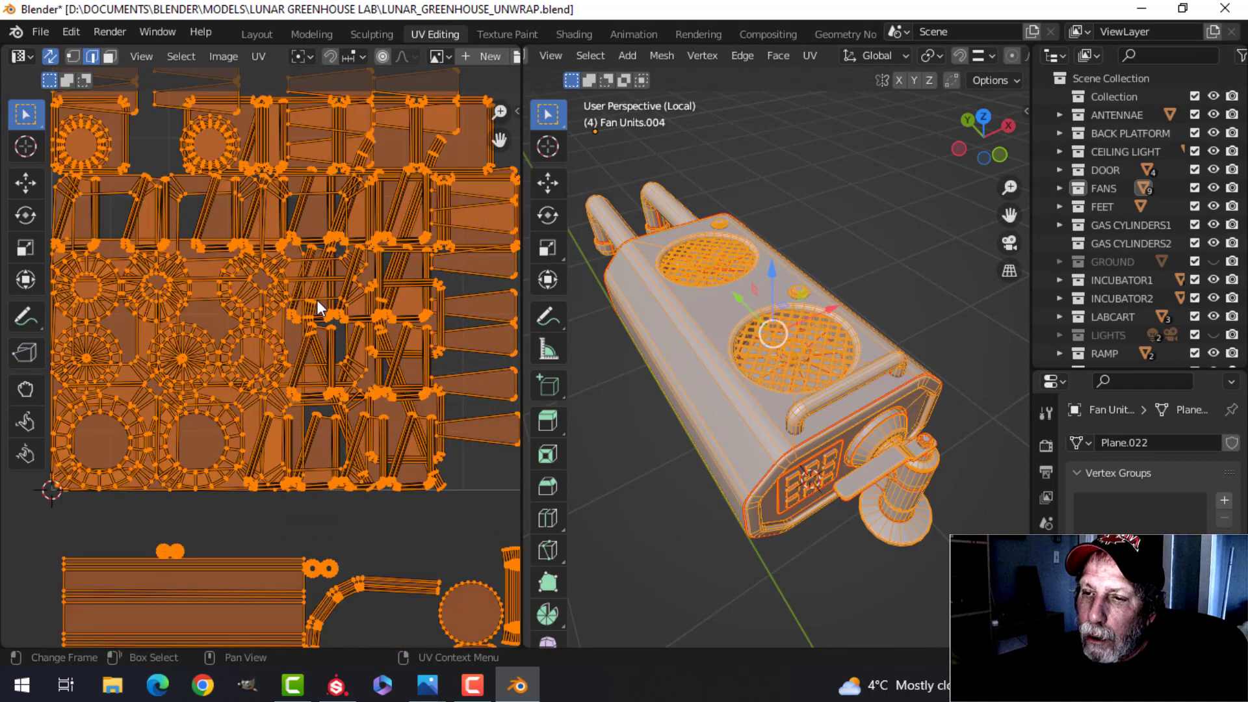
scroll(316, 300, down, 4)
click(155, 210)
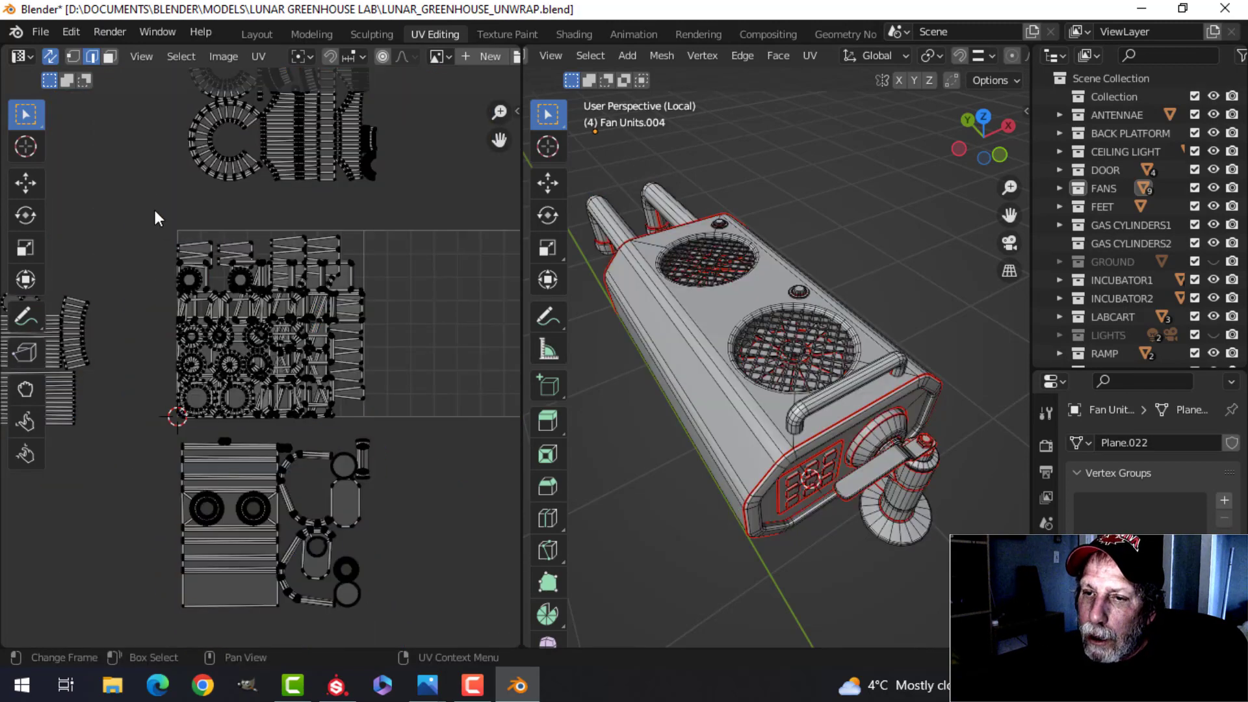
drag(155, 209, 387, 432)
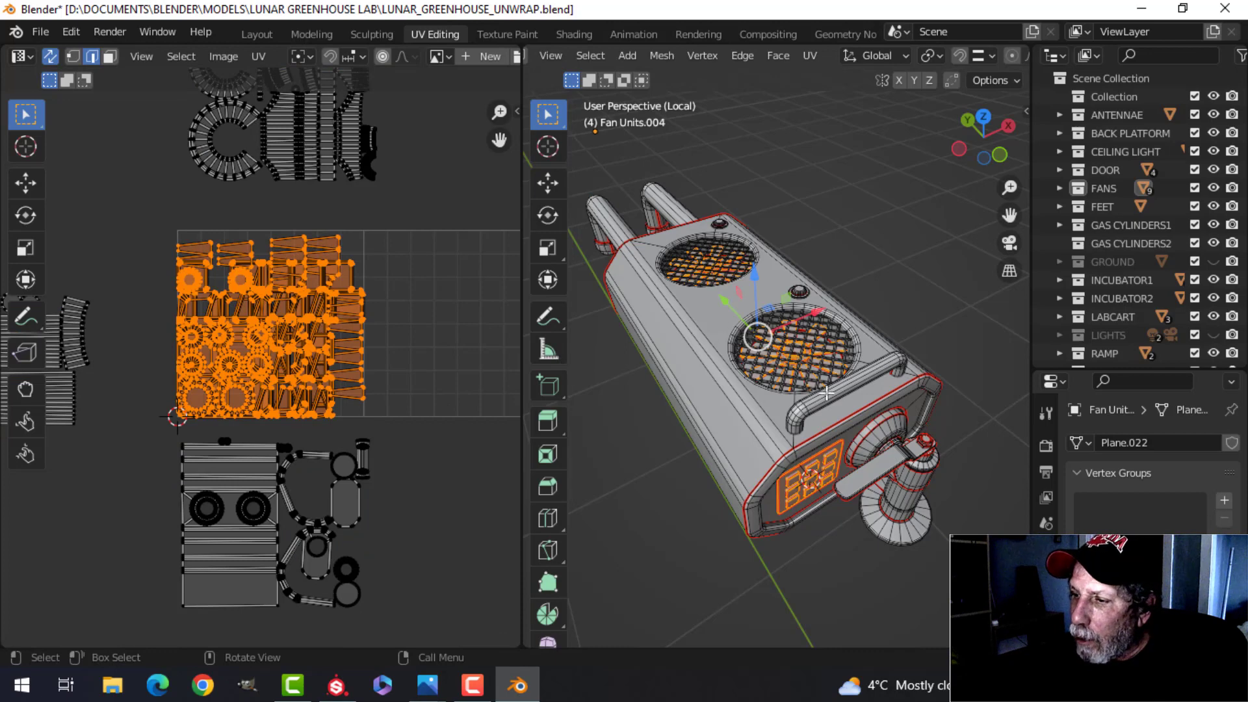
middle_drag(834, 427, 809, 423)
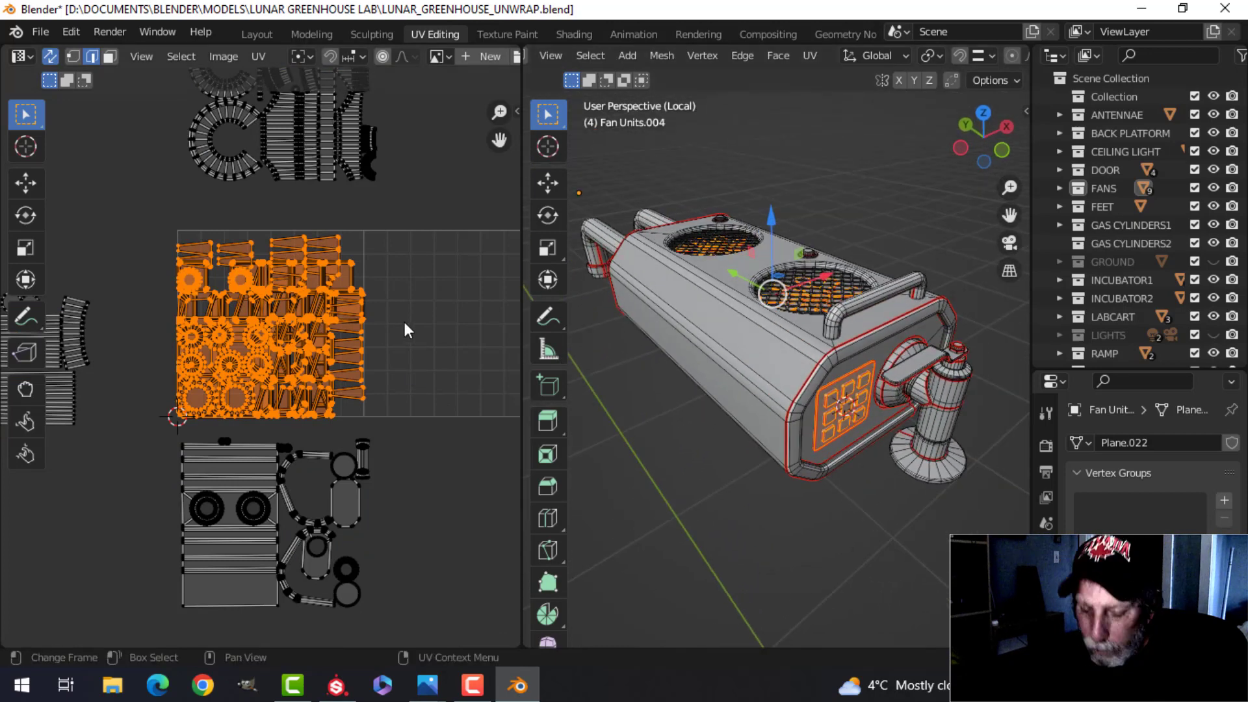
- Pack the selected islands into a single tile with UVPackmaster
key(n)
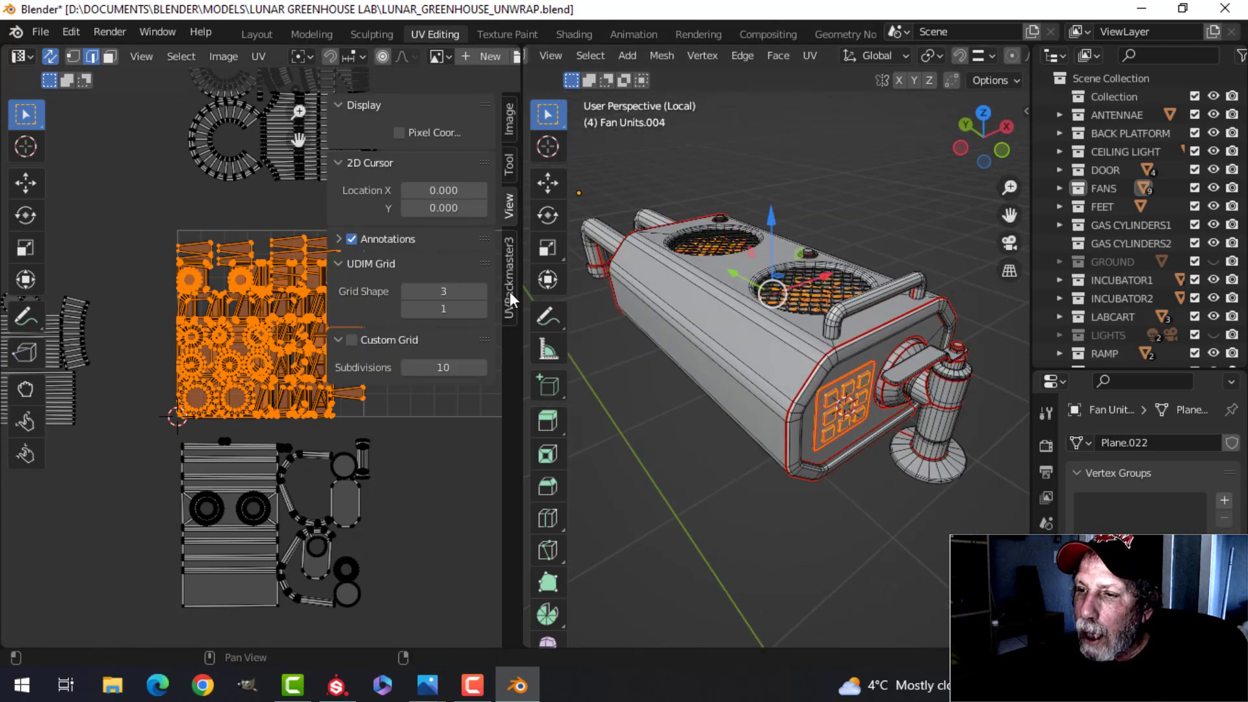
click(509, 291)
click(410, 317)
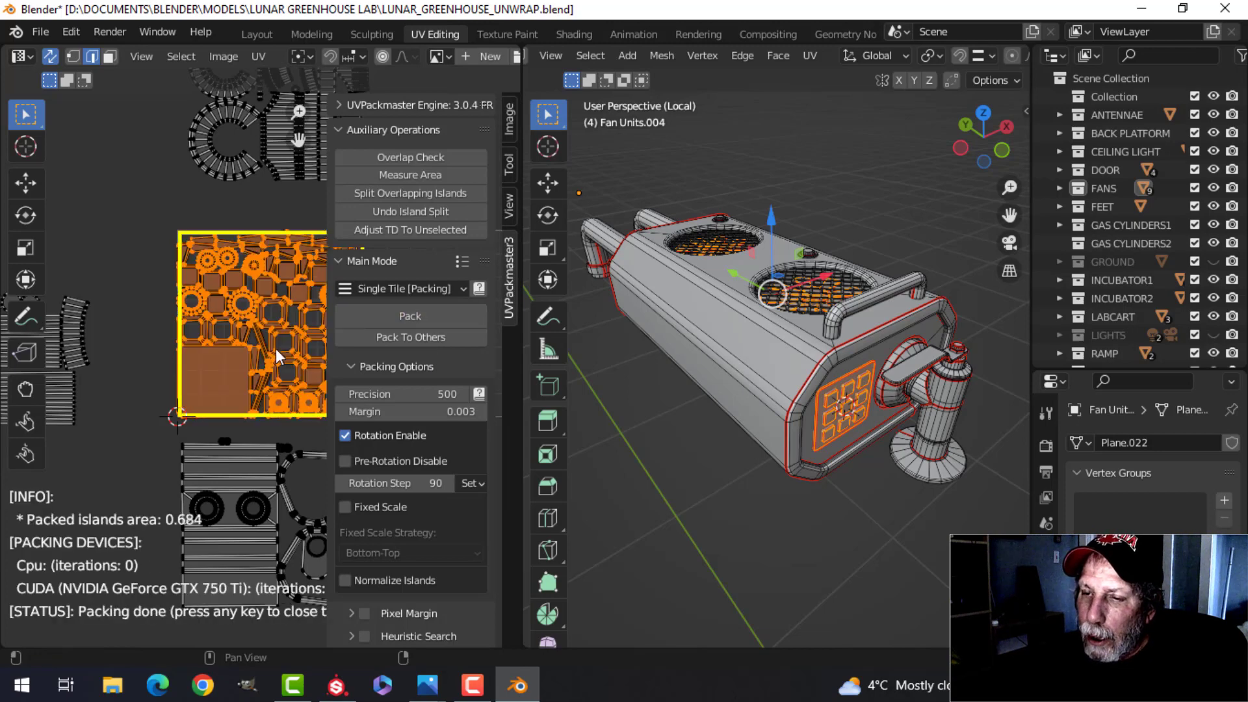
key(n)
- Move the packed islands above the UDIM grid, beside the upper group of islands
scroll(373, 342, down, 4)
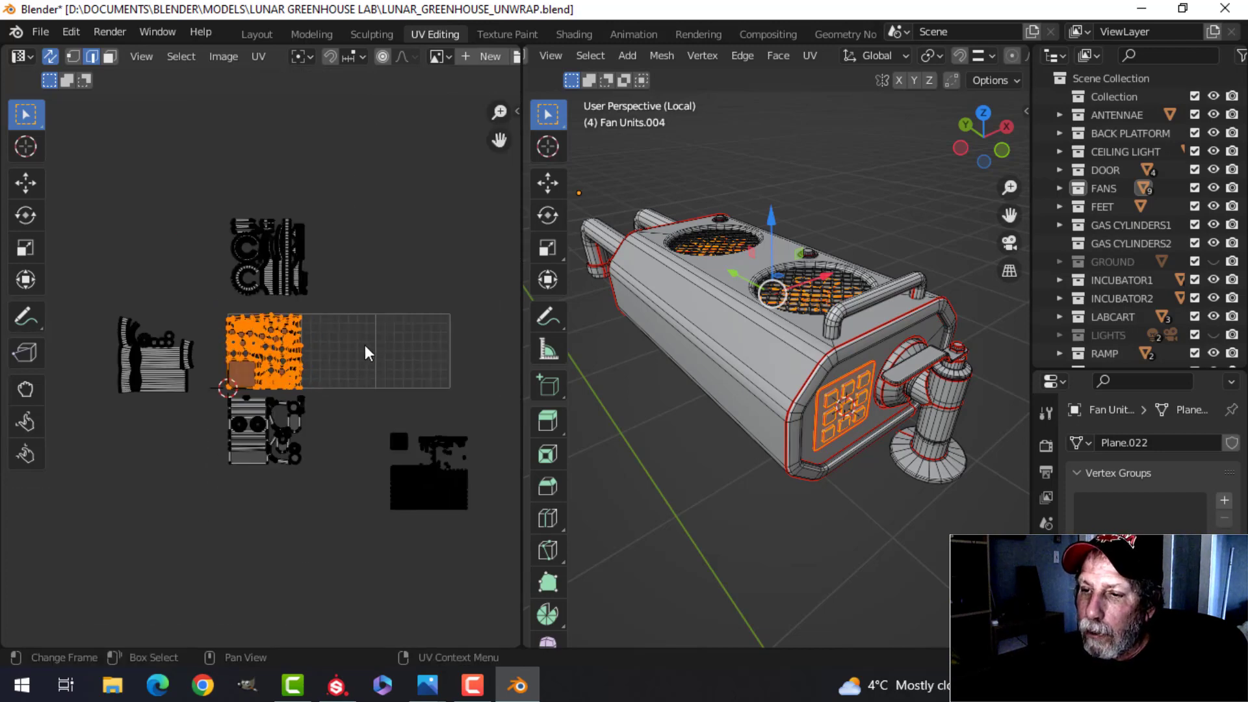
key(g)
click(485, 238)
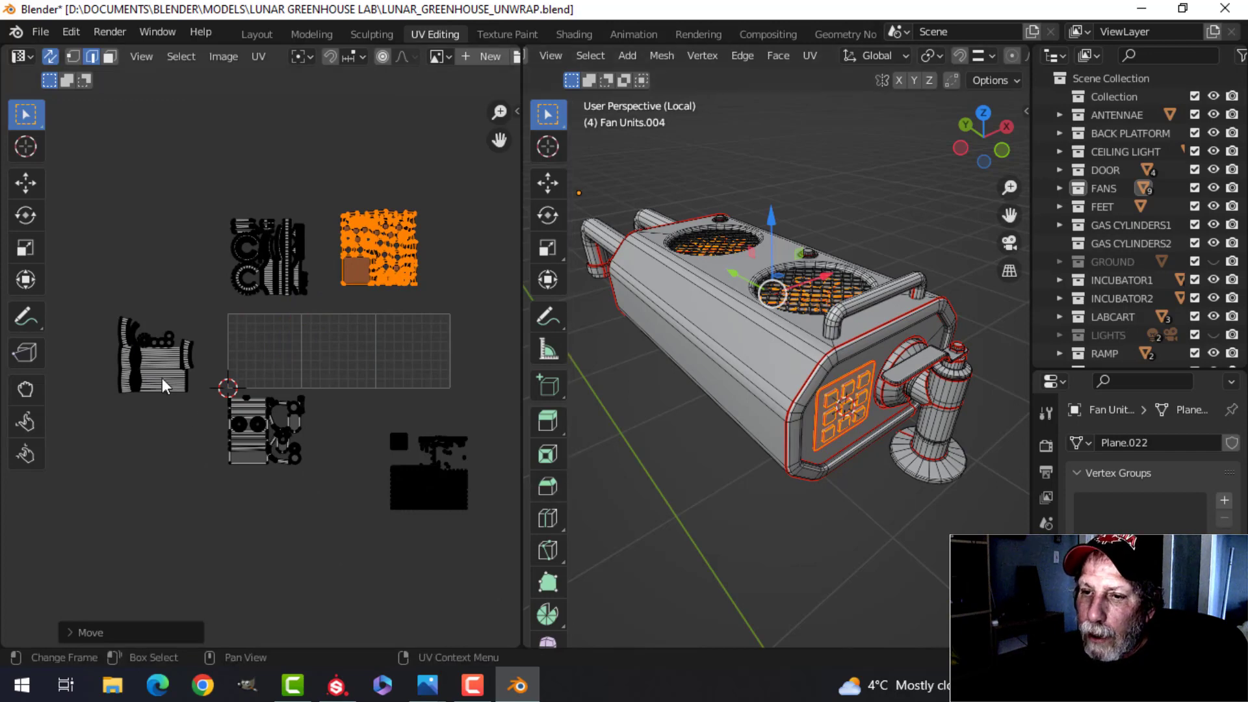
- Extend the UDIM grid to 5 tiles wide
scroll(442, 383, down, 1)
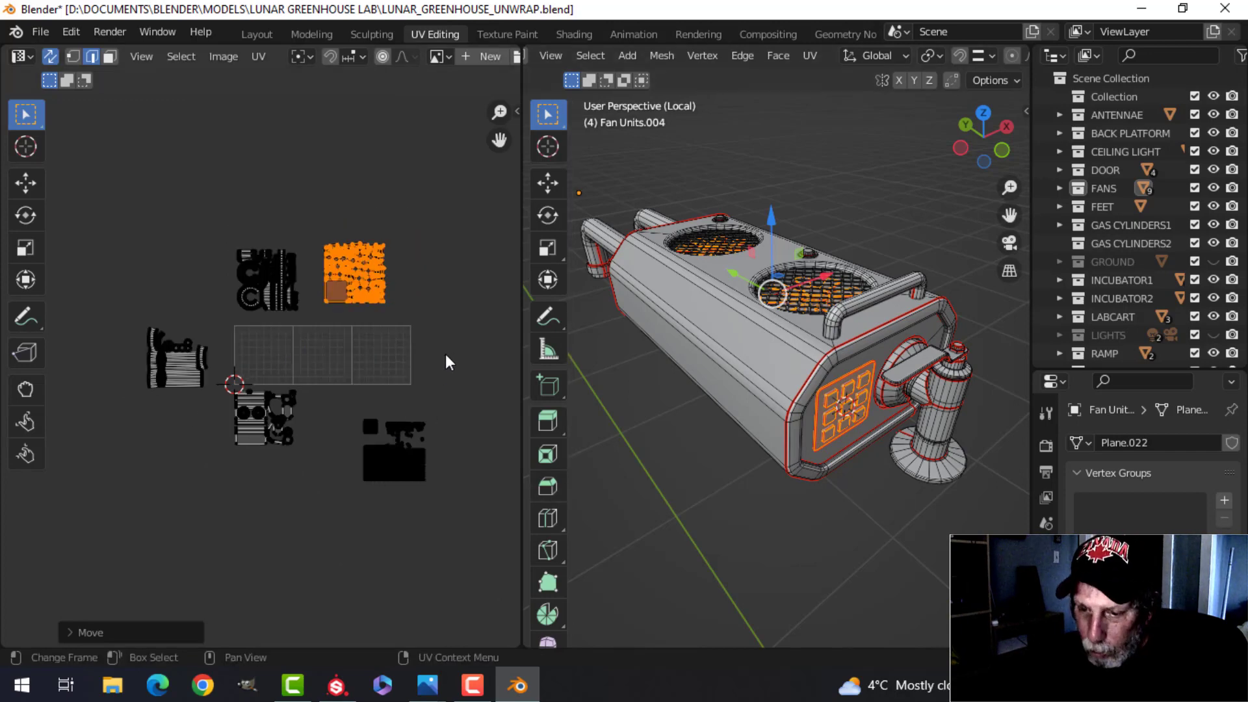
key(n)
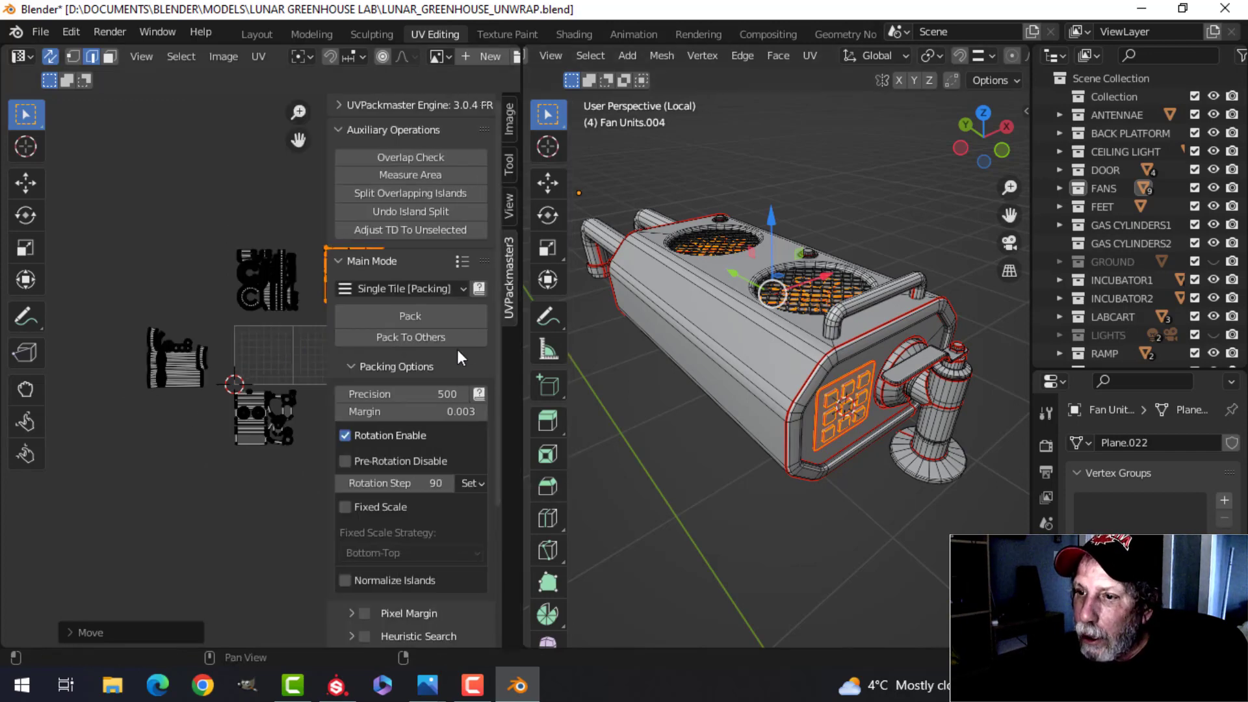
click(510, 214)
click(482, 290)
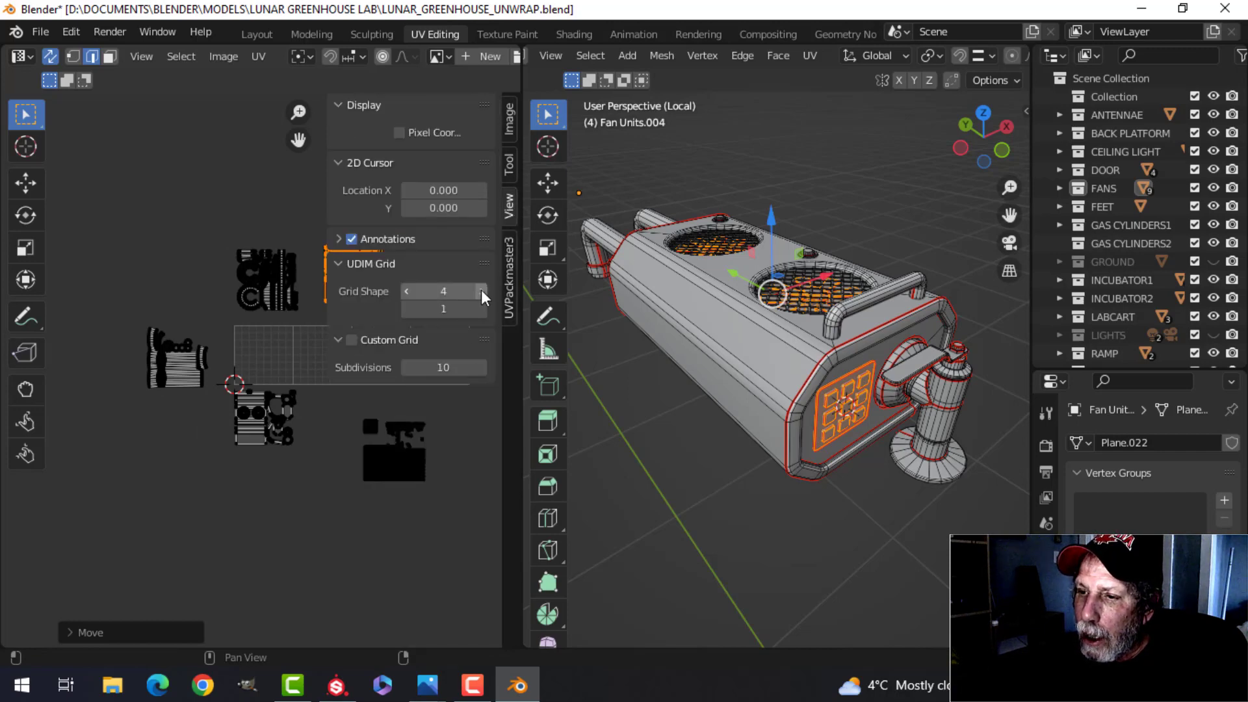
click(481, 290)
key(n)
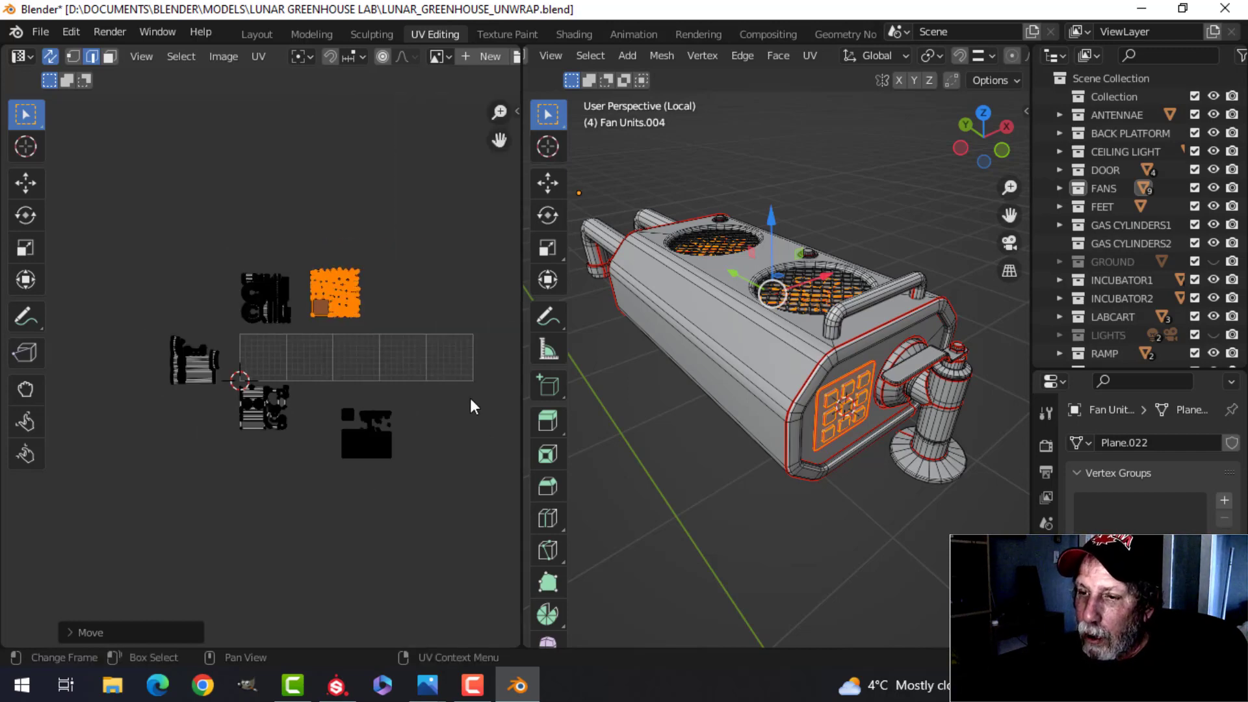
- Select the end pipe fitting's UV islands above the grid and unwrap them into the first UDIM tile
scroll(416, 354, up, 1)
middle_drag(411, 351, 380, 329)
scroll(391, 336, up, 1)
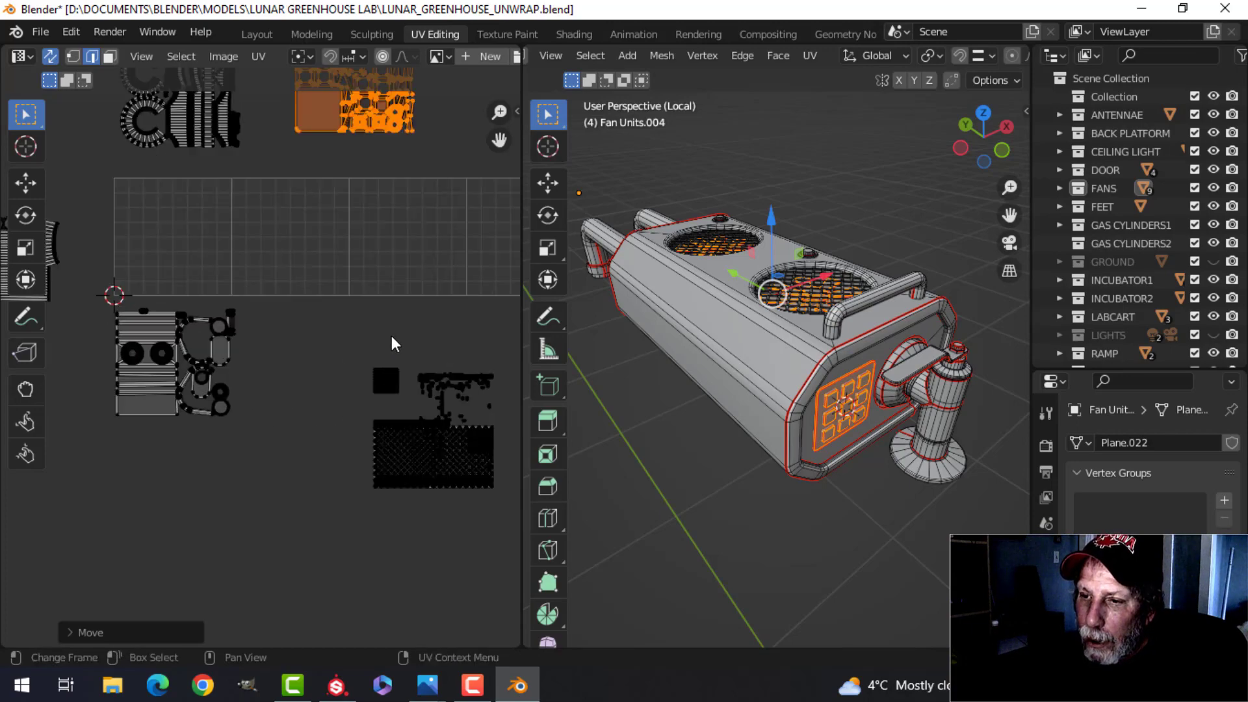
scroll(391, 337, down, 1)
scroll(416, 333, down, 1)
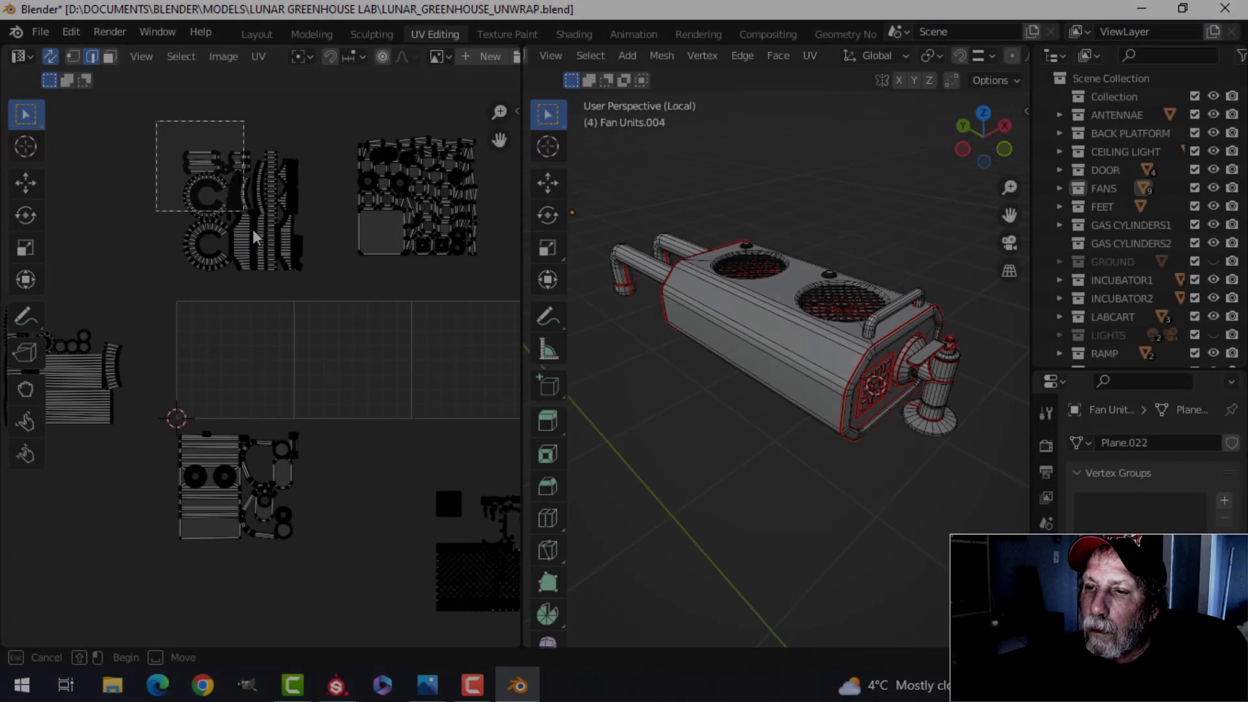
drag(255, 237, 318, 307)
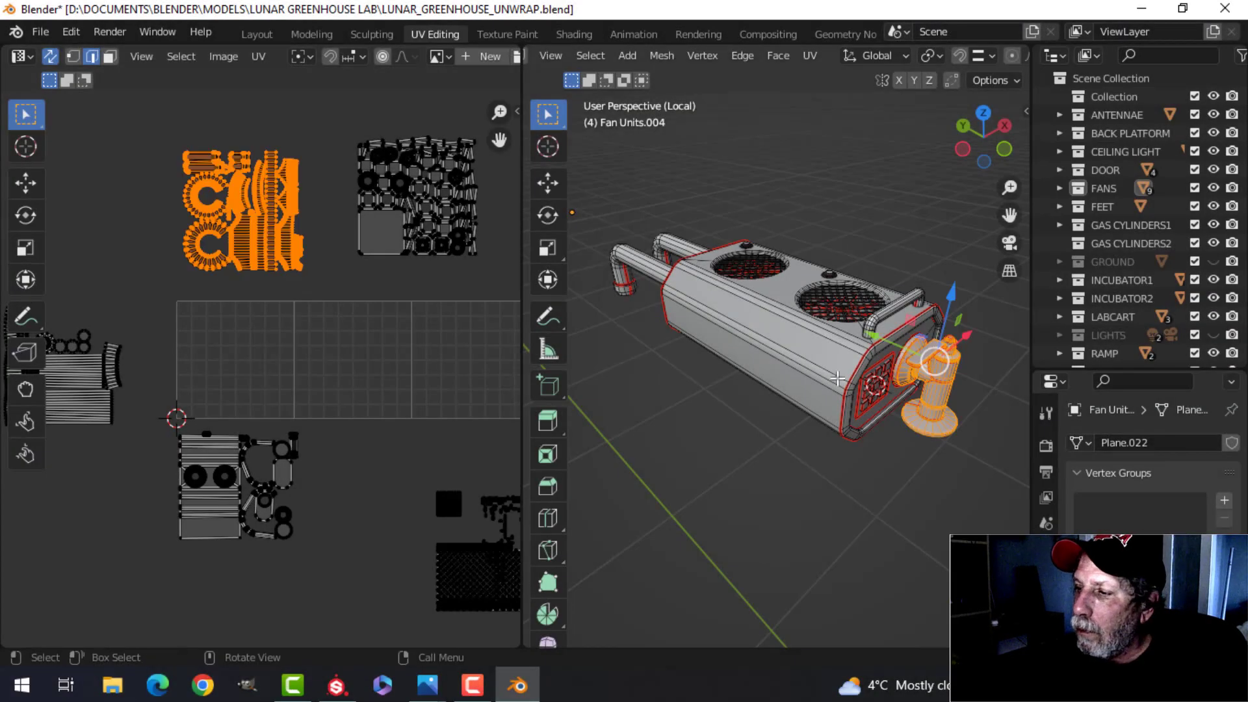
middle_drag(839, 379, 809, 368)
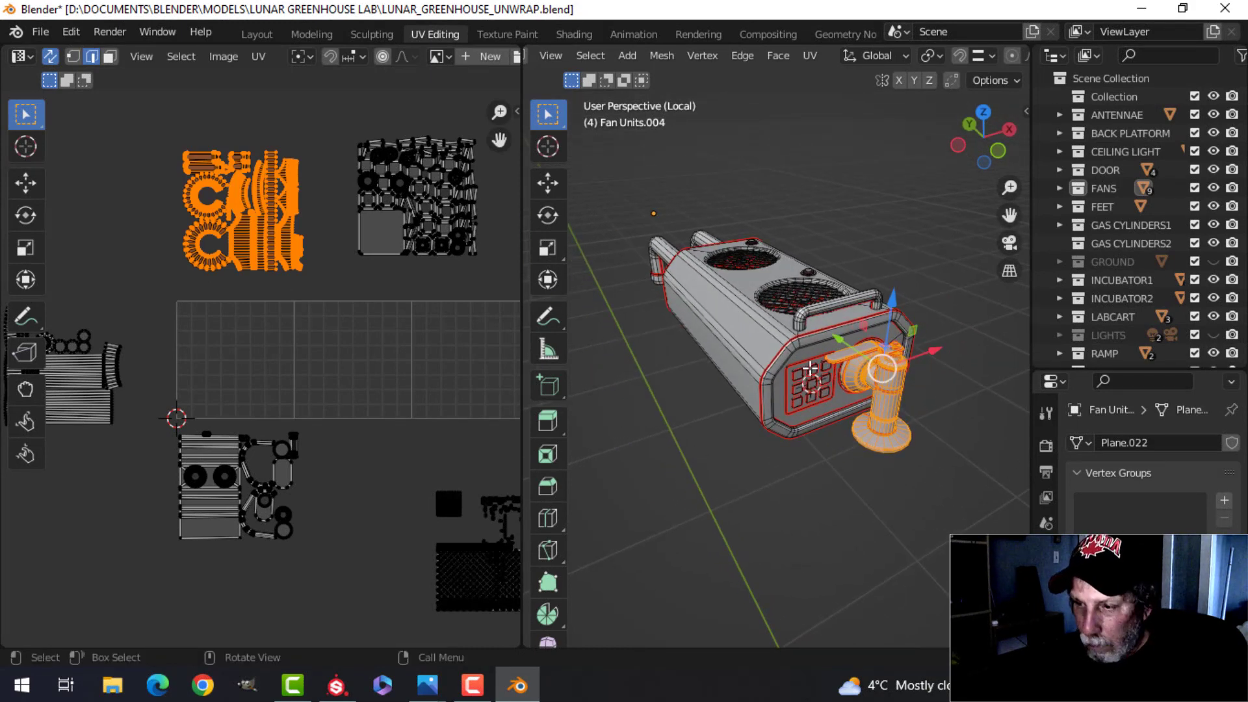
key(u)
click(809, 368)
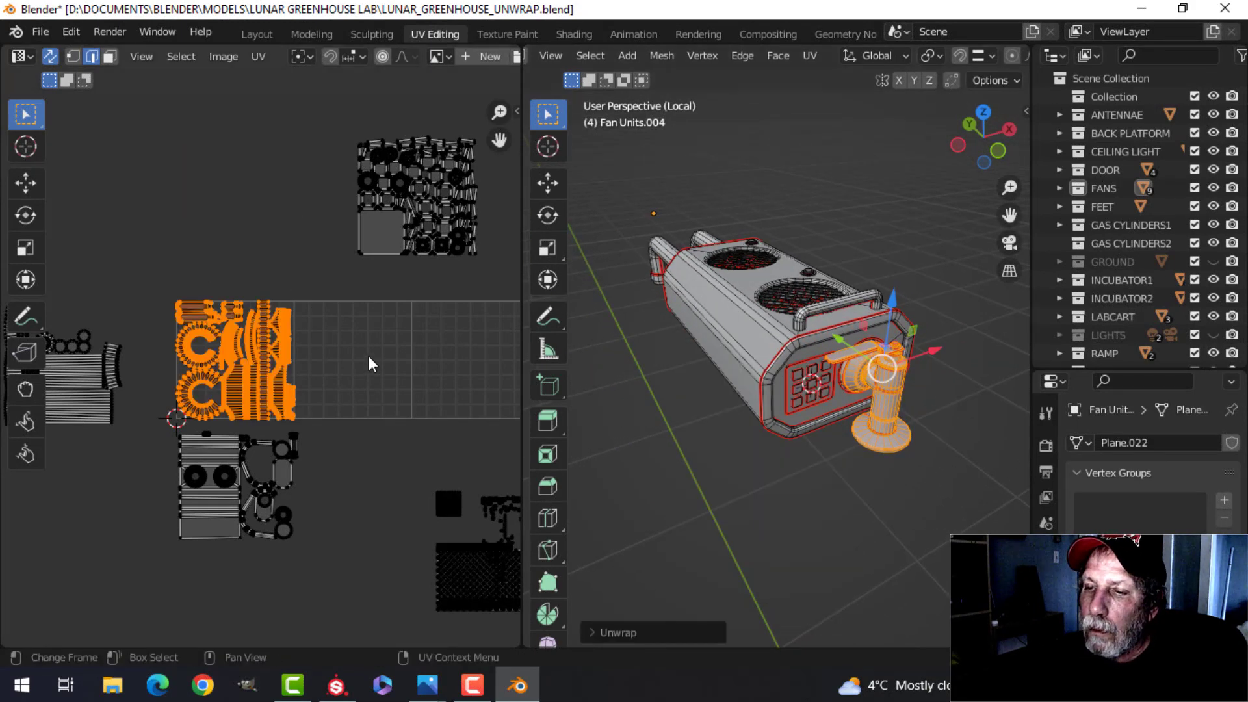
- Unwrap the inner fan and front vent islands again and move them into the second UDIM tile
scroll(392, 305, down, 1)
key(alt+a)
drag(311, 157, 438, 291)
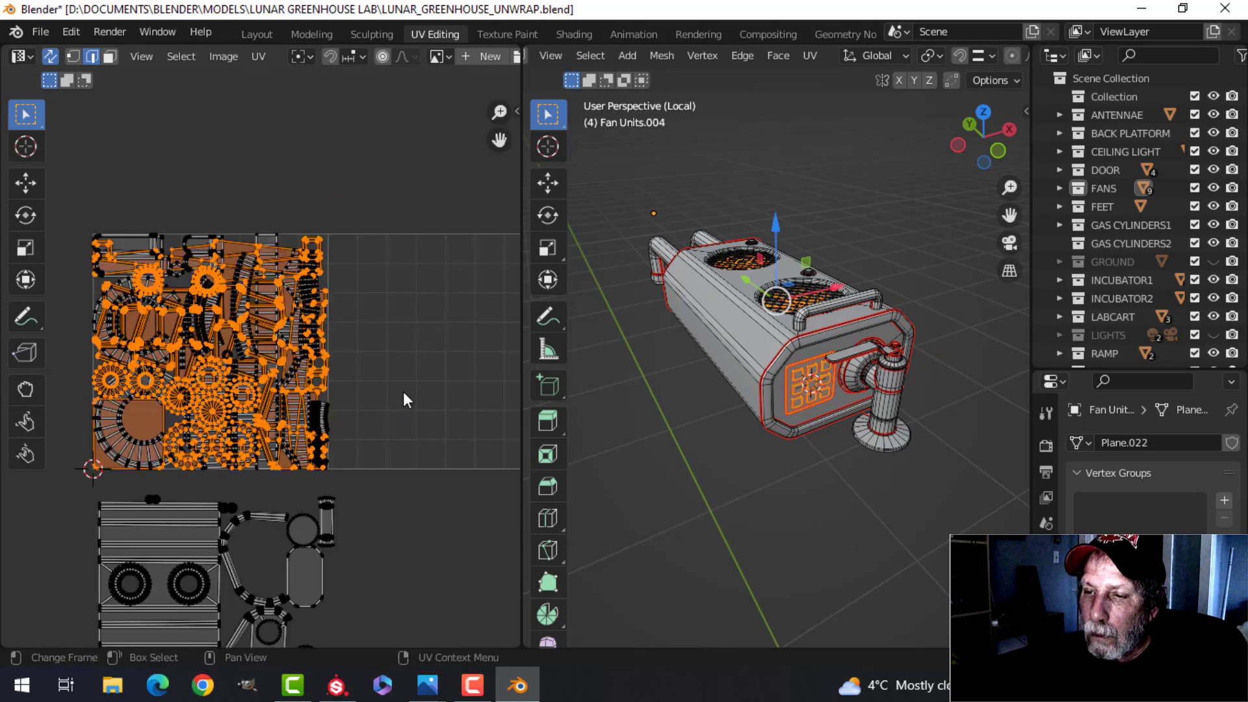
scroll(403, 391, down, 1)
key(g)
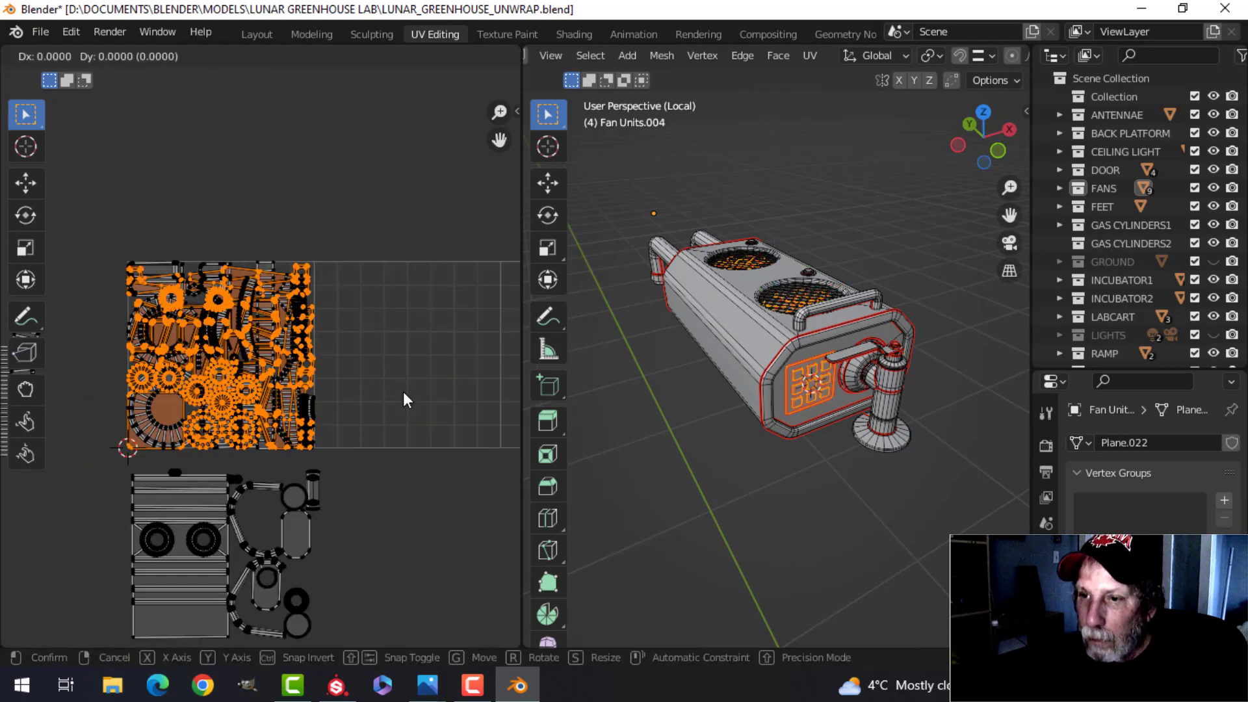
click(76, 389)
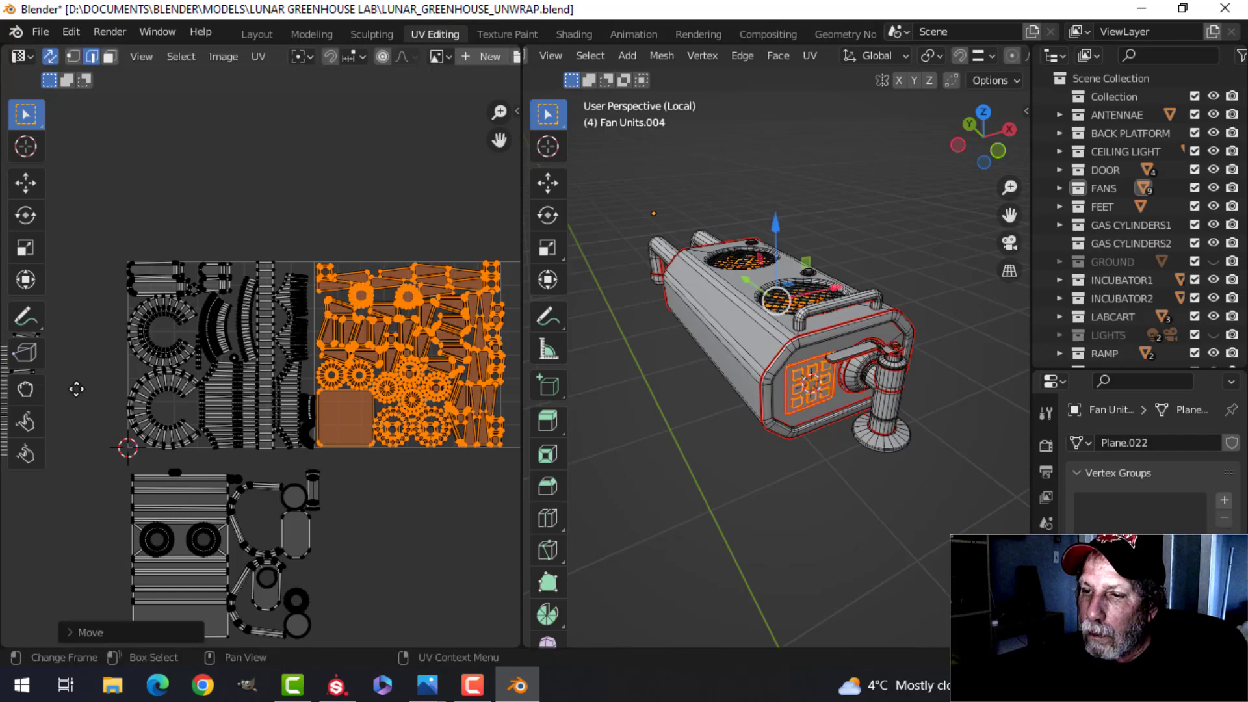
- Scale the fan and vent islands down slightly to leave a margin inside the second tile
scroll(328, 350, down, 1)
key(s)
click(329, 351)
scroll(328, 353, down, 1)
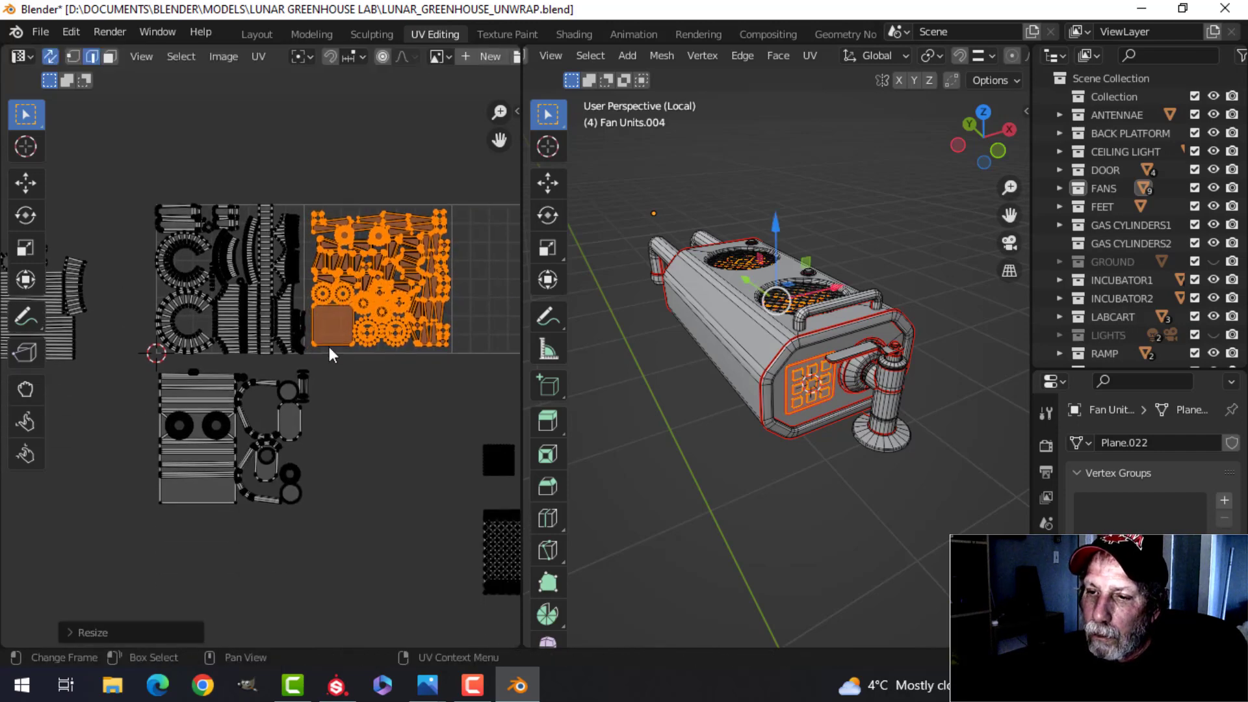
- Select only the fan grilles' UV islands below the grid and move them into the third UDIM tile
key(alt+a)
scroll(396, 419, down, 1)
middle_drag(424, 395, 290, 321)
drag(290, 320, 503, 539)
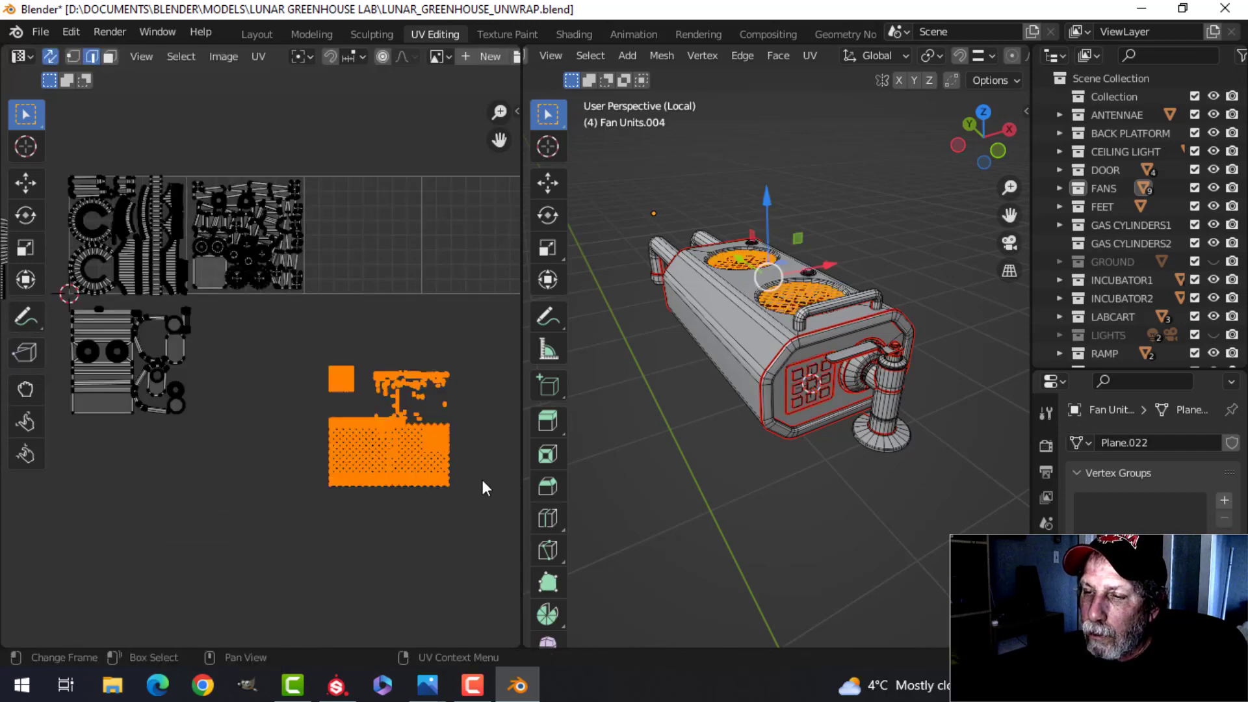
key(g)
click(461, 281)
- Scale the grille islands down slightly and shift them along X to fit inside the third tile
scroll(462, 286, up, 3)
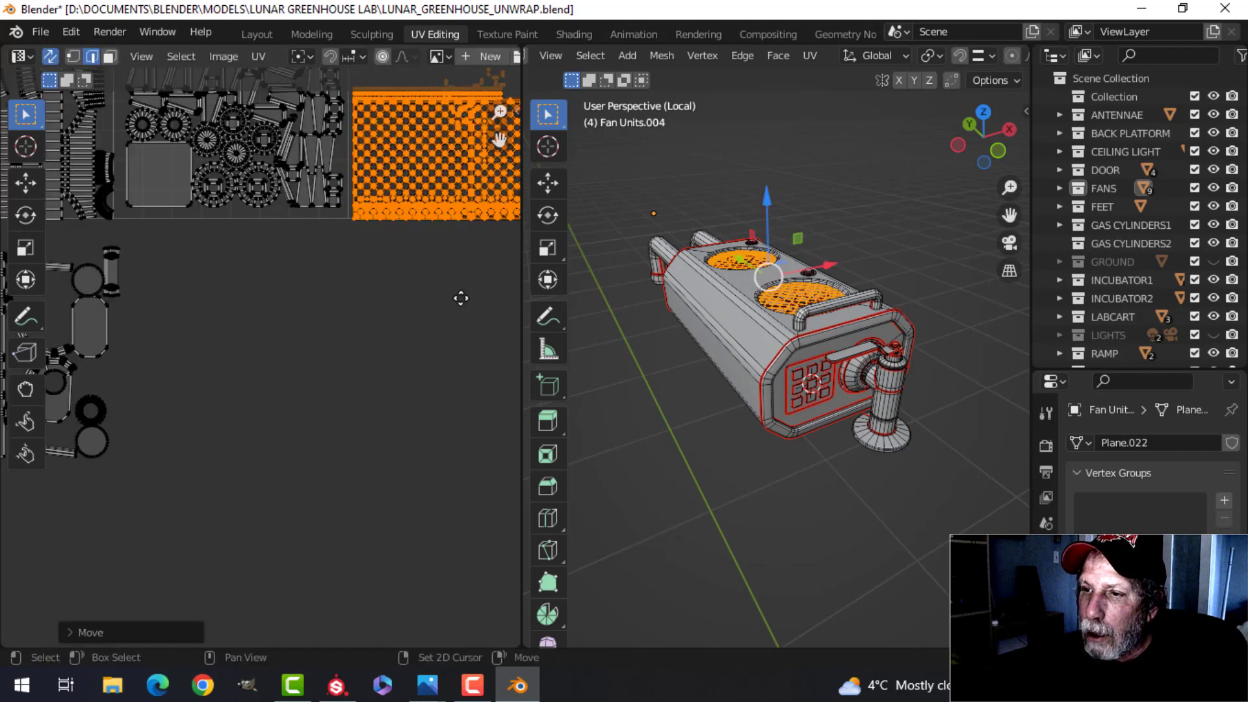
middle_drag(461, 297, 402, 492)
key(s)
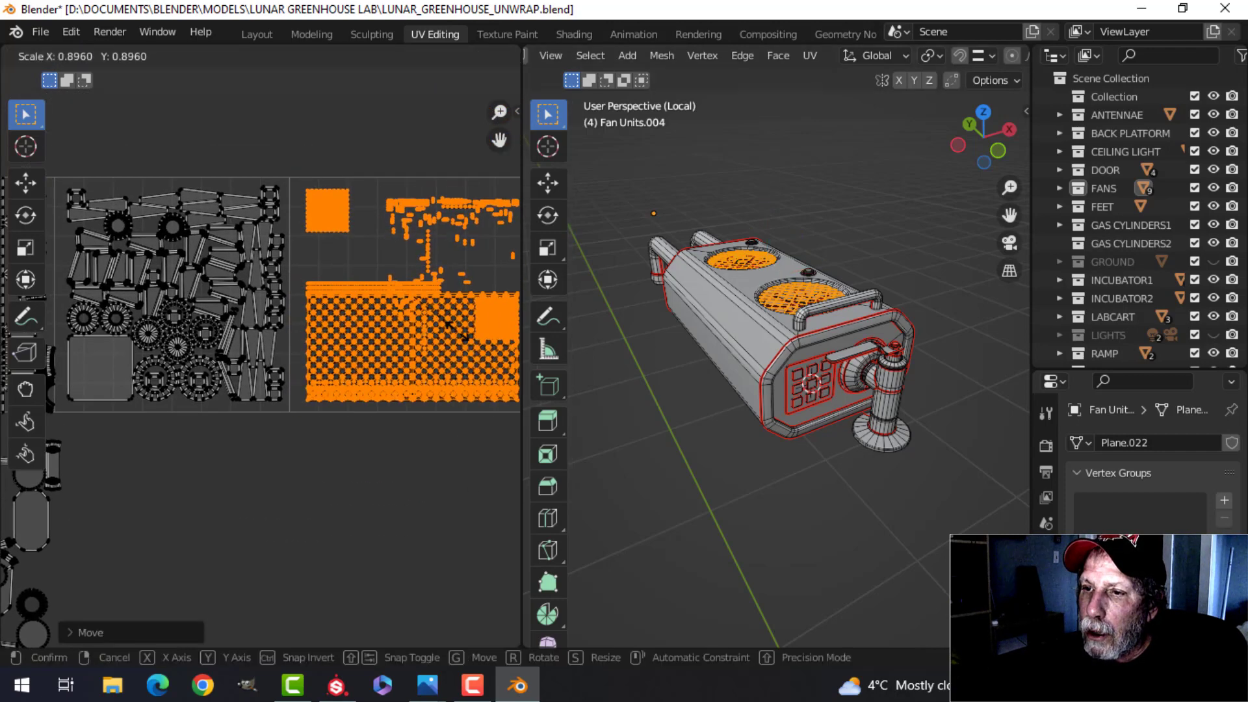
click(438, 351)
scroll(392, 392, up, 2)
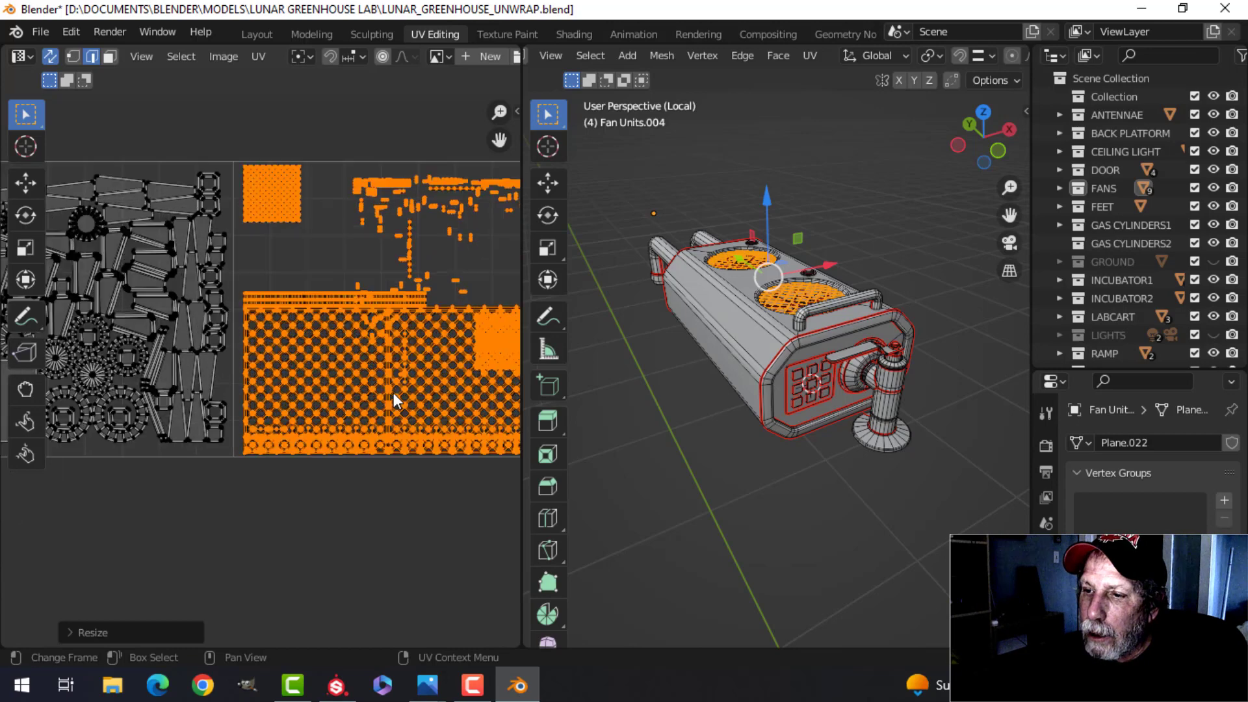
middle_drag(421, 379, 373, 400)
key(g)
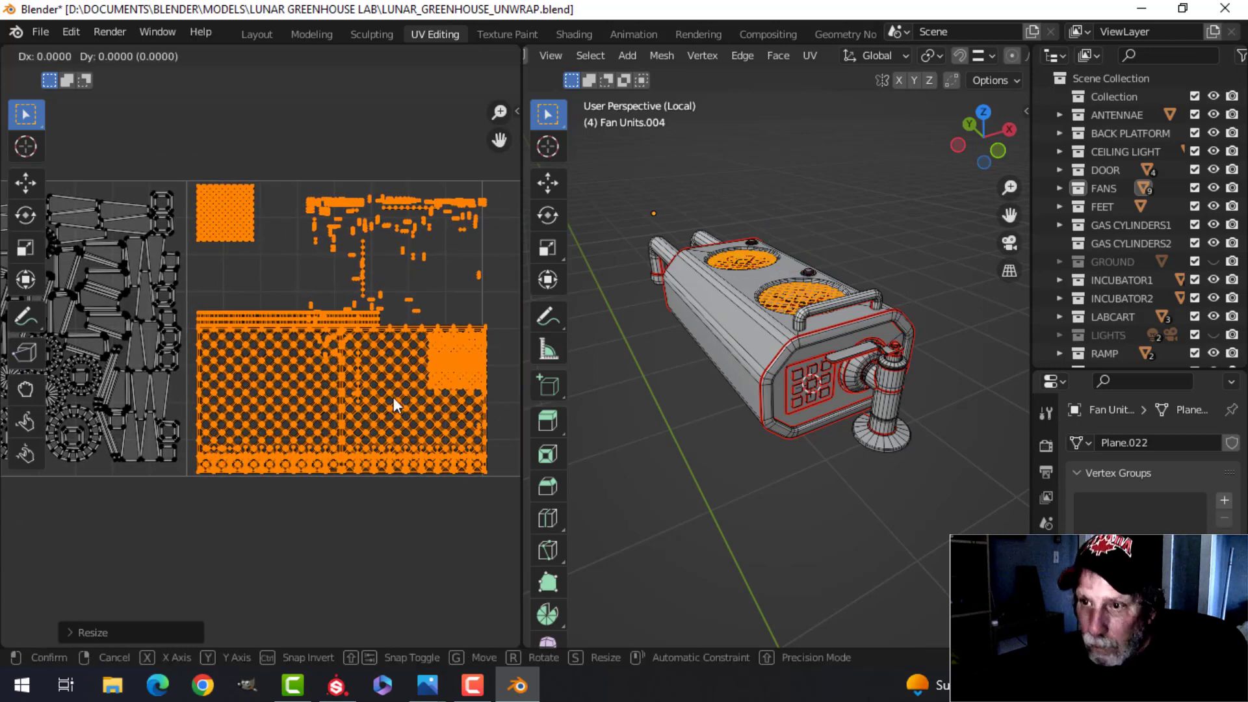
key(x)
click(388, 394)
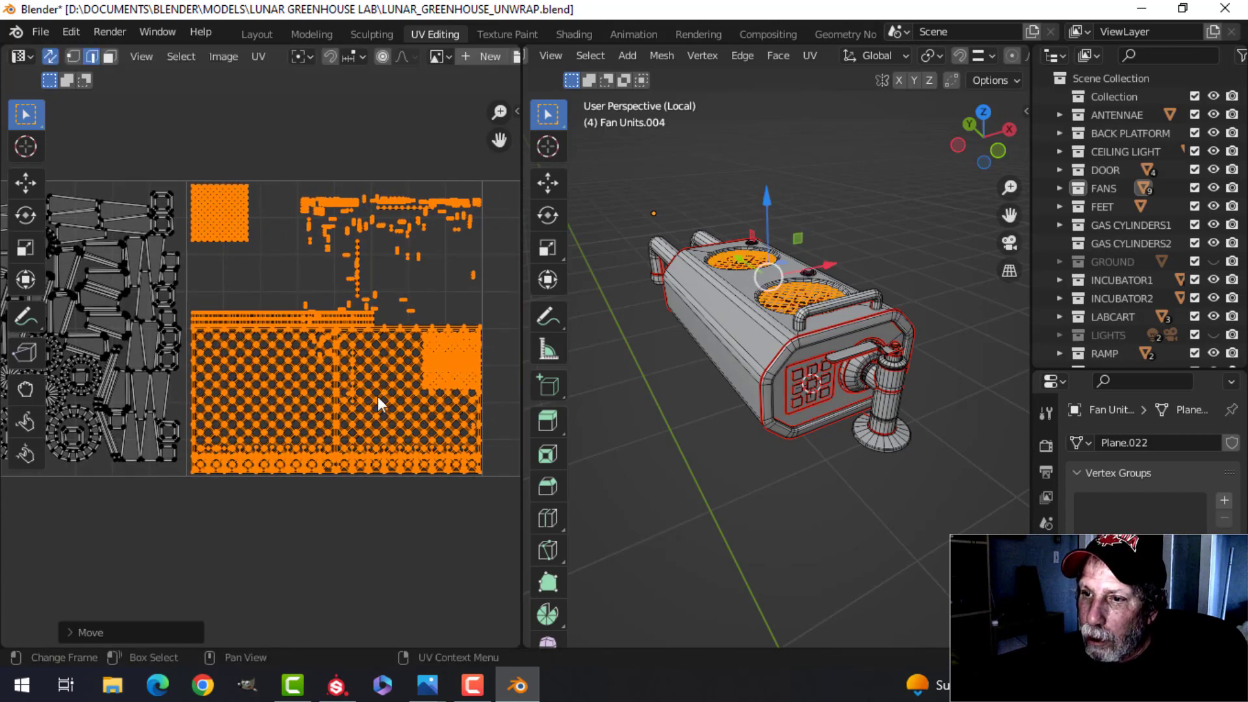
- Select only the main fan housing's UV islands below the first tile and move them into the fourth UDIM tile
scroll(306, 426, down, 3)
click(108, 392)
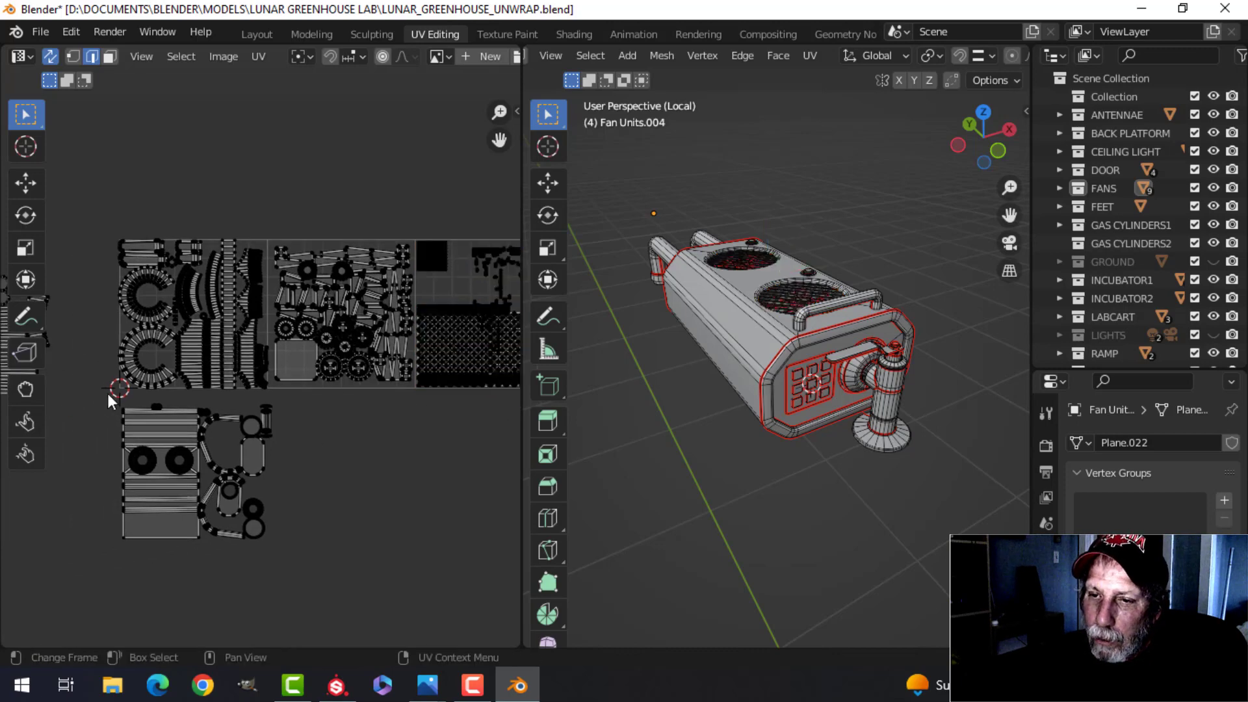
drag(107, 392, 311, 581)
scroll(331, 523, down, 4)
middle_drag(345, 517, 273, 535)
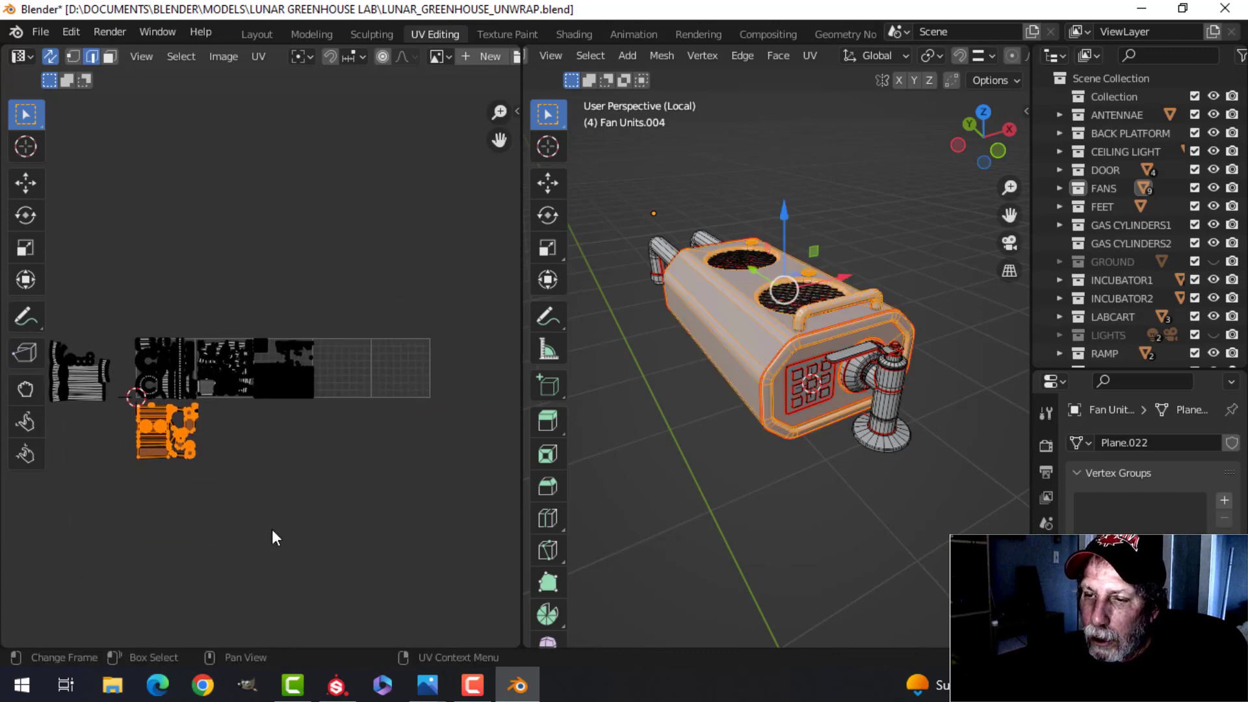
key(g)
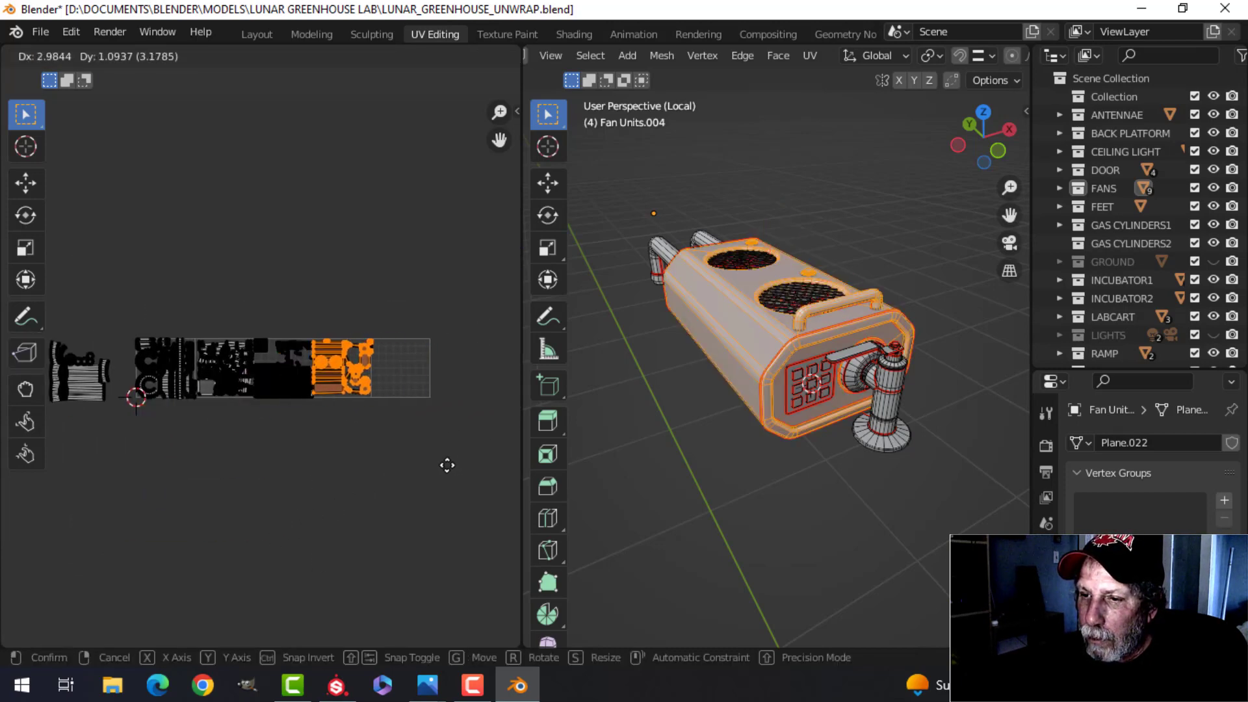
click(449, 464)
- Scale the main fan housing's UV islands down slightly to leave a margin inside the fourth tile
scroll(416, 458, up, 5)
scroll(403, 455, up, 4)
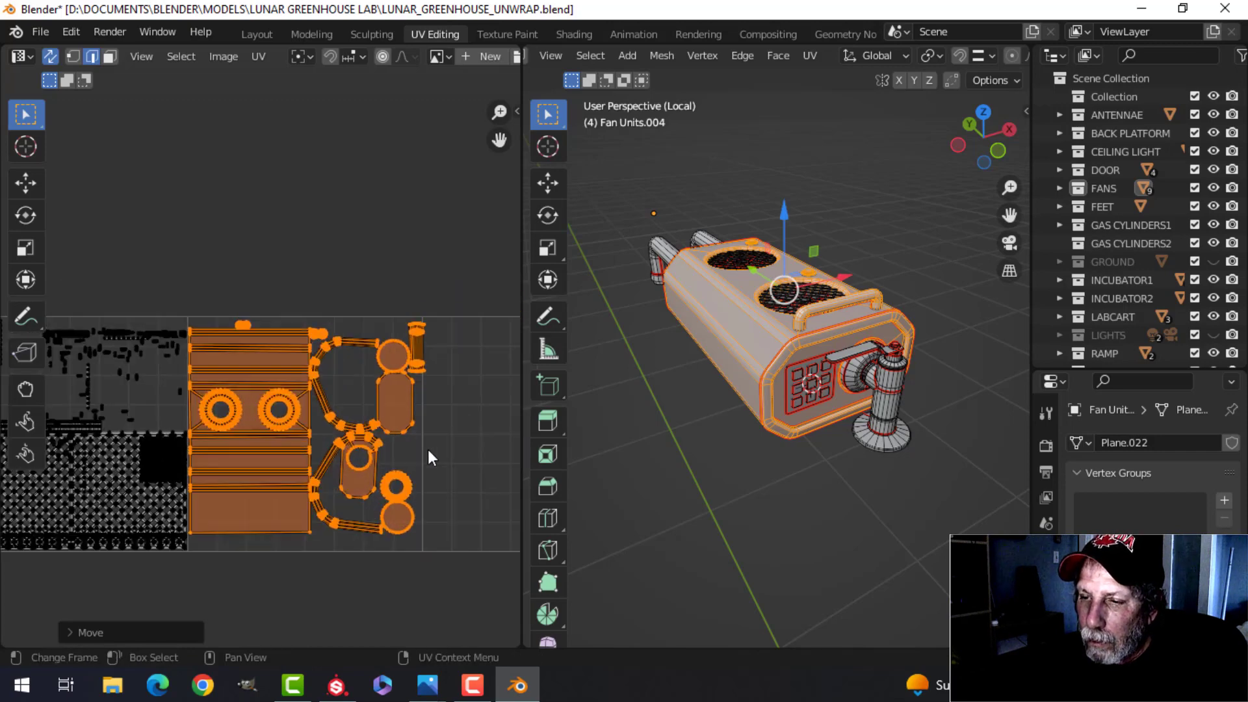
key(g)
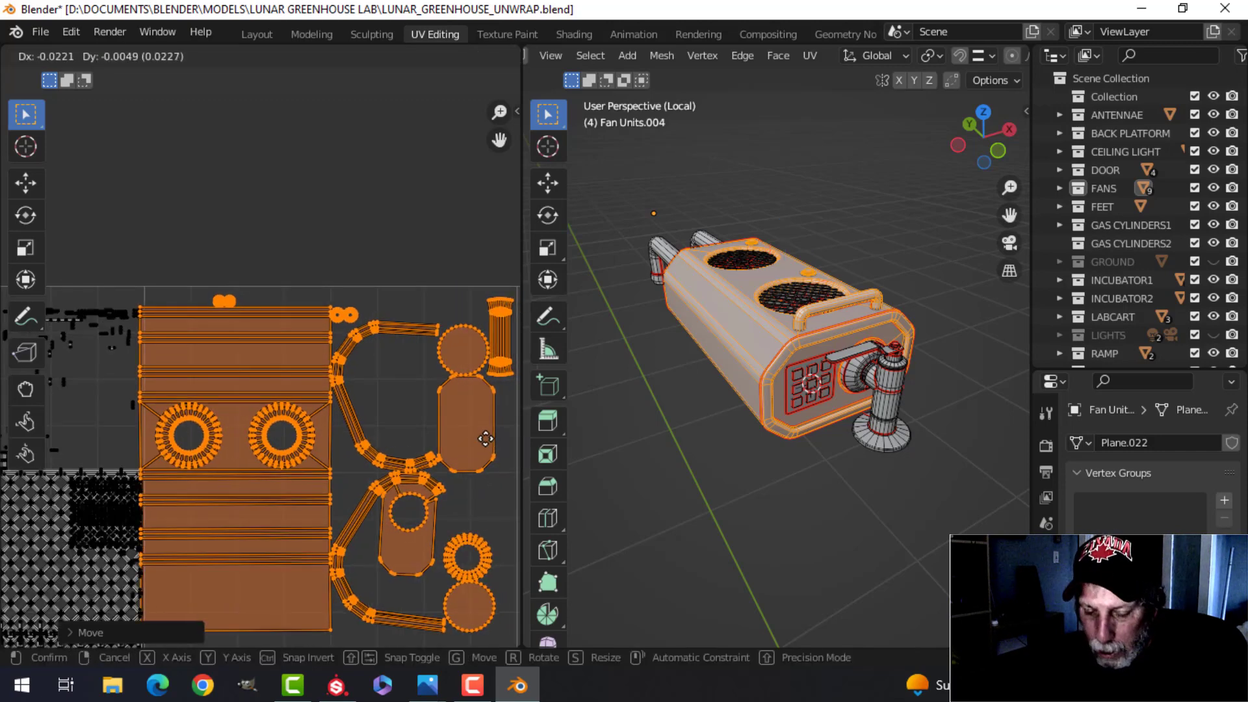
key(Escape)
key(s)
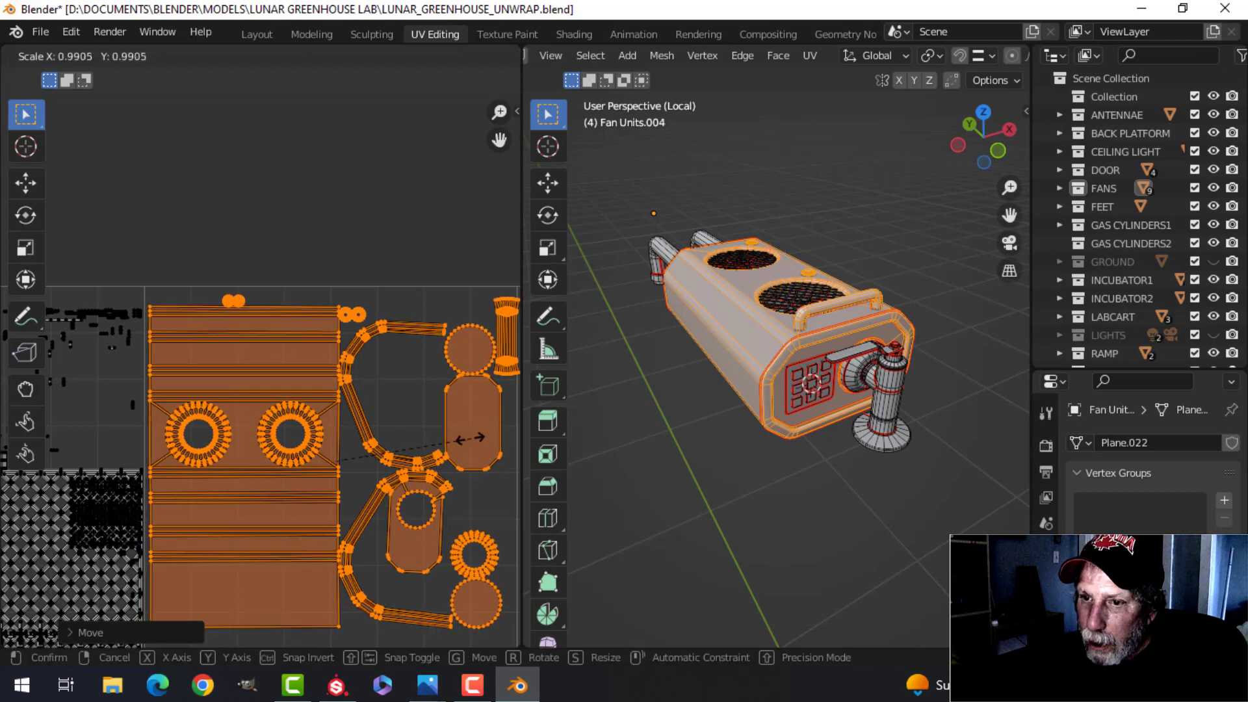
click(442, 440)
scroll(448, 468, down, 1)
scroll(453, 487, down, 5)
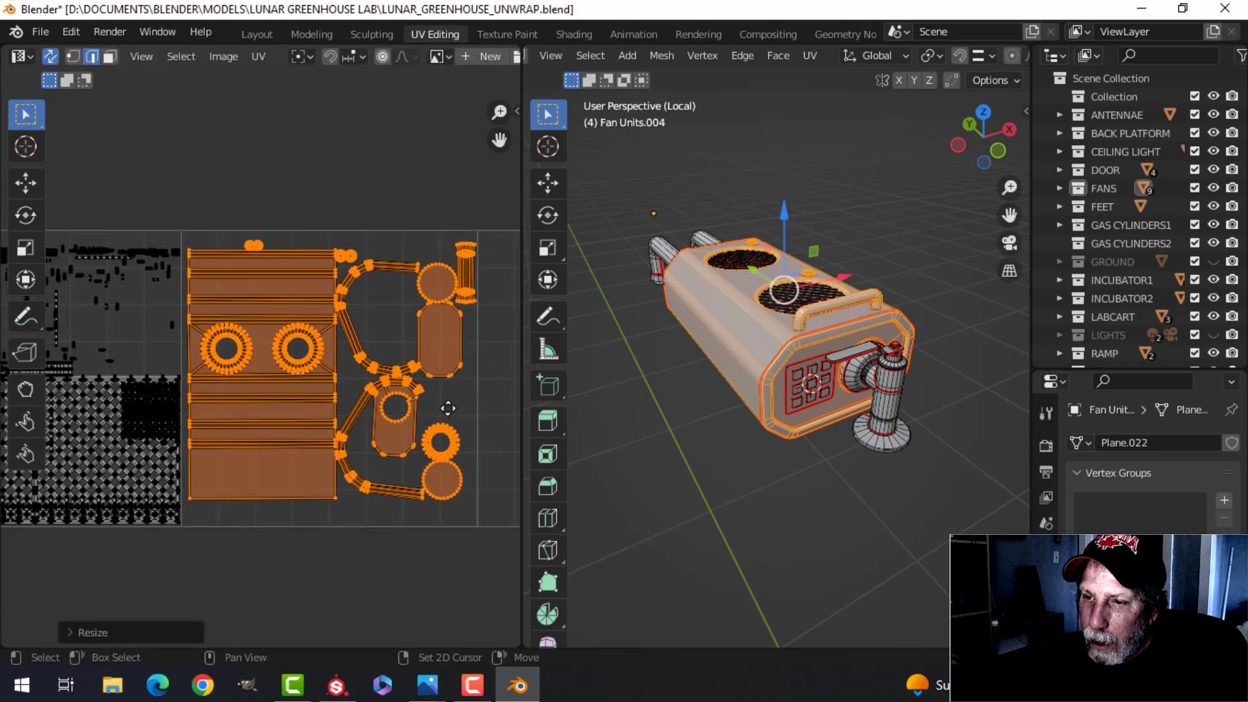
- Select only the rear pipes' UV islands beside the first tile and move them over to the fifth UDIM tile
middle_drag(244, 487, 396, 485)
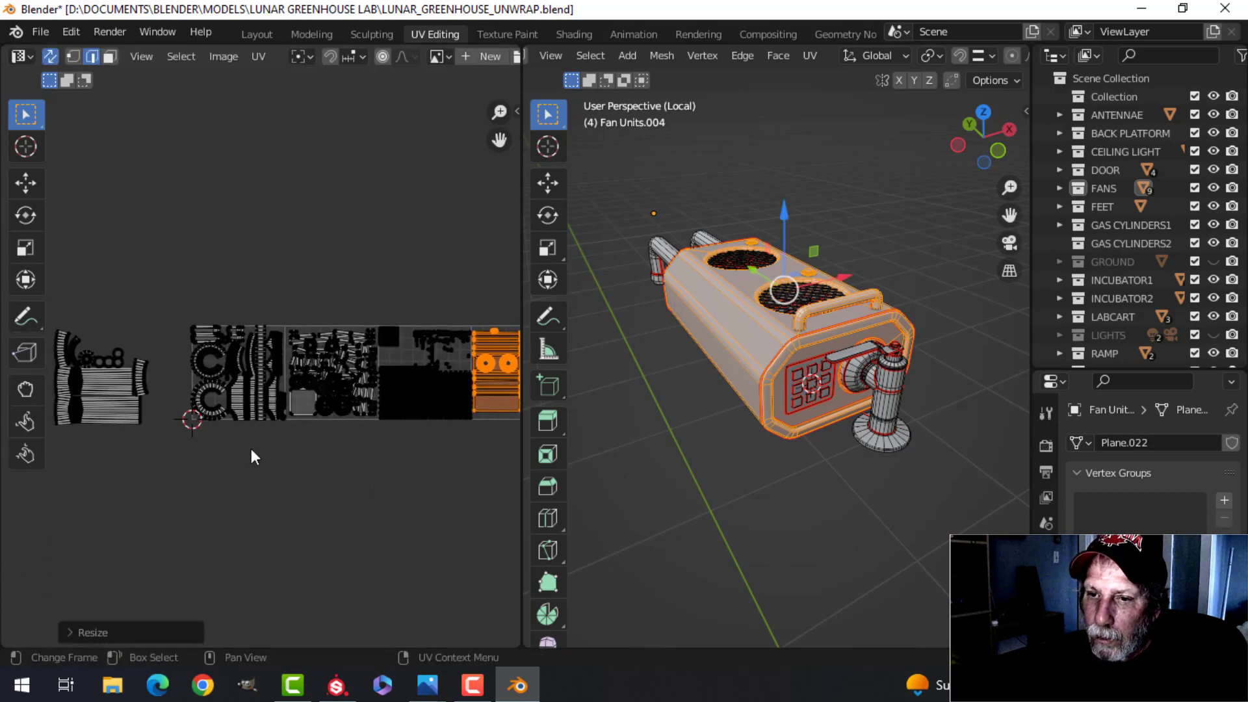
middle_drag(222, 466, 265, 478)
drag(83, 309, 209, 480)
scroll(286, 507, down, 3)
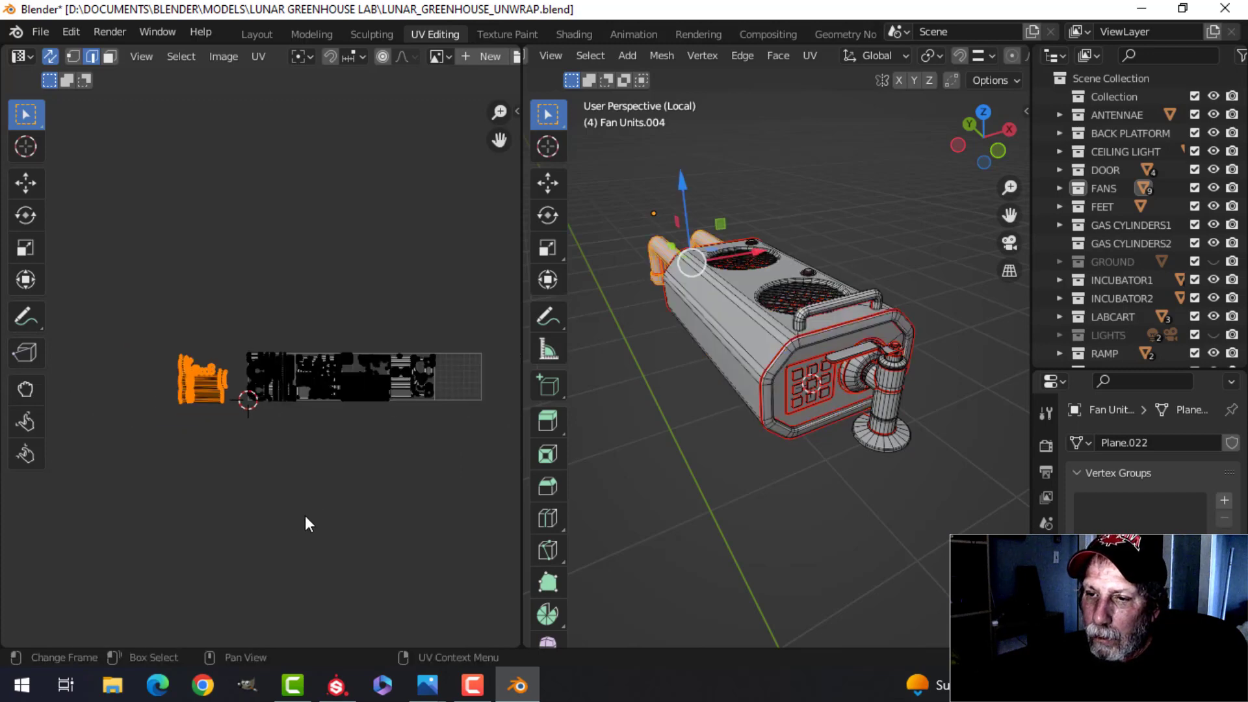
middle_drag(307, 521, 205, 508)
key(g)
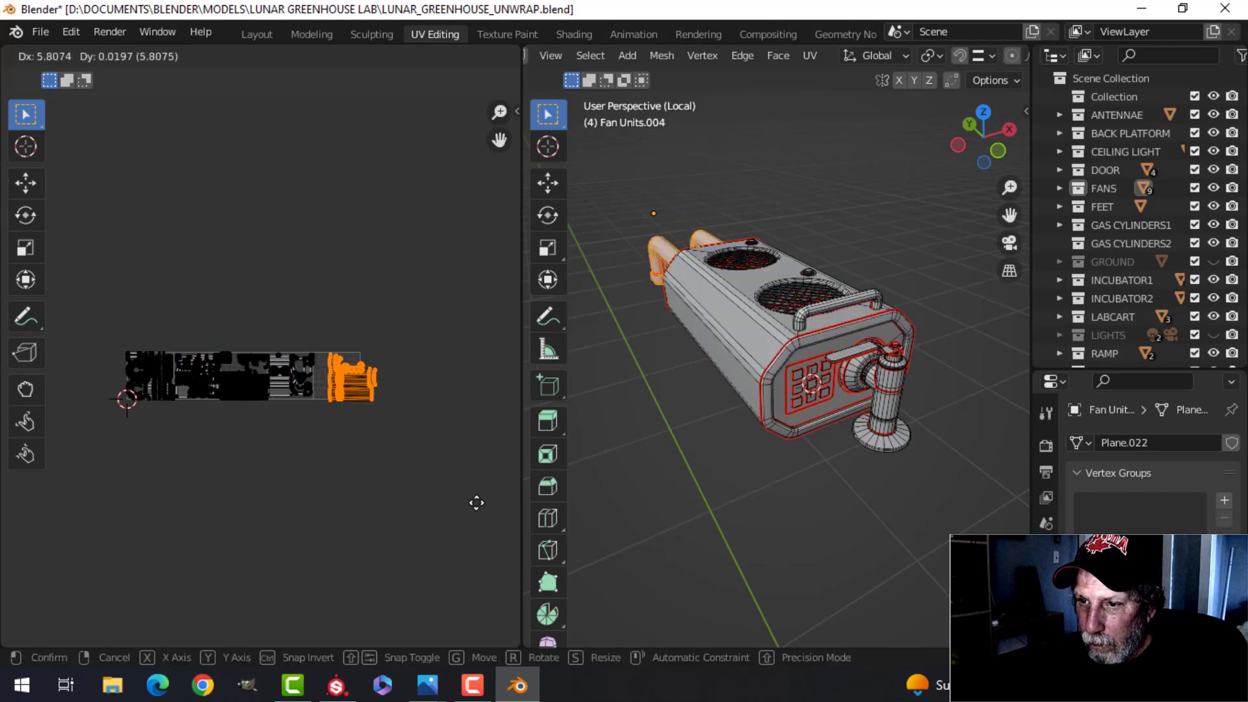
click(476, 498)
- Shift the rear pipe islands to sit inside the fifth tile and scale them down slightly
scroll(484, 471, up, 5)
middle_drag(488, 479, 278, 470)
scroll(372, 438, up, 2)
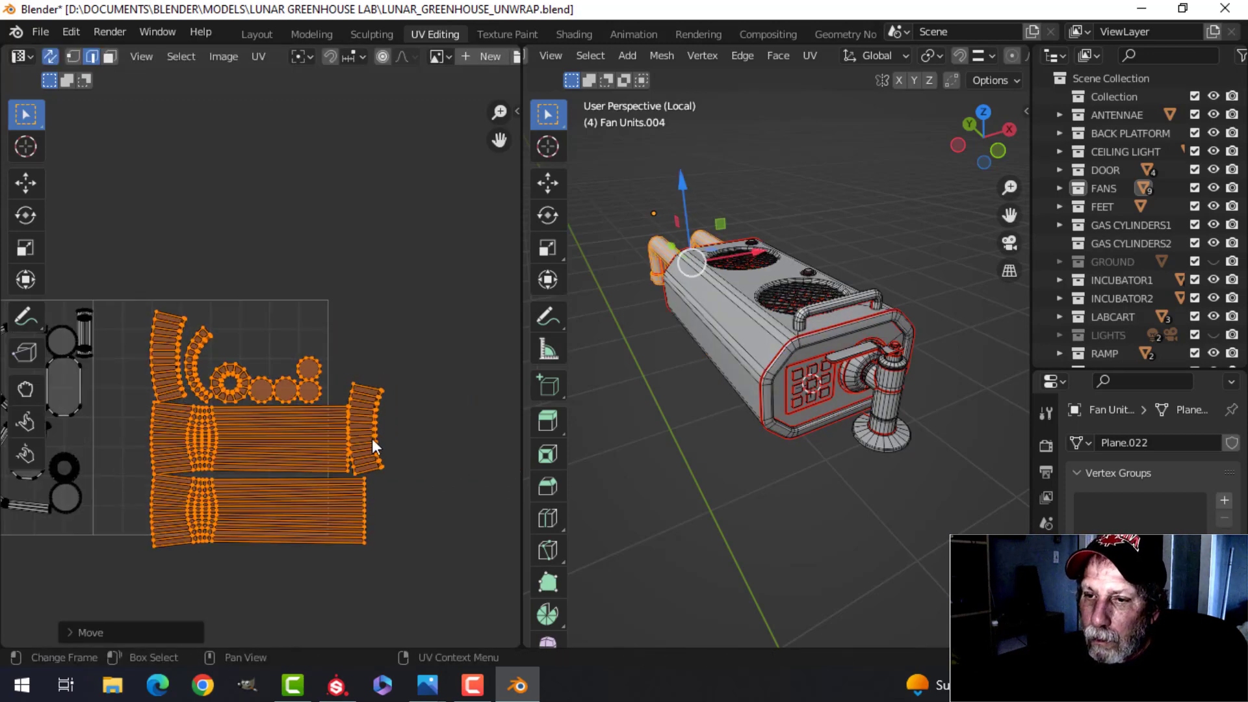
key(g)
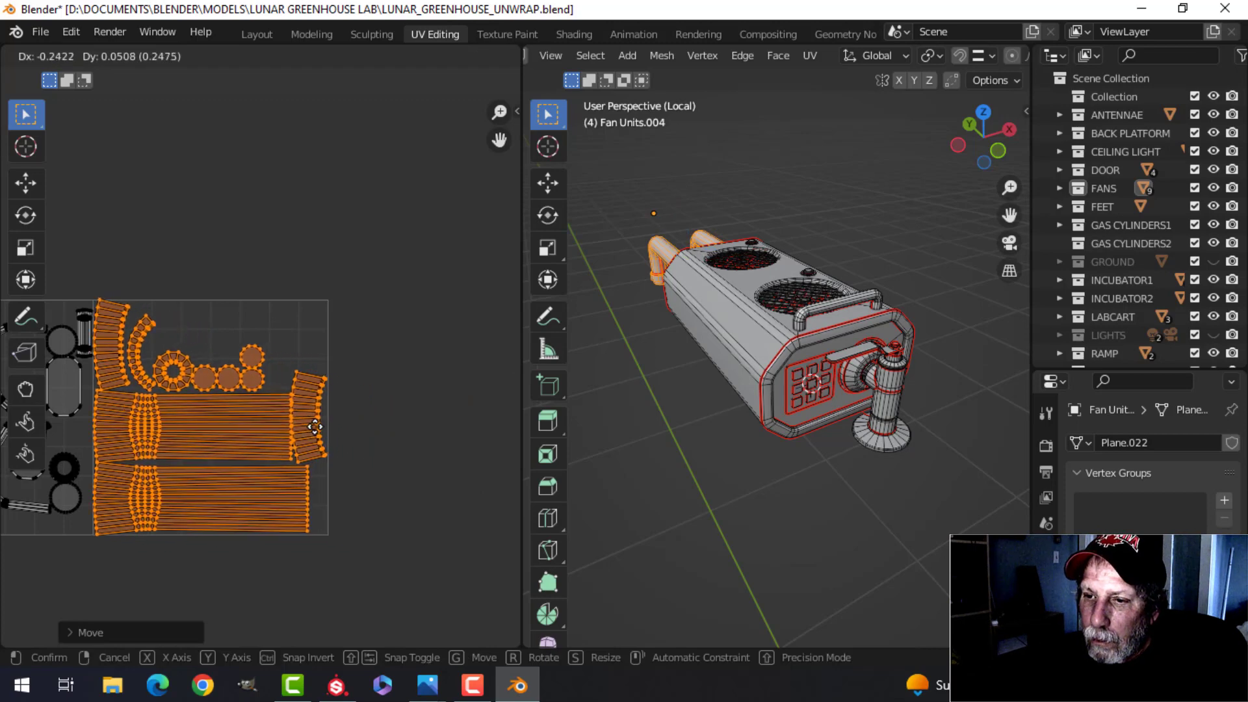
key(s)
click(350, 414)
middle_drag(329, 420, 386, 425)
scroll(290, 408, up, 2)
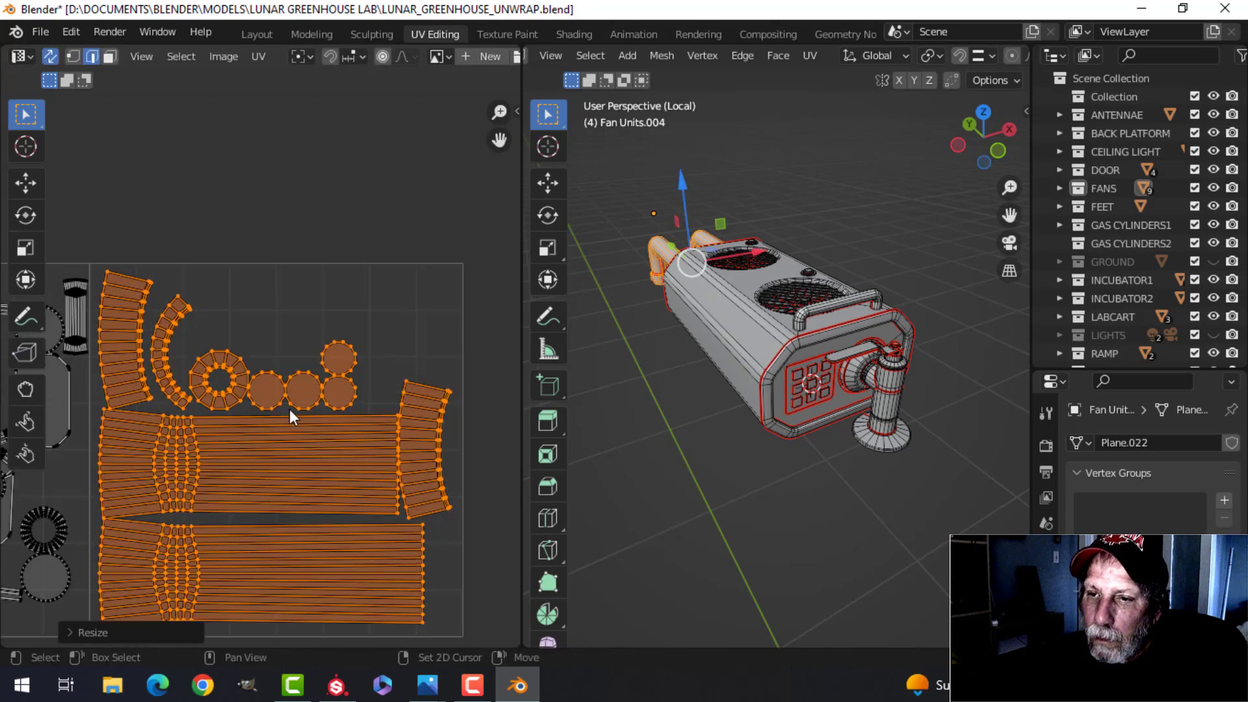
- Check the island placement and margins across the neighbouring UDIM tiles
middle_drag(290, 409, 447, 364)
scroll(332, 469, down, 2)
middle_drag(346, 417, 437, 417)
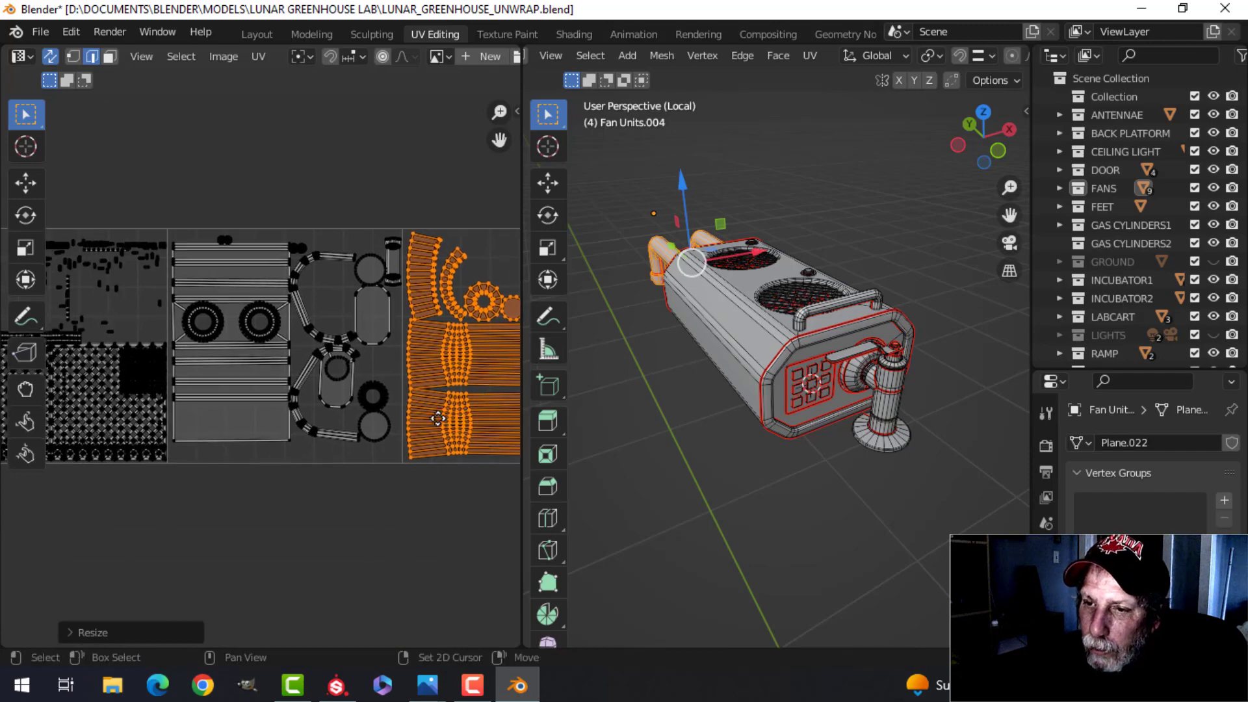
scroll(289, 423, up, 2)
middle_drag(289, 423, 379, 481)
middle_drag(302, 502, 387, 487)
scroll(387, 490, up, 3)
scroll(386, 493, down, 4)
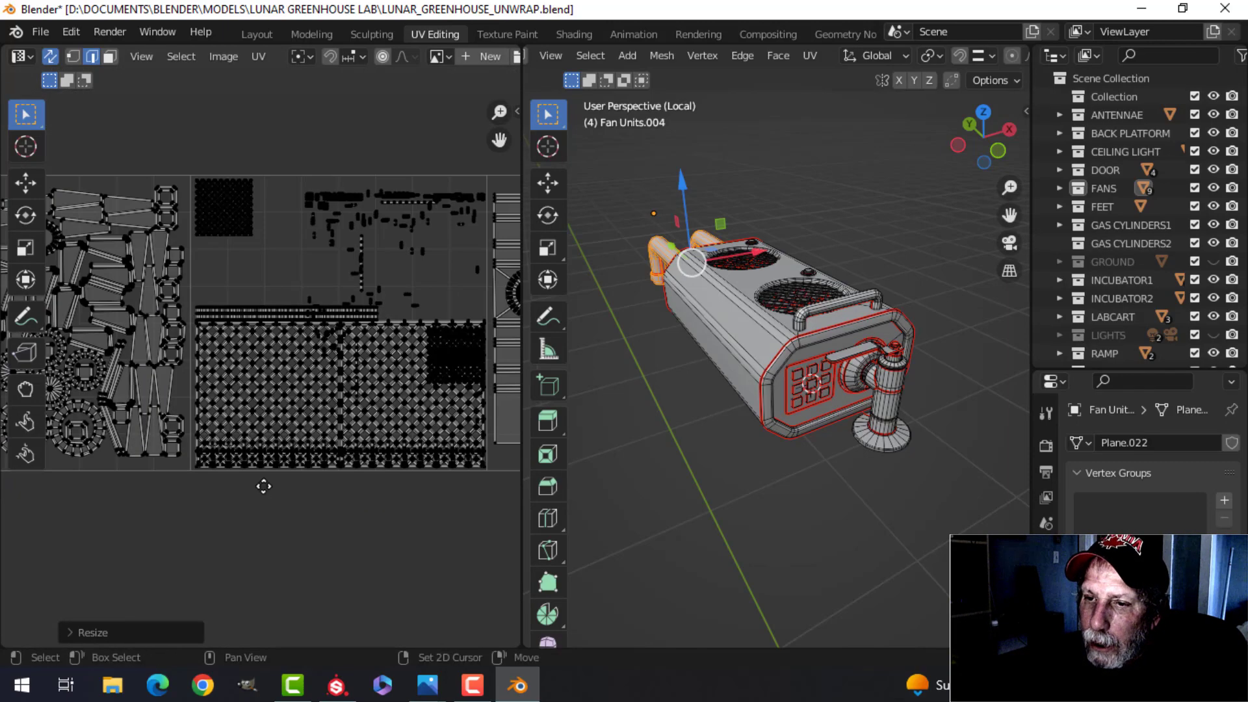
scroll(350, 490, up, 2)
middle_drag(264, 488, 397, 484)
scroll(338, 485, down, 2)
- Select all UV islands in the first tile and scale them down slightly to leave a margin
shift+middle_drag(281, 486, 417, 489)
shift+middle_drag(333, 492, 329, 493)
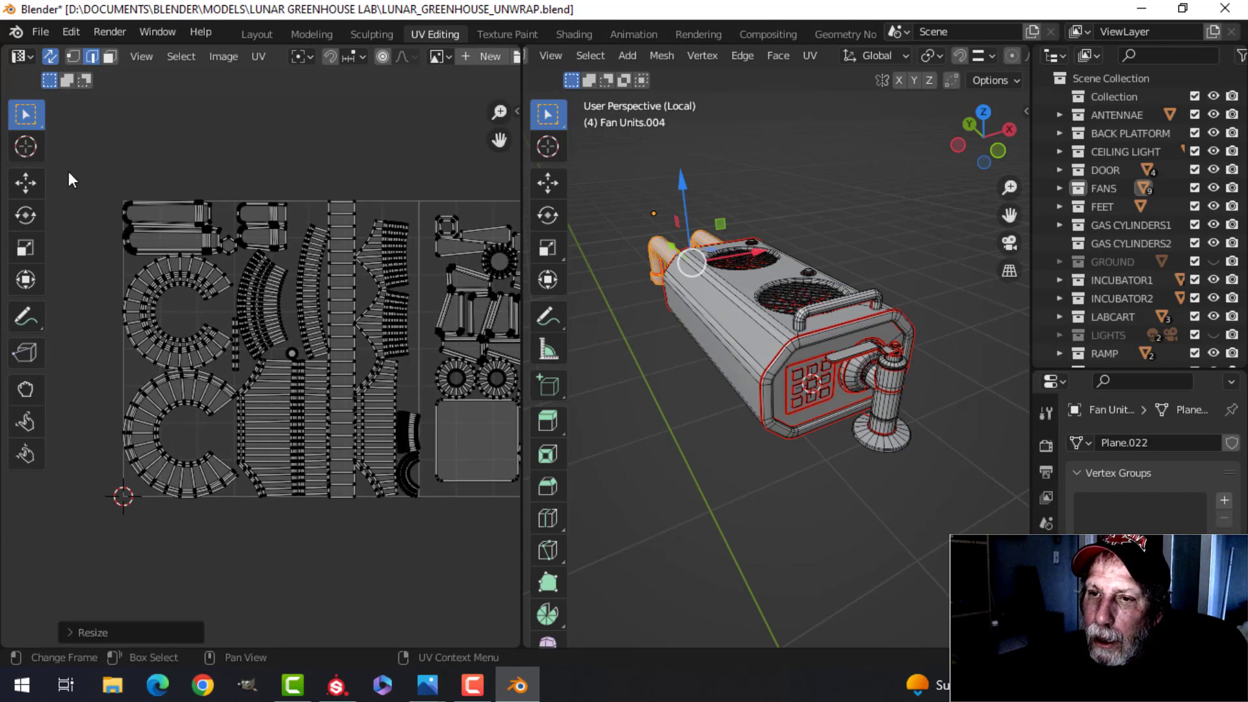
drag(84, 161, 426, 536)
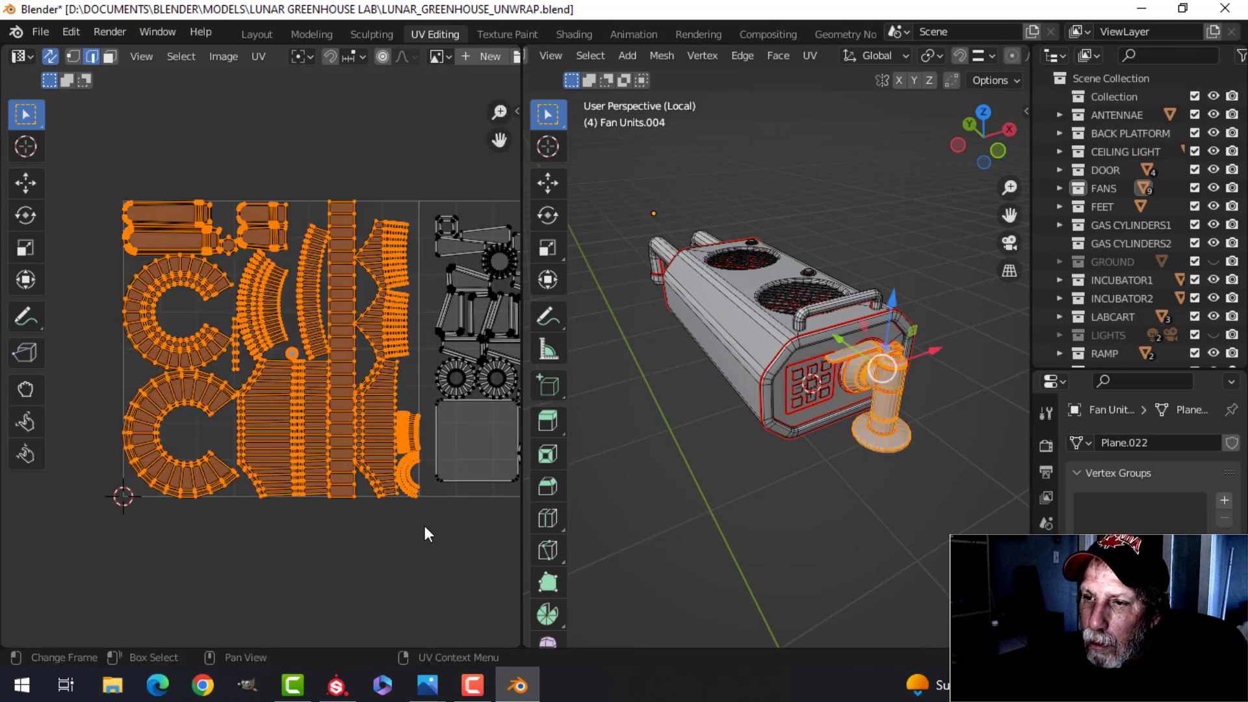
key(s)
click(425, 425)
scroll(407, 430, down, 3)
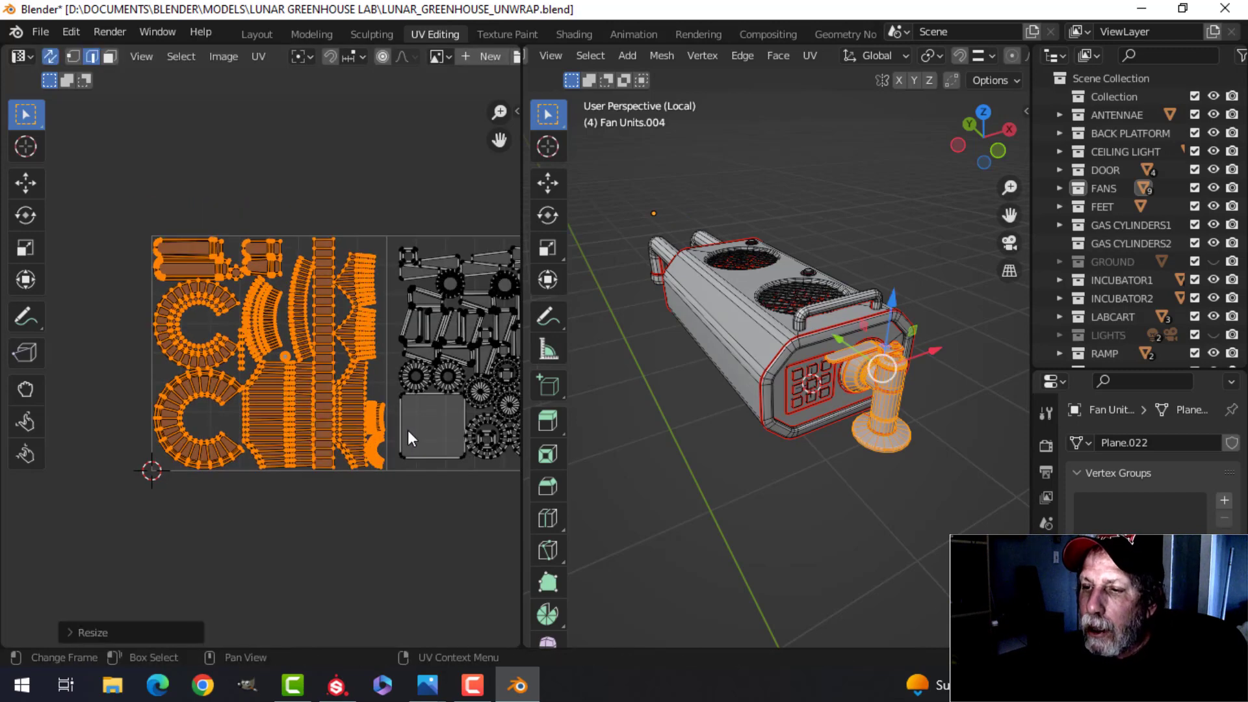
- Return the fan unit to Object Mode and save the file
key(Tab)
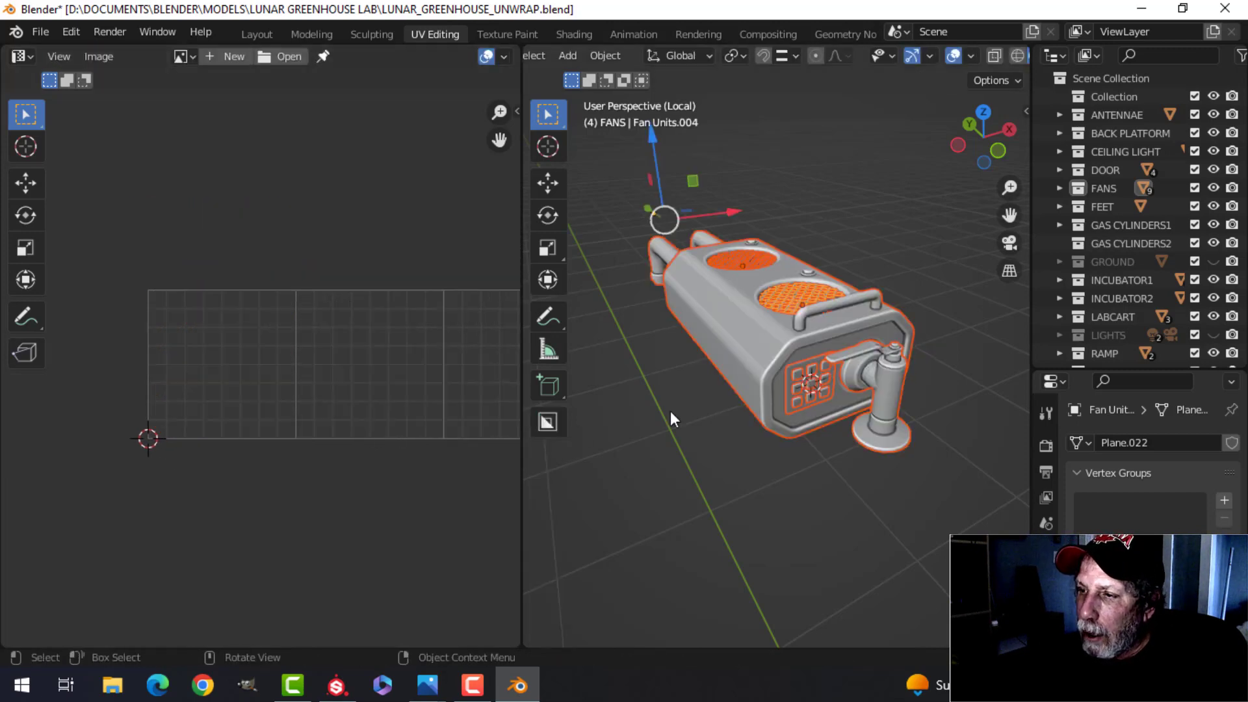
key(ctrl+s)
middle_drag(834, 375, 714, 419)
scroll(808, 418, up, 2)
- Deselect all parts and briefly check the active grille part's UVs in Edit Mode
key(alt+a)
key(Tab)
scroll(387, 423, down, 2)
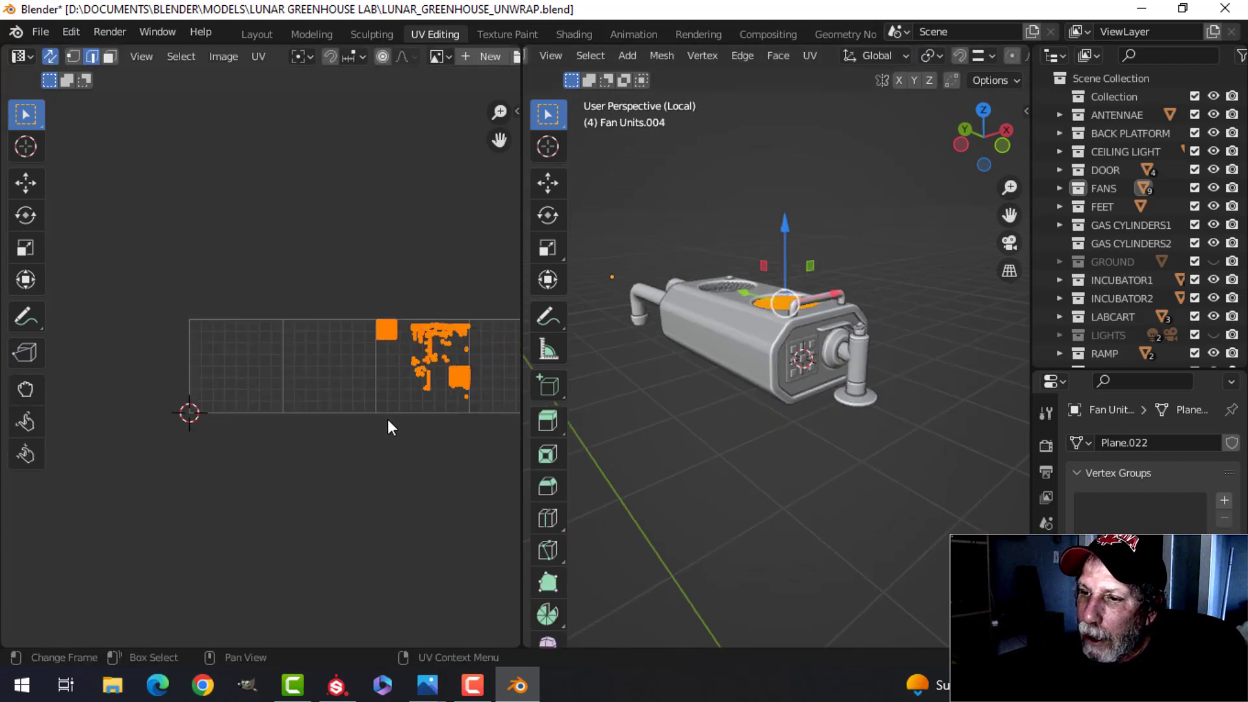
middle_drag(387, 423, 321, 390)
key(Tab)
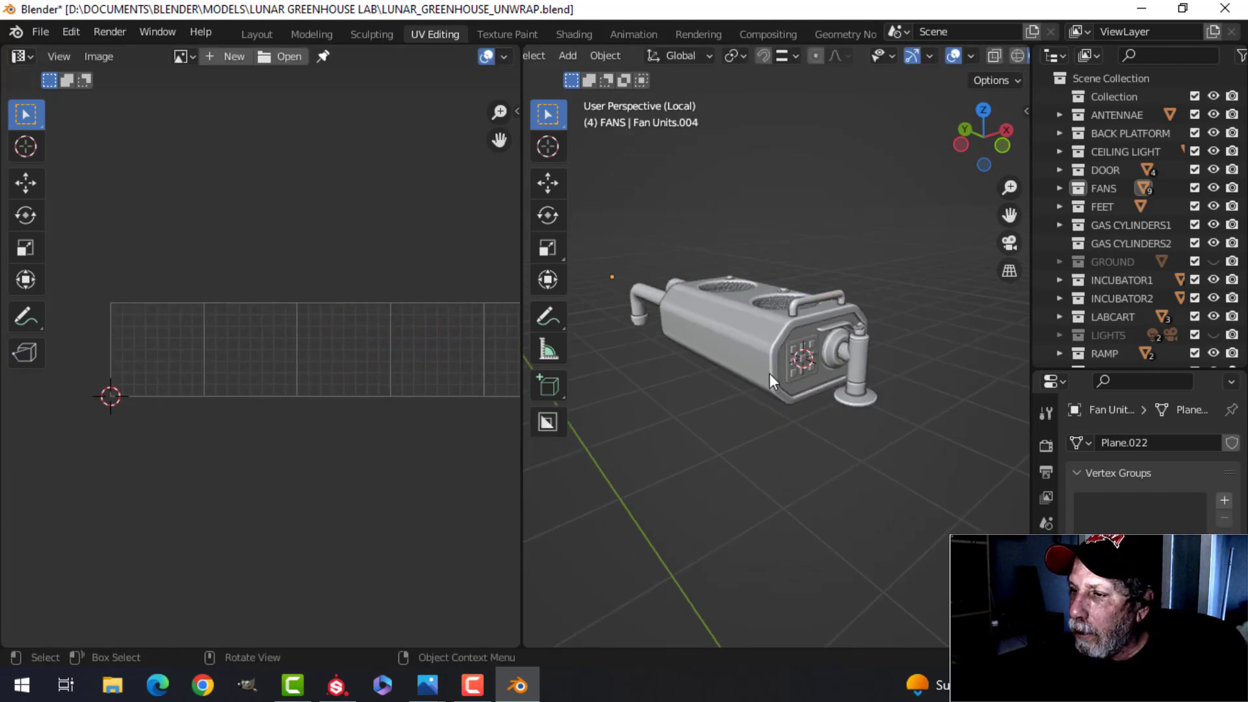
- Reopen the fan unit parts in Edit Mode and select all geometry to review the UV islands across the tiles
click(770, 373)
key(Tab)
scroll(352, 411, up, 2)
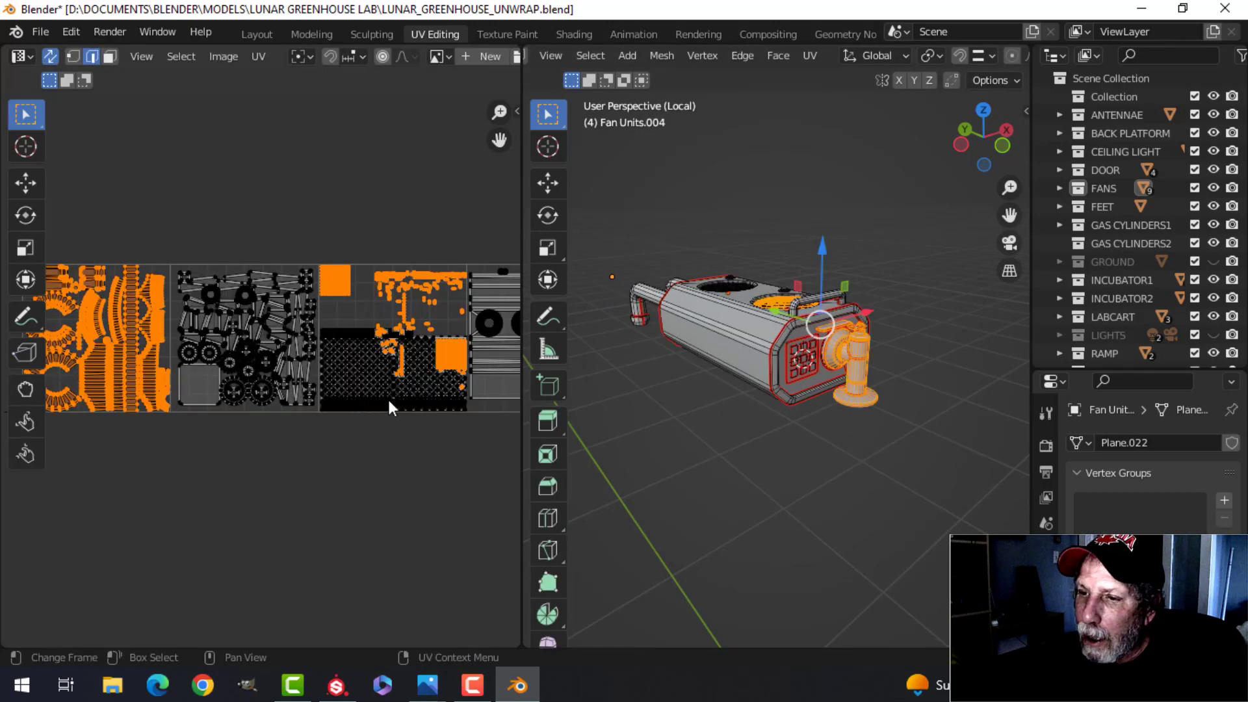
middle_drag(731, 346, 669, 354)
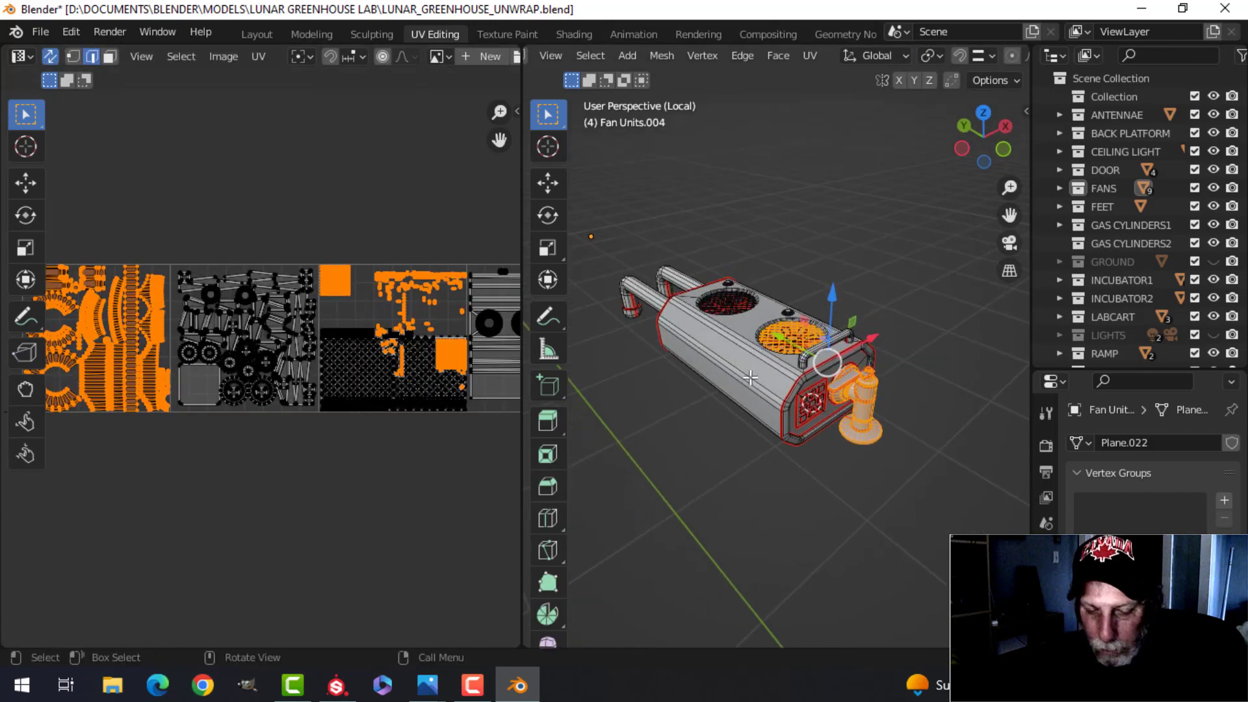
key(a)
scroll(368, 372, down, 3)
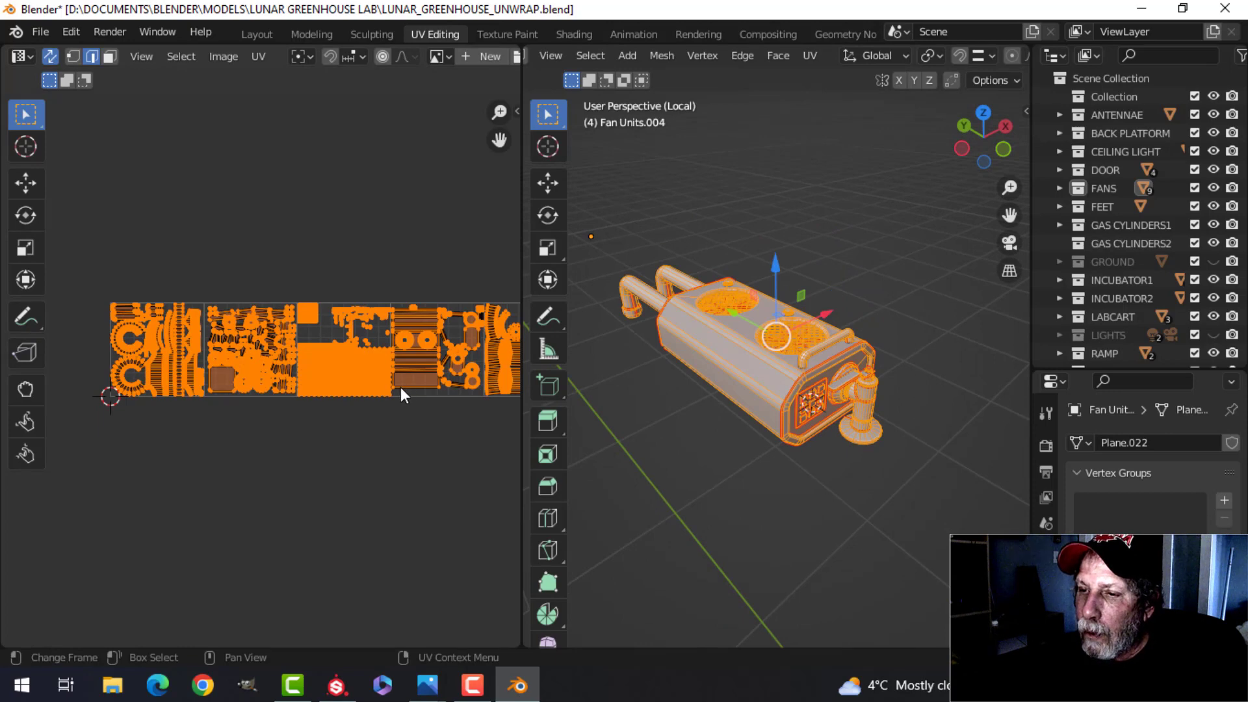
scroll(401, 388, down, 1)
- Return to Object Mode and save the file with the finished UDIM layout
key(Tab)
mouse_move(704, 389)
middle_down()
mouse_move(796, 400)
mouse_move(770, 397)
mouse_move(754, 353)
mouse_move(813, 393)
mouse_move(824, 378)
mouse_move(797, 376)
middle_up()
key(ctrl+s)
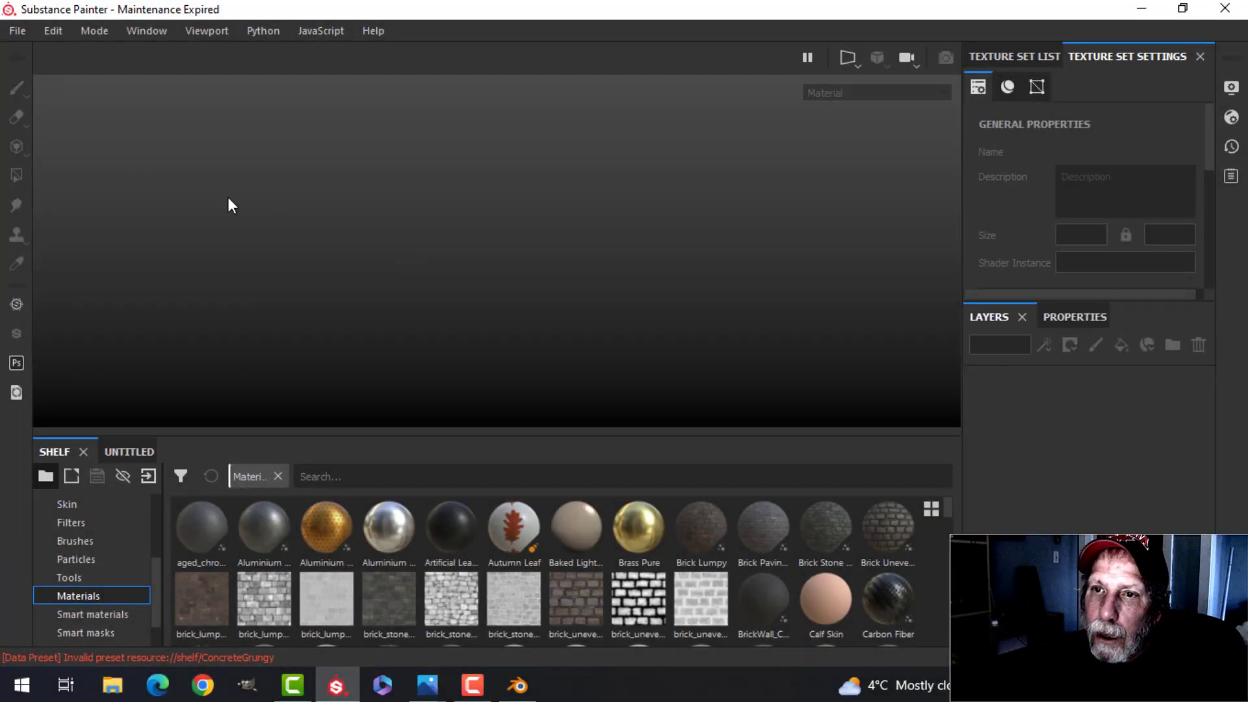
- Switch to Substance Painter and start a new project with the UV Tile workflow enabled, preserving the tile layout per material
click(19, 32)
click(33, 50)
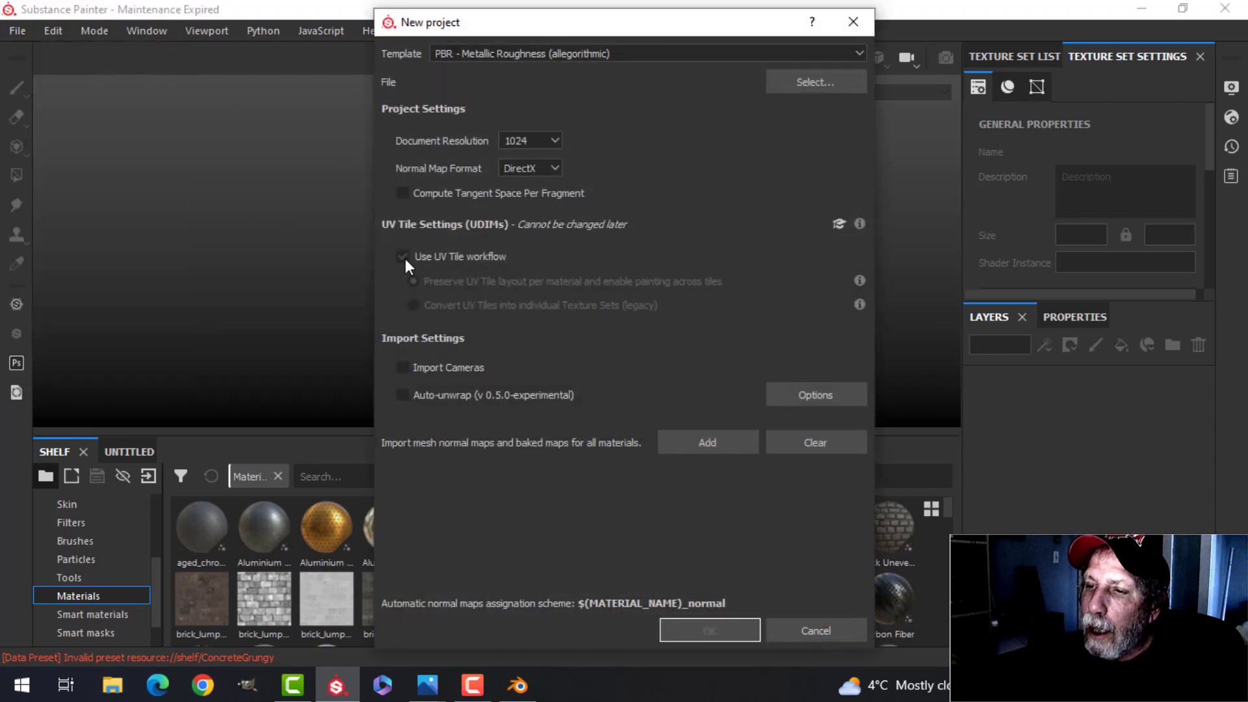
click(401, 257)
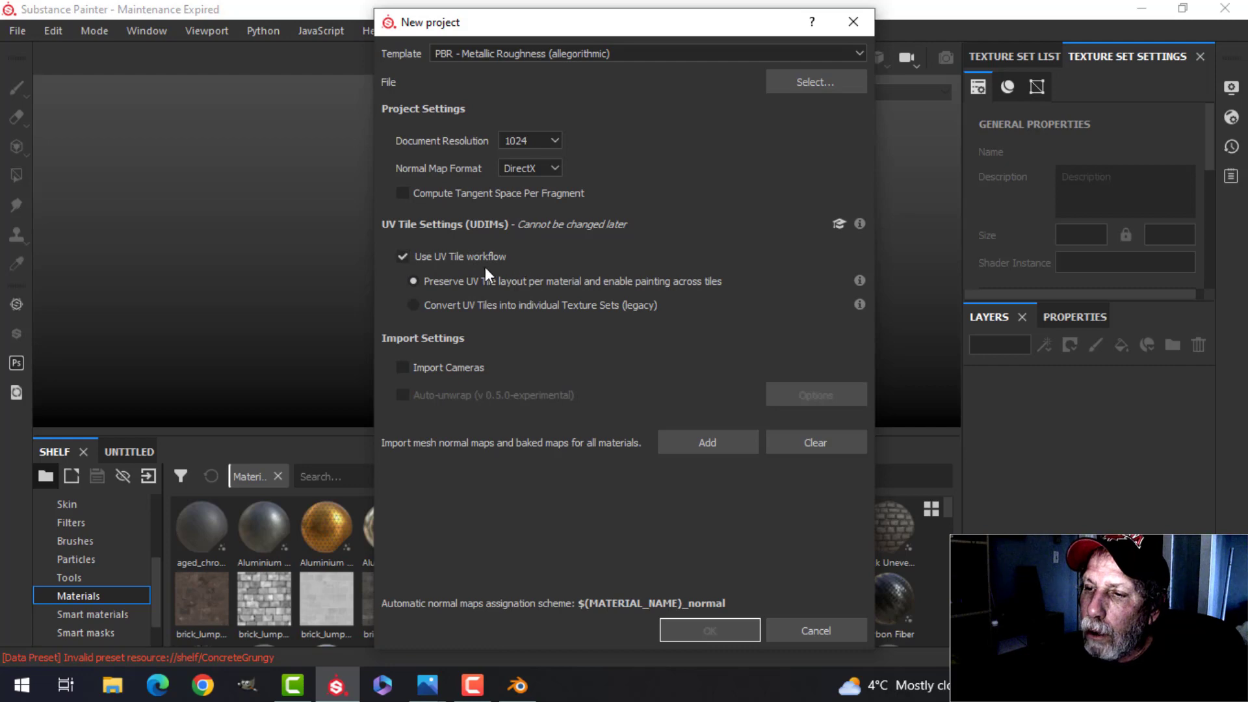
- Load FanUnit.fbx from the EXPORT folder as the project mesh and create the project
click(805, 83)
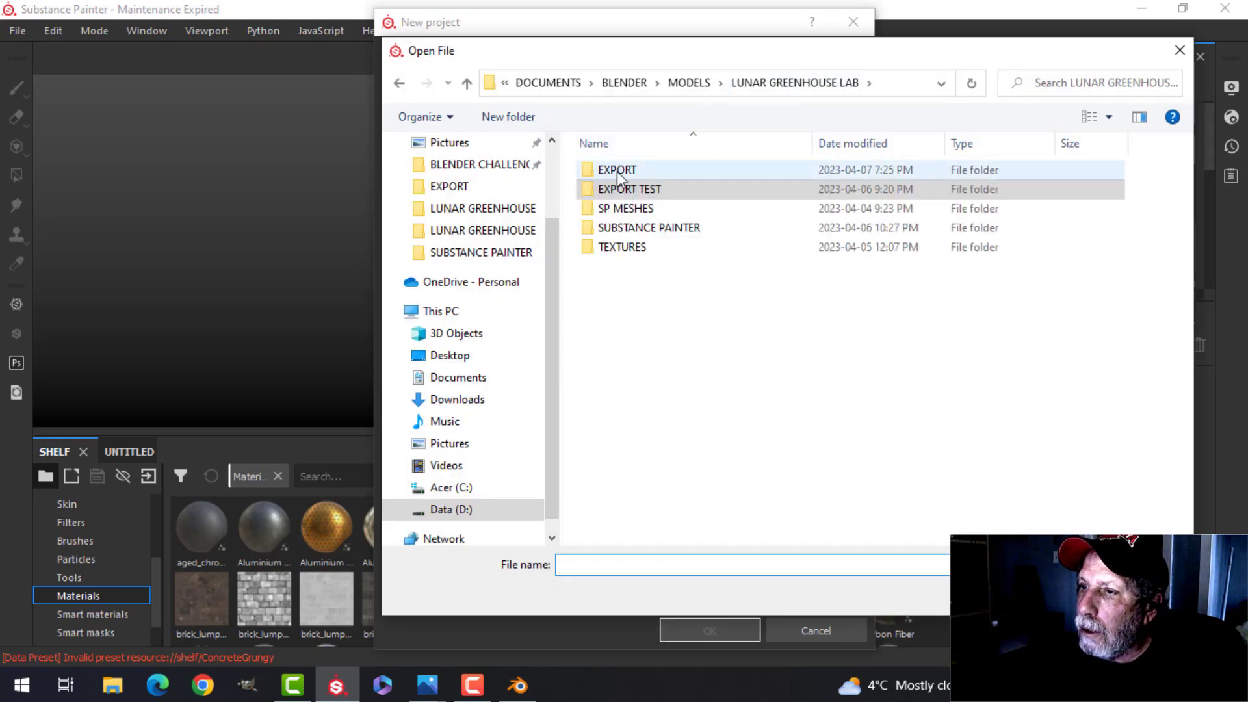
double_click(618, 170)
click(646, 170)
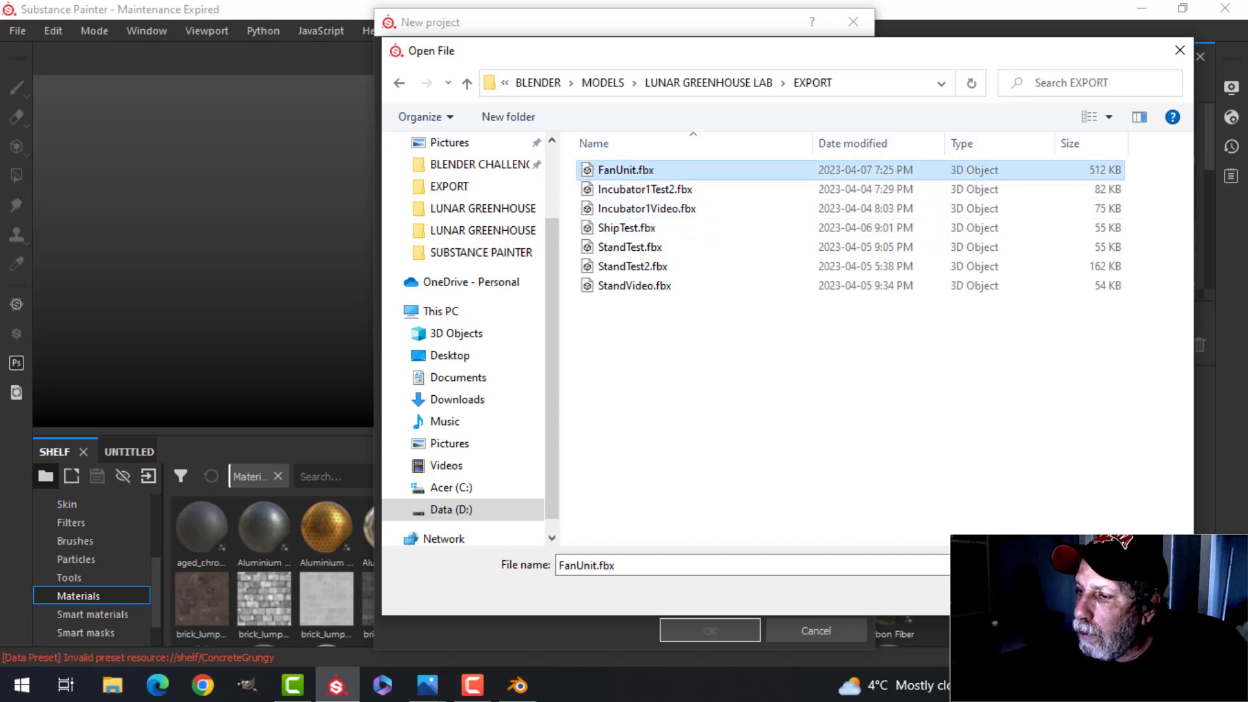
key(Return)
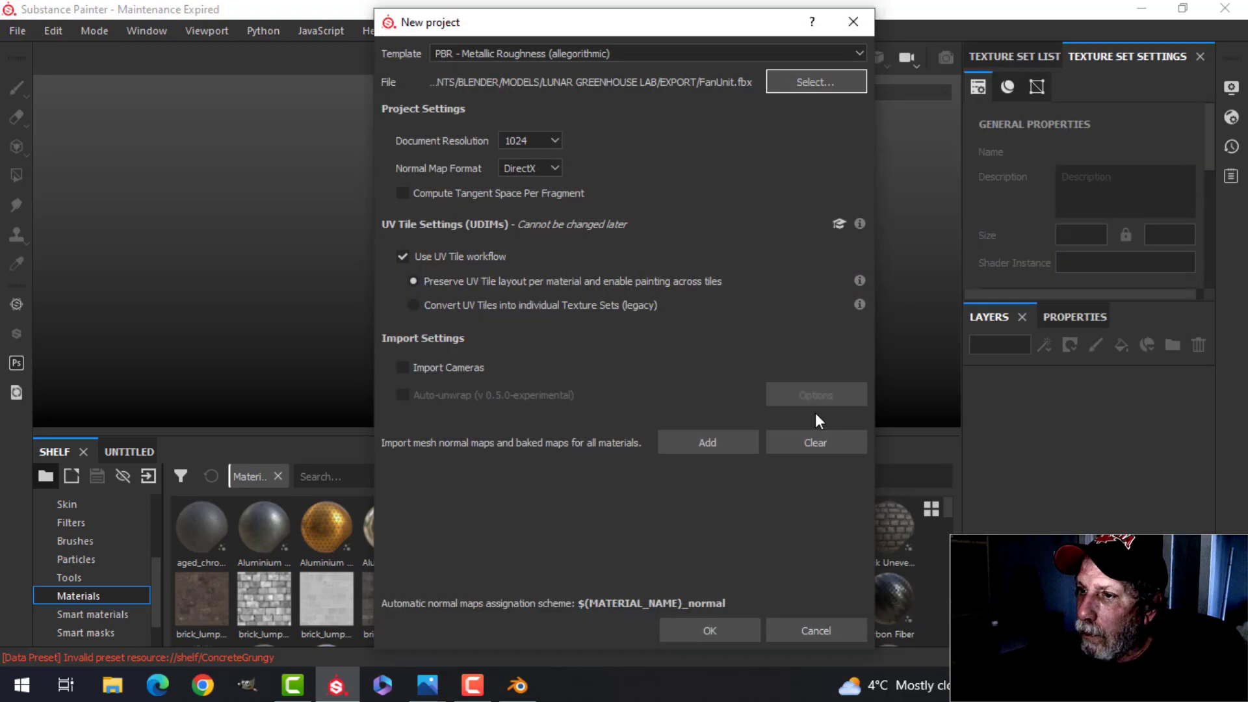
click(720, 633)
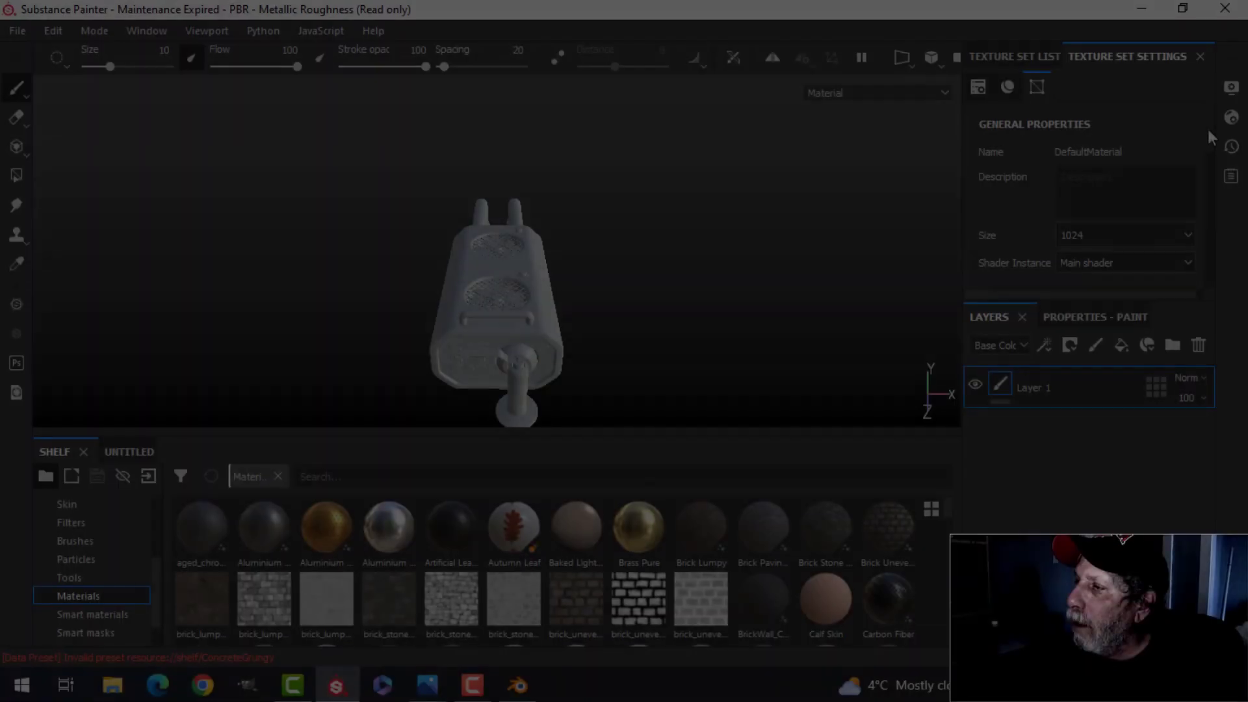
- Examine the imported fan unit mesh up close from different angles
scroll(1207, 137, down, 3)
scroll(1210, 160, up, 3)
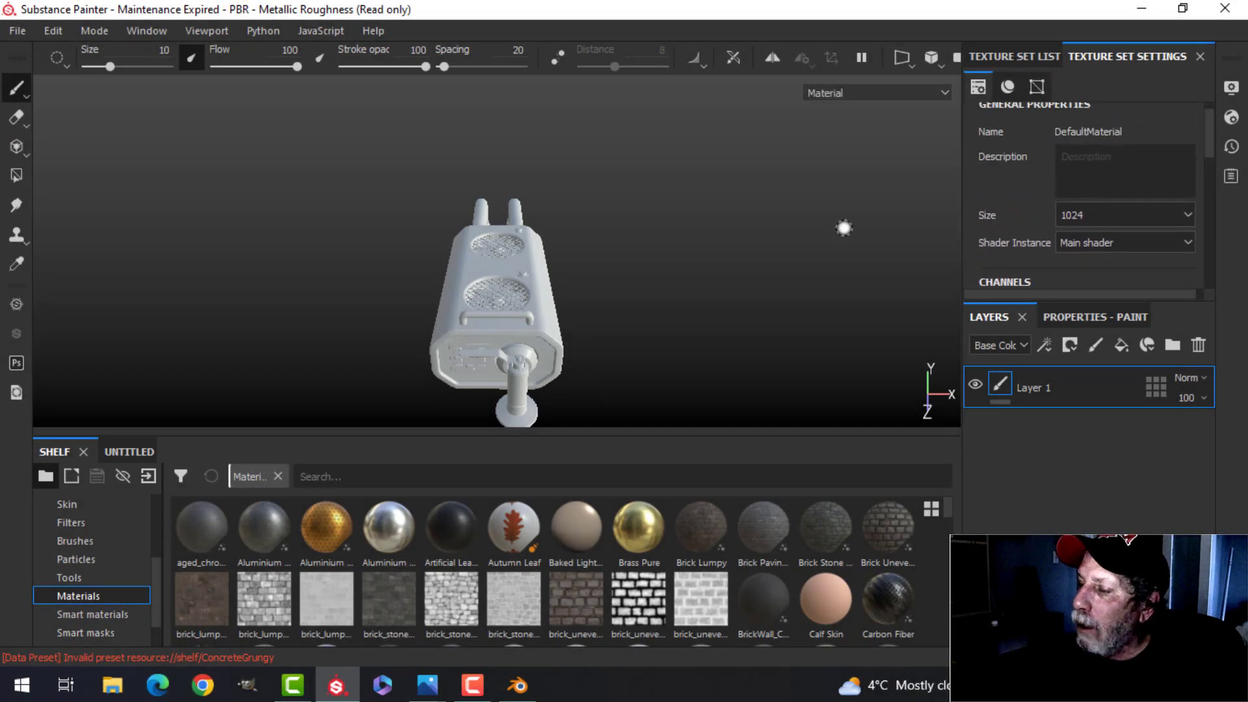
alt+drag(844, 227, 758, 318)
scroll(735, 268, up, 5)
alt+middle_drag(755, 238, 726, 282)
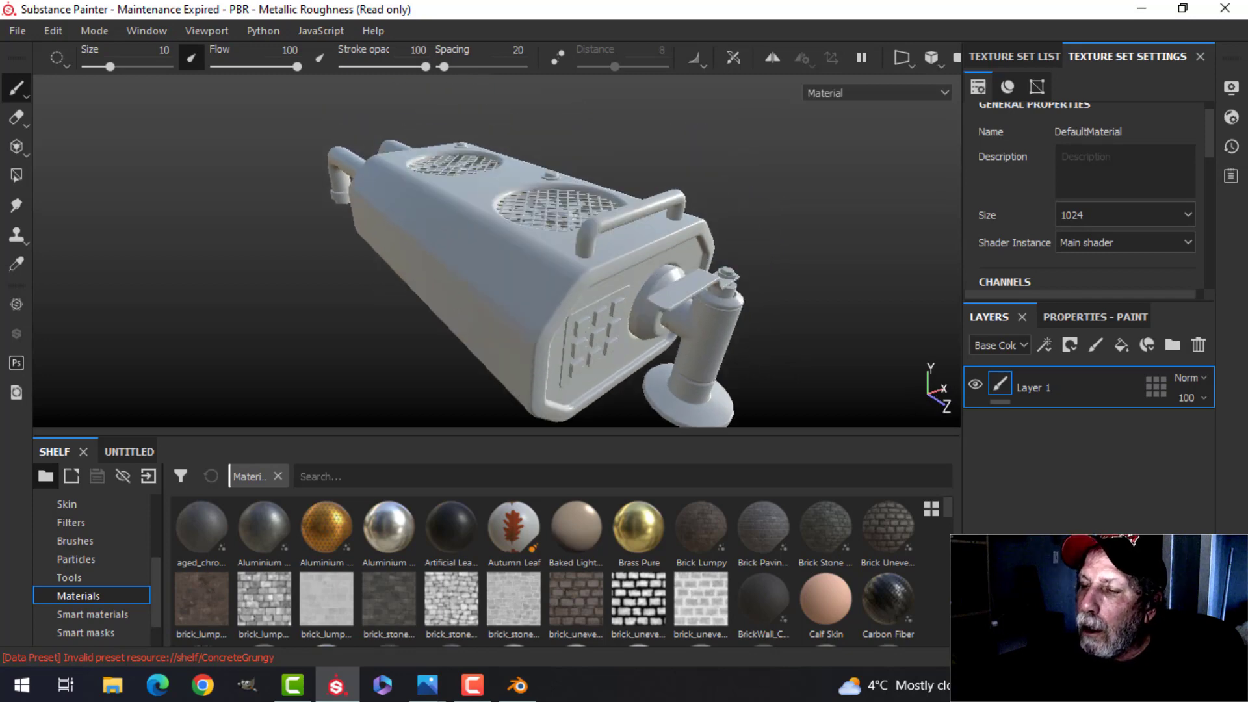
alt+drag(726, 282, 705, 273)
- Bake the mesh maps at an output size of 2048 with the ID map excluded
drag(1206, 135, 1216, 235)
click(1148, 216)
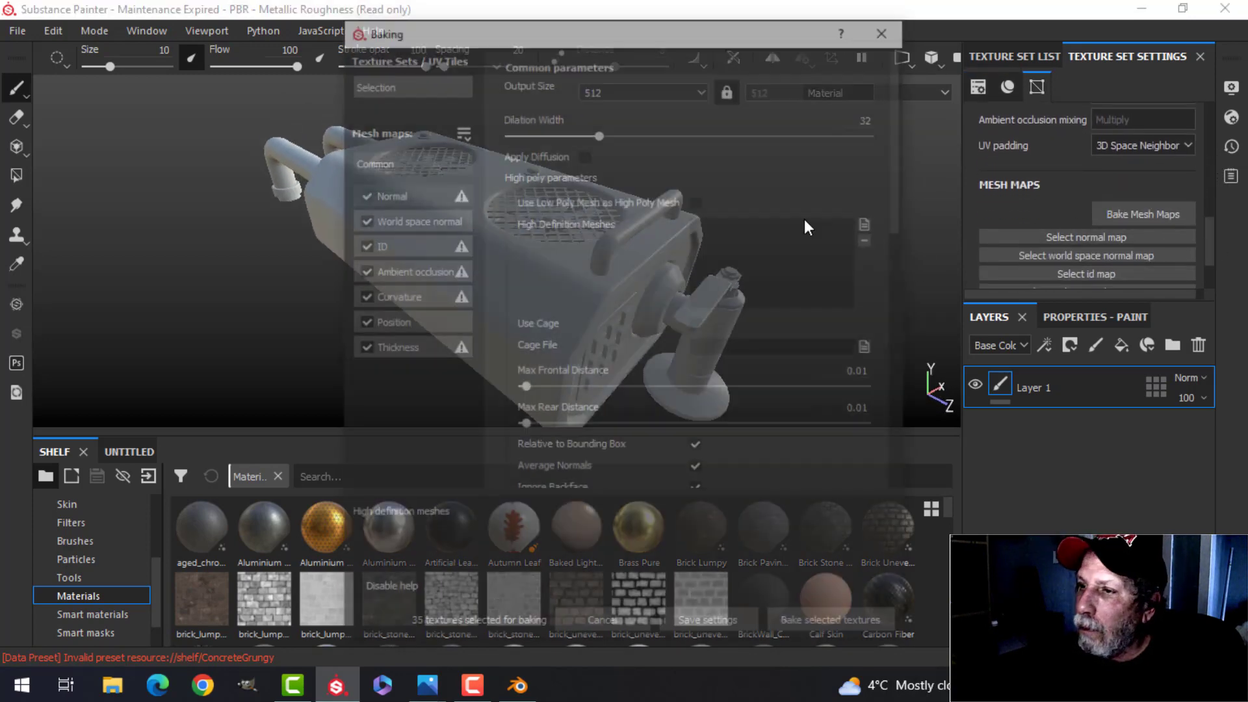
click(626, 86)
click(624, 176)
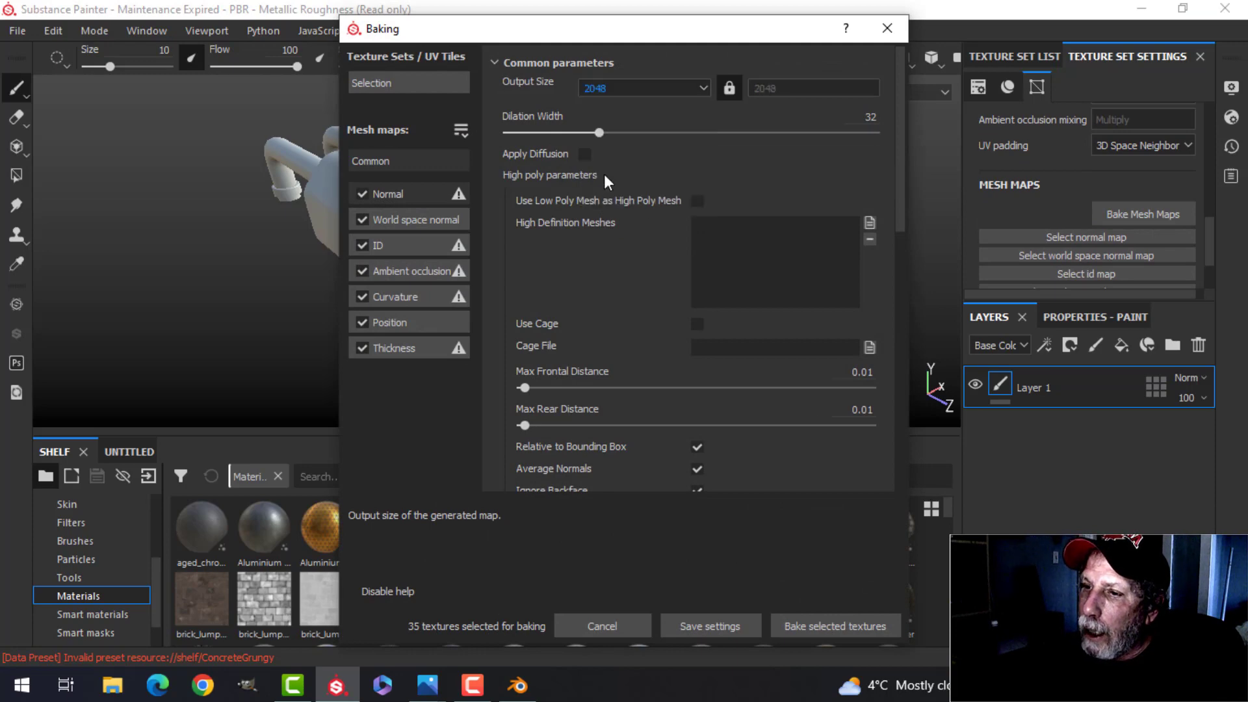
click(362, 246)
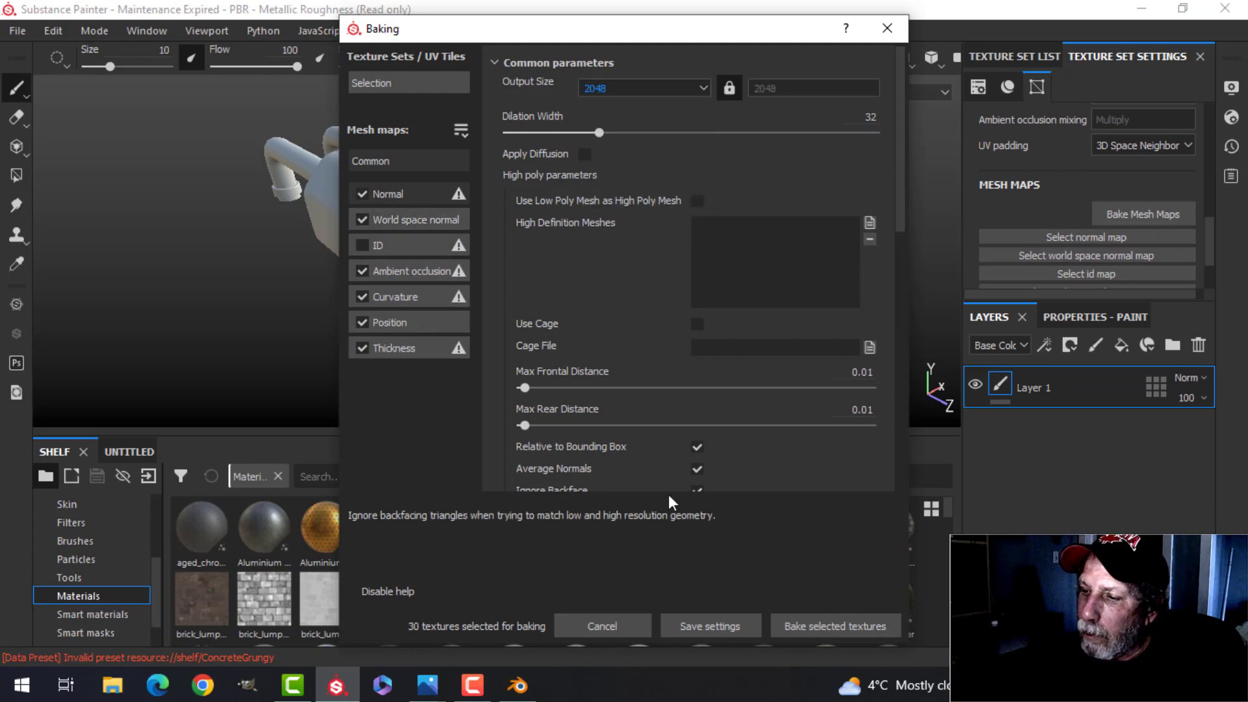
click(819, 627)
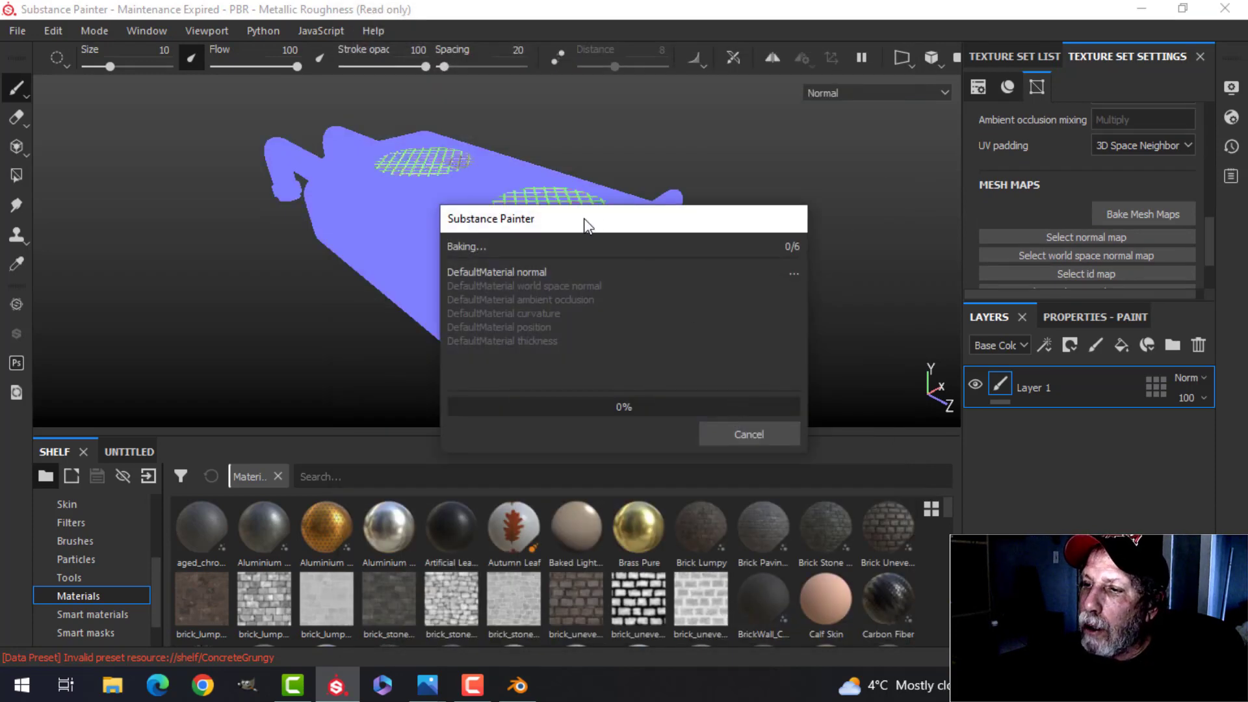
drag(585, 223, 884, 155)
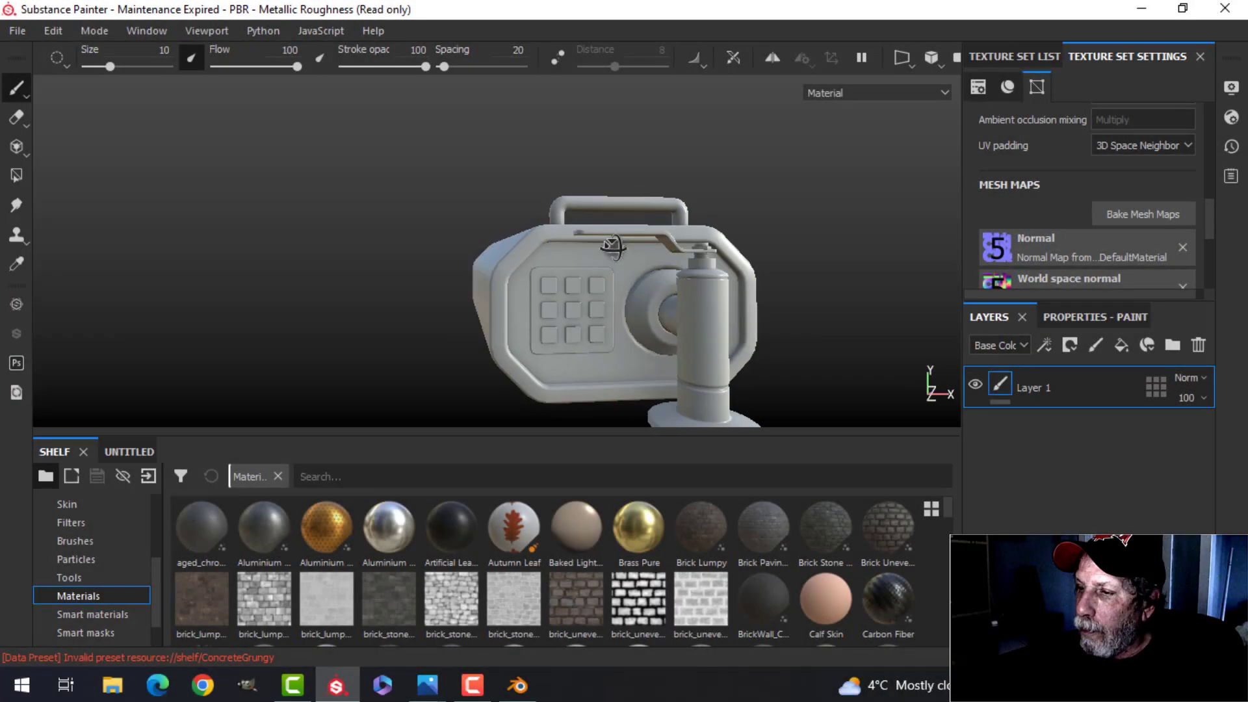
- Examine the baked fan unit mesh from the front, side and above
alt+drag(637, 338, 623, 165)
alt+middle_drag(623, 164, 451, 274)
alt+drag(452, 273, 737, 211)
alt+middle_drag(738, 211, 578, 368)
alt+drag(626, 344, 655, 297)
scroll(652, 286, up, 2)
alt+middle_drag(663, 341, 657, 293)
alt+drag(657, 292, 876, 198)
- Rename the DefaultMaterial texture set to FanUnit and delete the empty Layer 1
click(1032, 56)
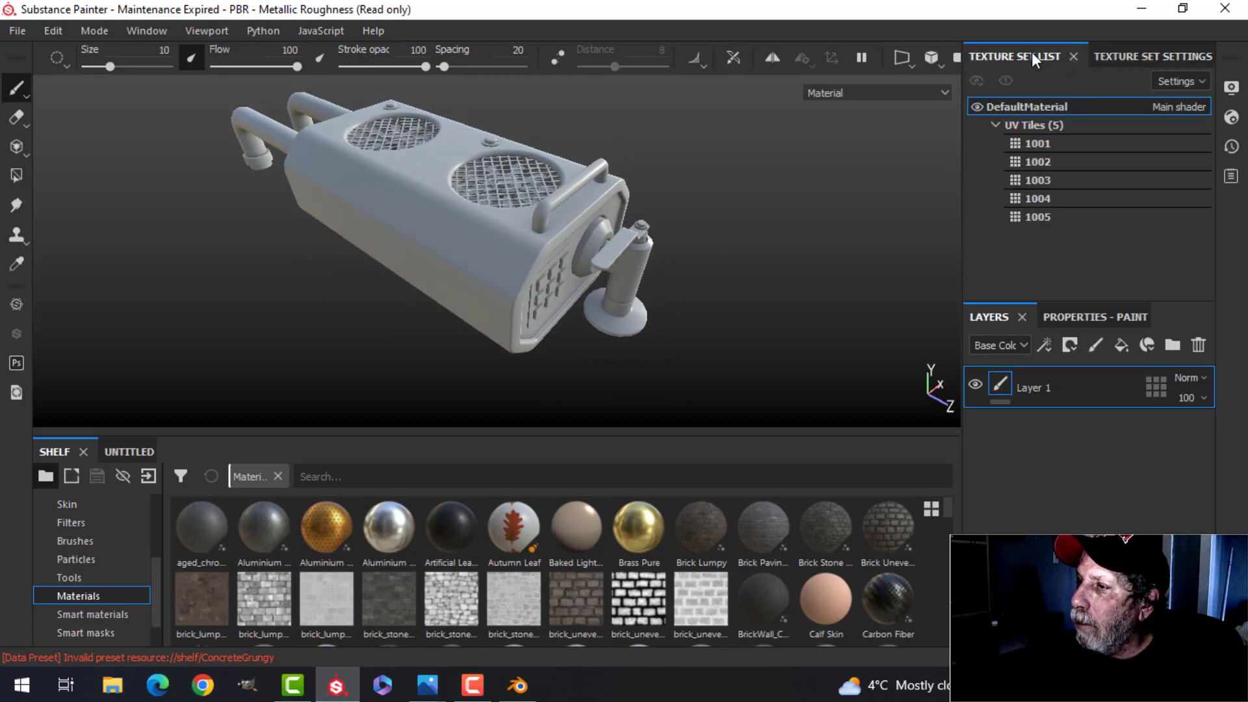
double_click(1035, 105)
text(FanUnit)
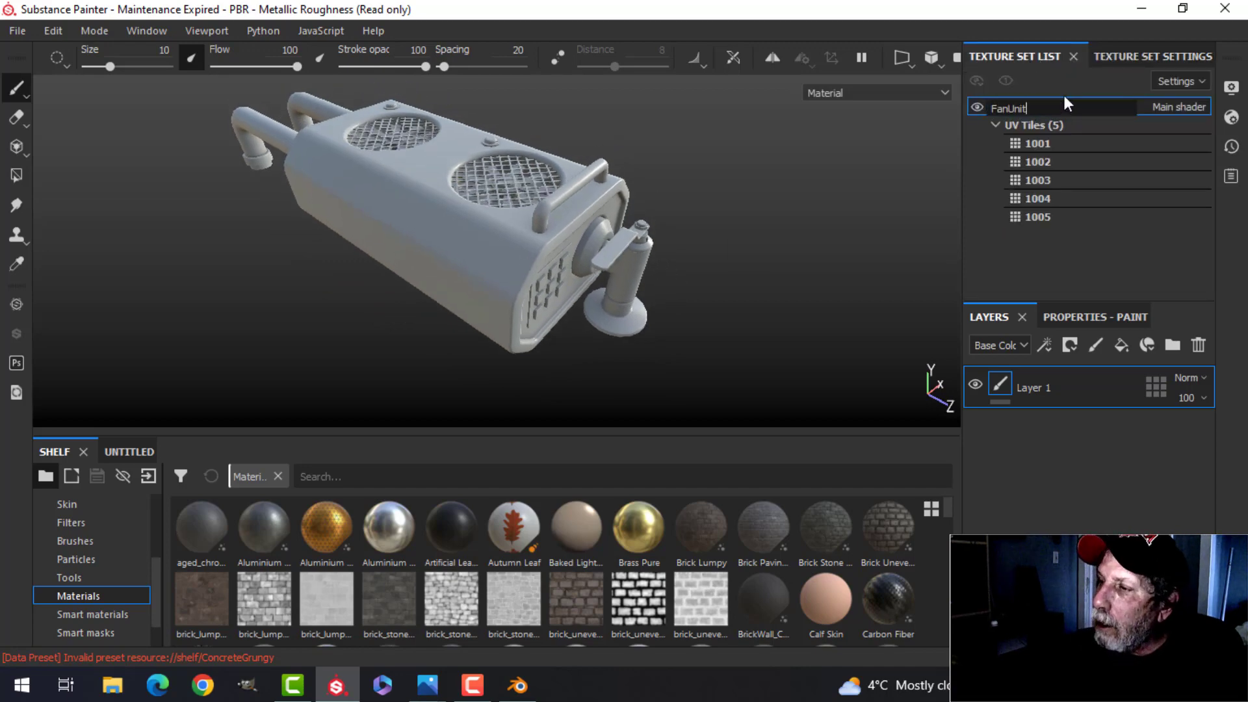
key(Return)
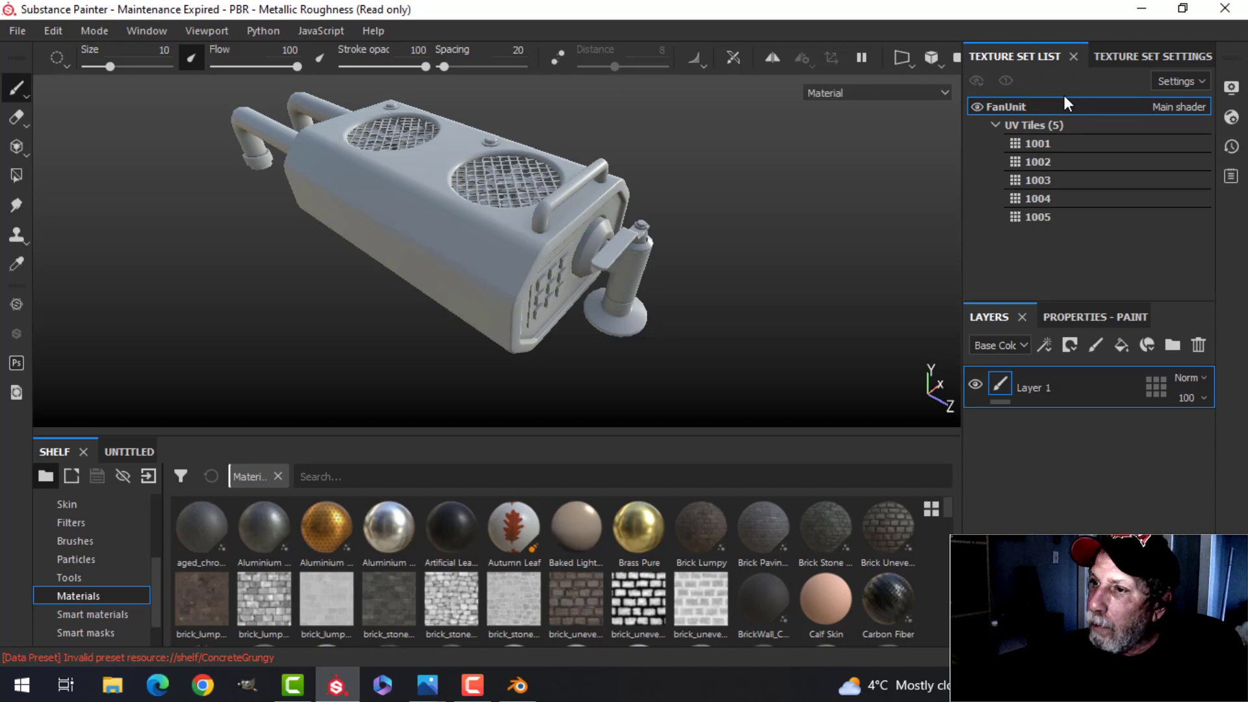
click(1199, 345)
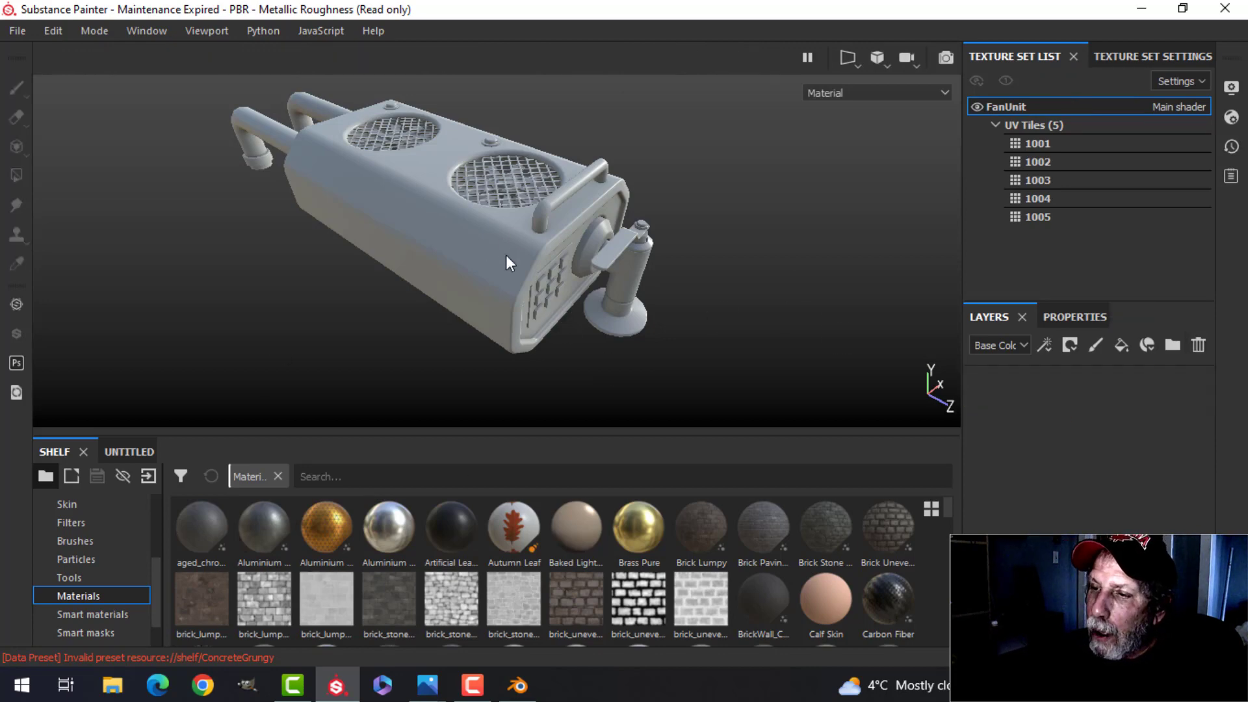
- Find the PlanIncubatorWhite smart material with the search "pl" and apply it as the fan unit's base layer
click(95, 618)
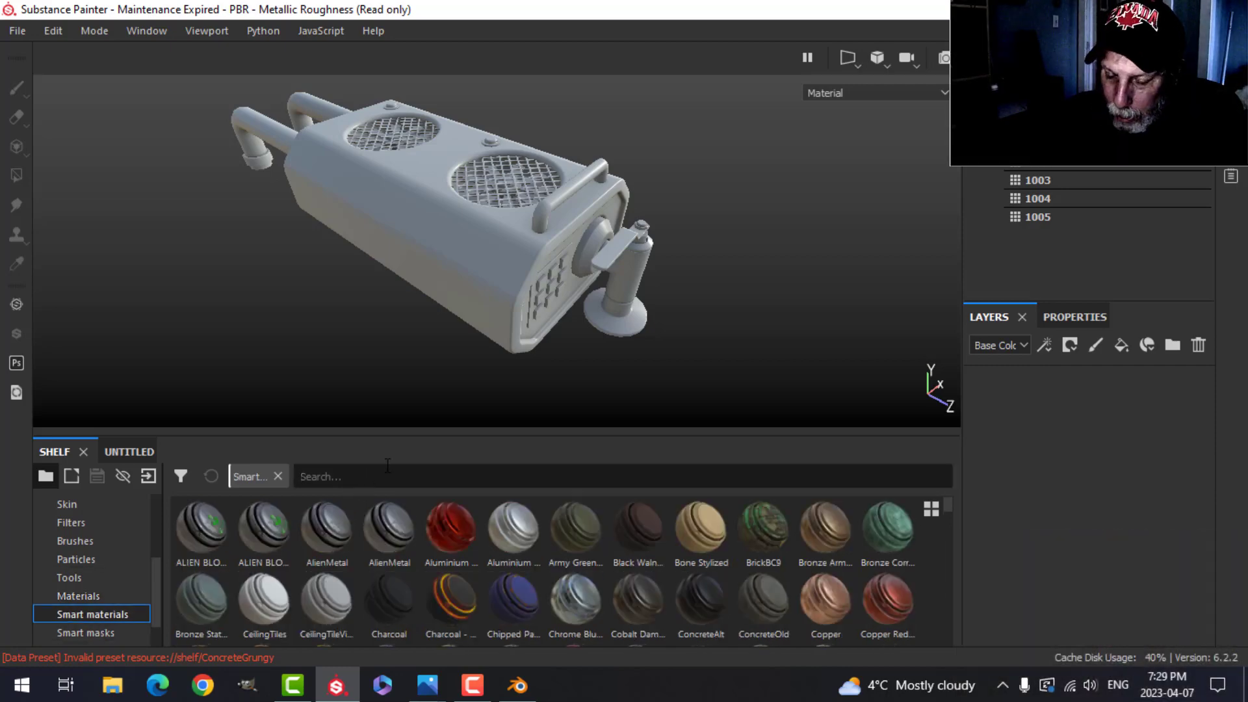
click(362, 477)
text(pl)
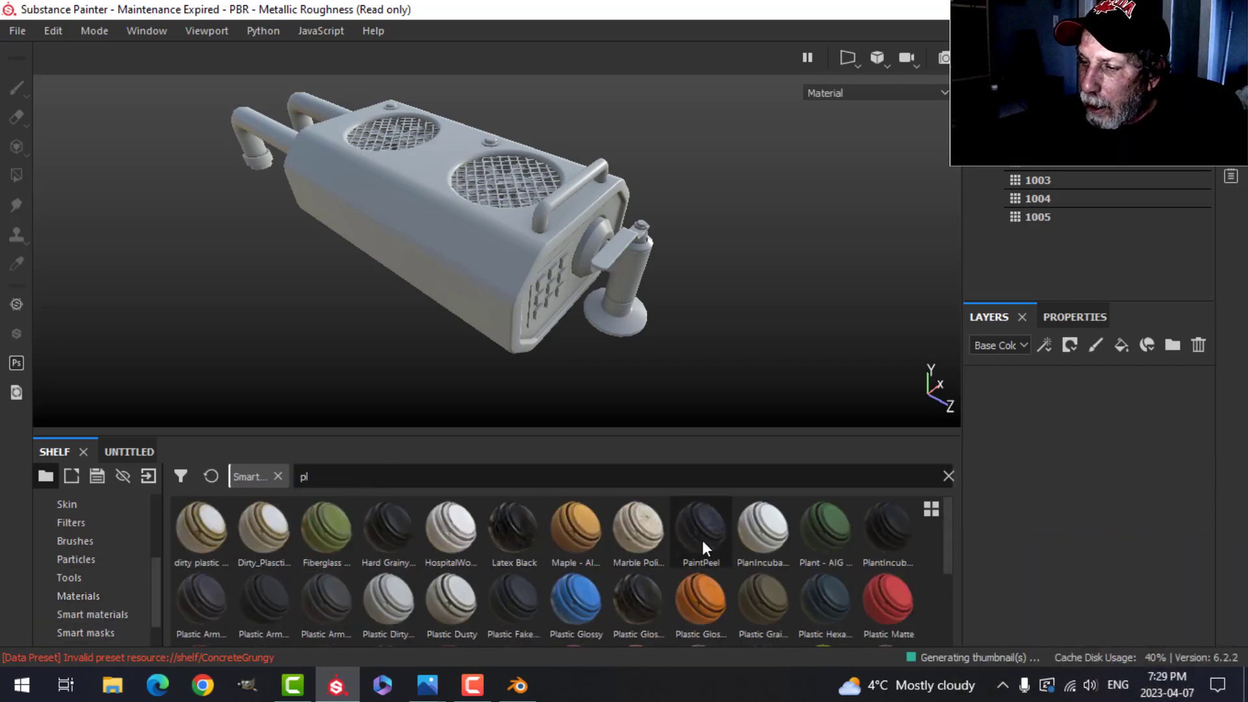
drag(770, 536, 1013, 438)
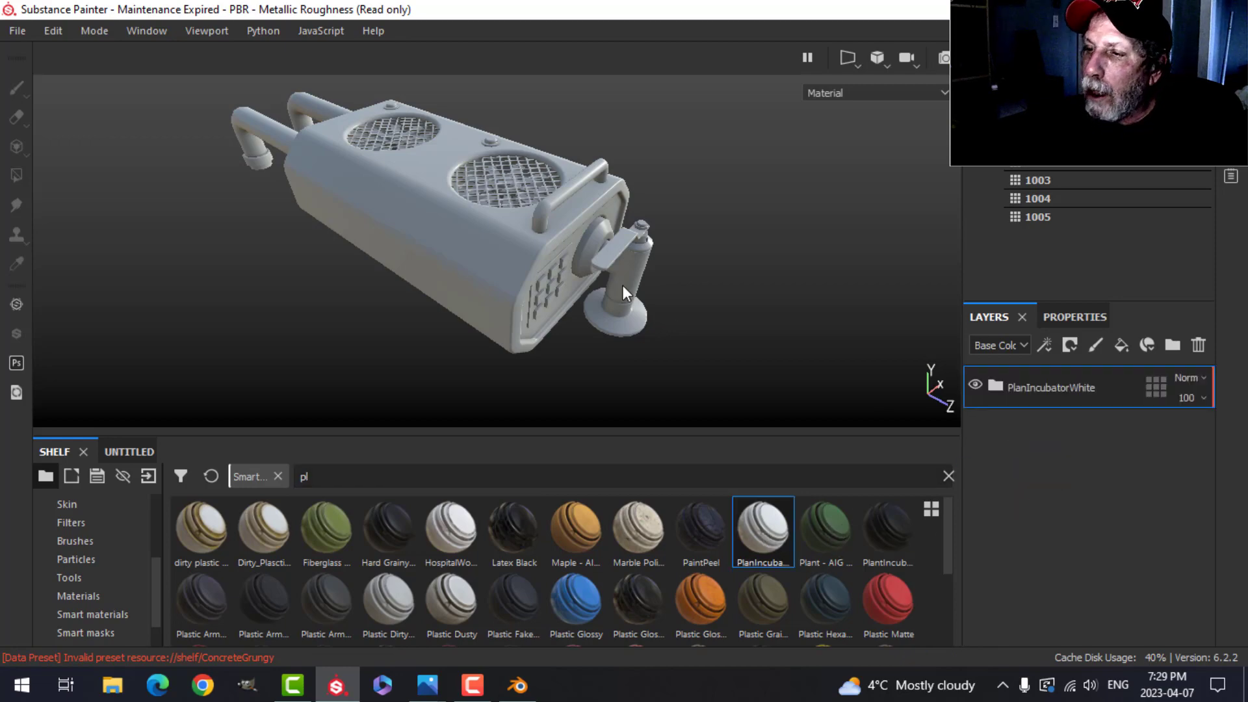
scroll(621, 282, up, 3)
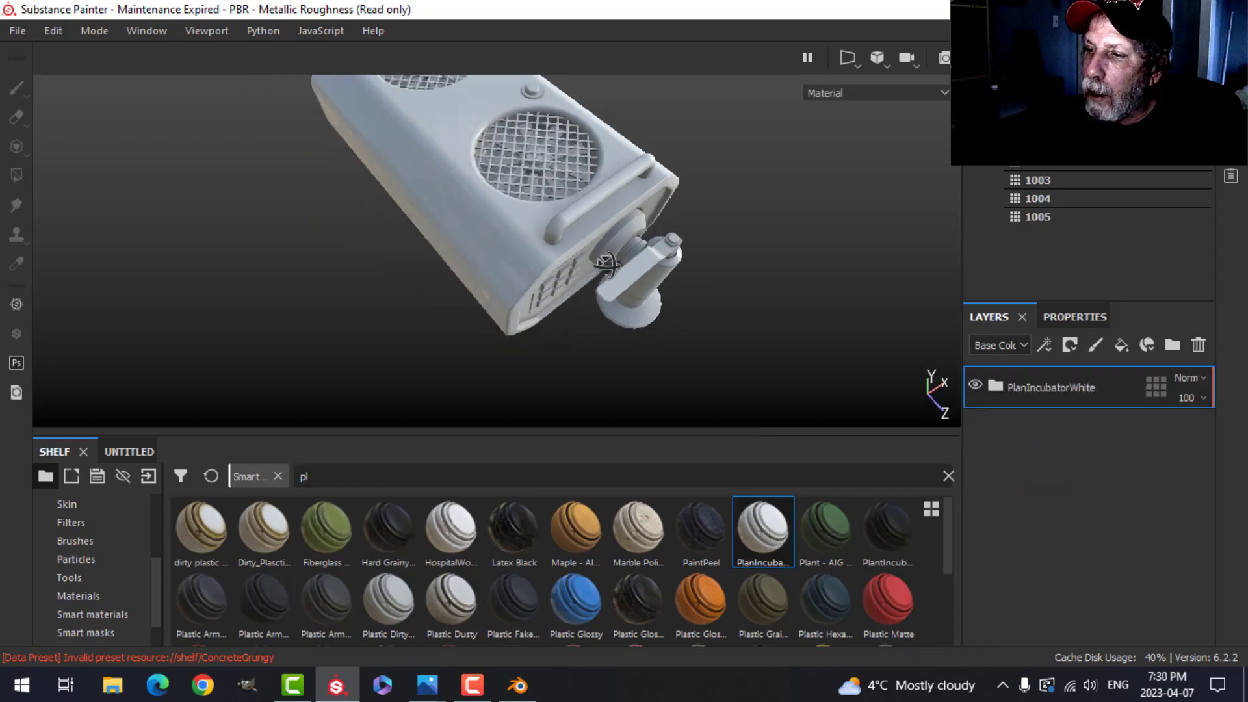
scroll(669, 246, down, 2)
scroll(630, 267, up, 4)
mouse_move(631, 267)
alt+mouse_down()
mouse_move(633, 217)
mouse_move(531, 298)
mouse_move(665, 251)
mouse_move(649, 234)
mouse_move(630, 327)
mouse_move(689, 266)
mouse_move(644, 299)
mouse_move(595, 310)
mouse_move(572, 279)
mouse_move(611, 267)
alt+mouse_up()
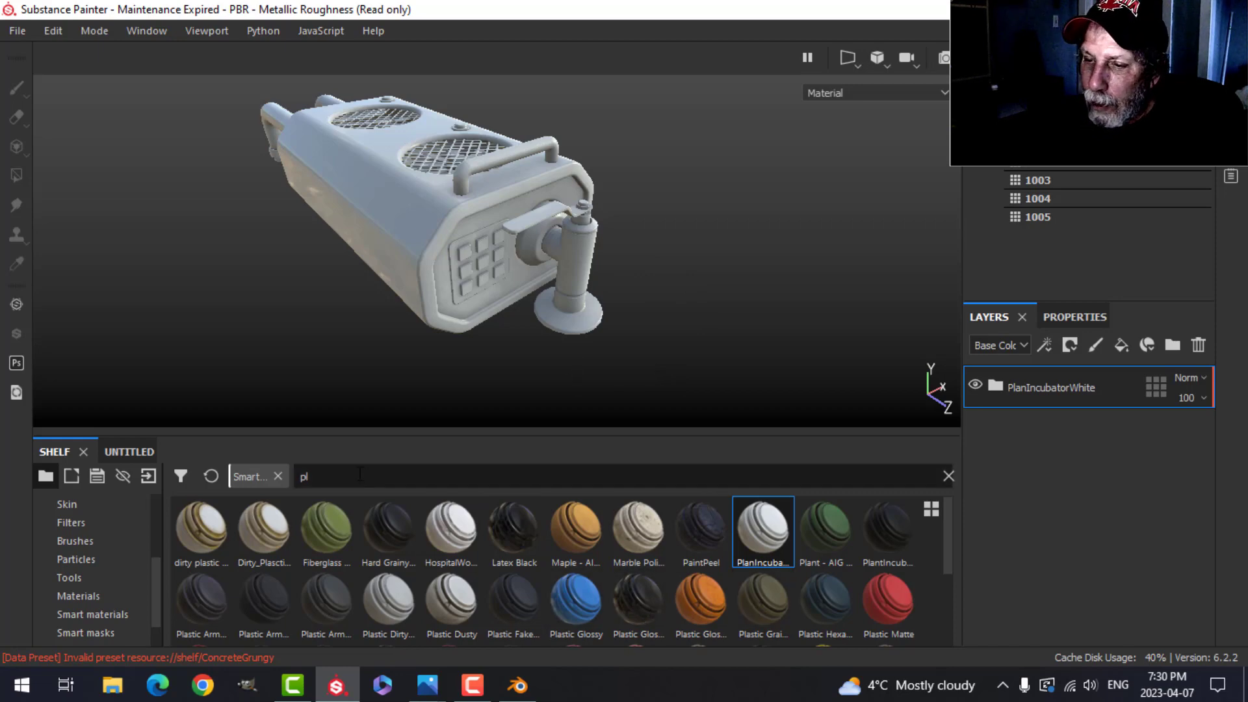
- Search the regular materials for "pl" and add Plastic Matte Pure as a layer above PlanIncubatorWhite
scroll(590, 550, down, 2)
scroll(572, 565, up, 3)
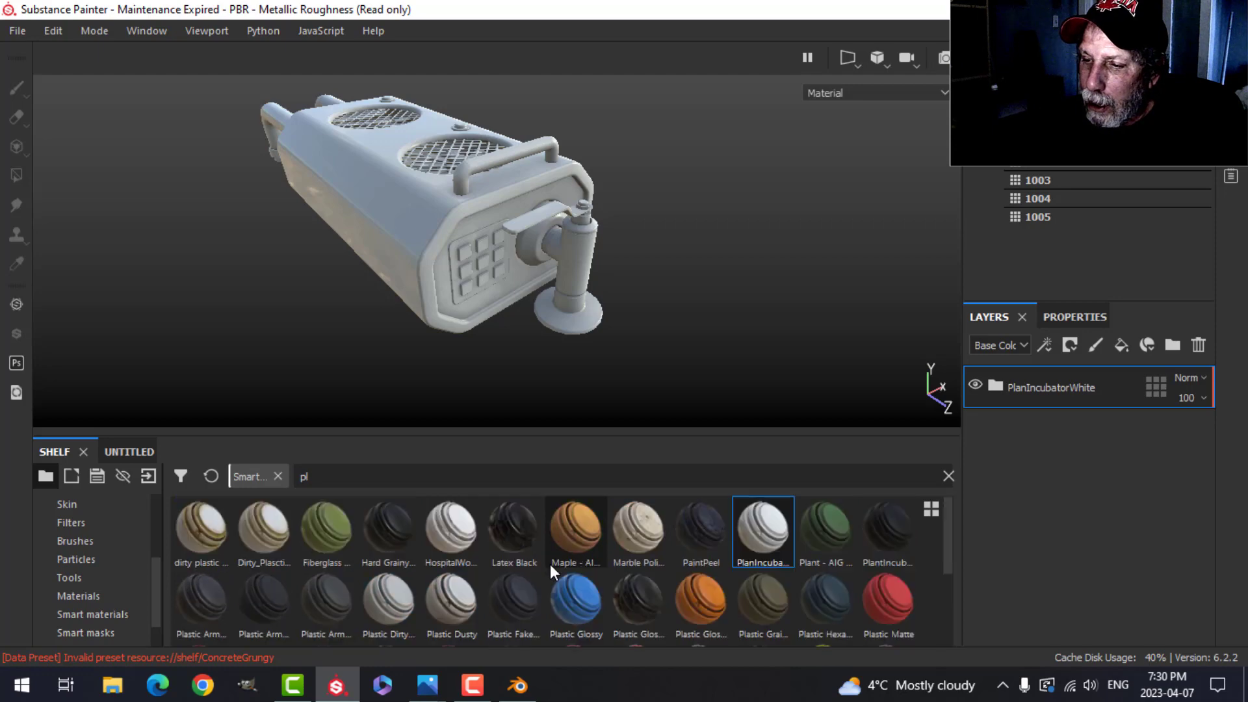
click(78, 595)
click(328, 477)
text(pl)
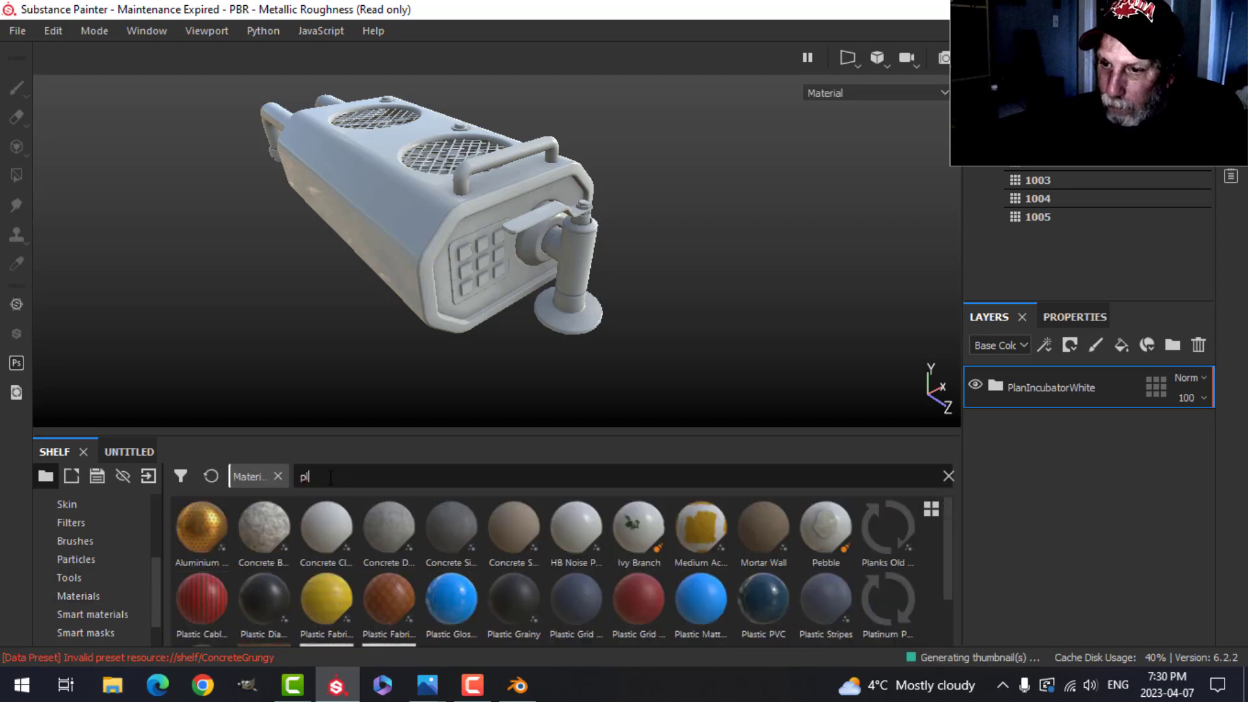
drag(702, 602, 1039, 371)
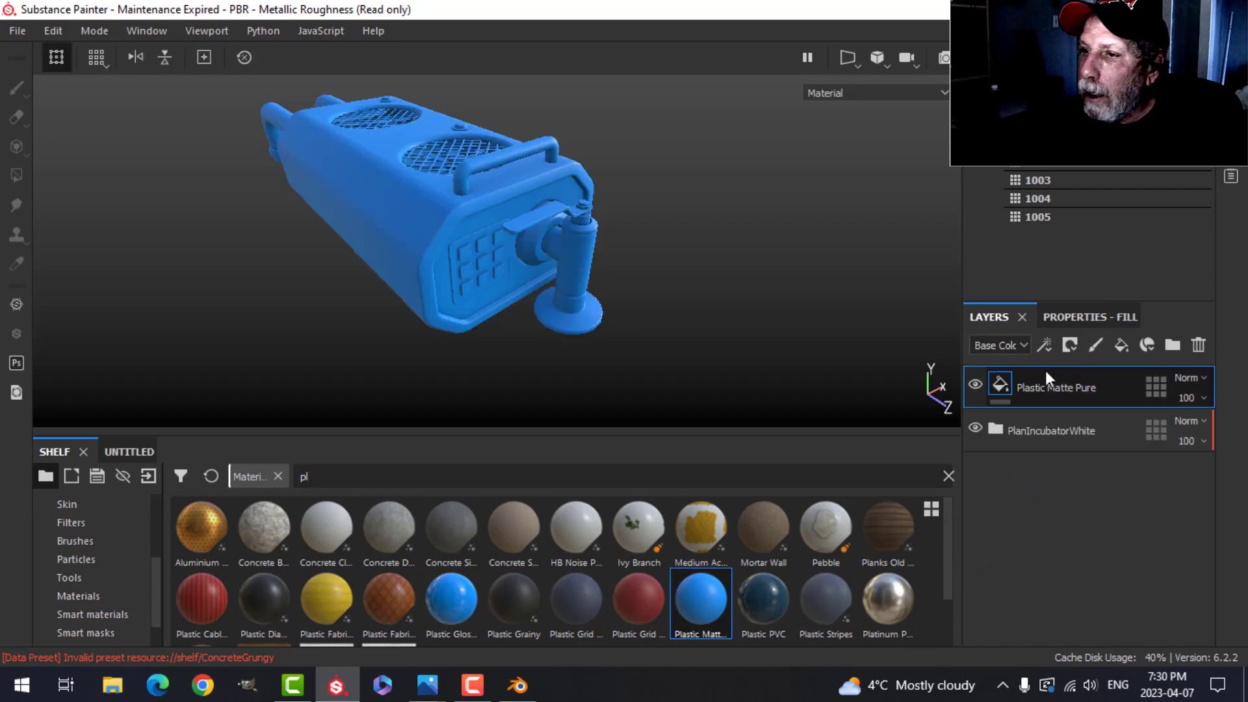
scroll(790, 315, up, 2)
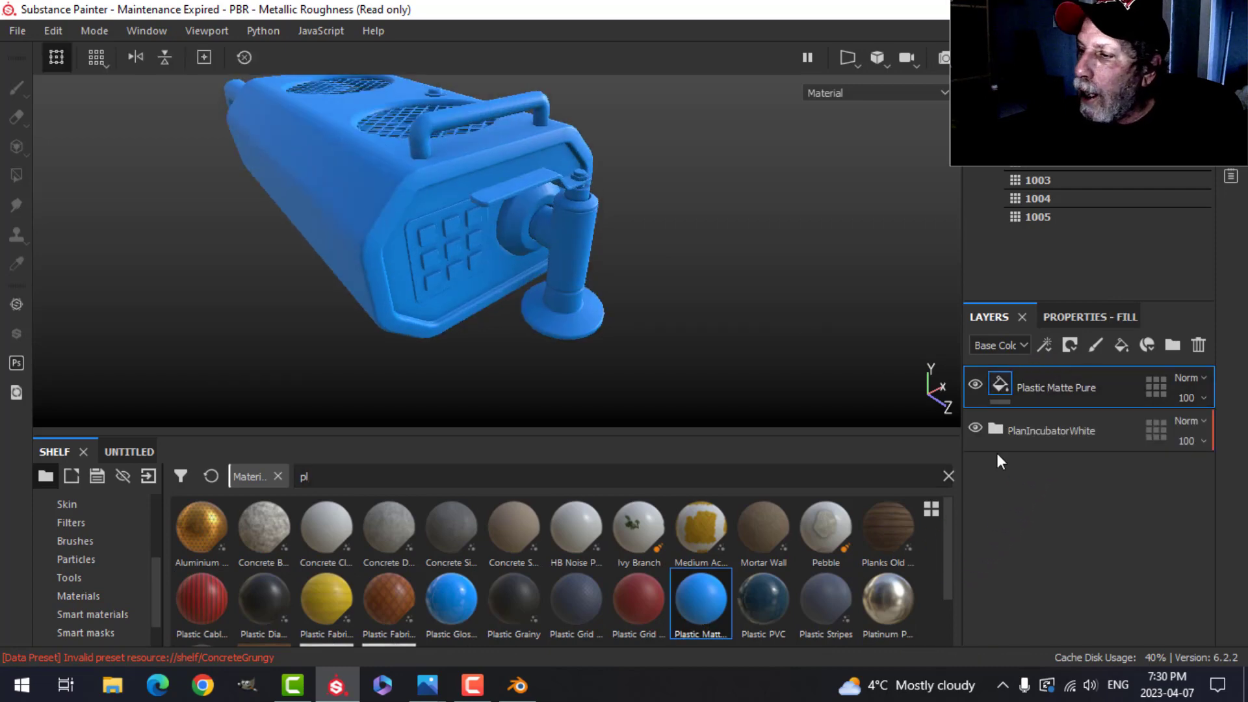
- Set the Plastic Matte Pure layer's roughness to about 0.2754 and its base color to near-black, RGB 0.029
click(1070, 320)
drag(1054, 546, 1033, 548)
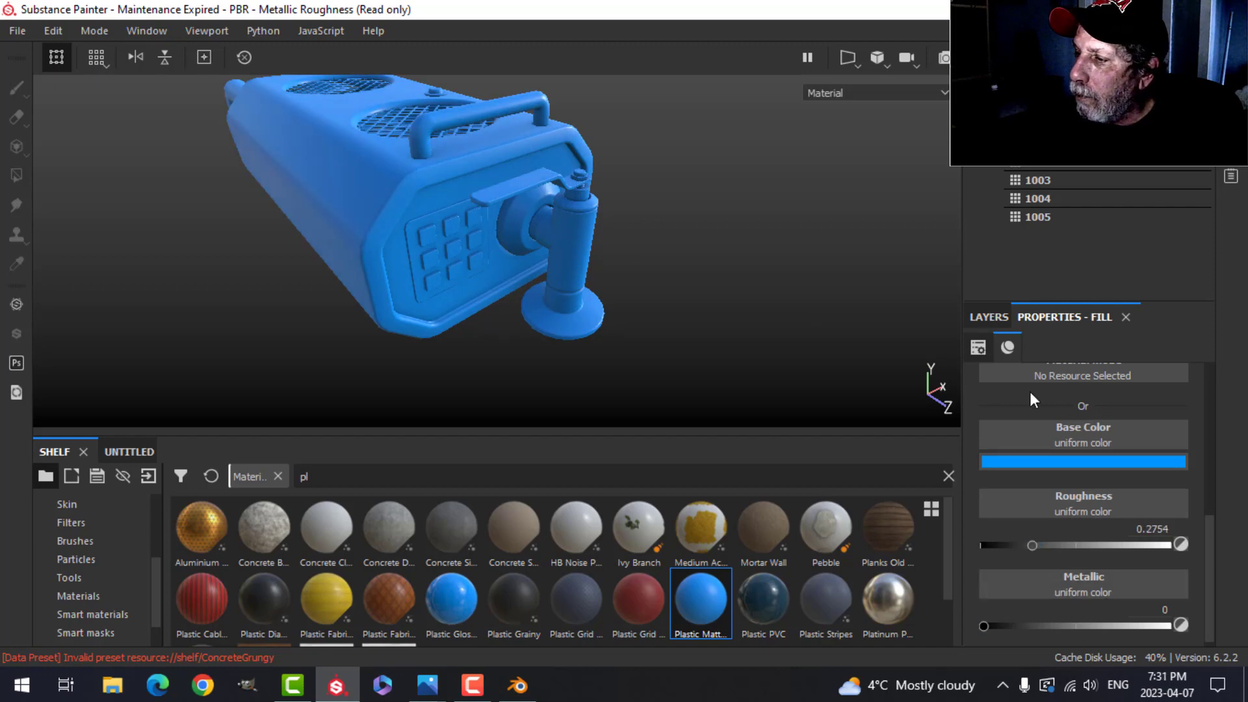
click(1059, 460)
drag(1009, 614, 993, 620)
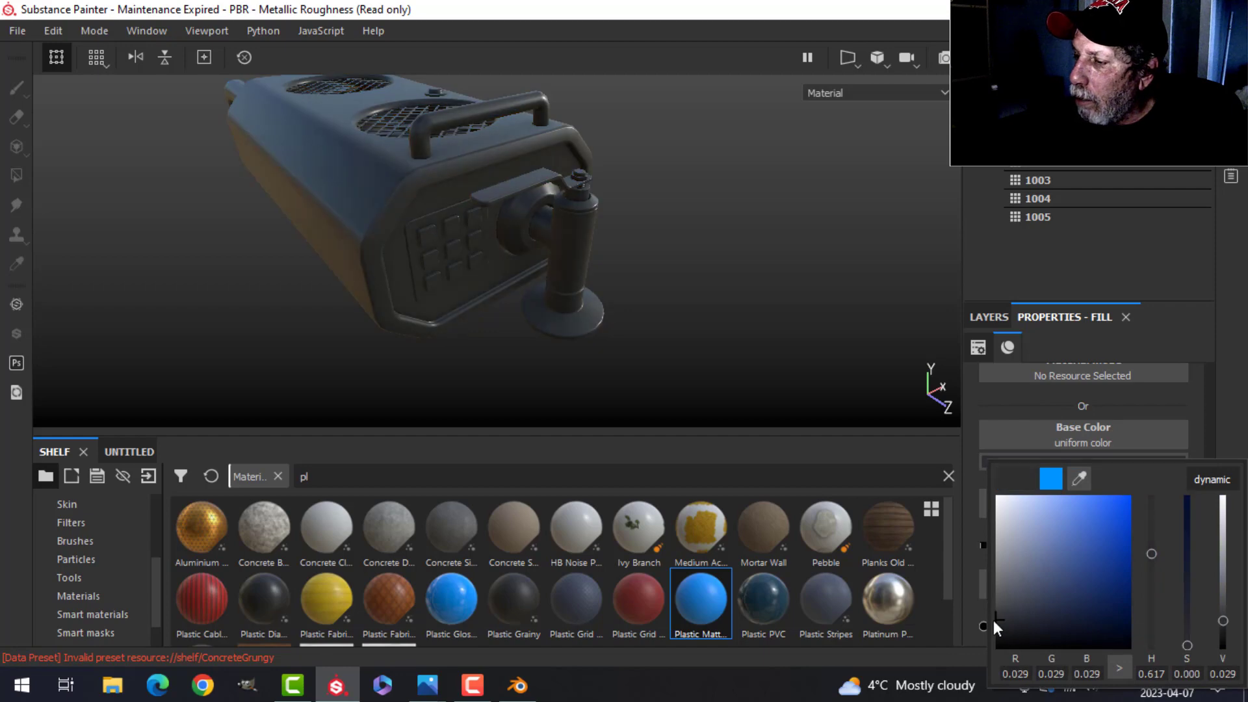
alt+drag(658, 298, 654, 324)
- Add a black mask to the Plastic Matte Pure layer and set Polygon Fill to whole-mesh fill mode
click(988, 317)
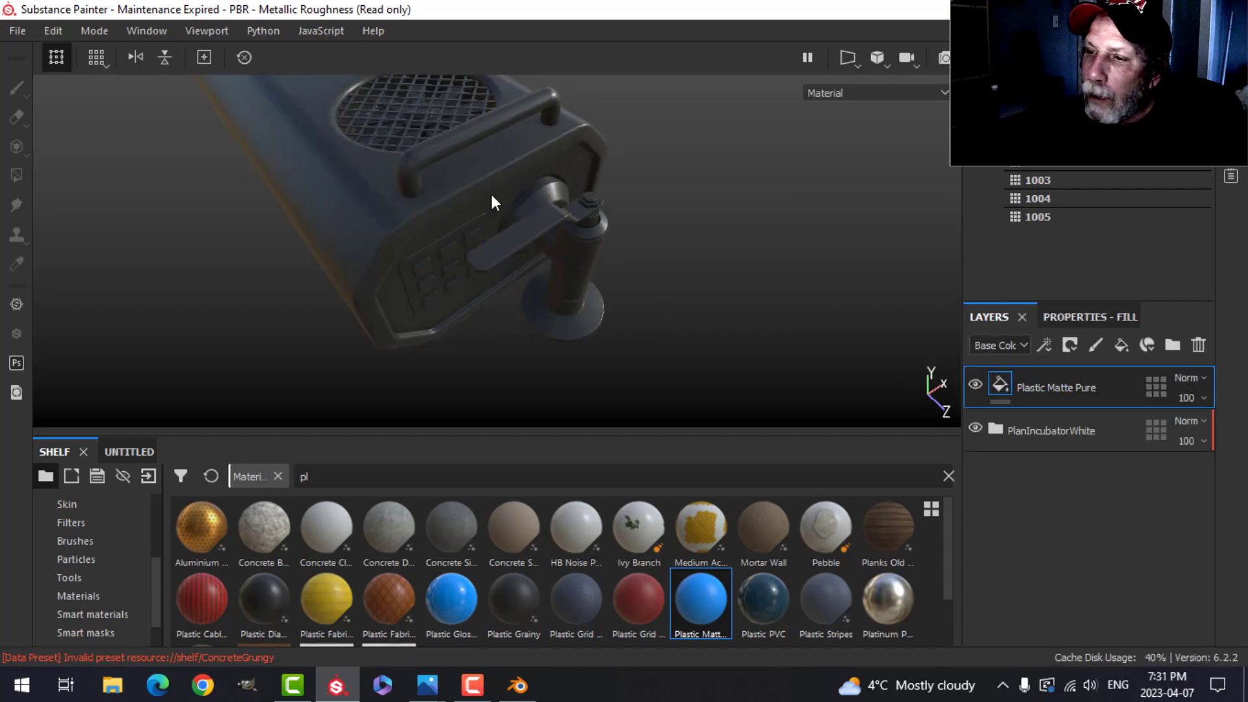
click(1070, 343)
click(1076, 384)
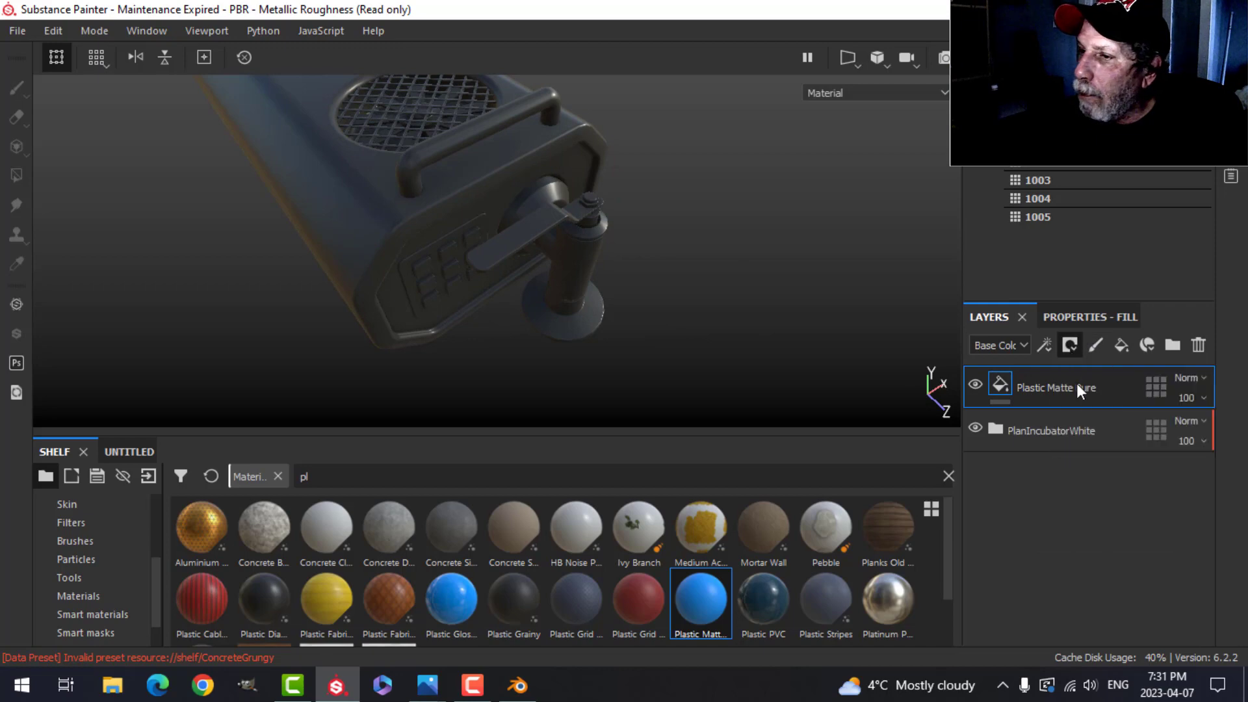
click(16, 174)
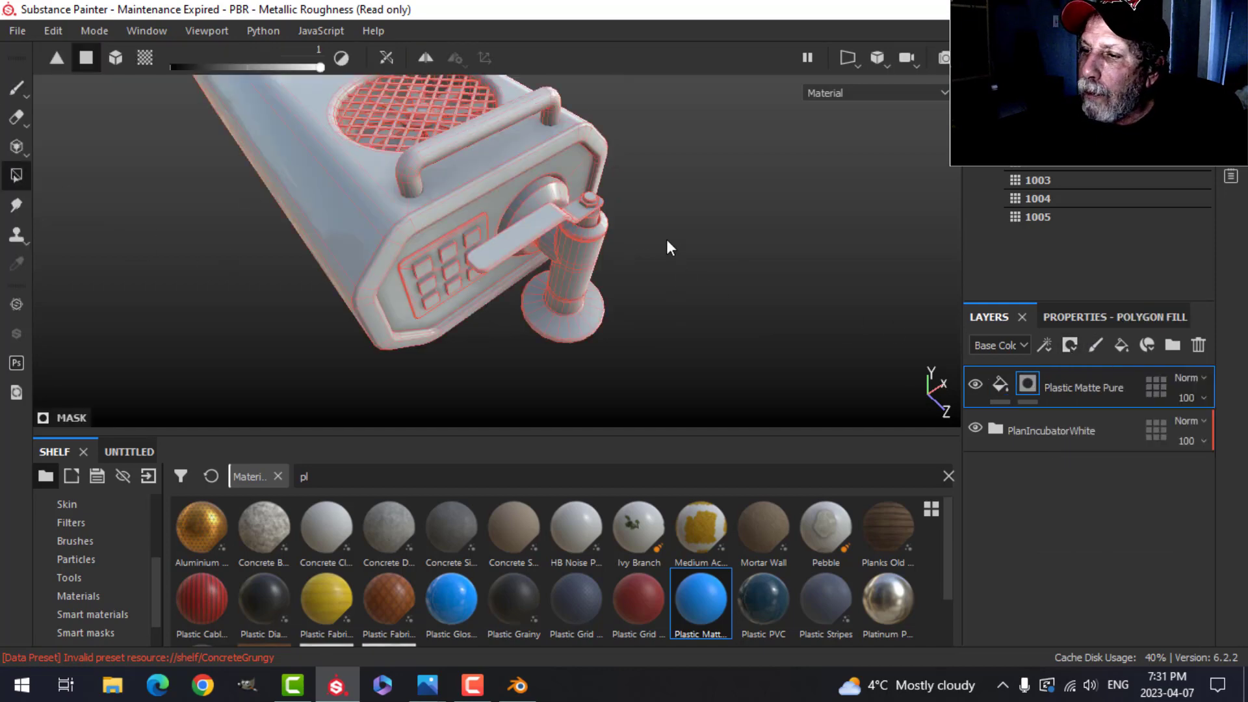
alt+drag(667, 240, 728, 221)
click(1129, 316)
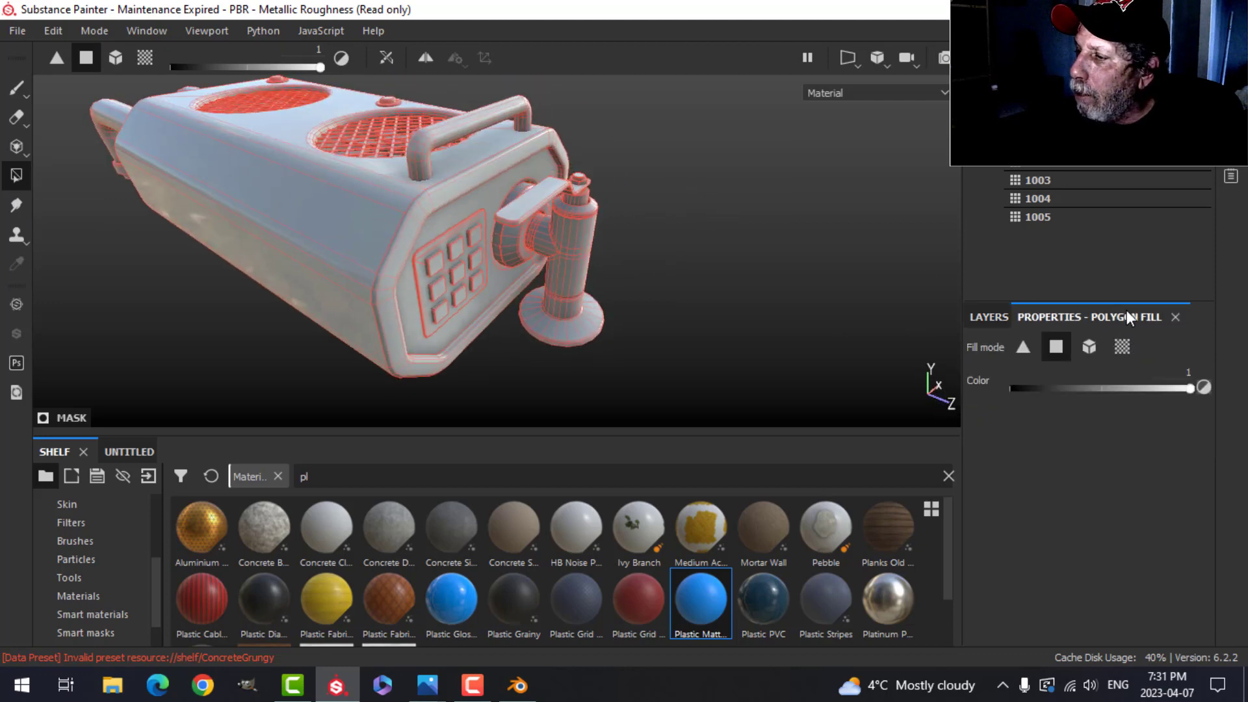
click(1087, 347)
- Fill the round pipe mount, the nine keypad buttons and the valve lever into the black plastic layer's mask
scroll(603, 256, down, 3)
scroll(602, 258, up, 6)
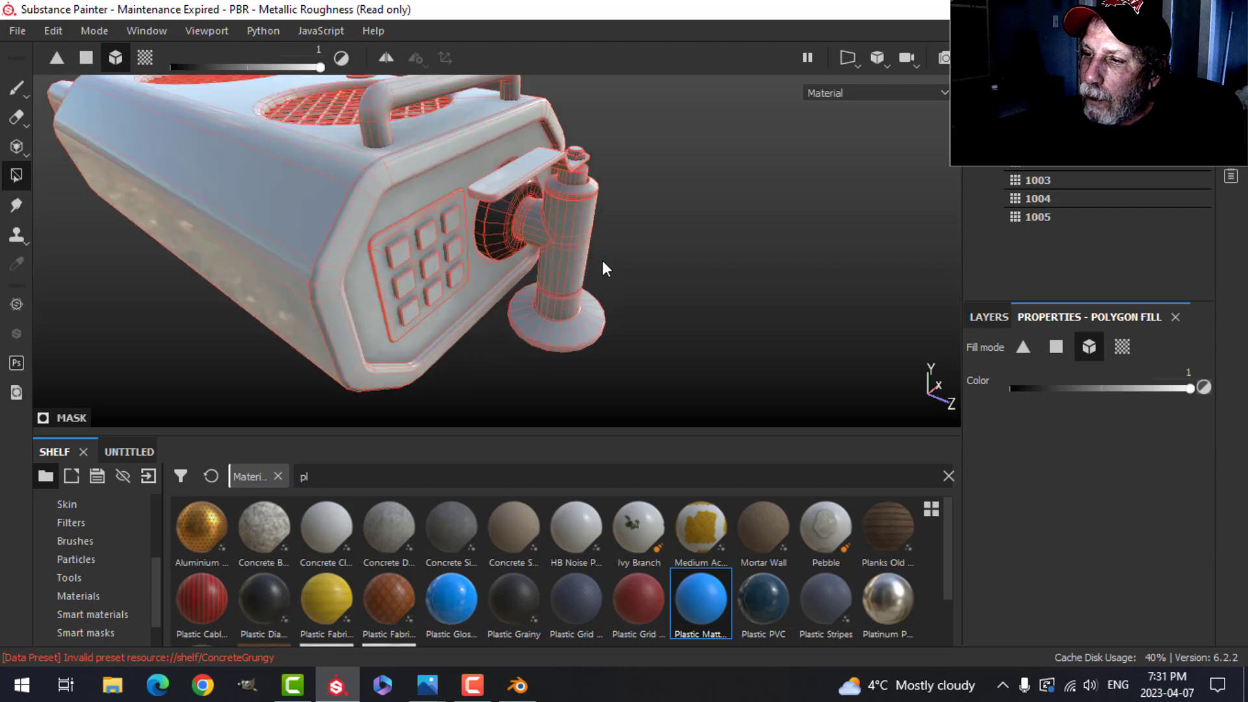
alt+drag(602, 260, 386, 222)
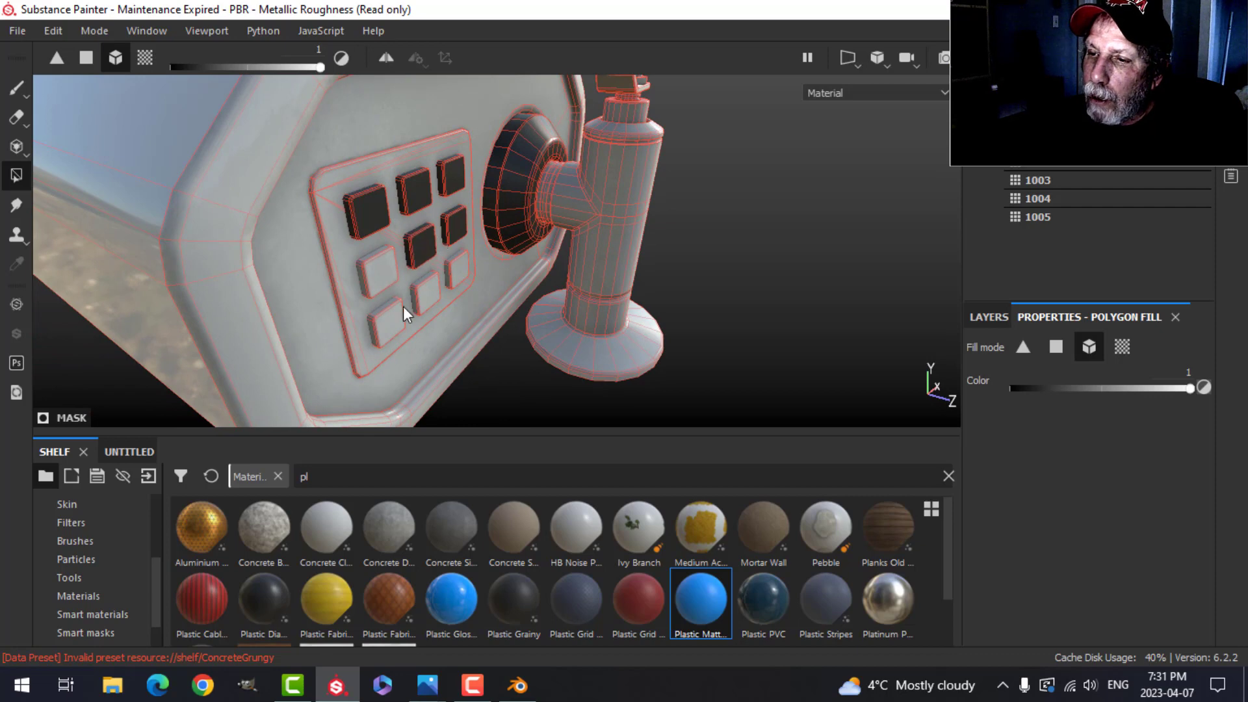
click(430, 290)
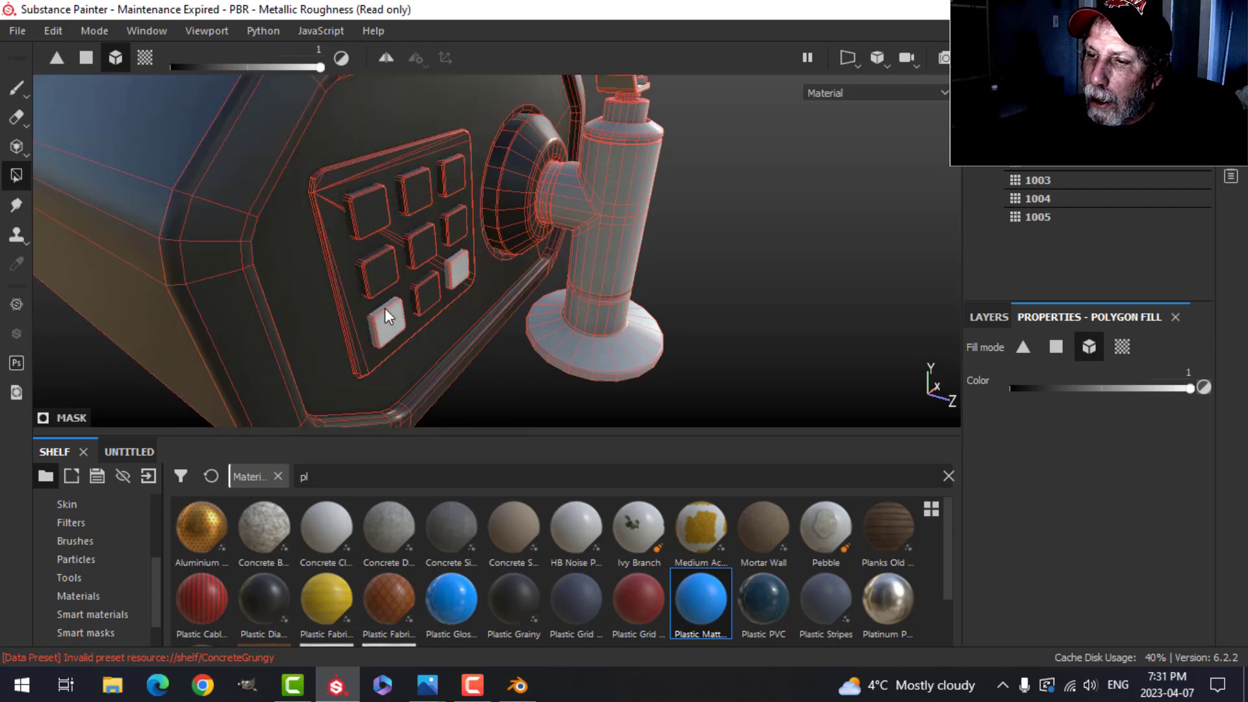
click(419, 300)
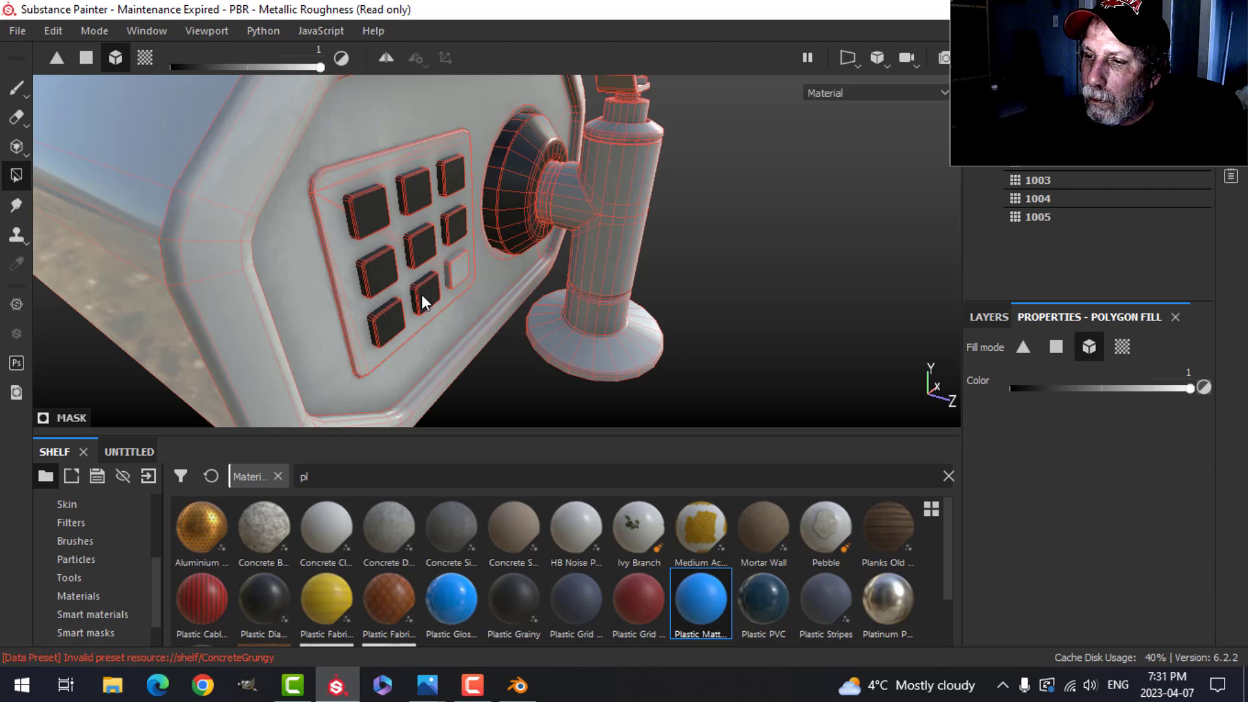
alt+drag(462, 267, 508, 204)
click(494, 249)
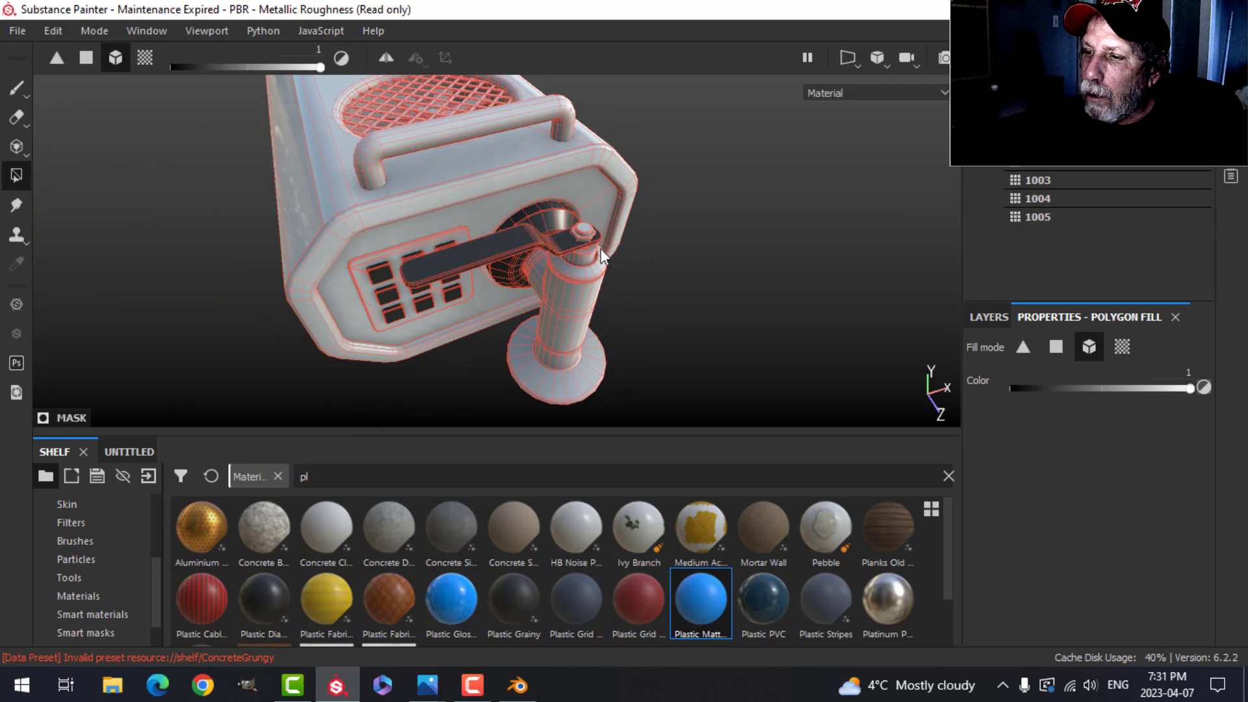
- Fill the hub and first blades of the fan nearest the keypad into the mask, undoing any fill of the housing
scroll(600, 248, down, 2)
alt+drag(678, 242, 553, 347)
scroll(552, 346, up, 6)
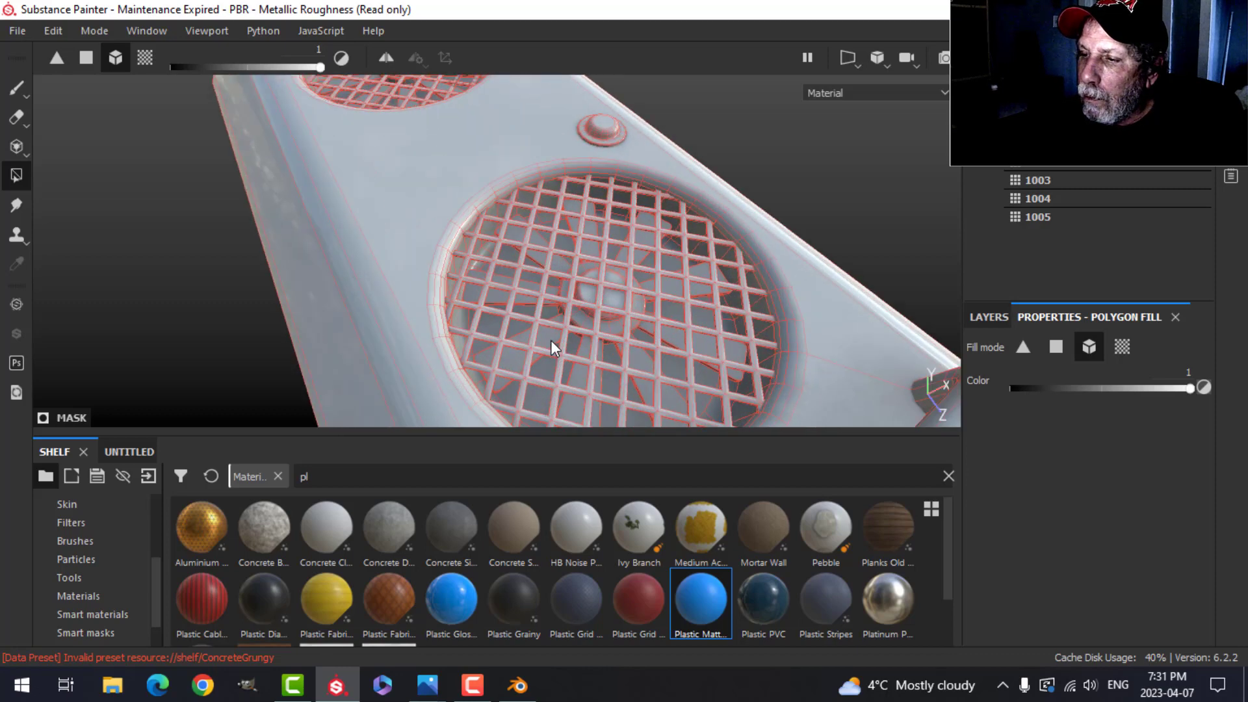
click(519, 284)
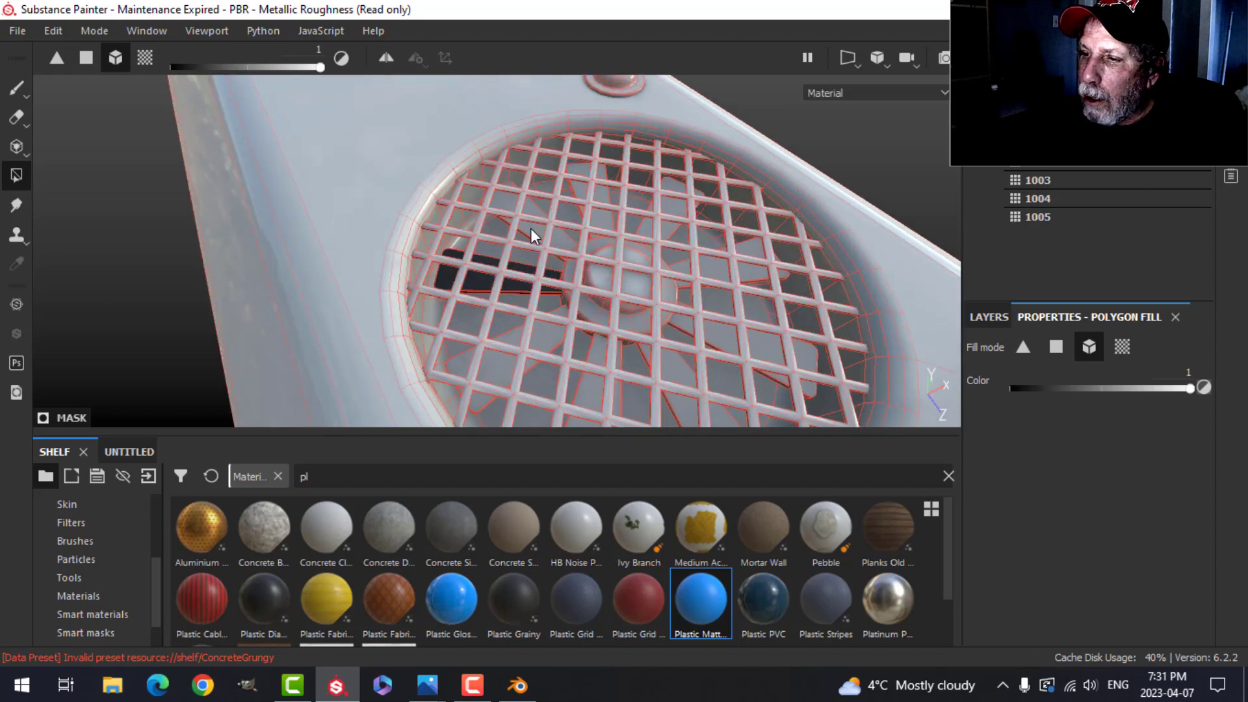
click(633, 289)
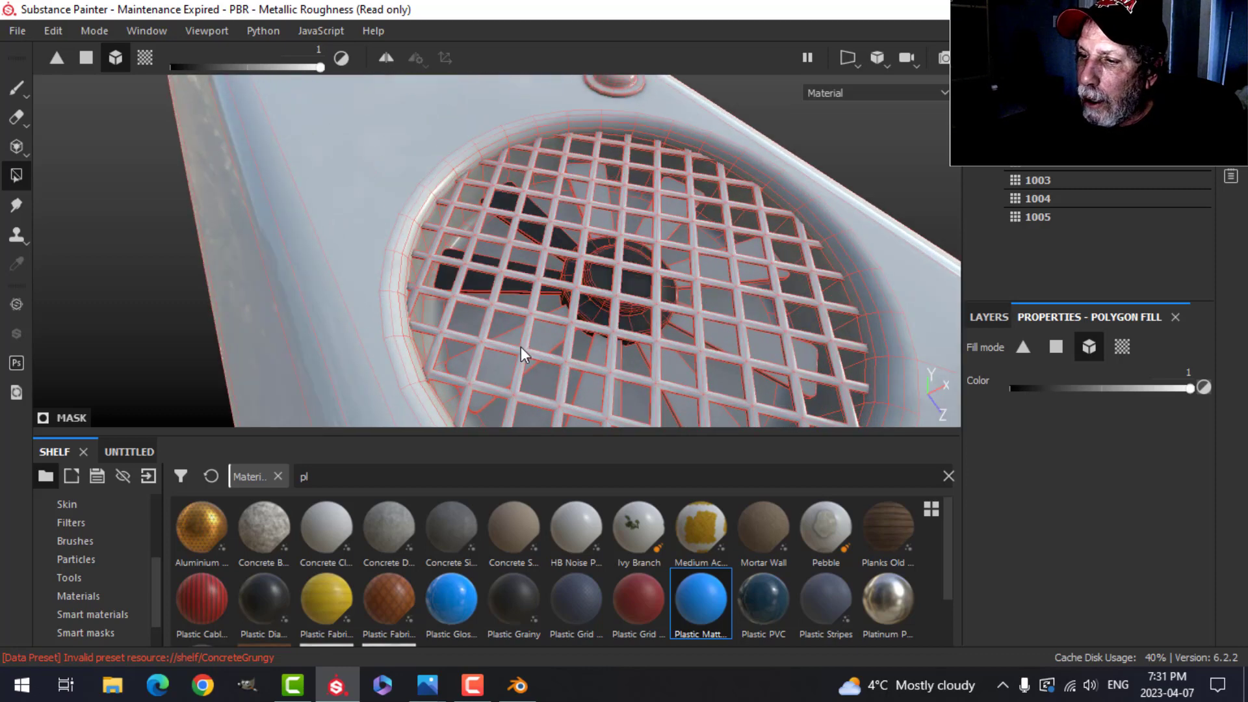
click(549, 331)
click(603, 191)
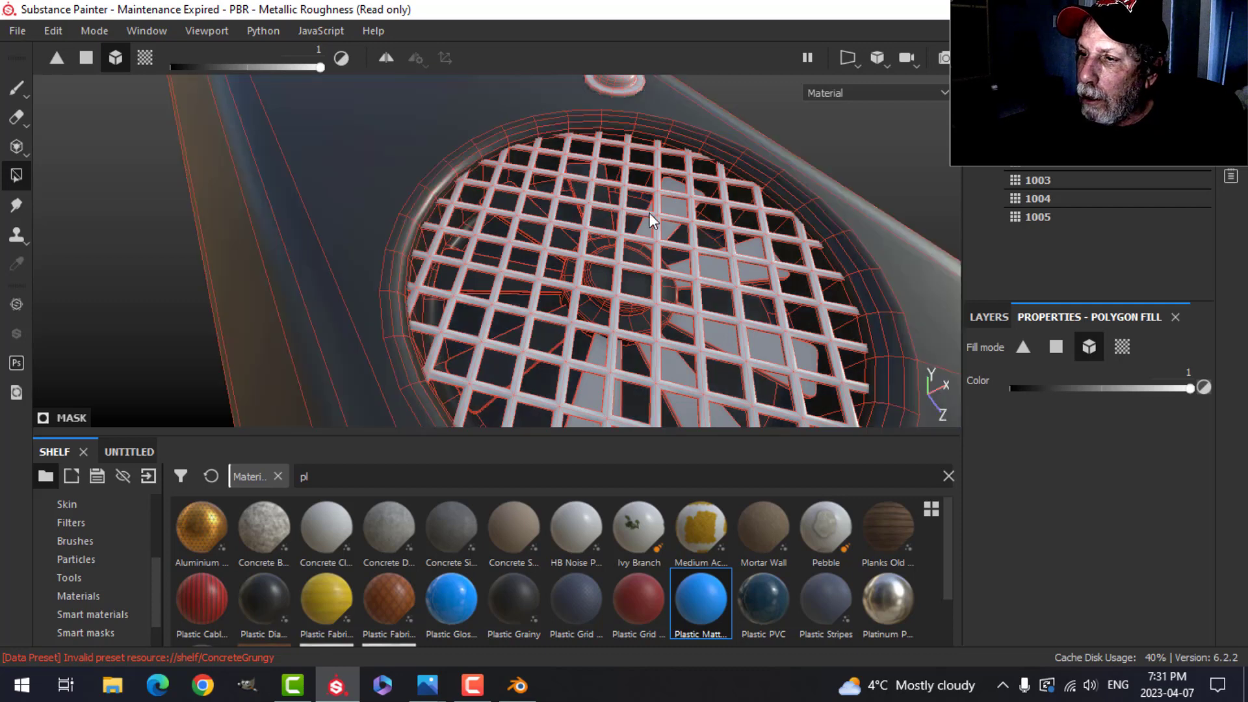
key(ctrl+z)
- Fill the remaining blades of the fan nearest the keypad into the mask through the grille openings
click(603, 192)
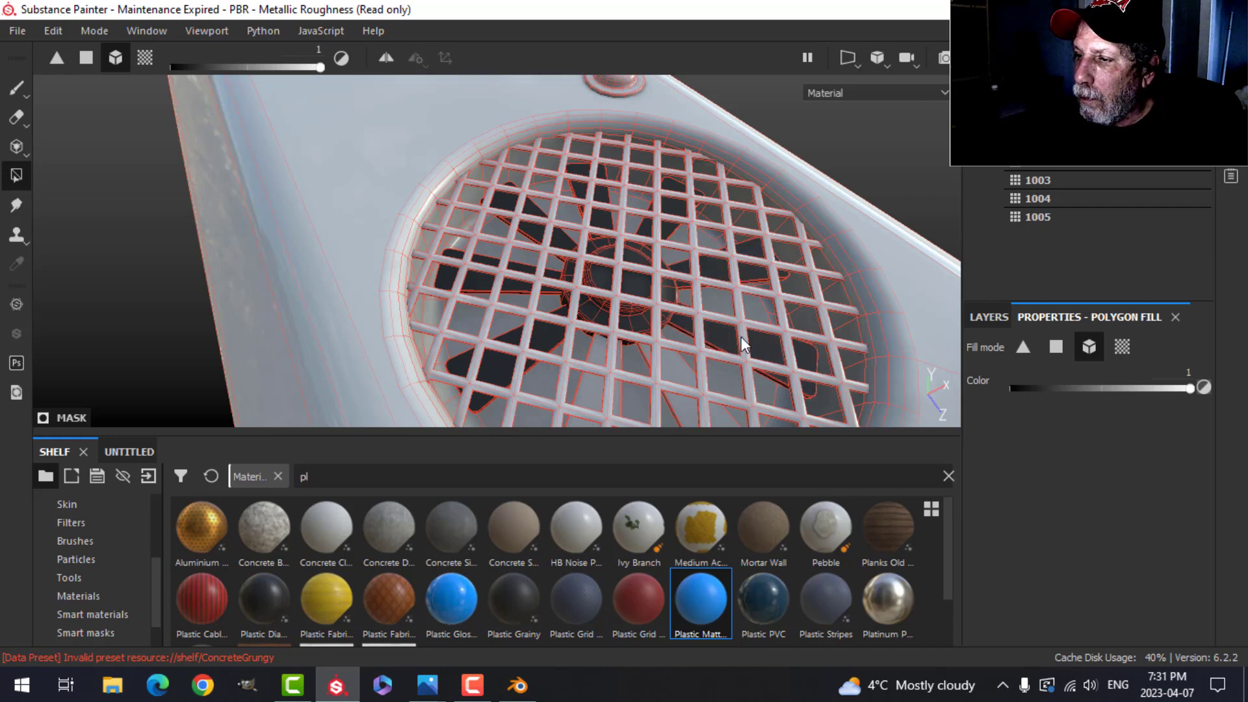
alt+middle_drag(728, 347, 686, 238)
click(687, 280)
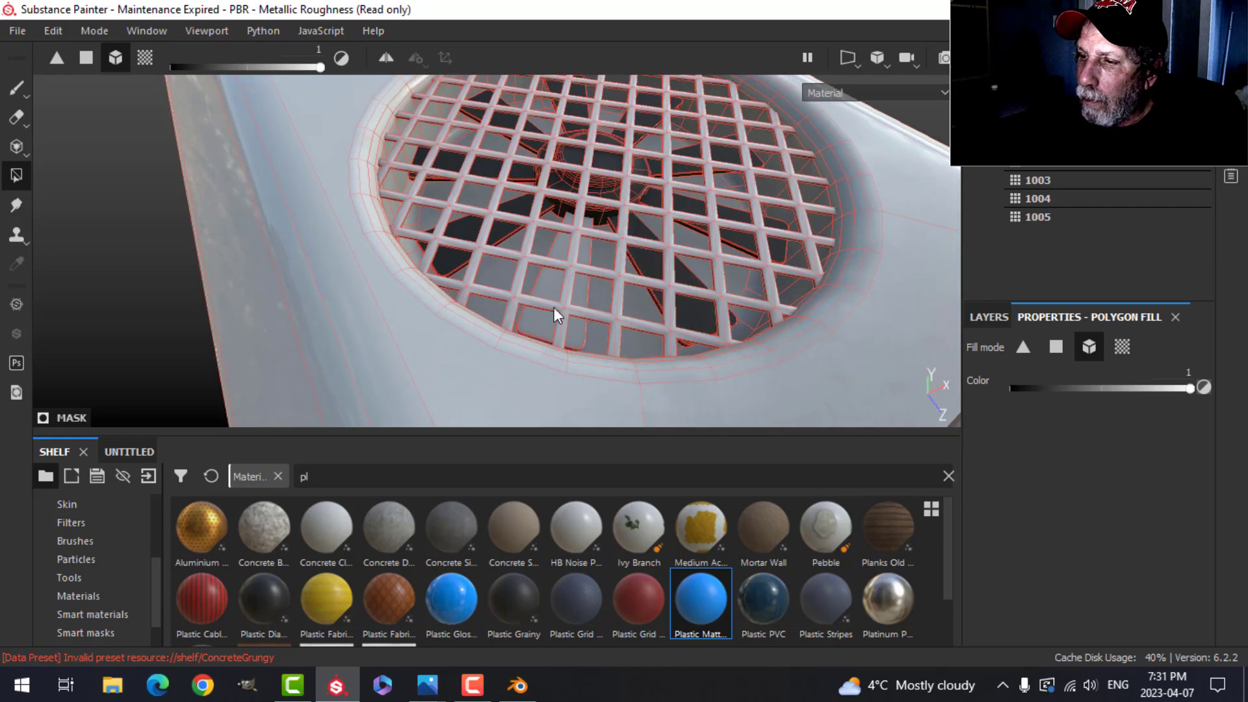
click(547, 287)
scroll(580, 288, down, 3)
alt+middle_drag(580, 289, 613, 339)
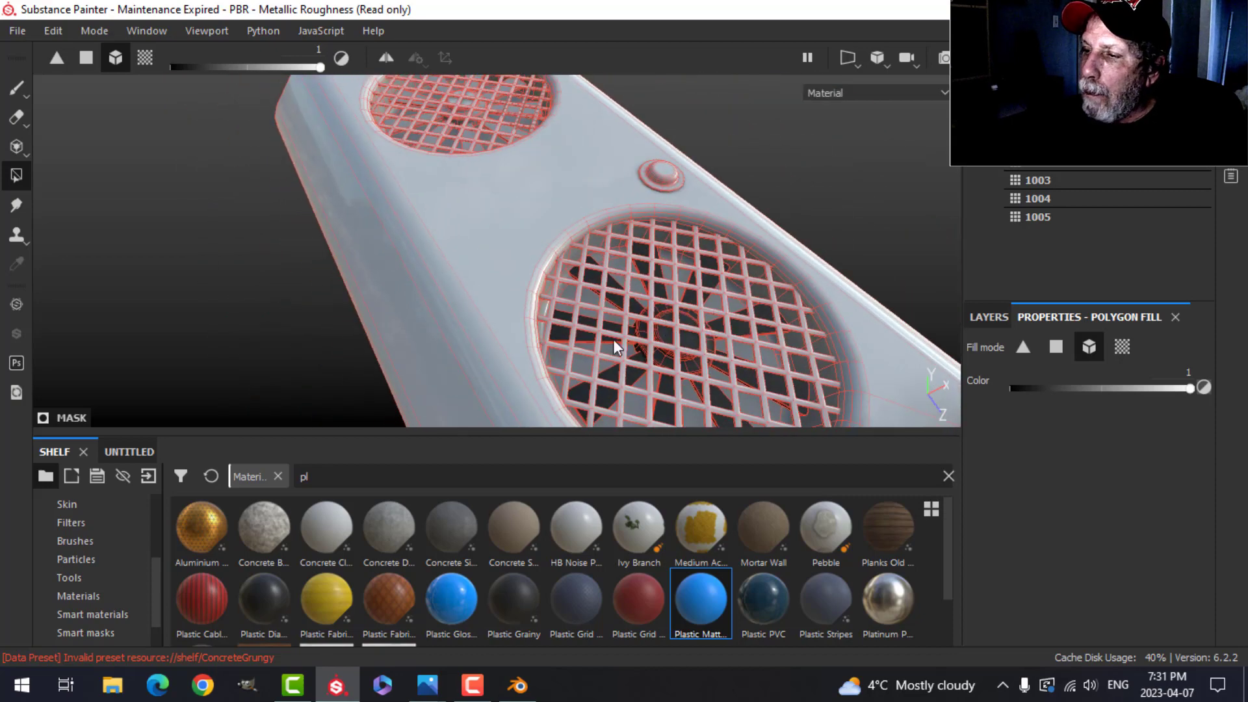
- Fill the hub and first blades of the fan nearest the pipes into the black plastic mask, undoing any fill of the housing
alt+middle_drag(478, 147, 493, 360)
scroll(489, 356, up, 3)
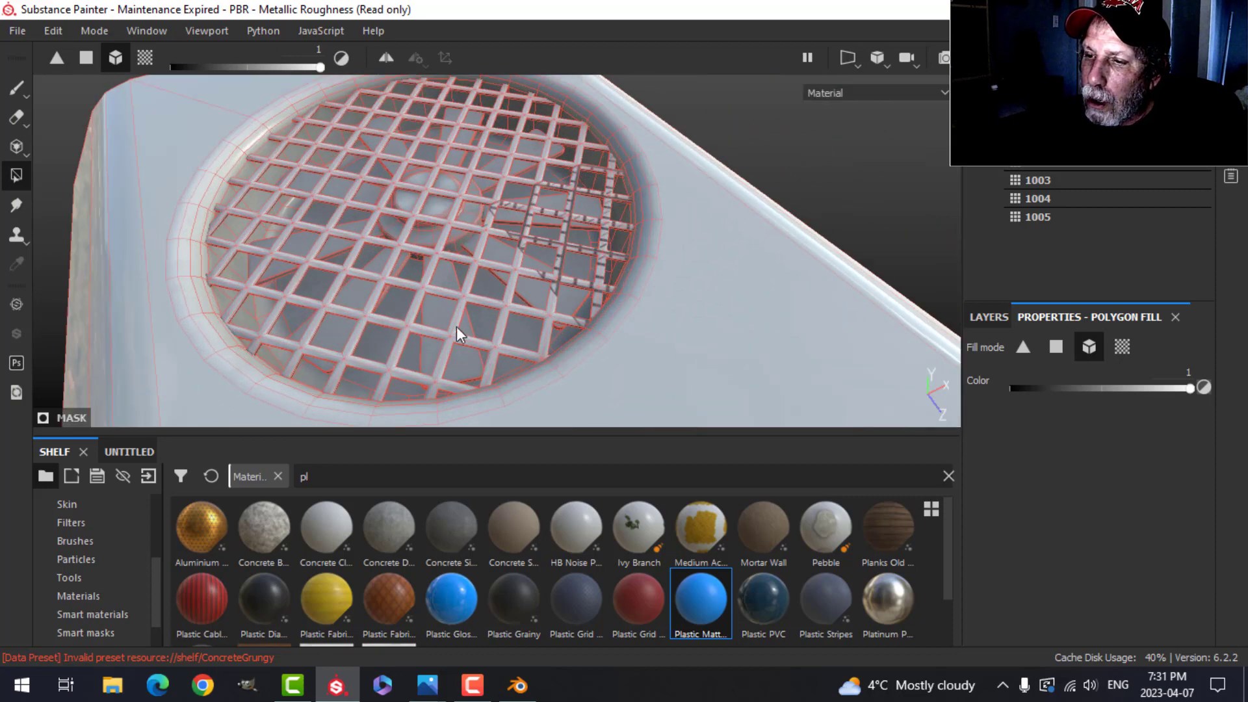
click(438, 313)
click(345, 281)
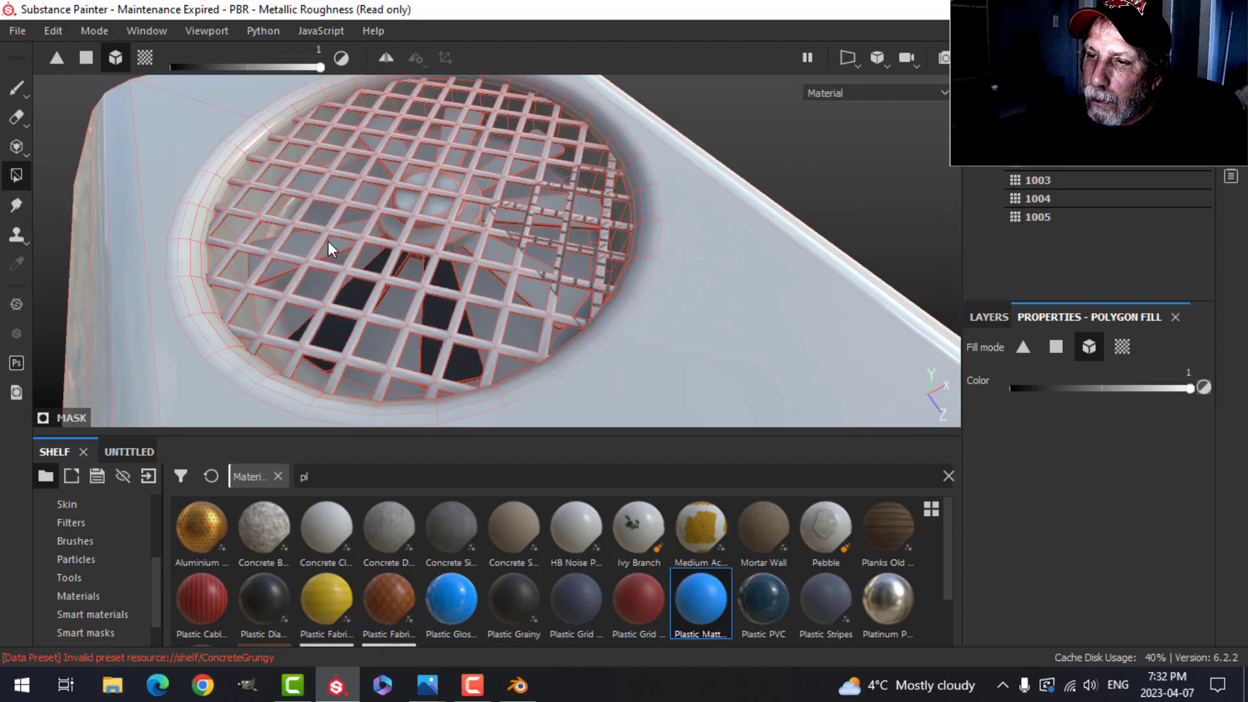
click(331, 253)
alt+middle_drag(431, 188, 466, 242)
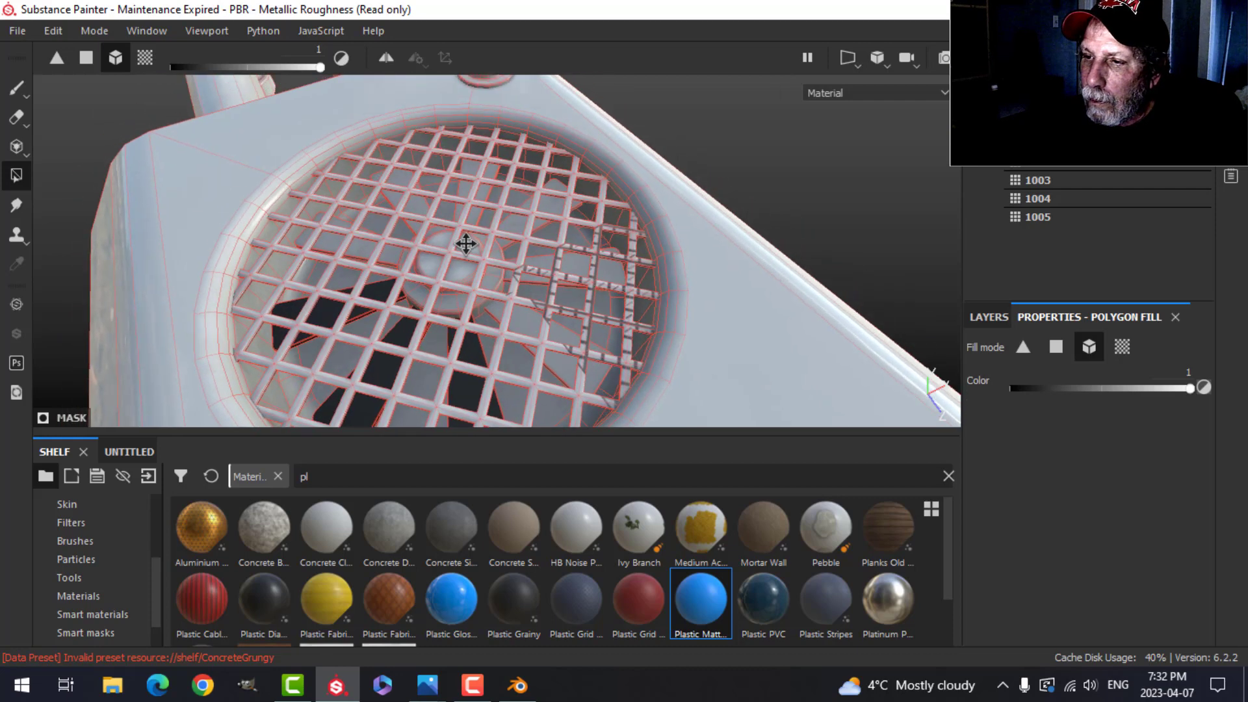
alt+drag(465, 242, 463, 327)
click(463, 326)
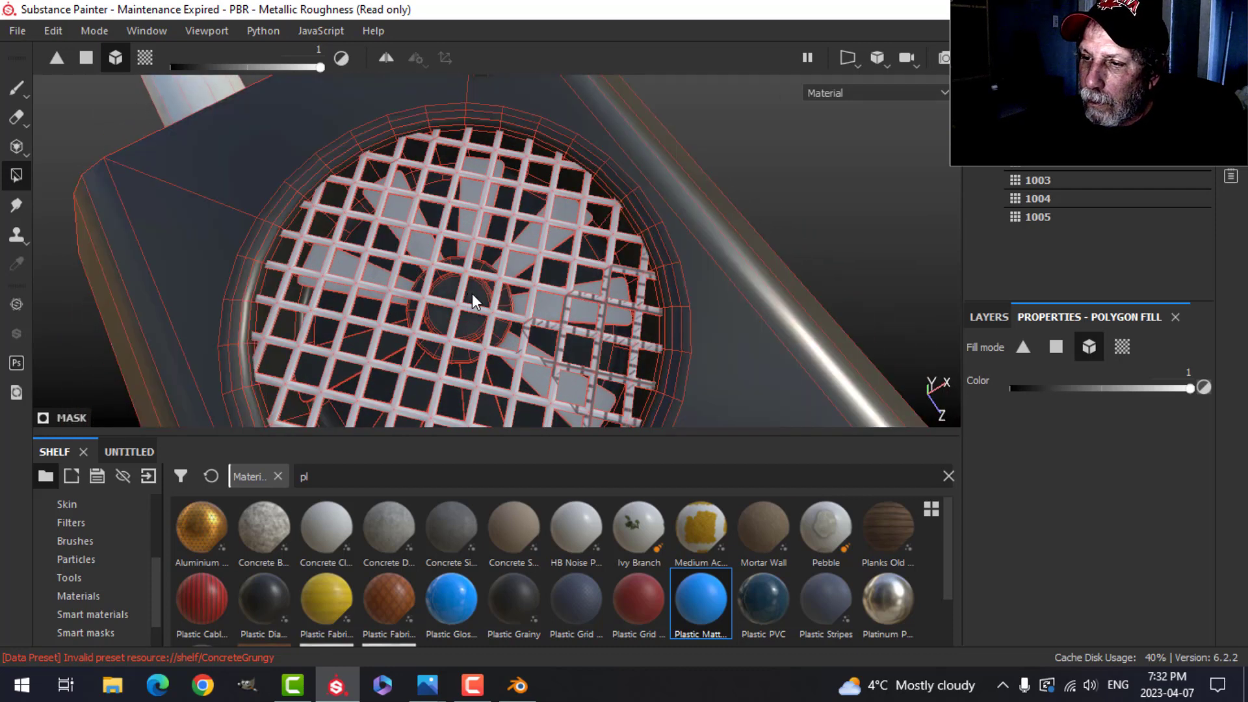
key(ctrl+z)
click(466, 323)
- Fill the remaining blades of the fan nearest the pipes into the mask through the grille openings
click(421, 258)
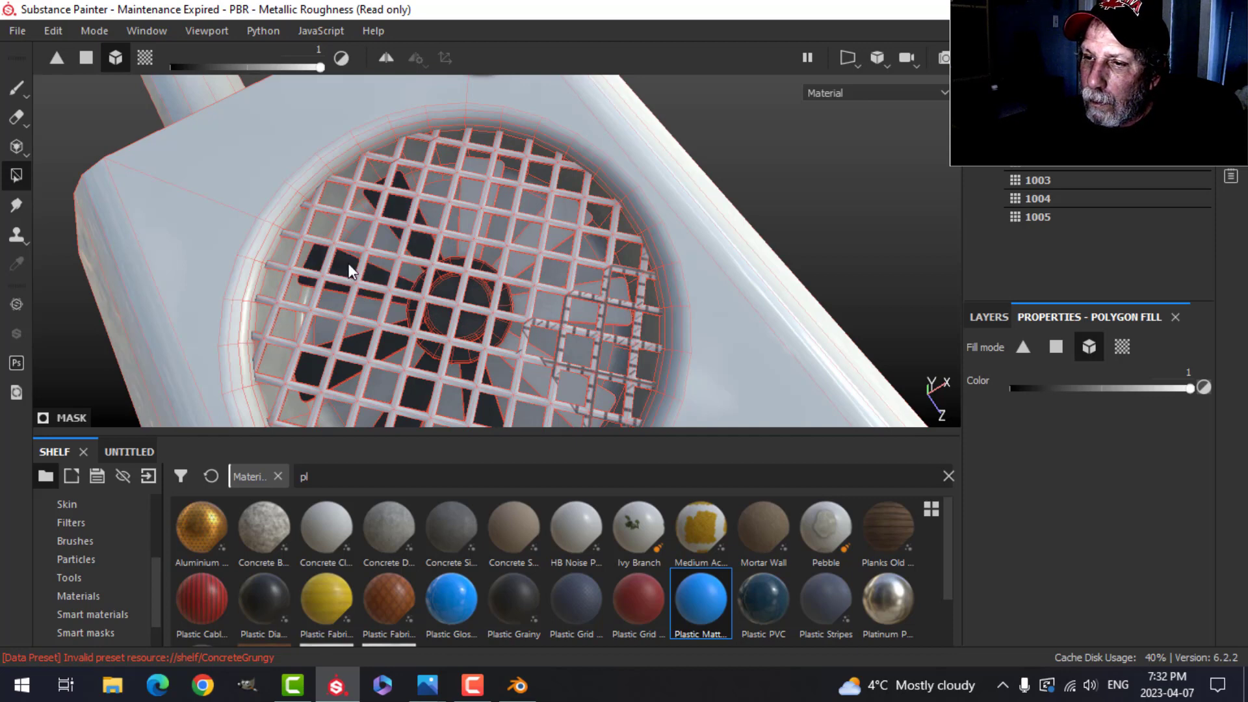
click(463, 220)
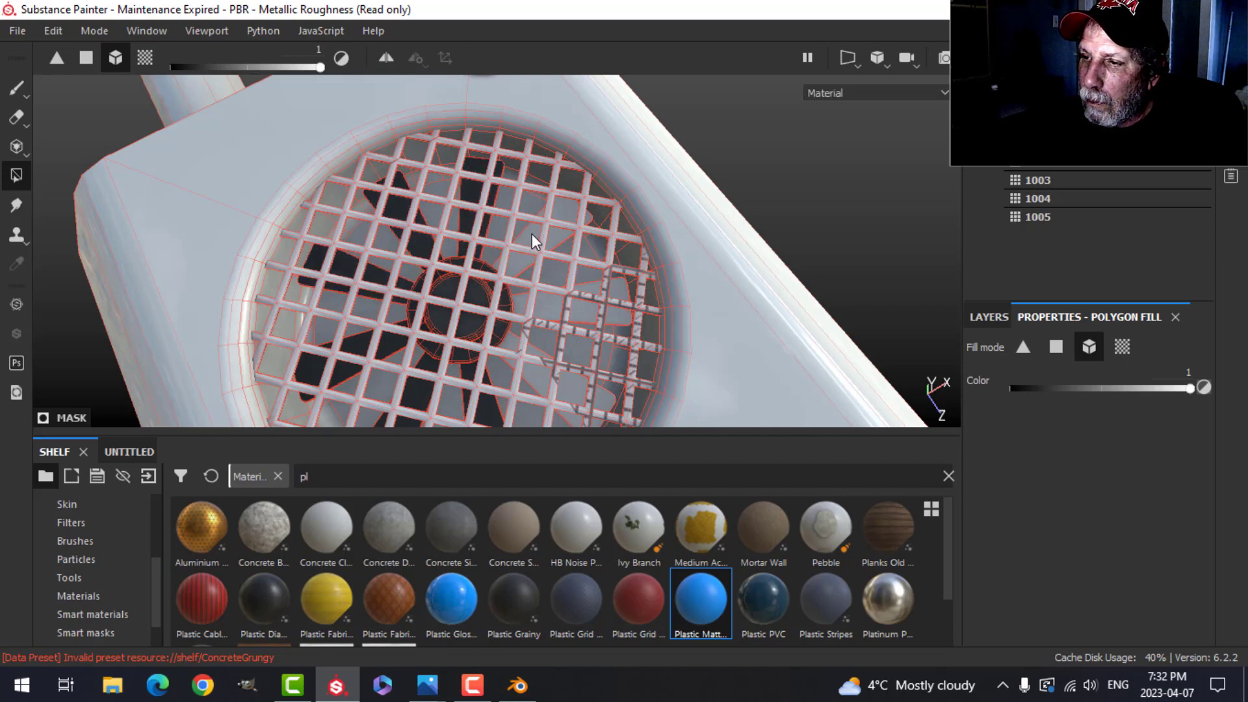
click(553, 276)
click(548, 307)
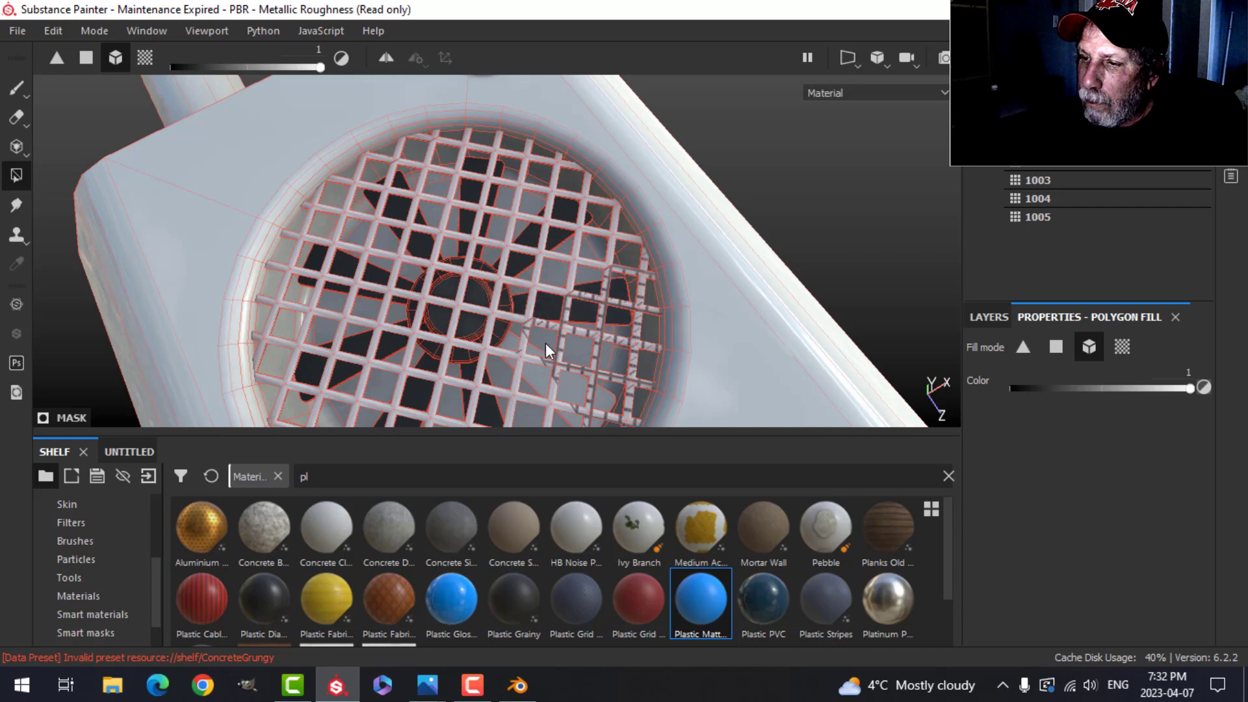
click(536, 381)
- Fill the two round knobs on the housing's upper face, beside the fans, into the black plastic mask
scroll(595, 372, down, 6)
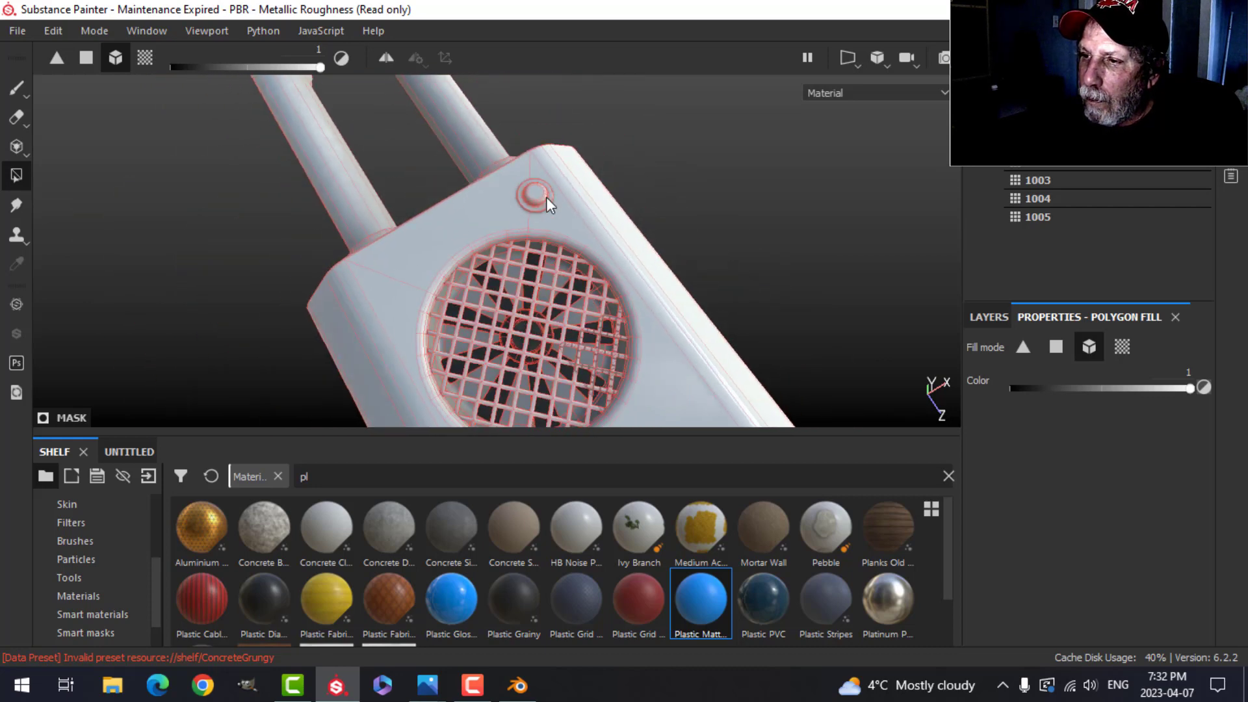
click(541, 191)
scroll(608, 248, up, 5)
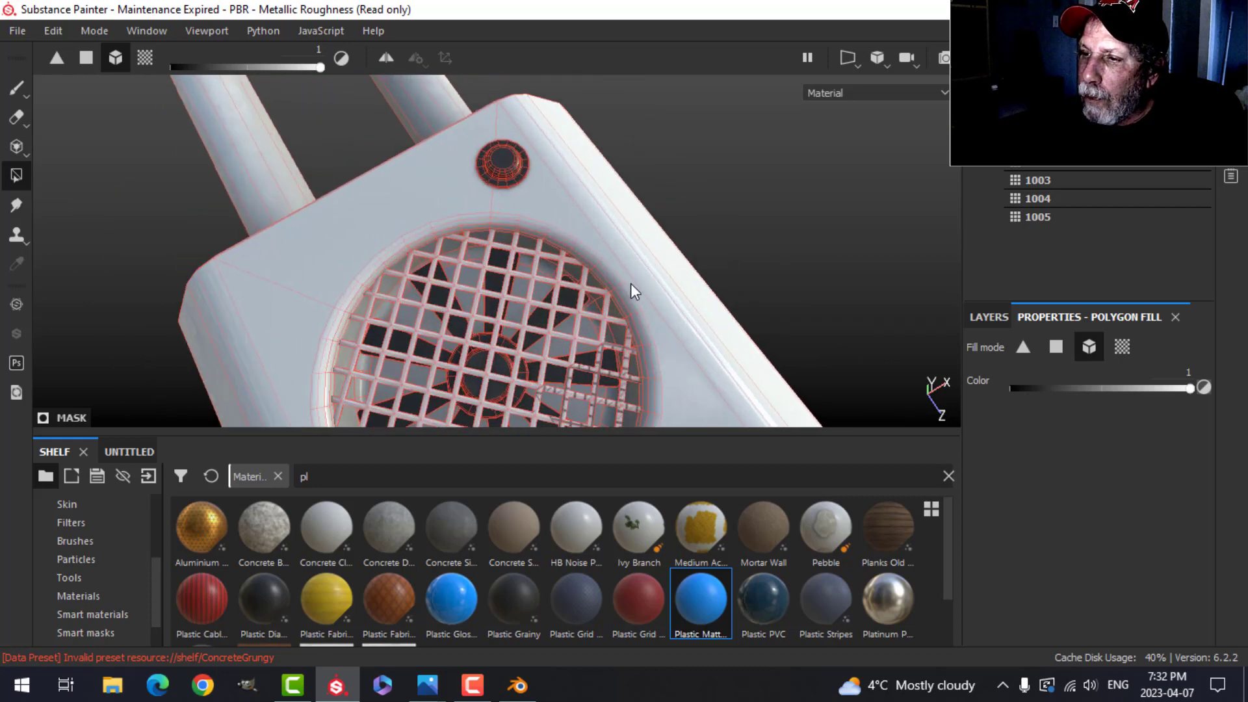
alt+middle_drag(641, 286, 572, 188)
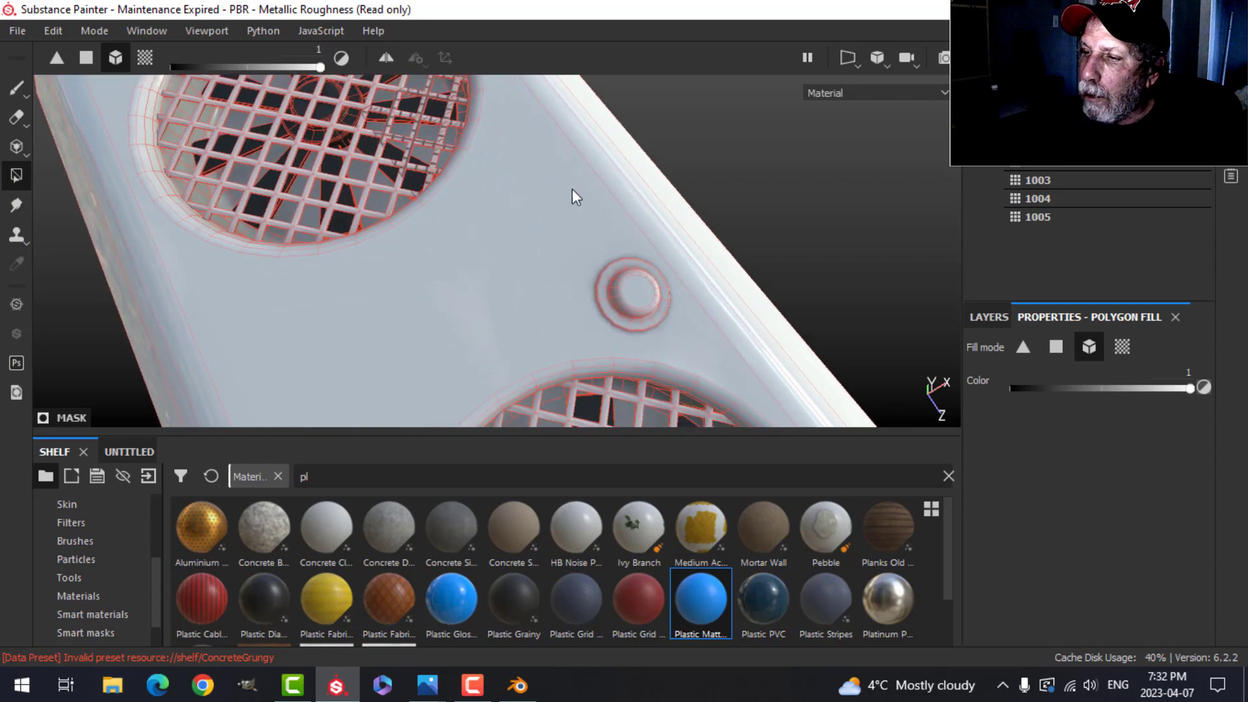
click(641, 297)
- Fill the collars of both pipes, at the housing and at the bent outlet ends, into the black plastic mask
scroll(517, 286, down, 5)
alt+drag(491, 282, 422, 288)
scroll(422, 288, up, 2)
click(419, 307)
click(364, 253)
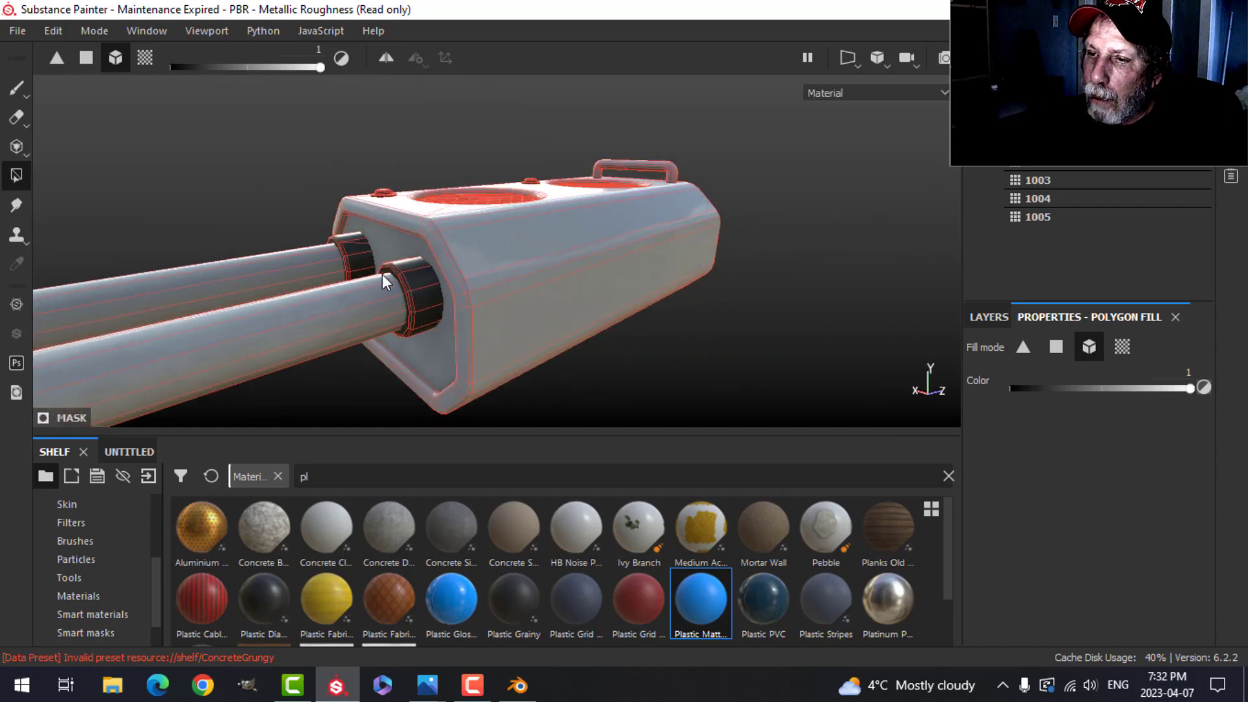
scroll(325, 333, down, 2)
alt+drag(320, 342, 368, 285)
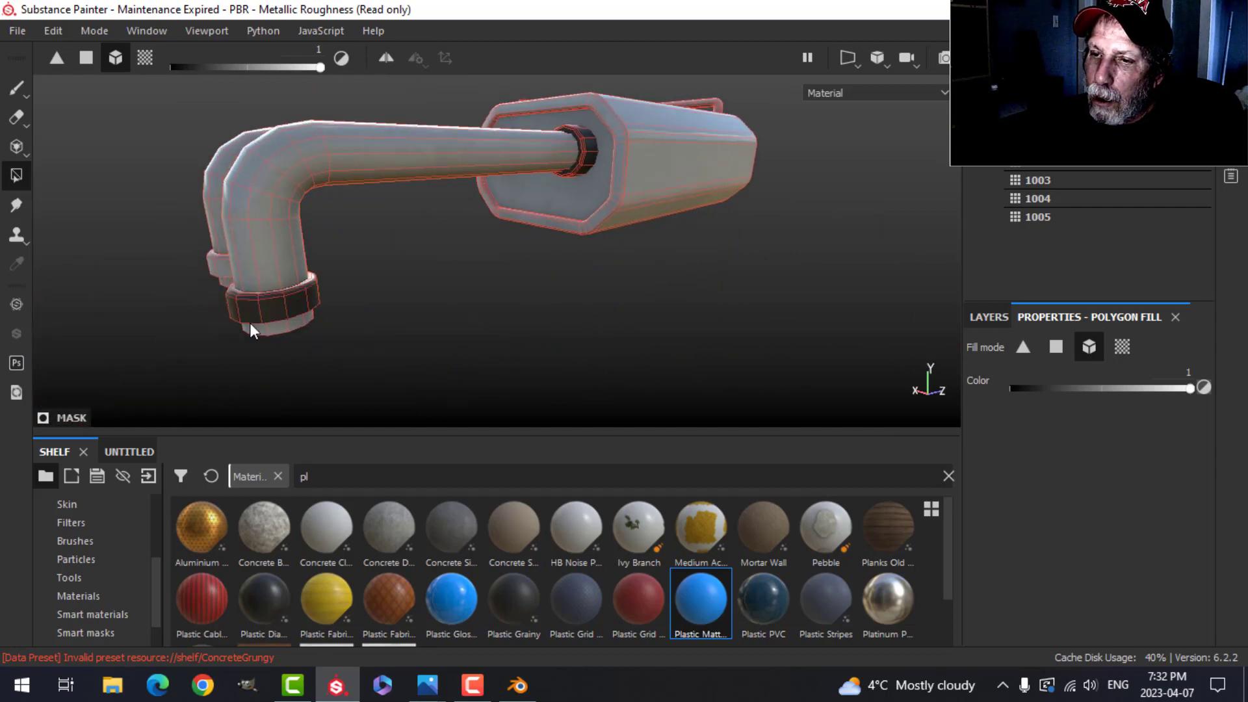
alt+drag(250, 323, 661, 251)
- Switch to the paint brush and examine the filled knobs and fan blades without the wireframe
scroll(750, 284, up, 5)
alt+drag(509, 131, 516, 201)
click(26, 92)
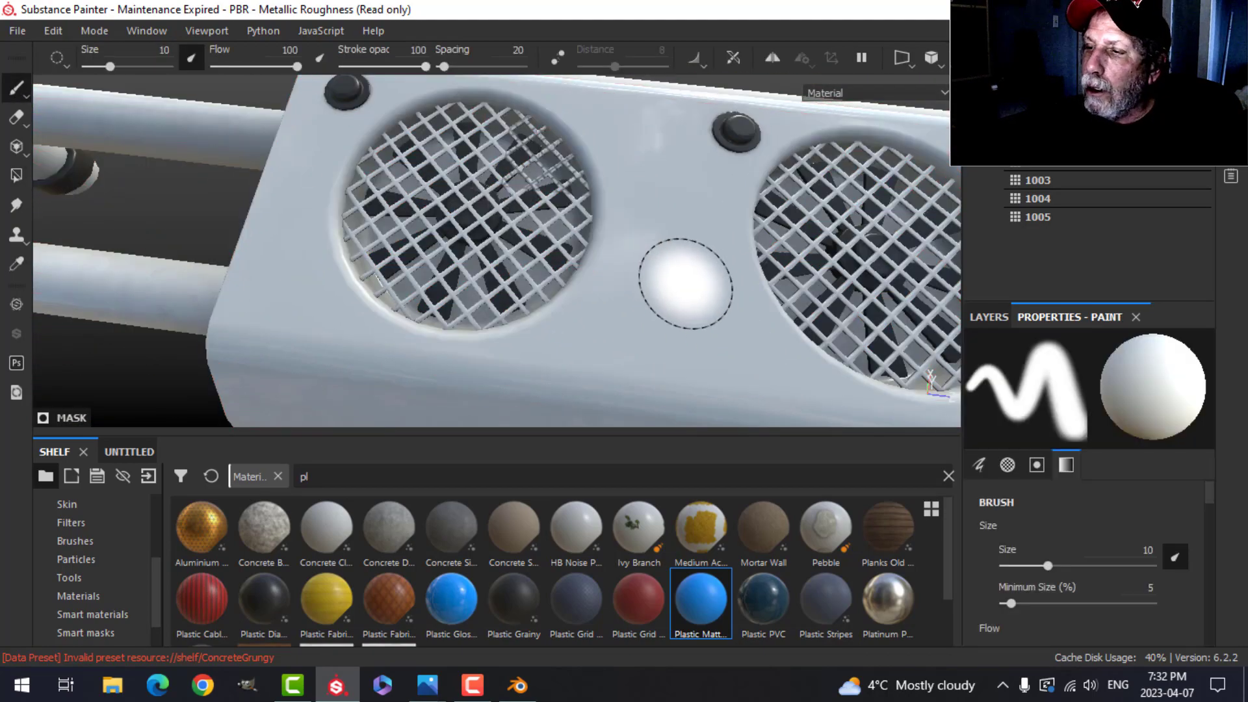
mouse_move(691, 278)
alt+mouse_down()
mouse_move(618, 290)
mouse_move(699, 309)
alt+mouse_up()
scroll(700, 308, up, 2)
alt+middle_drag(674, 304, 623, 330)
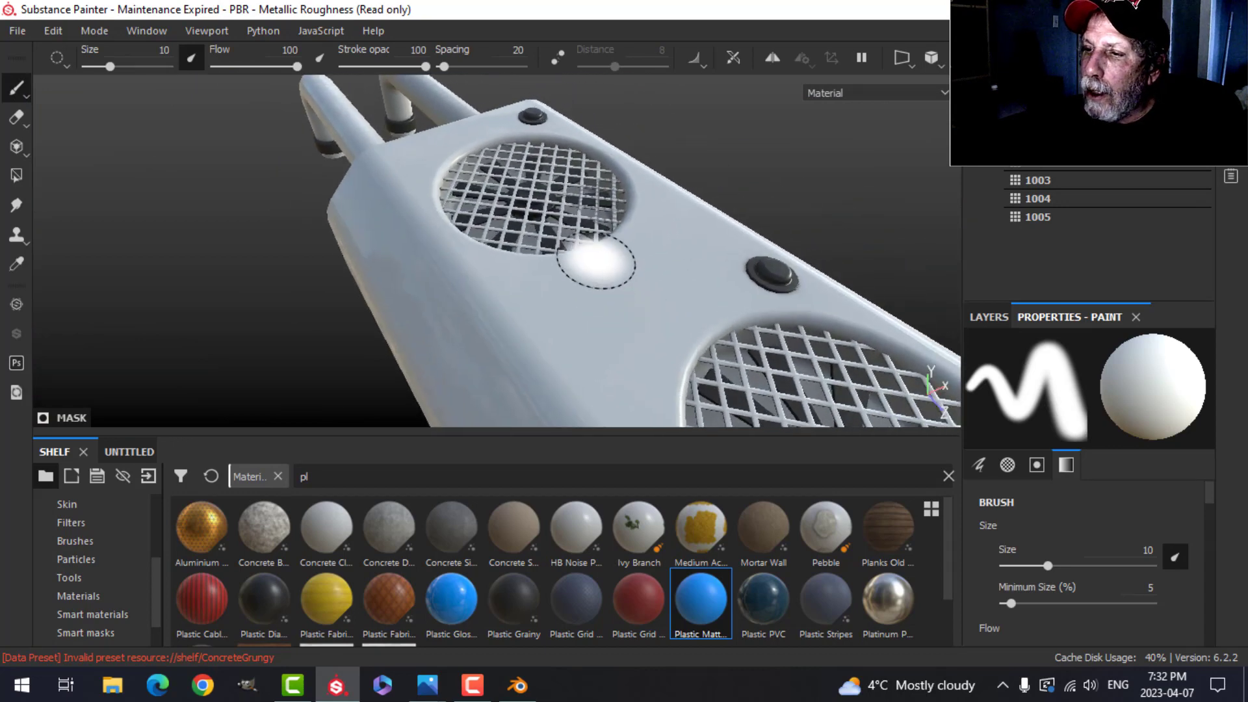
mouse_move(596, 259)
alt+mouse_down()
mouse_move(604, 249)
mouse_move(615, 275)
alt+mouse_up()
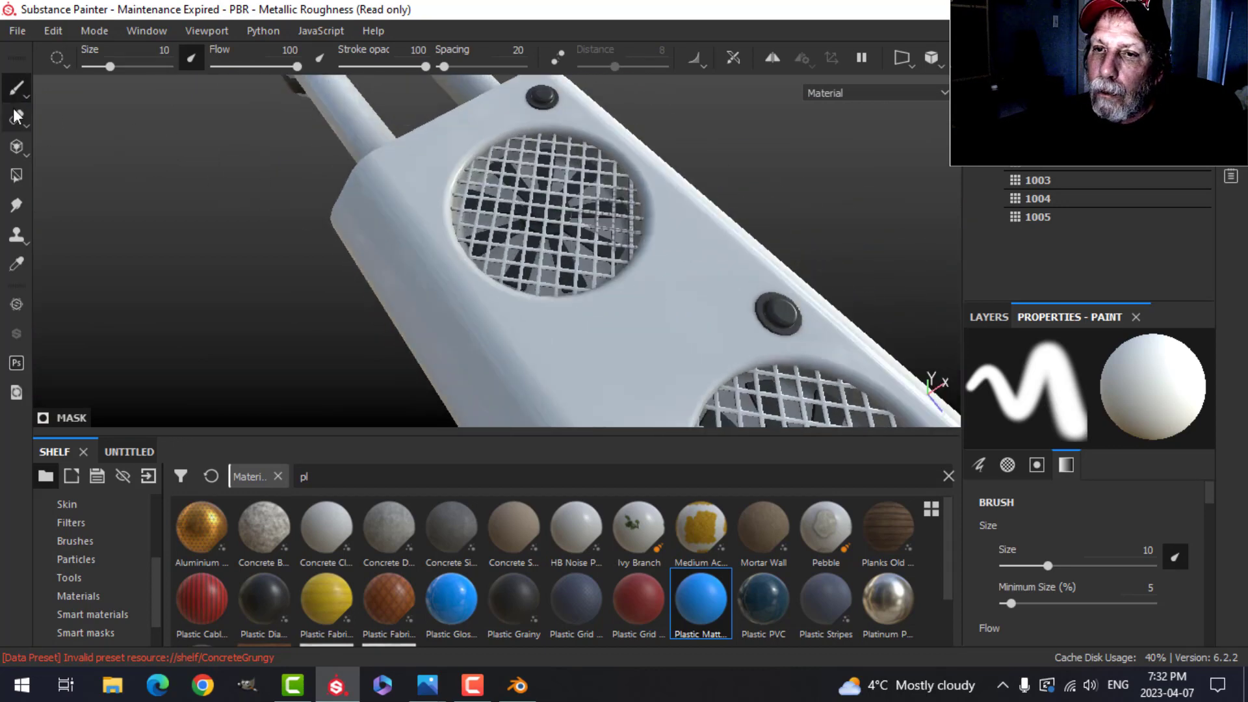
- Fill the mesh grilles over both fans into the black plastic mask with Polygon Fill
click(16, 175)
scroll(537, 220, up, 5)
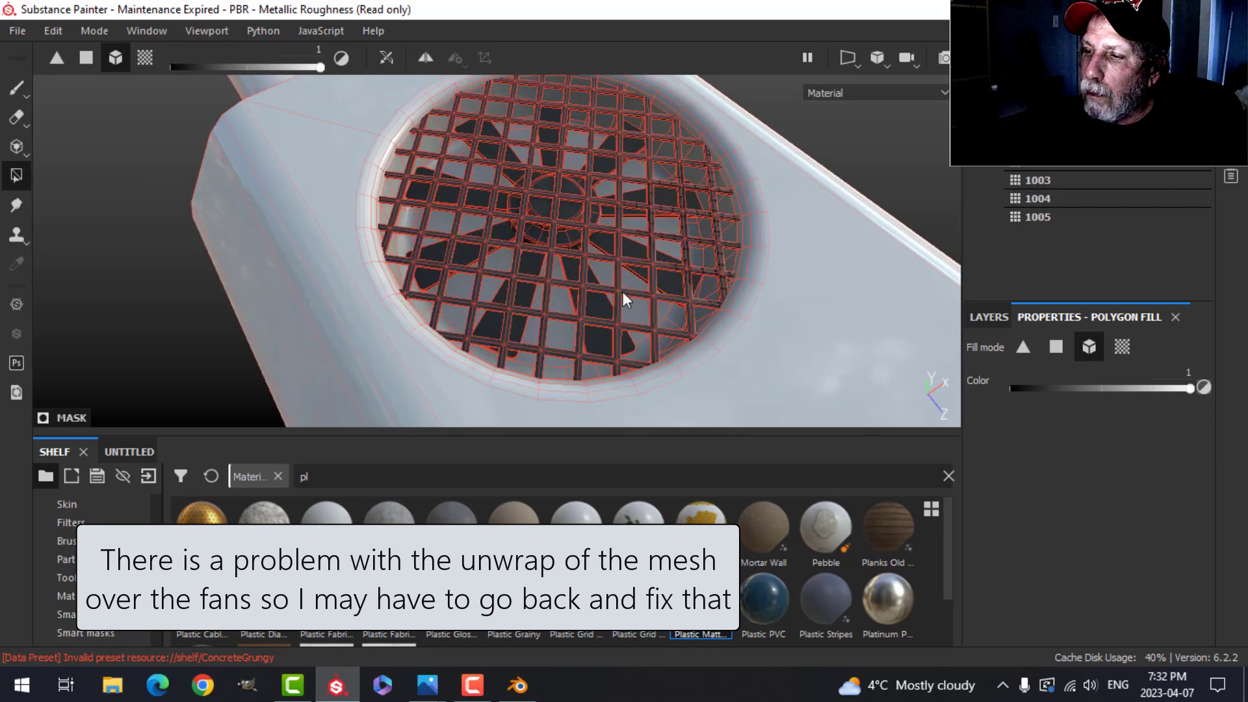
scroll(622, 292, up, 1)
scroll(614, 299, down, 5)
alt+middle_drag(676, 308, 584, 228)
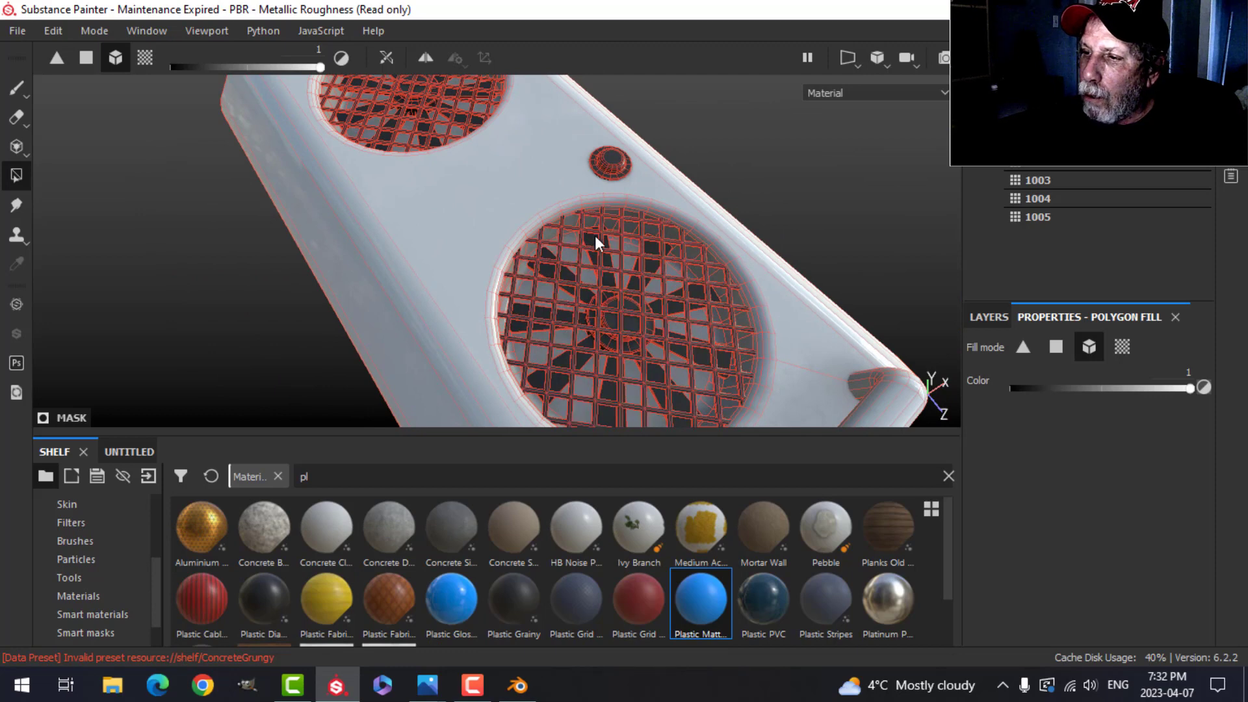
click(18, 81)
- Fill the hex bolt and its washer on the valve lever into the black plastic mask
scroll(689, 267, down, 5)
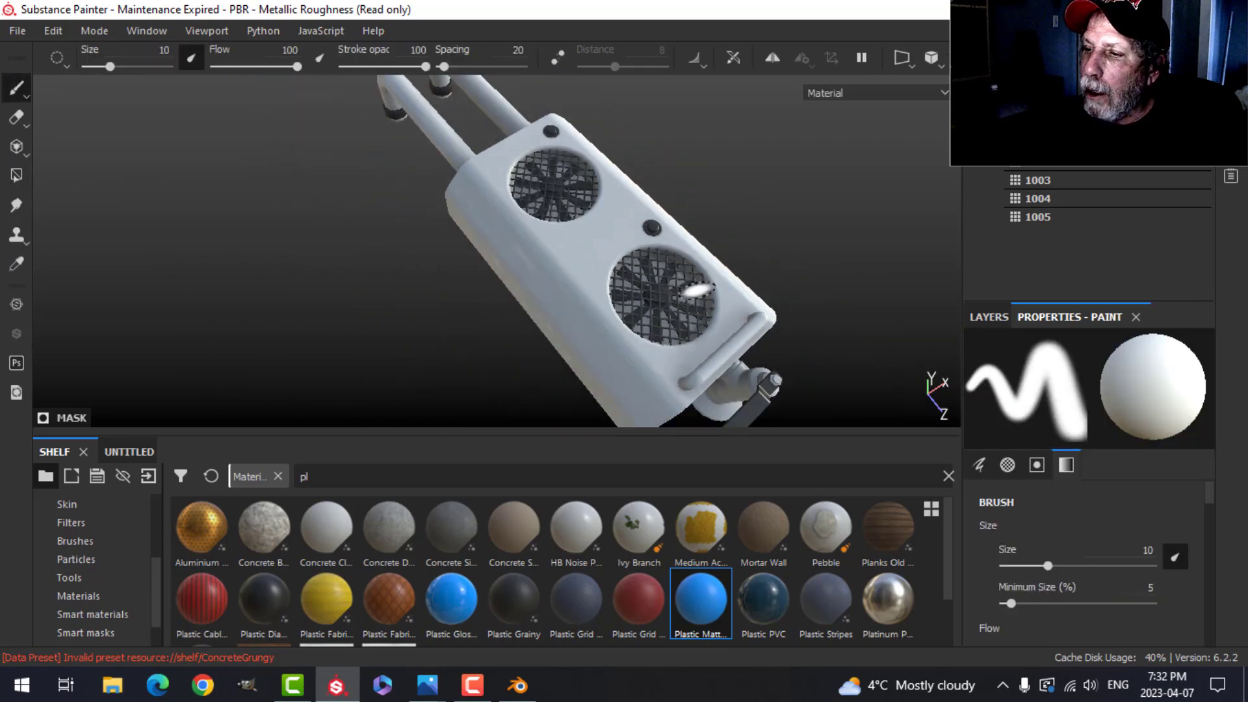
alt+drag(693, 291, 632, 265)
alt+middle_drag(744, 299, 657, 201)
alt+drag(702, 267, 662, 245)
scroll(664, 231, up, 3)
scroll(705, 273, up, 3)
alt+middle_drag(663, 224, 646, 256)
alt+drag(646, 256, 649, 249)
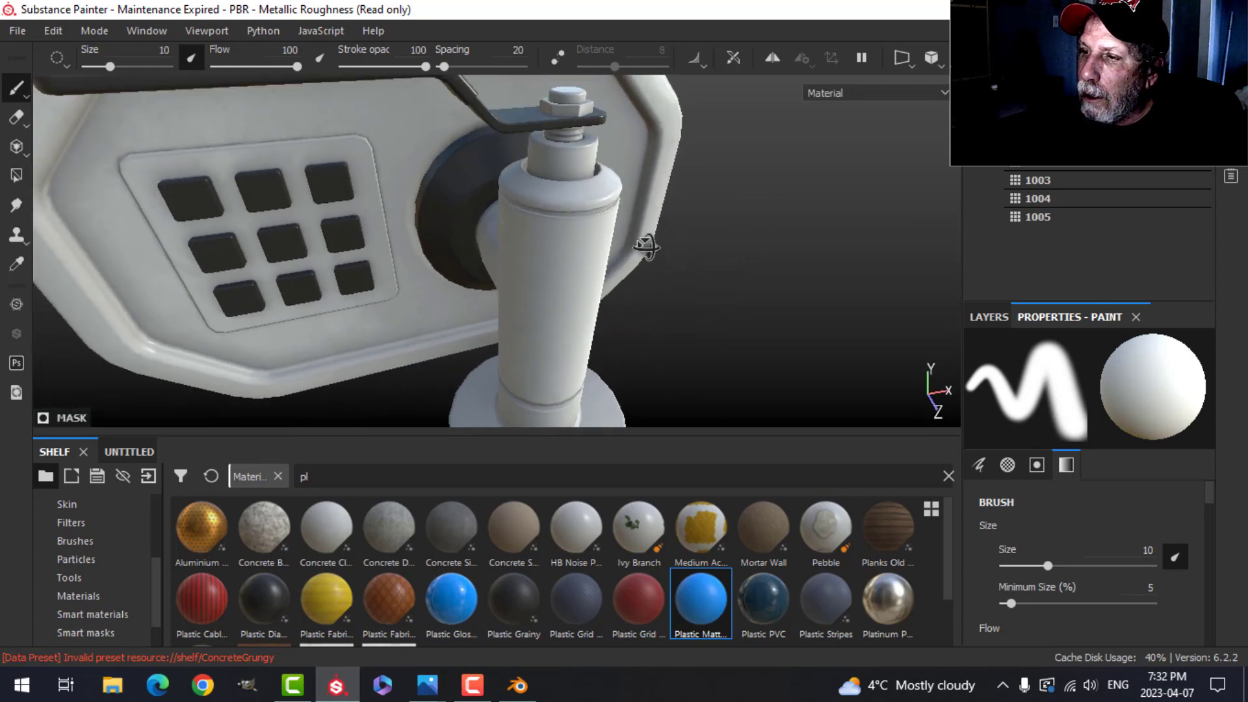
alt+middle_drag(637, 206, 661, 249)
alt+drag(668, 233, 678, 248)
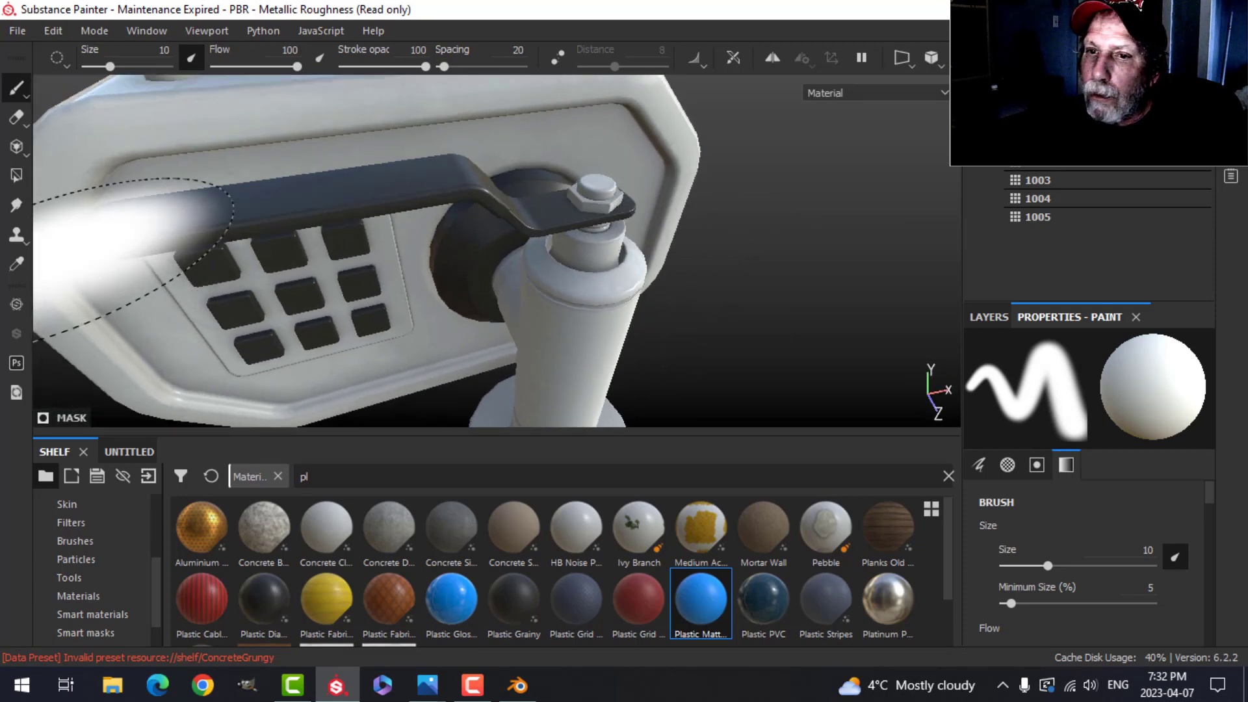
click(16, 176)
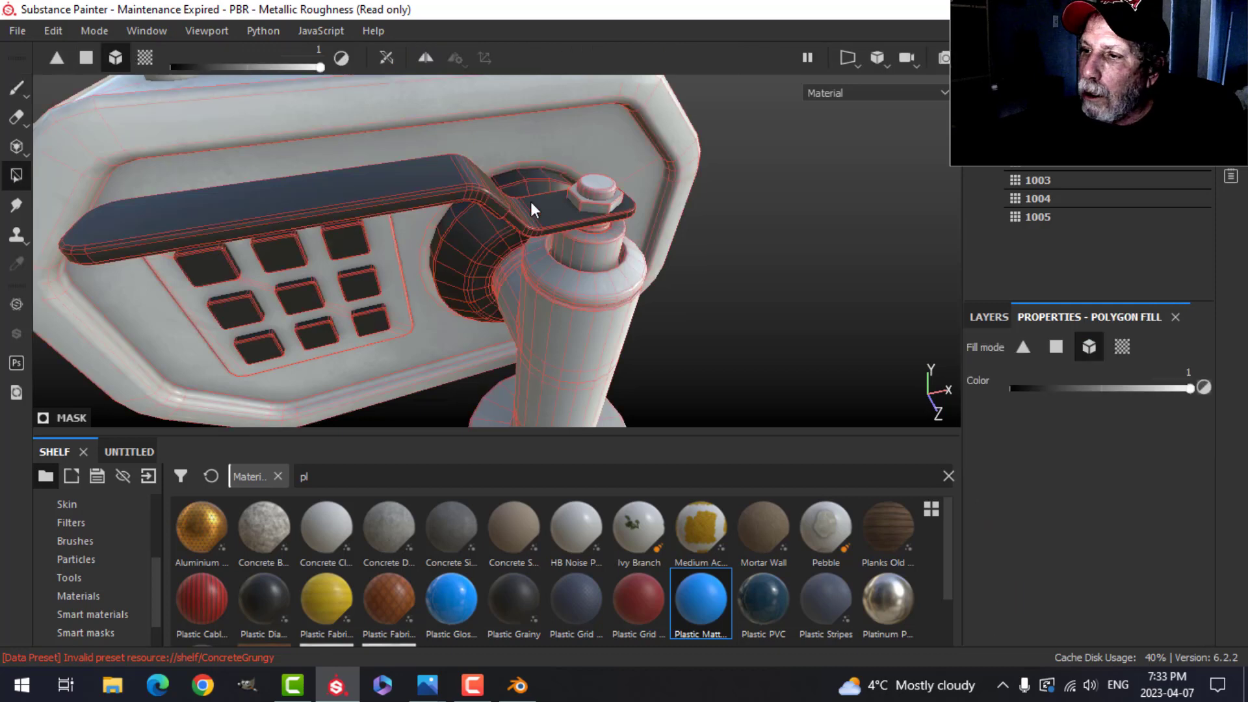
click(599, 182)
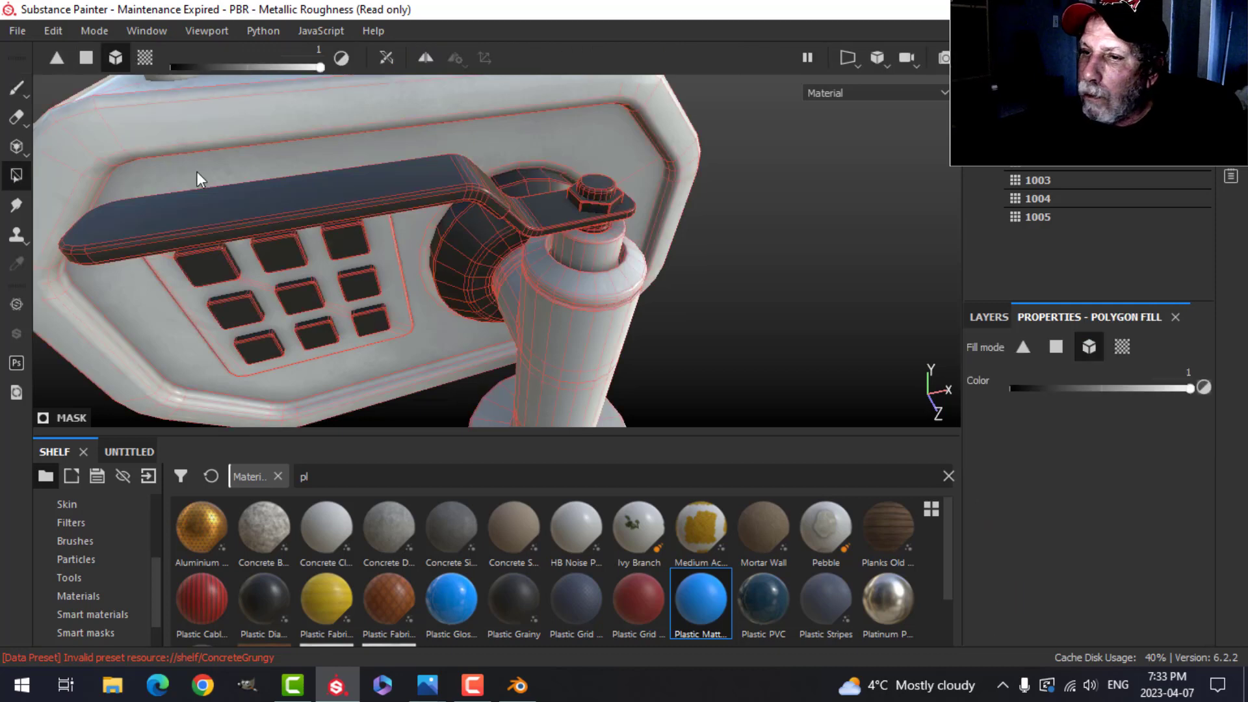
click(16, 88)
- Rename the Plastic Matte Pure layer to "Black Plastic"
mouse_move(757, 279)
alt+mouse_down()
mouse_move(673, 239)
mouse_move(712, 234)
alt+mouse_up()
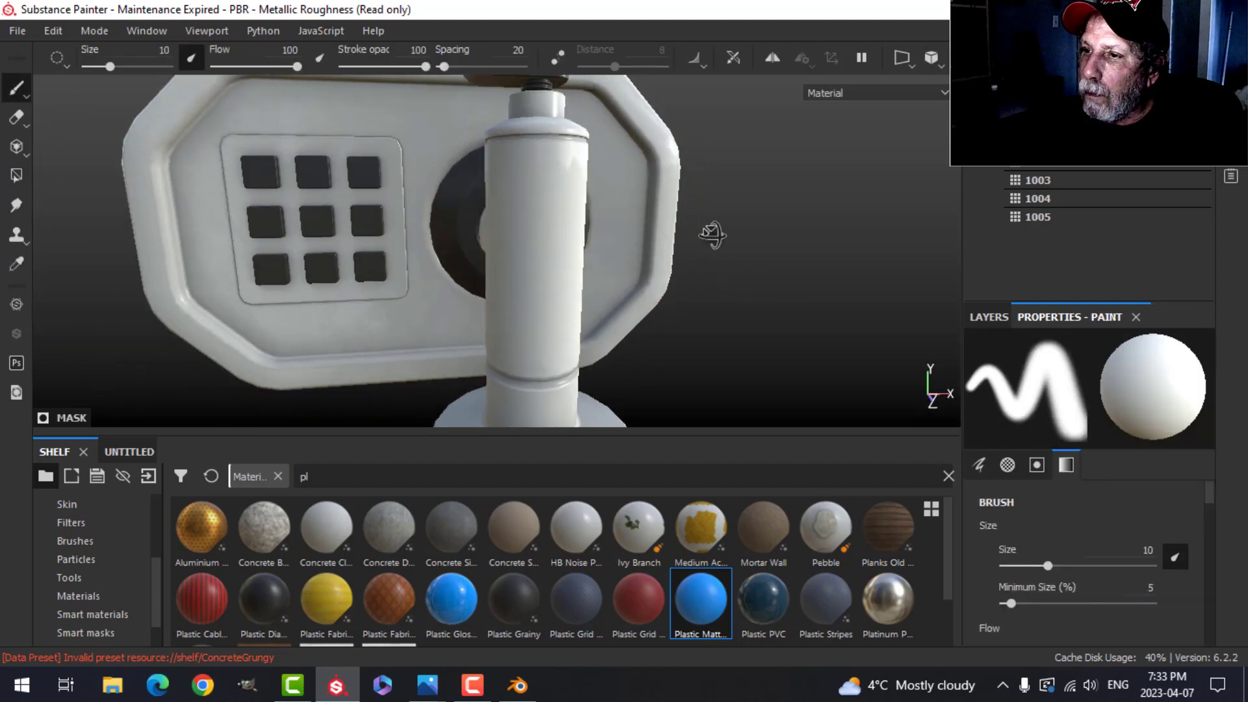
scroll(667, 257, down, 8)
alt+drag(607, 184, 665, 243)
alt+middle_drag(621, 211, 641, 280)
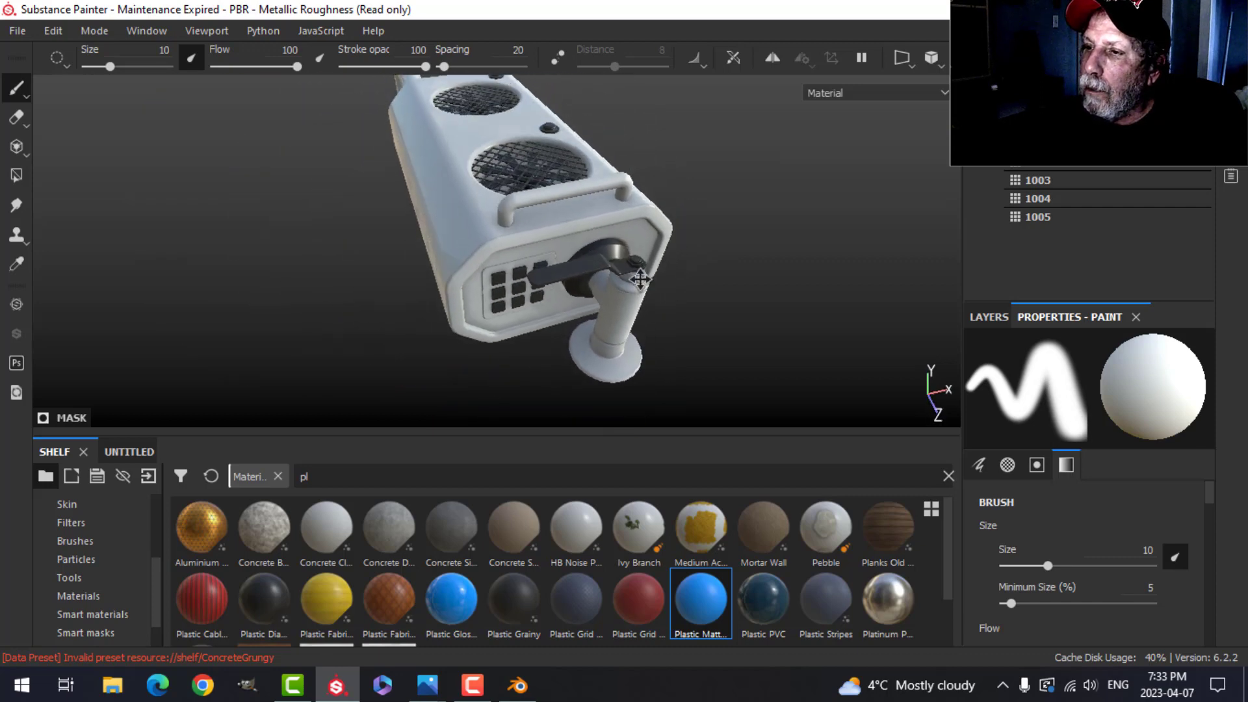
alt+drag(640, 280, 674, 270)
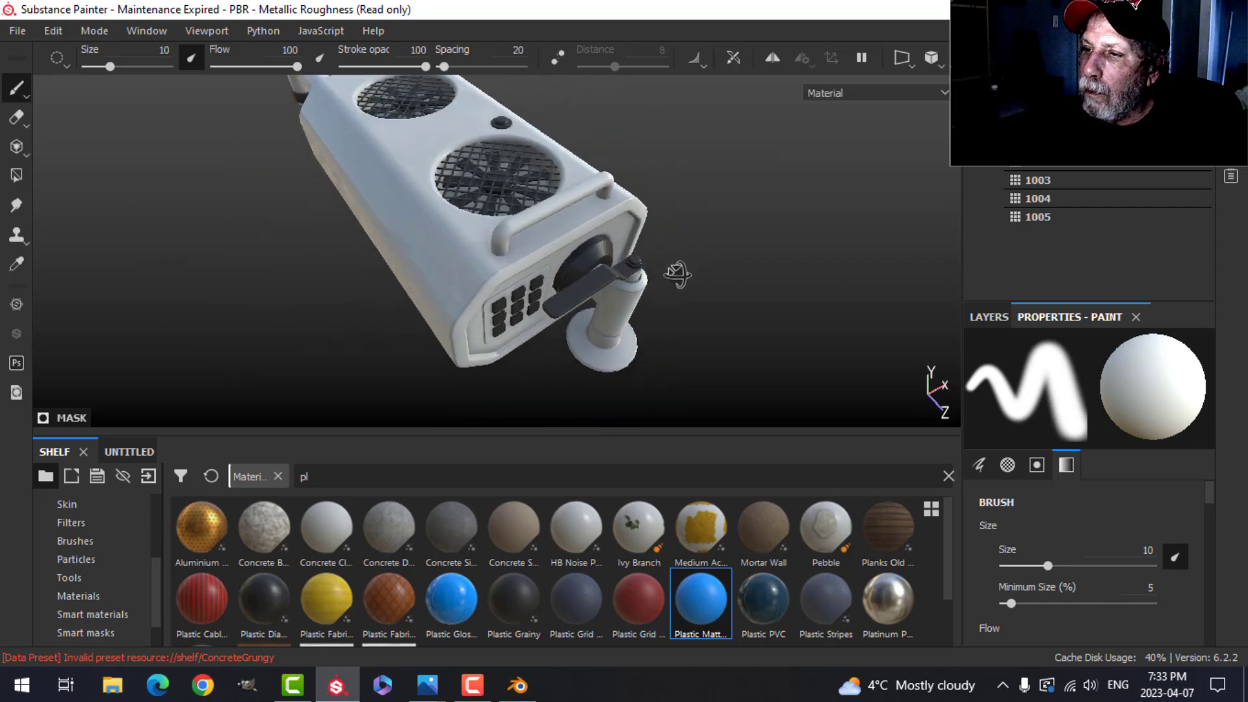
click(989, 318)
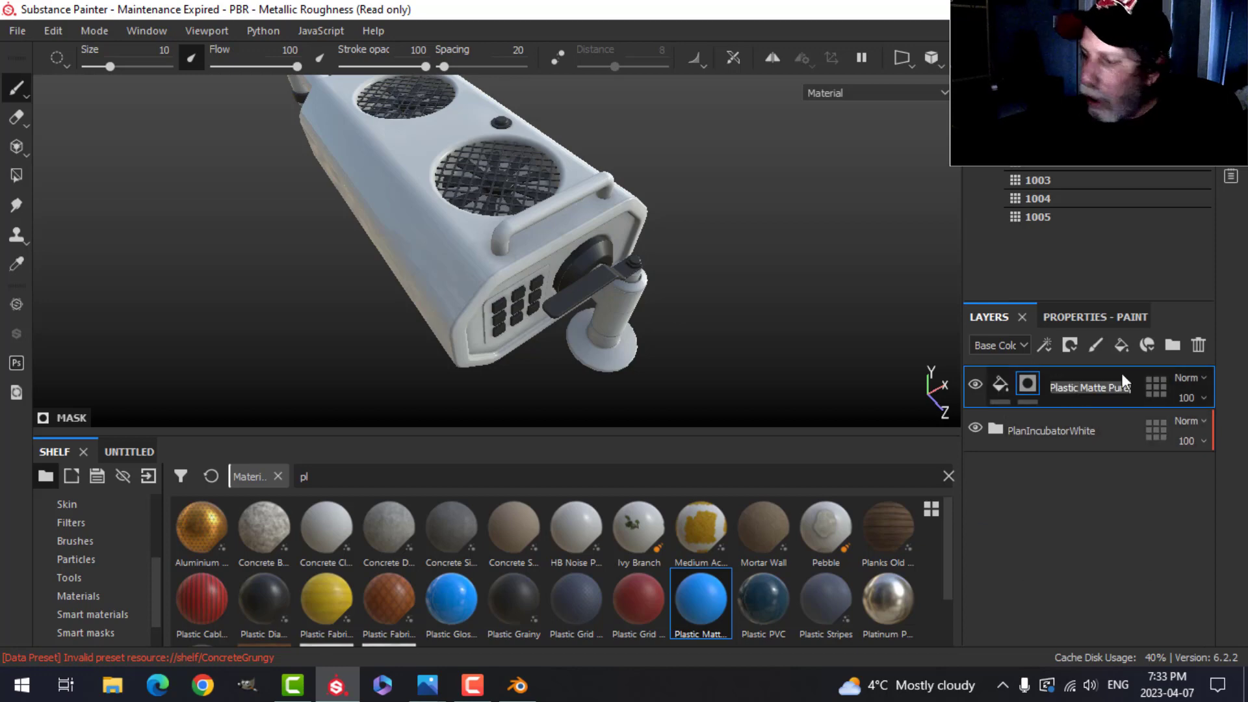
text(Black Pl)
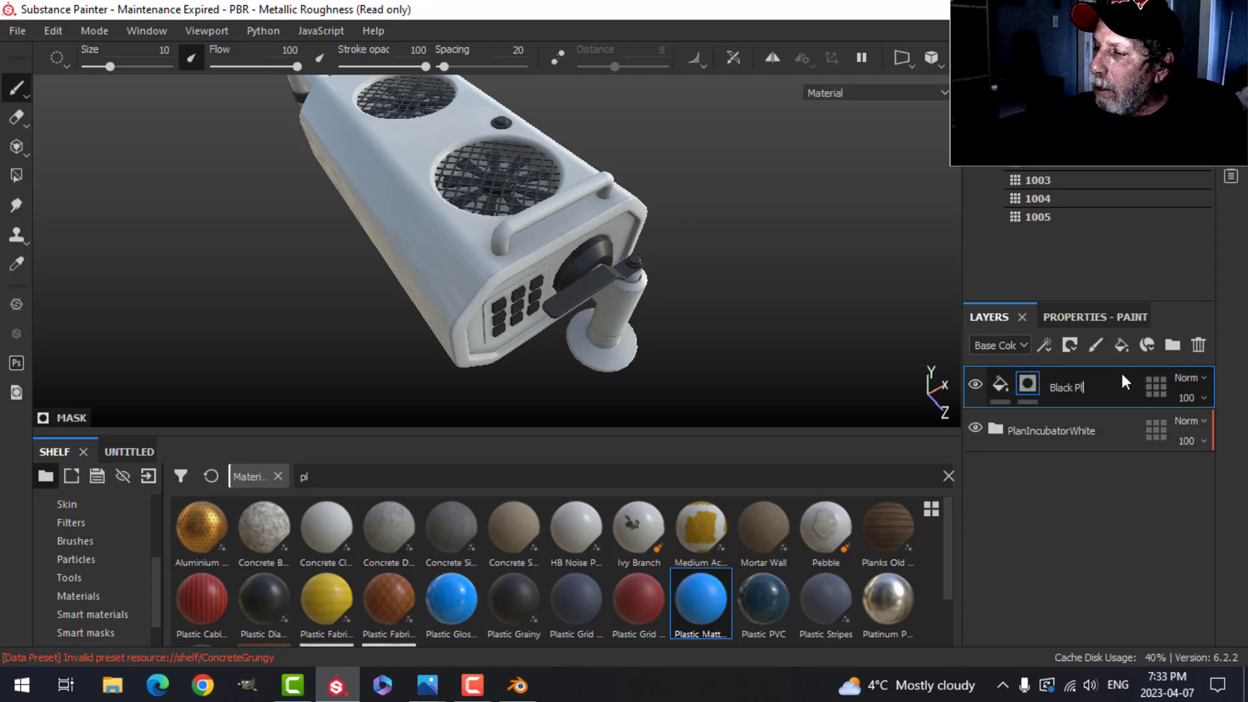
text(astic)
key(Return)
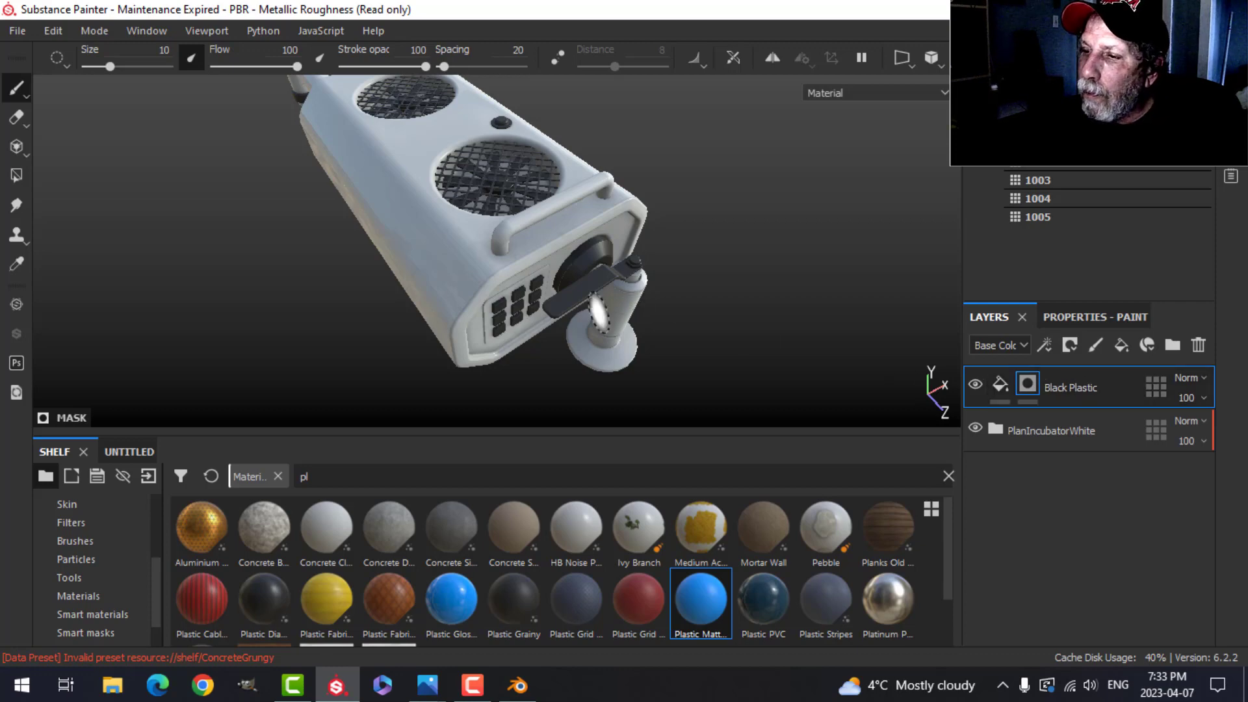
- Duplicate the Black Plastic layer together with its mask
mouse_move(599, 313)
alt+mouse_down()
mouse_move(551, 315)
mouse_move(618, 328)
mouse_move(641, 301)
mouse_move(634, 277)
mouse_move(563, 287)
mouse_move(585, 273)
mouse_move(587, 288)
mouse_move(576, 260)
mouse_move(594, 284)
alt+mouse_up()
scroll(587, 287, up, 3)
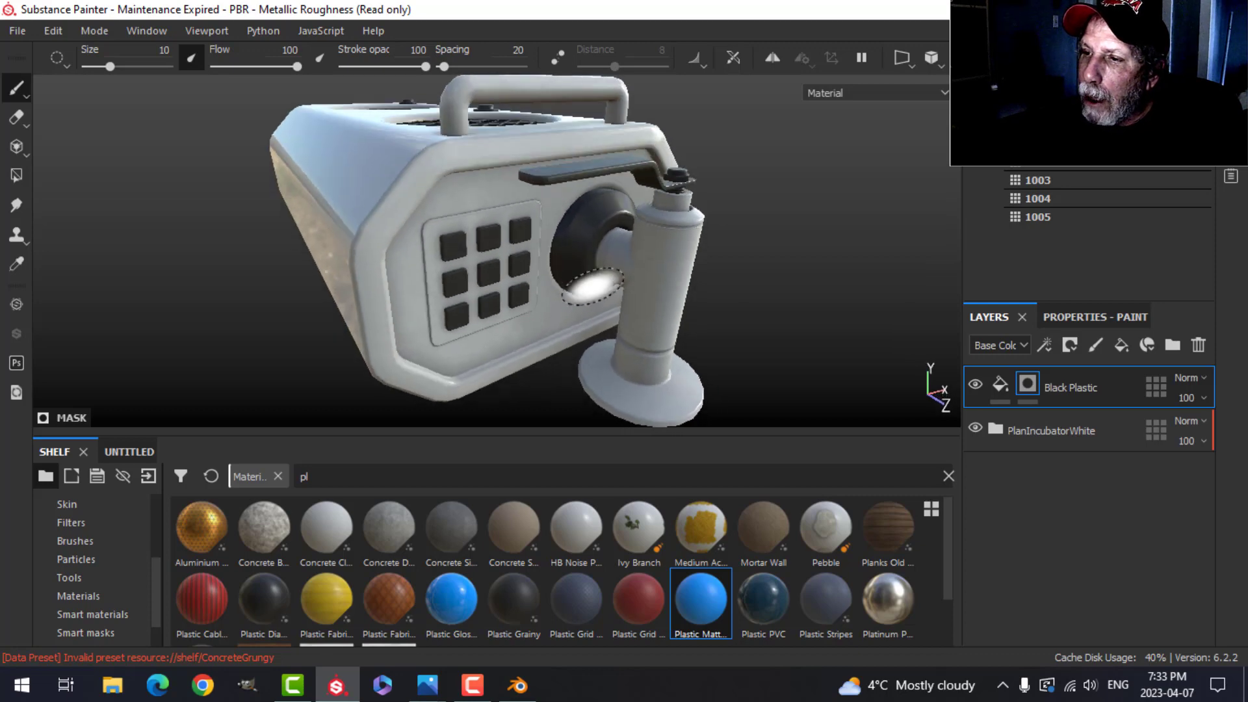
alt+middle_drag(593, 284, 661, 256)
alt+drag(661, 256, 622, 265)
scroll(606, 261, up, 3)
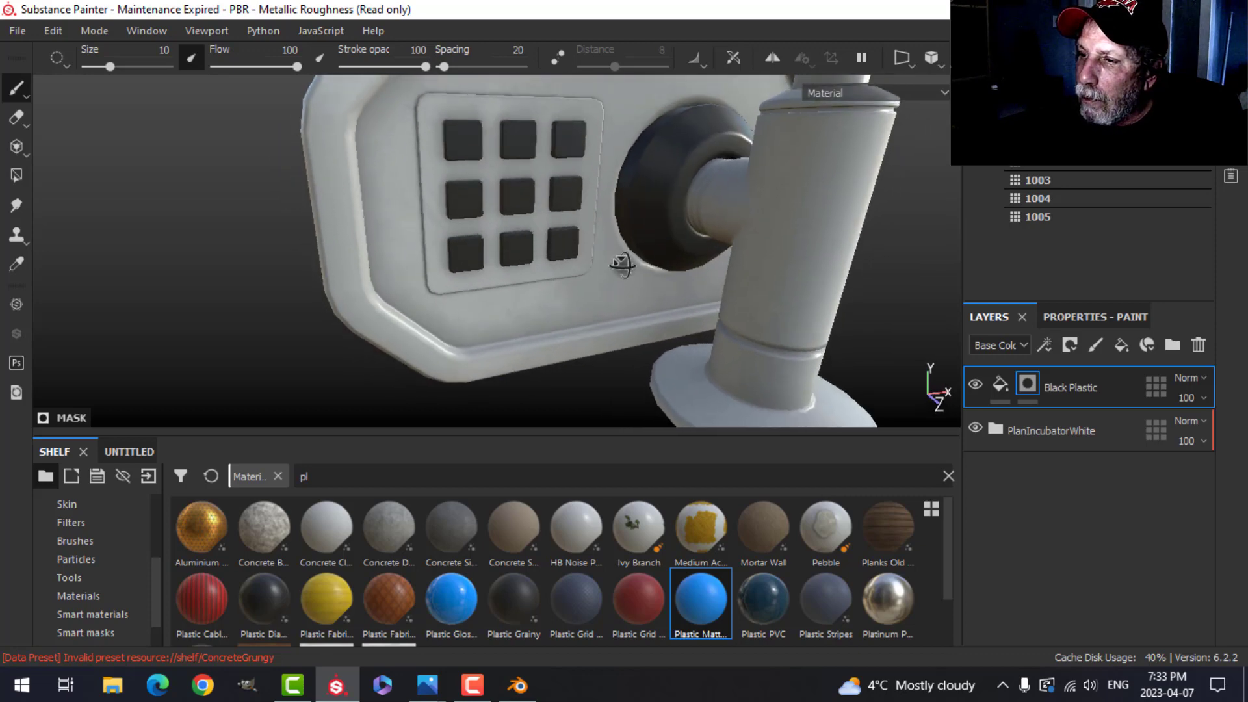
alt+middle_drag(632, 258, 609, 286)
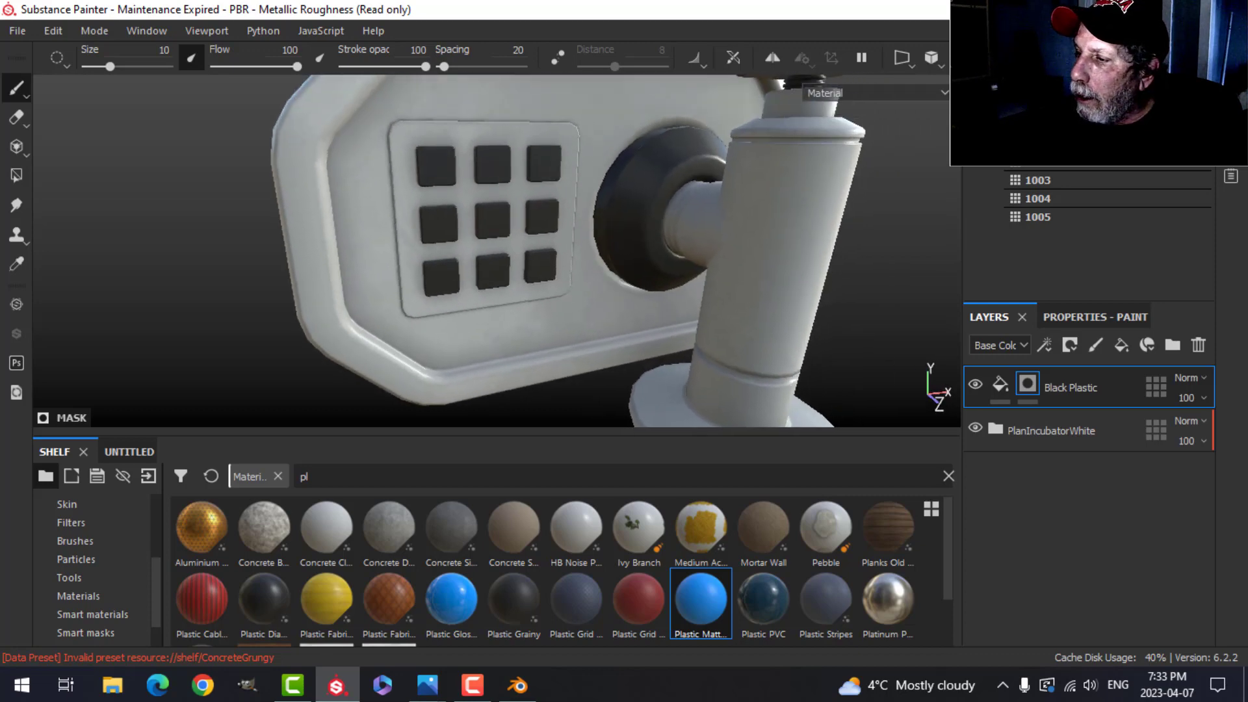
right_click(1062, 393)
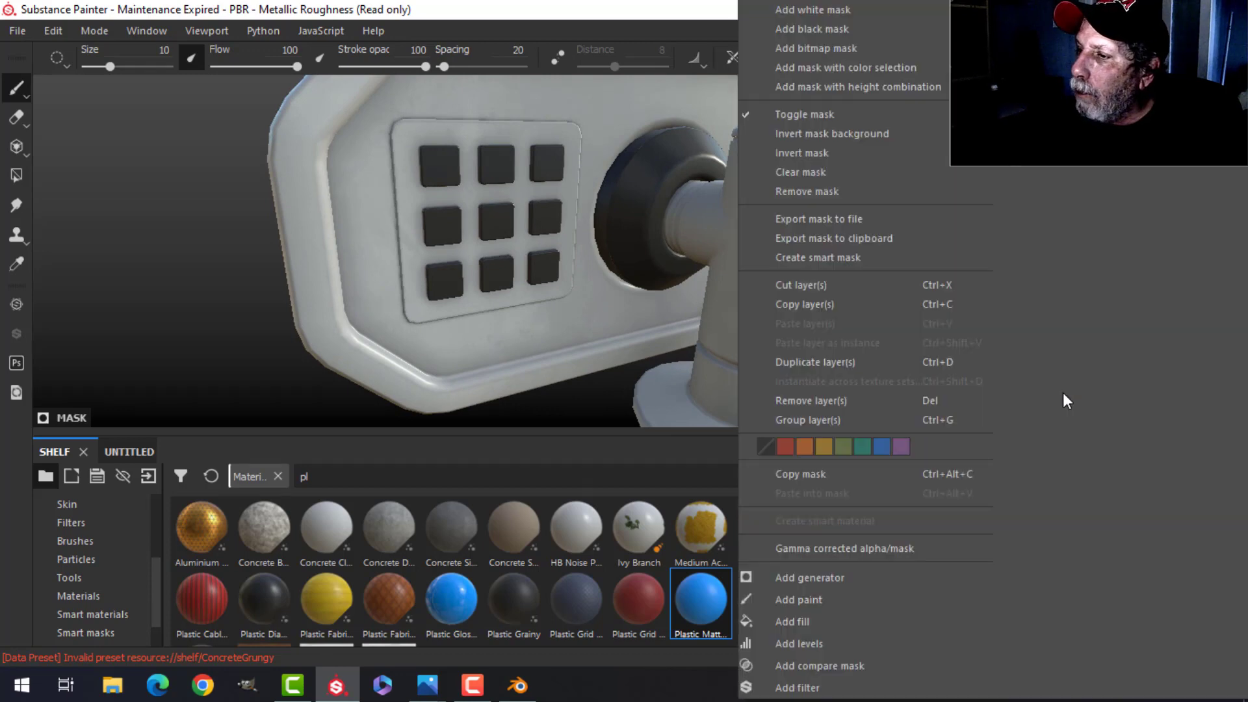
click(823, 360)
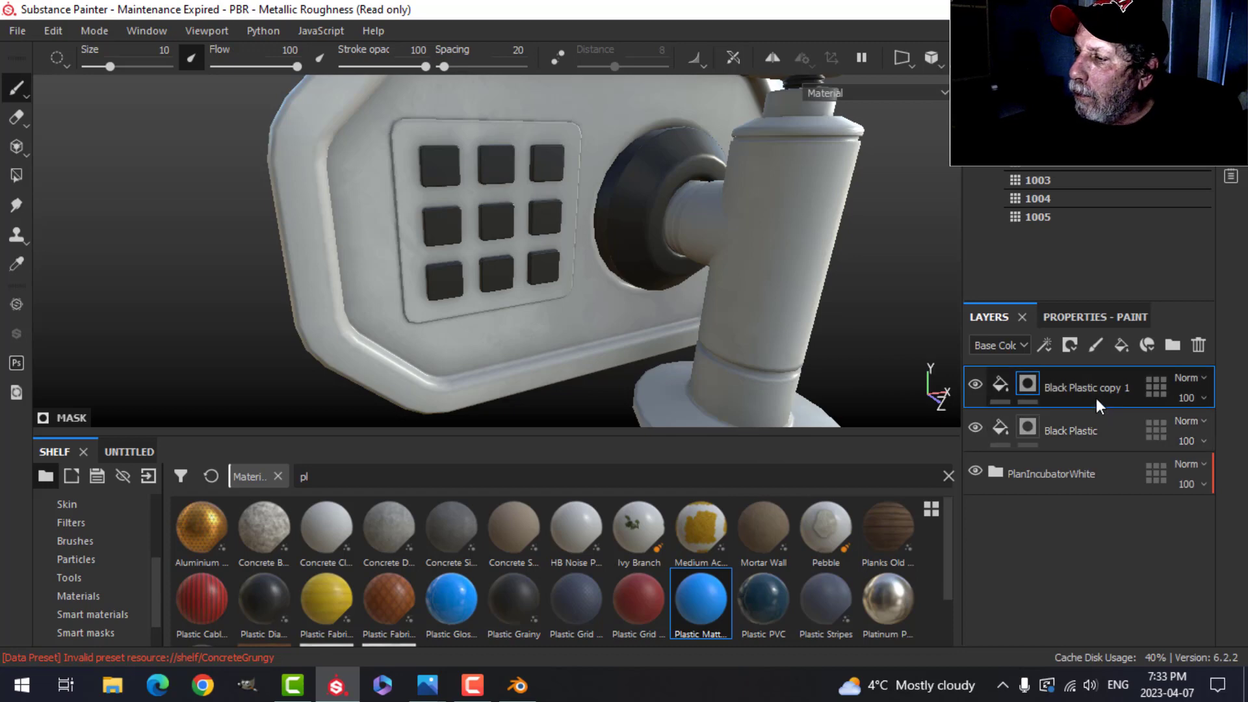
- Set the base colour of the duplicated Black Plastic layer's fill to pale yellow (H 0.144, S 0.551, V 0.608)
click(1067, 318)
scroll(1042, 516, down, 10)
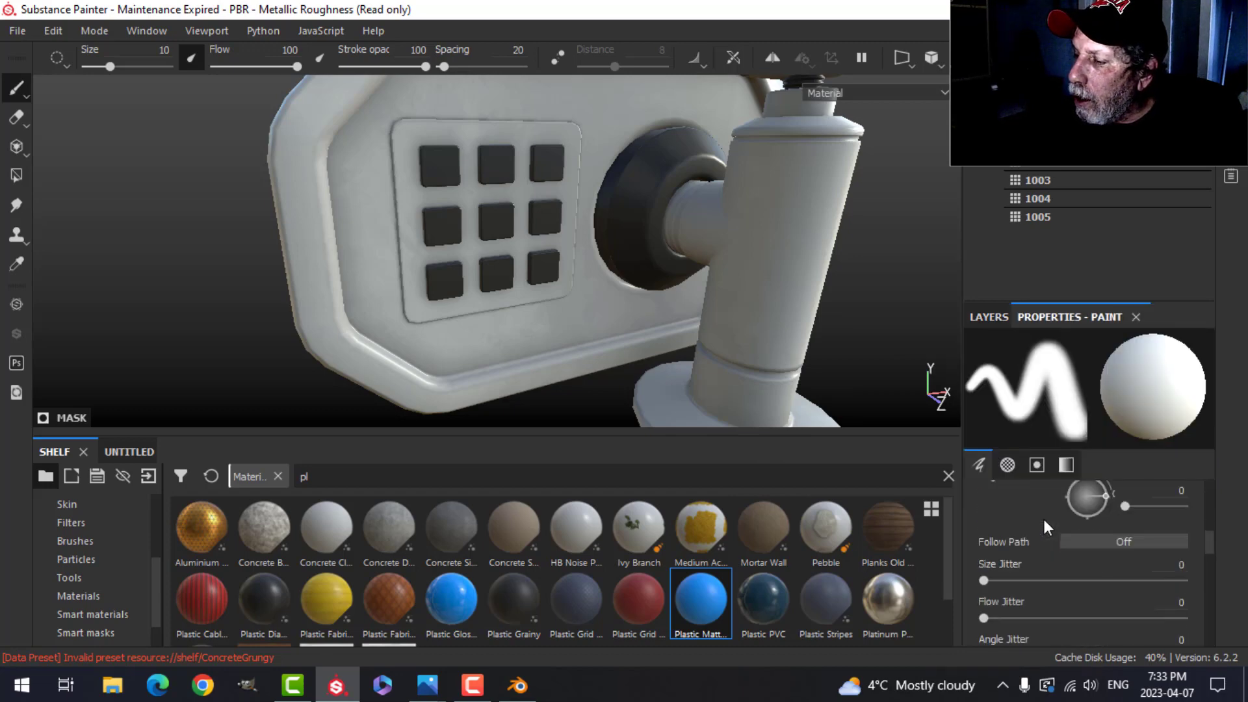
scroll(1046, 536, down, 6)
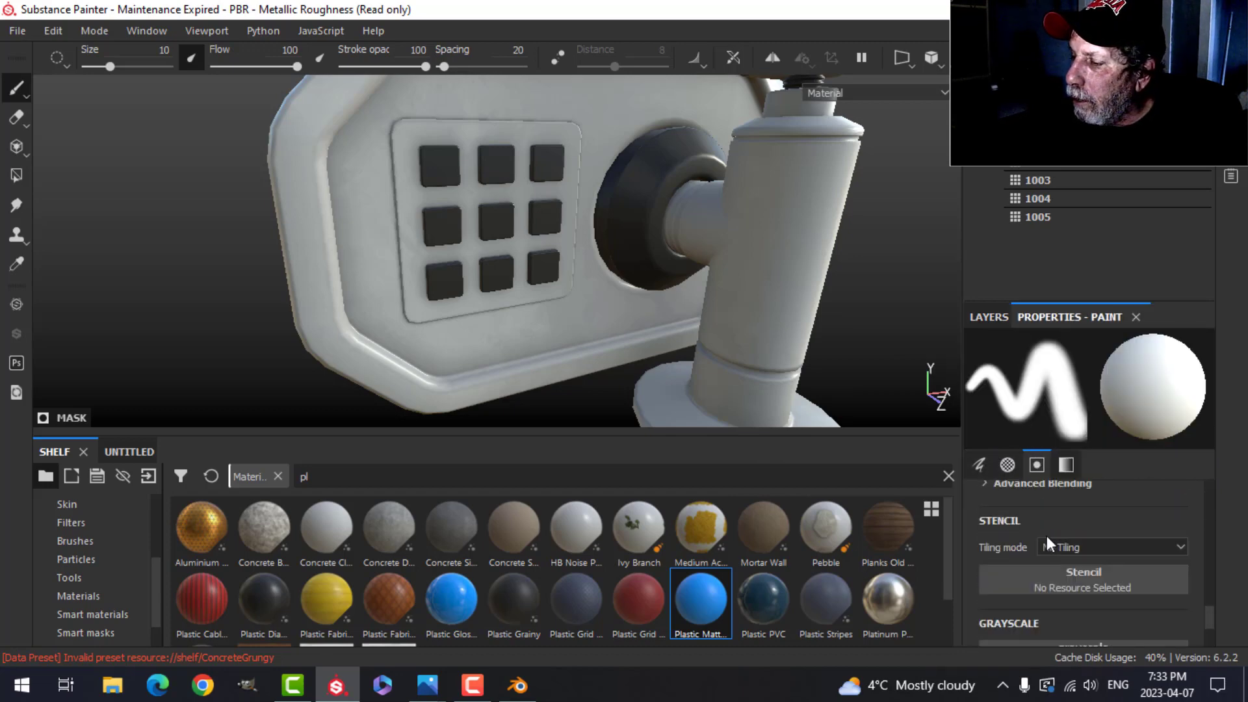
scroll(1047, 536, up, 3)
scroll(1040, 532, up, 13)
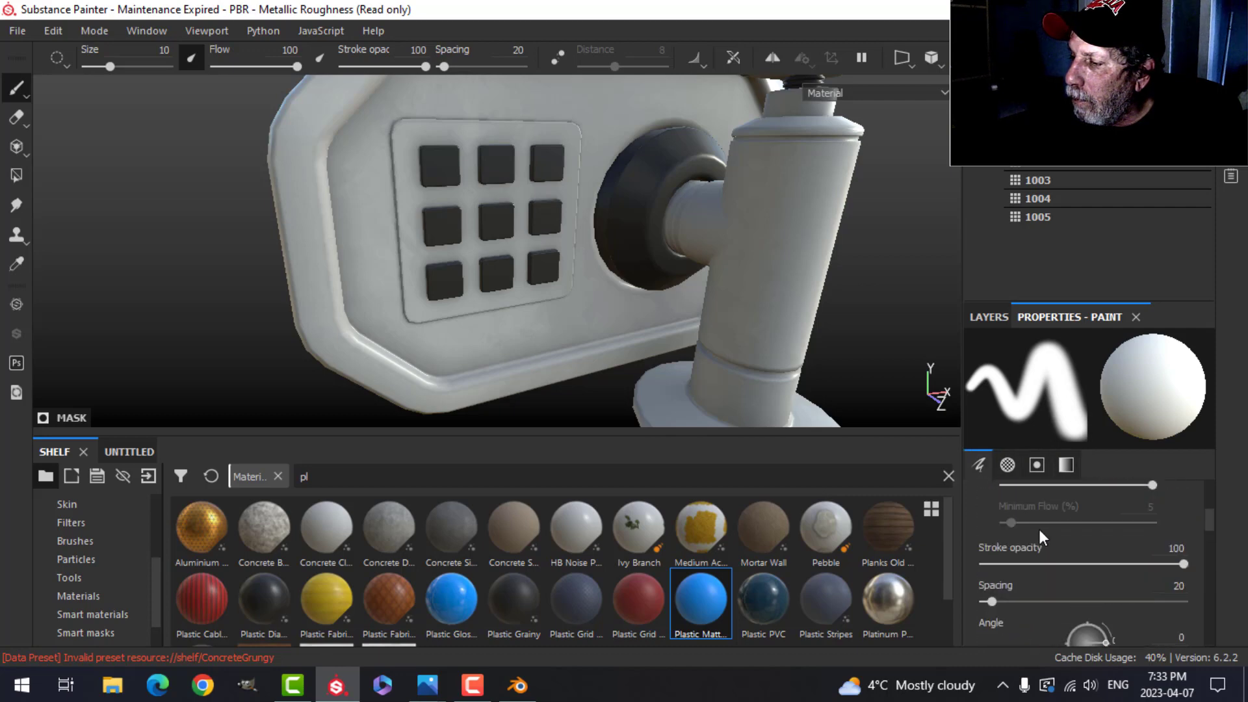
click(991, 317)
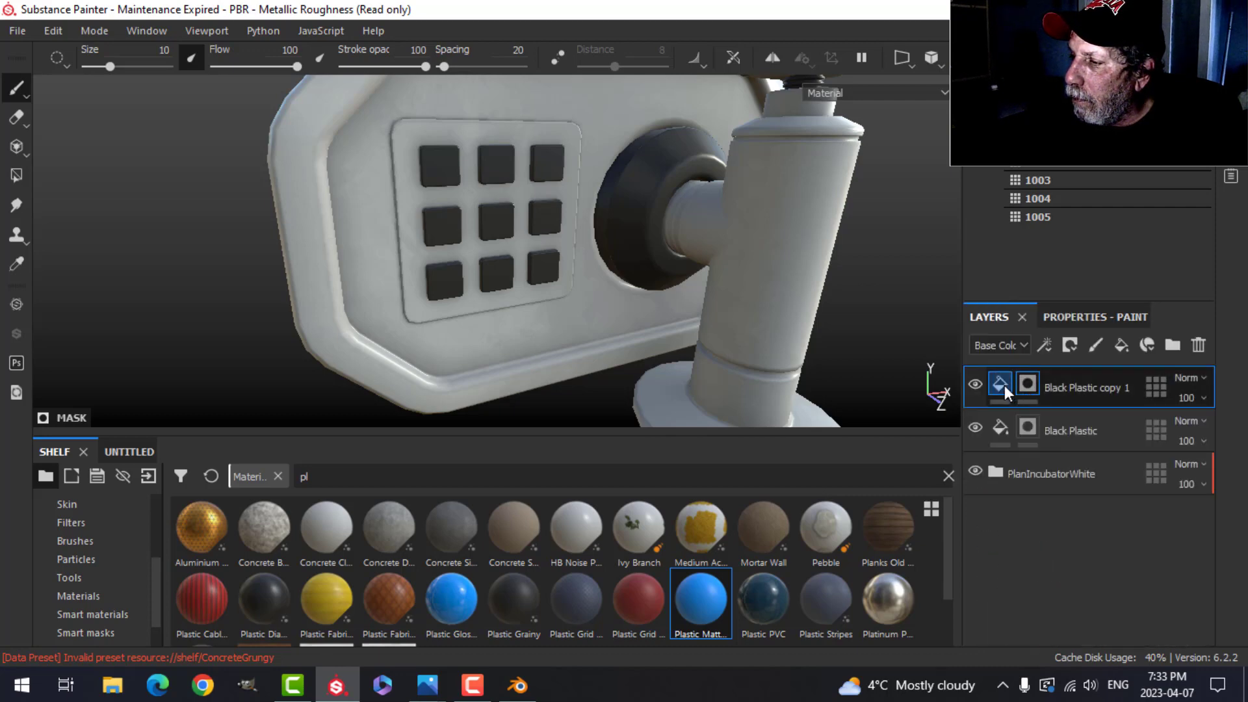
click(1079, 316)
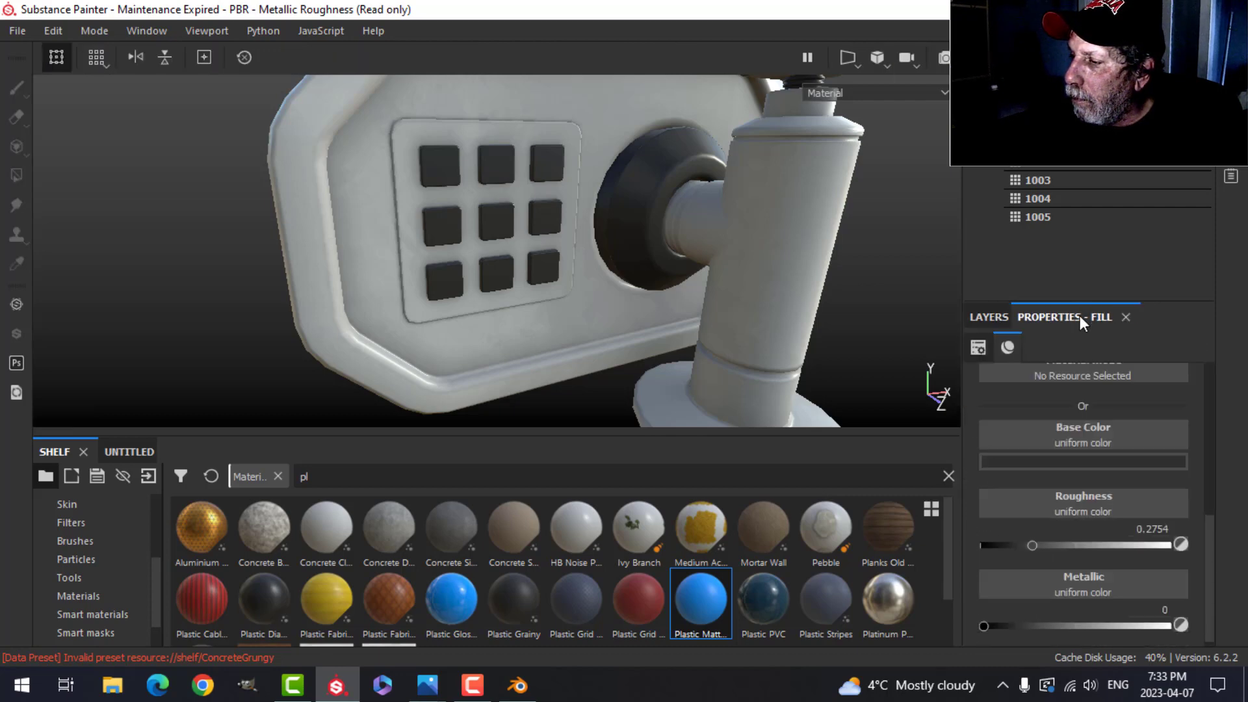
click(1083, 462)
drag(1009, 560, 992, 575)
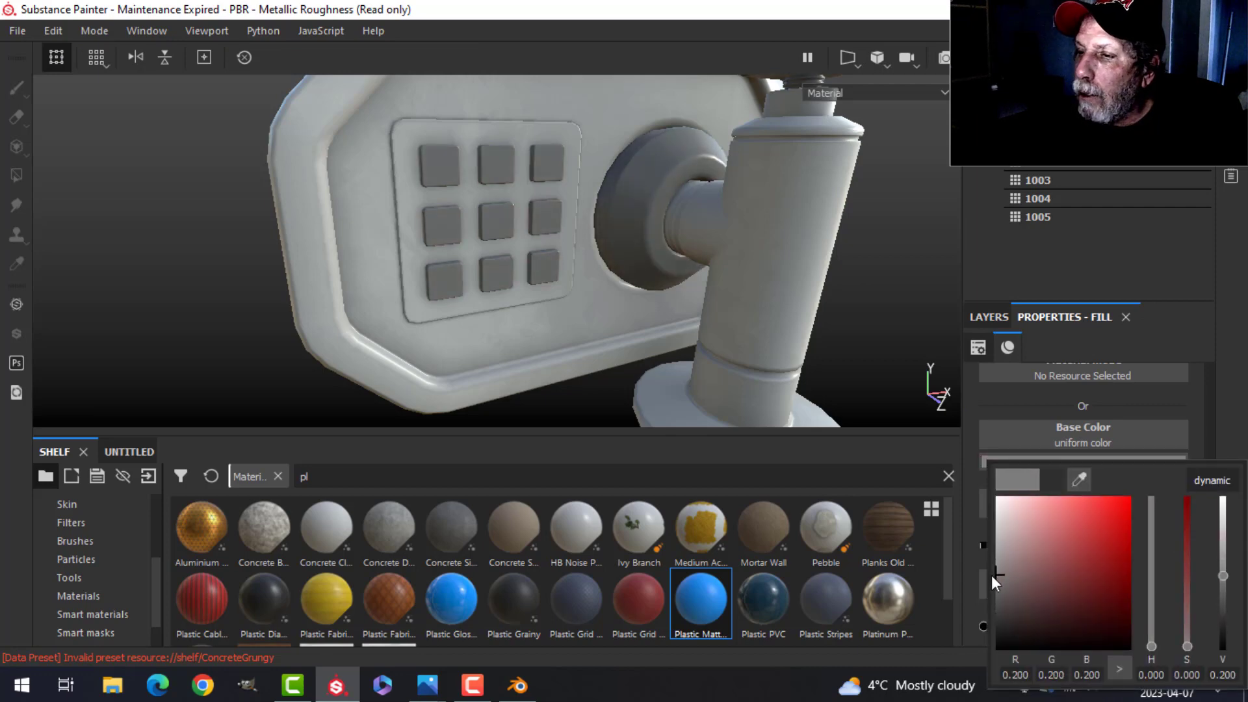
click(1190, 486)
drag(1156, 642, 1152, 627)
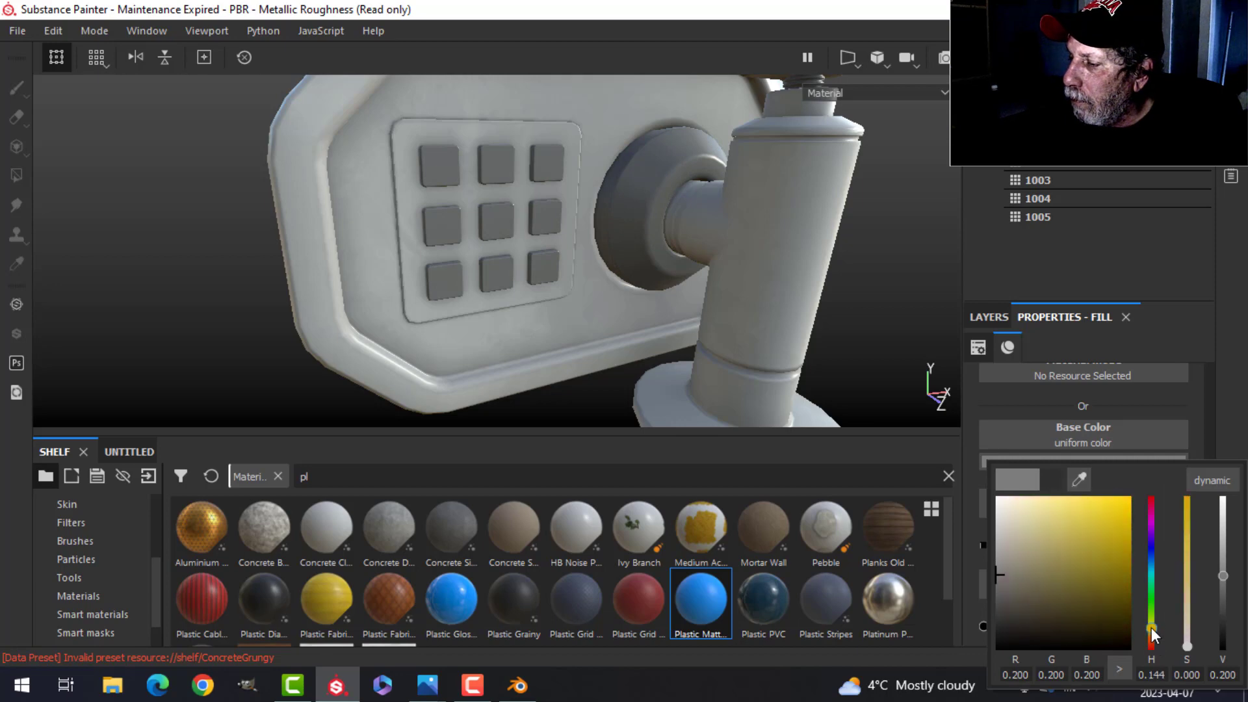
drag(1058, 602, 1036, 526)
click(1237, 272)
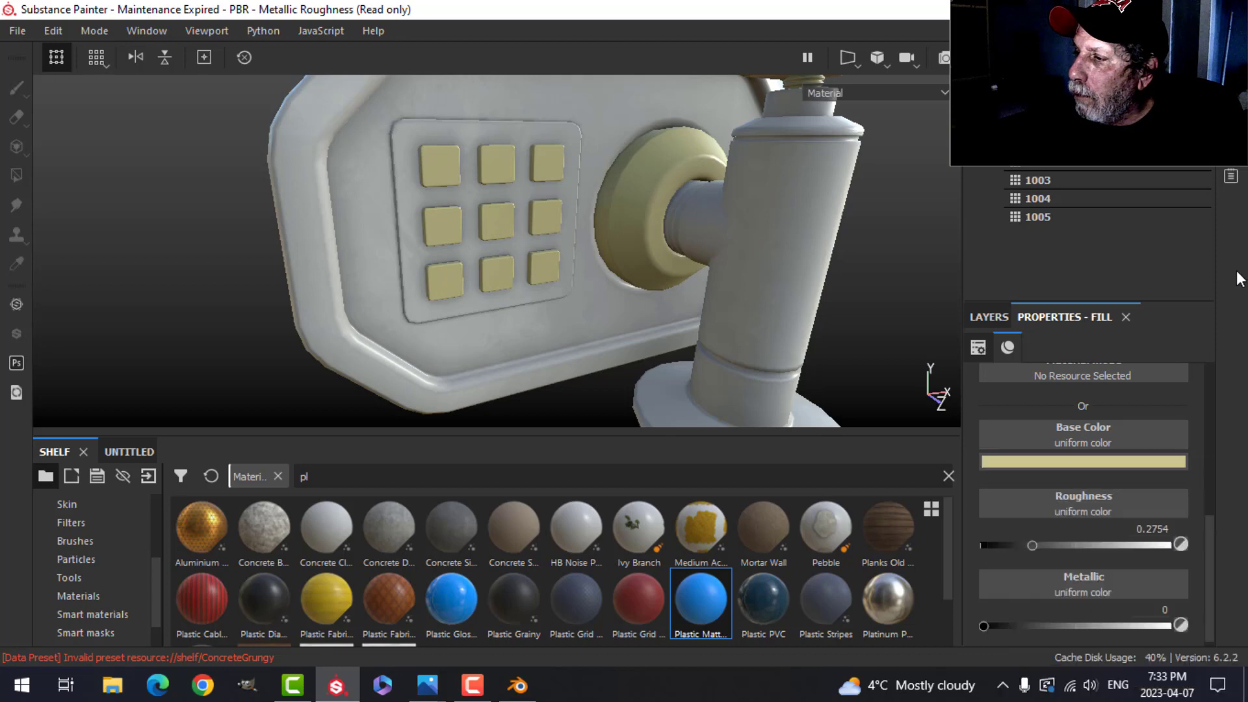
- Clear the mask of the duplicated Black Plastic layer
click(989, 317)
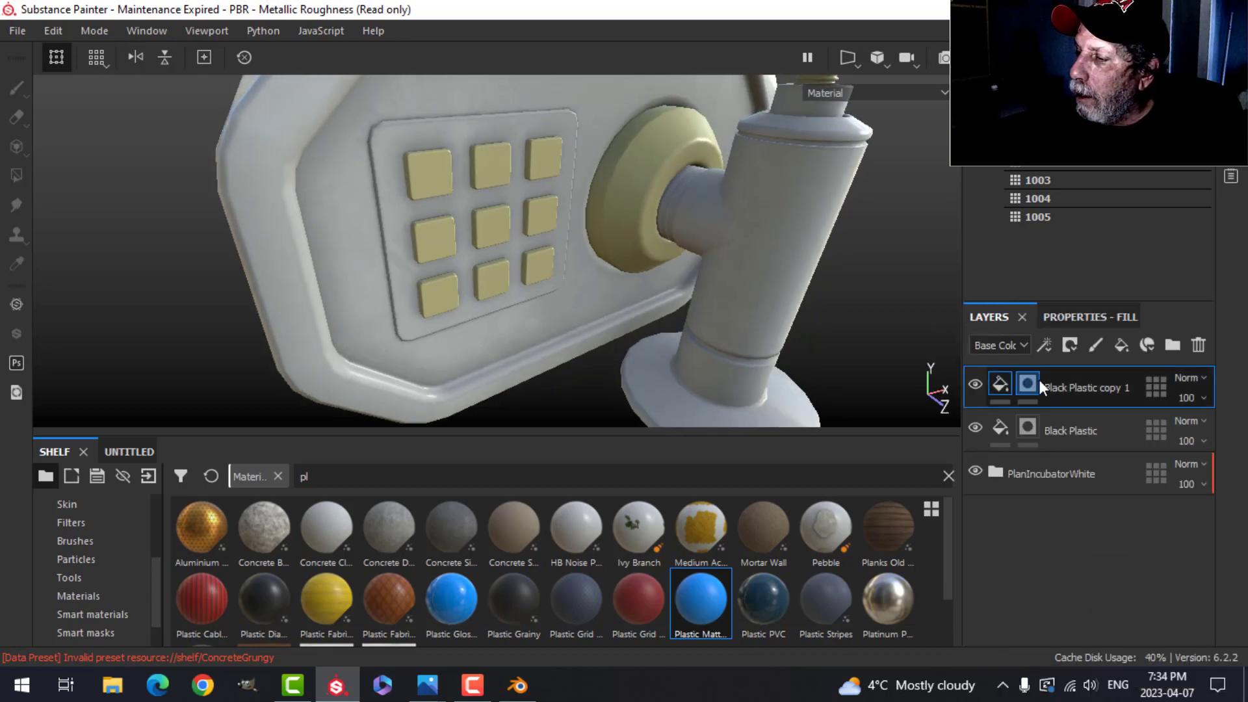
click(1070, 345)
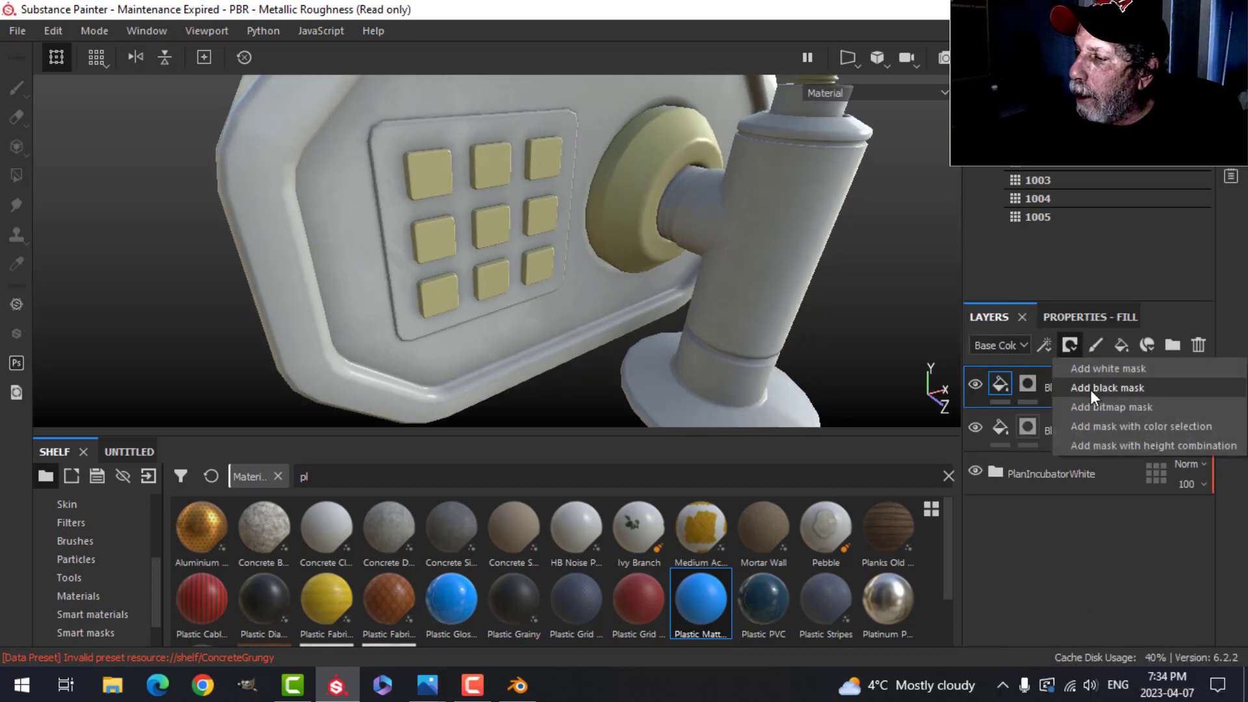
click(1027, 384)
right_click(1027, 385)
click(1046, 111)
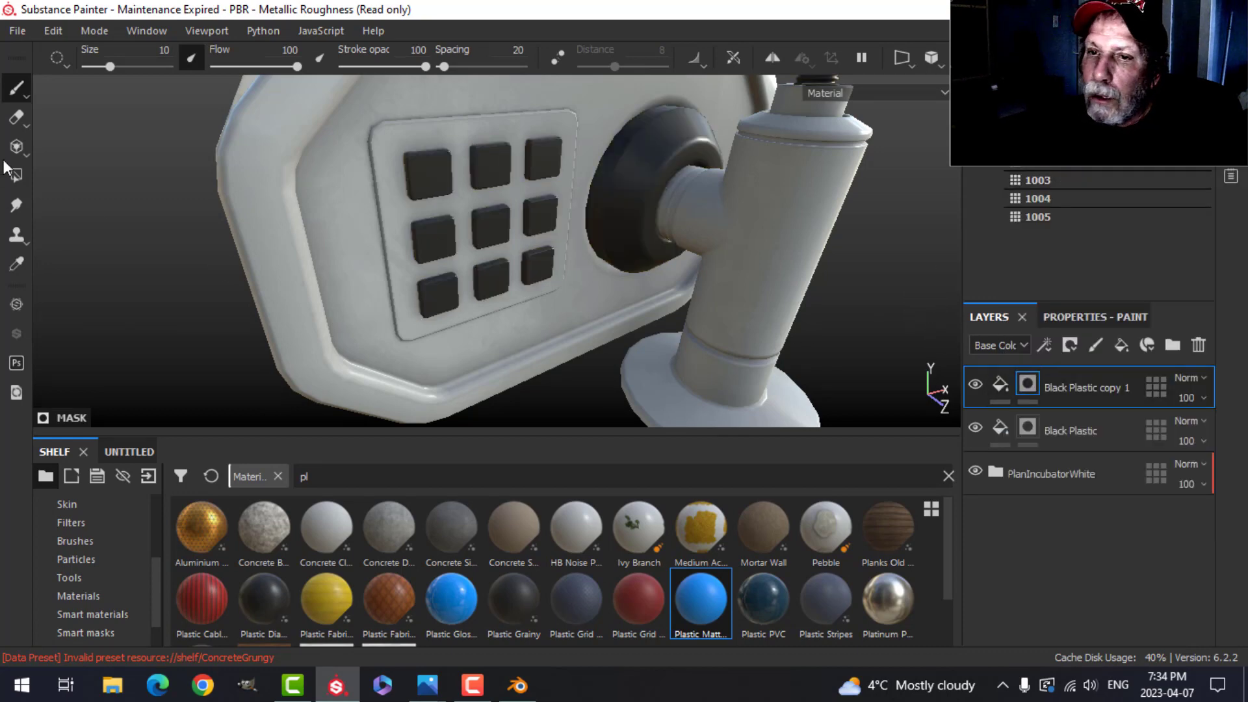
- Set Polygon Fill to UV chunk mode and fill the front faces of the first keypad buttons into the cleared mask, undoing the stray panel fill
click(16, 176)
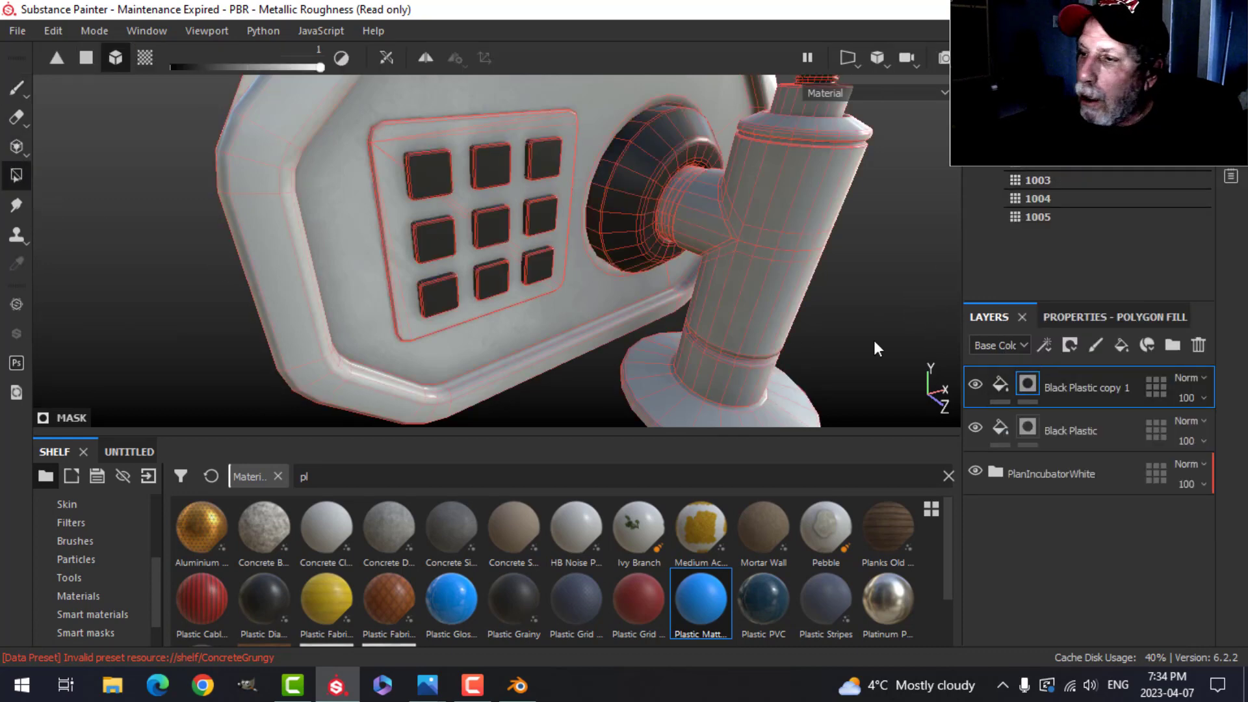
click(1099, 320)
click(1122, 346)
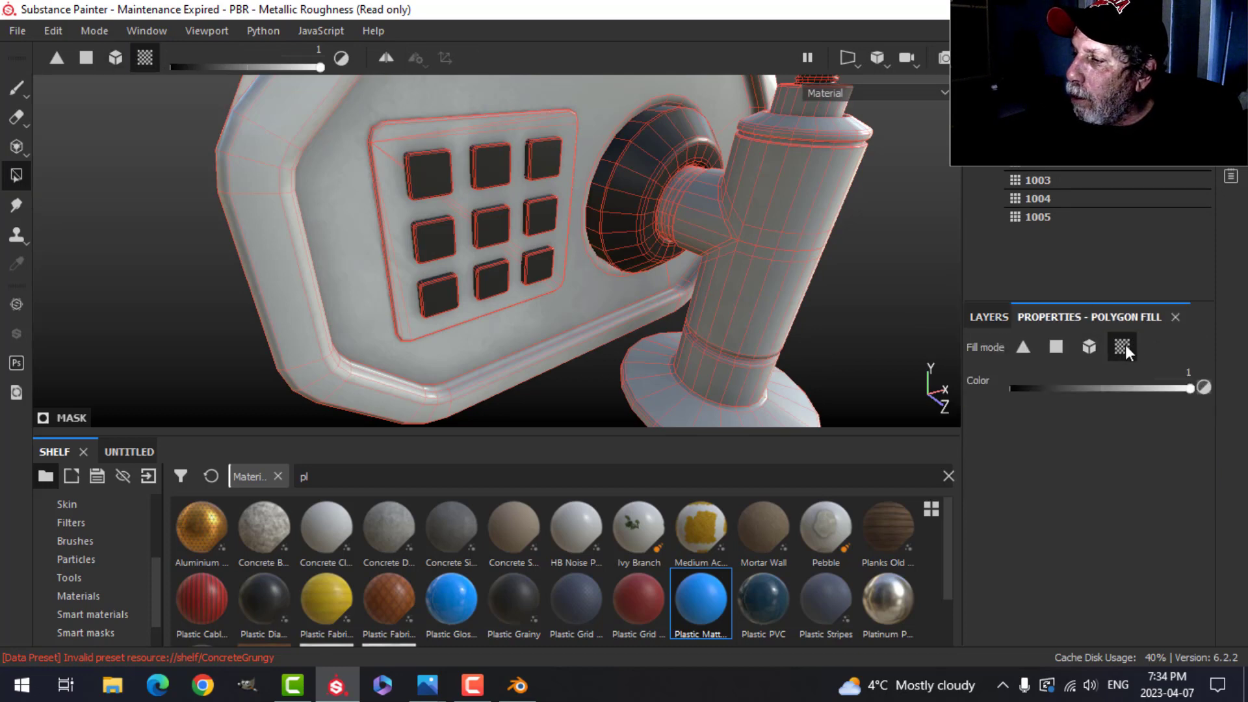
scroll(520, 262, up, 4)
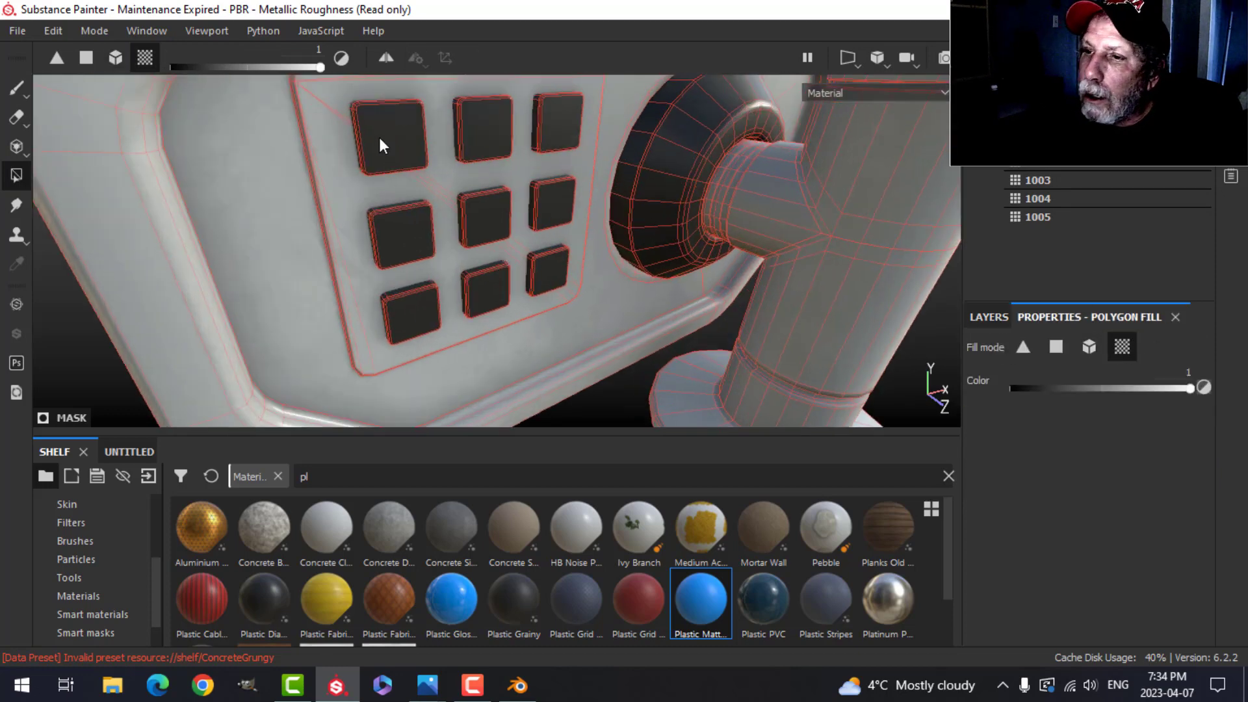
click(380, 138)
click(407, 246)
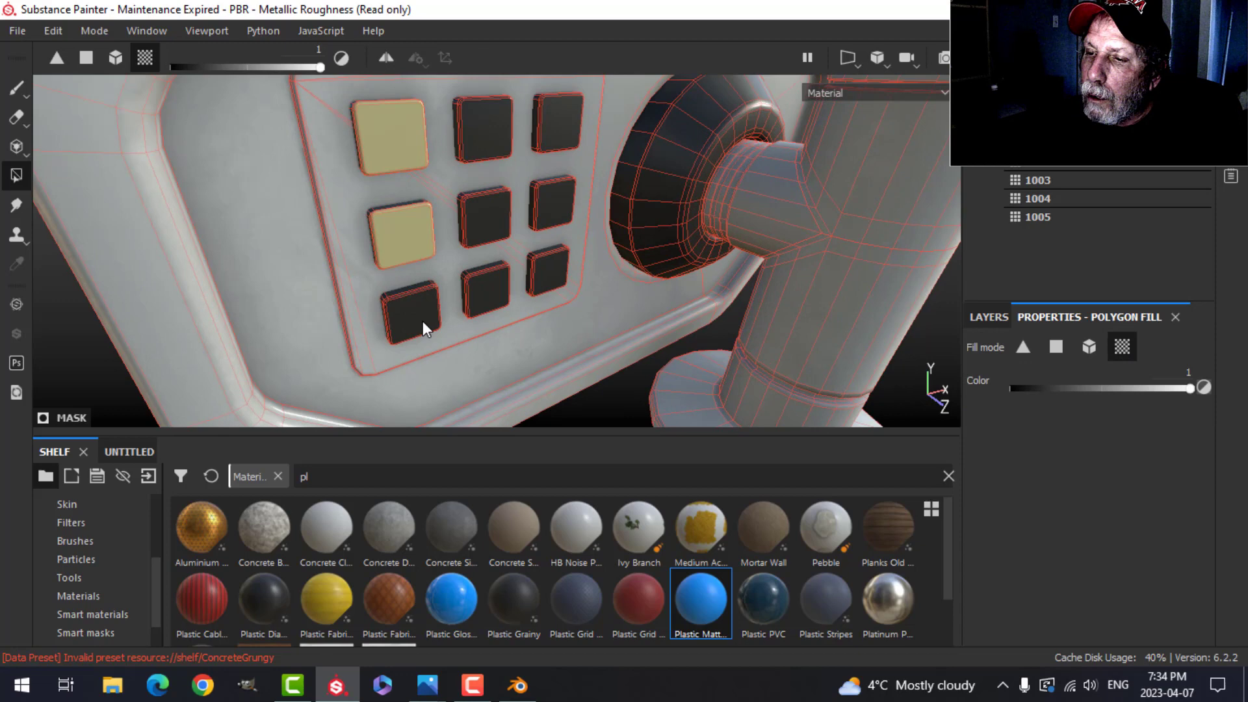
click(484, 294)
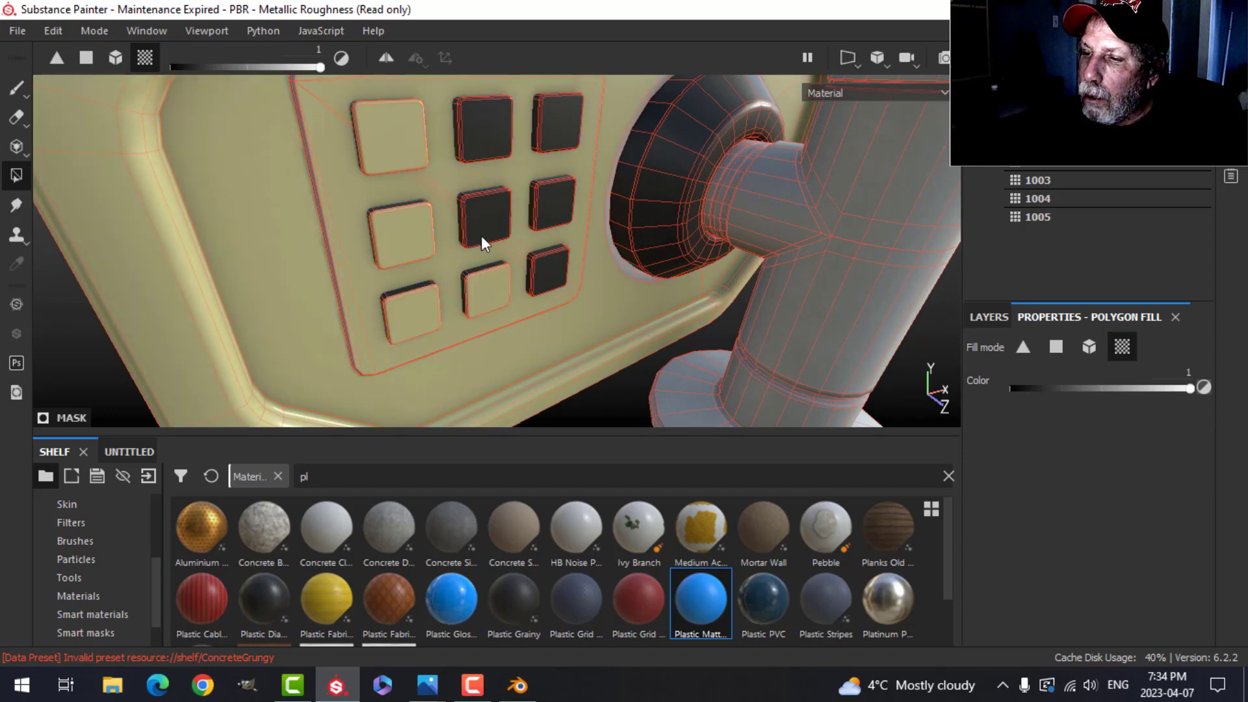
key(ctrl+z)
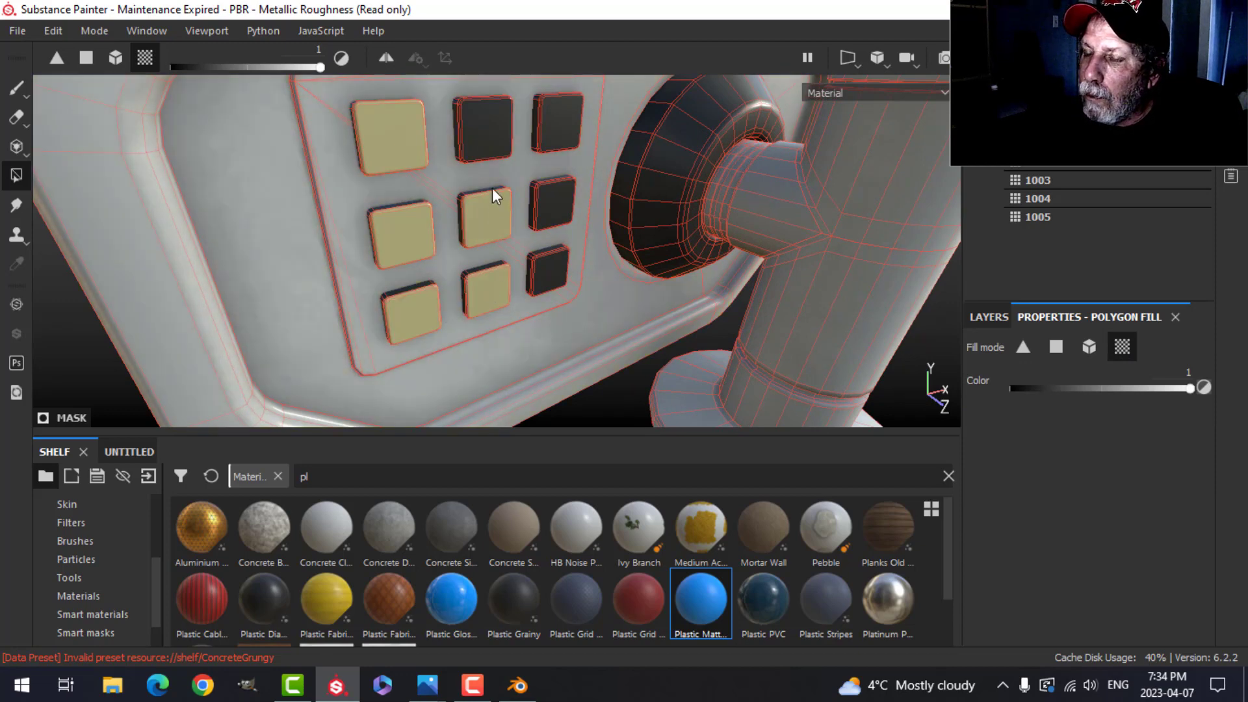
- Fill the front faces of the remaining keypad buttons into the pale yellow layer's mask, leaving out their sides
scroll(493, 188, up, 5)
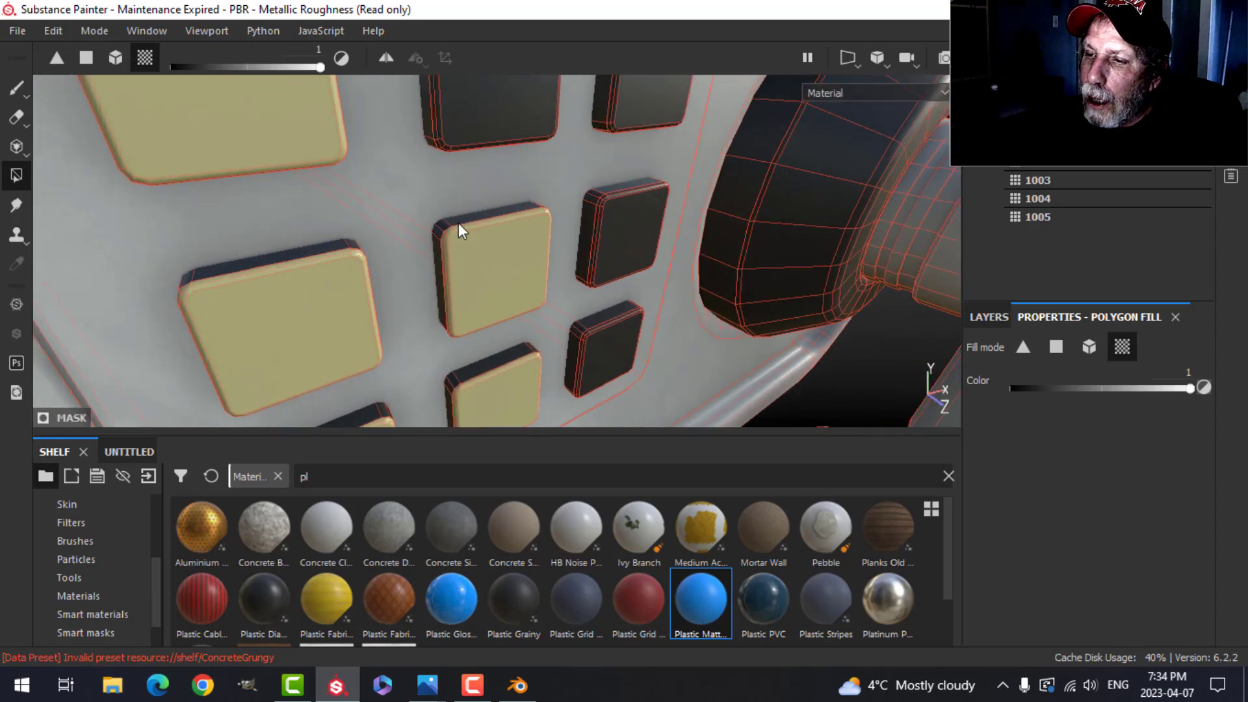
scroll(459, 253, up, 3)
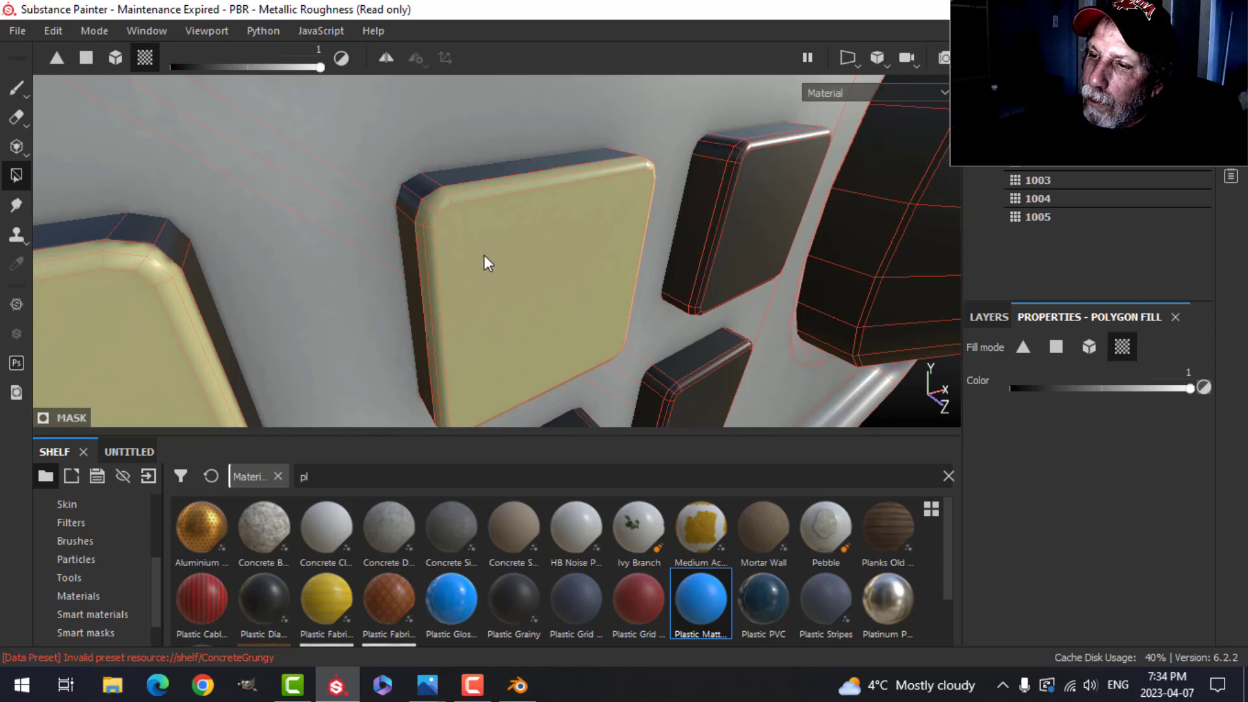
click(741, 254)
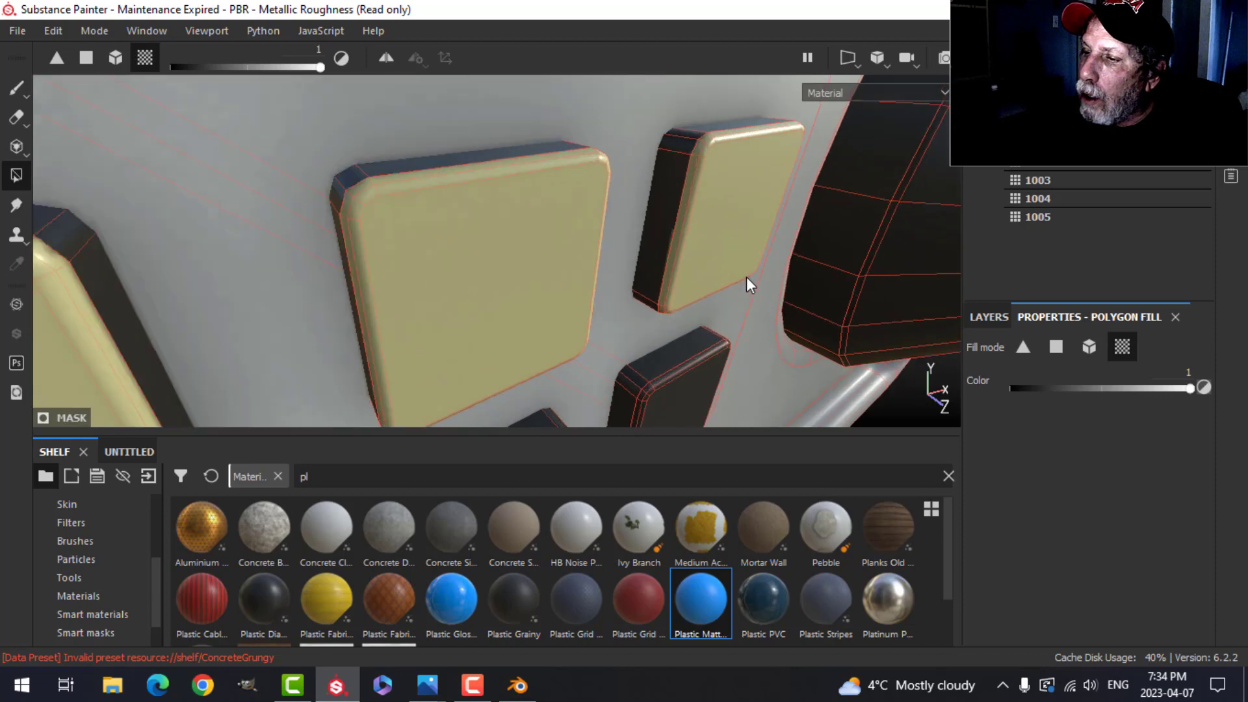
scroll(741, 299, down, 2)
alt+drag(678, 325, 629, 177)
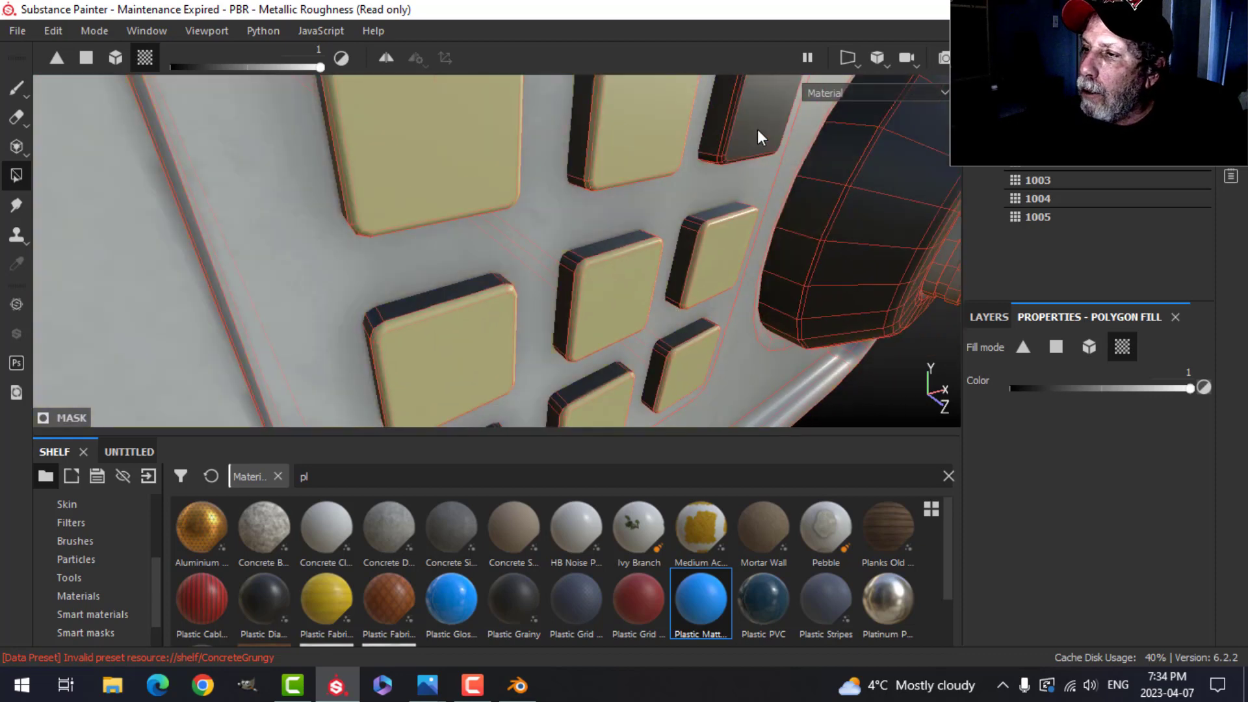
click(758, 128)
- Tone the keypad buttons' base colour down to a muted beige (H 0.144, S 0.282, V 0.502)
alt+drag(750, 161, 591, 438)
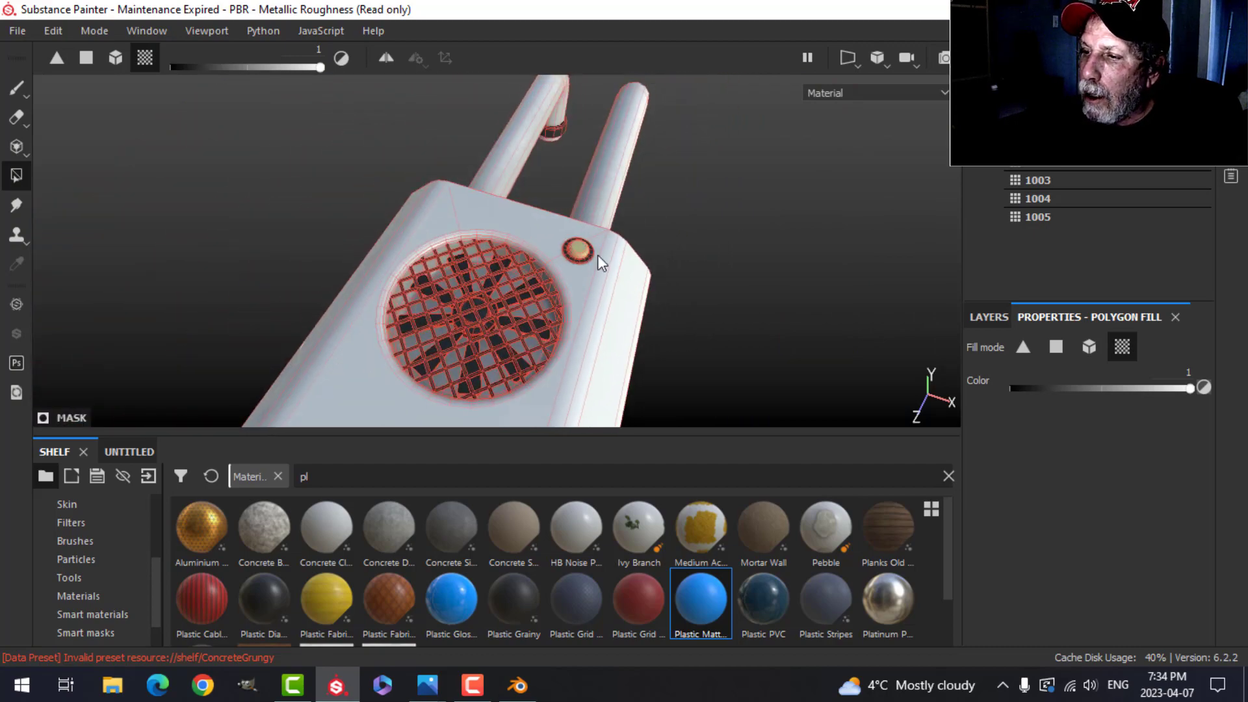
alt+drag(598, 255, 728, 311)
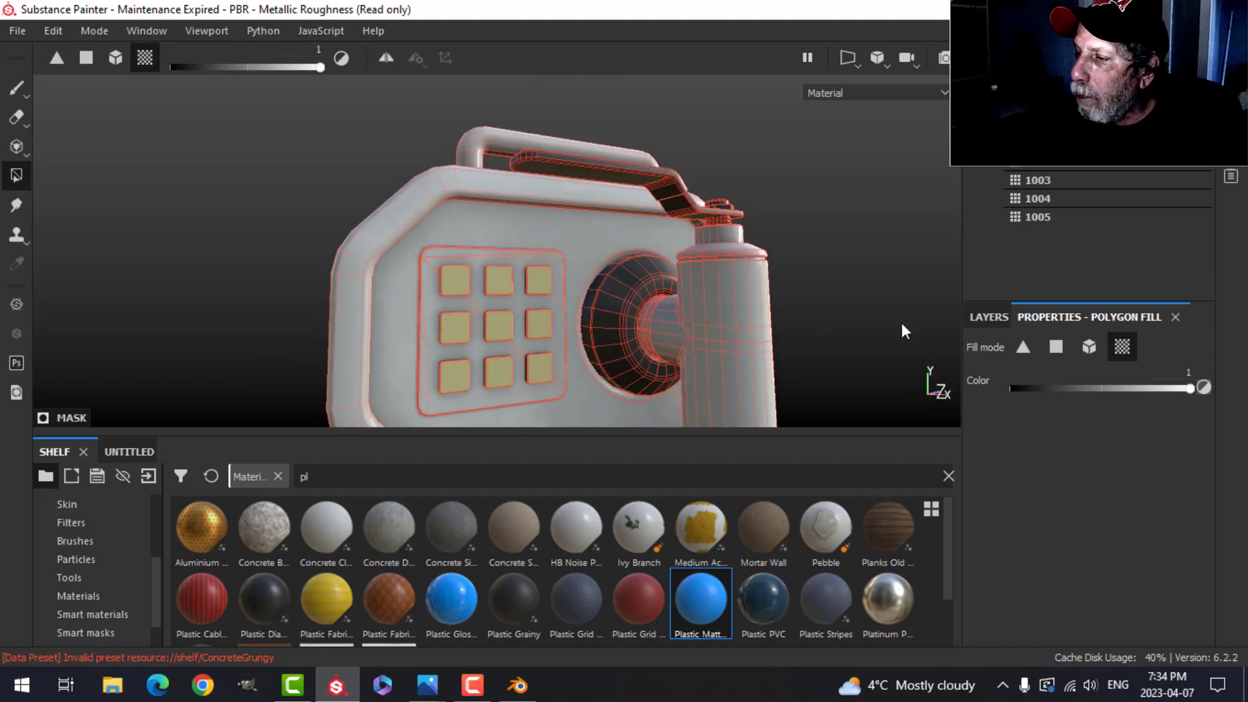
click(974, 316)
click(1019, 382)
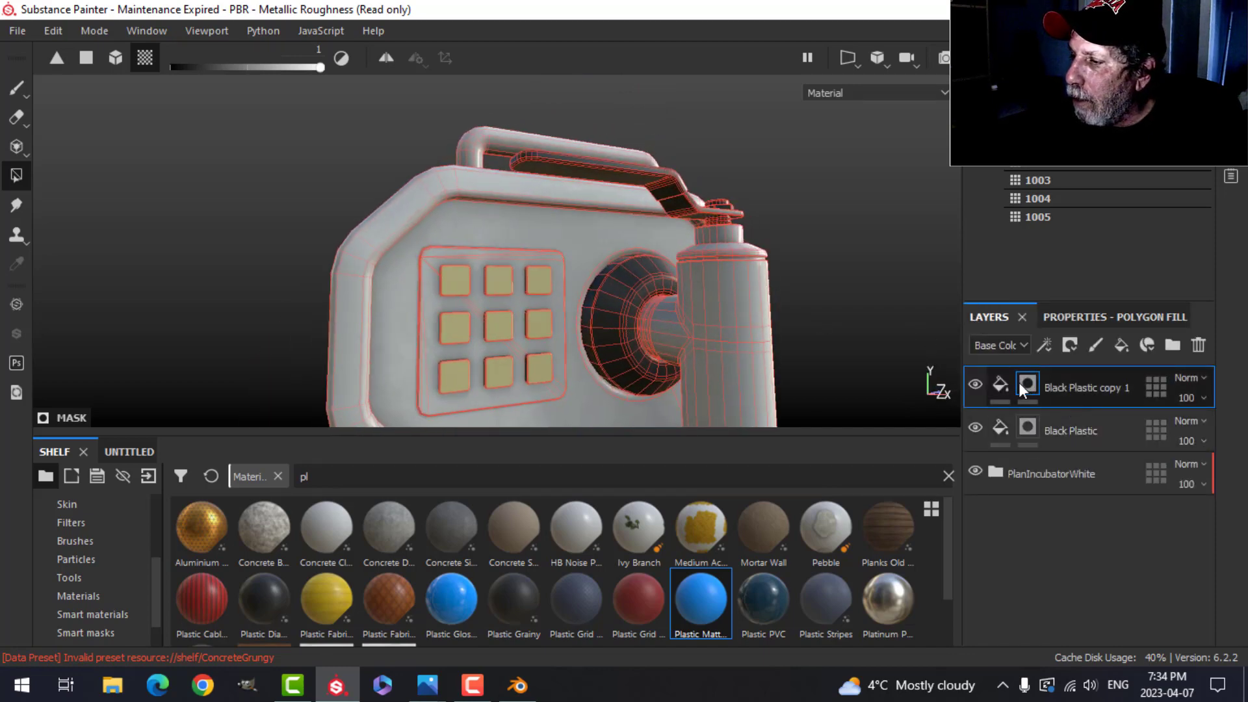
click(1076, 317)
click(1070, 462)
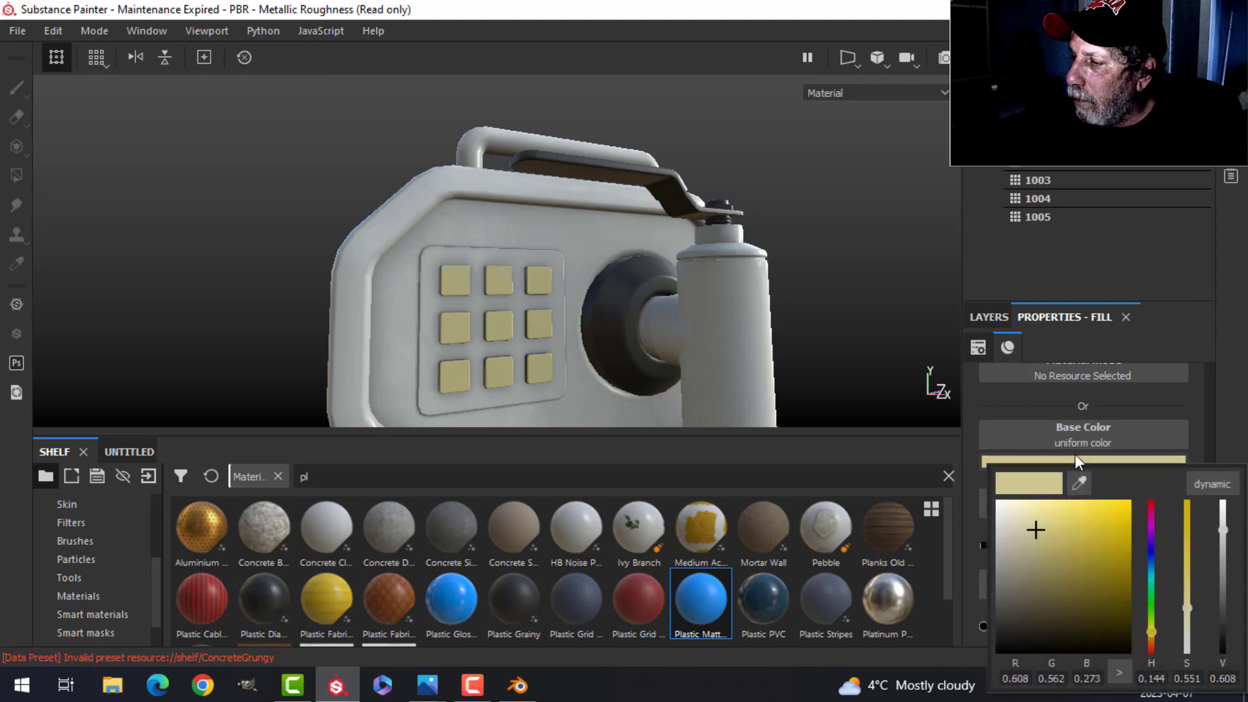
click(1014, 540)
click(835, 212)
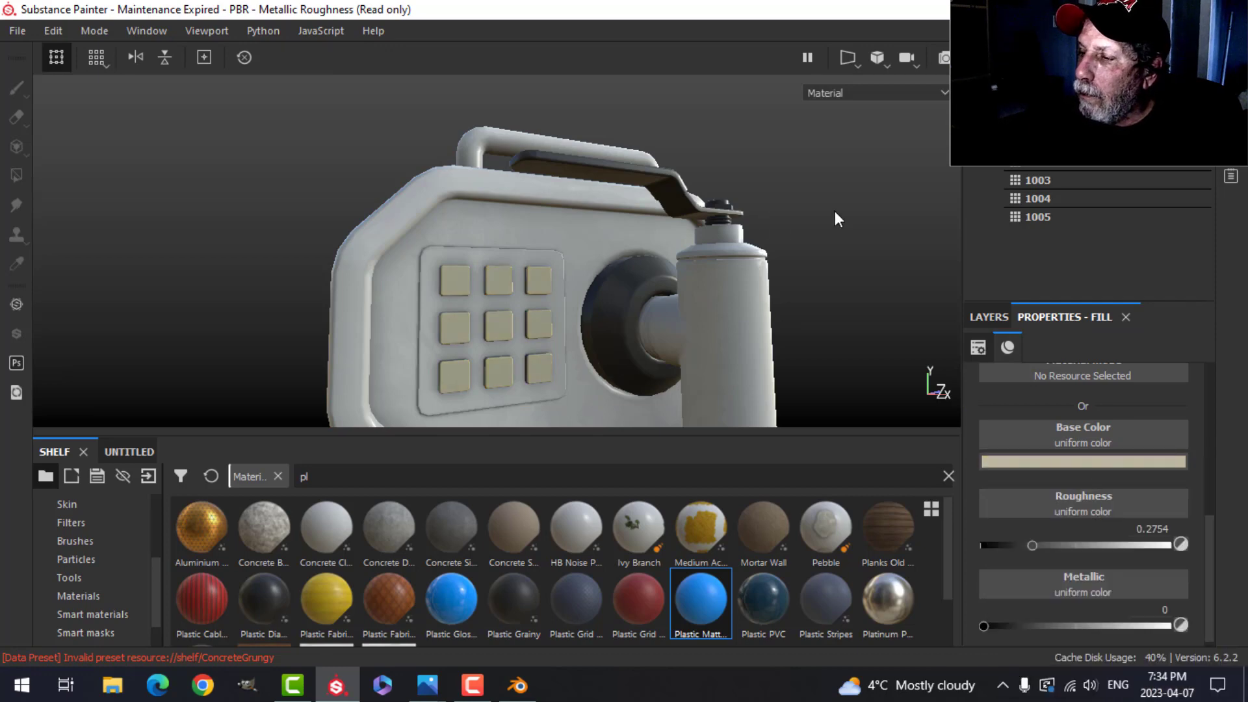
- Rename the keypad buttons' fill layer to "Beige Btns"
alt+drag(849, 249, 723, 326)
scroll(723, 326, up, 2)
alt+middle_drag(724, 326, 595, 291)
scroll(596, 291, up, 3)
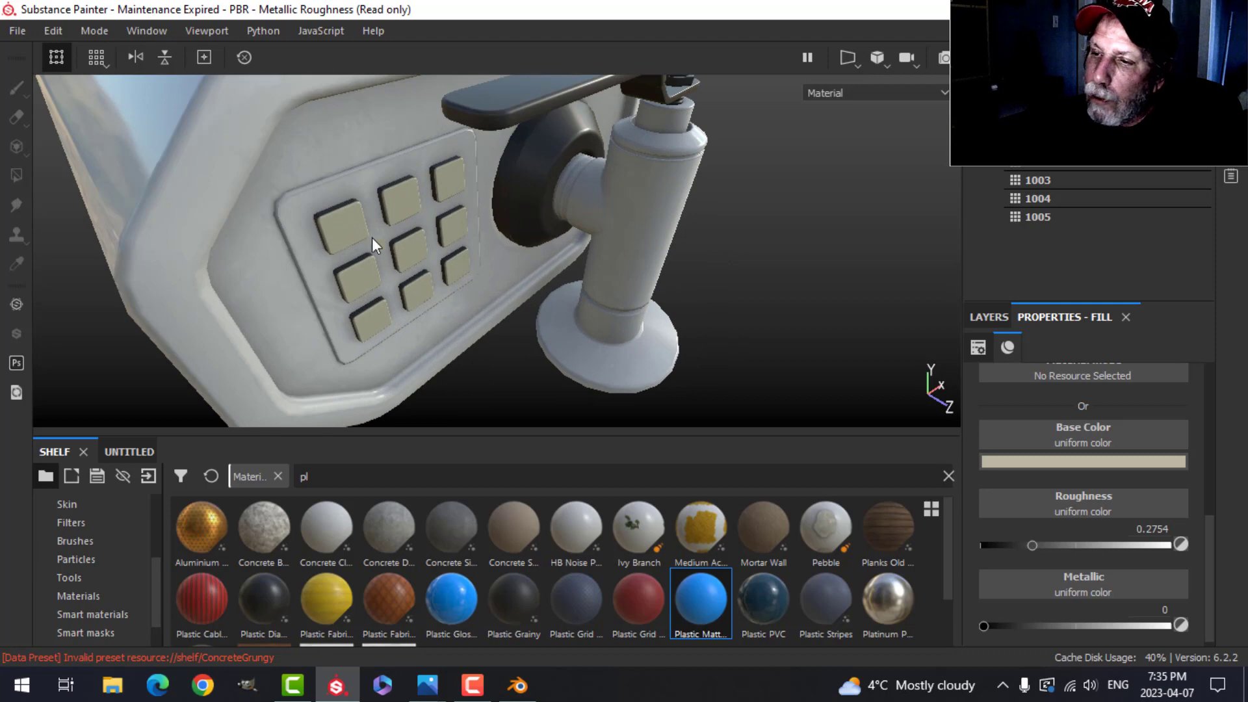
alt+drag(619, 332, 715, 376)
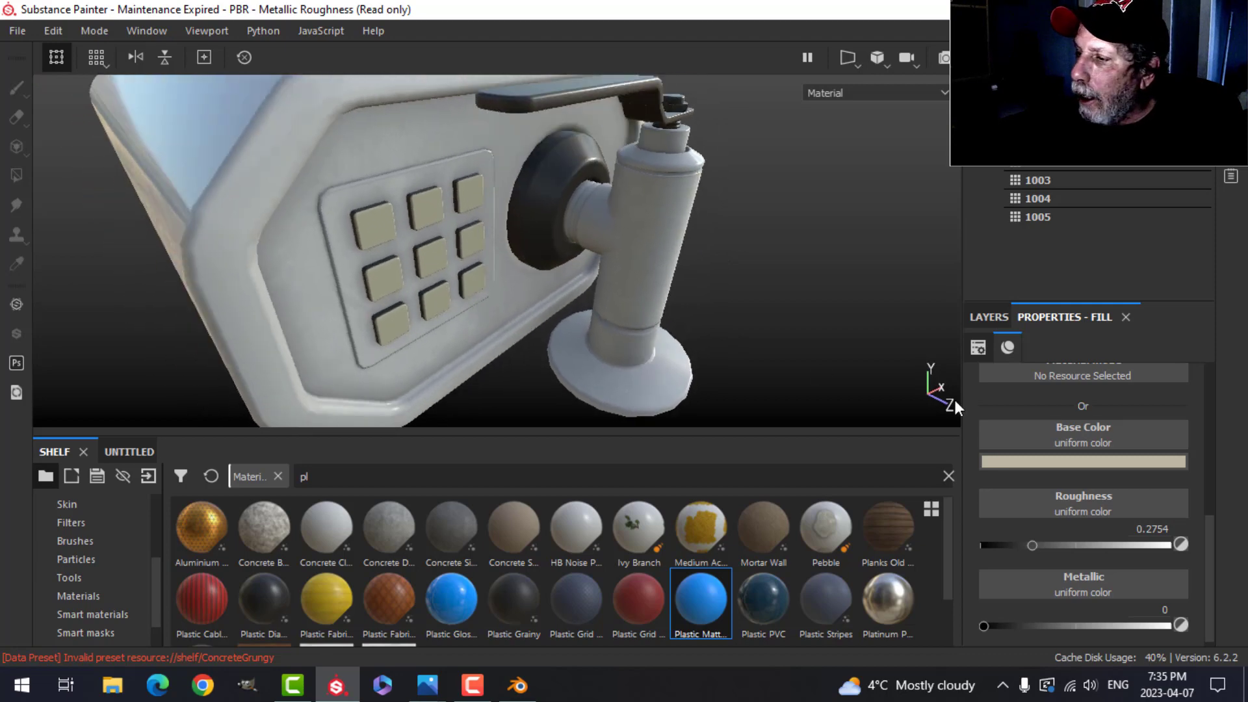
click(989, 317)
double_click(1074, 388)
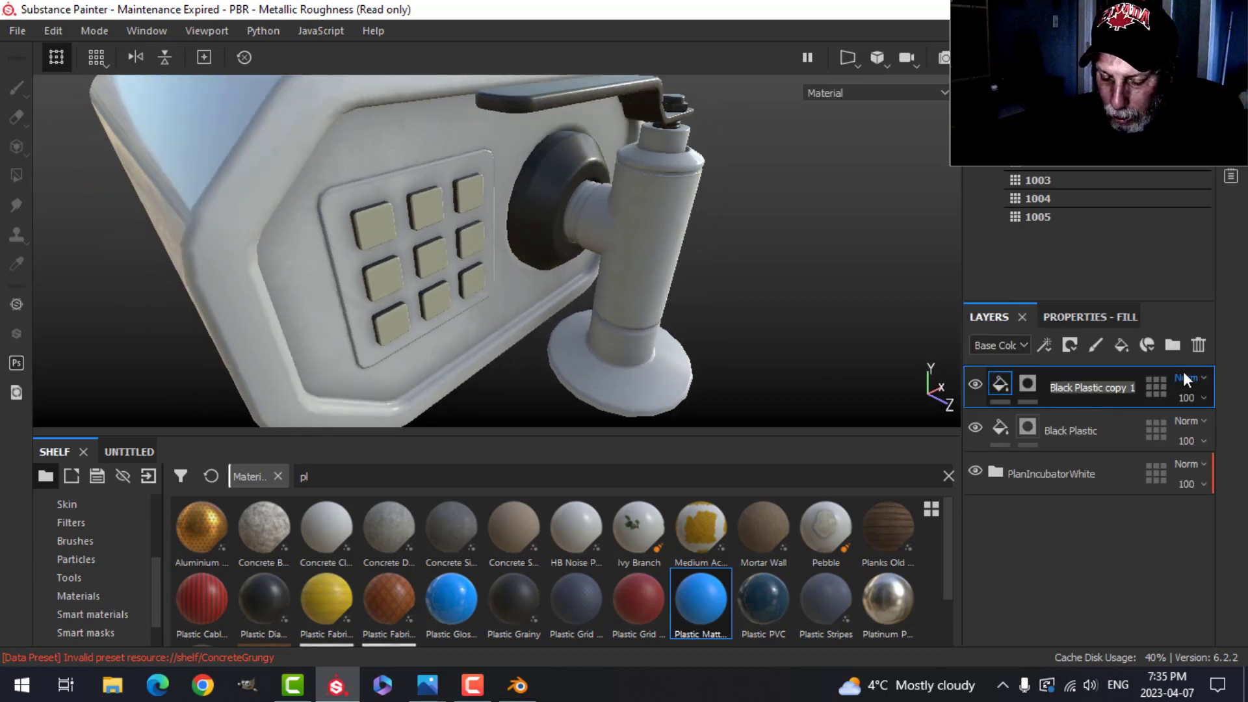
text(Begin)
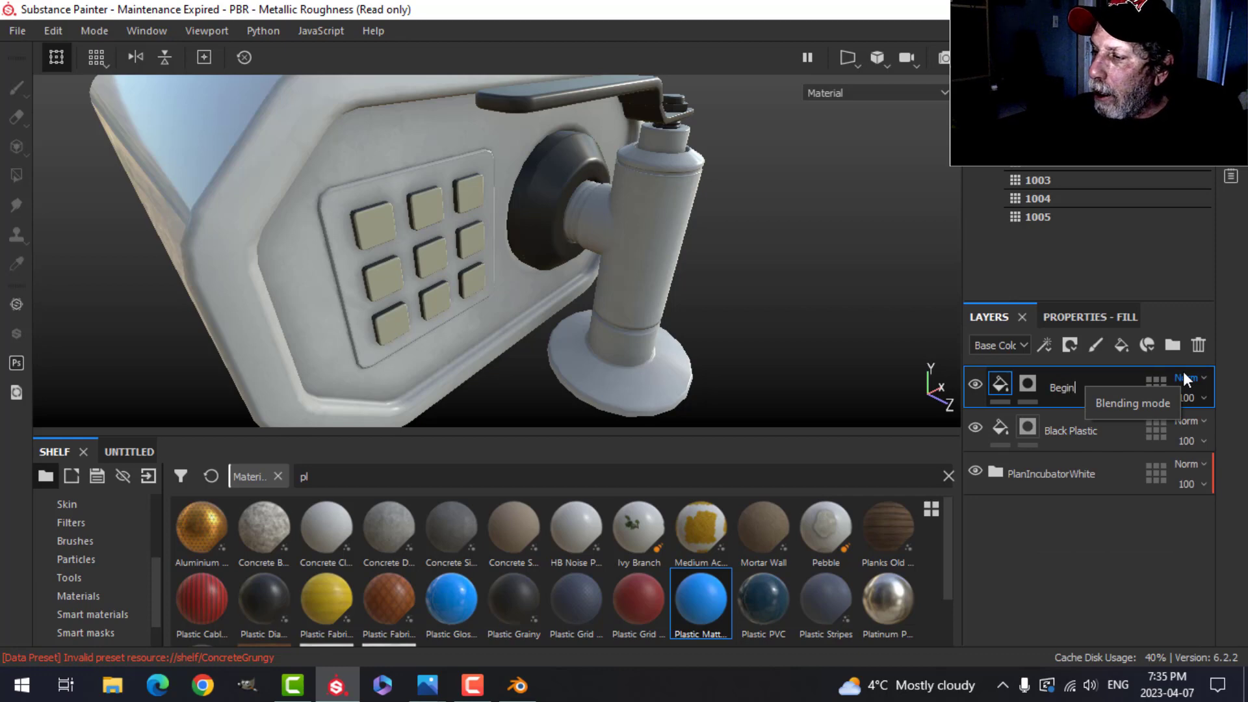
key(BackSpace)
key(BackSpace)
text(Butt)
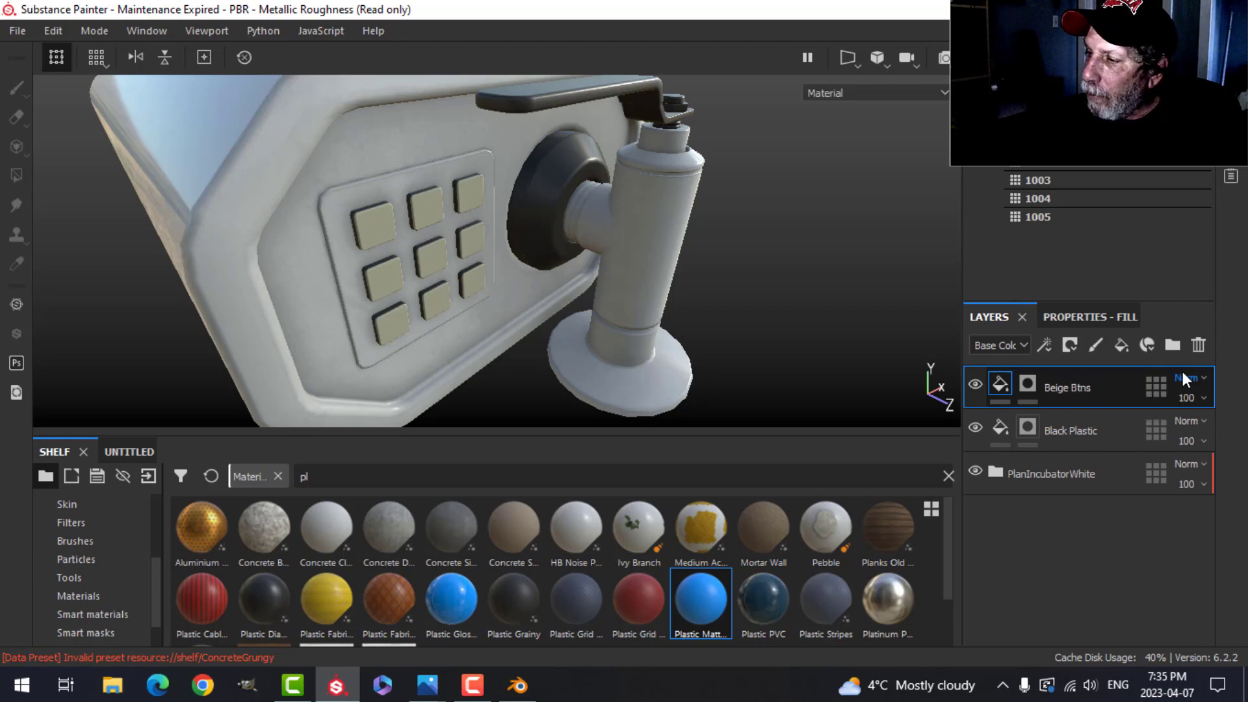
- Duplicate the Beige Btns layer and clear the mask of the copy
right_click(1051, 384)
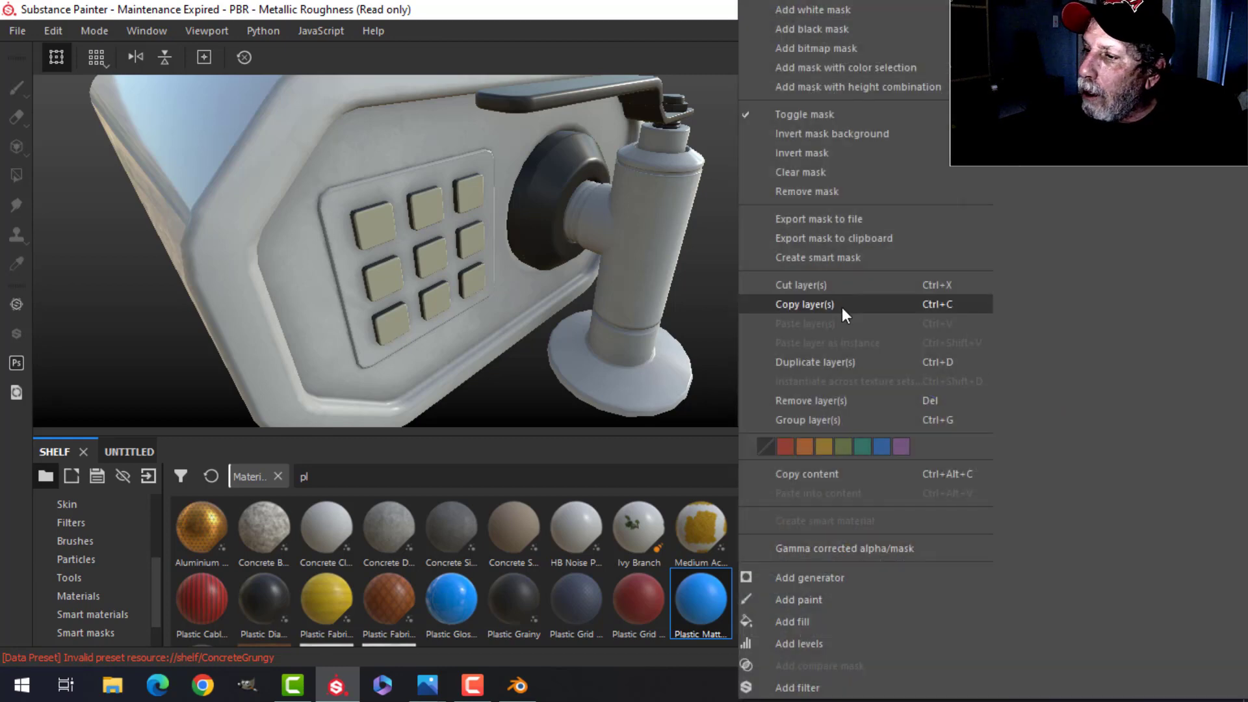
click(829, 362)
click(1035, 388)
right_click(1036, 388)
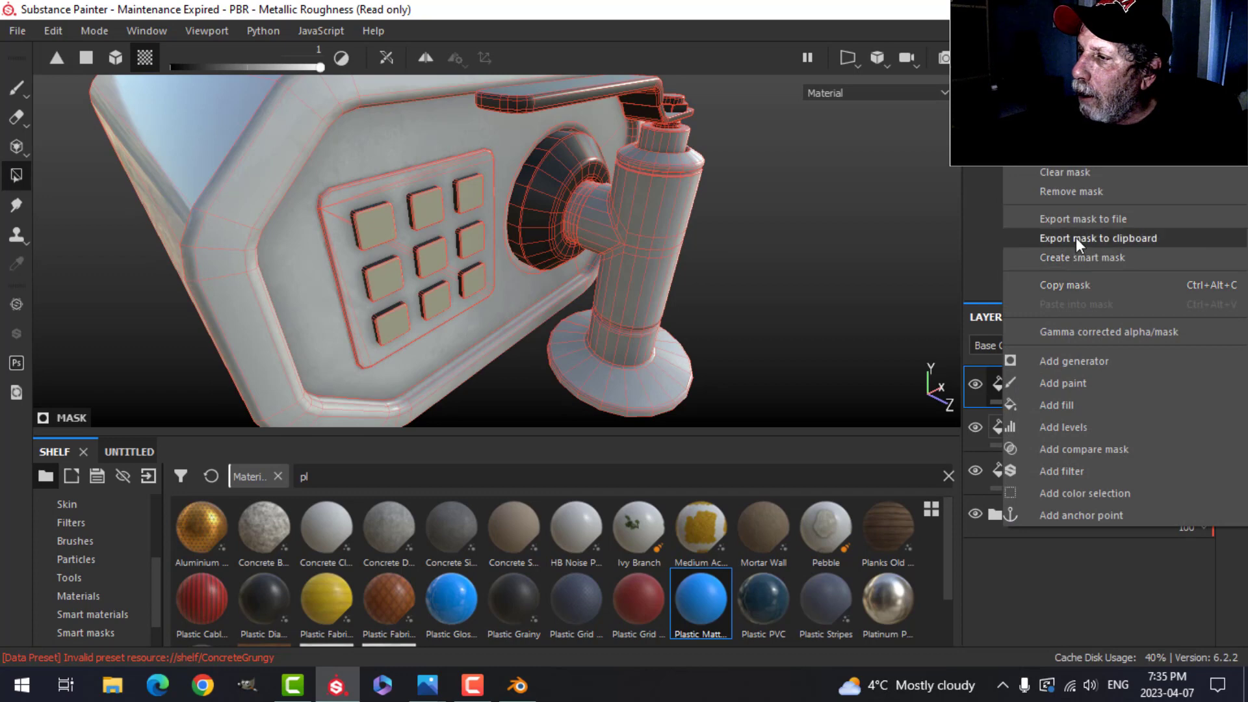
click(1074, 171)
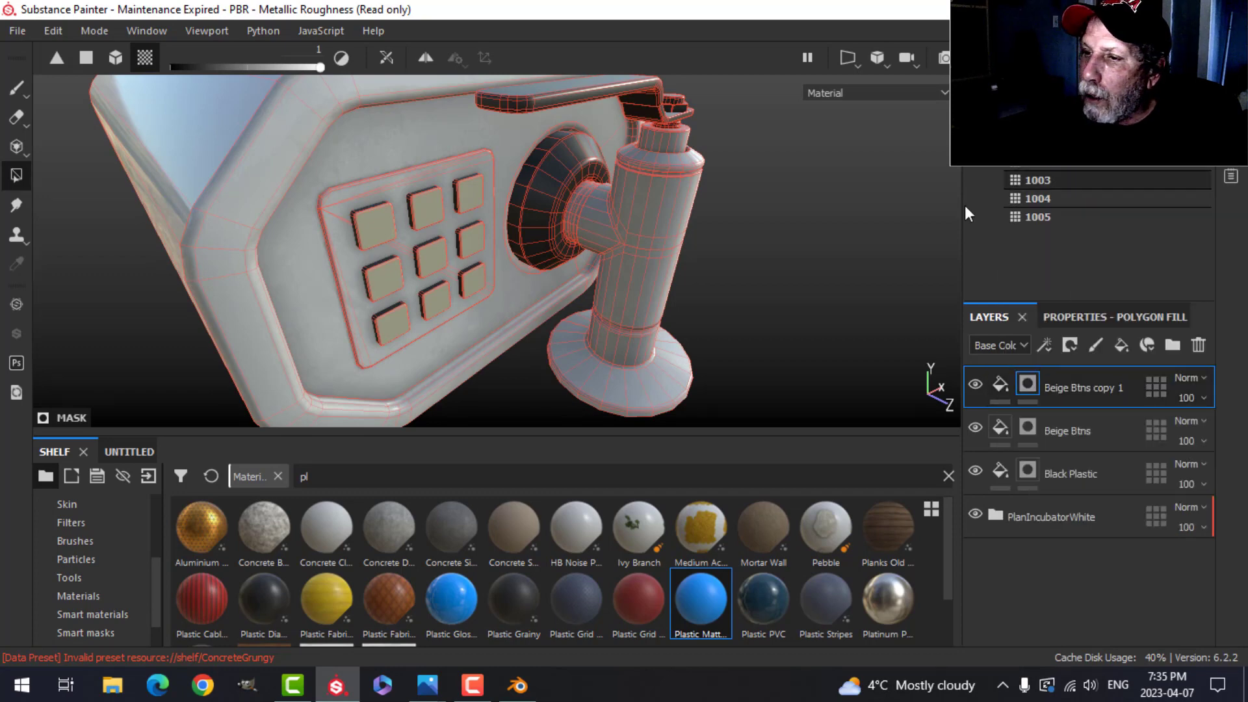
- Set the base colour of the duplicated Beige Btns fill layer to a medium green
click(1000, 384)
click(1095, 314)
click(1062, 462)
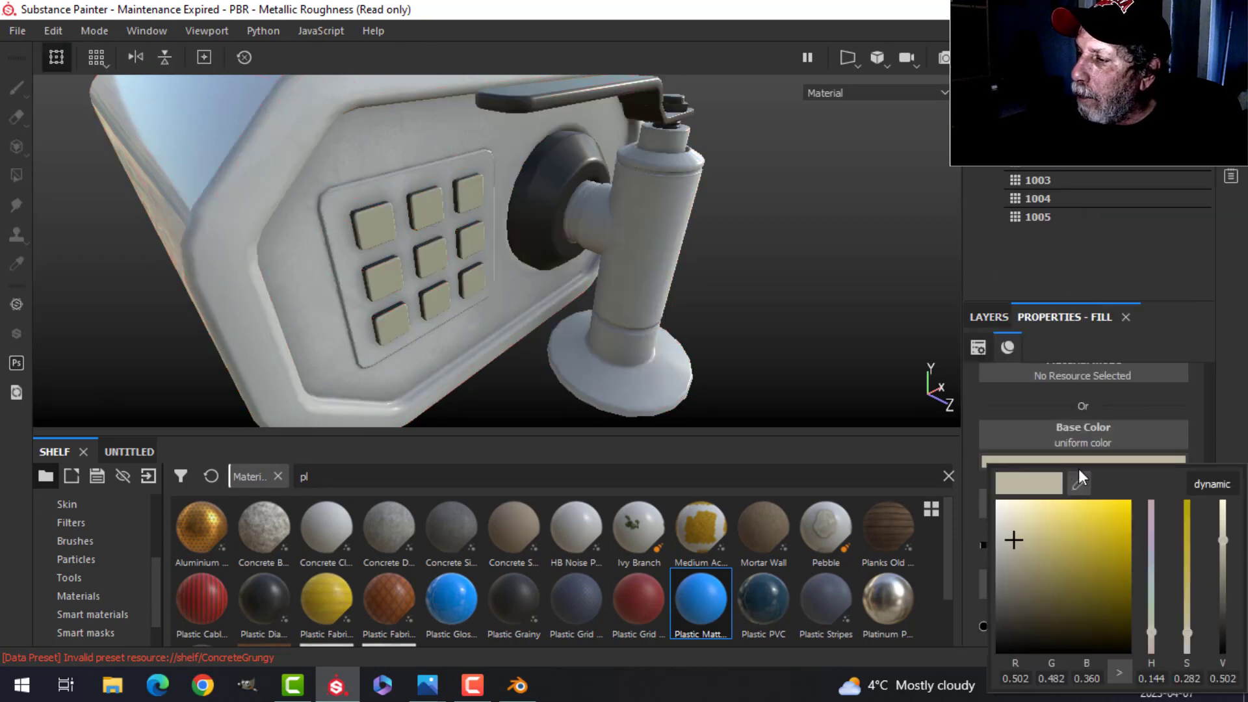
click(1203, 494)
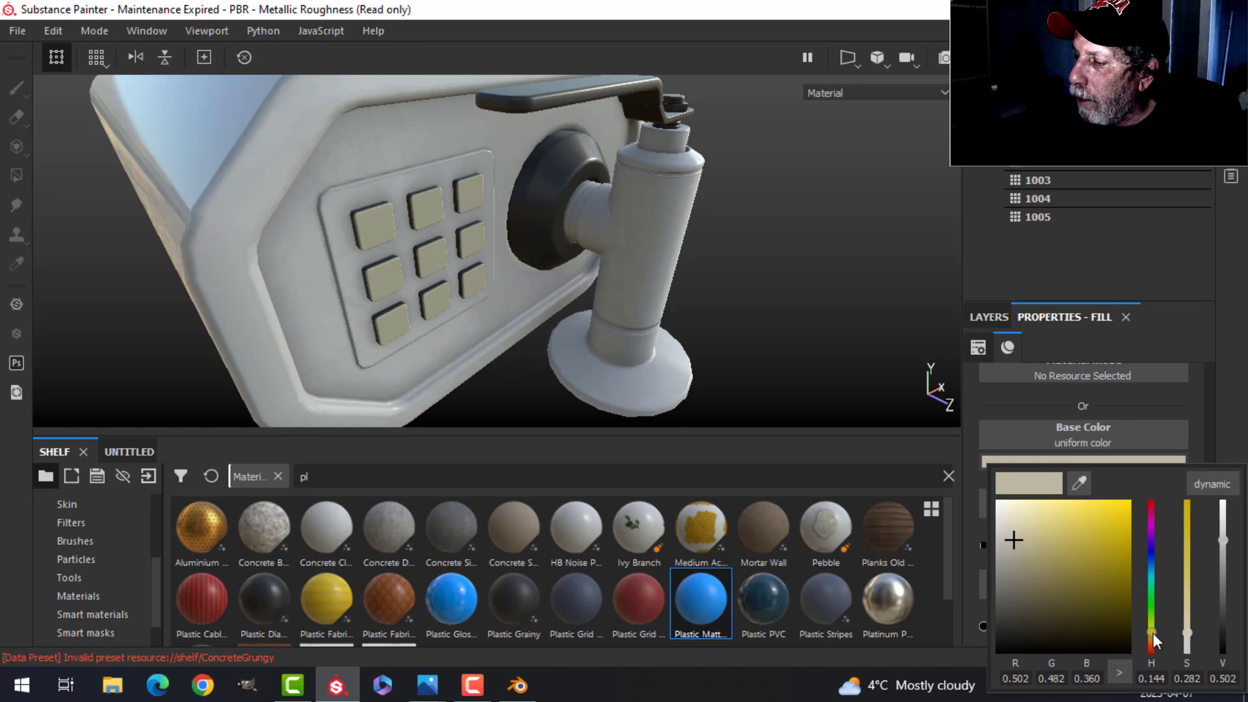
drag(1153, 633, 1151, 611)
drag(1072, 553, 1082, 555)
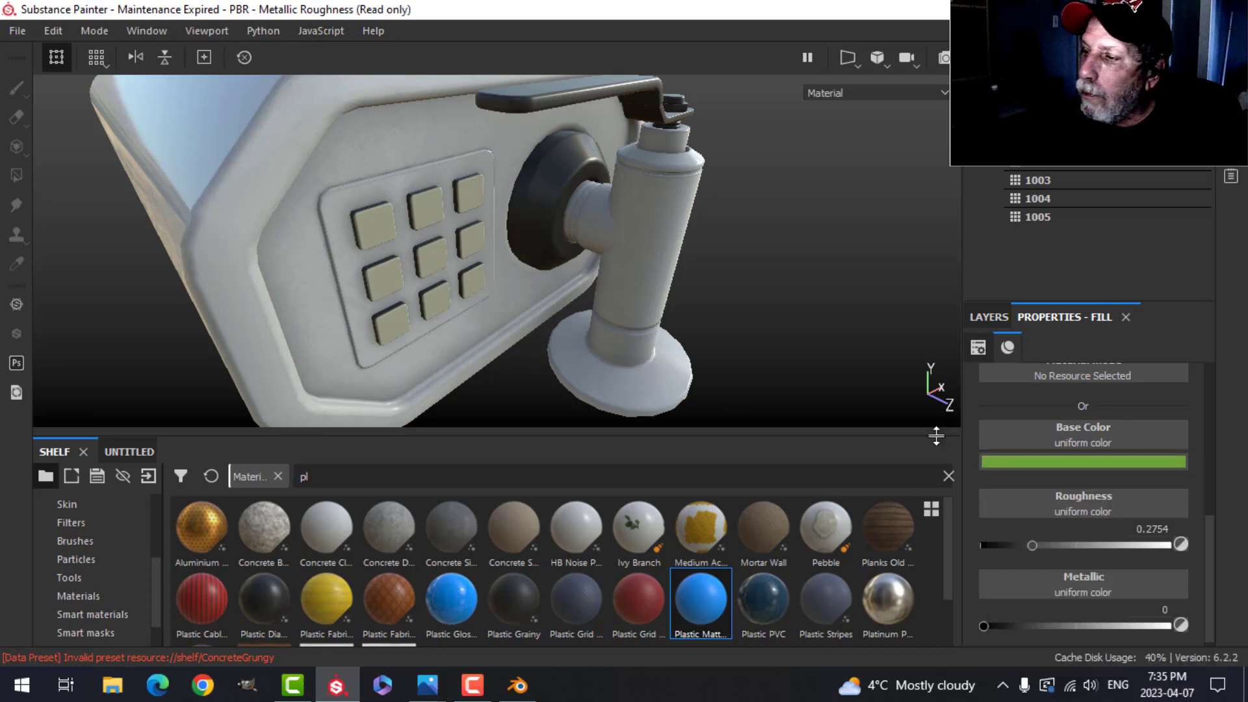
- Fill the front faces of the keypad's upper-right and middle-left buttons into the copied layer's mask
click(985, 316)
click(1028, 383)
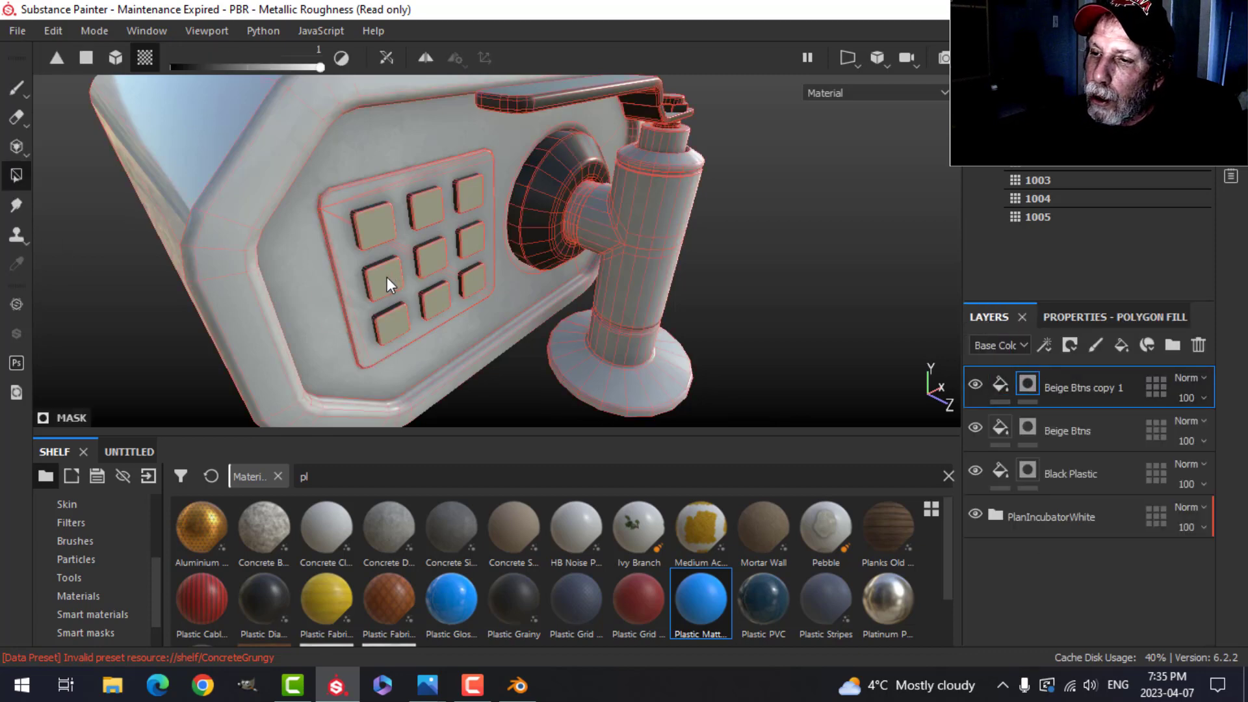
click(472, 194)
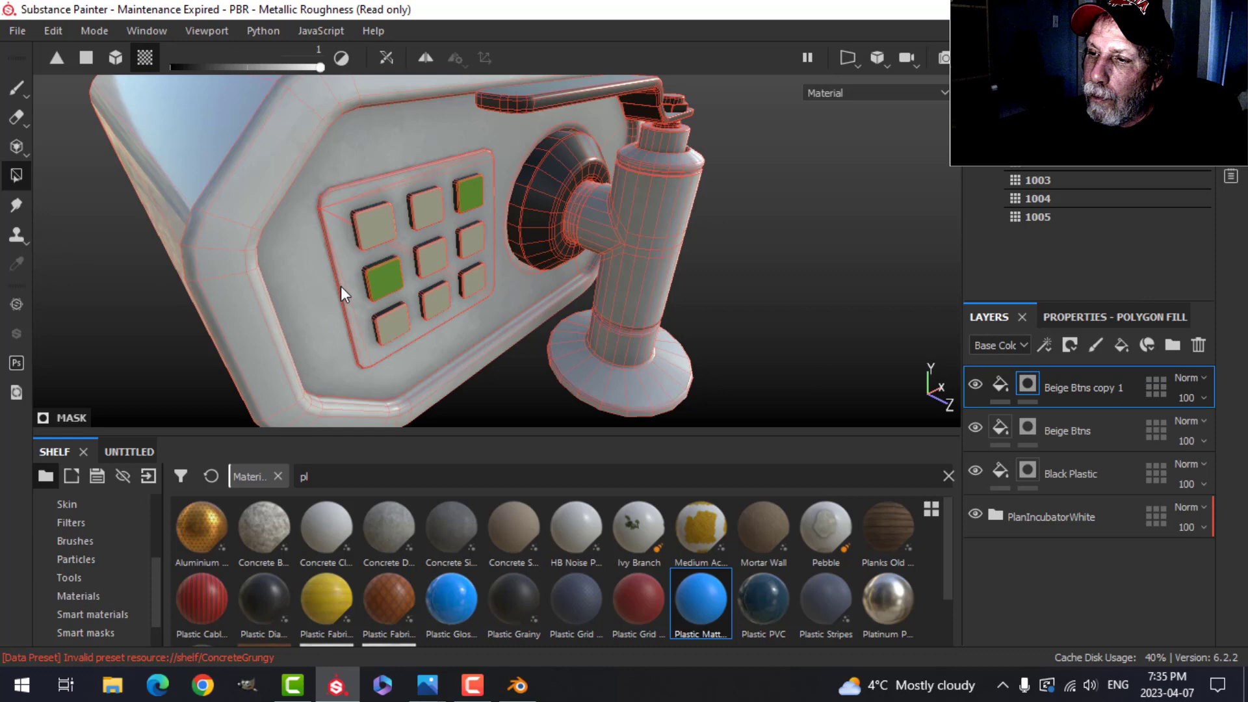
click(16, 91)
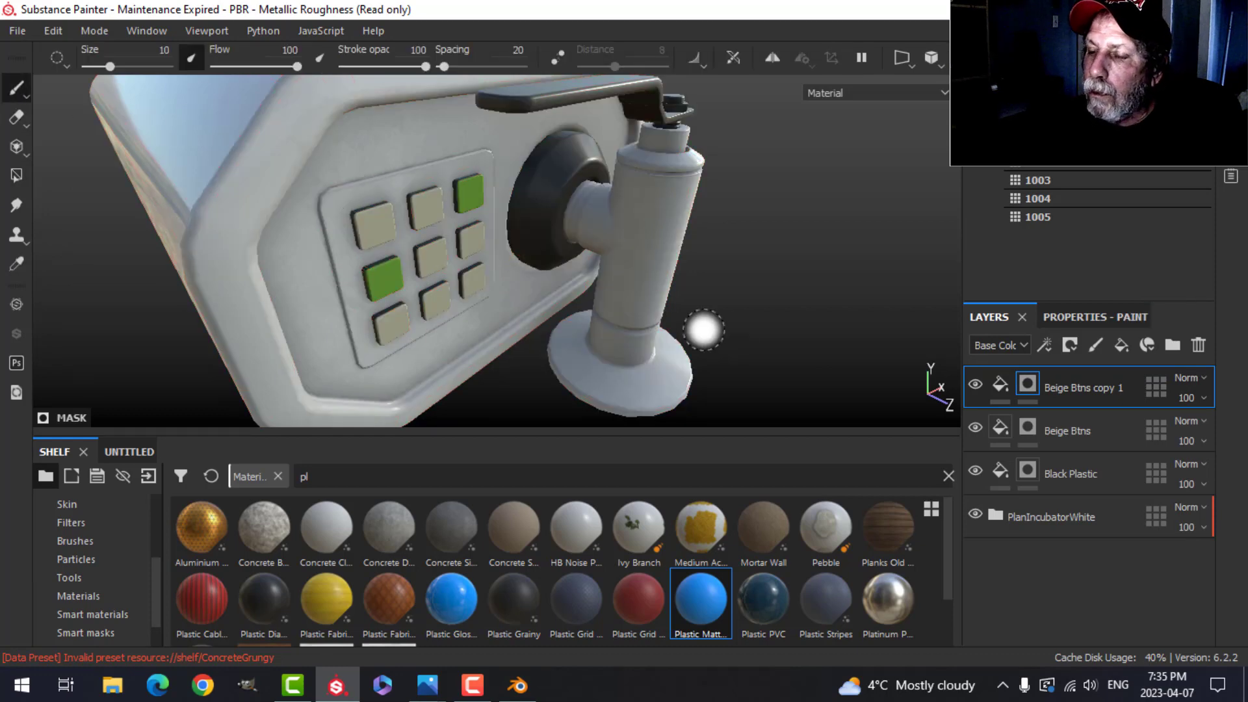
mouse_move(761, 339)
alt+mouse_down()
mouse_move(647, 298)
mouse_move(666, 301)
alt+mouse_up()
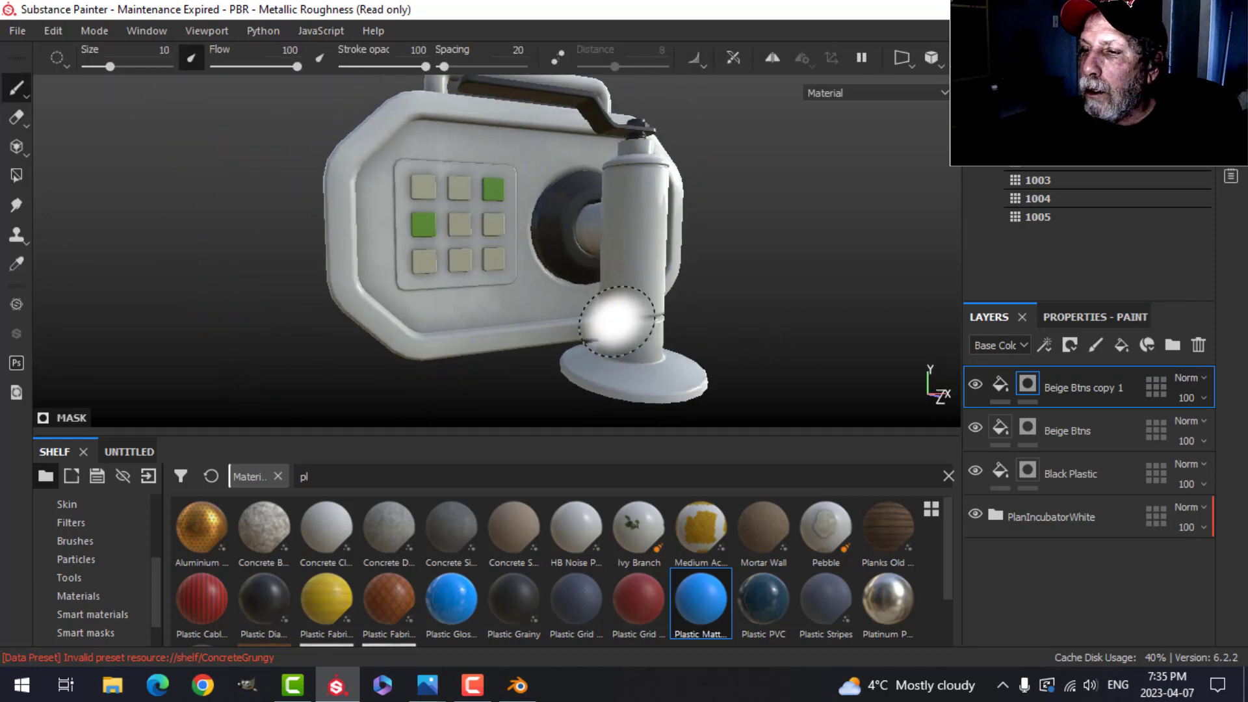
scroll(619, 323, up, 3)
alt+middle_drag(618, 323, 601, 357)
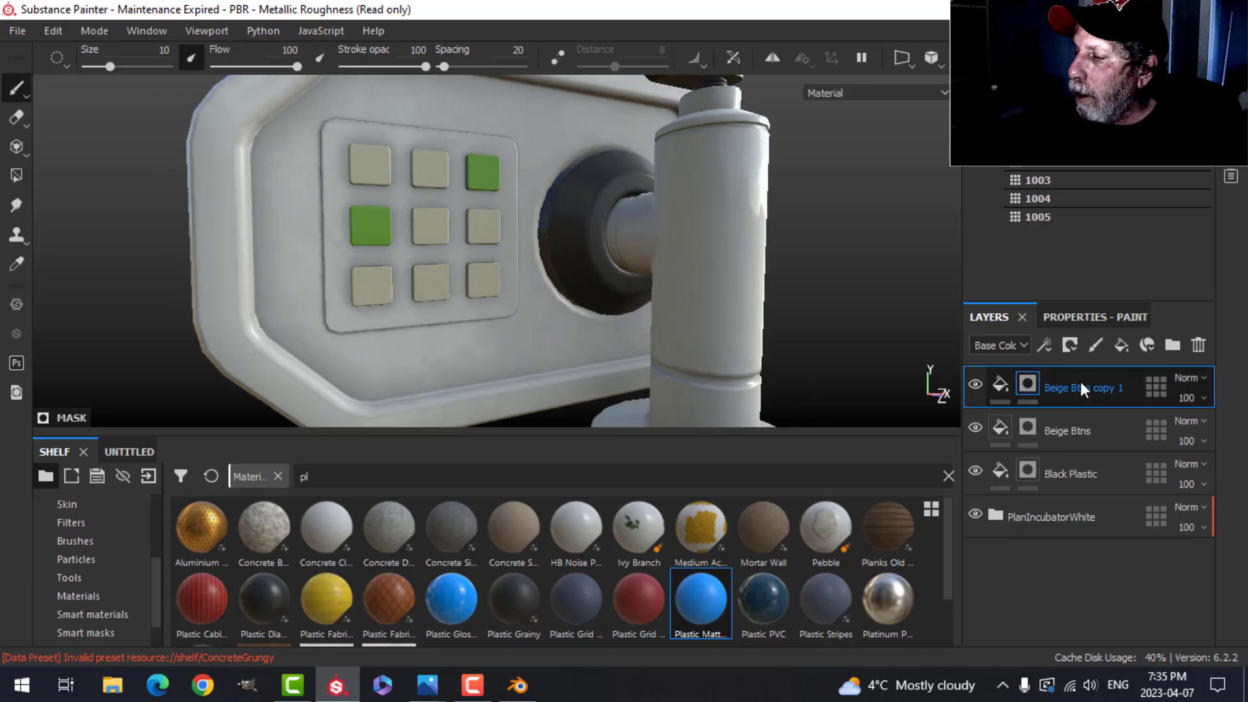
- Set the base colour of the Beige Btns copy to yellow (H 0.168, S 0.856, V 0.649)
click(1075, 319)
click(989, 317)
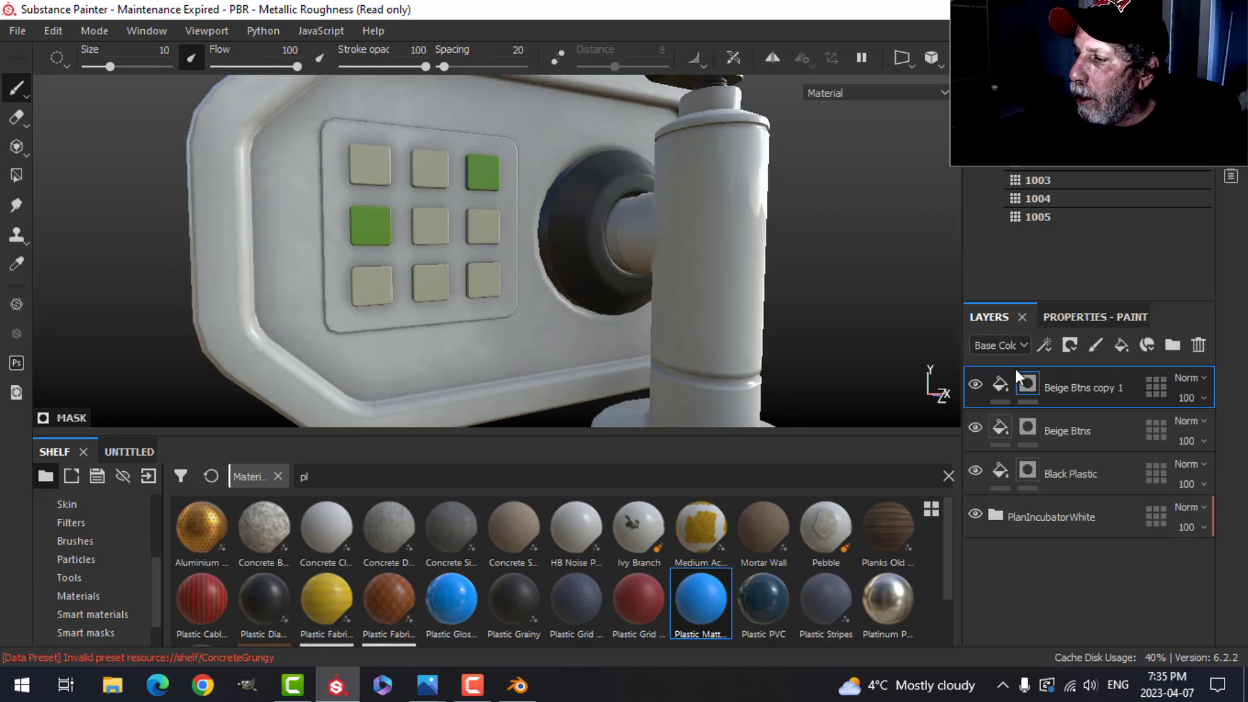
click(1008, 380)
click(1069, 313)
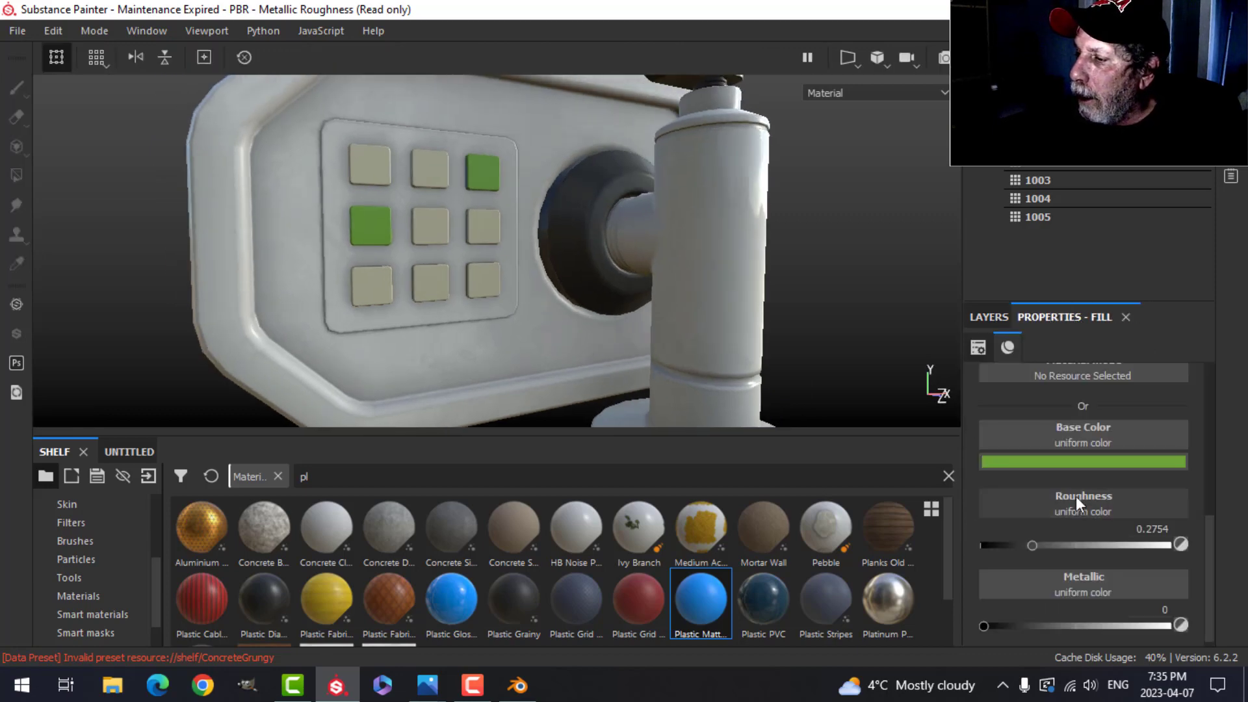
click(1074, 458)
drag(1151, 611, 1153, 623)
drag(1067, 552, 1075, 521)
click(829, 188)
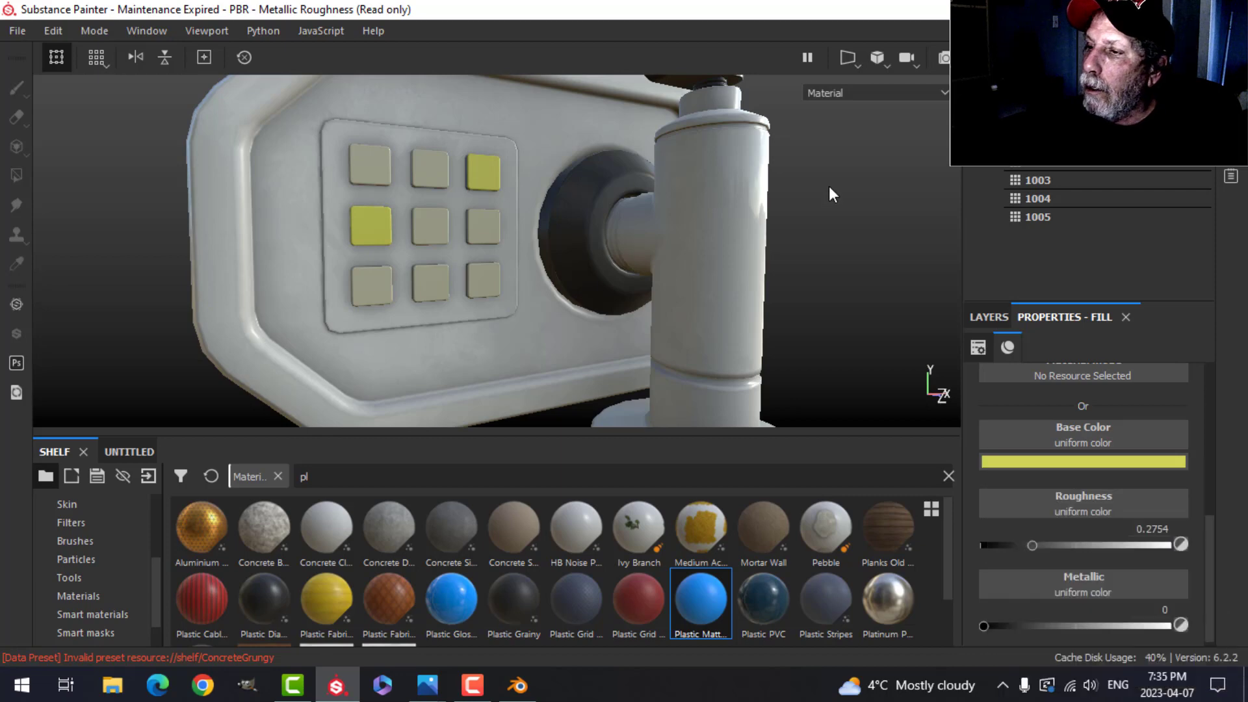
- Rename the Beige Btns copy layer to "Yellow Btns"
alt+drag(828, 188, 664, 211)
alt+right_drag(664, 211, 814, 327)
click(985, 317)
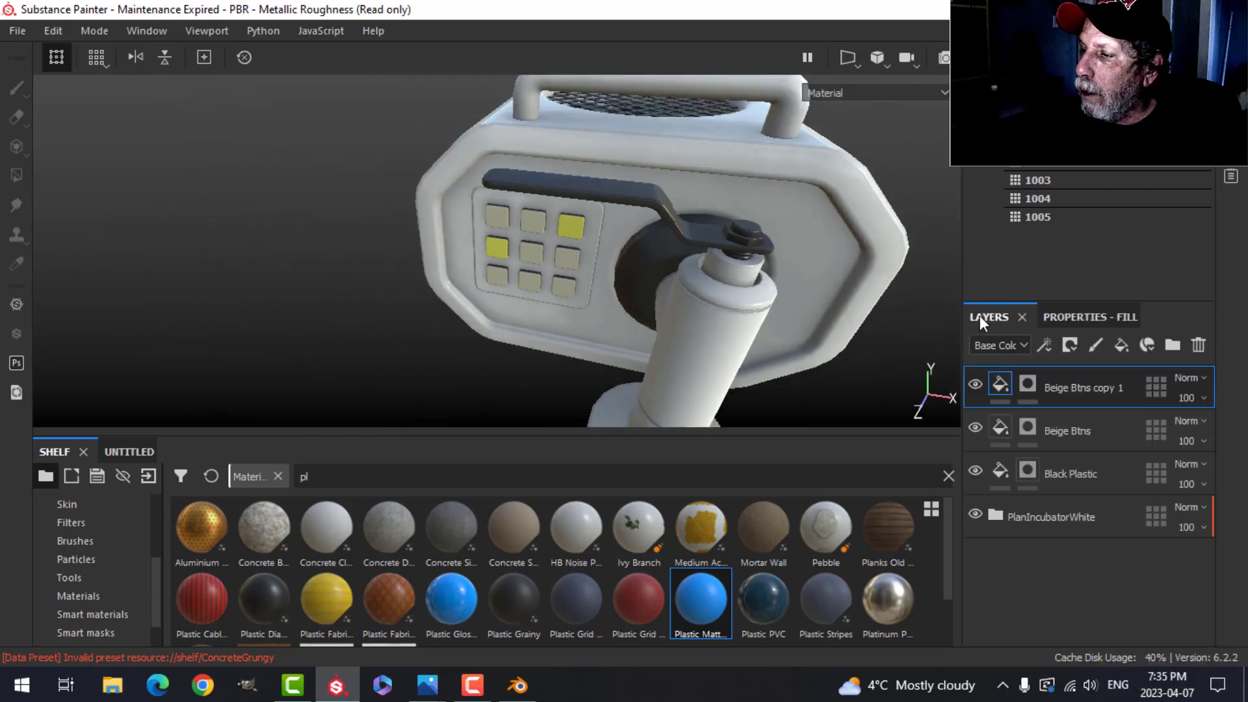
text(Ye)
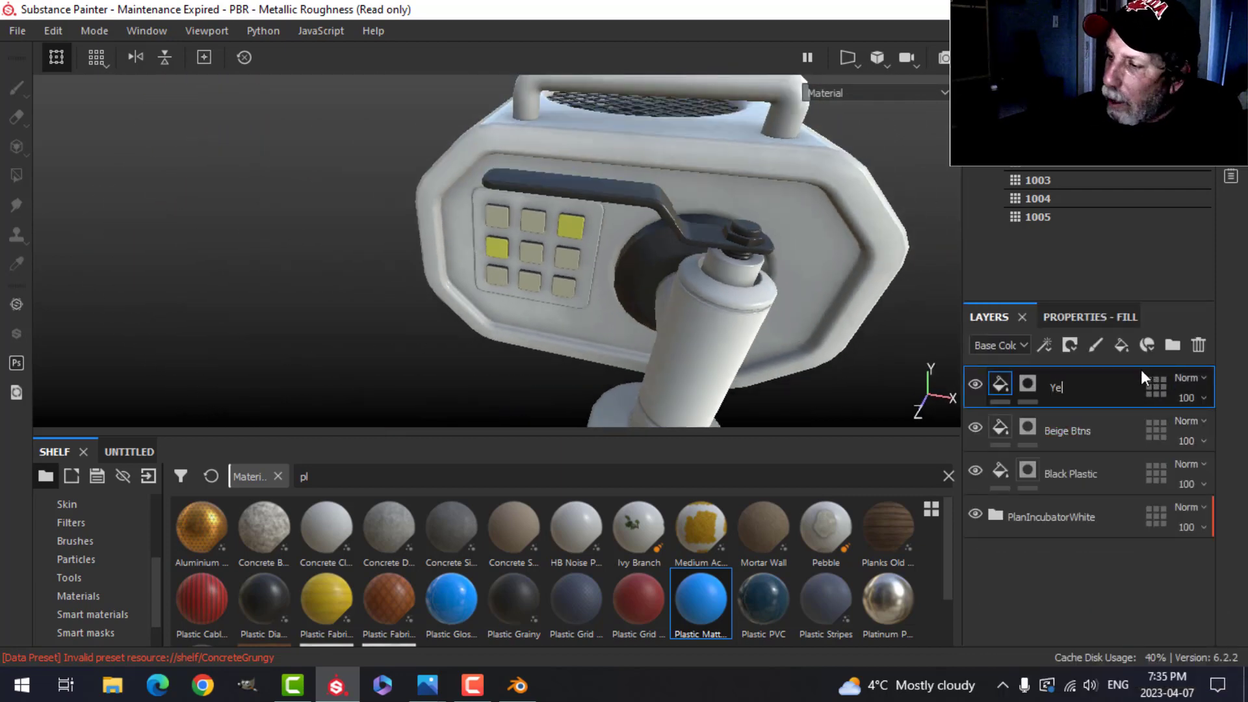
text(llow Btbns)
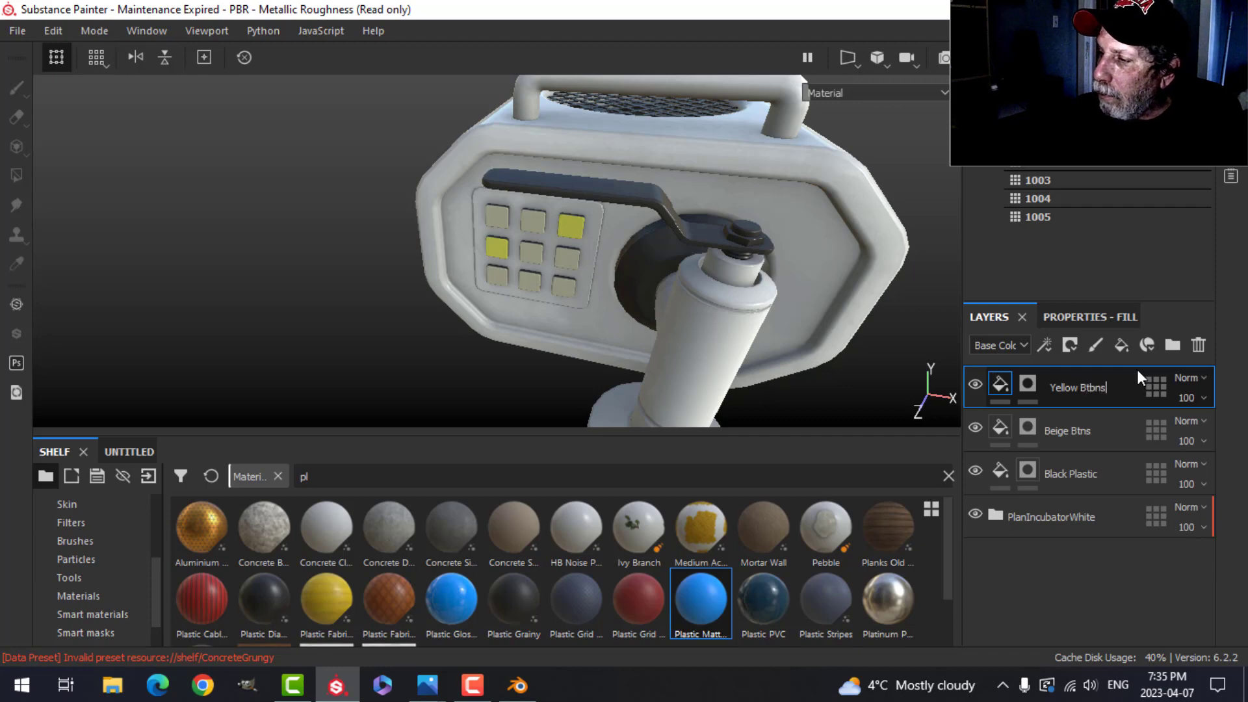
key(BackSpace)
text(n)
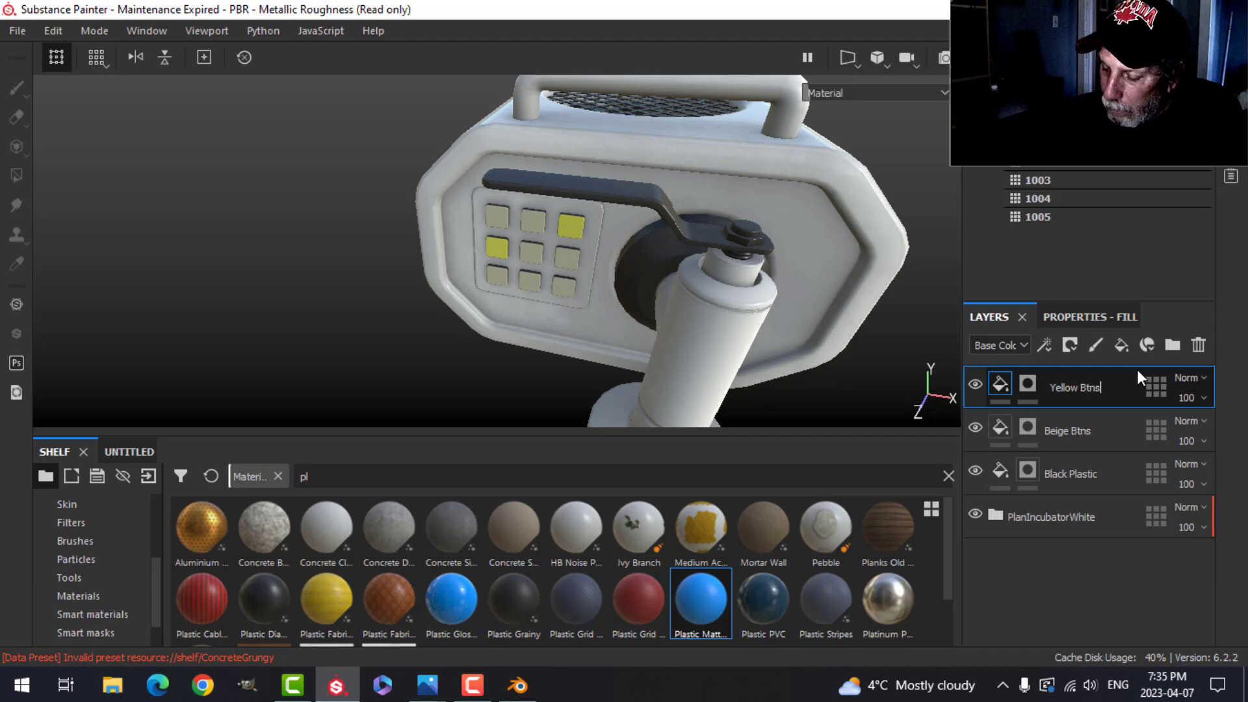
text(s)
key(Return)
- Duplicate the Yellow Btns layer and clear the mask of the copy
scroll(670, 273, up, 2)
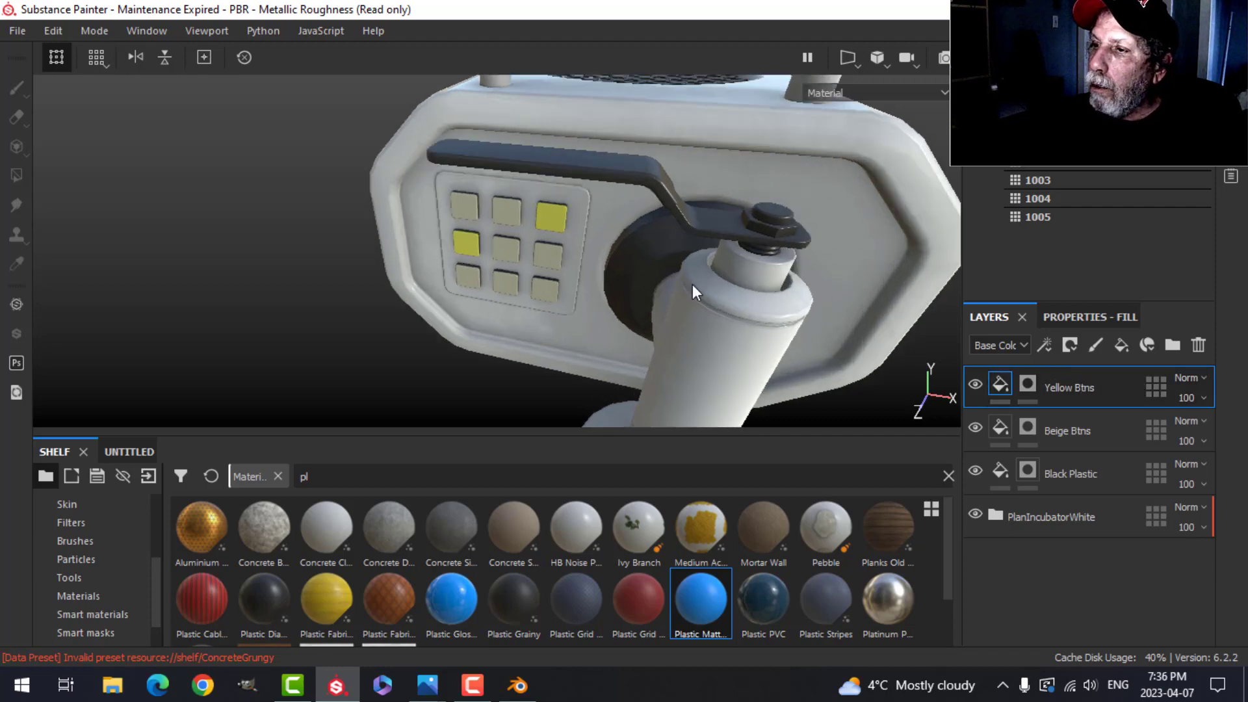
alt+drag(692, 283, 514, 267)
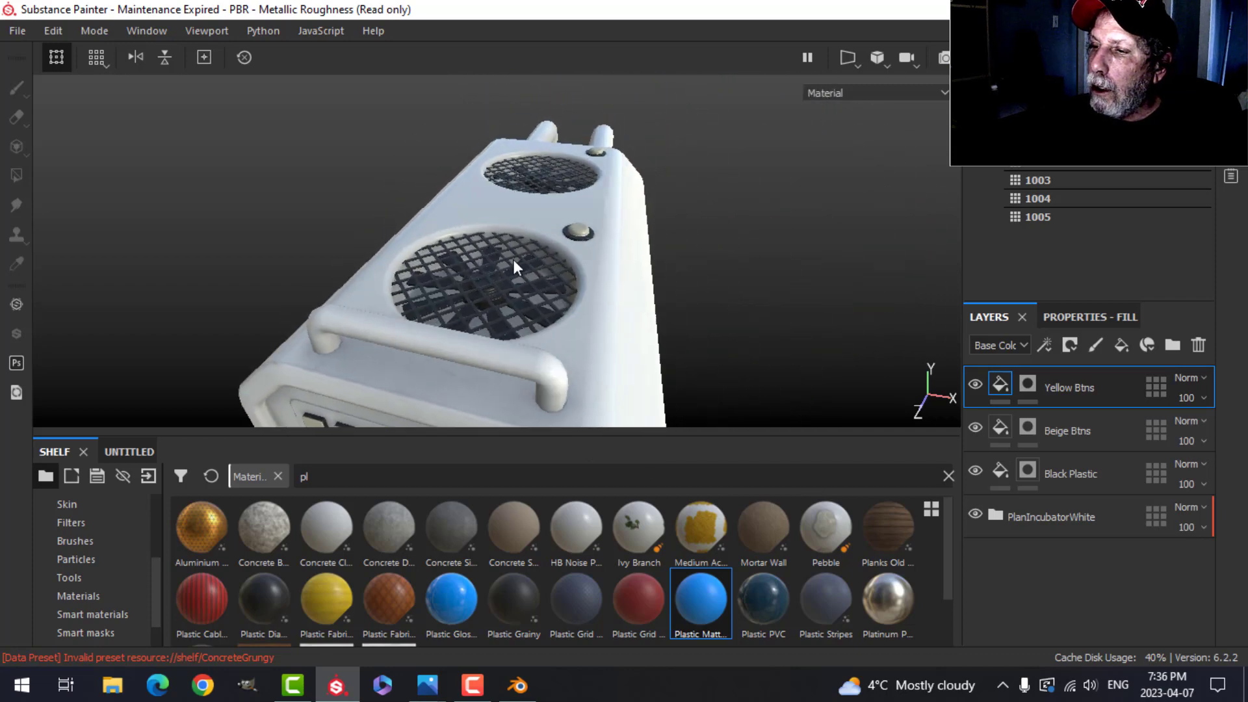
right_click(1071, 392)
click(838, 360)
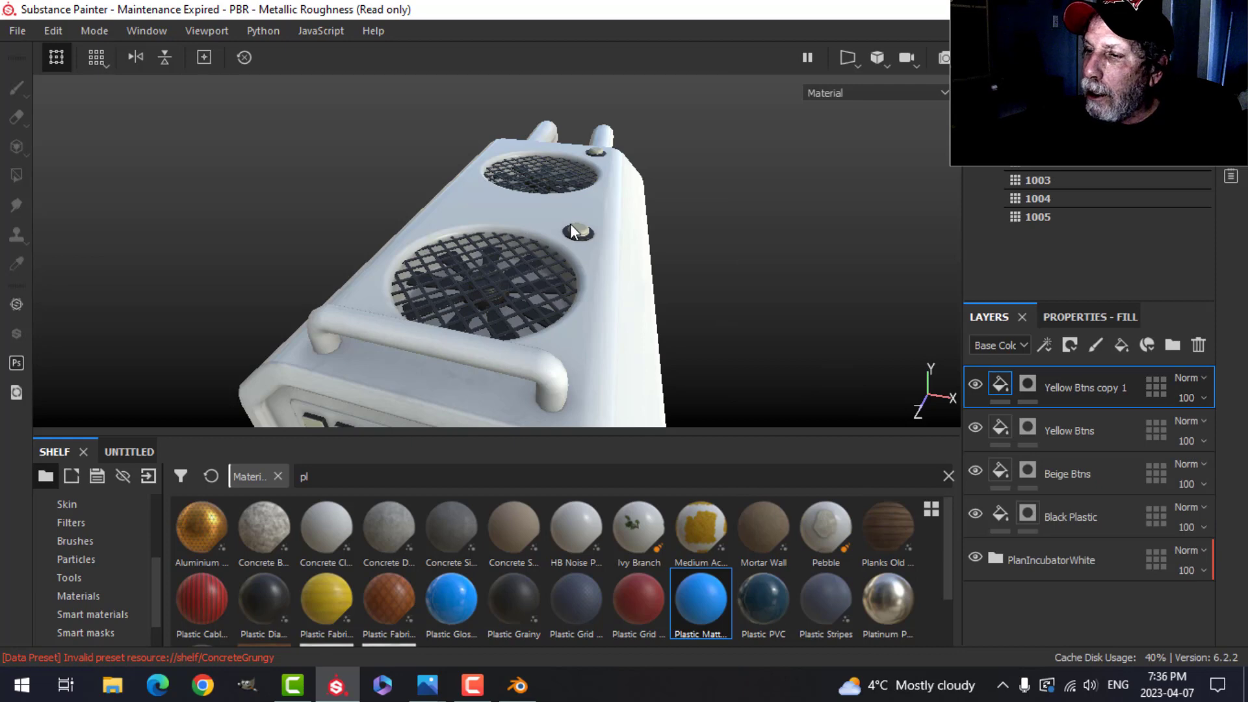
click(1027, 384)
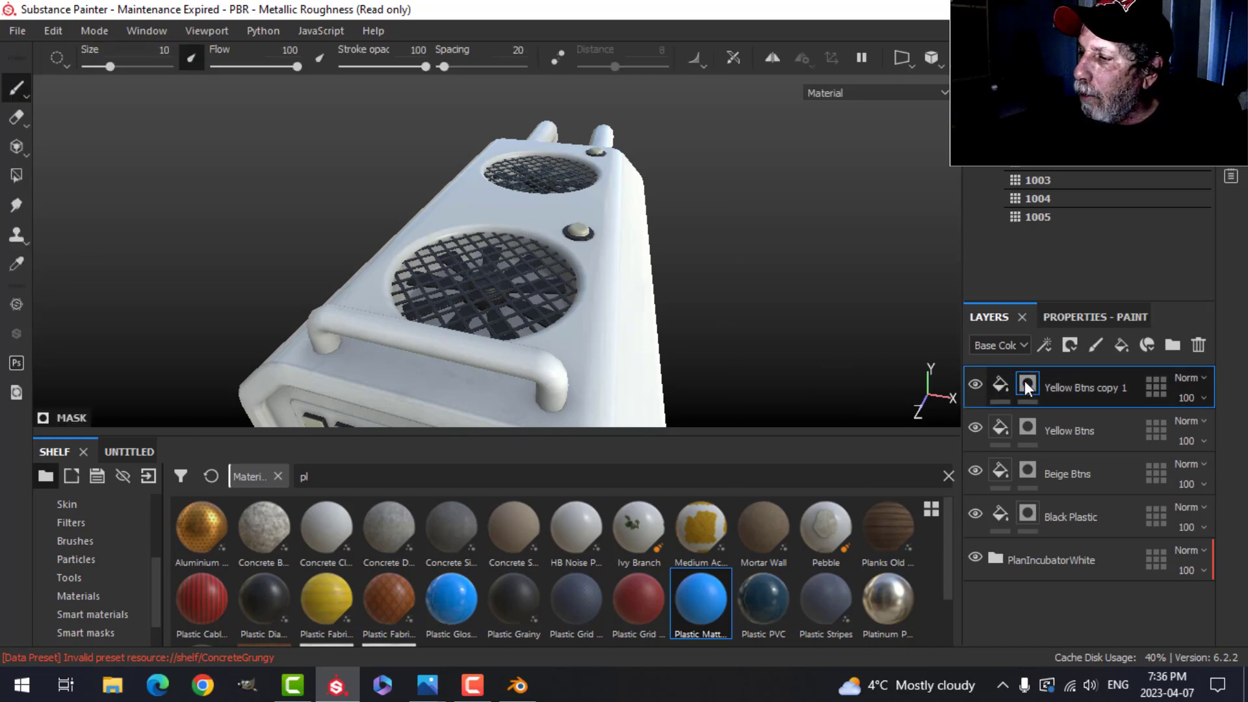
right_click(1027, 382)
click(1076, 171)
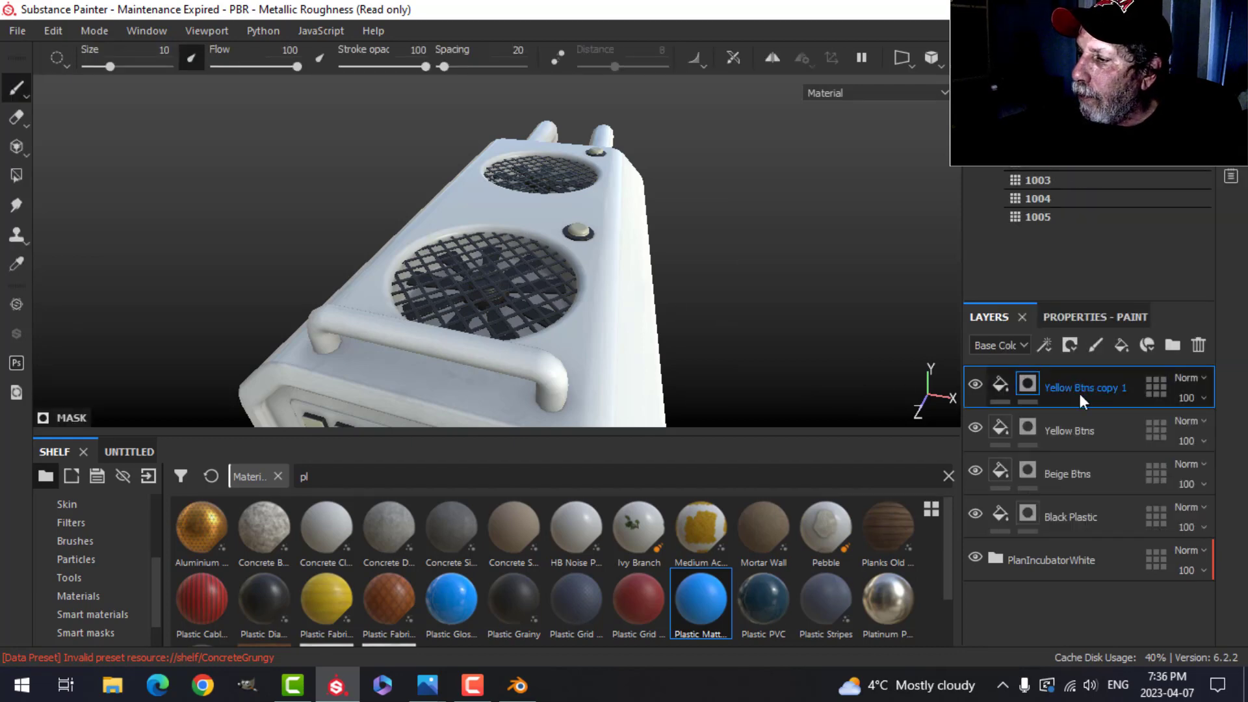
- Rename the Yellow Btns copy layer to "Red Btns"
double_click(1067, 388)
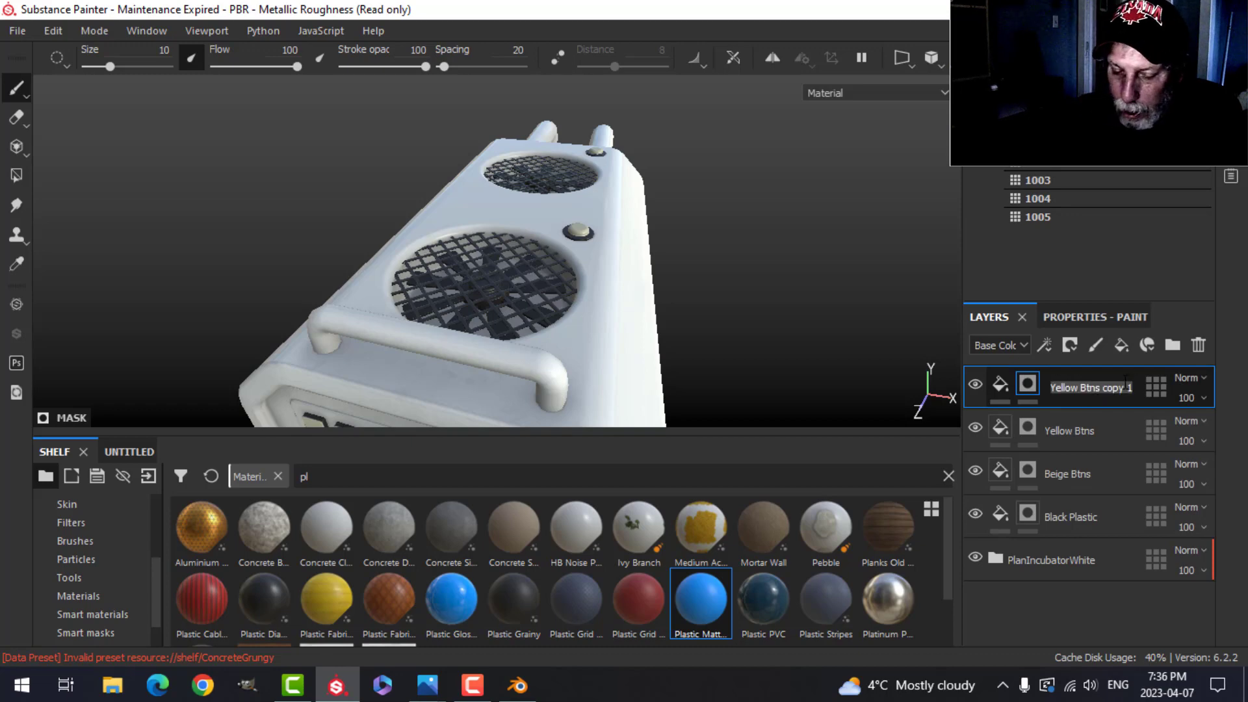
text(Re)
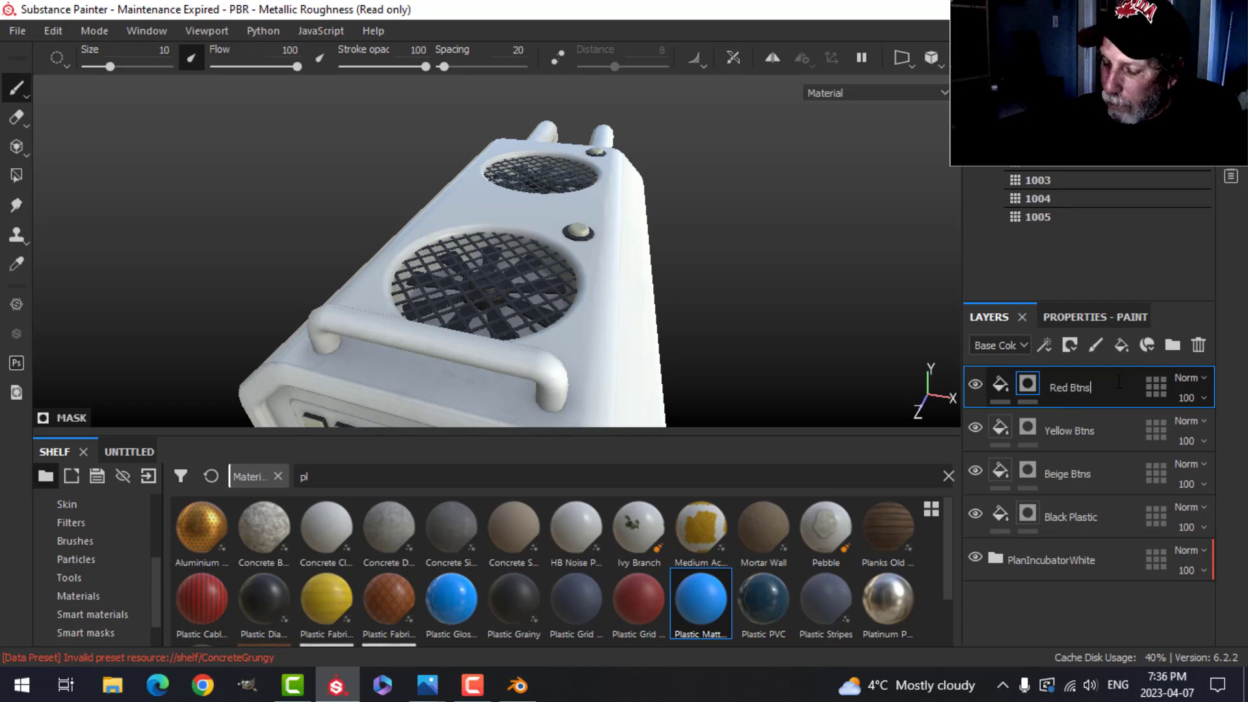
text(d Btns)
key(Return)
- Set the Red Btns fill layer's base colour to a bright, saturated red with hue 0
click(1001, 384)
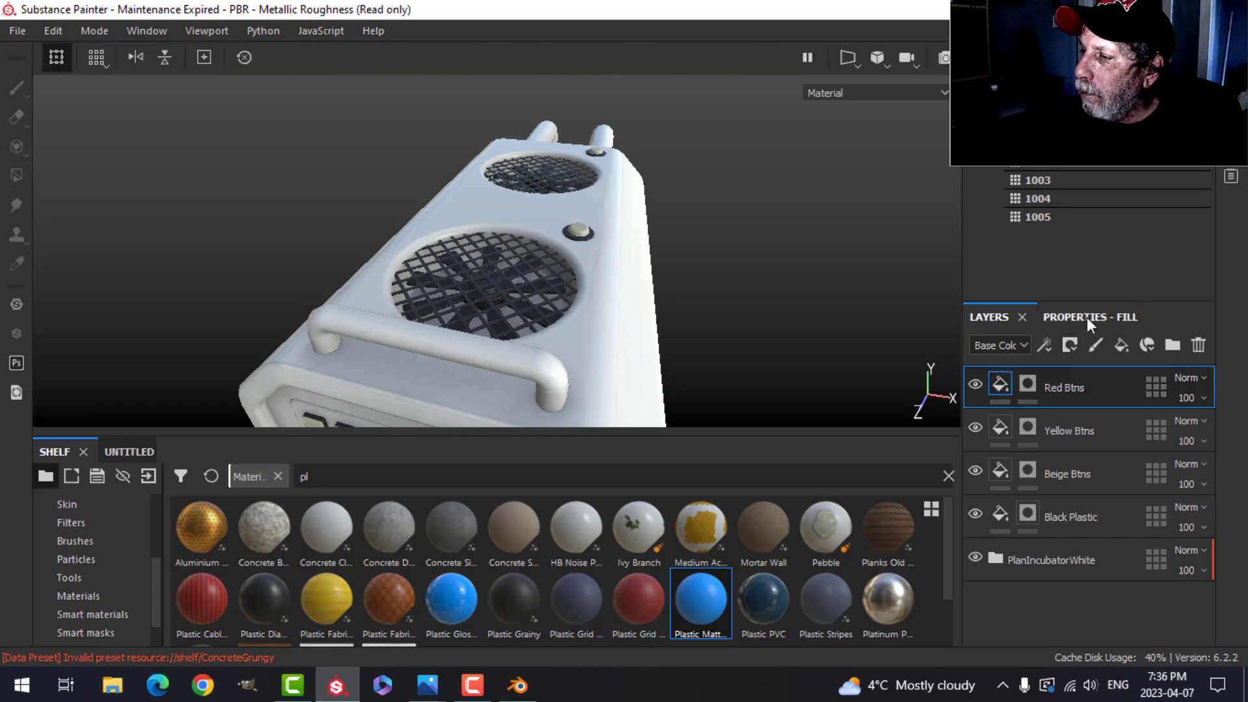
click(1087, 317)
click(1071, 461)
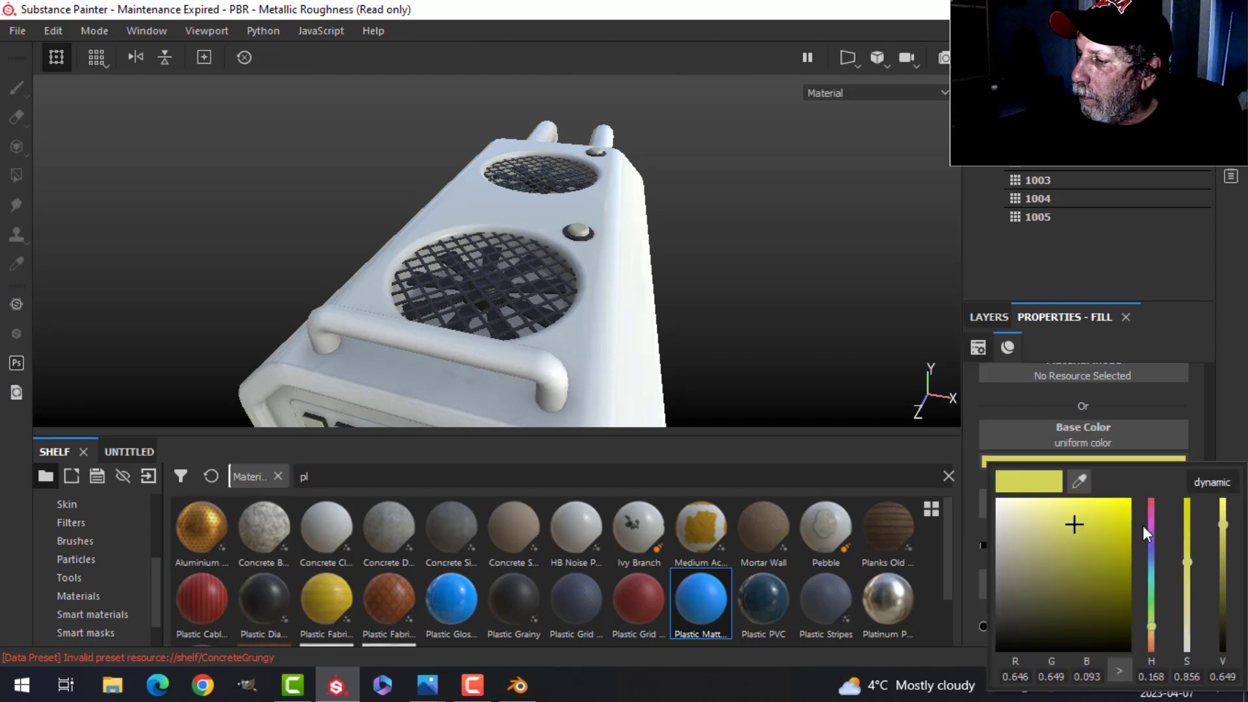
click(1151, 510)
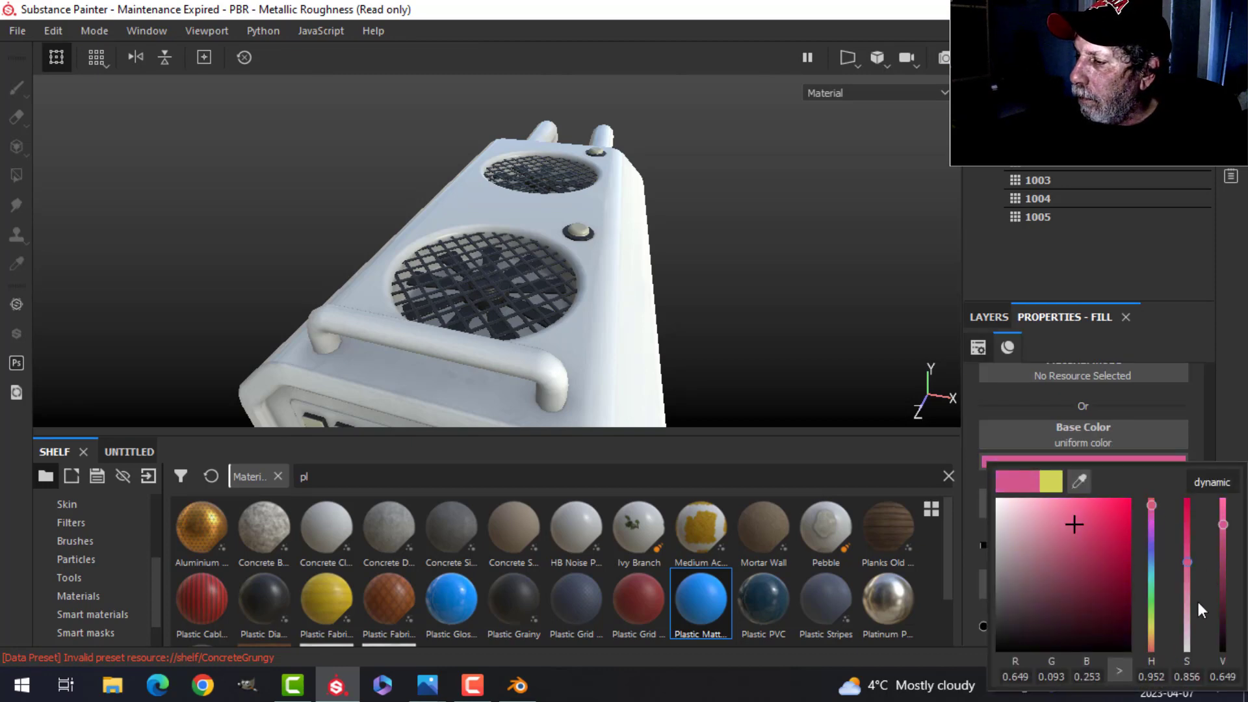
drag(1148, 627, 1148, 656)
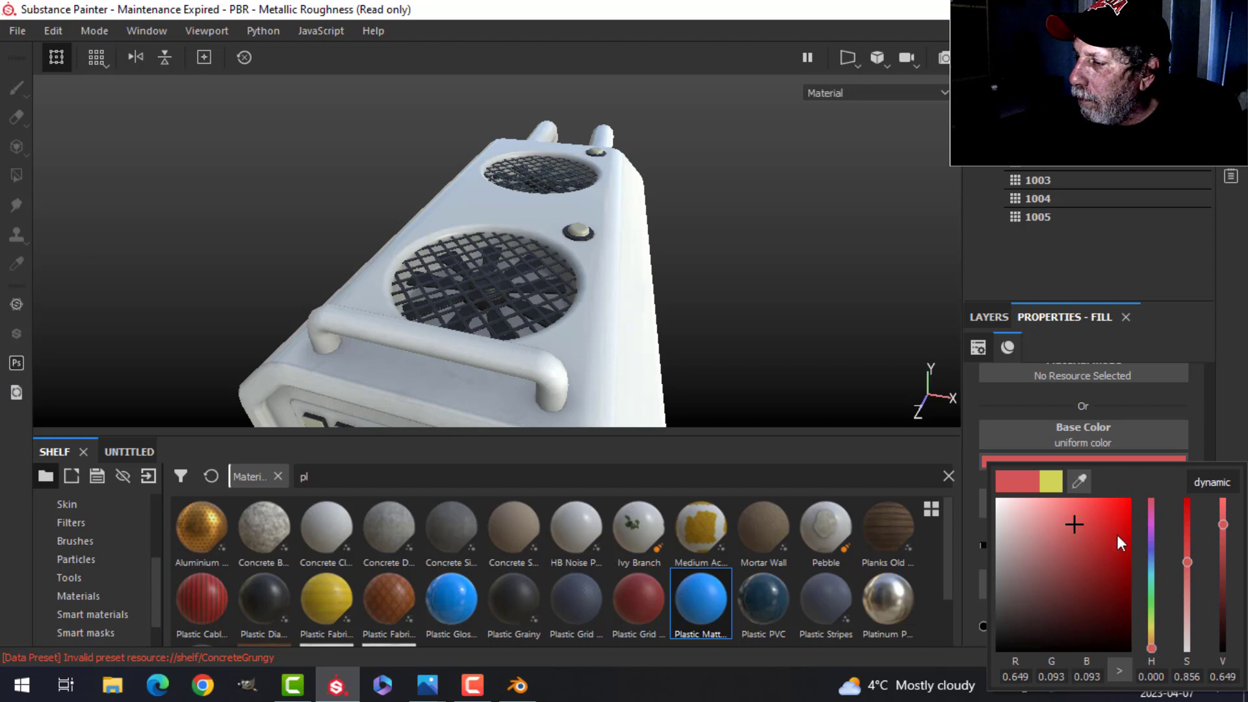
drag(1117, 535, 1121, 513)
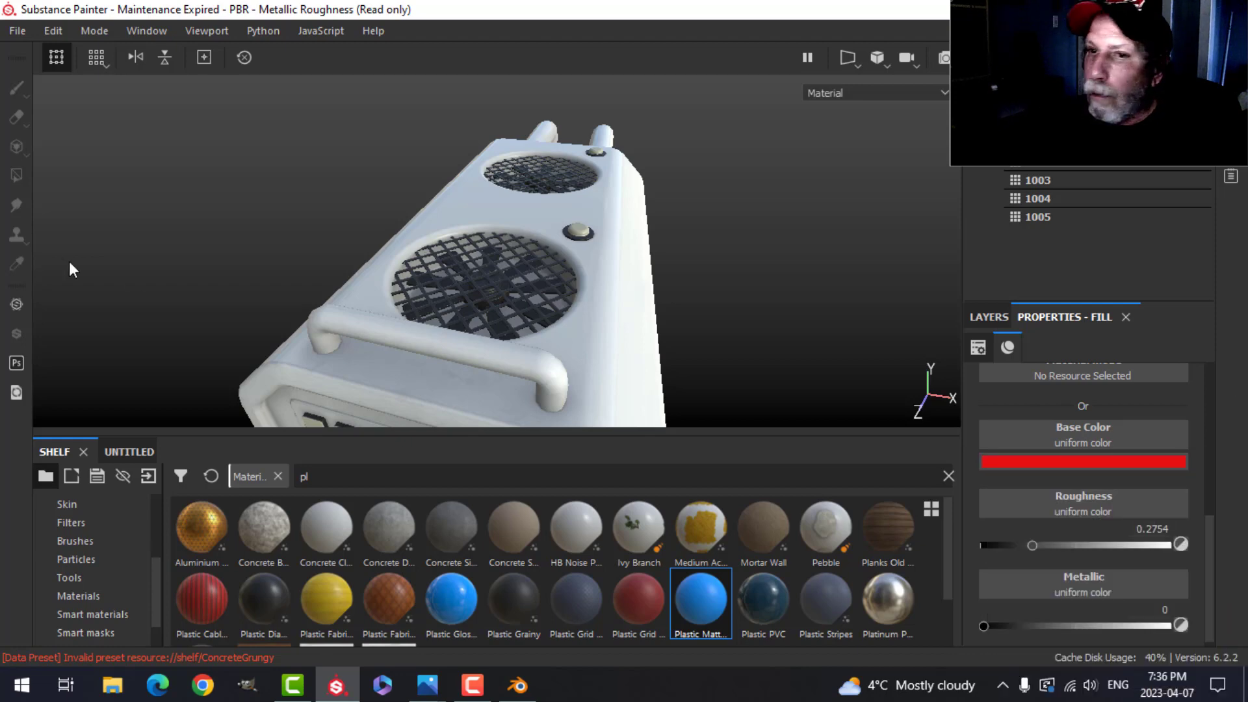
- Fill the two round buttons beside the fan grilles into the Red Btns mask, leaving out their dark rims
click(989, 317)
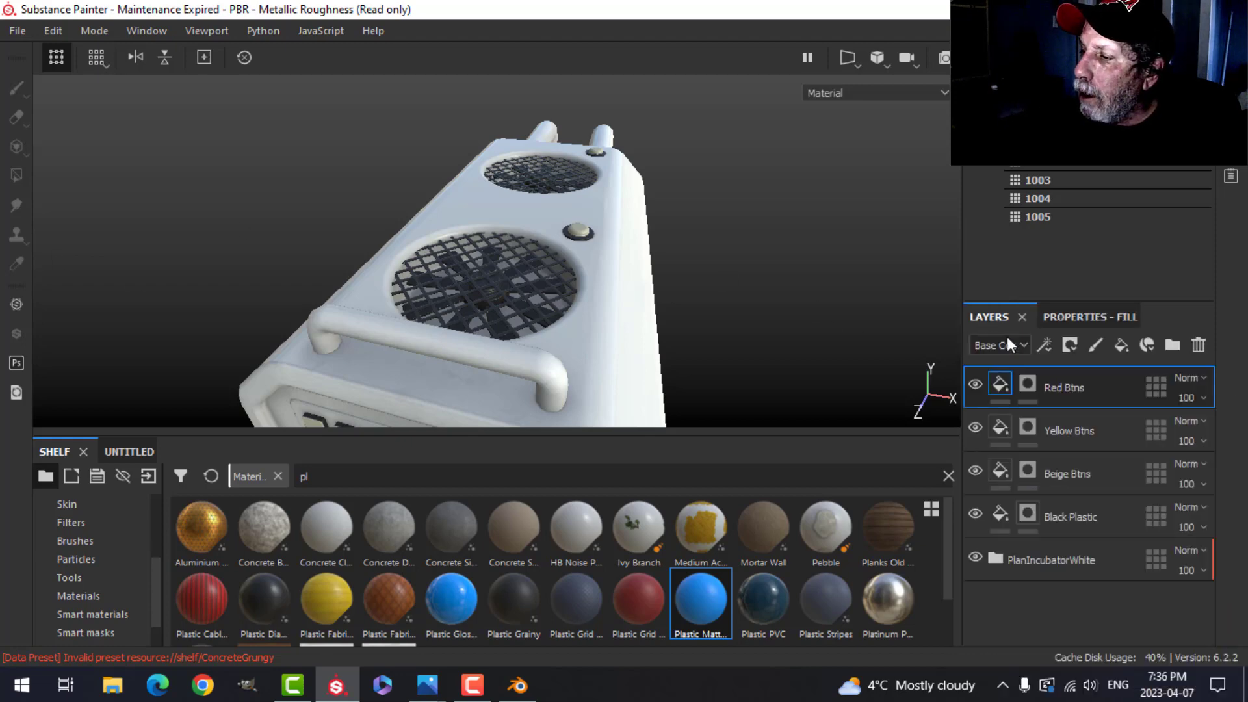
click(1023, 382)
click(16, 176)
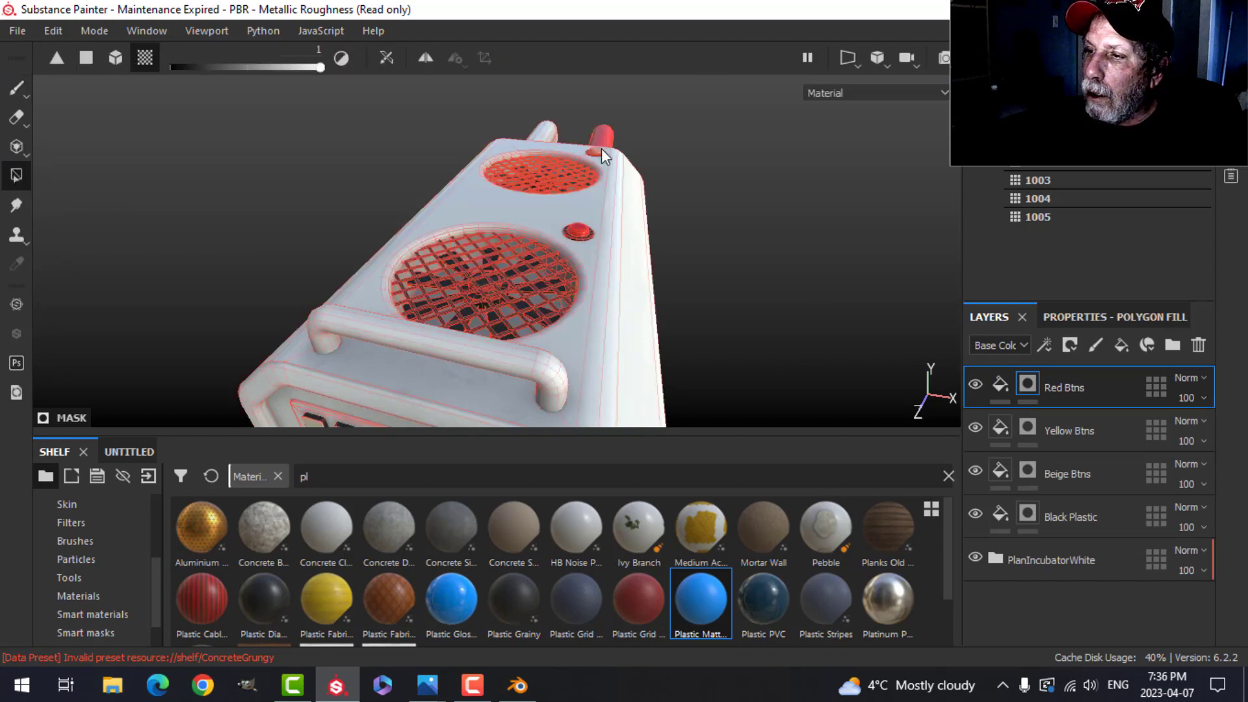
scroll(676, 194, up, 10)
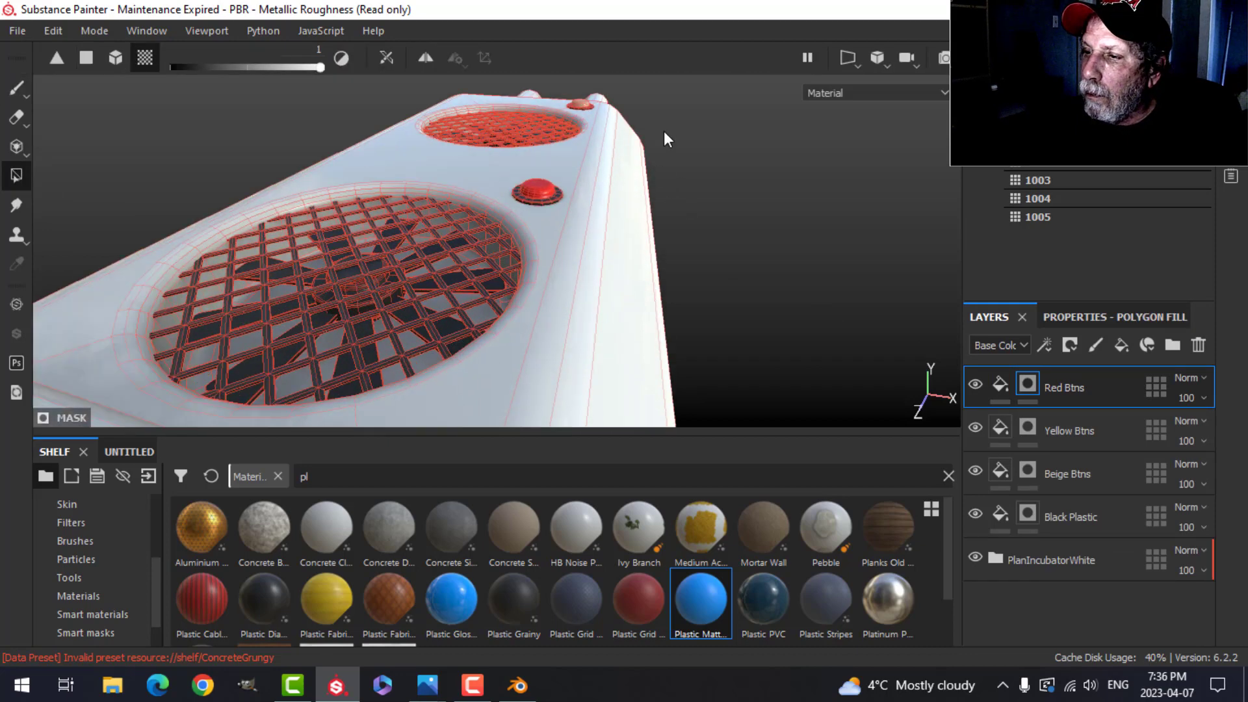
alt+drag(605, 259, 579, 167)
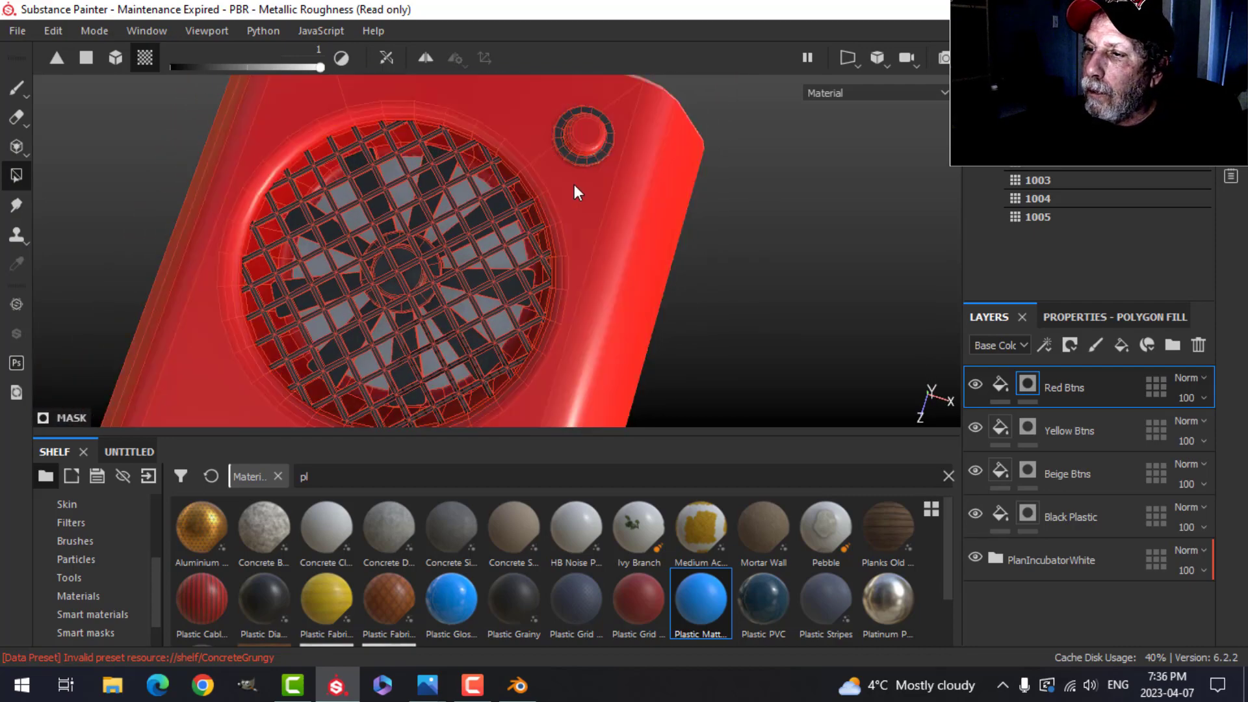
click(22, 87)
- Inspect the red buttons on the unit's top and the yellow and beige keypad buttons from several angles
alt+drag(726, 258, 744, 191)
scroll(663, 280, down, 5)
alt+middle_drag(654, 325, 657, 229)
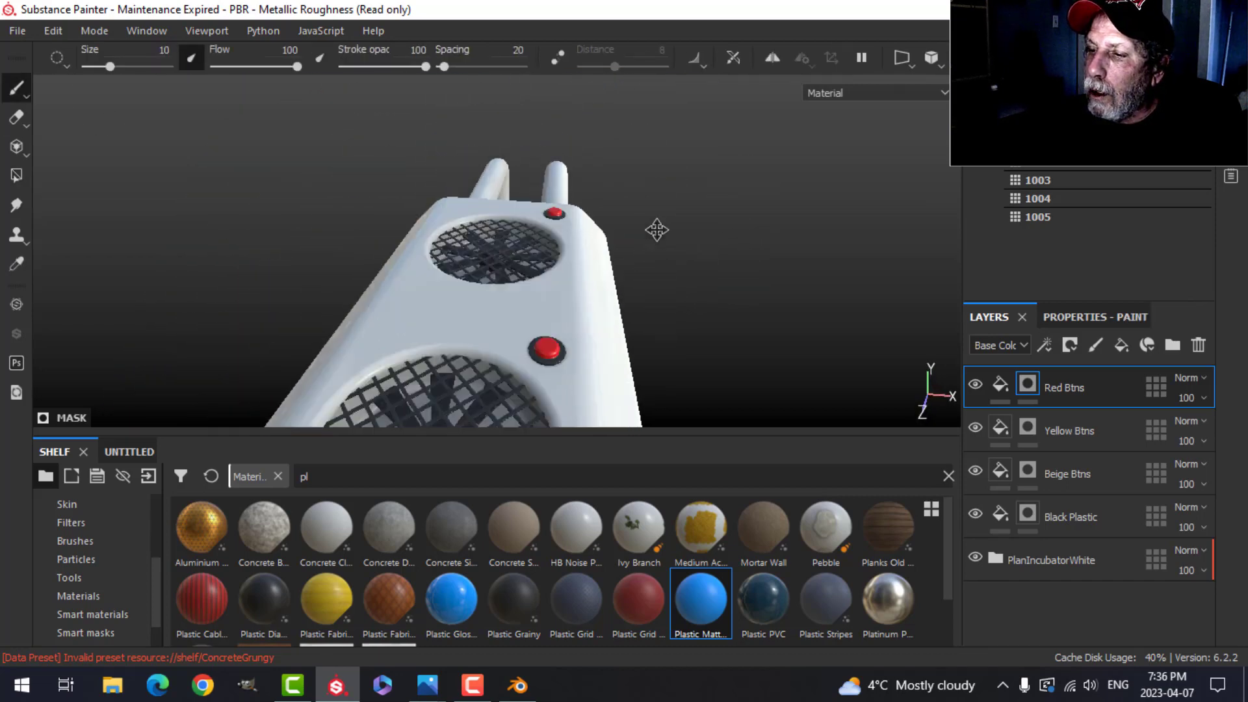
alt+middle_drag(655, 302, 648, 182)
alt+middle_drag(655, 357, 657, 230)
mouse_move(593, 287)
alt+middle_down()
mouse_move(675, 337)
mouse_move(448, 285)
alt+middle_up()
mouse_move(448, 284)
alt+mouse_down()
mouse_move(594, 279)
mouse_move(604, 290)
alt+mouse_up()
scroll(507, 343, down, 5)
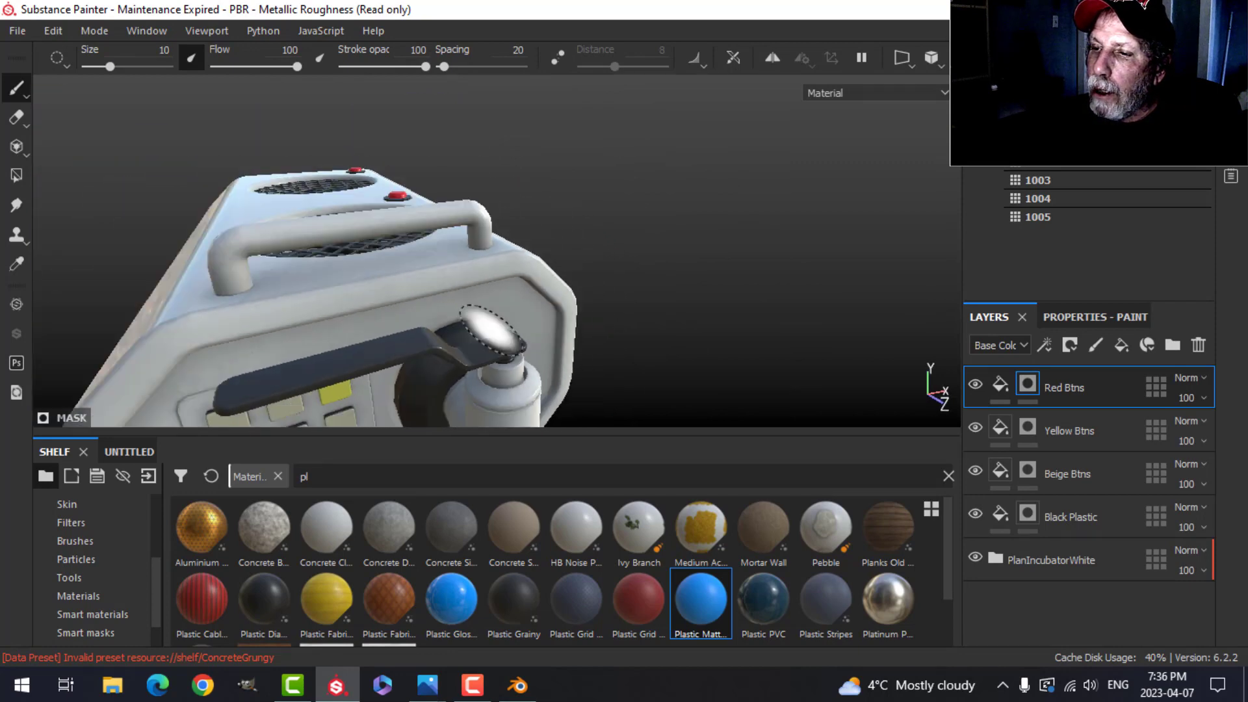
alt+drag(492, 330, 497, 273)
alt+middle_drag(497, 273, 580, 194)
alt+drag(455, 321, 482, 292)
alt+middle_drag(482, 293, 560, 249)
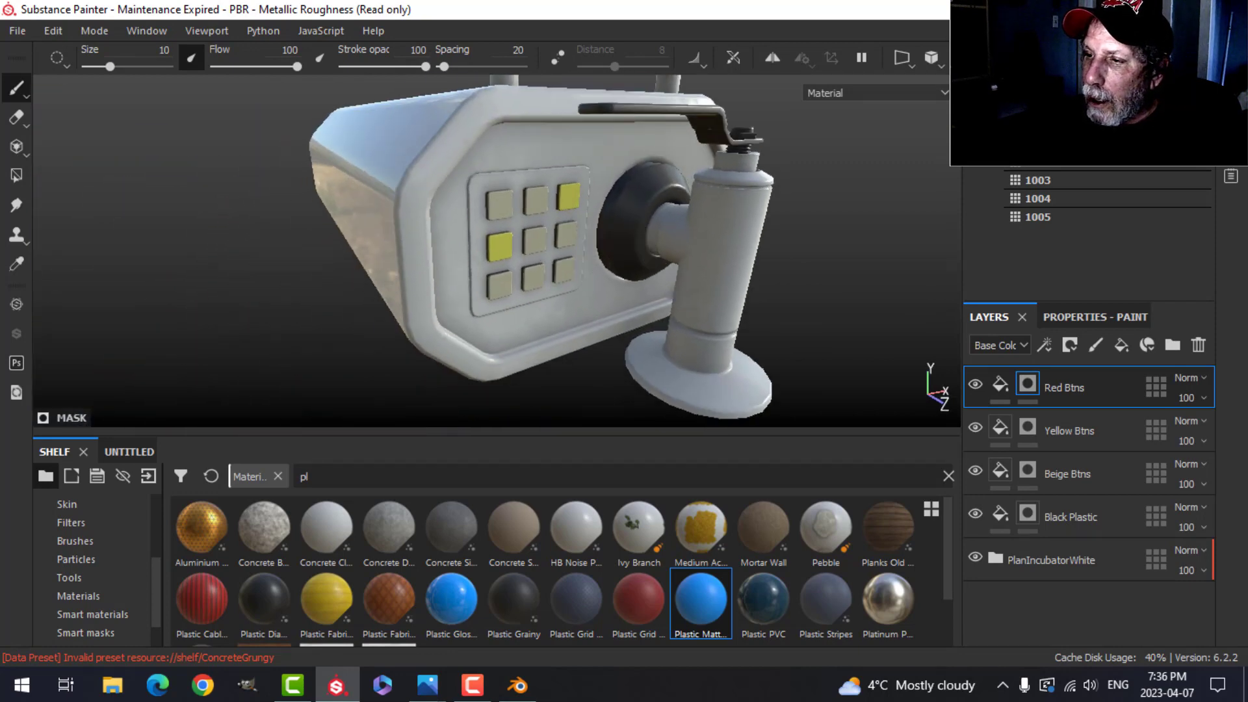
alt+drag(641, 249, 588, 242)
alt+middle_drag(587, 242, 590, 294)
mouse_move(590, 294)
alt+mouse_down()
mouse_move(557, 306)
mouse_move(585, 301)
alt+mouse_up()
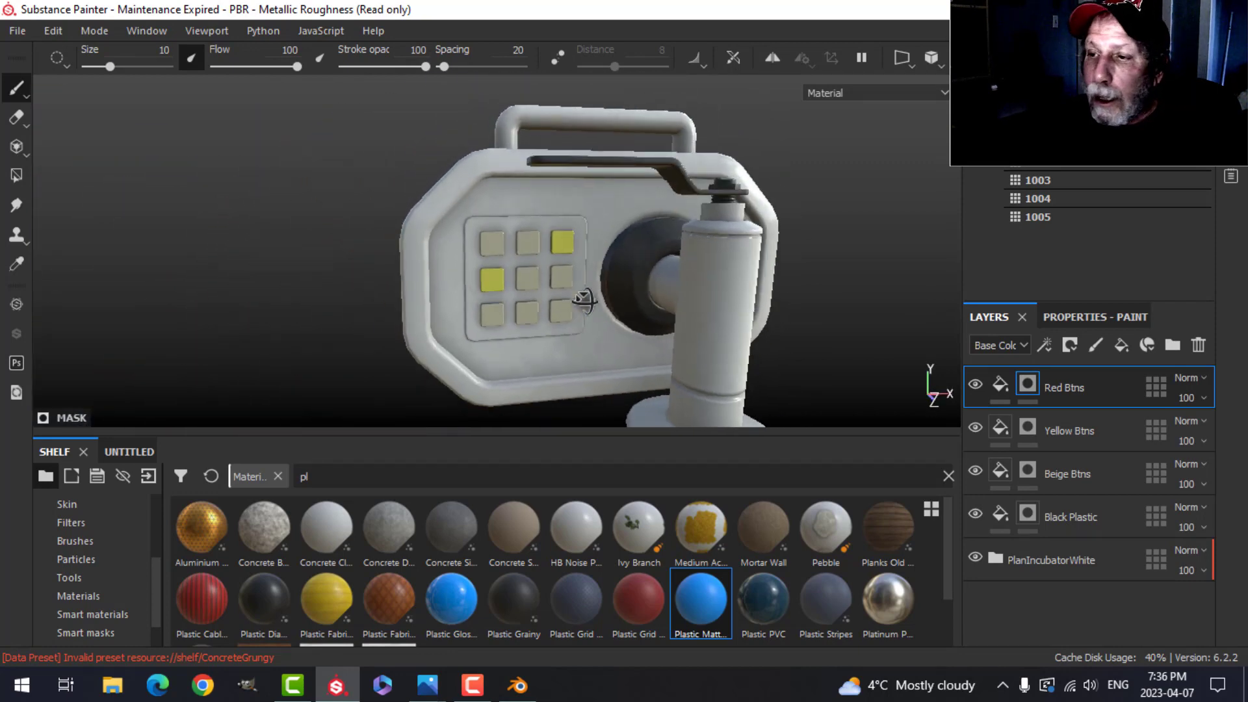
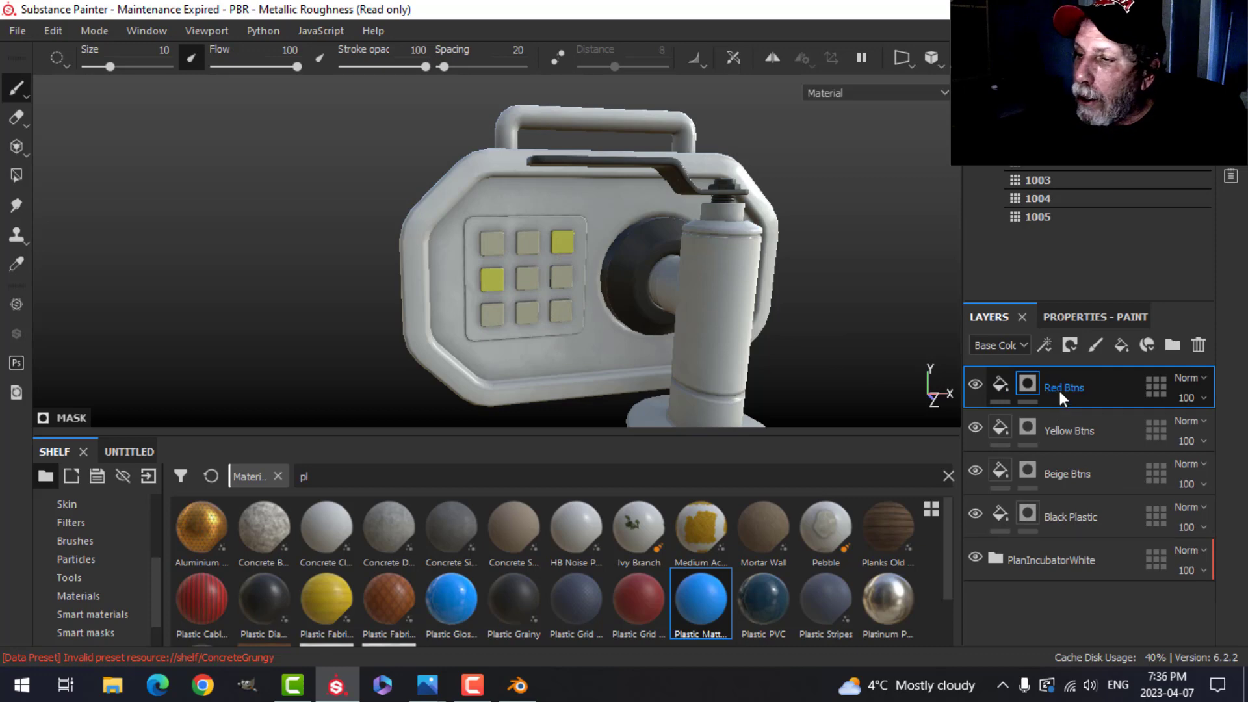
- Add a paint layer above Red Btns and set its brush base colour to a light grey with RGB 0.558
click(1096, 346)
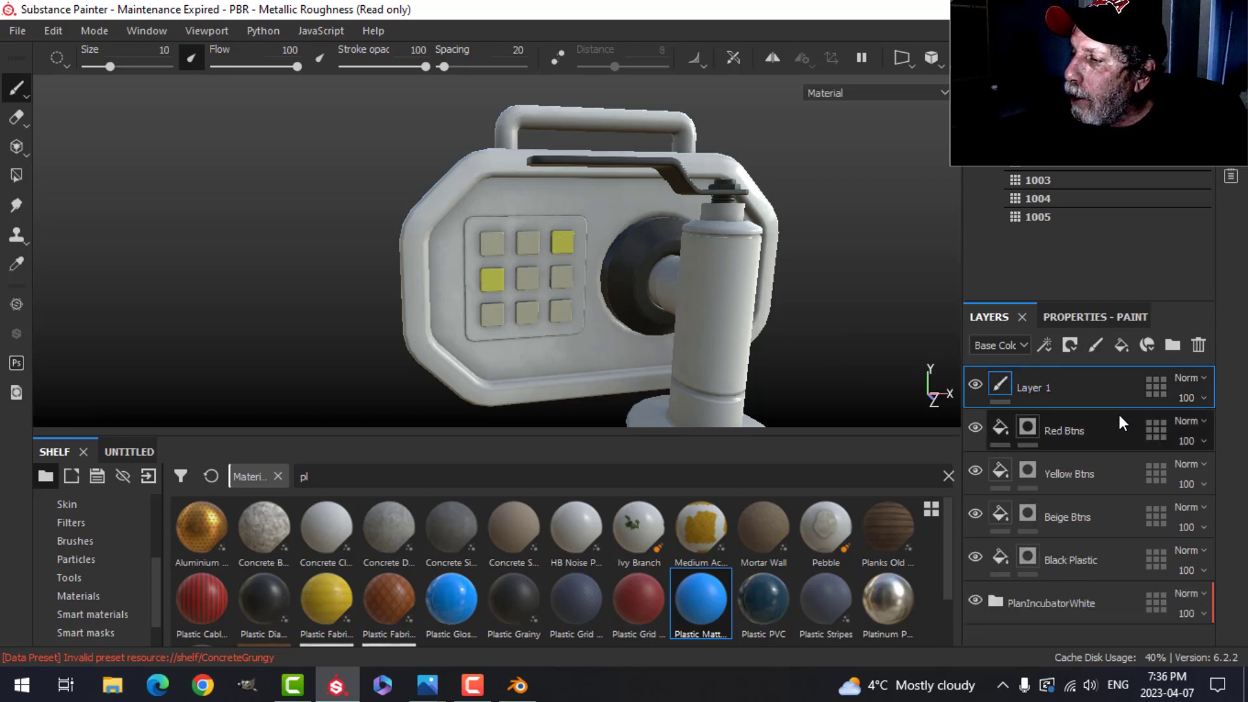
click(1083, 318)
scroll(1042, 532, down, 4)
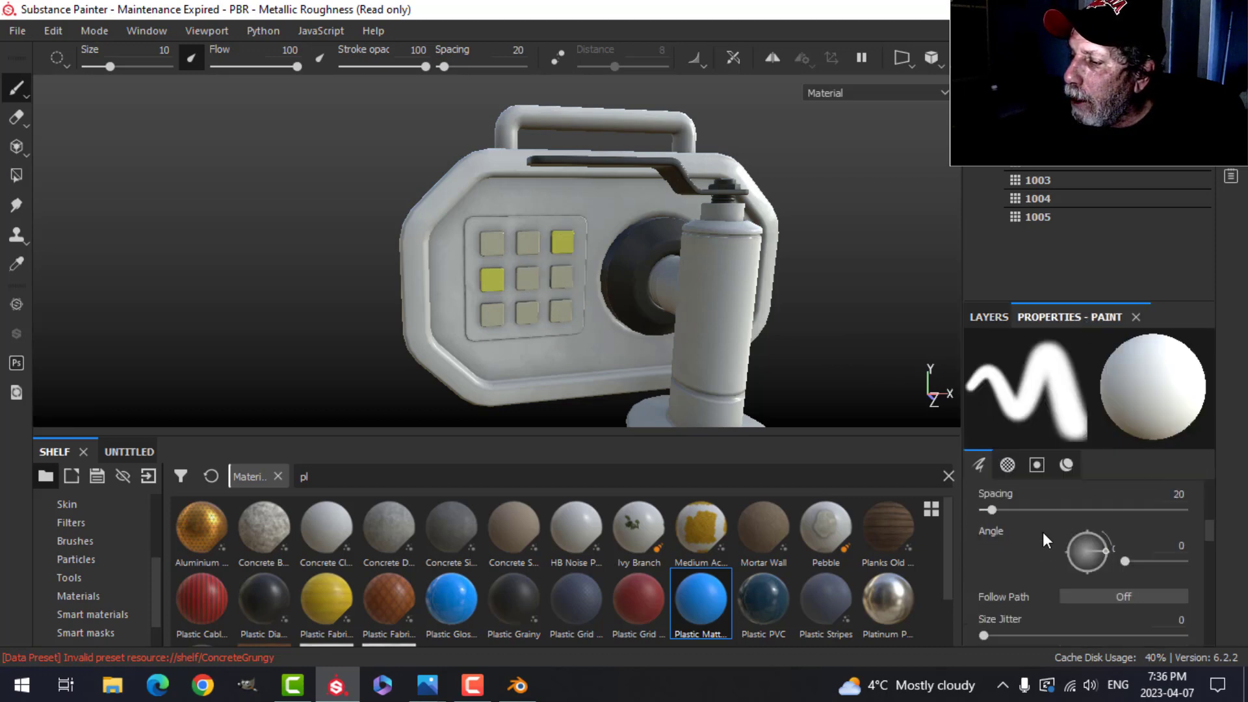
scroll(1042, 532, down, 8)
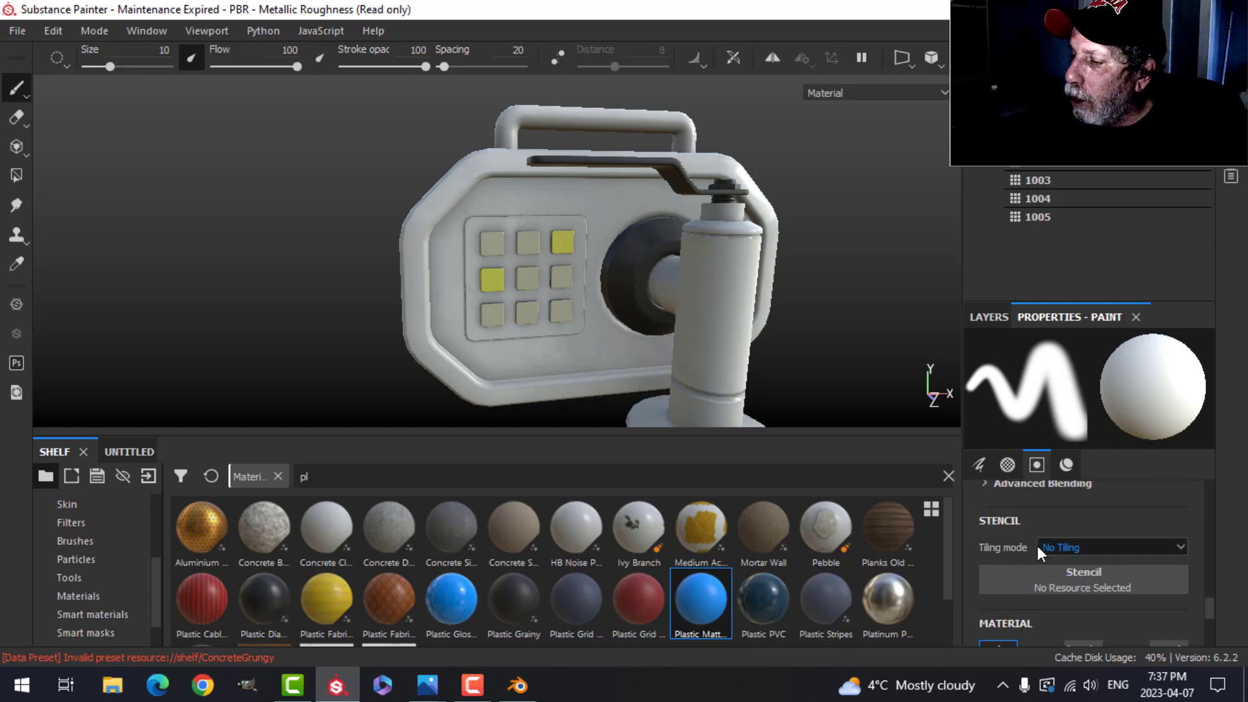
scroll(1036, 546, down, 5)
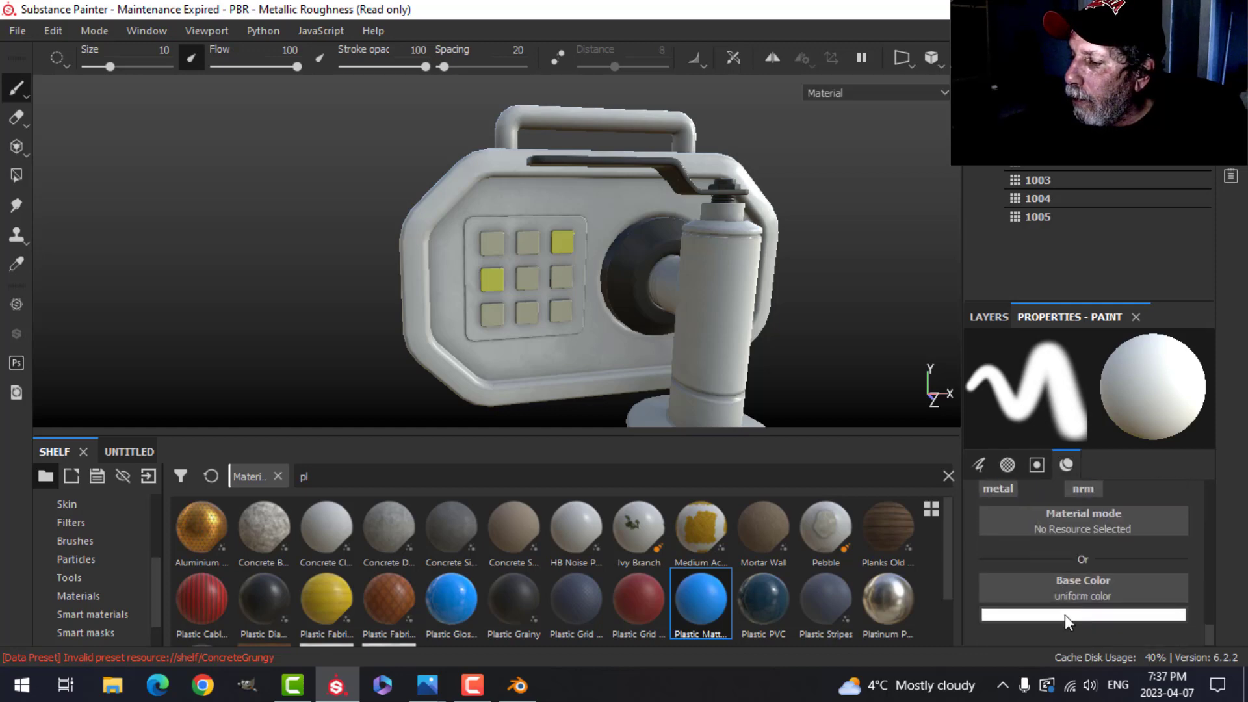
click(1065, 615)
click(997, 454)
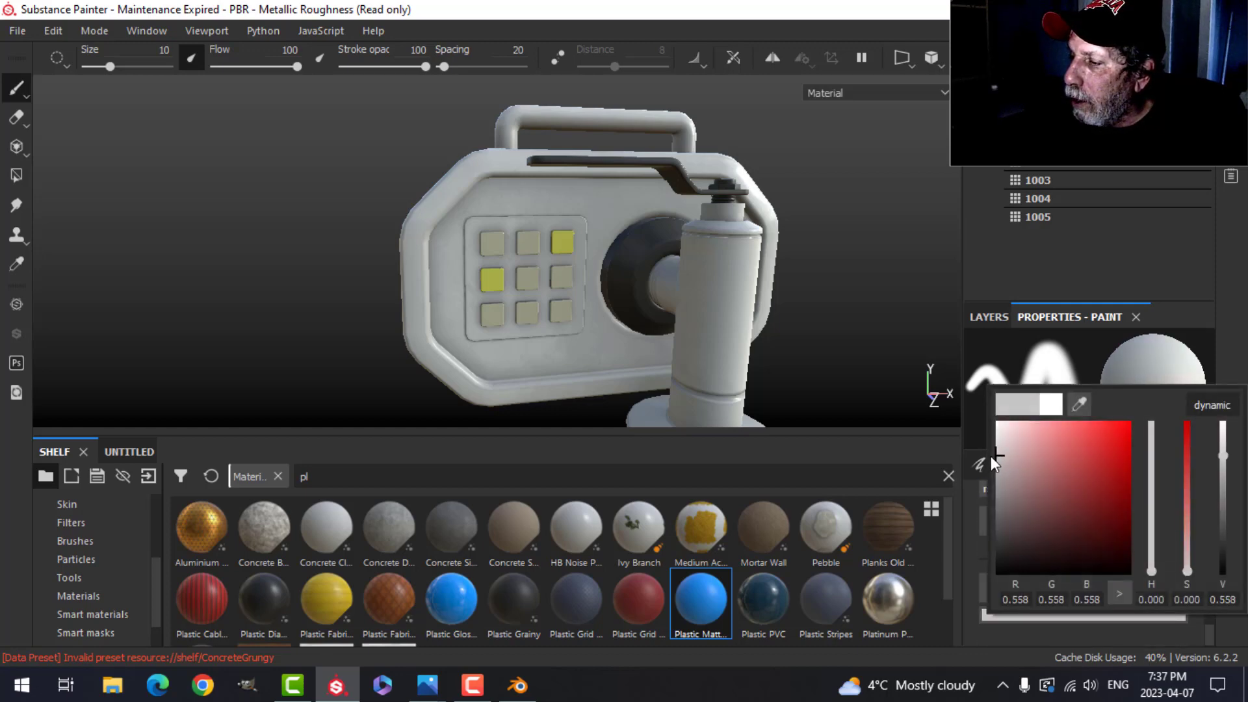
click(1238, 306)
- Search the shelf's alphas for "sq" and look through the square shapes
alt+drag(633, 337, 599, 318)
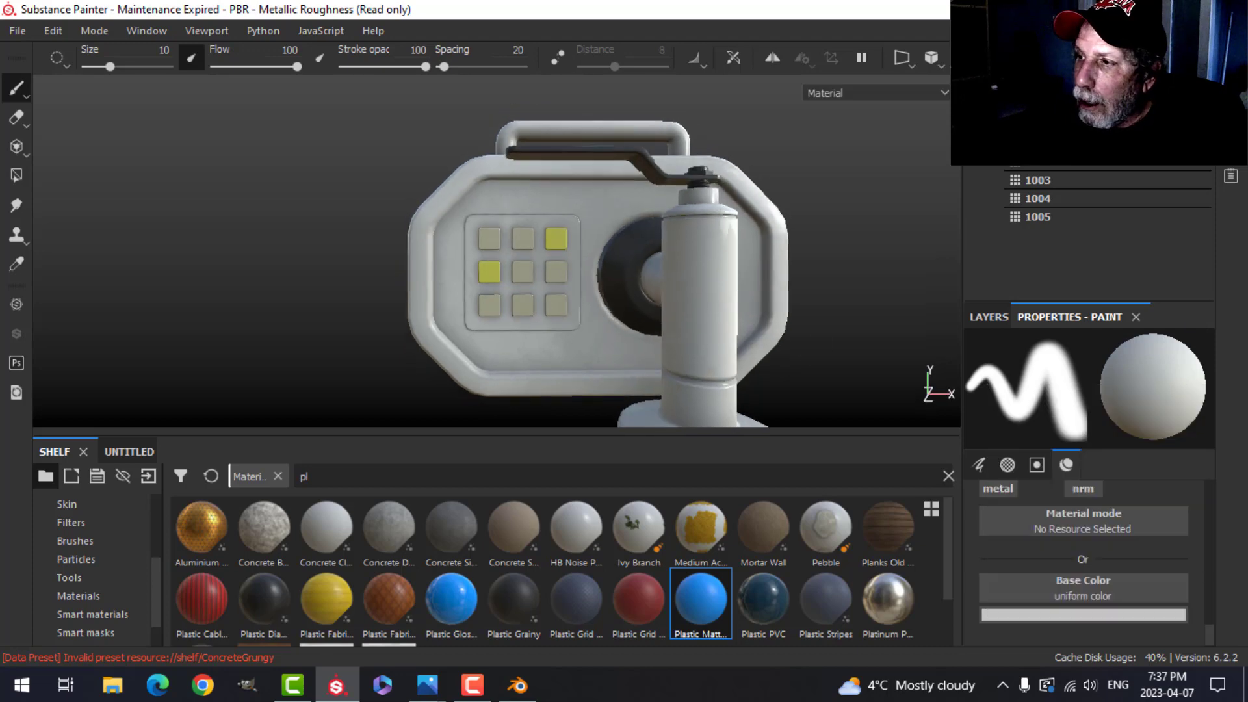
scroll(666, 294, down, 5)
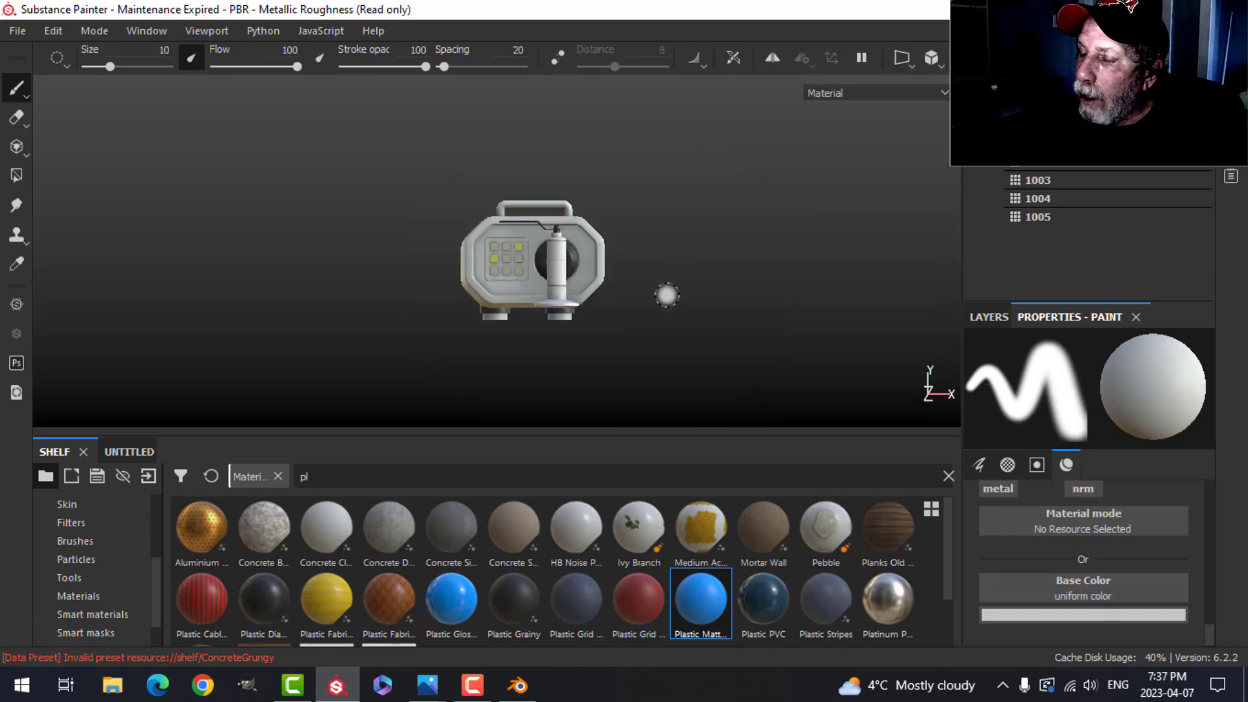
scroll(653, 279, up, 5)
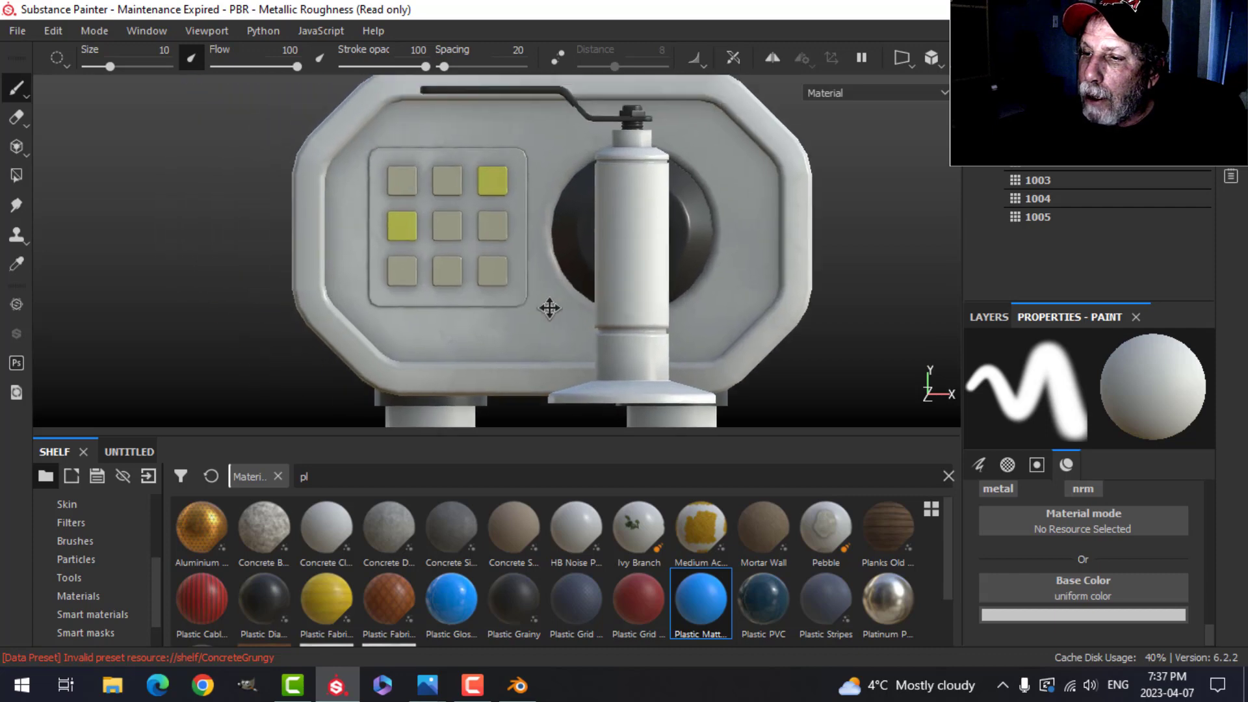
scroll(549, 308, up, 4)
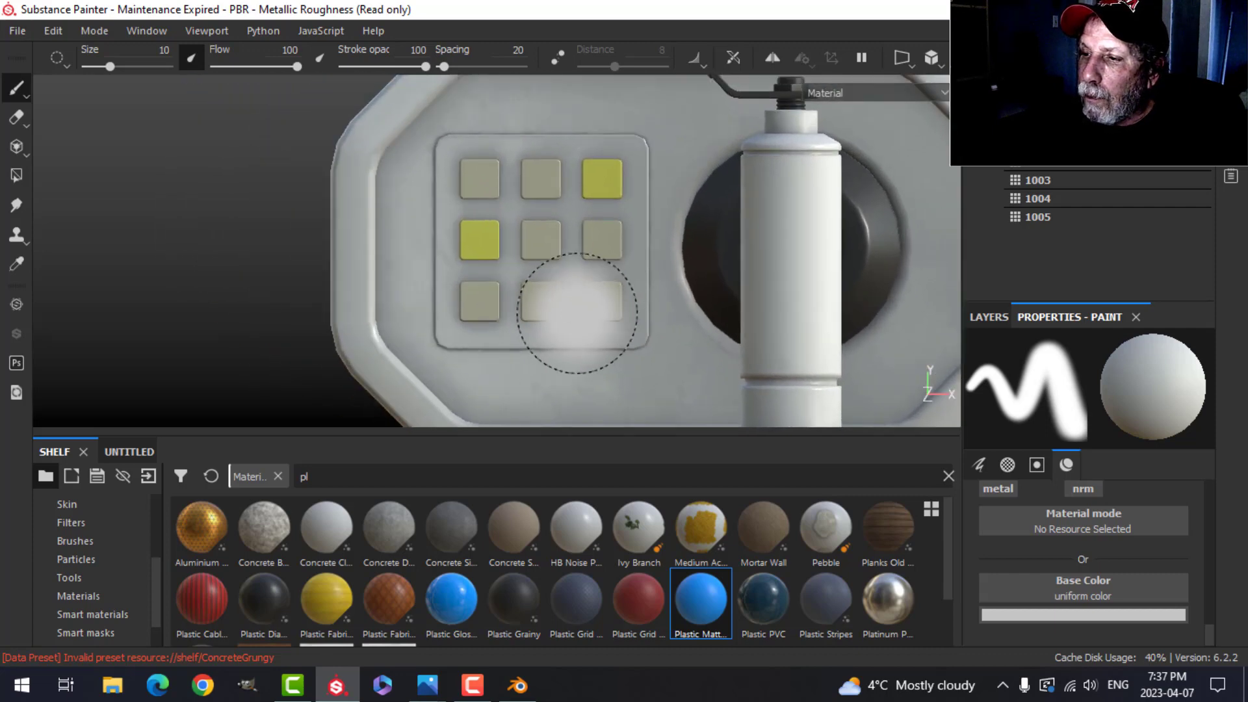
scroll(66, 540, up, 3)
click(72, 541)
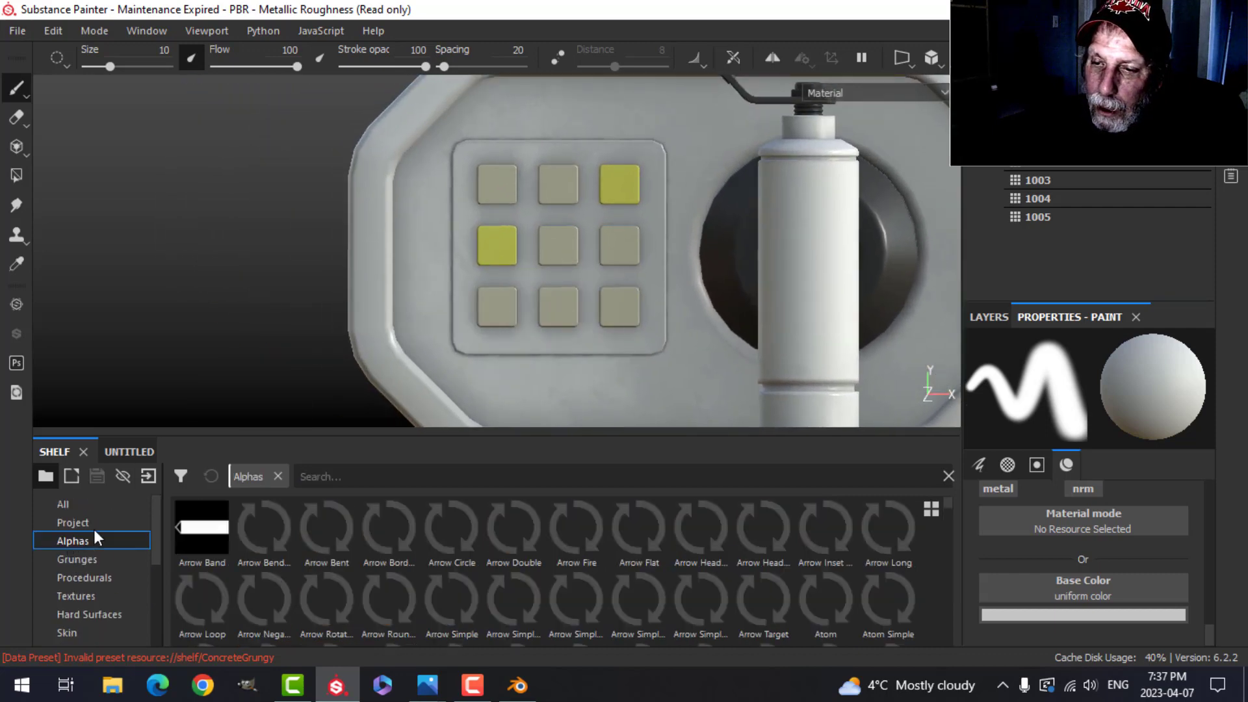
click(347, 476)
text(sq)
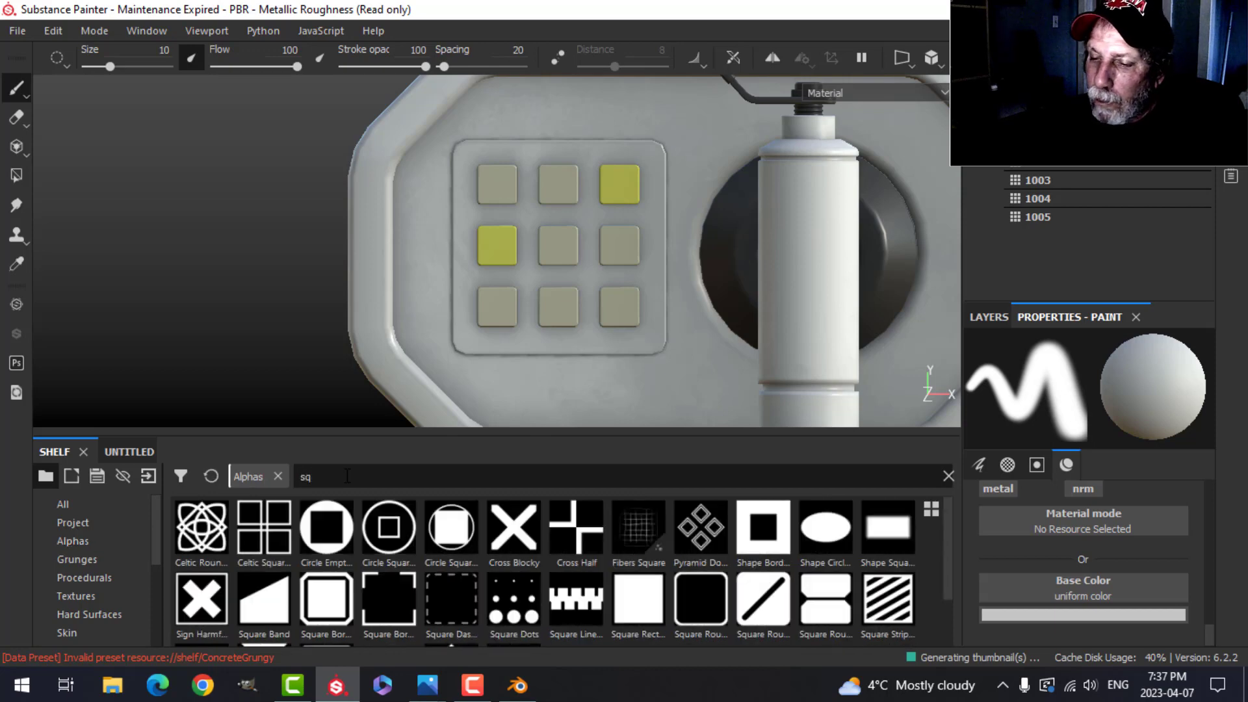
scroll(715, 581, down, 1)
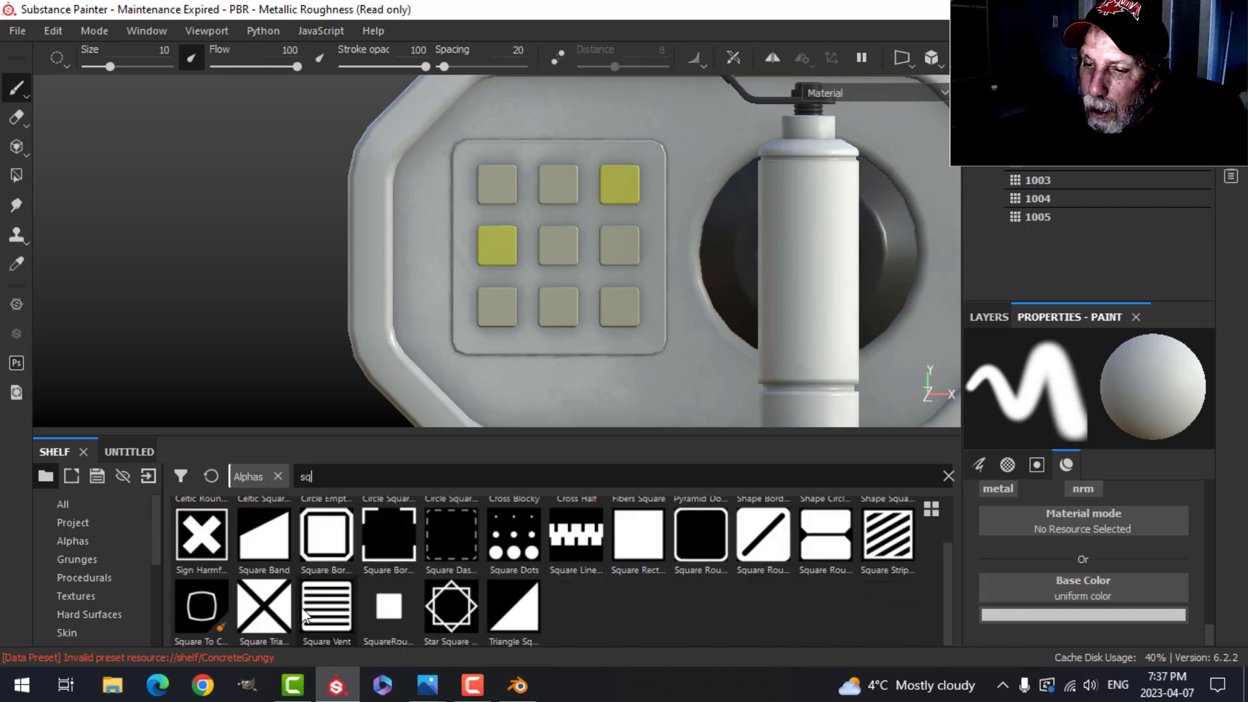
- Stamp a light grey square, using the Square Rectangle alpha at brush size 2.29, on each of the three top-row keypad buttons
click(629, 559)
scroll(748, 593, up, 1)
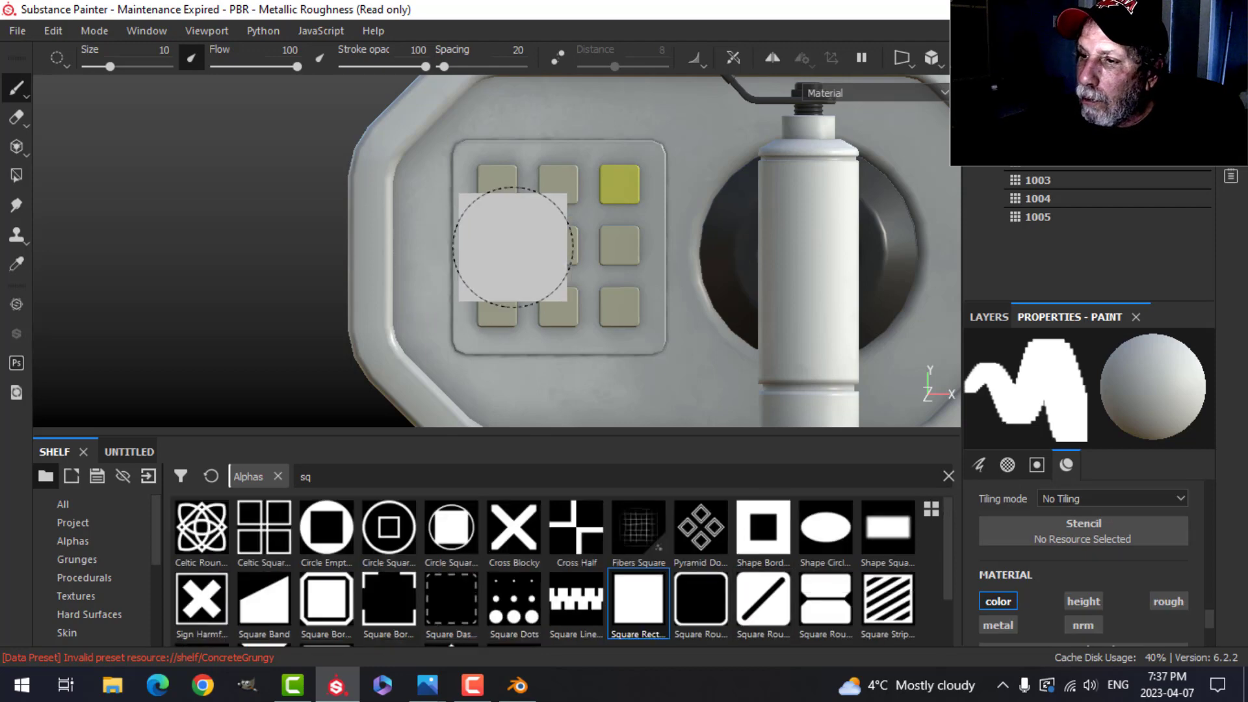
ctrl+right_drag(518, 212, 480, 212)
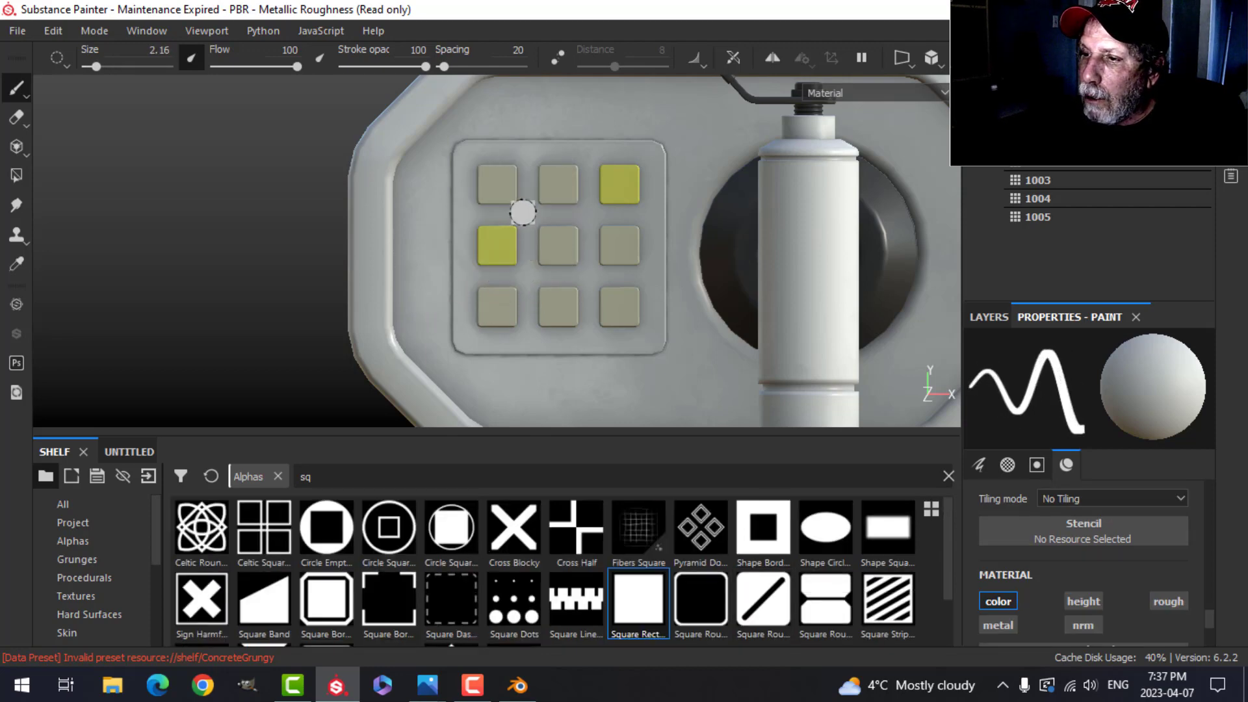
scroll(524, 212, up, 3)
ctrl+right_drag(479, 160, 476, 163)
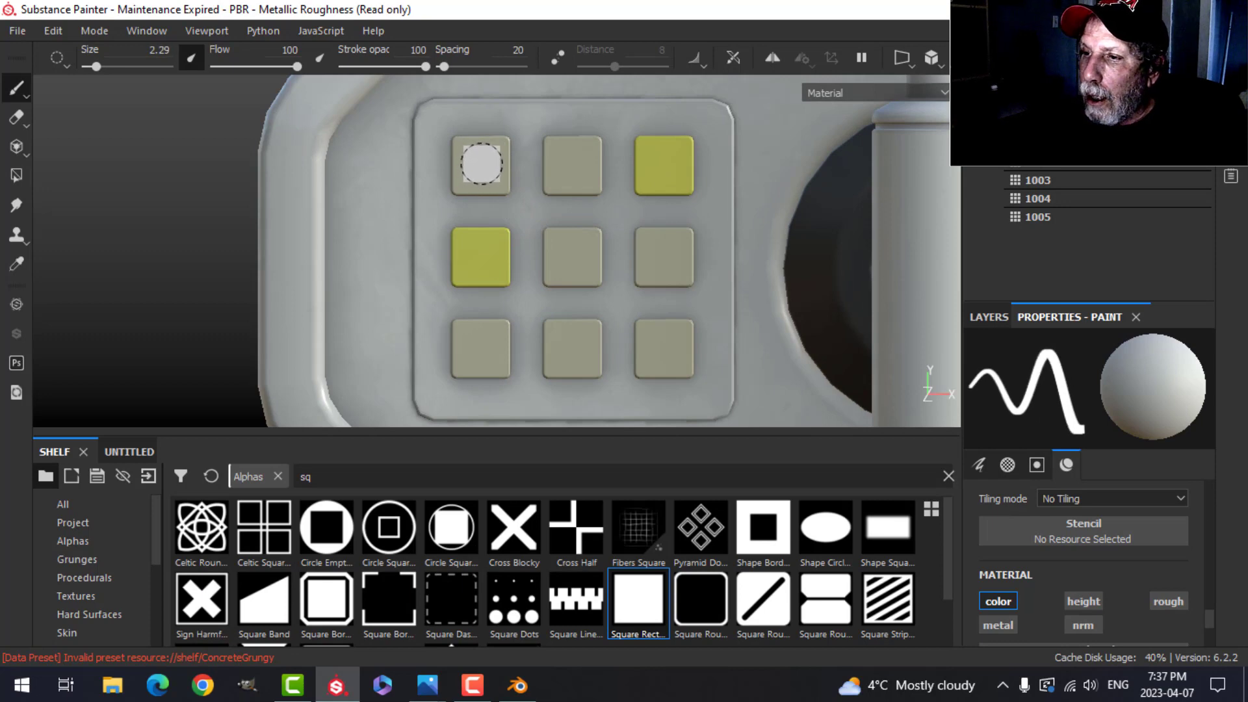
click(482, 163)
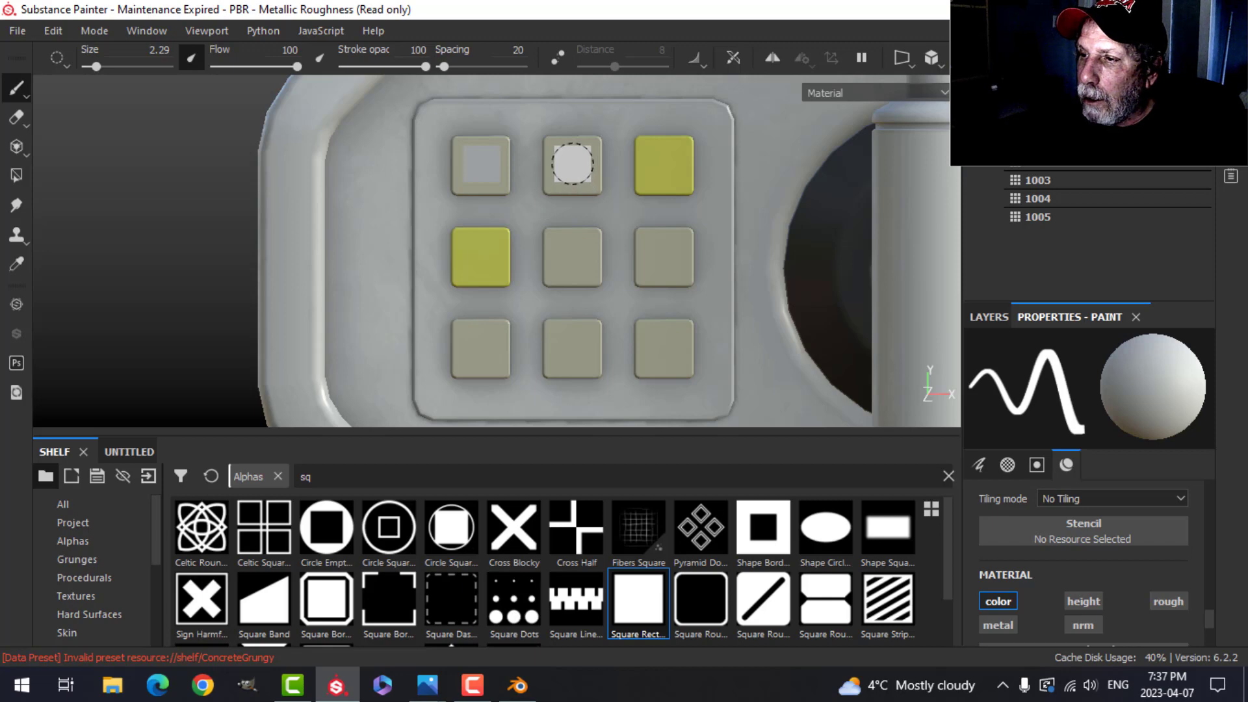
click(572, 164)
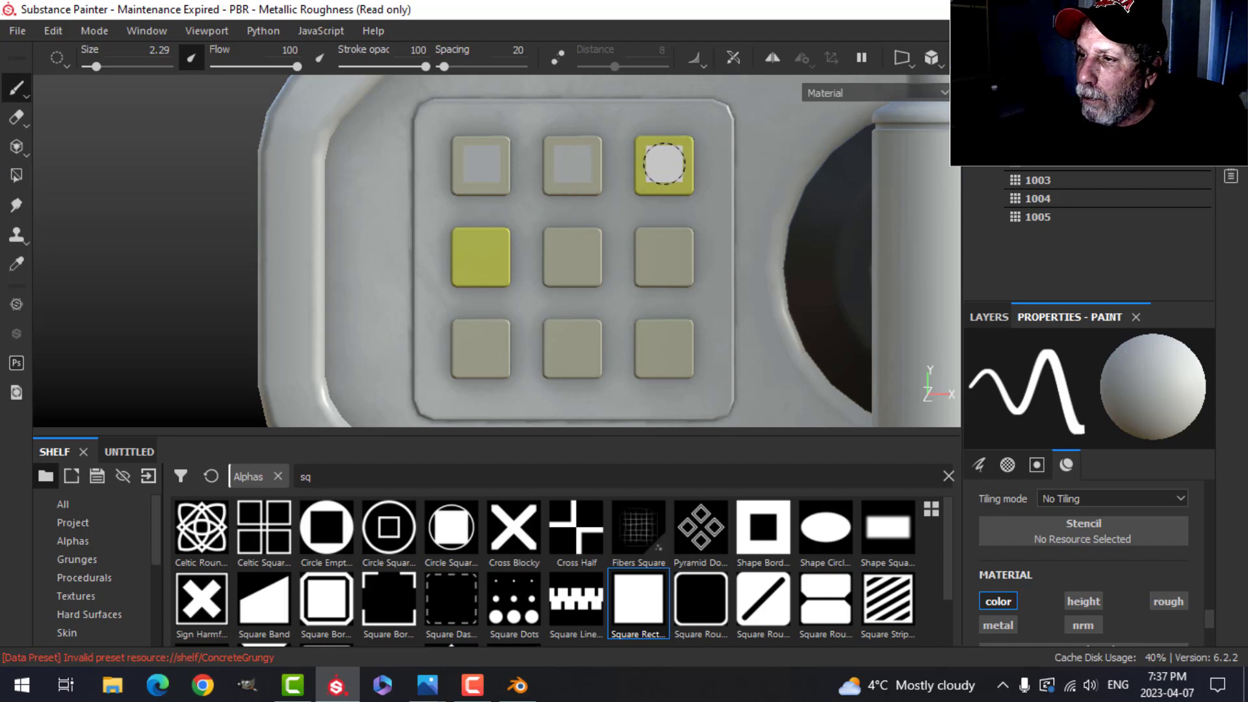
click(663, 164)
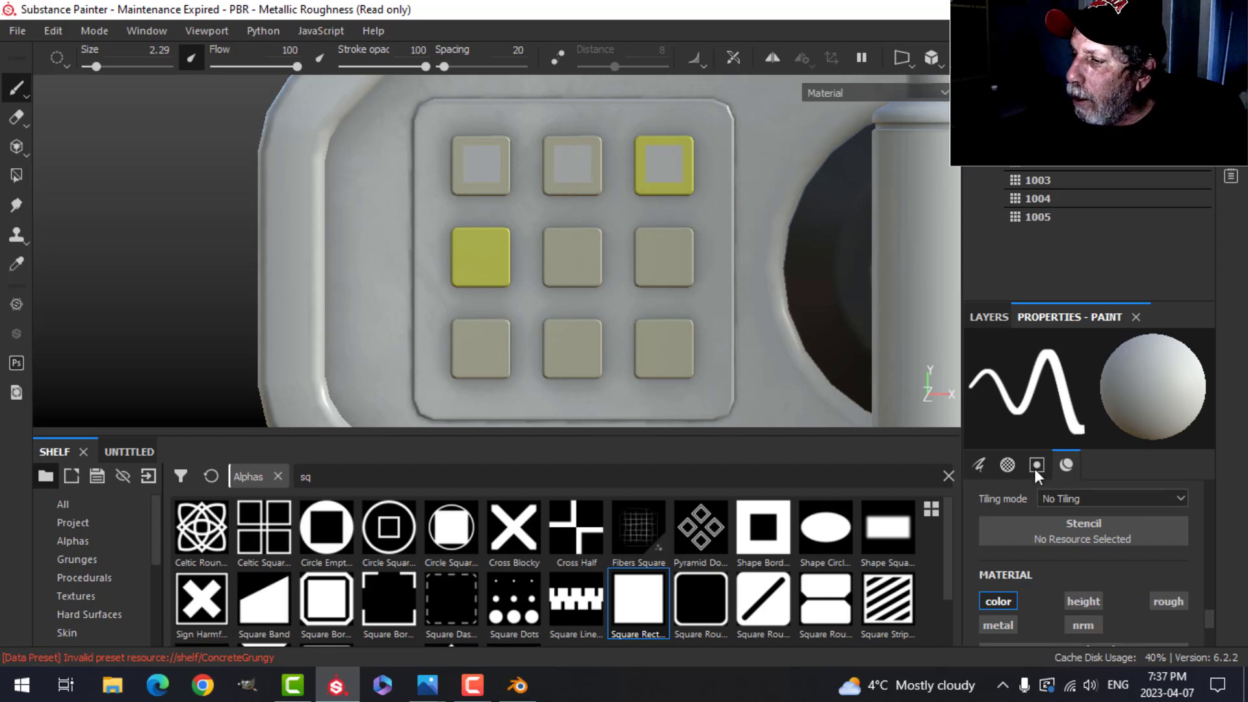
- Add a Blur filter to Layer 1 and set its blur intensity to 4.02
click(992, 315)
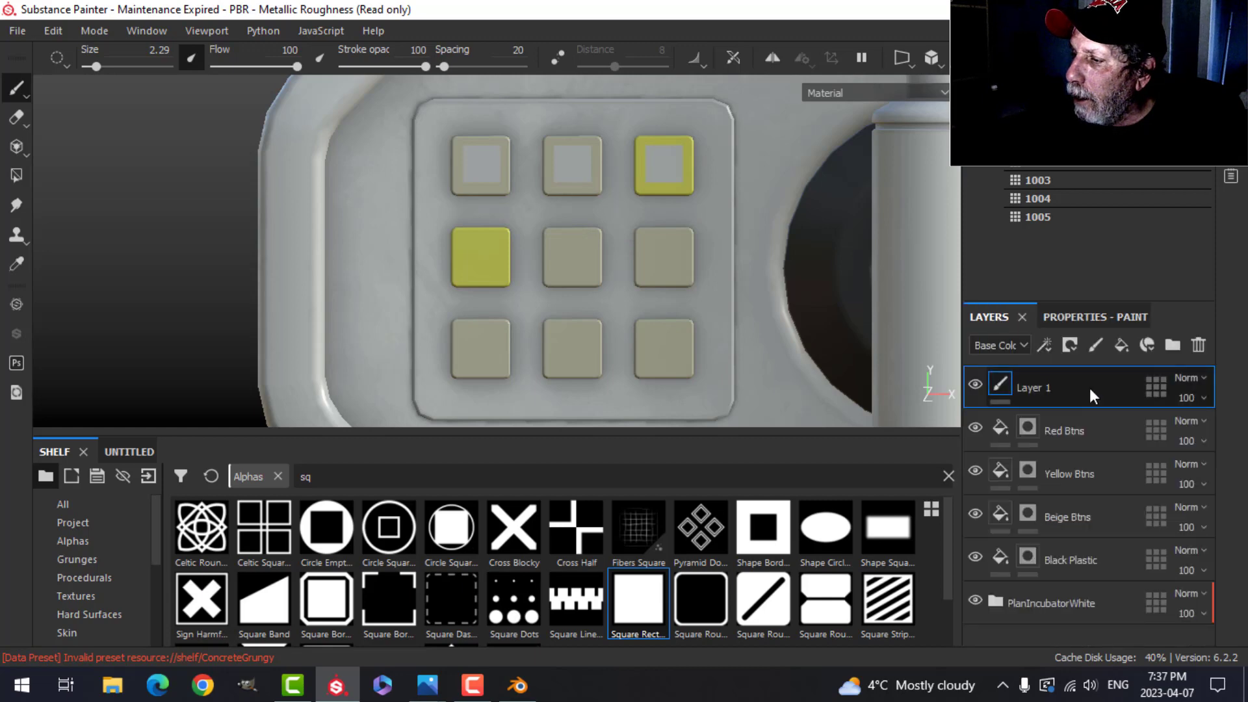
right_click(998, 385)
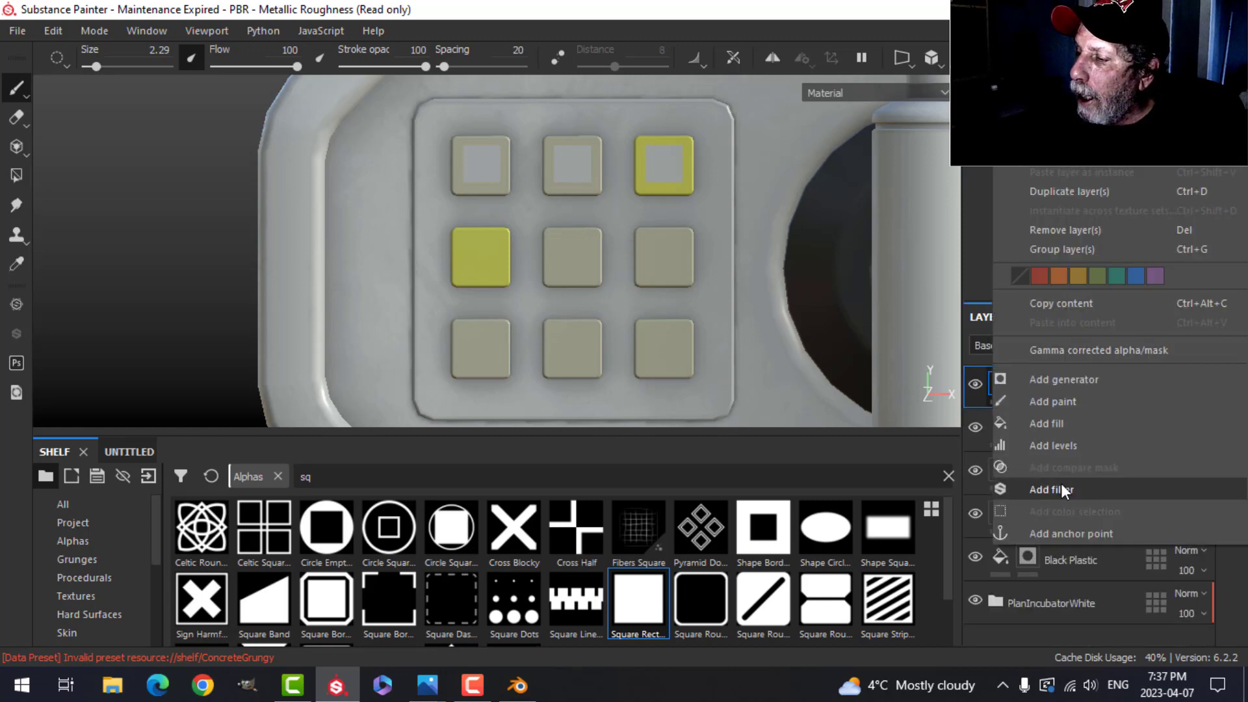
key(Escape)
click(1084, 318)
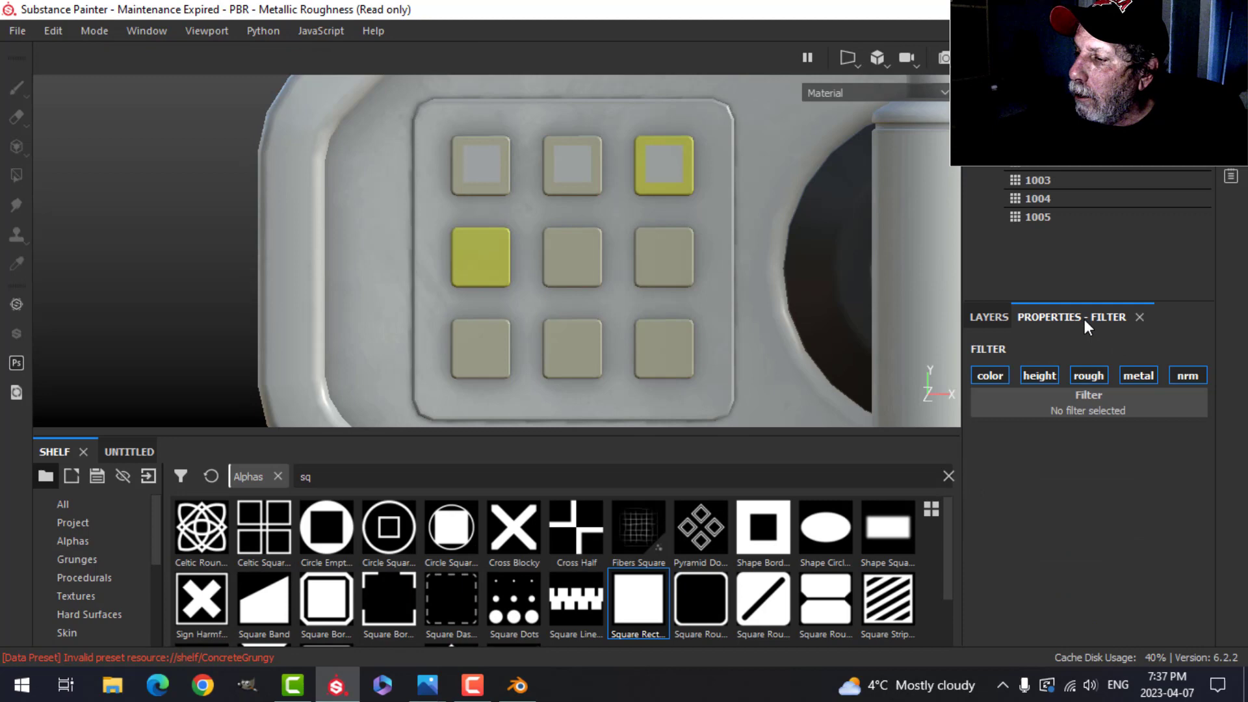
click(1067, 404)
click(1153, 467)
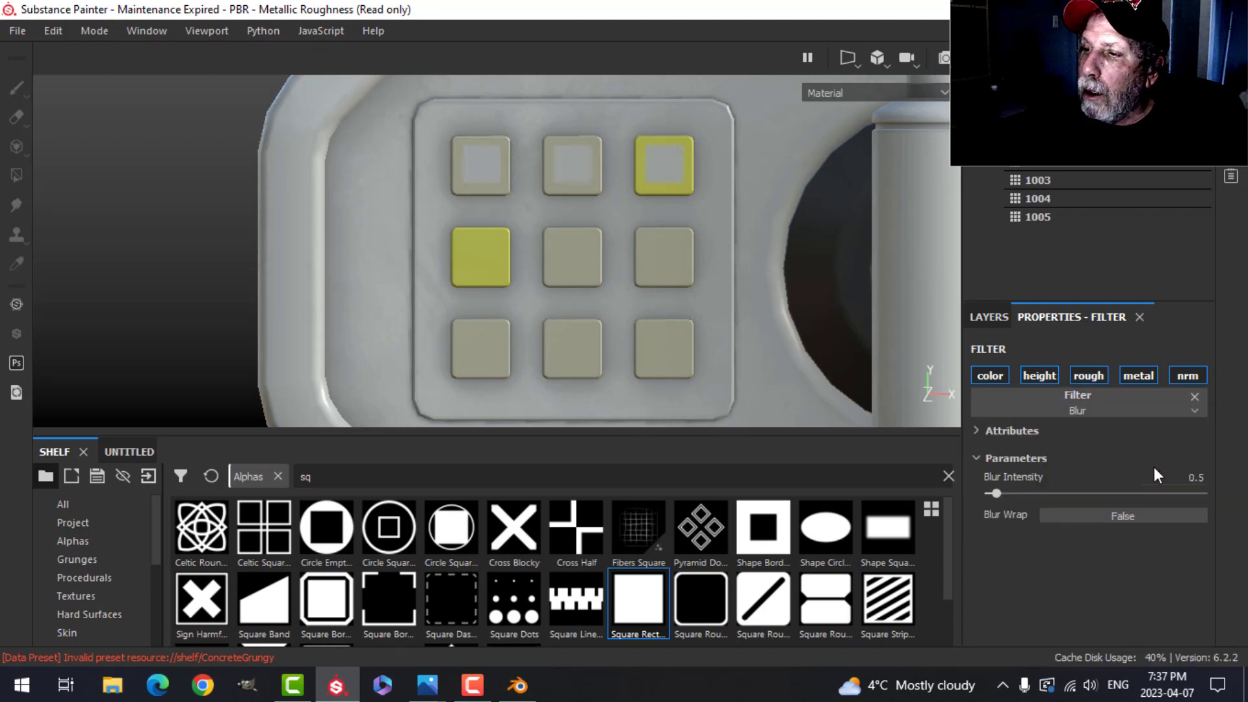
drag(996, 493, 1042, 494)
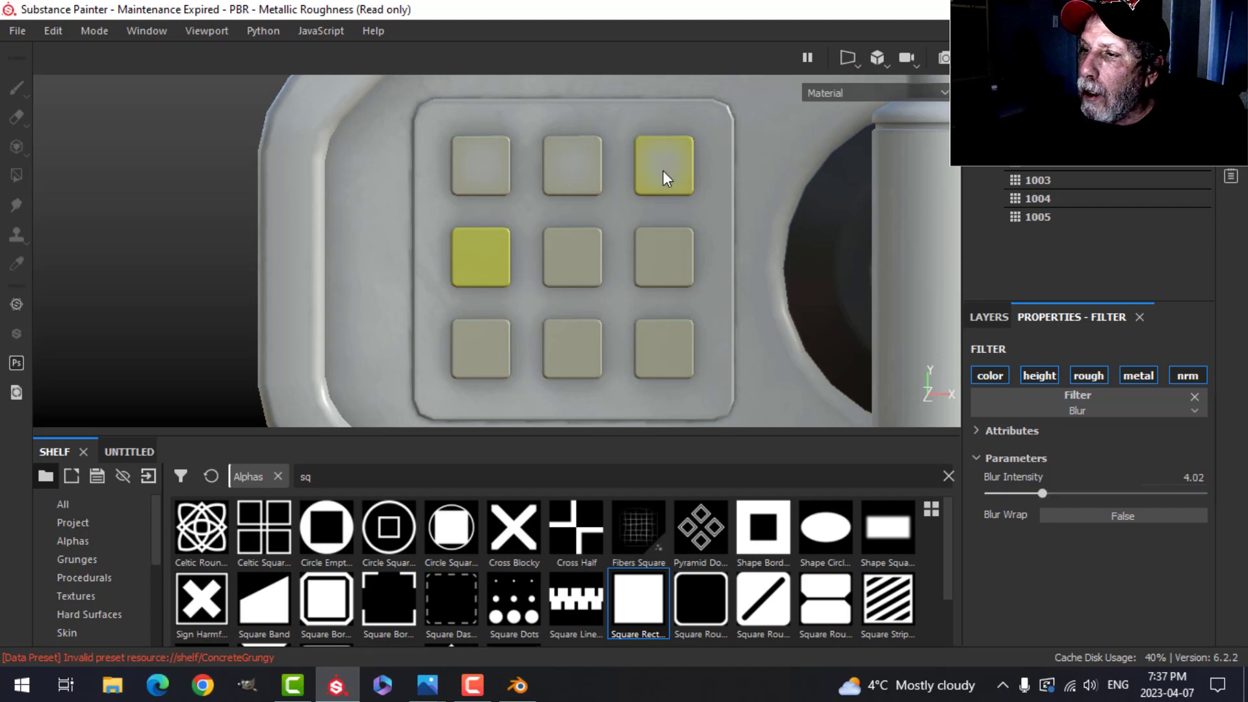
scroll(684, 229, up, 2)
scroll(683, 241, down, 1)
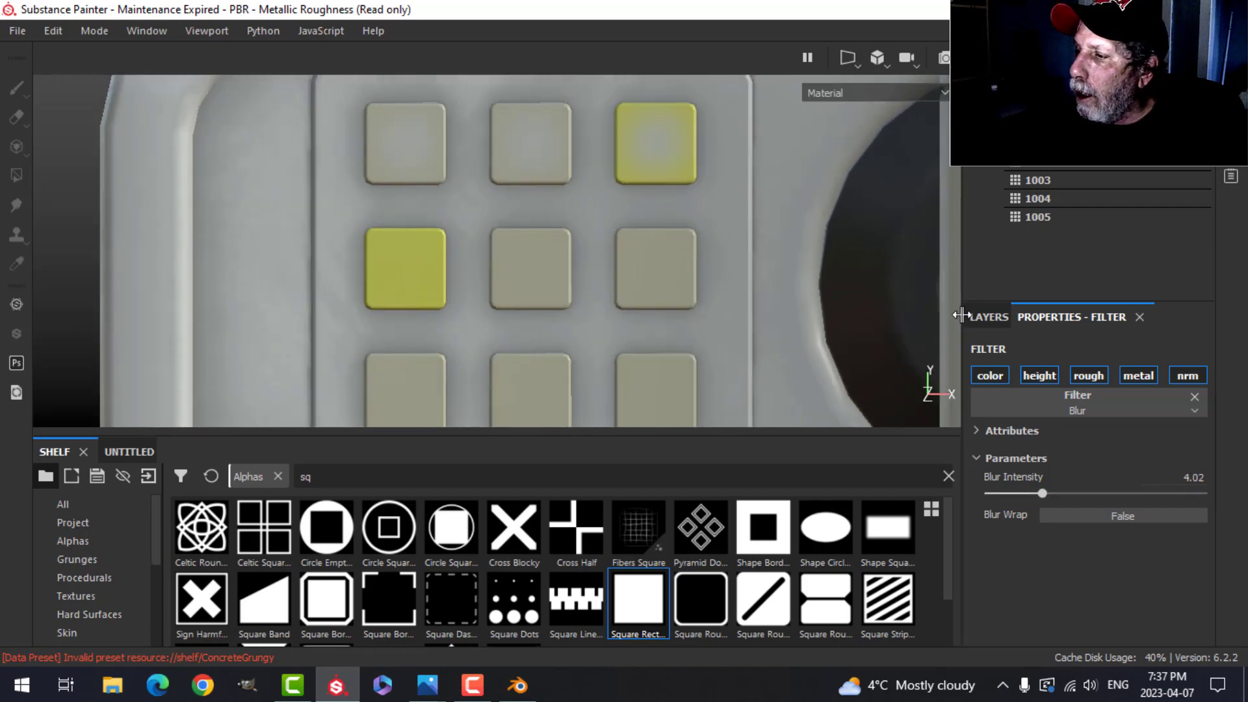
- Set the base color of the paint on Layer 1 to a lighter grey with RGB values of 0.760
click(983, 317)
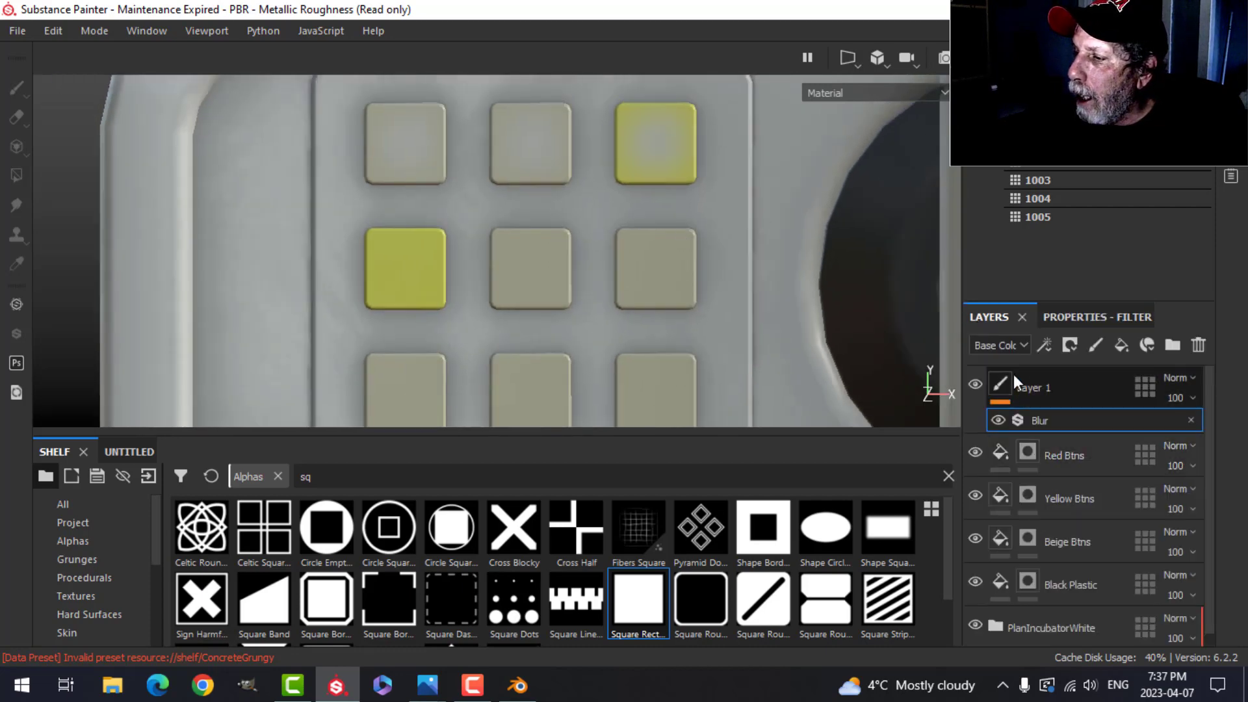
click(1039, 388)
scroll(1047, 567, down, 3)
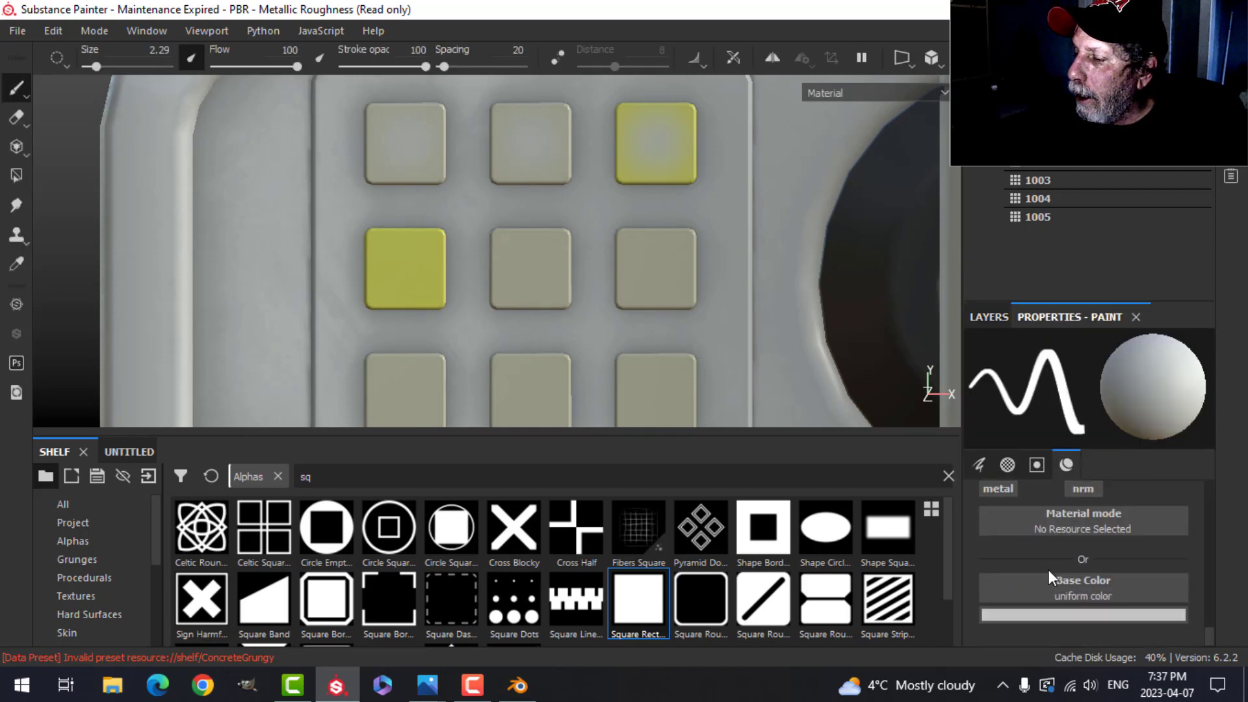
scroll(1044, 549, up, 1)
scroll(1043, 548, down, 1)
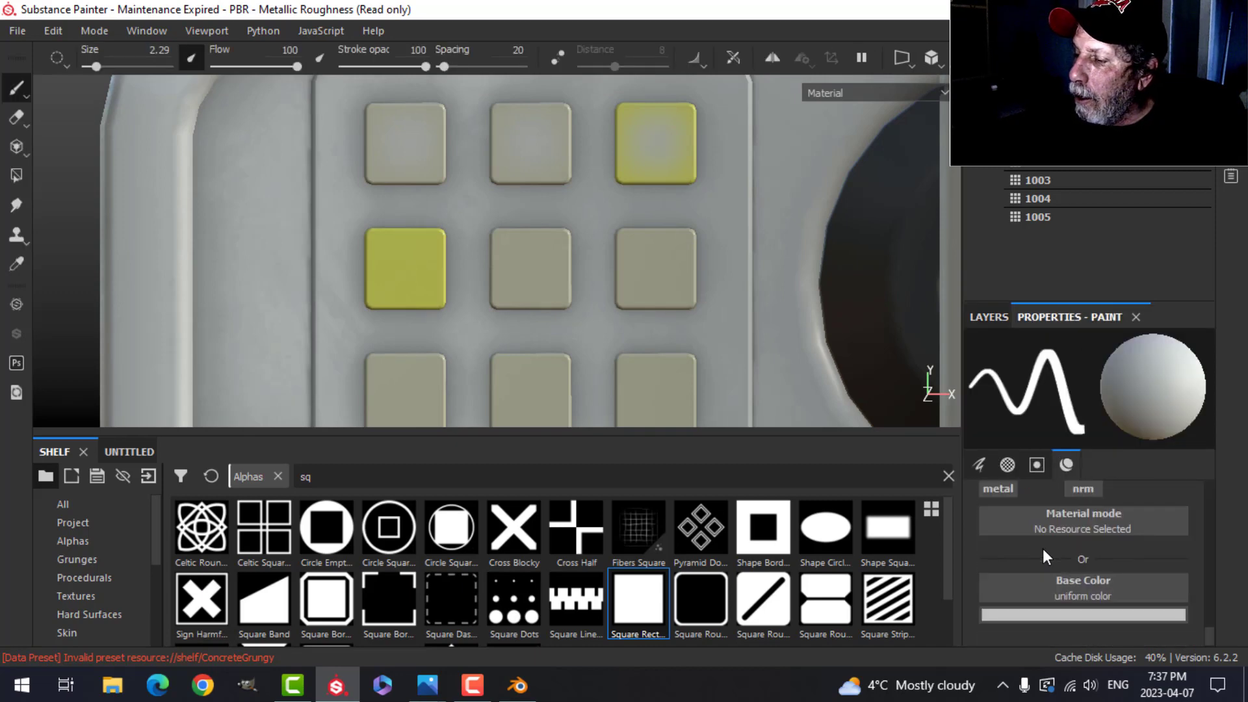
click(1062, 615)
drag(998, 447, 995, 440)
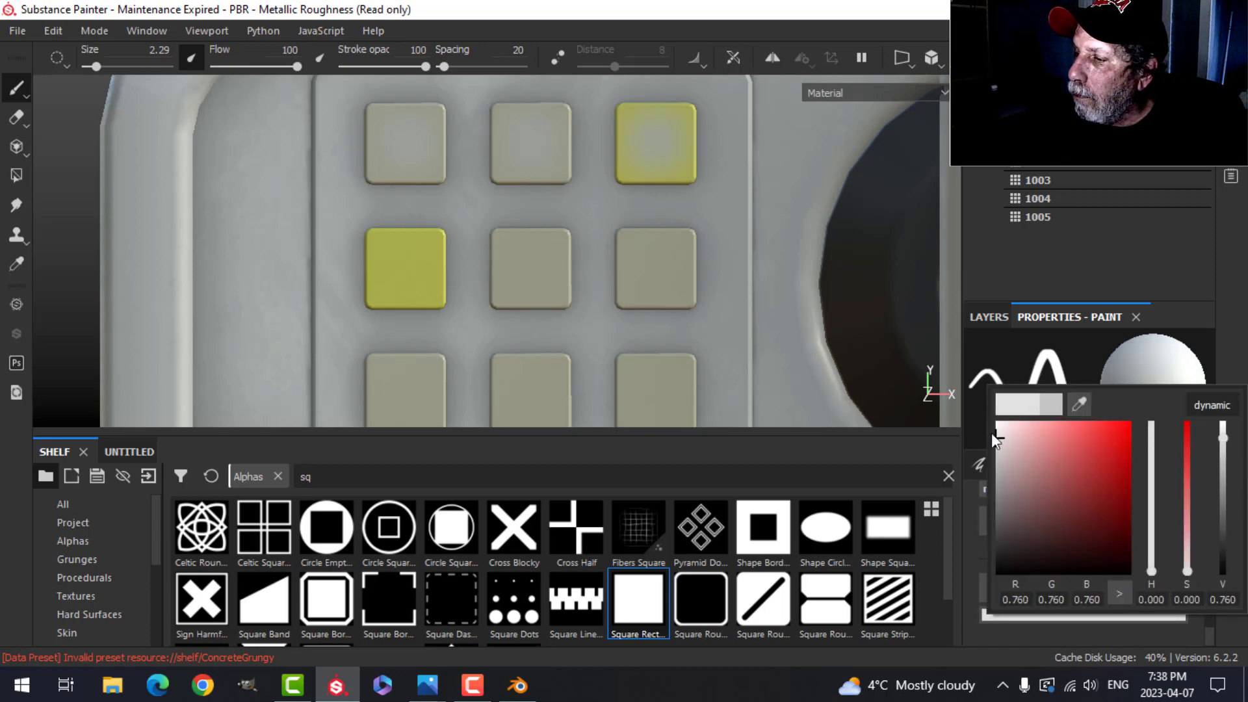
click(987, 316)
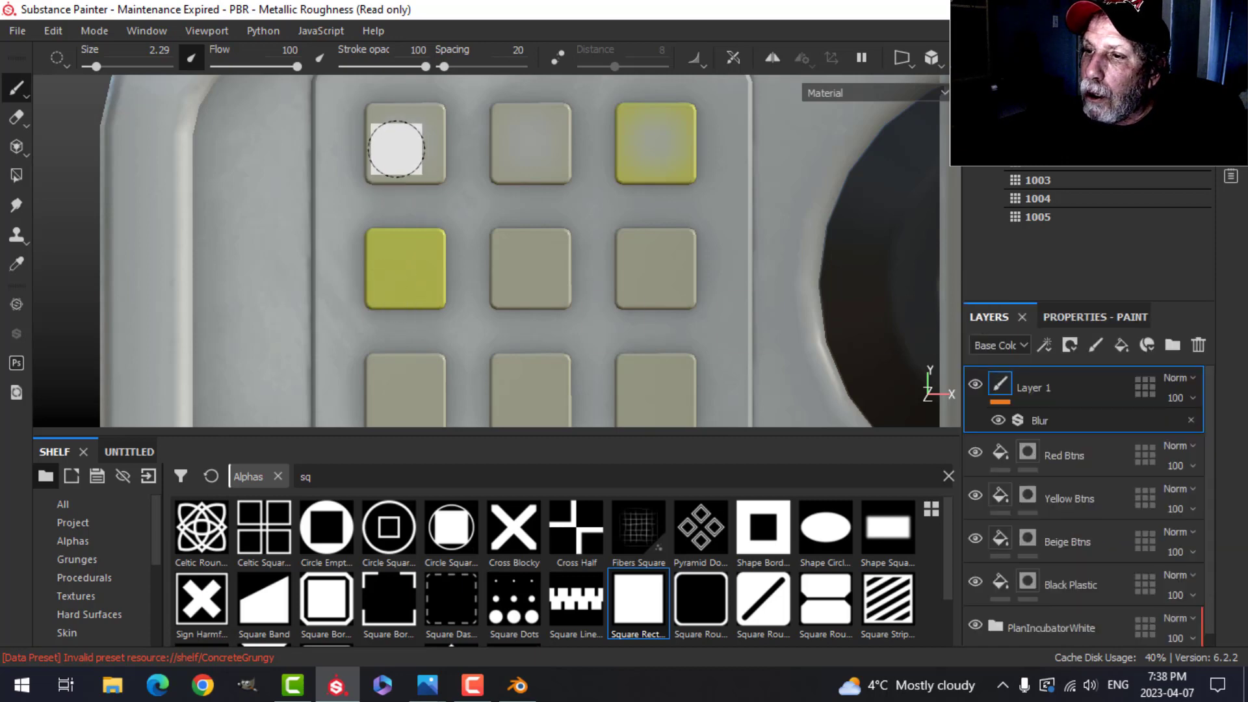
- Stamp the lighter square at the center of each of the nine keypad buttons on Layer 1
click(405, 143)
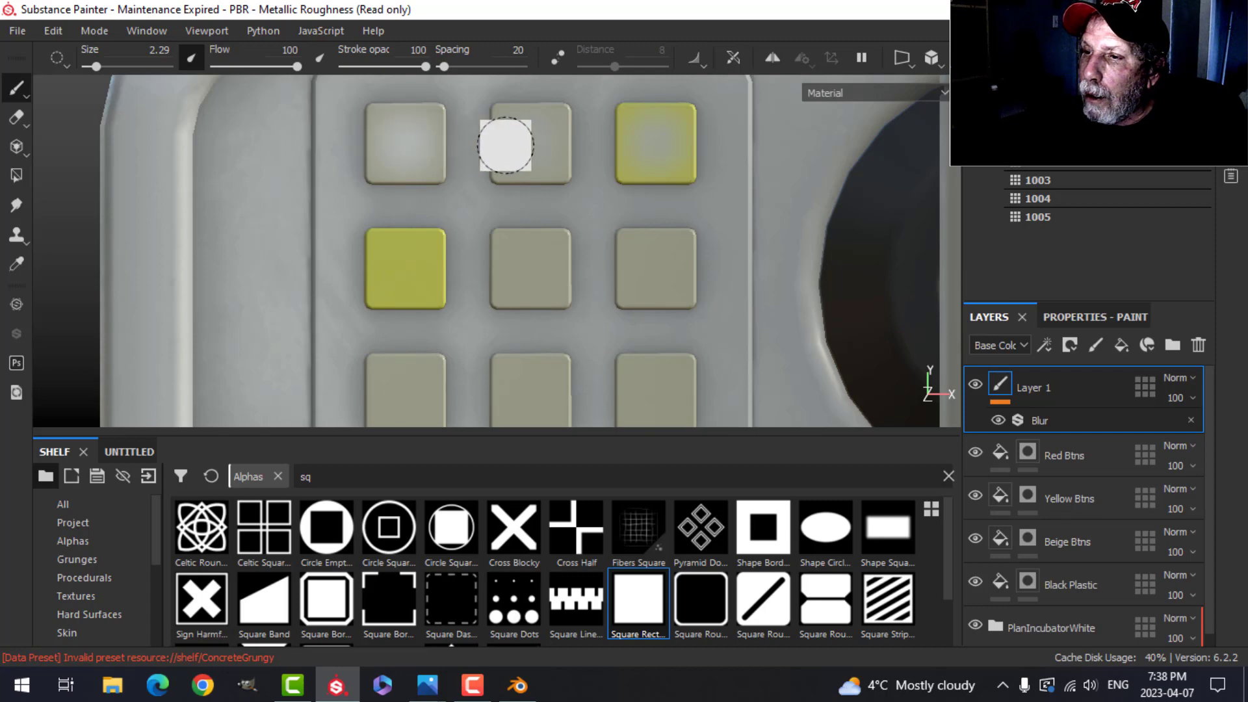
click(532, 139)
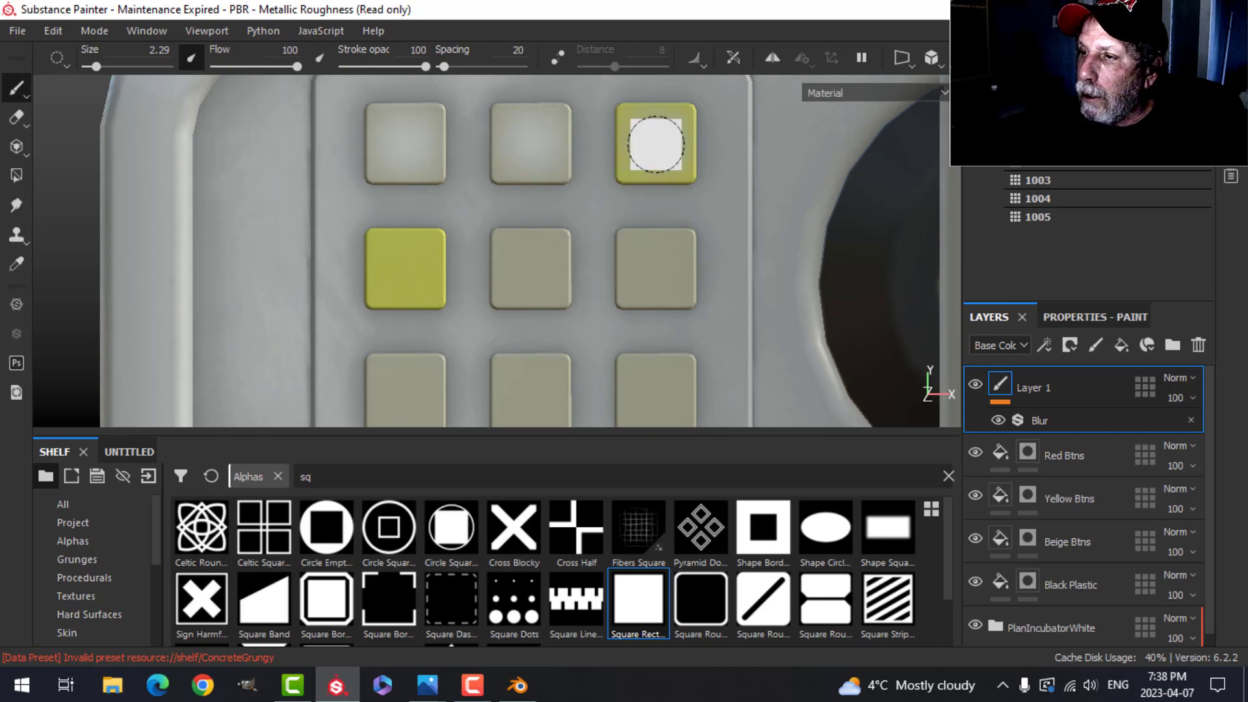
click(655, 144)
click(405, 268)
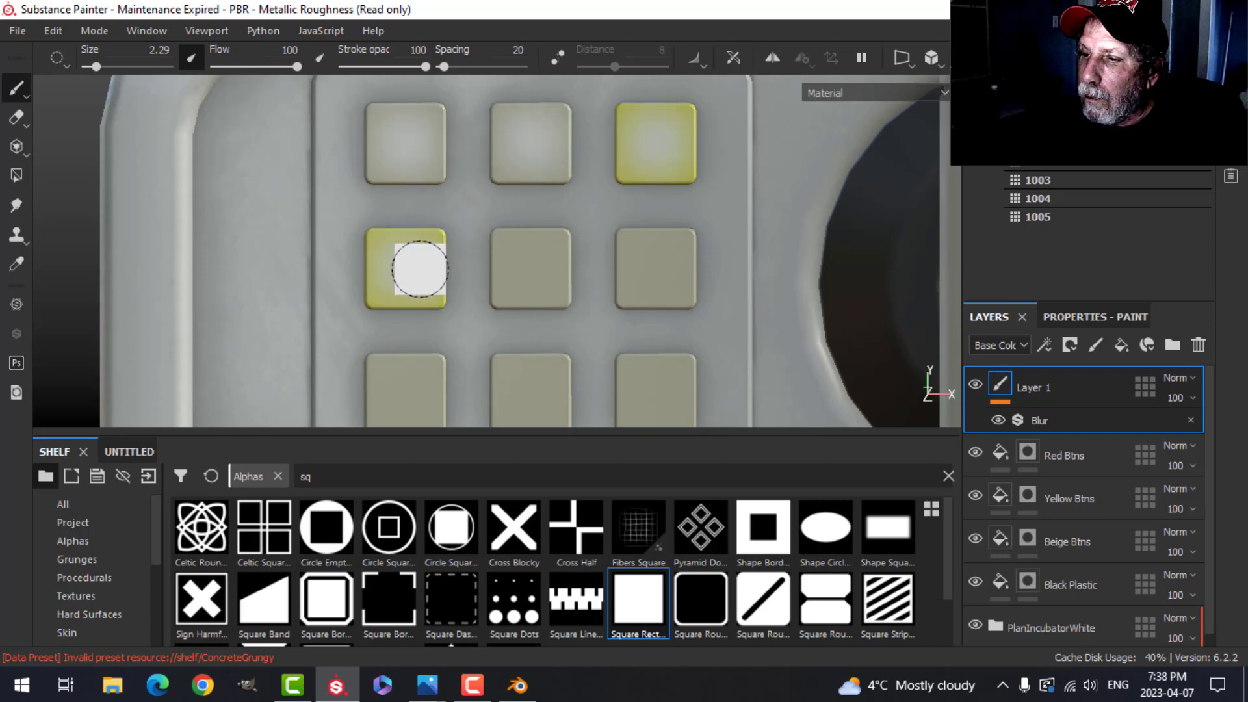
click(532, 266)
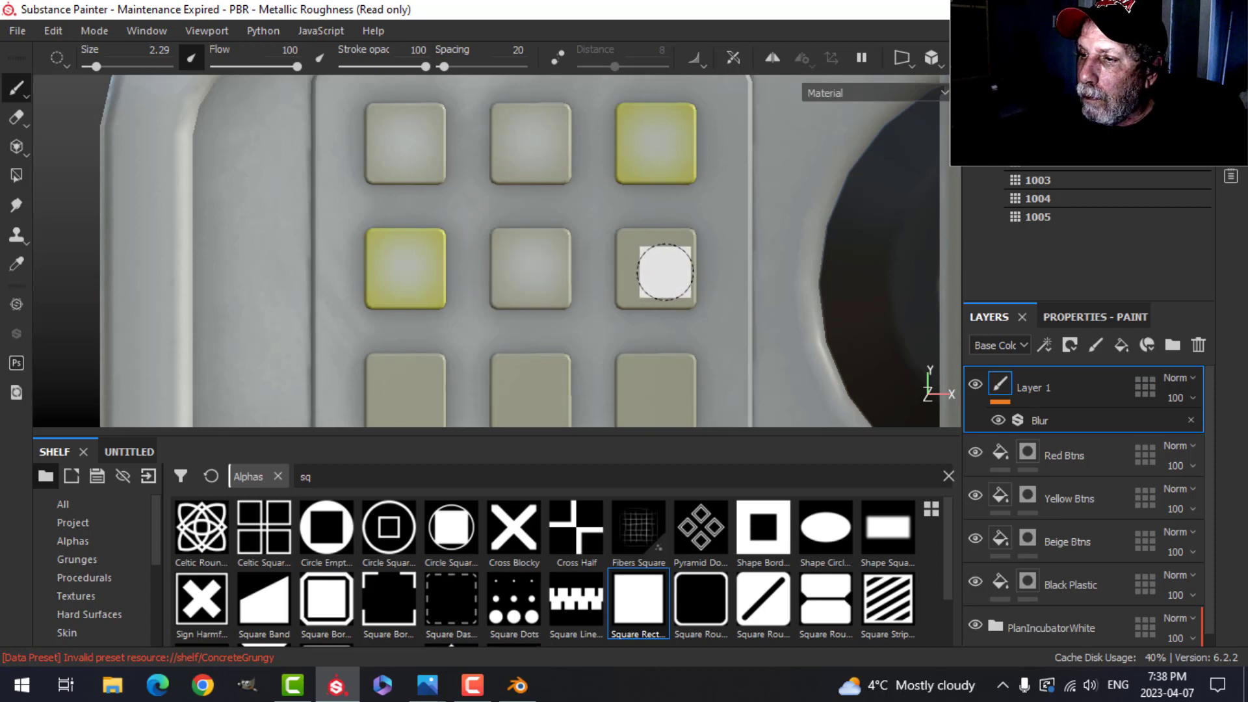
click(658, 267)
scroll(686, 328, down, 3)
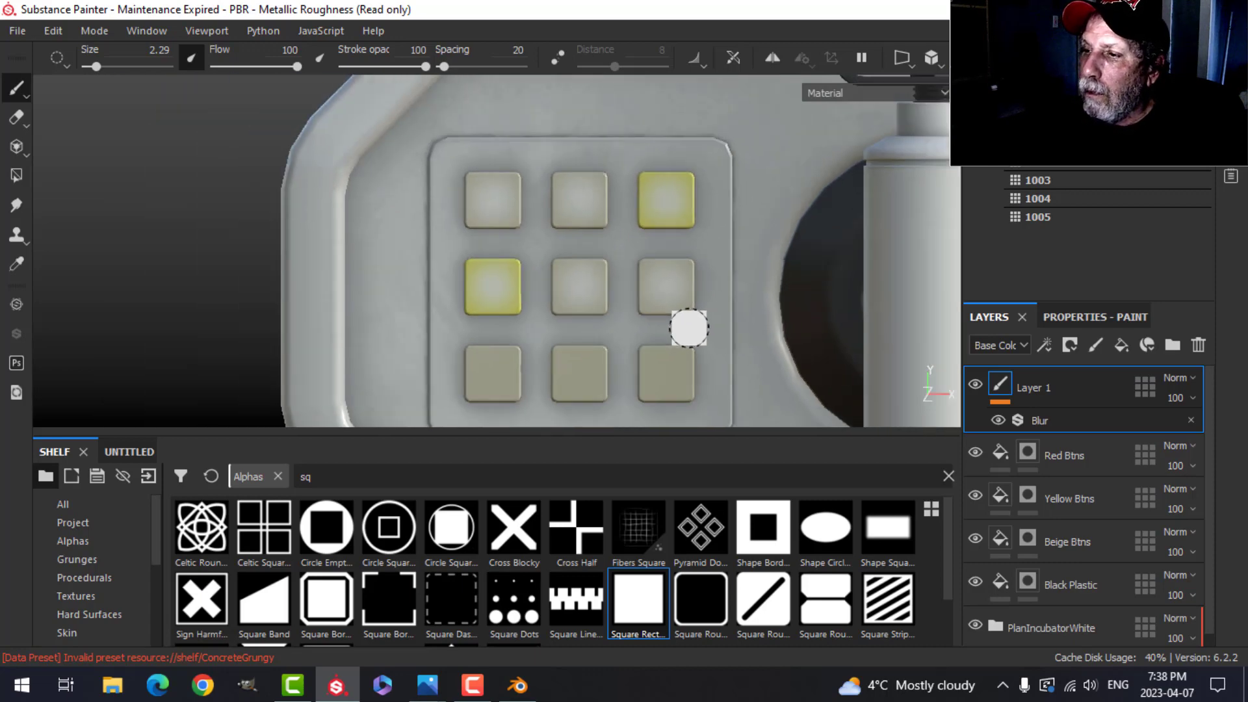
alt+middle_drag(681, 327, 651, 232)
click(649, 271)
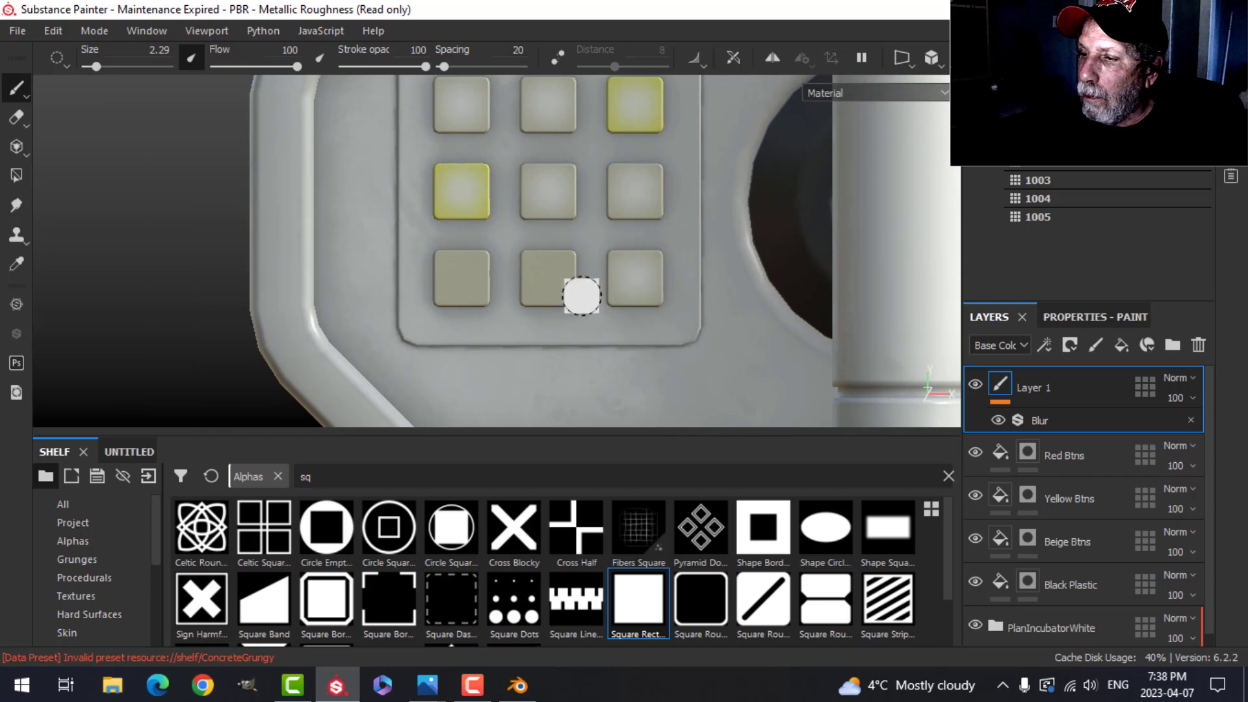
click(549, 278)
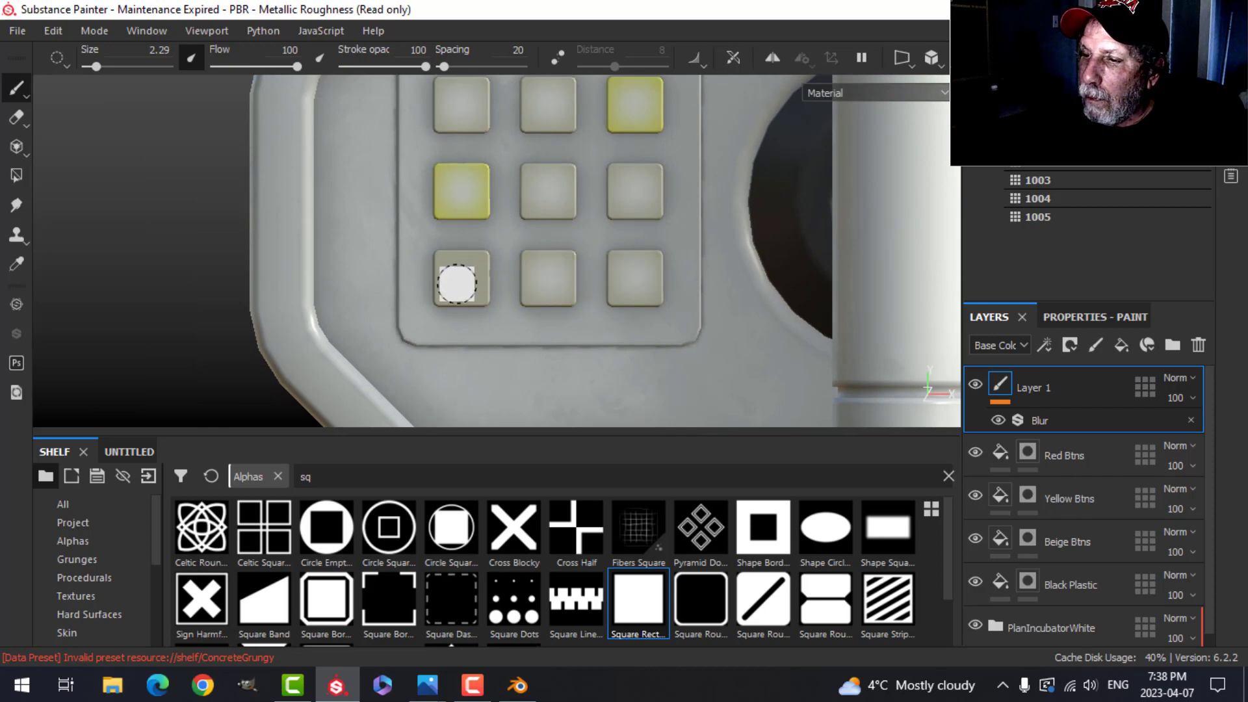
click(462, 278)
- Find the circular Shape Border alpha by searching for "circ", load it into the brush, and set its border width to 1
scroll(663, 304, down, 3)
mouse_move(635, 314)
alt+mouse_down()
mouse_move(662, 221)
mouse_move(745, 302)
mouse_move(619, 336)
mouse_move(614, 298)
mouse_move(646, 221)
mouse_move(641, 256)
mouse_move(589, 338)
alt+mouse_up()
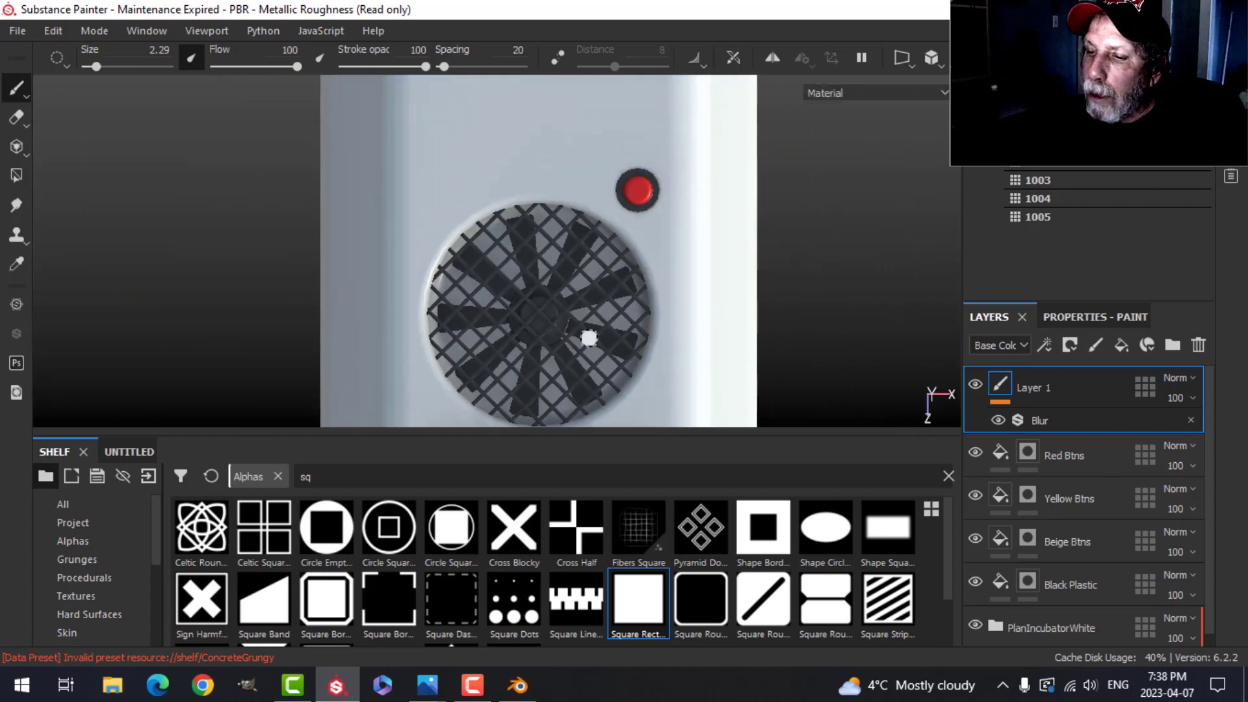
click(333, 479)
text(circ)
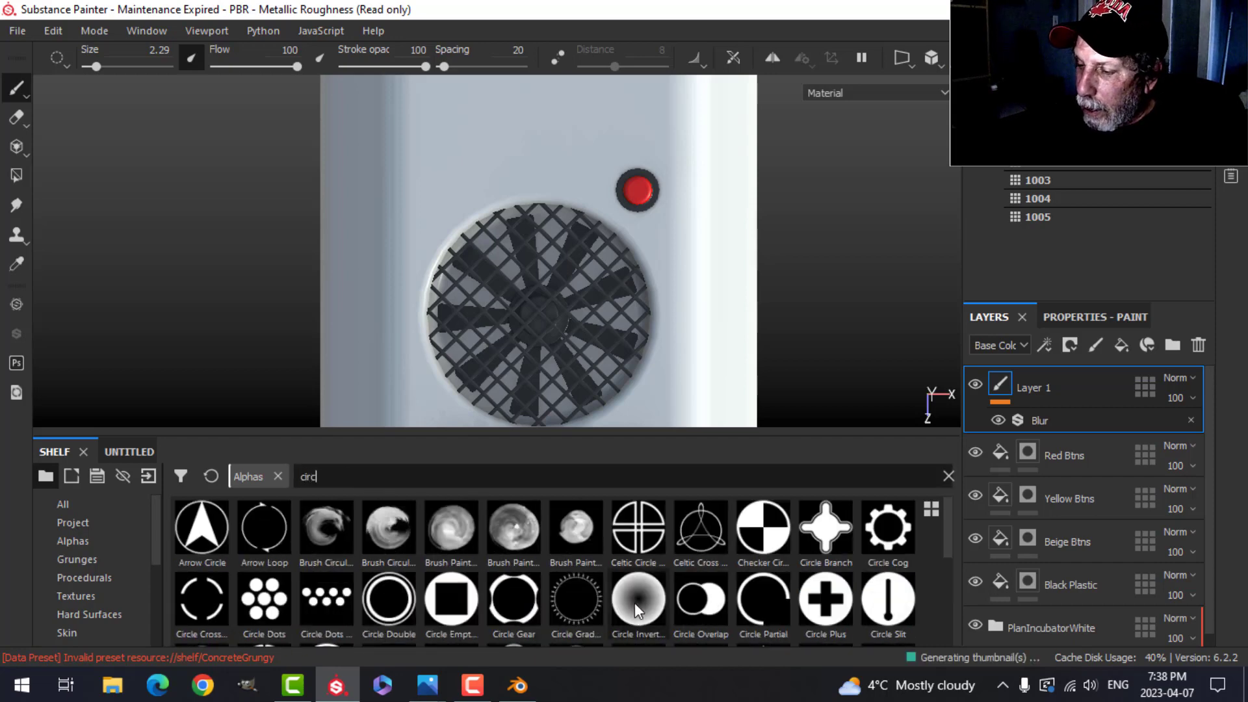
scroll(636, 601, down, 3)
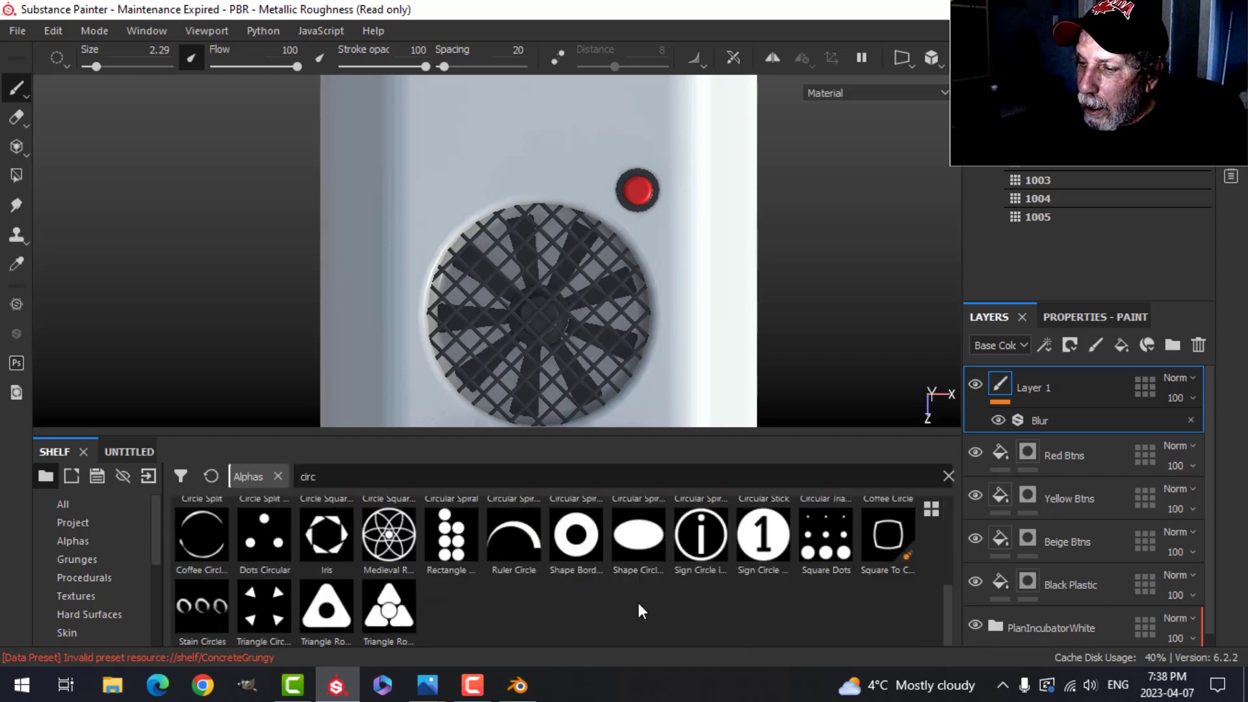
click(579, 555)
click(1098, 316)
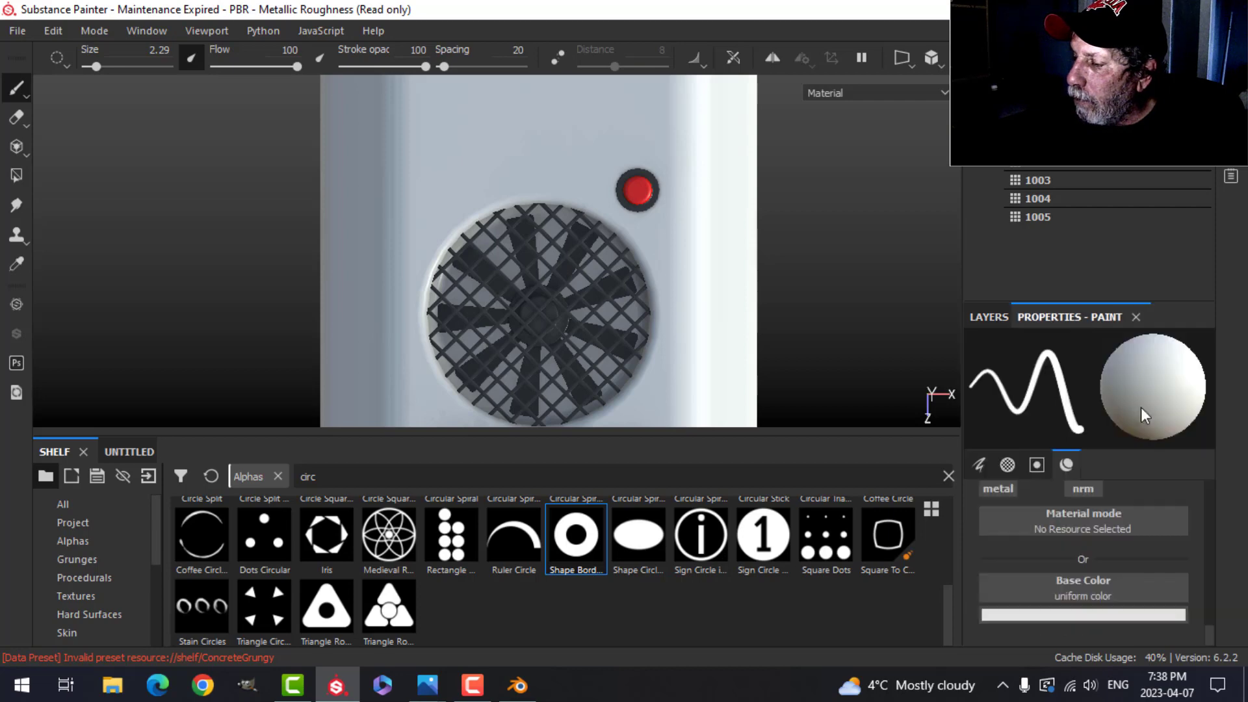
scroll(1091, 564, up, 5)
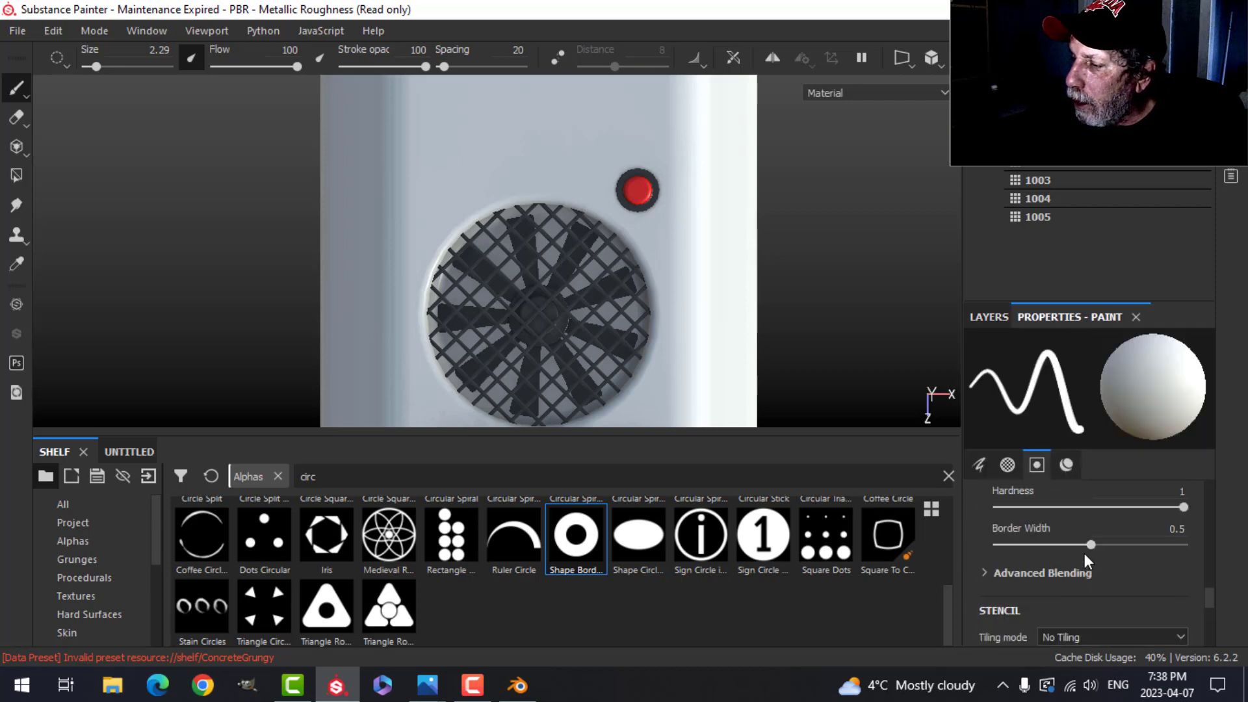
drag(1089, 546, 1174, 545)
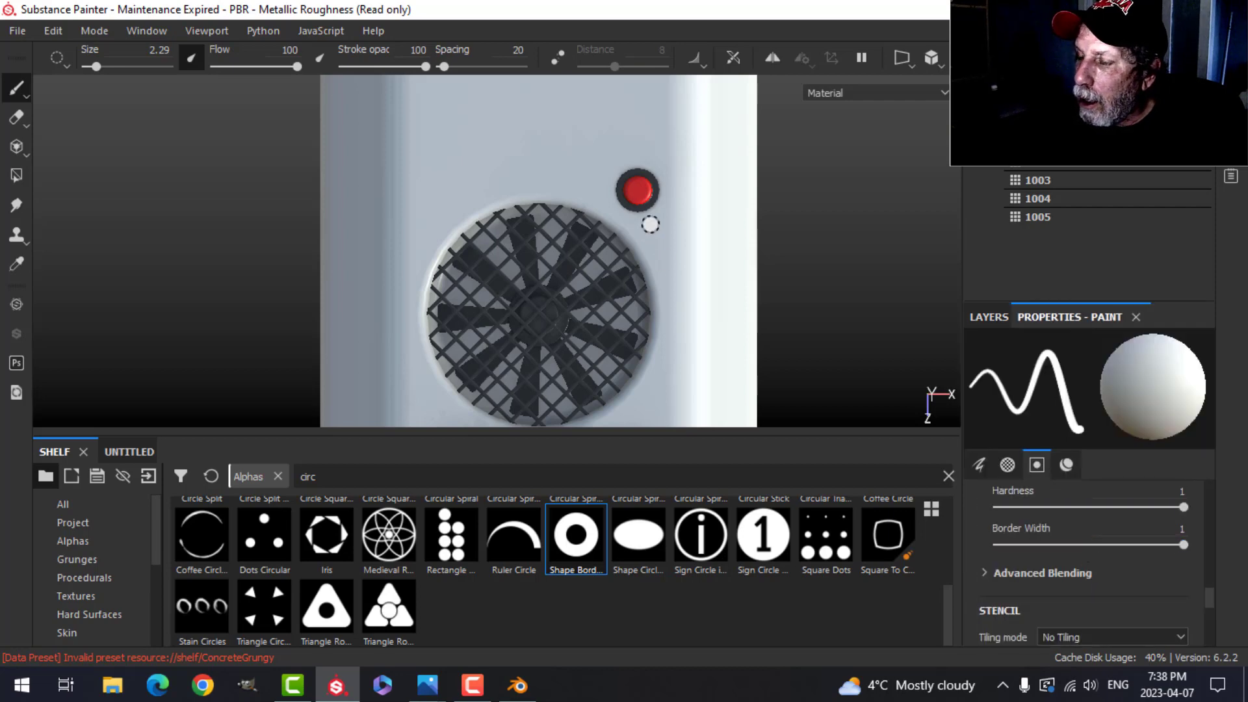
- Stamp a light circle at brush size 3.27 and hardness 0.94 onto both red buttons beside the fan grilles
scroll(667, 216, up, 3)
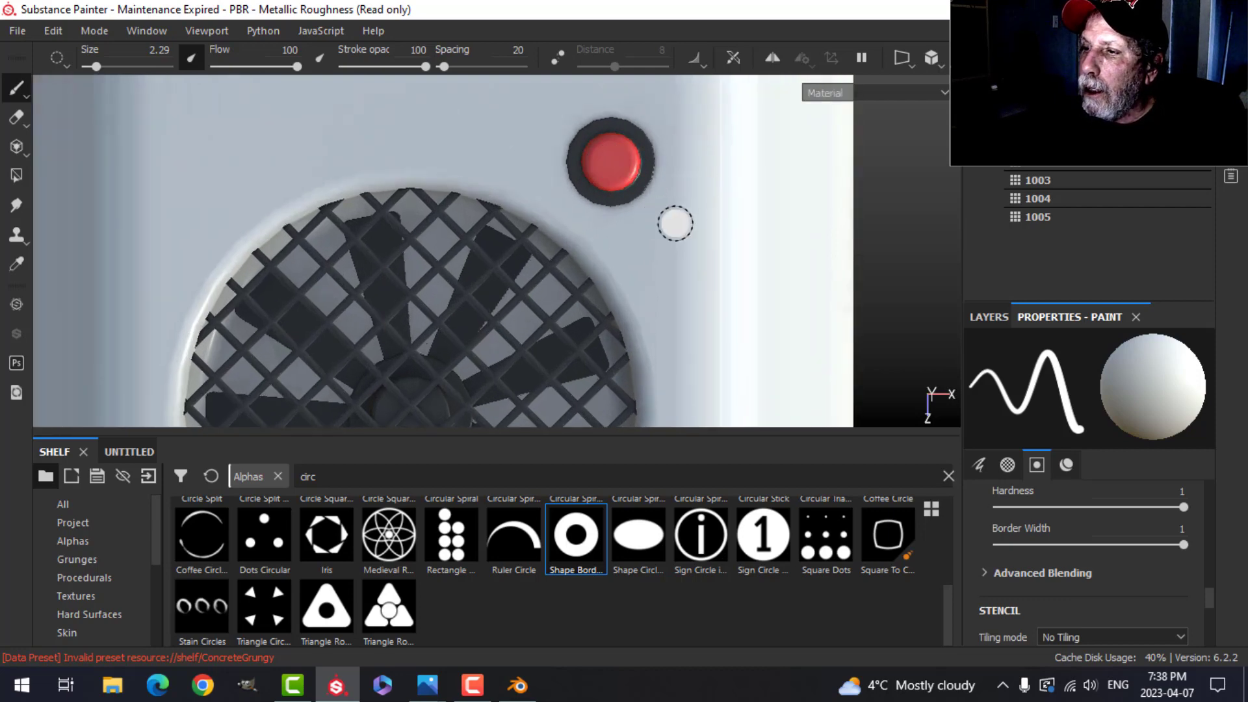
ctrl+right_drag(648, 198, 653, 198)
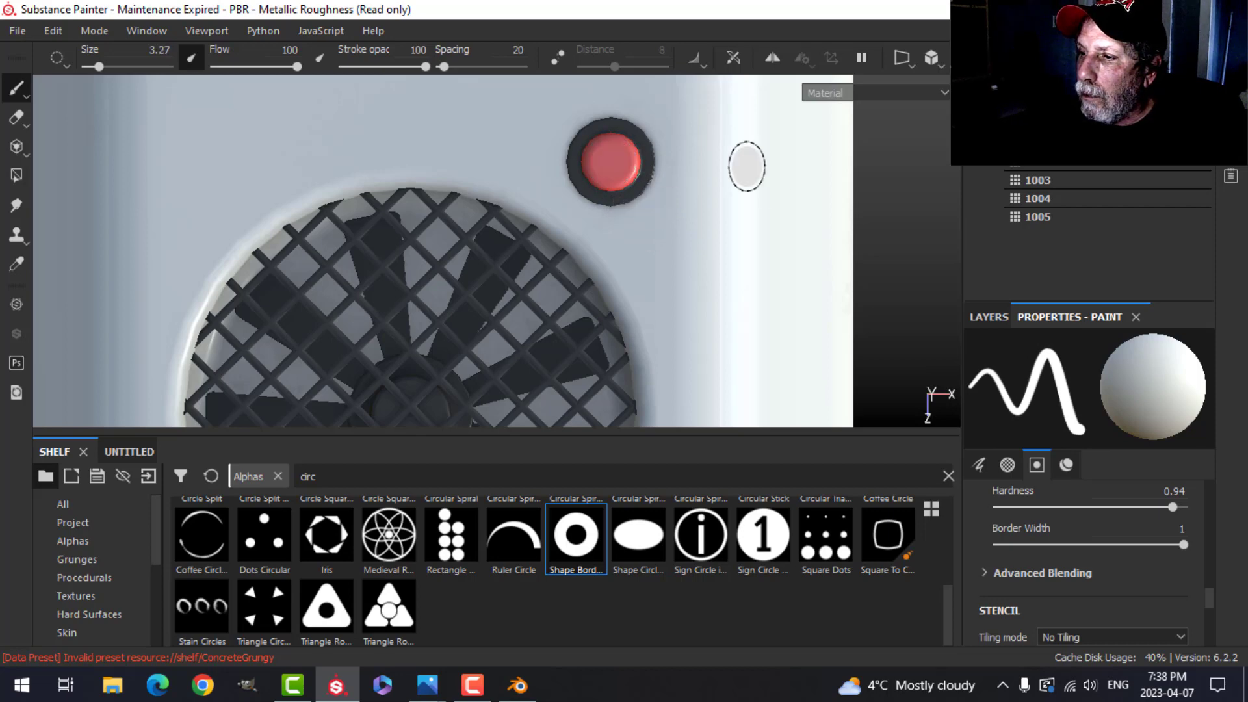
scroll(732, 219, down, 5)
alt+middle_drag(677, 241, 628, 425)
alt+middle_drag(626, 256, 622, 368)
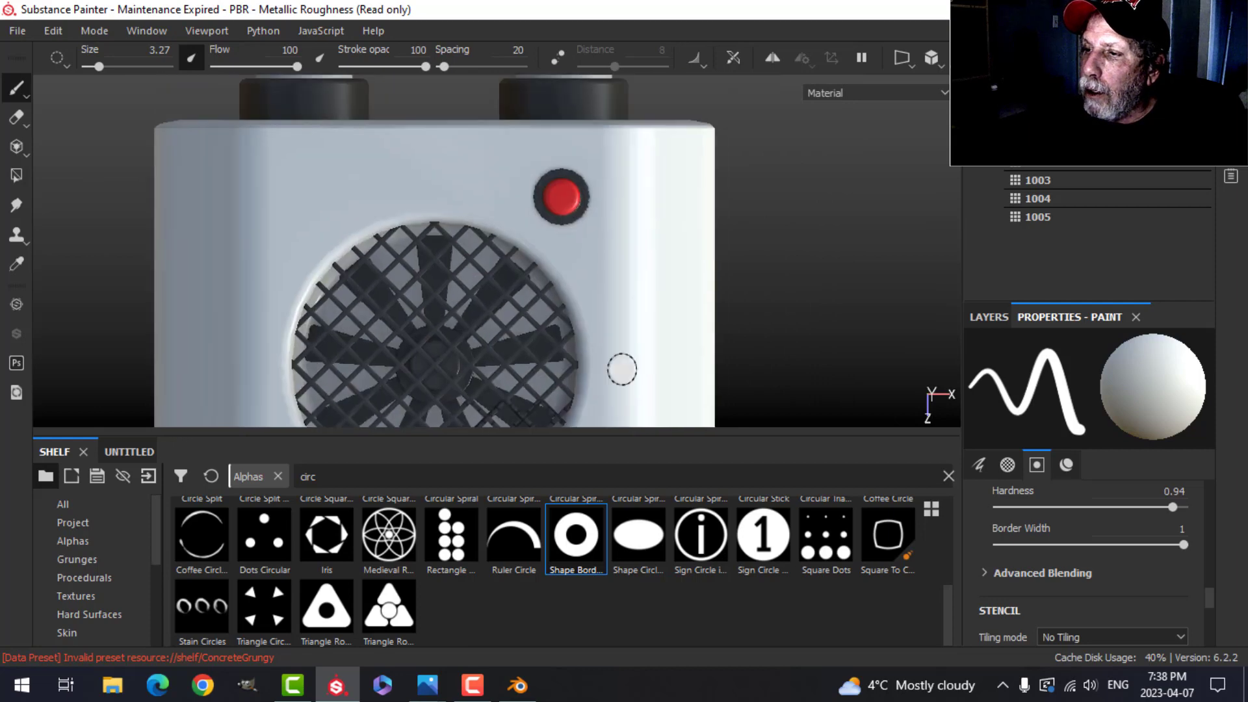
scroll(590, 214, up, 5)
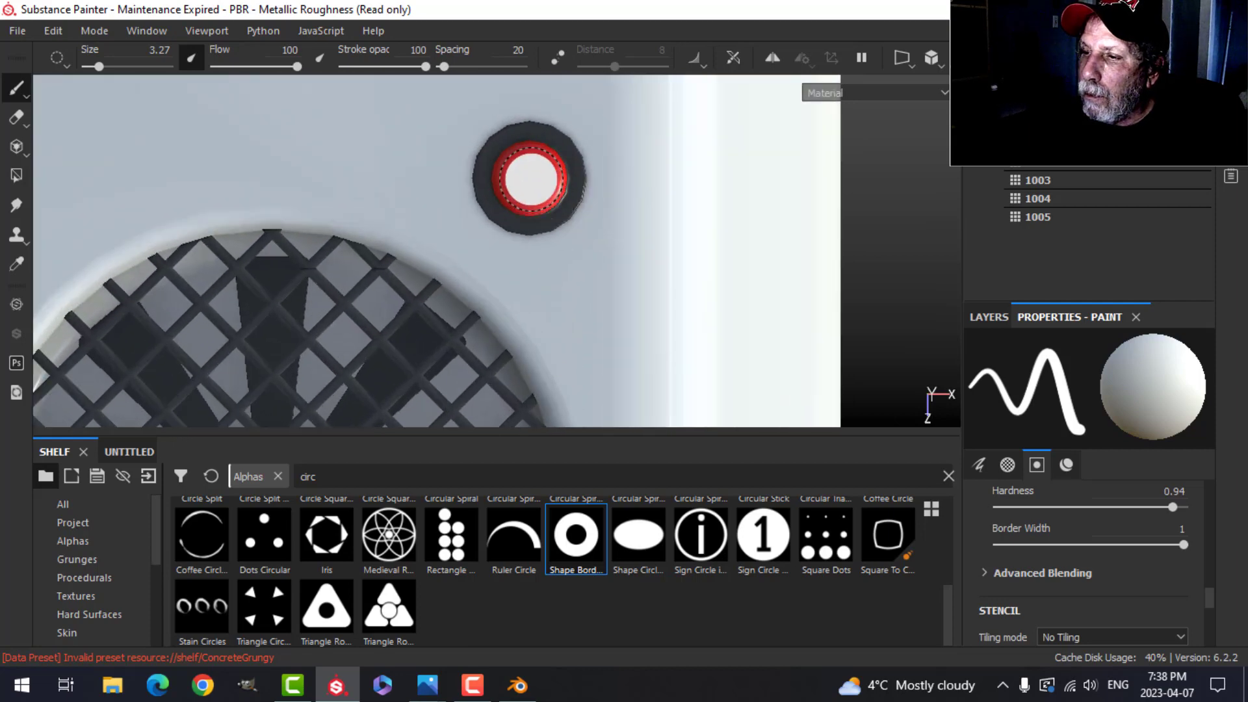
scroll(672, 287, down, 3)
mouse_move(672, 287)
alt+mouse_down()
mouse_move(629, 264)
mouse_move(706, 210)
mouse_move(715, 332)
mouse_move(664, 298)
mouse_move(665, 254)
mouse_move(697, 290)
alt+mouse_up()
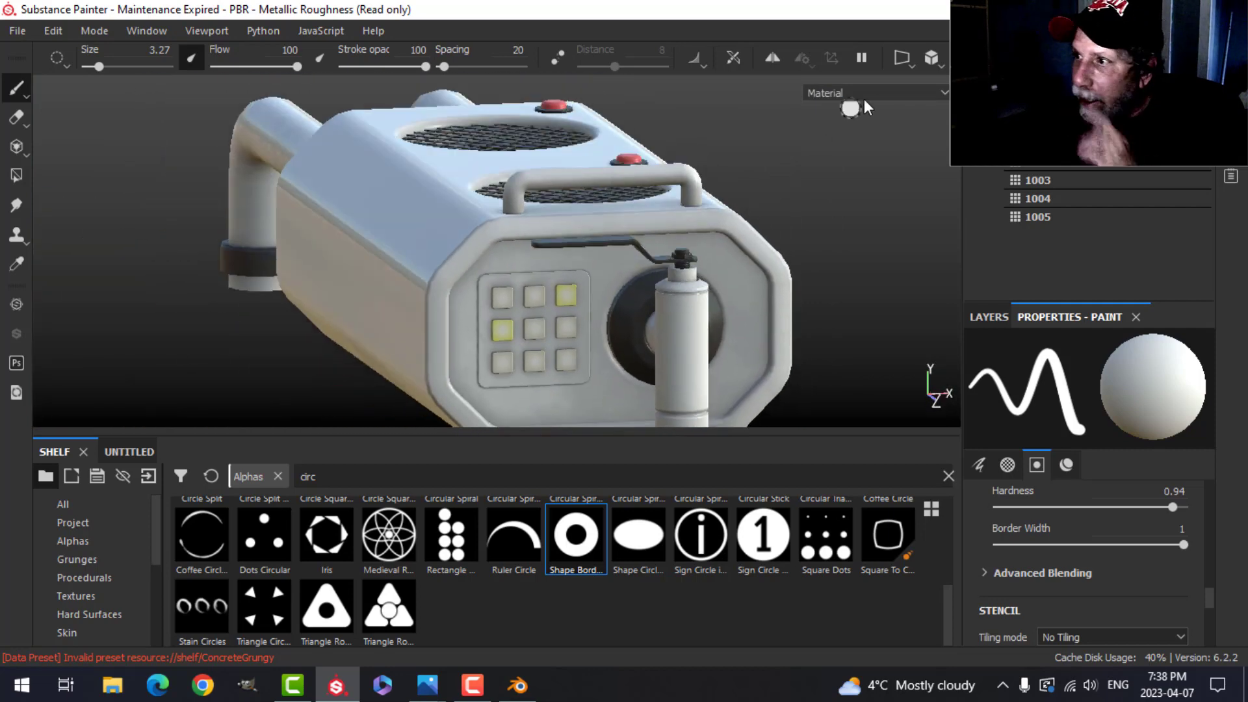
- Inspect the machine from several angles and distances to check the shine on the keypad and red buttons
click(935, 89)
scroll(637, 282, up, 2)
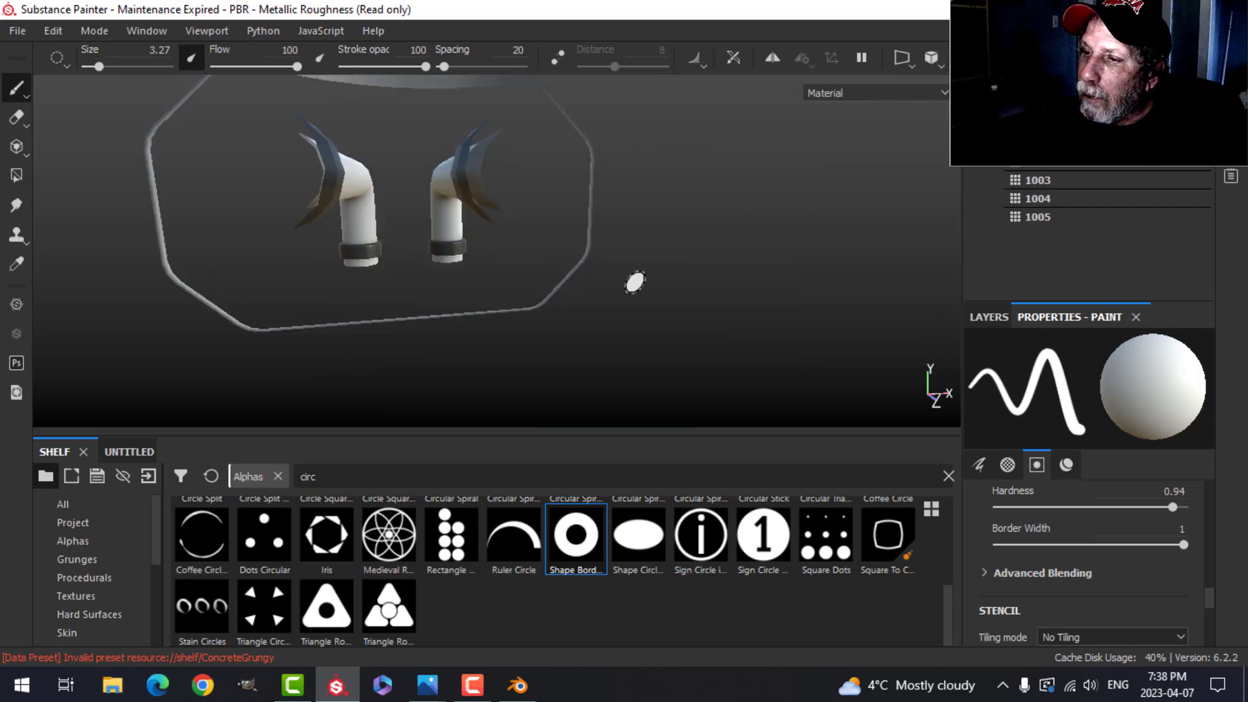
scroll(640, 265, down, 5)
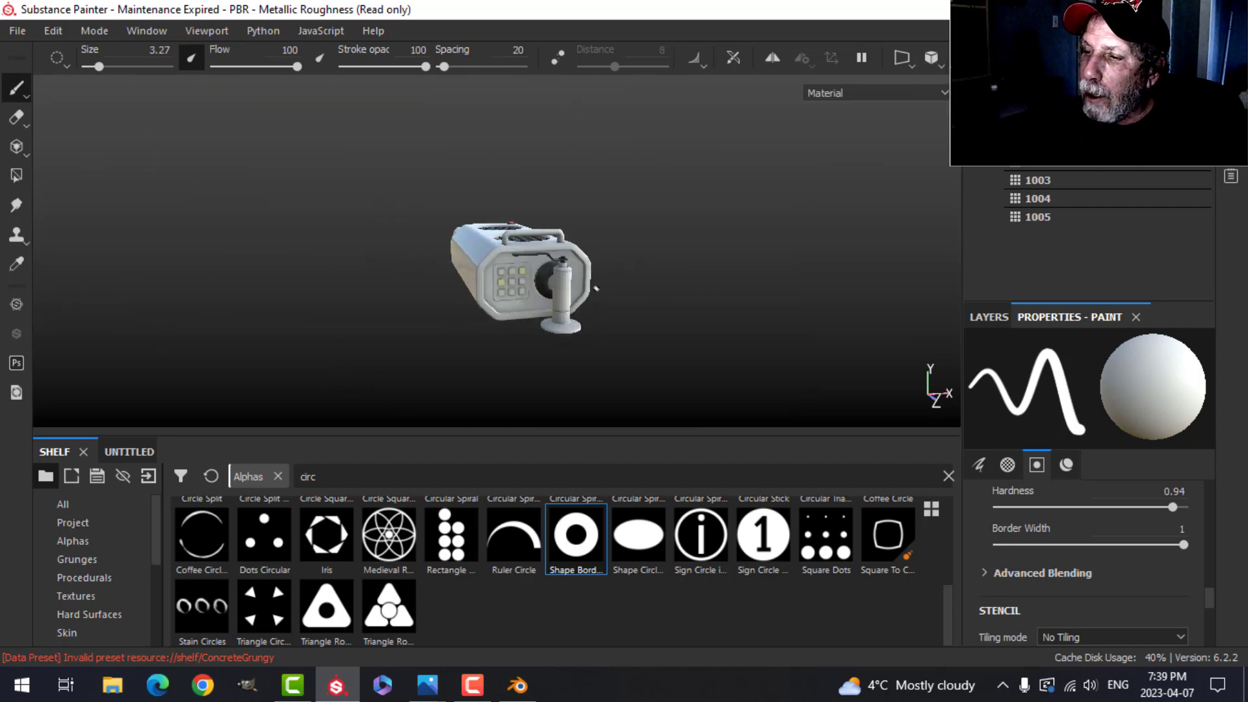
scroll(592, 287, up, 5)
alt+drag(488, 309, 568, 301)
alt+middle_drag(568, 301, 658, 261)
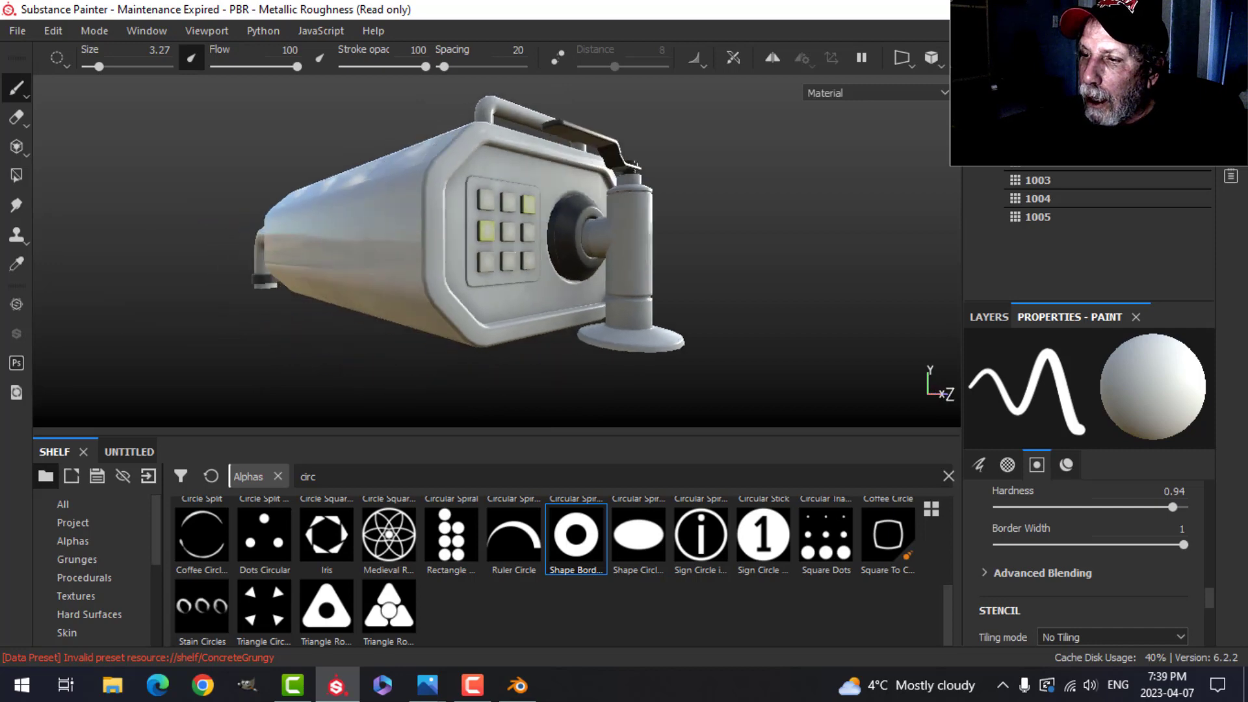
alt+drag(658, 261, 607, 296)
alt+middle_drag(579, 244, 604, 276)
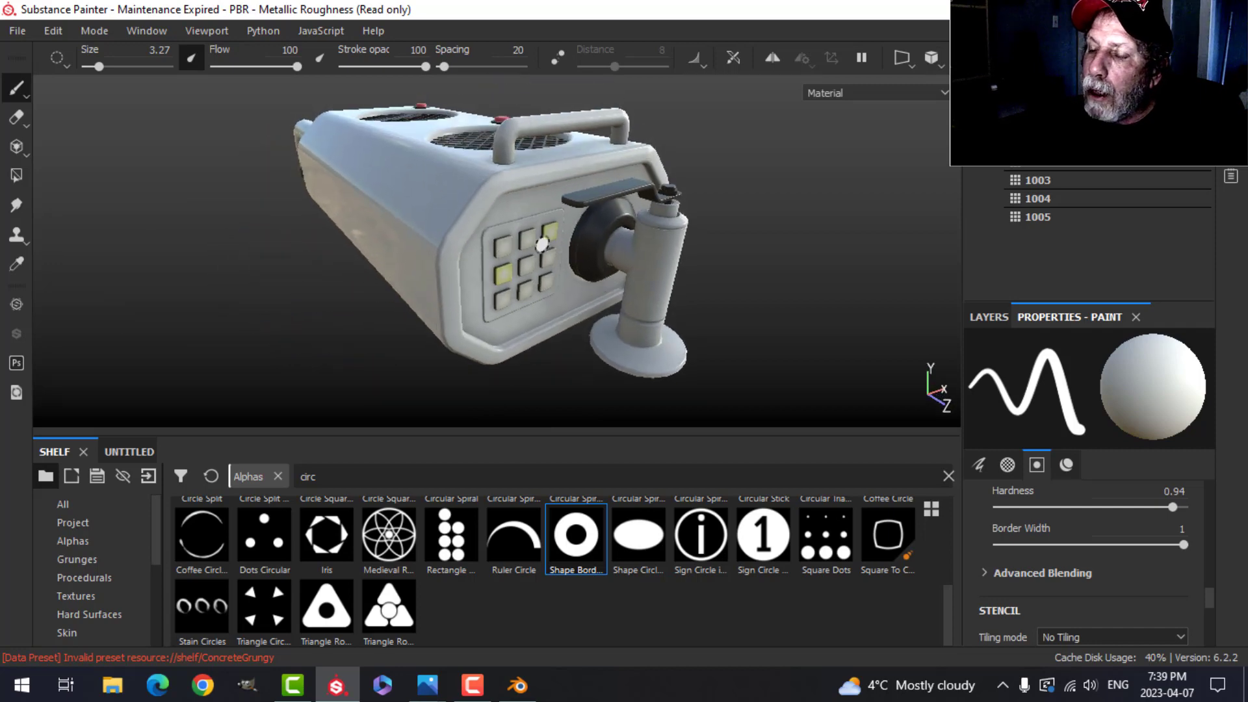
mouse_move(569, 279)
alt+mouse_down()
mouse_move(606, 300)
mouse_move(644, 279)
alt+mouse_up()
- Rename the painted highlight layer, Layer 1, as Btn Shine
click(989, 317)
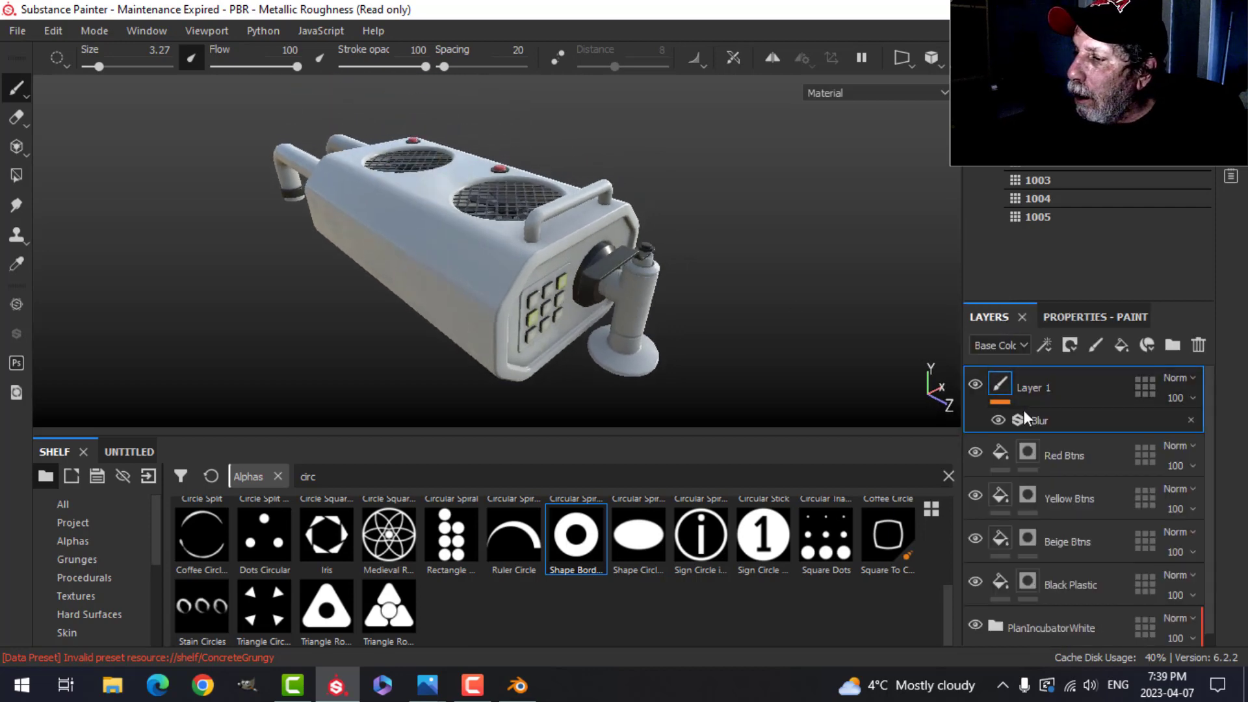
double_click(1040, 388)
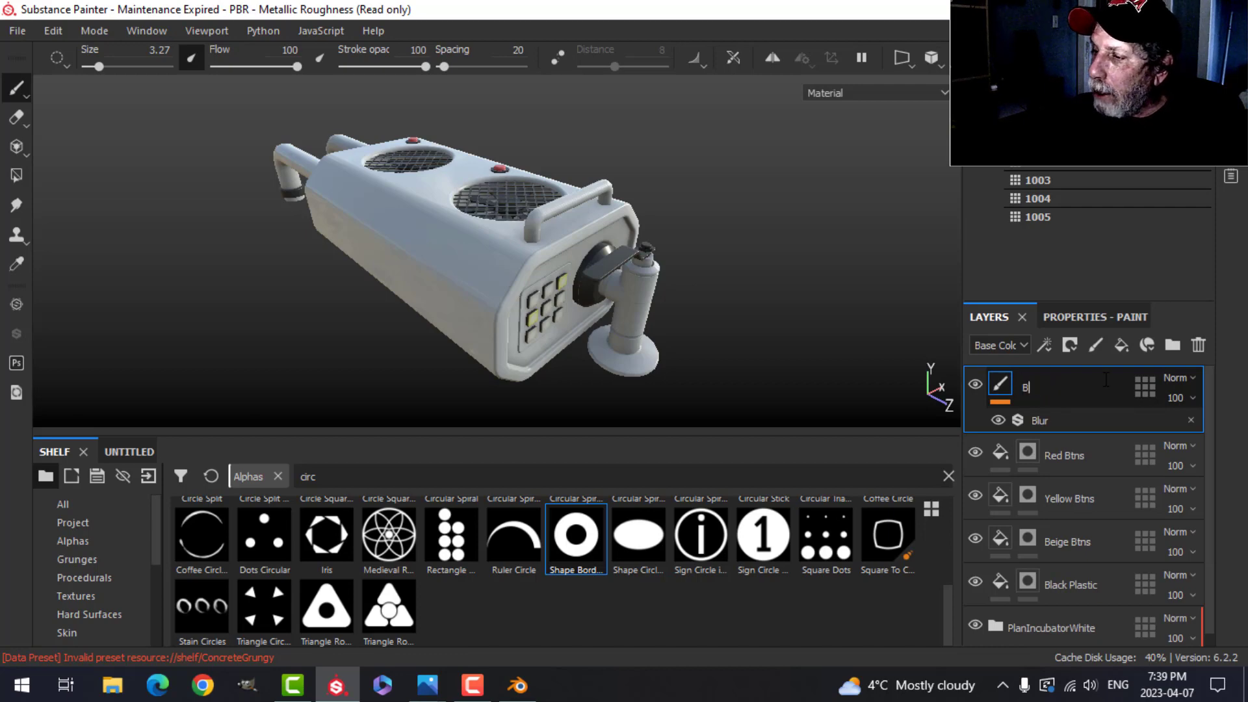
text(Btn Shine)
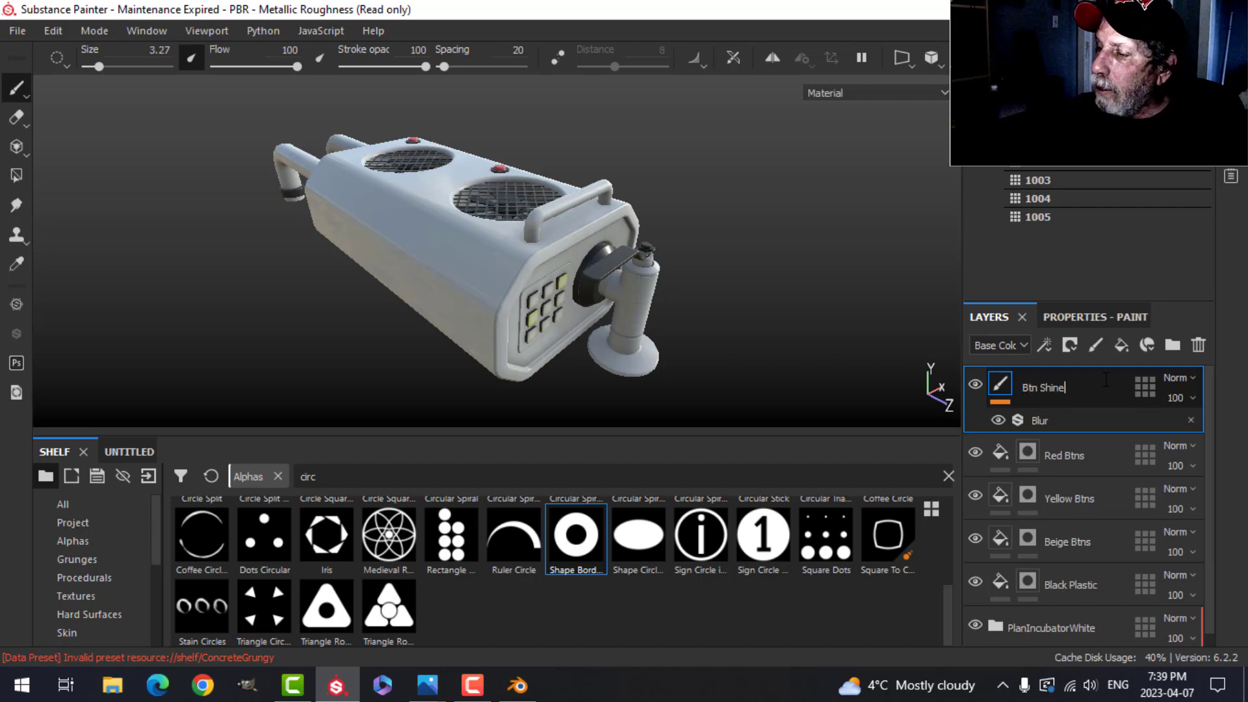
key(Return)
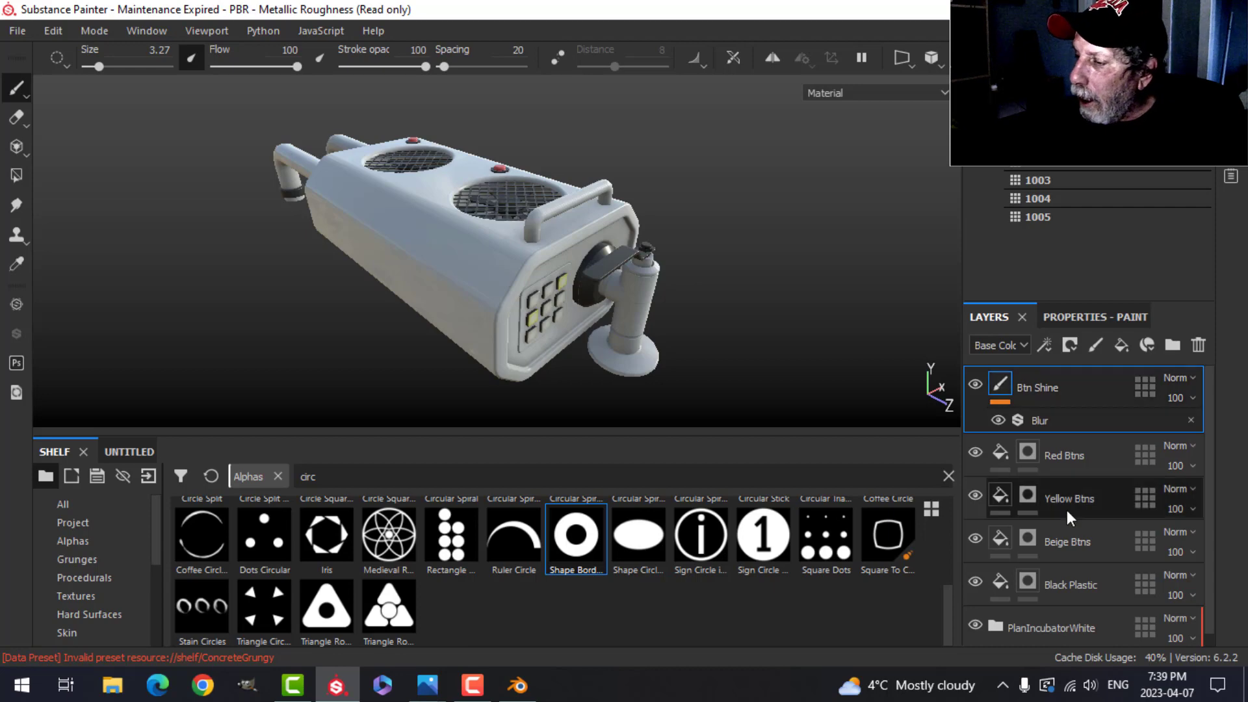
- Group the Btn Shine, Red Btns, Yellow Btns and Beige Btns layers into a folder named Buttons
shift+click(1059, 541)
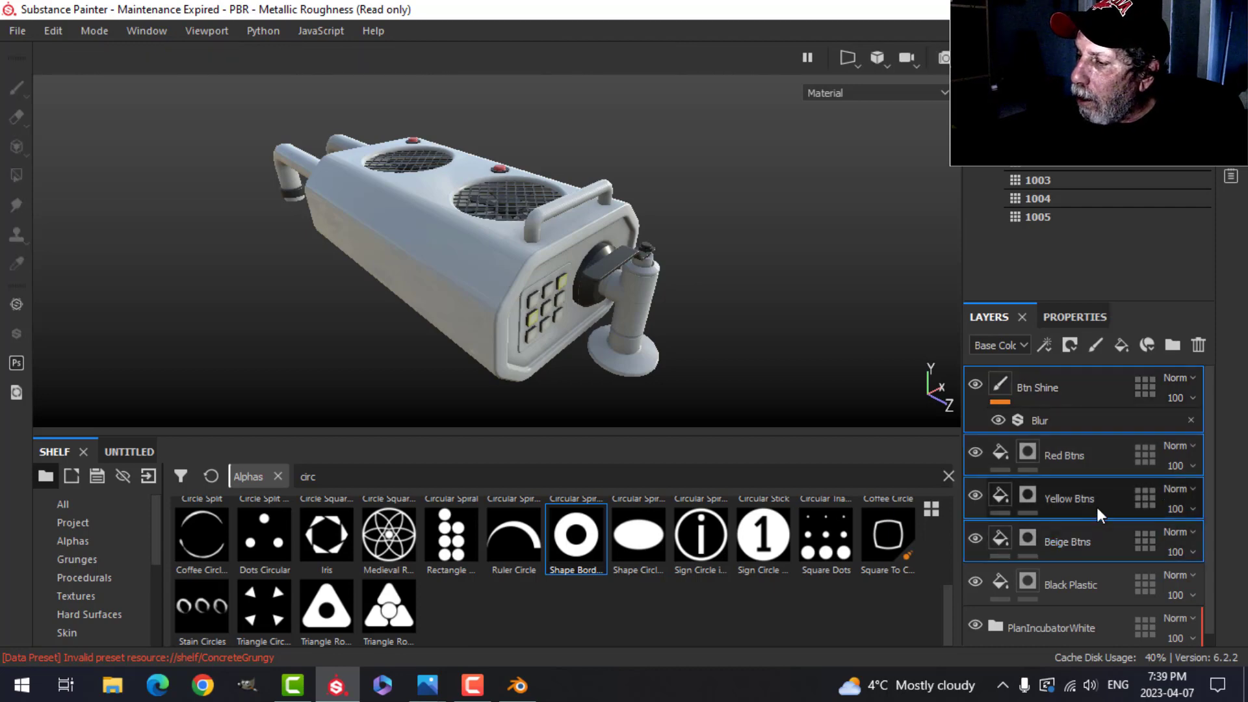
key(ctrl+g)
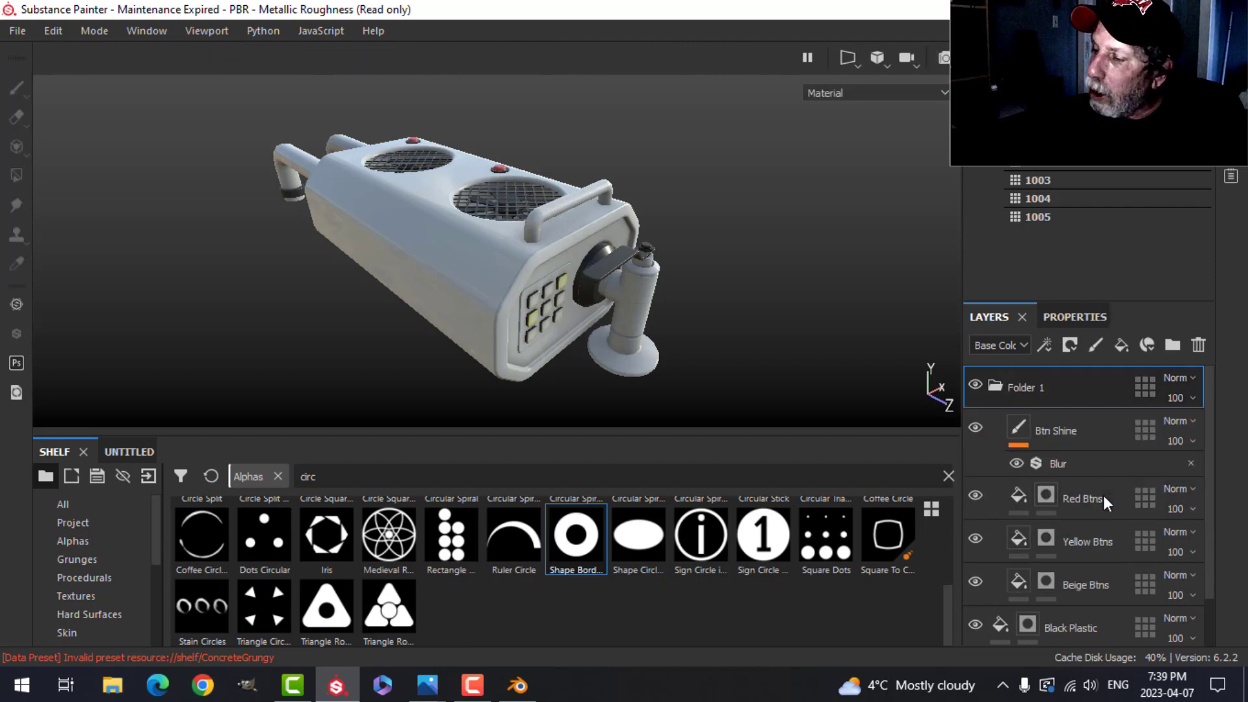
click(987, 388)
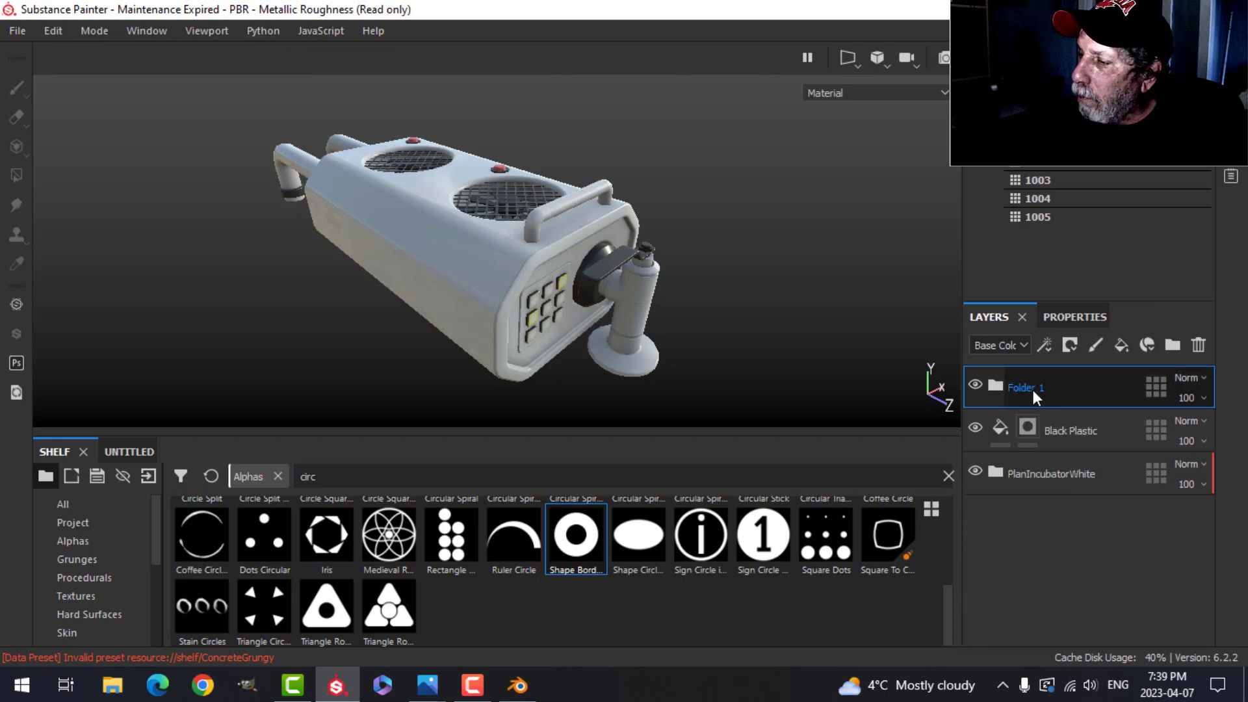
double_click(1031, 388)
text(Buttons)
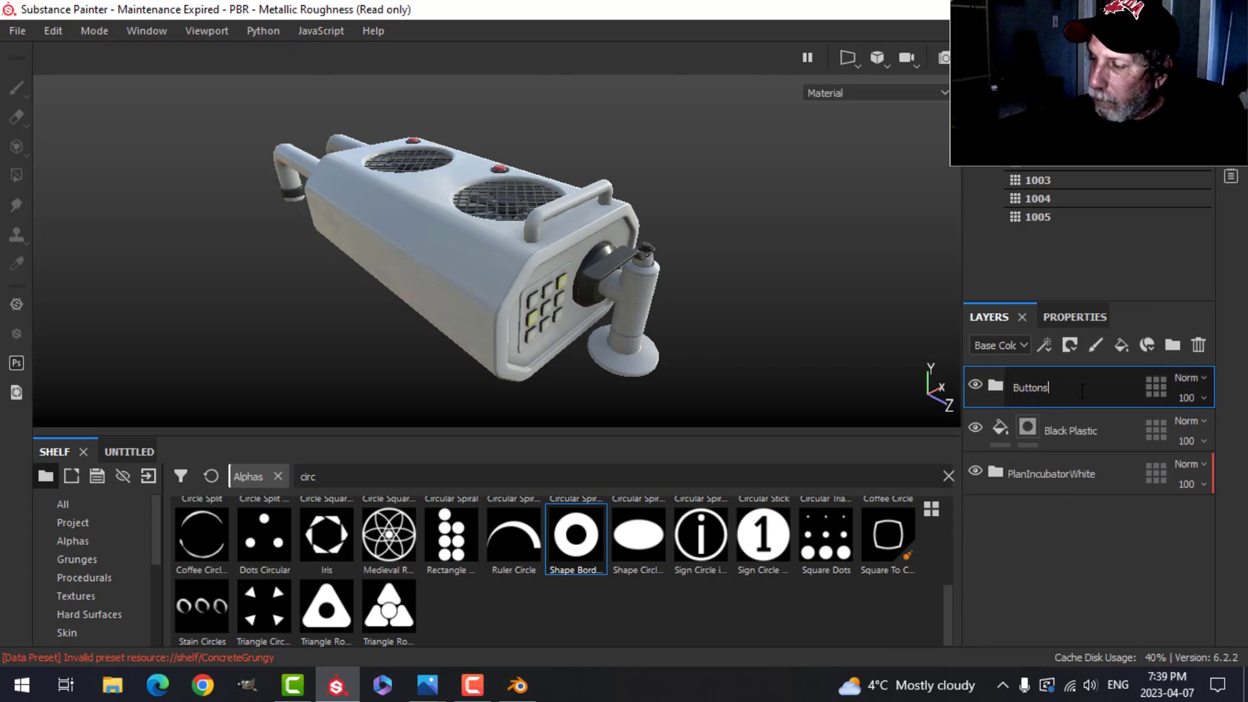
key(Return)
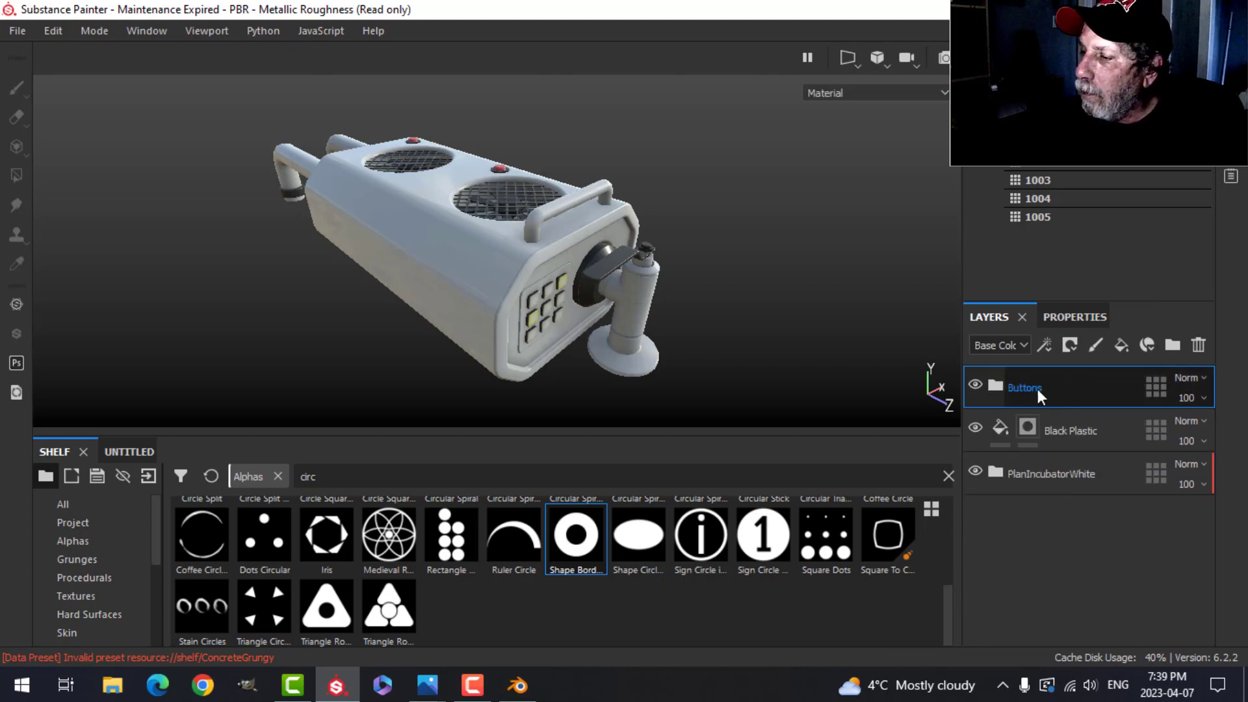
- Expand the Buttons folder and select the Btn Shine layer inside it
click(991, 384)
click(1061, 434)
click(1060, 434)
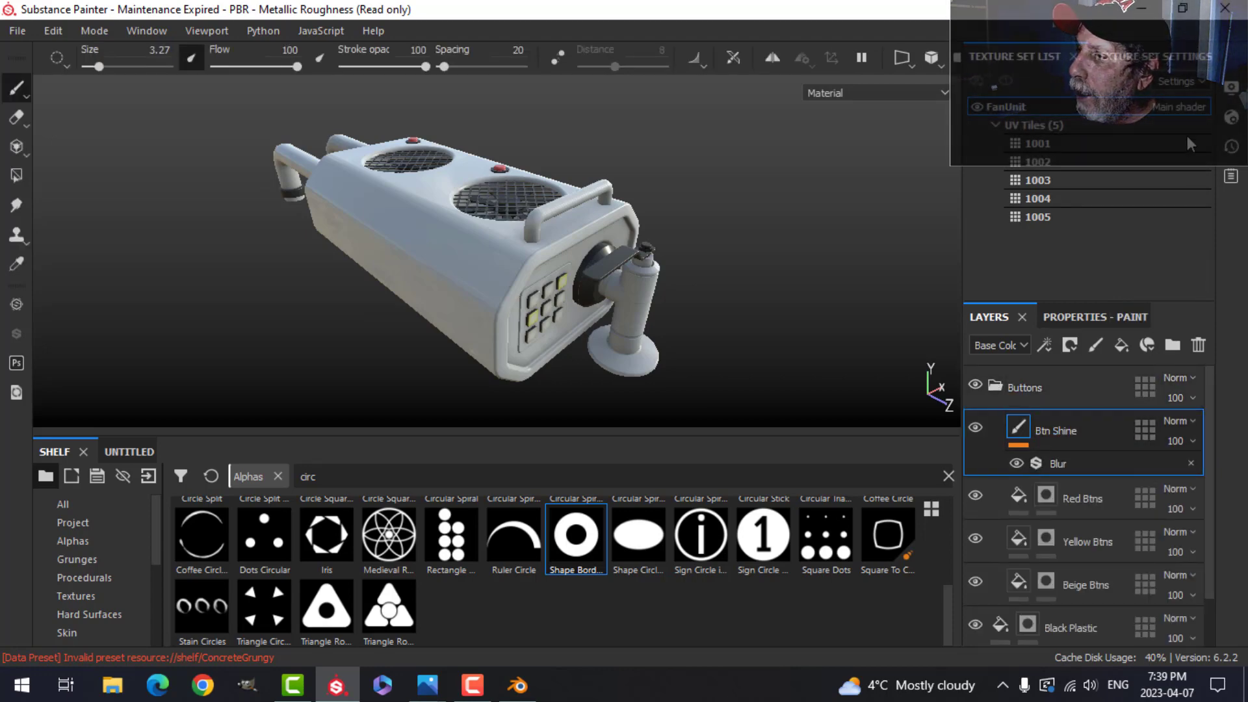
- Add an Emissive channel to the FanUnit texture set
scroll(637, 297, down, 1)
scroll(638, 297, up, 3)
alt+drag(675, 305, 654, 285)
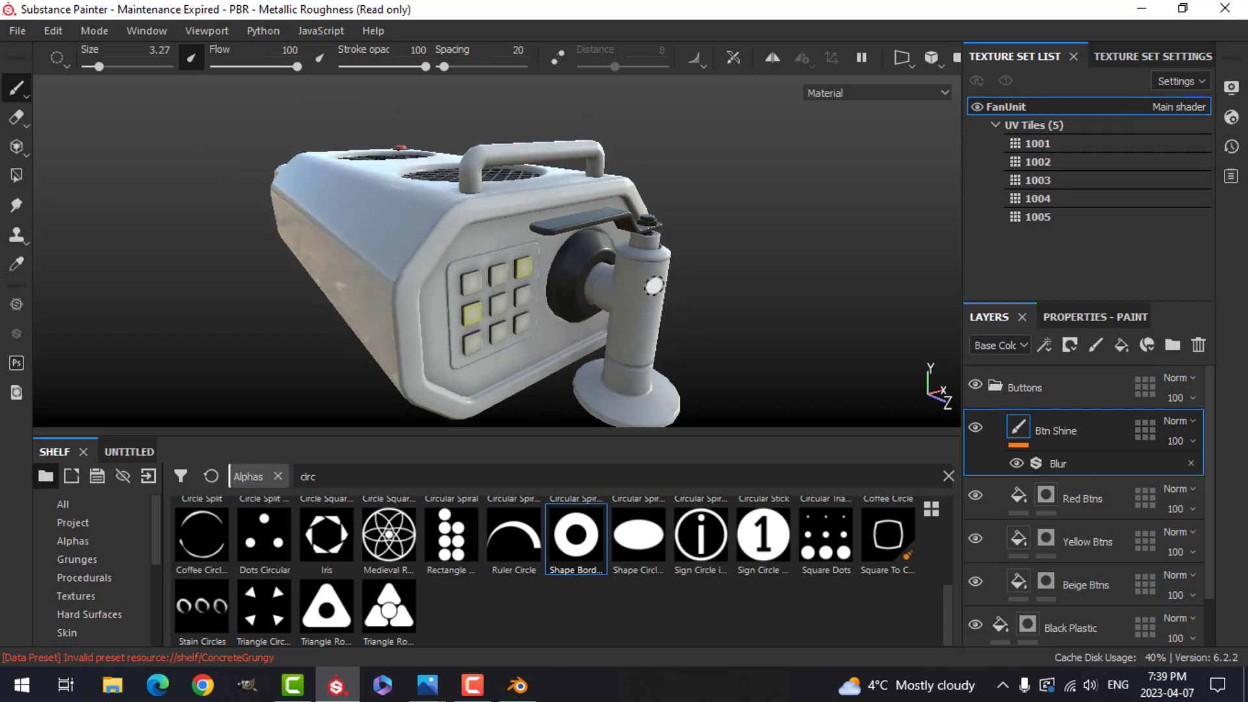
click(1178, 58)
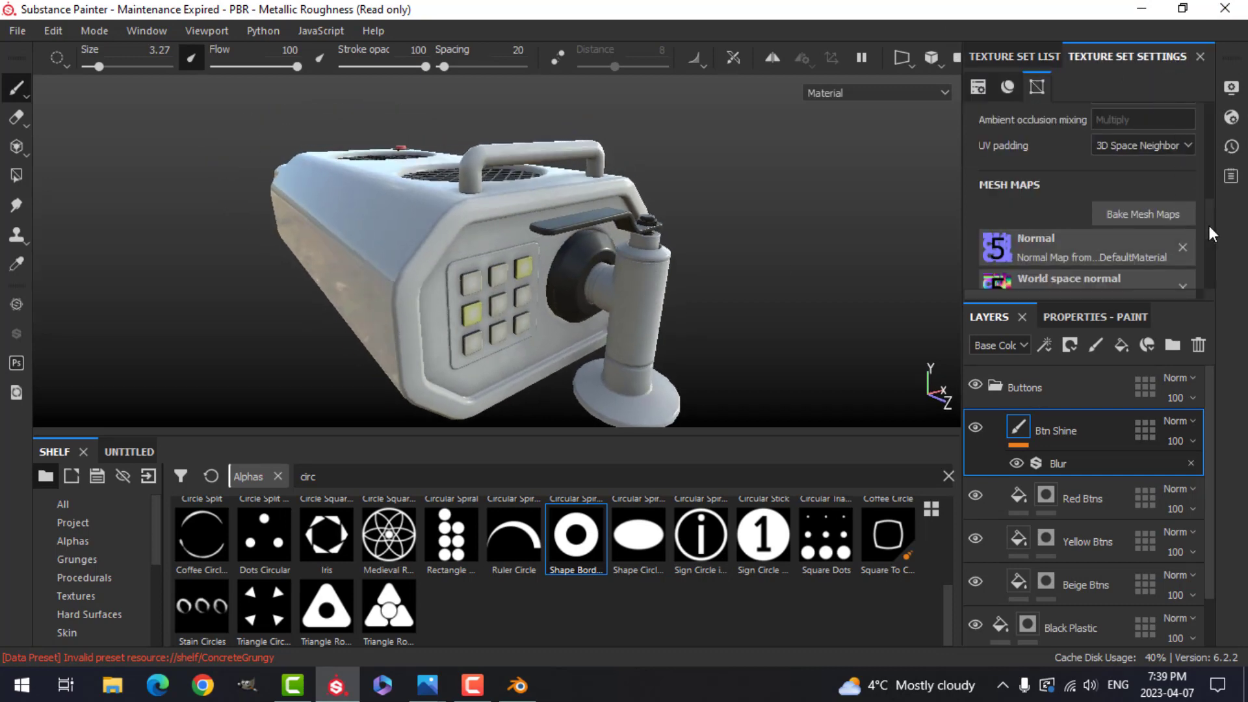
drag(1209, 224, 1208, 181)
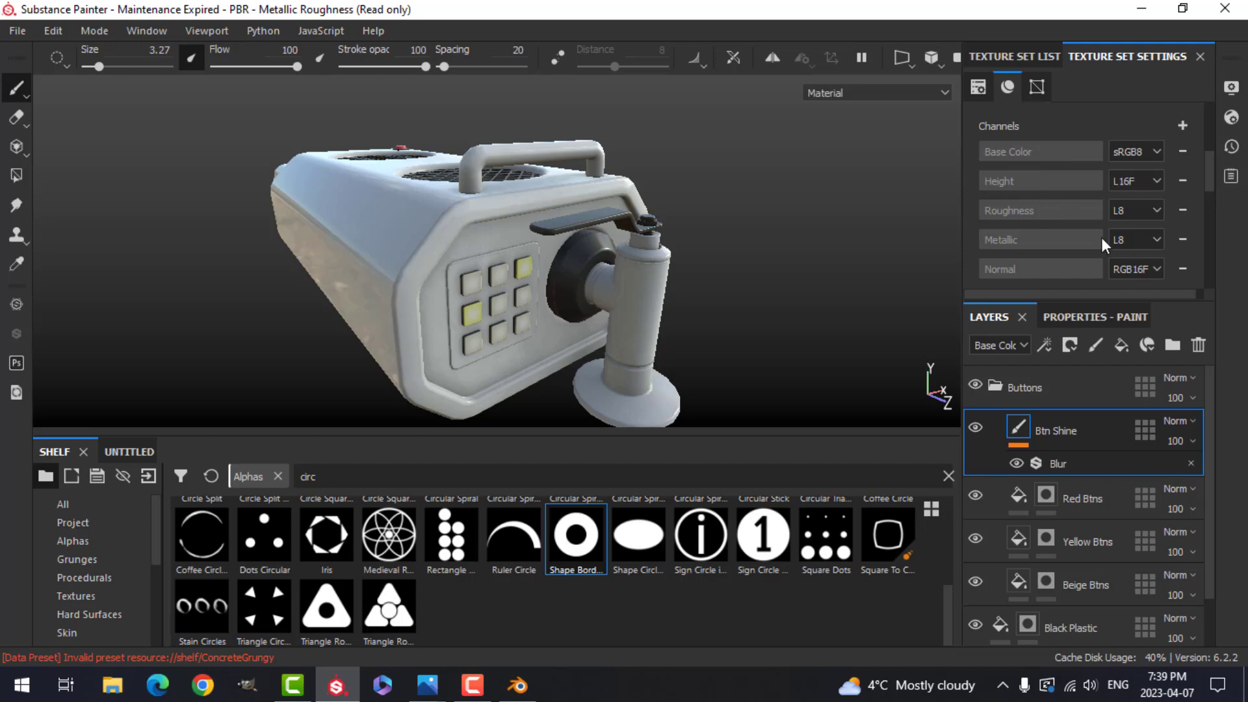
click(1188, 127)
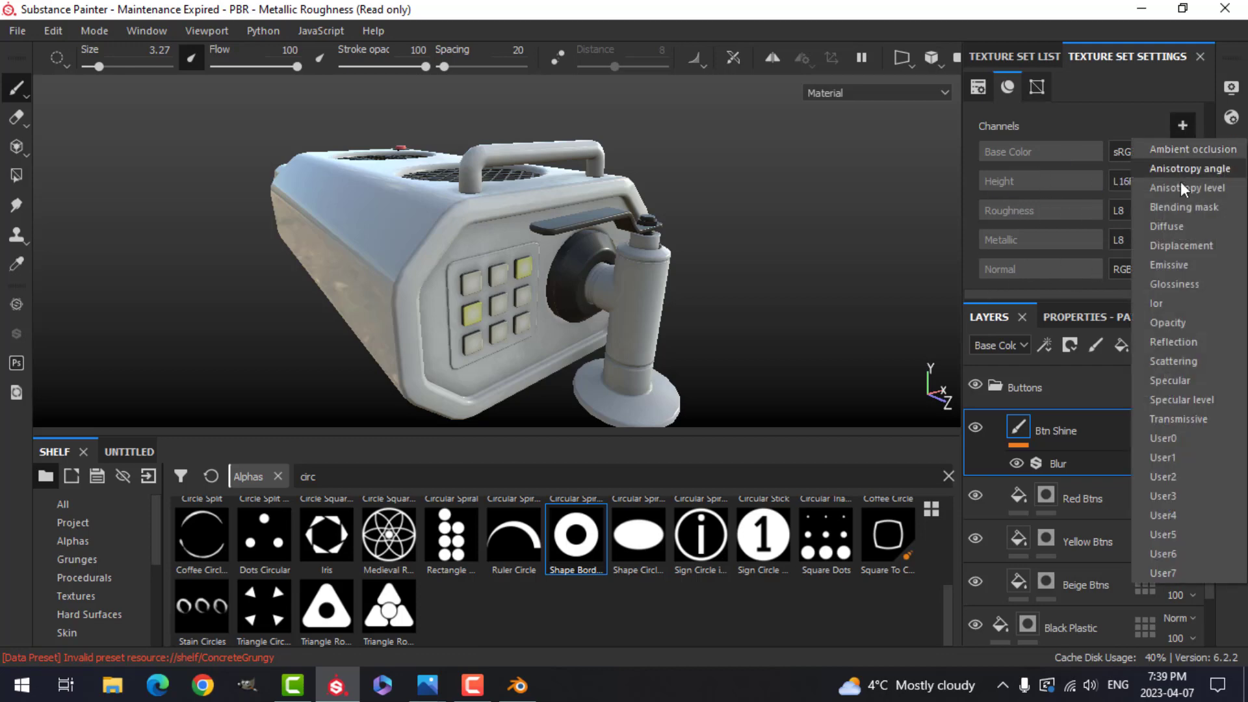
click(1176, 254)
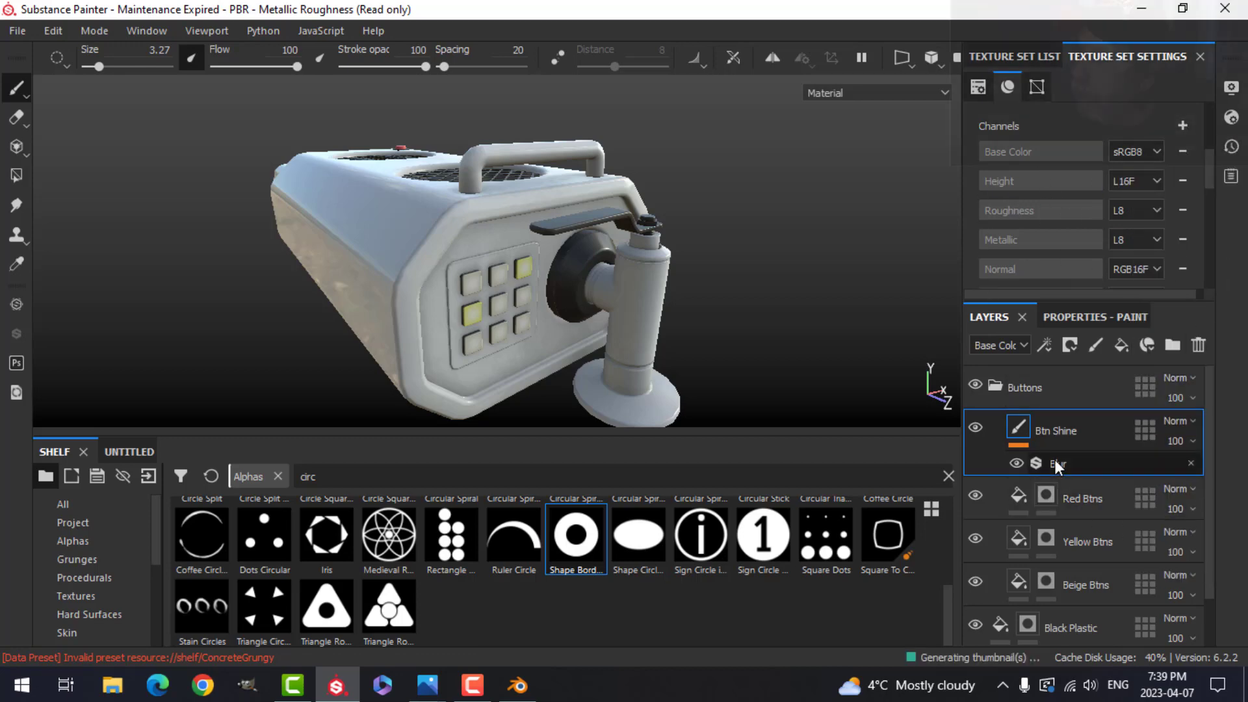
- Add a fill layer above Btn Shine in the Buttons folder and name it Emissive
click(1096, 347)
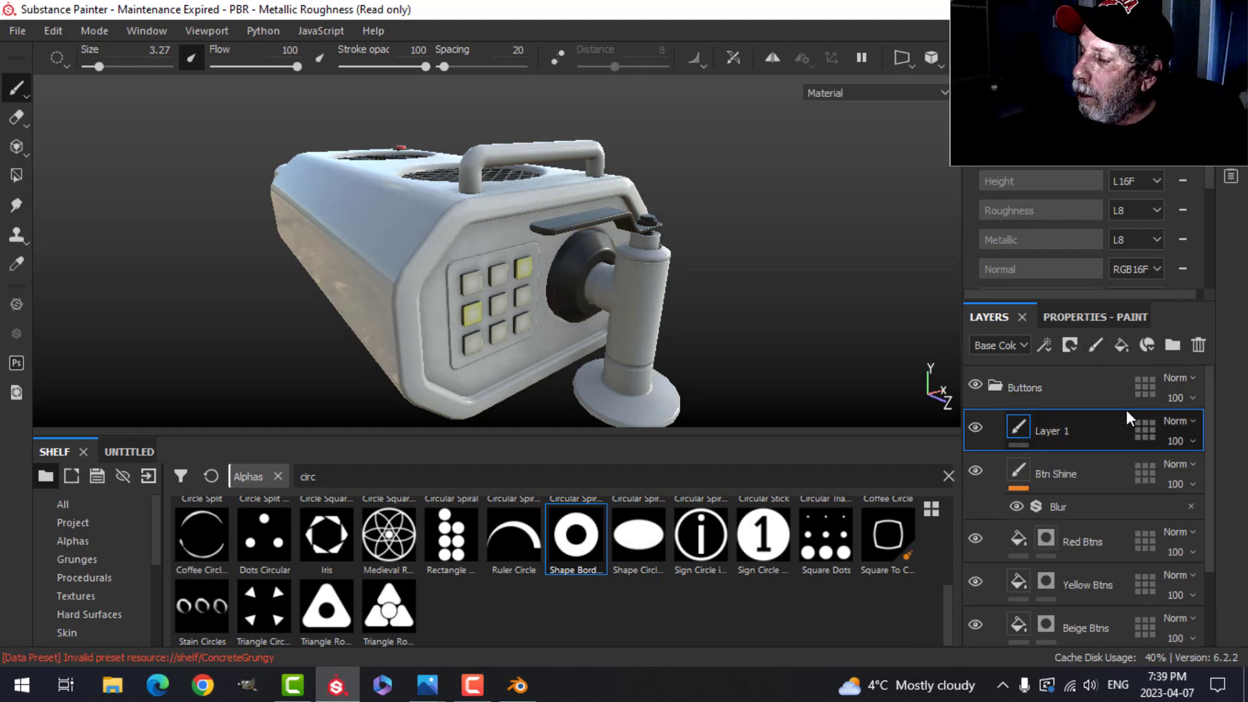
key(ctrl+z)
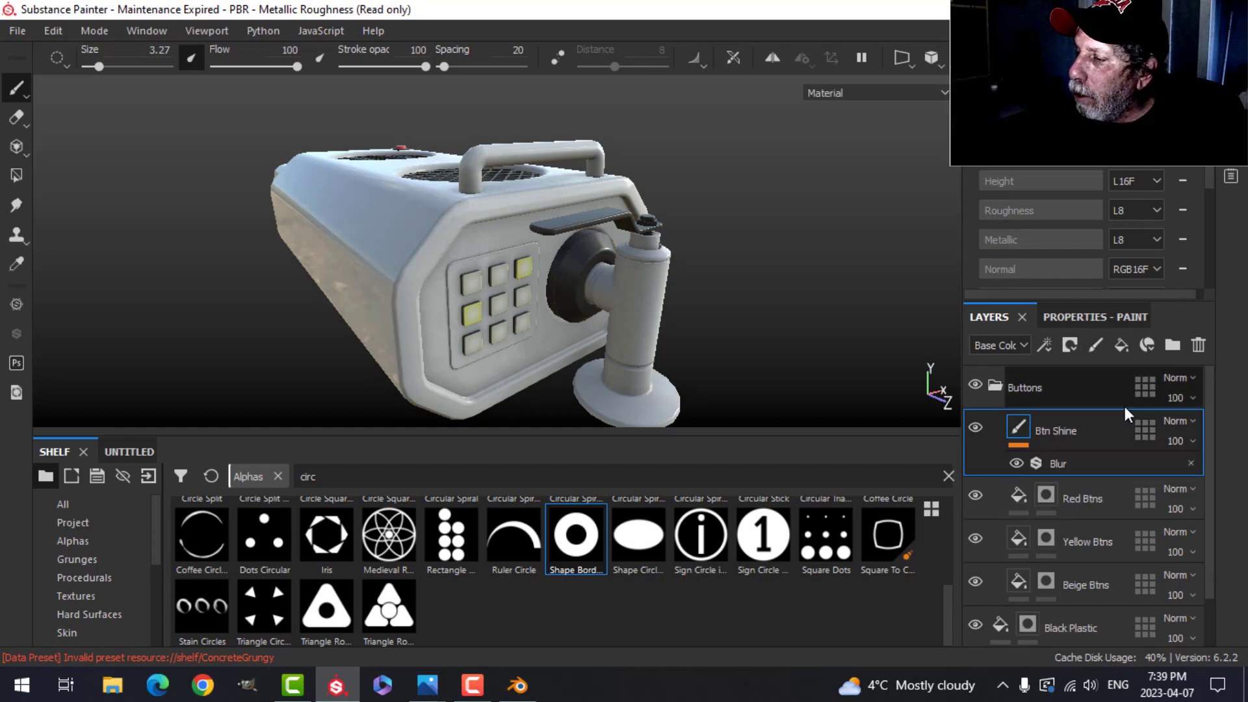
click(1129, 347)
double_click(1058, 434)
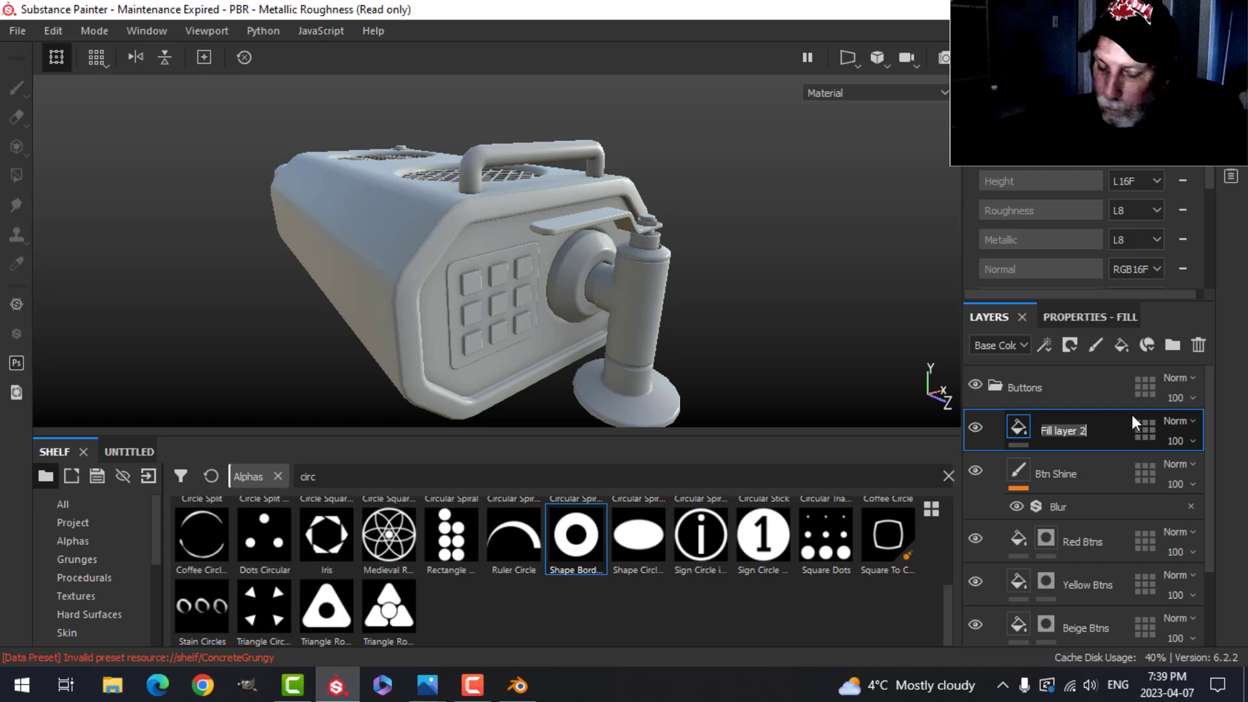
text(Ems)
key(BackSpace)
text(issive)
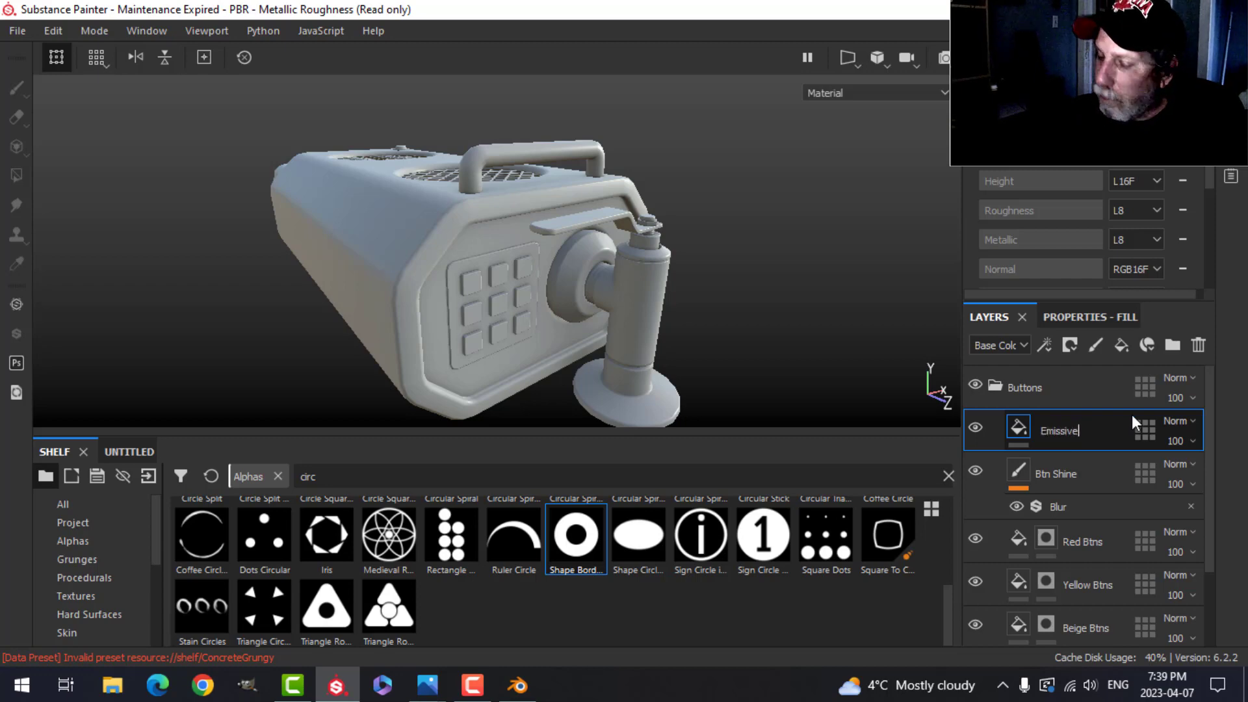
key(Return)
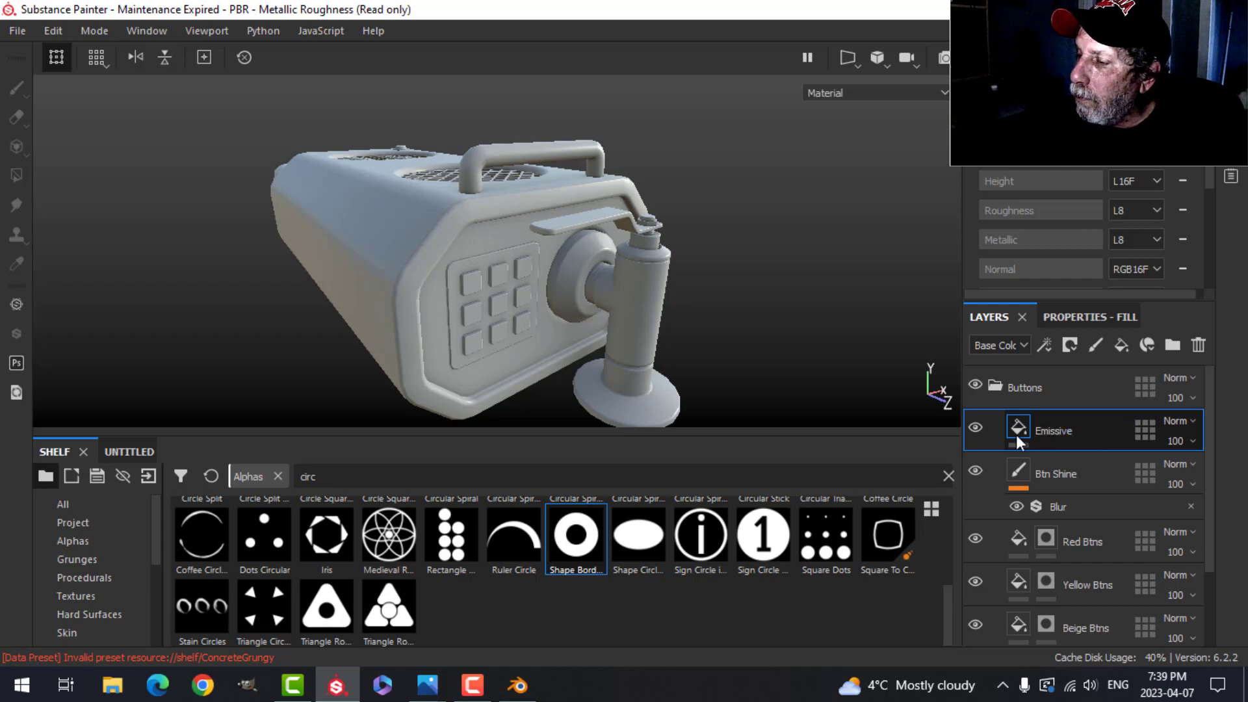
- Limit the Emissive fill layer's material to the color and emissive channels
click(1079, 317)
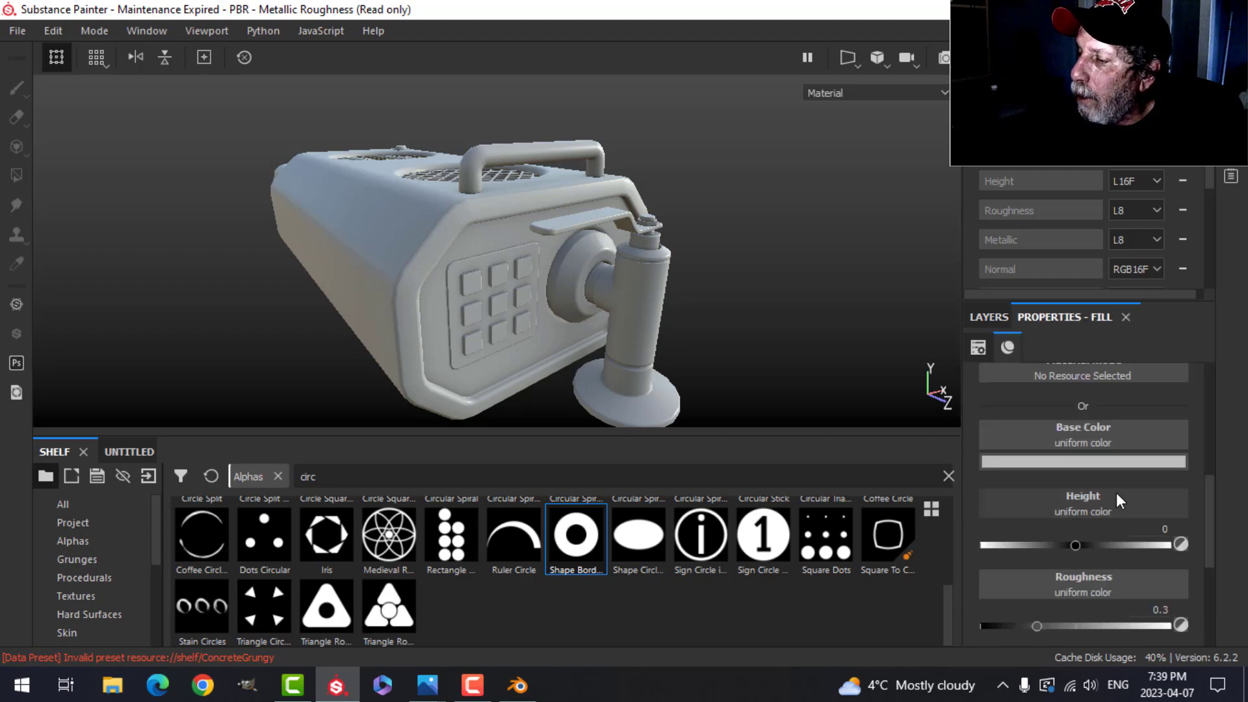
scroll(1118, 499, up, 2)
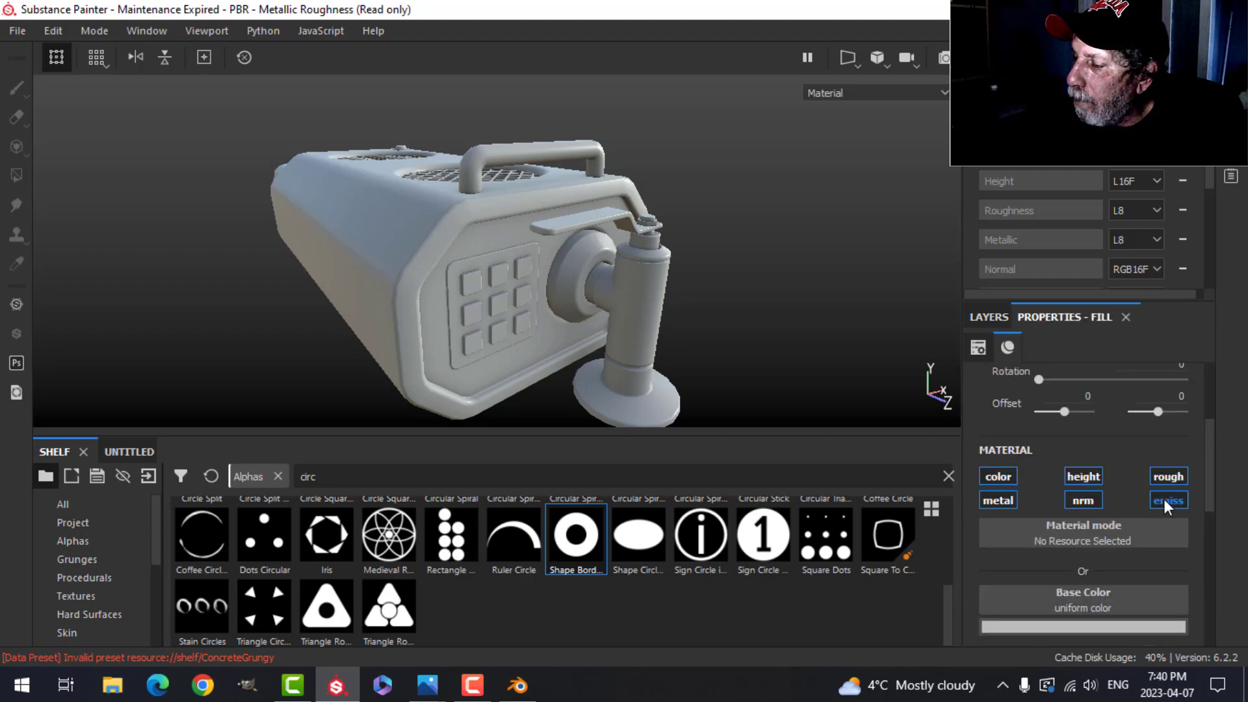
click(1163, 499)
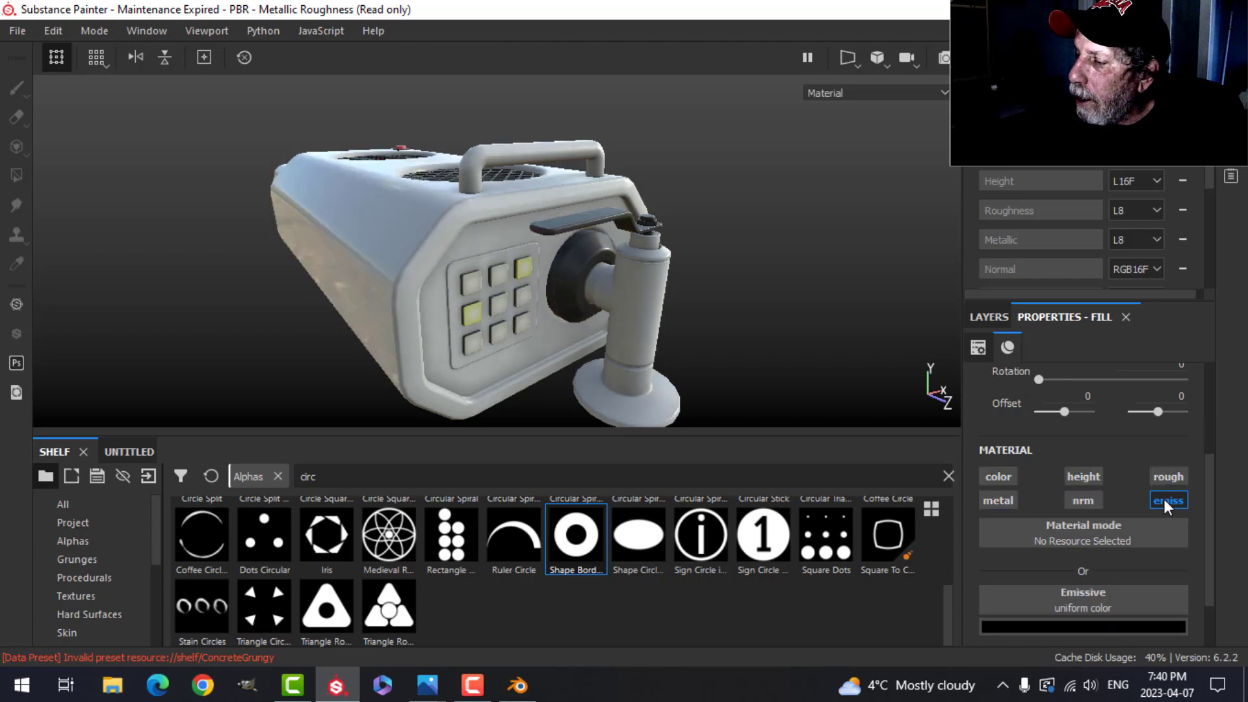
click(1004, 480)
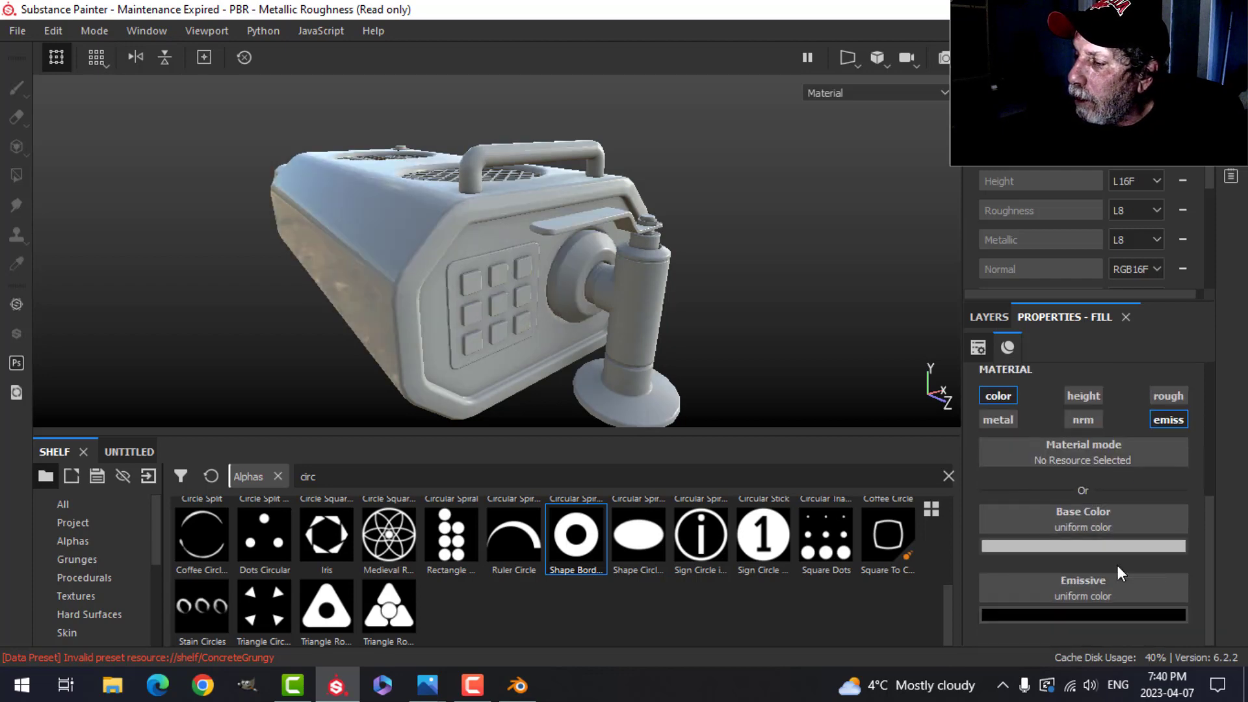
- Set the Emissive fill layer's base color to a pale yellow with a hue of 0.132
scroll(1117, 564, down, 1)
click(1085, 546)
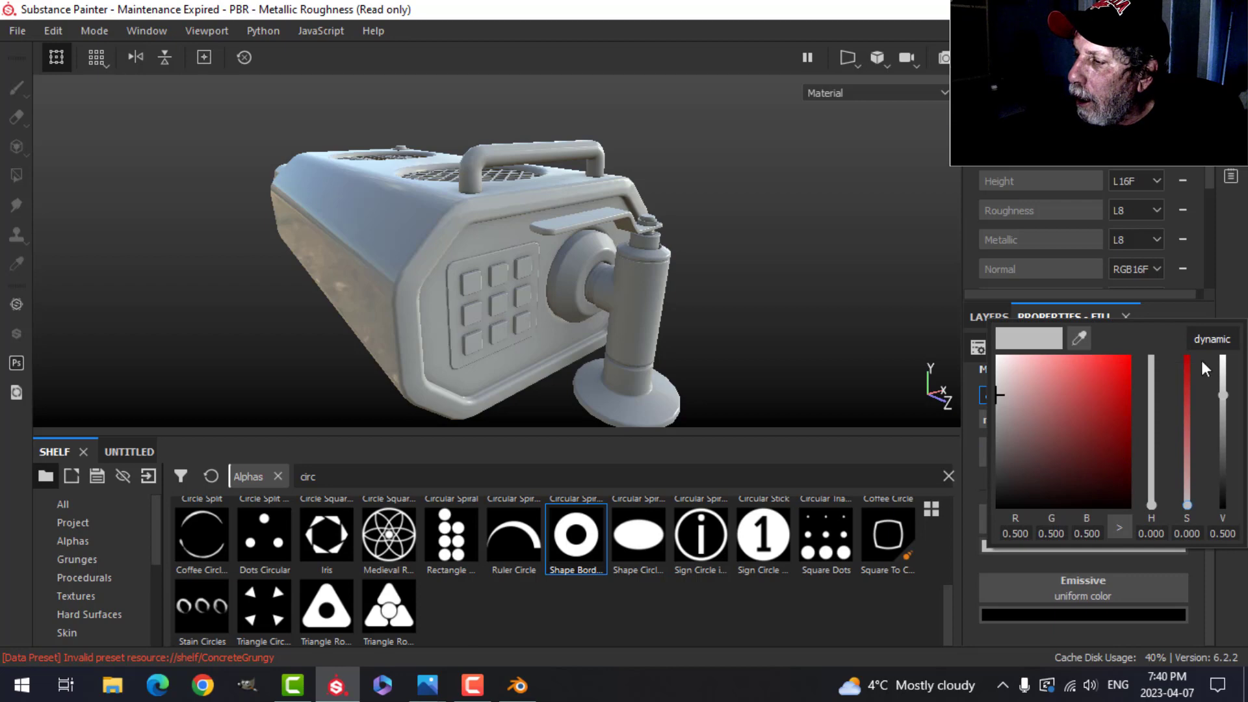
drag(1148, 501, 1147, 488)
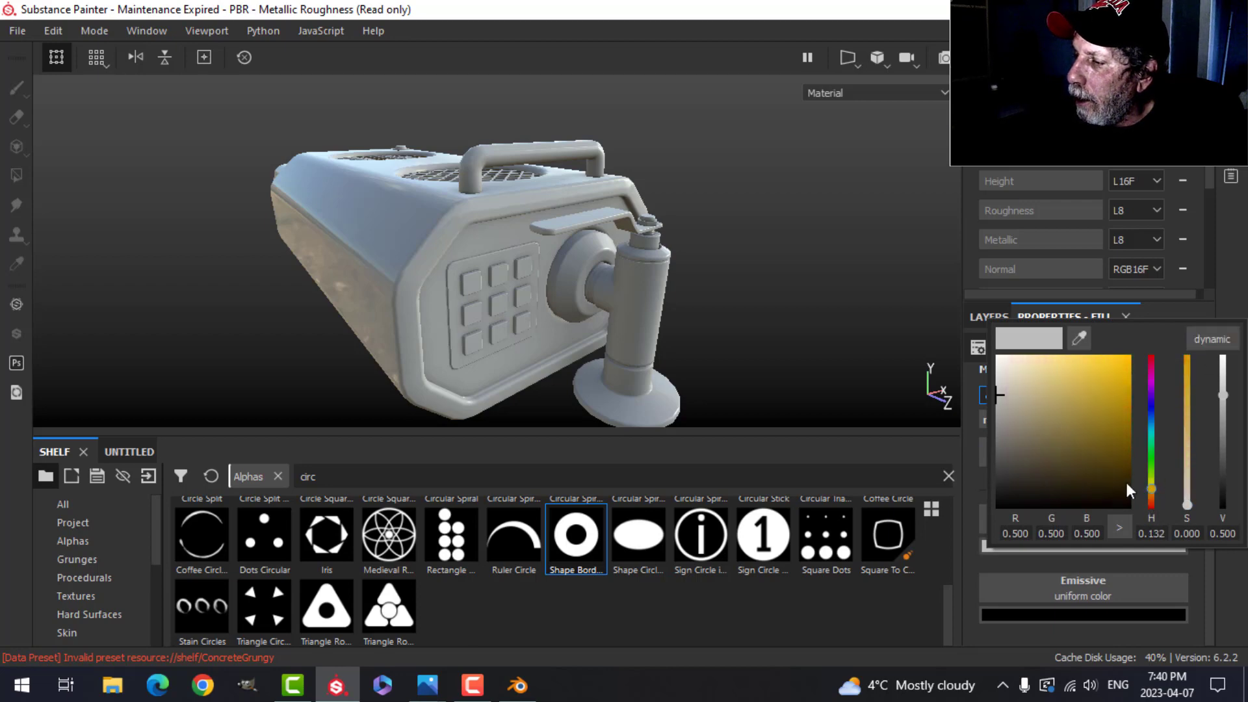
click(1058, 371)
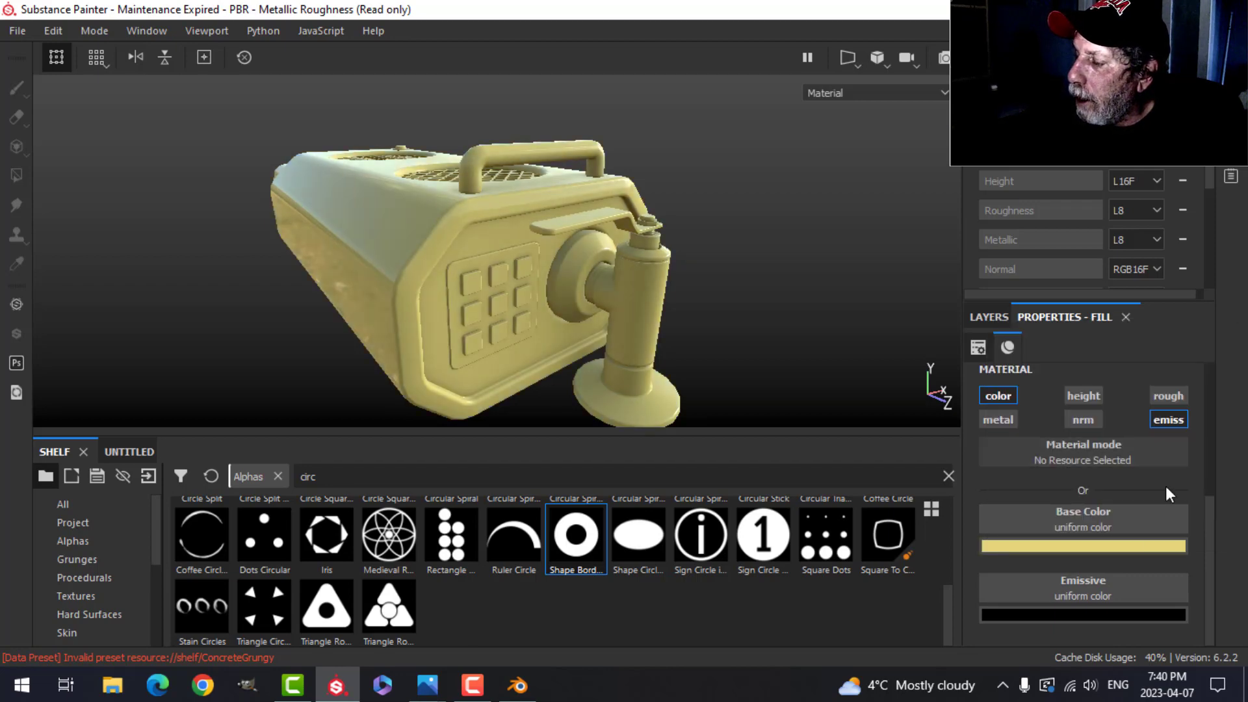
- Set the fill layer's emissive color to a warm yellow with RGB values 0.649, 0.525 and 0.141
click(1105, 616)
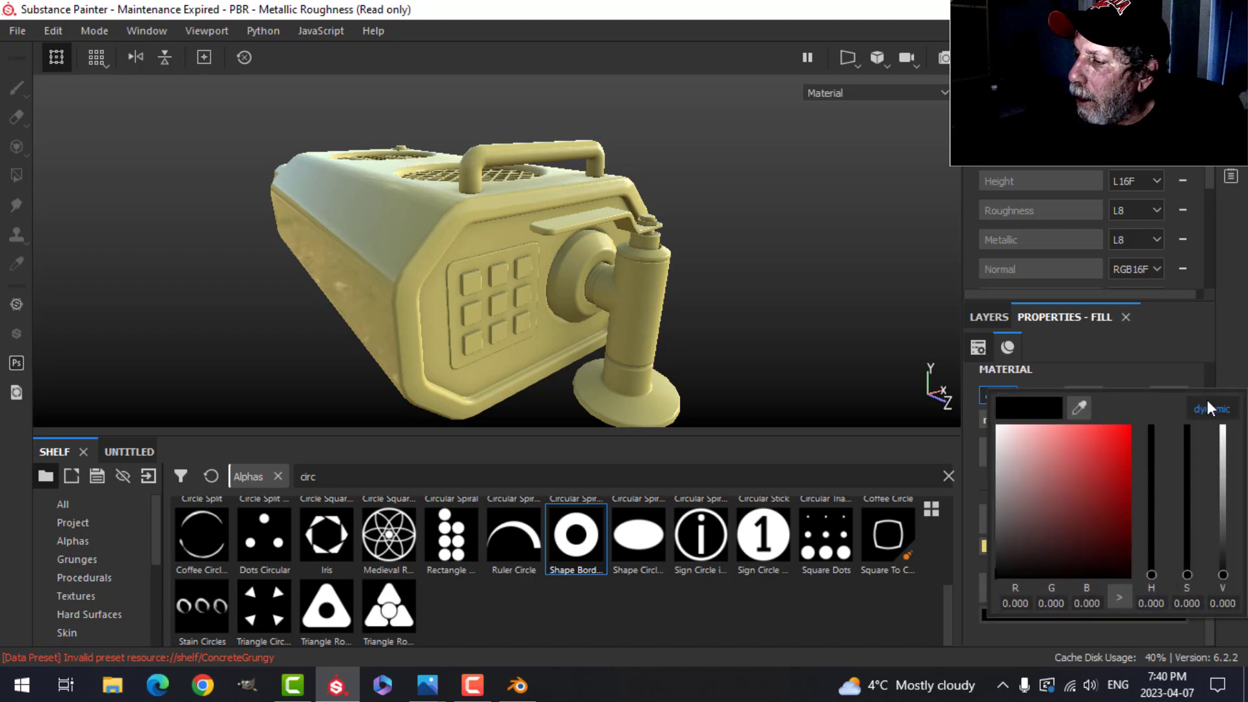
drag(1149, 566, 1151, 559)
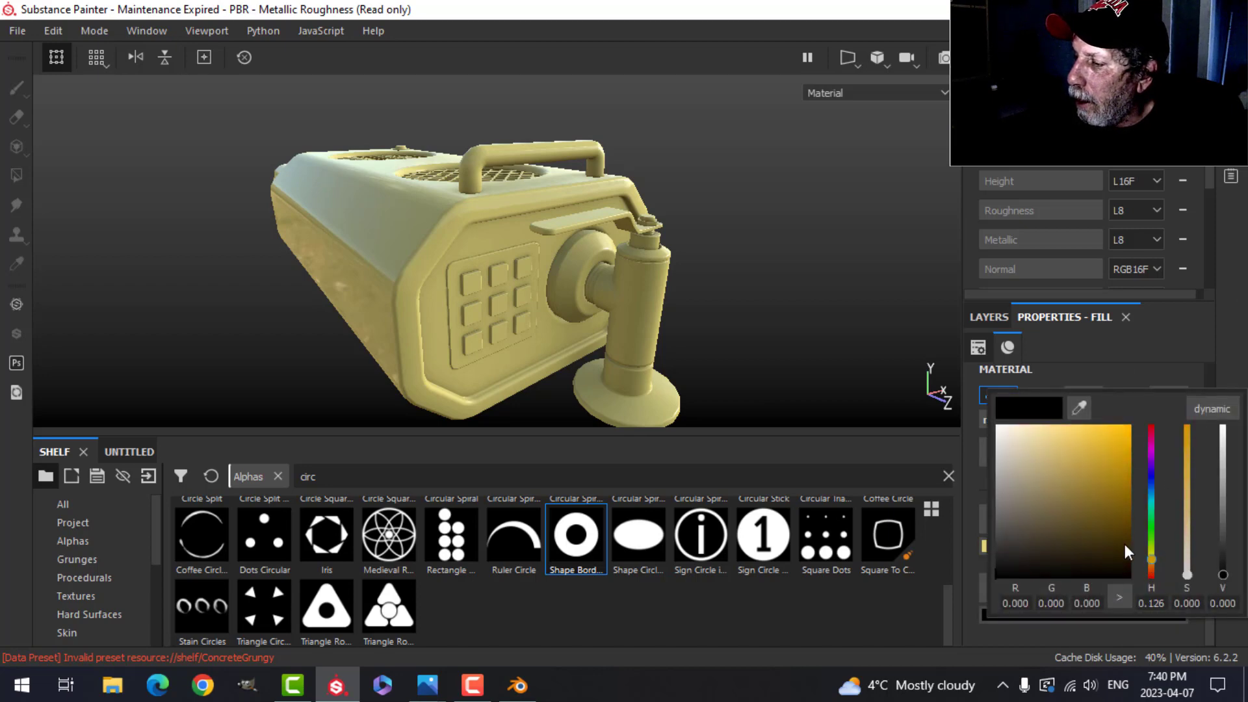
drag(1059, 440, 1055, 447)
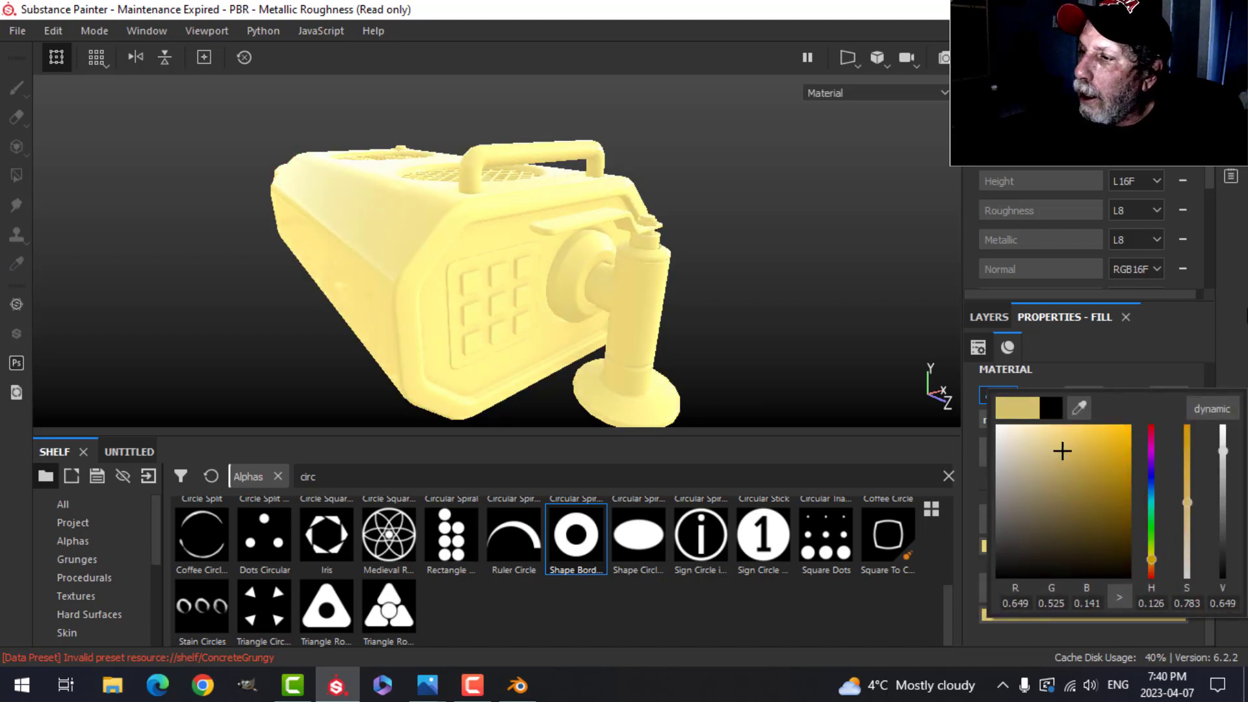
- Raise the main shader's emissive intensity to 1.95
click(1231, 117)
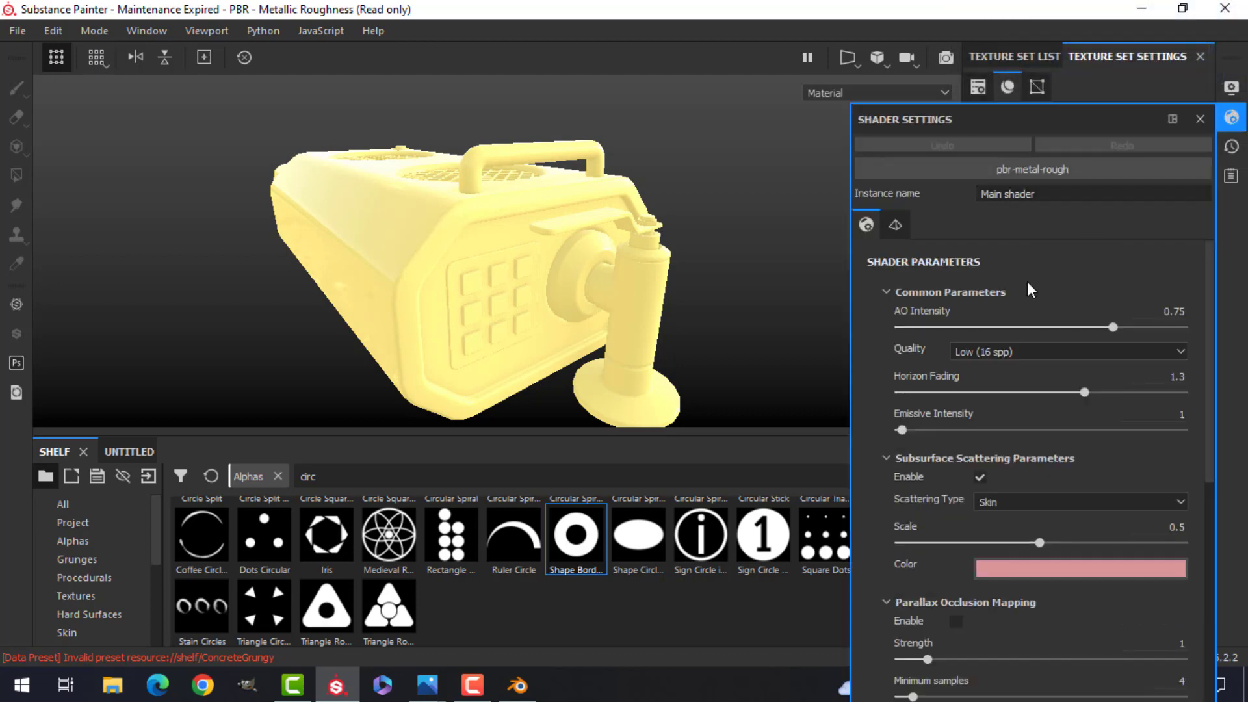
drag(903, 433, 910, 432)
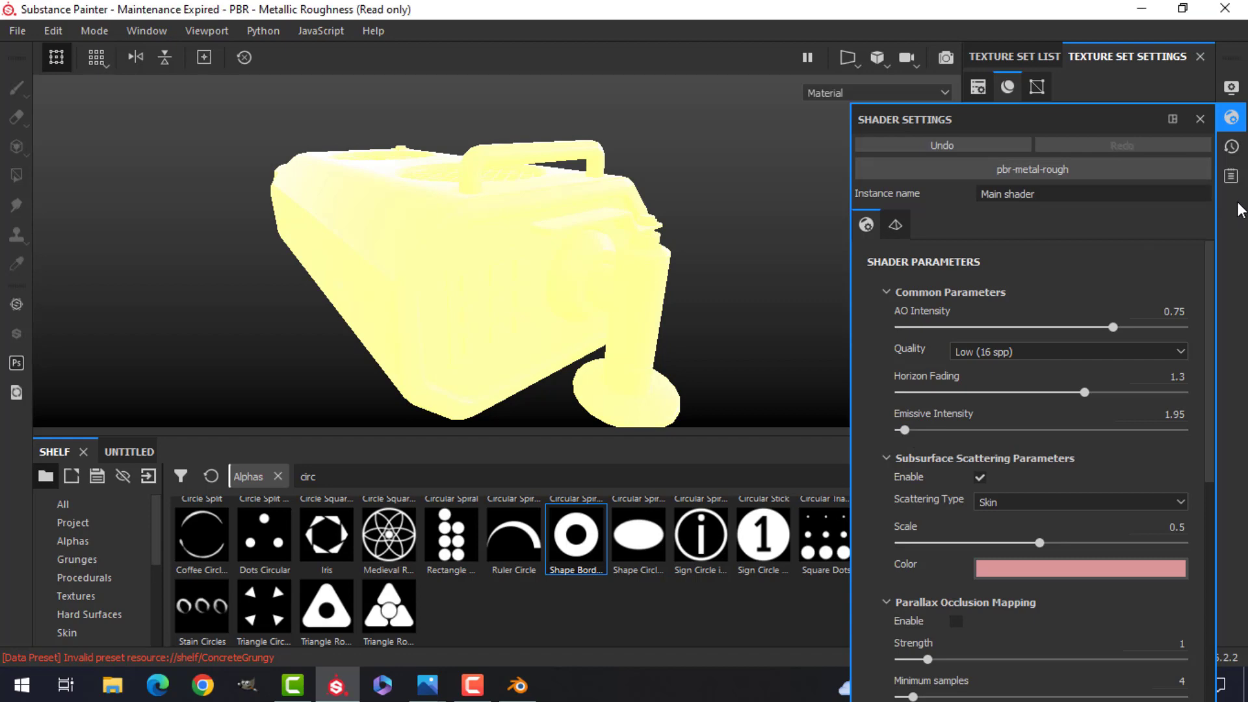
click(1231, 117)
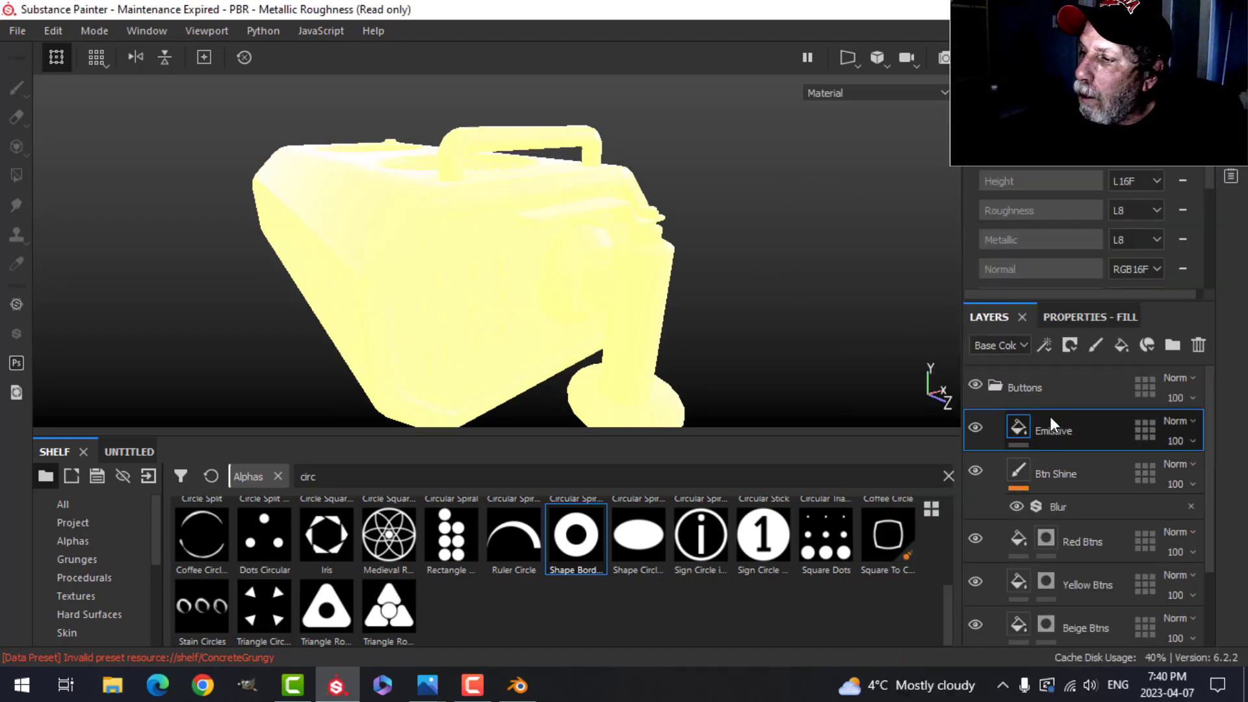
- Add a black mask to the Emissive layer and polygon-fill the keypad's middle-row left button into it
click(1070, 345)
click(1092, 388)
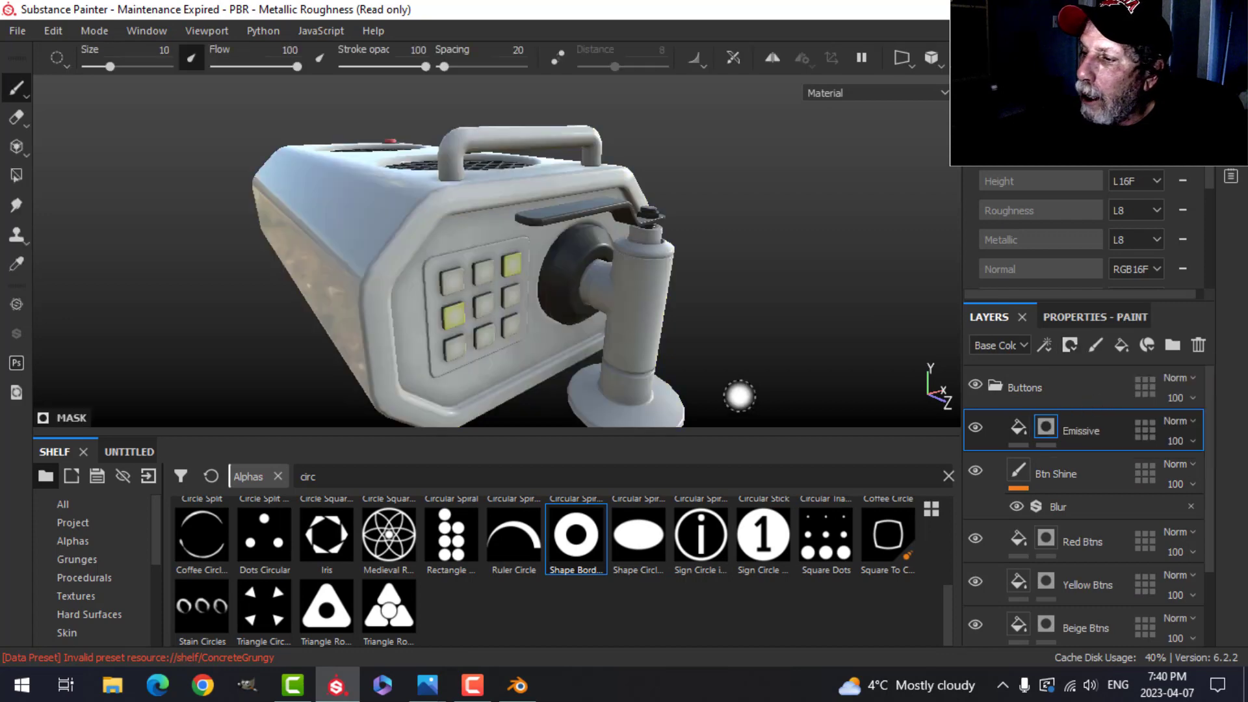
click(14, 174)
scroll(488, 338, up, 3)
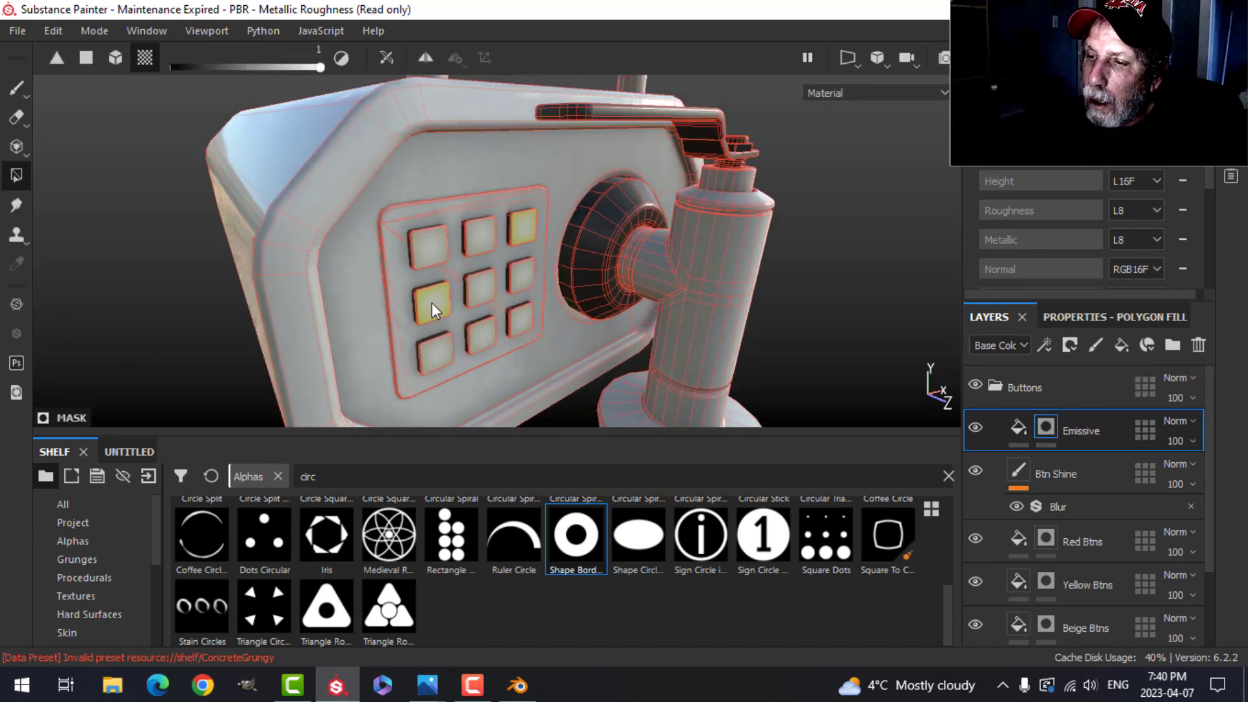
click(17, 89)
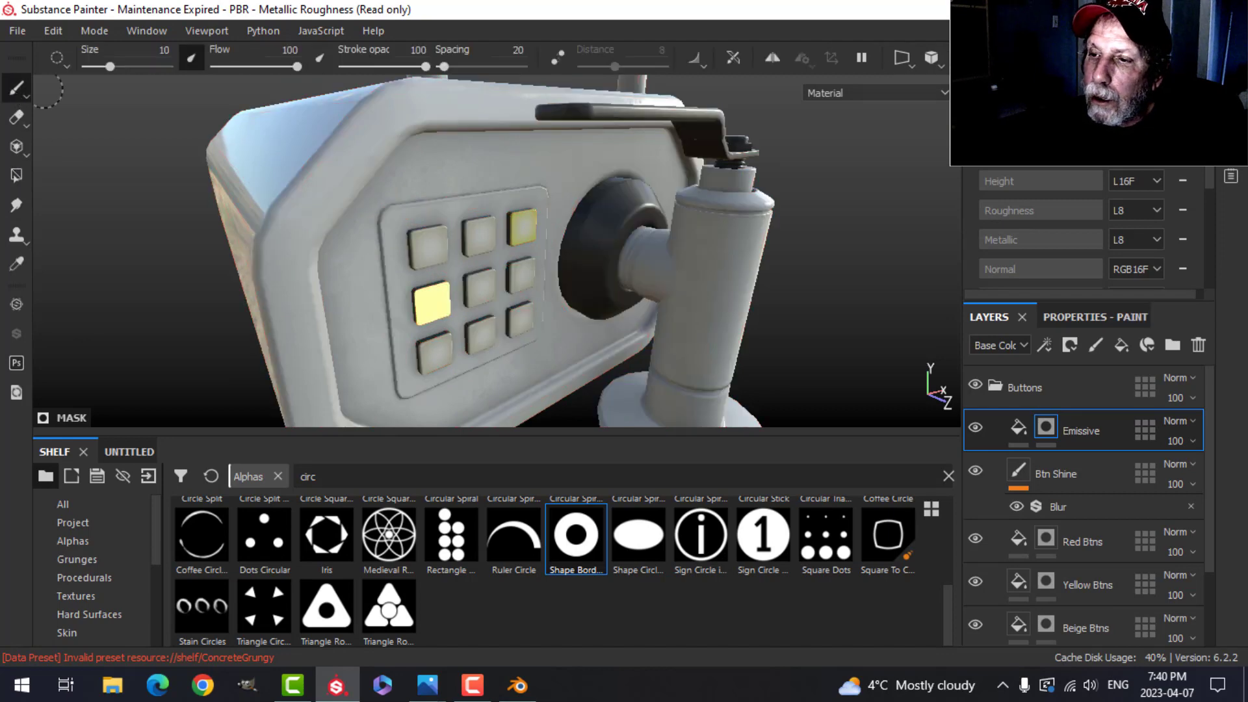
scroll(598, 351, up, 3)
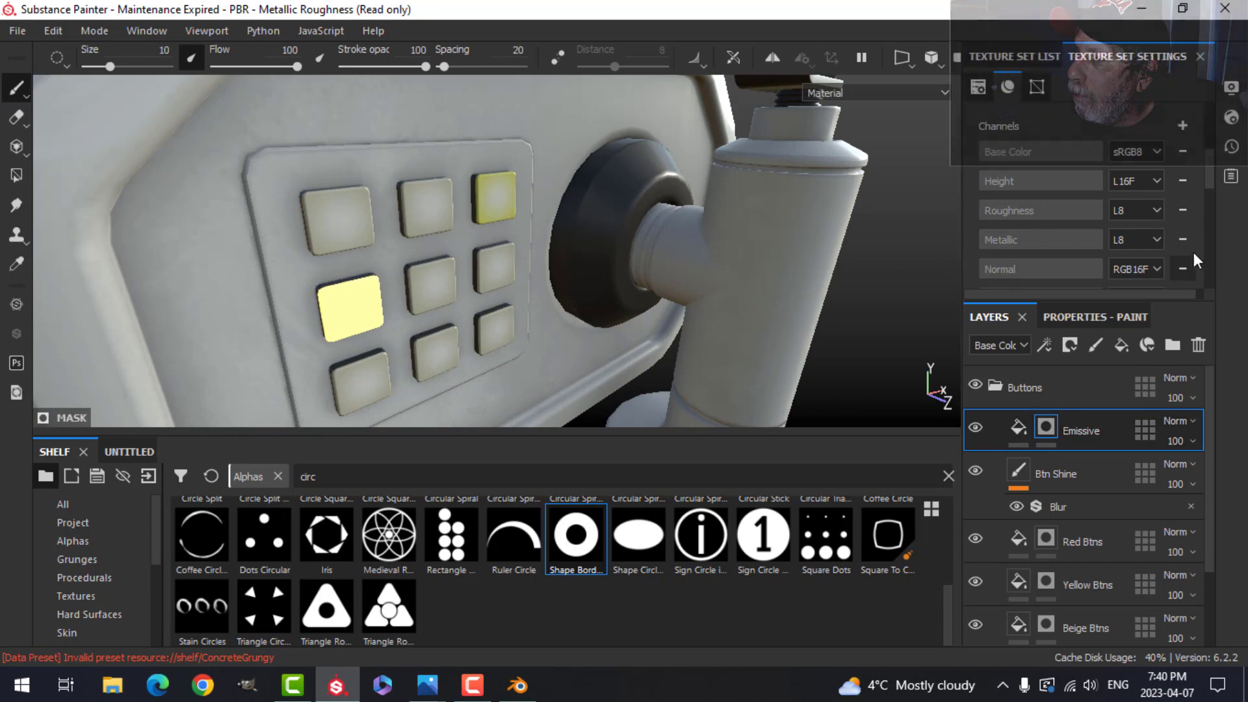
- Lower the main shader's emissive intensity to 0.97
click(1232, 118)
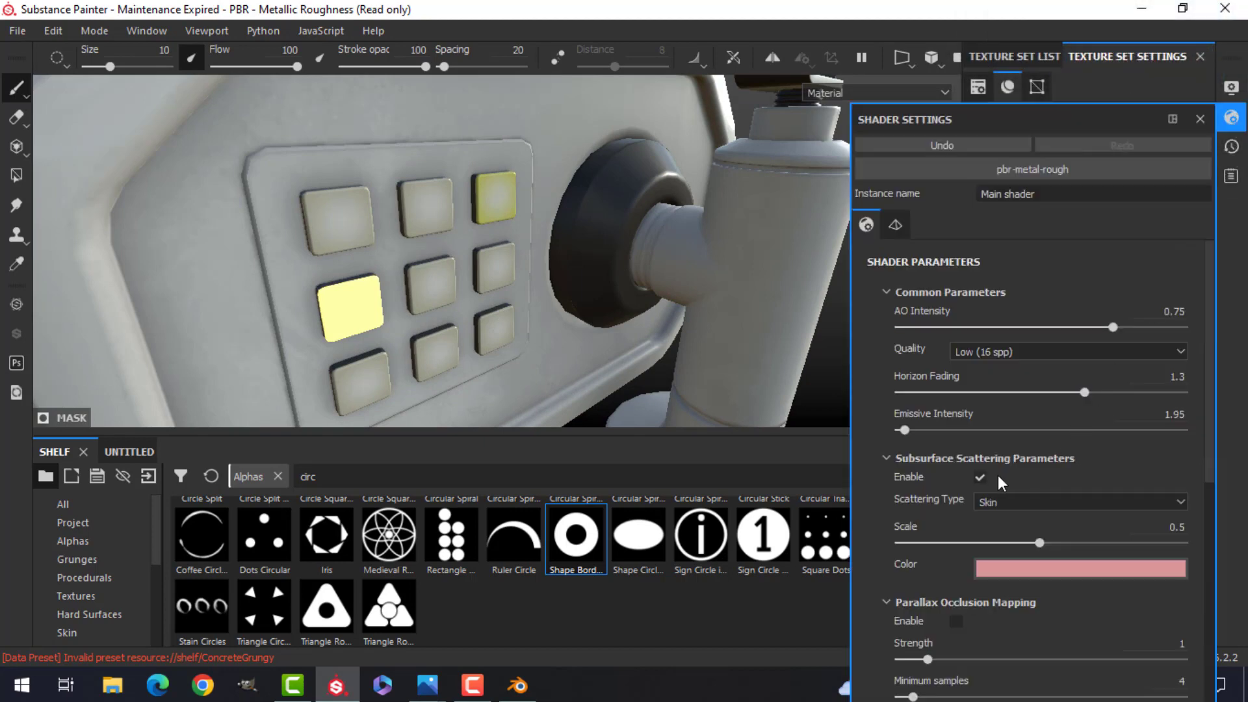
click(1232, 118)
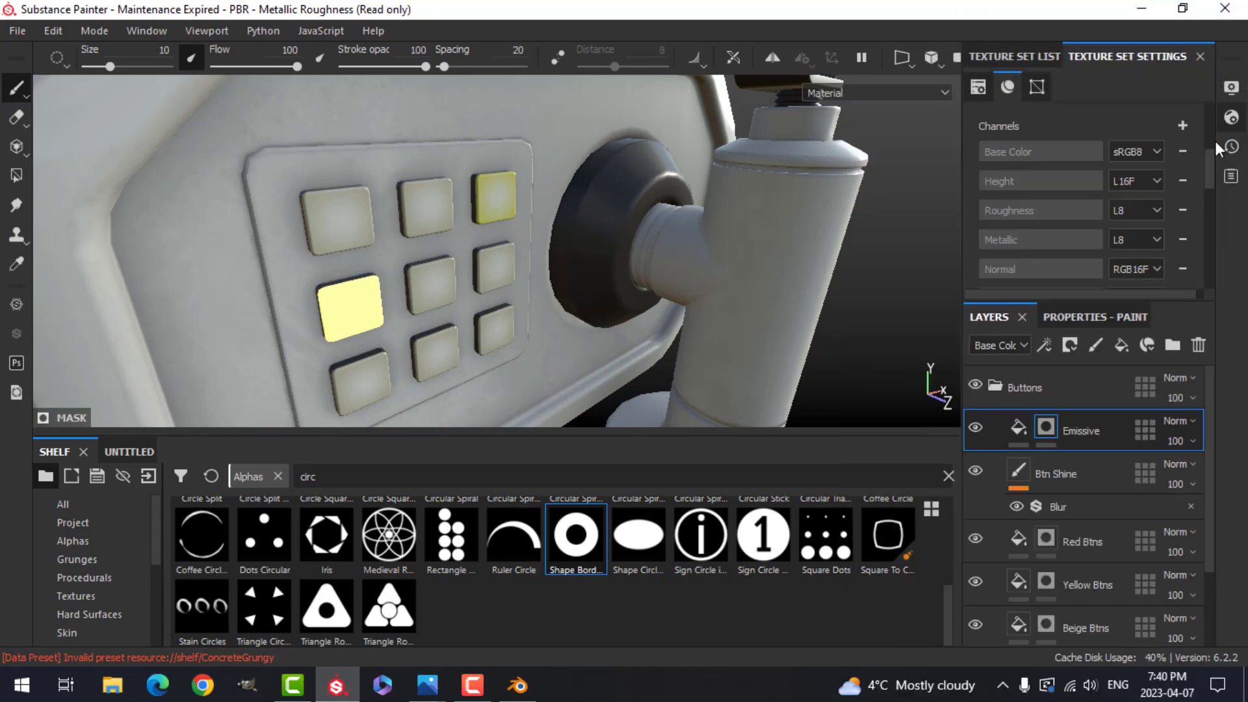
click(1015, 424)
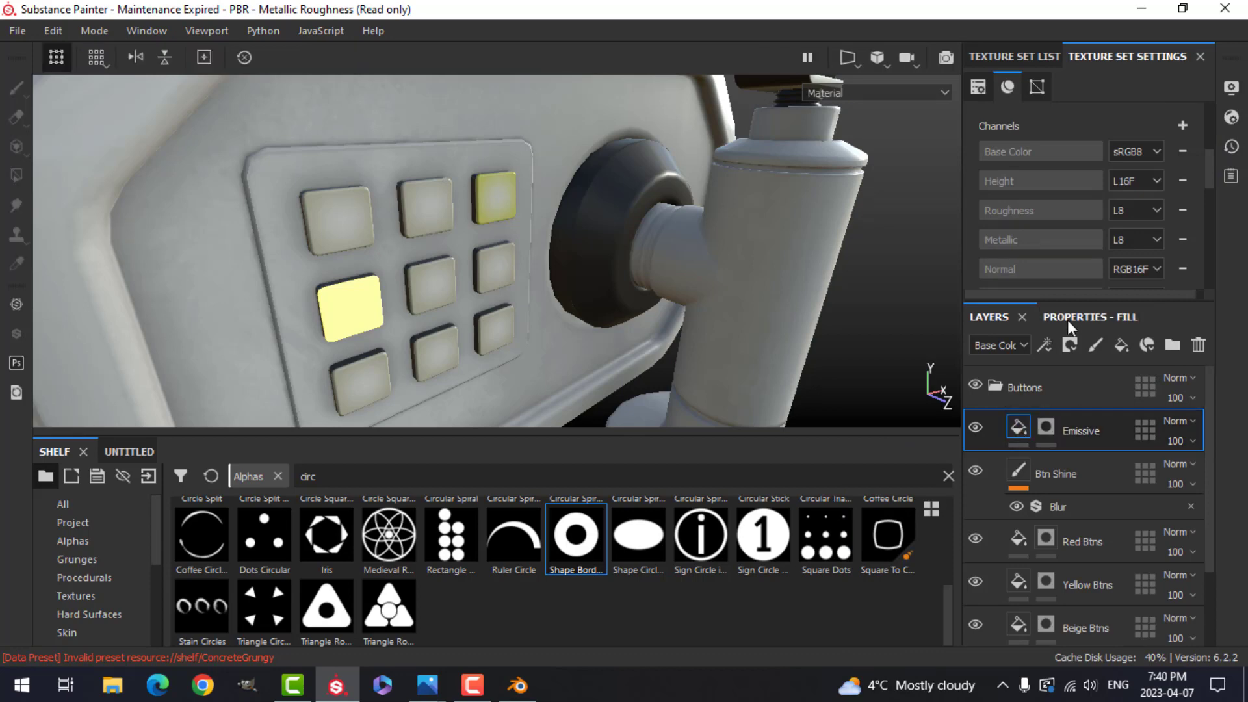
click(1232, 118)
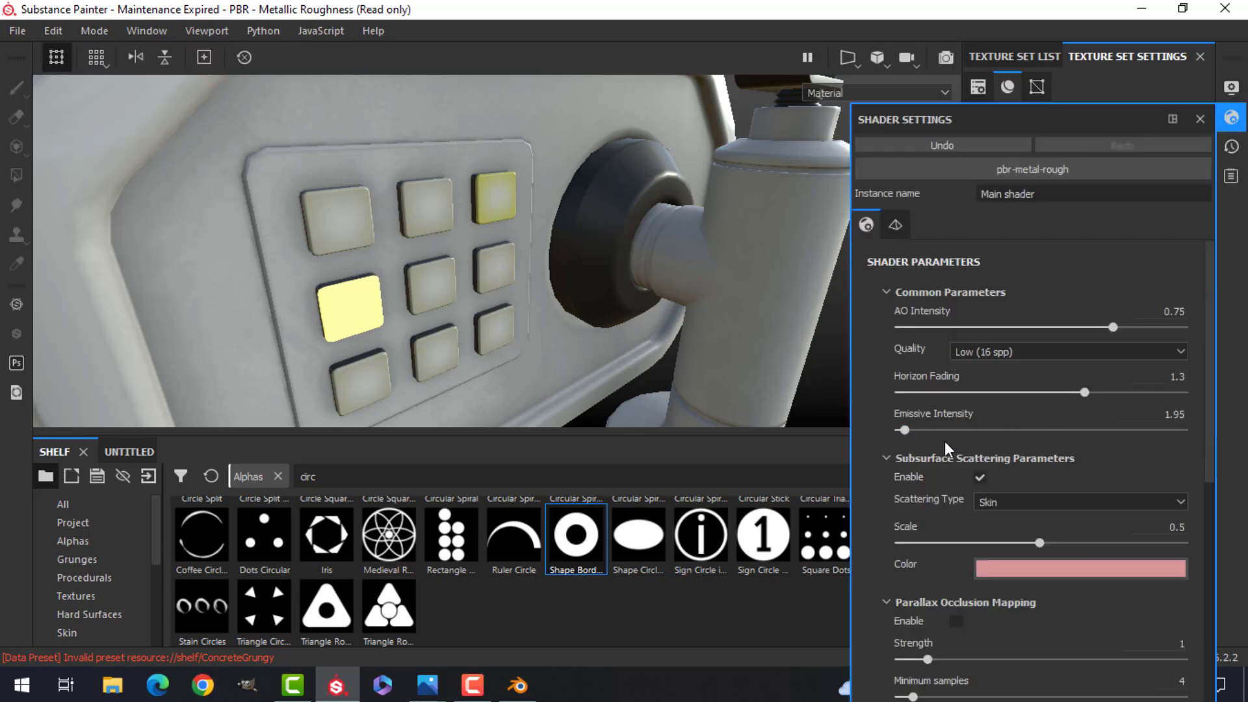
drag(906, 430, 909, 429)
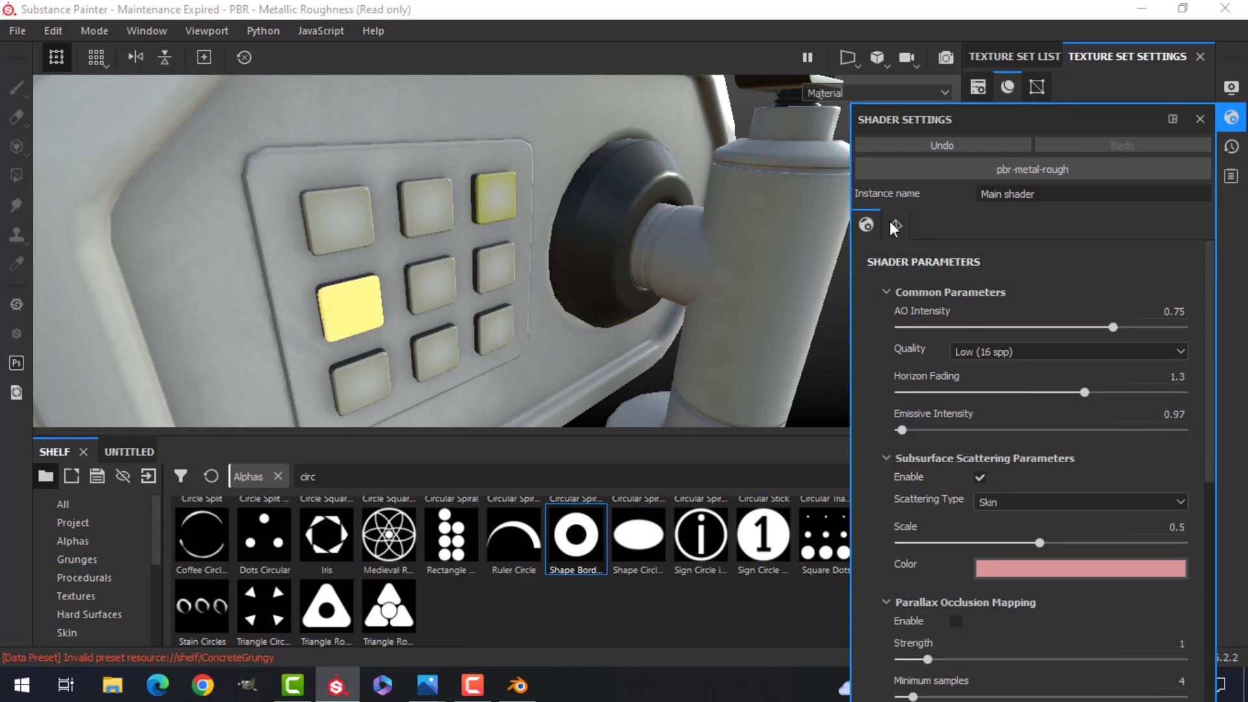
click(1200, 122)
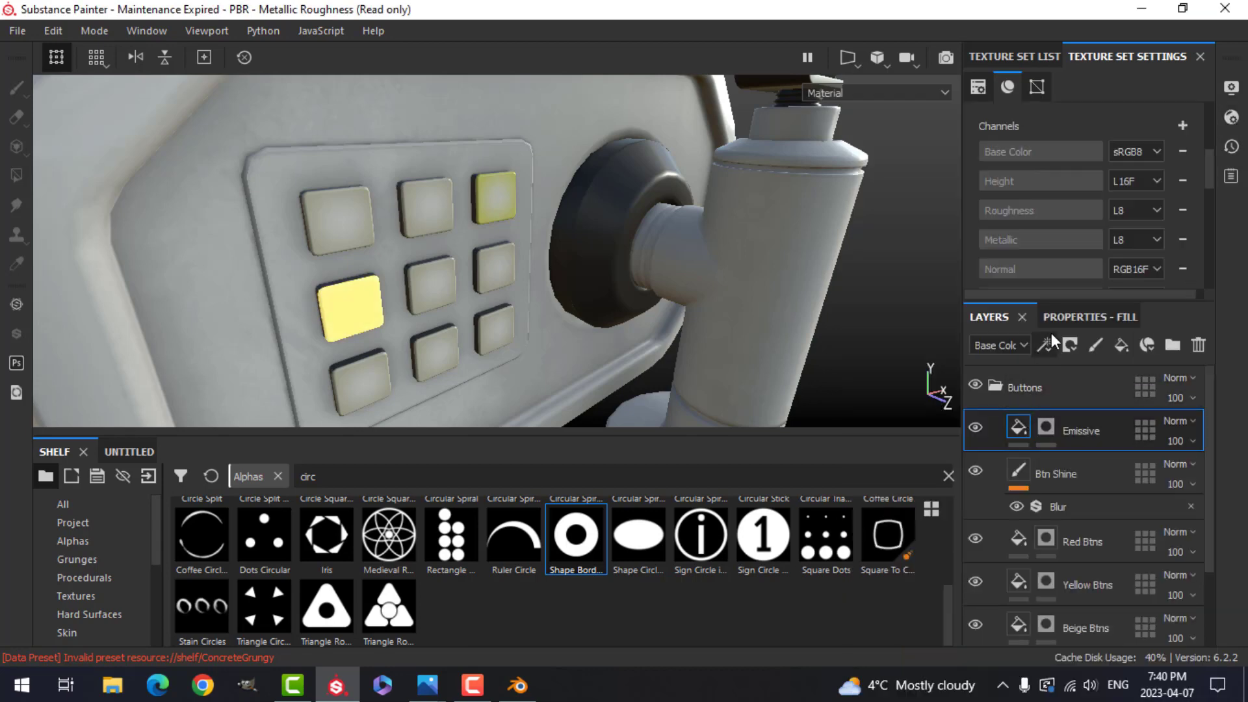
- Disable the color channel in the Emissive fill layer's material so that it uses only the emissive channel
click(1064, 317)
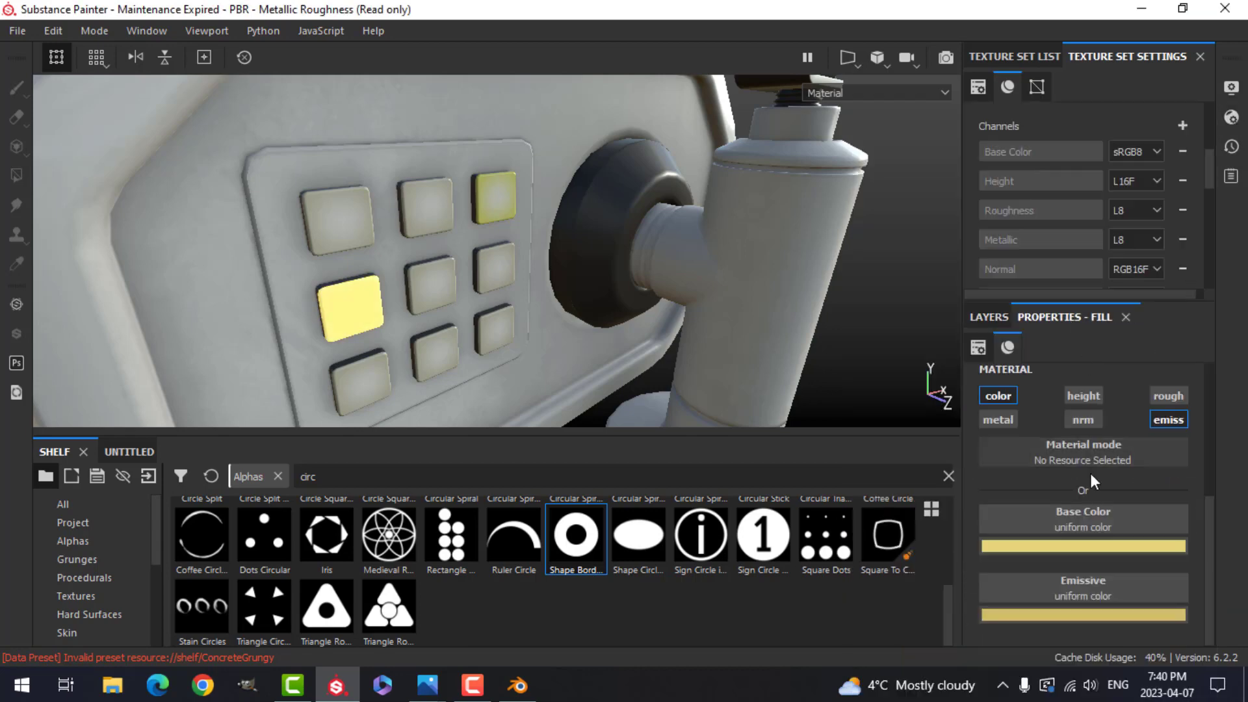
click(1178, 420)
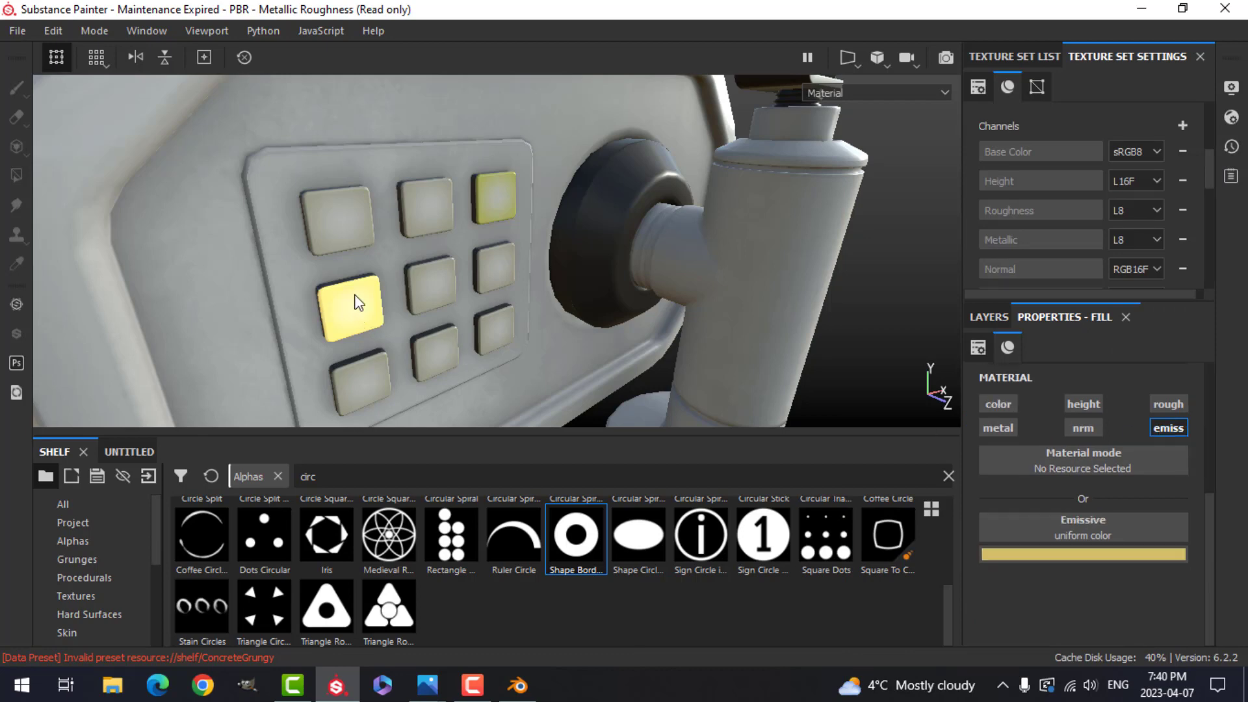
scroll(590, 329, up, 1)
scroll(580, 330, down, 2)
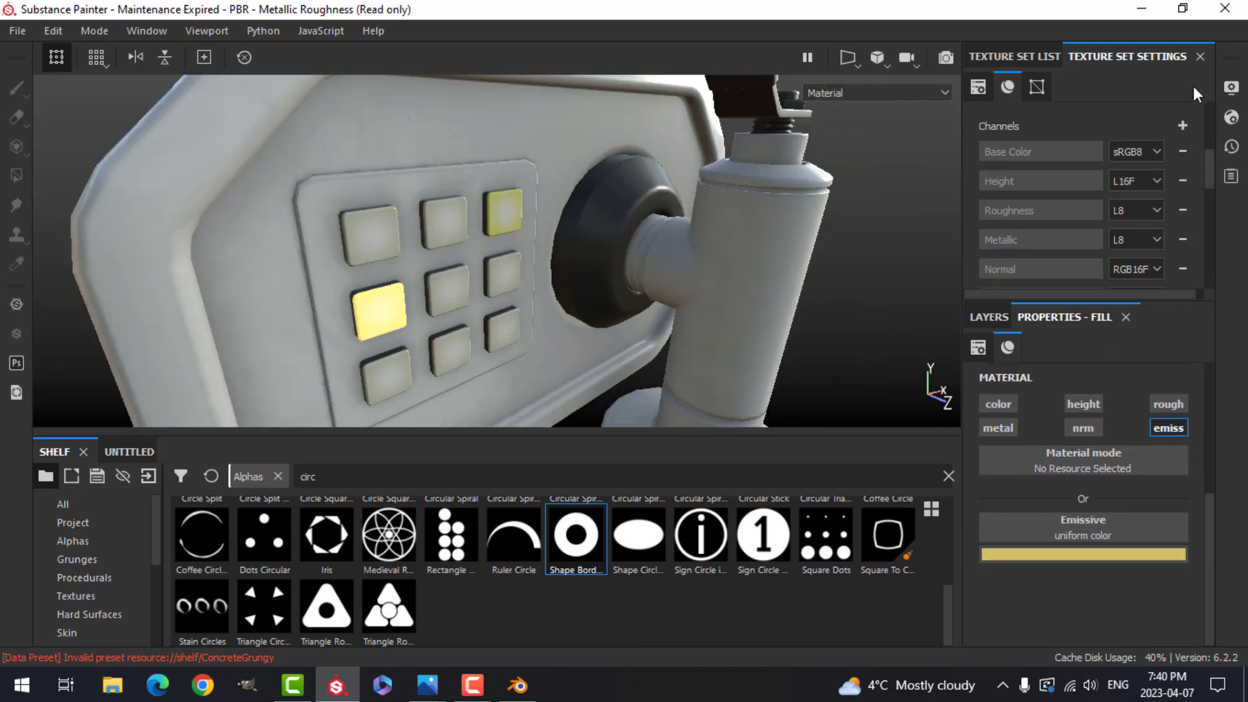
- Activate the camera's post effects in the display settings and enable the Glare effect
click(1230, 88)
scroll(1001, 384, down, 6)
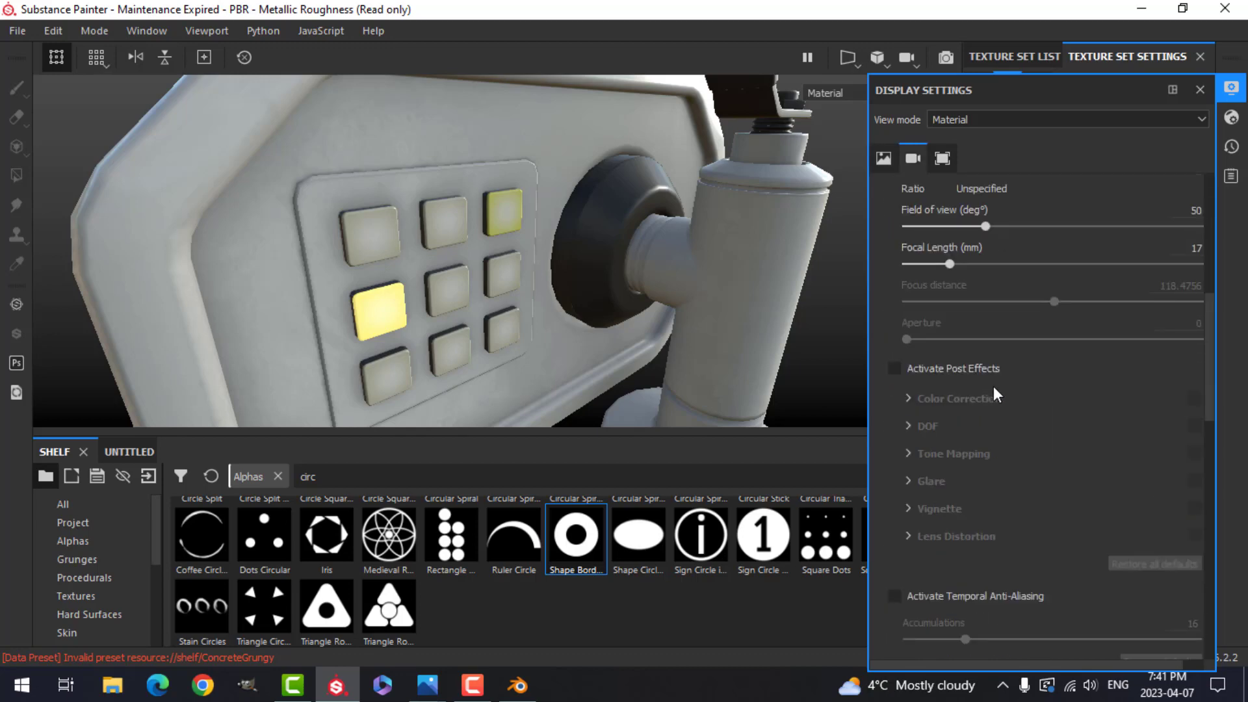
scroll(913, 314, down, 2)
click(896, 258)
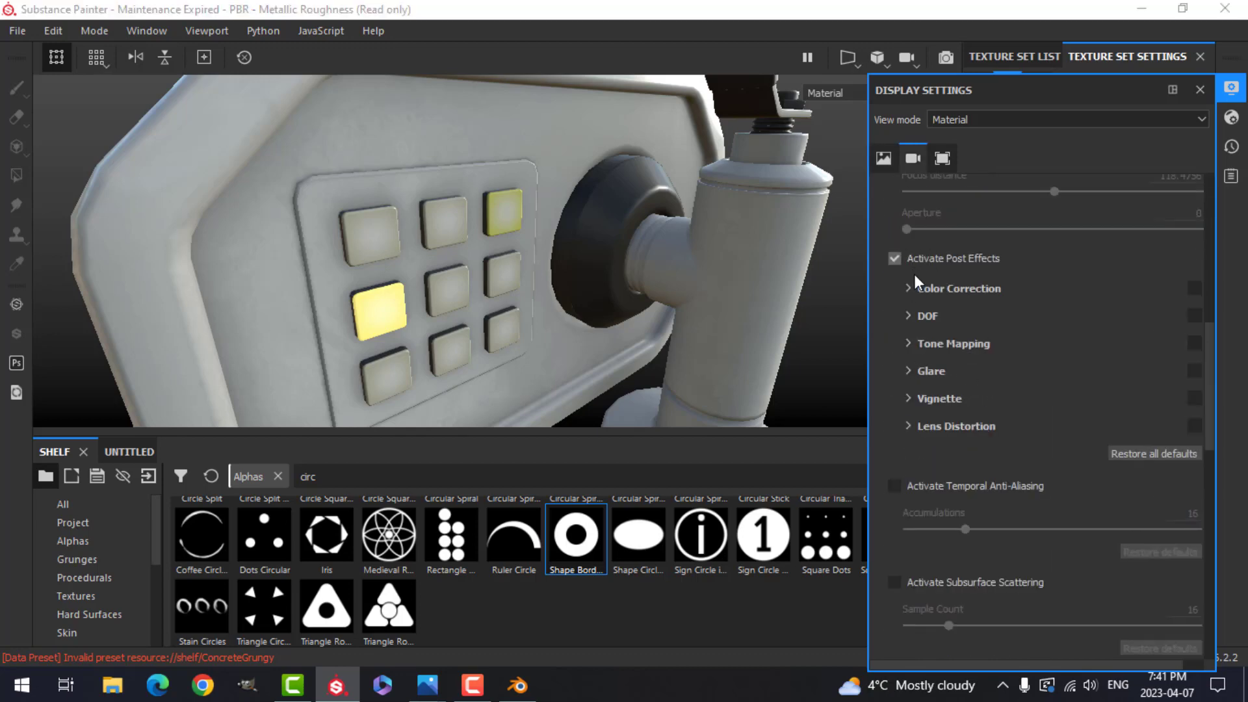
click(1196, 371)
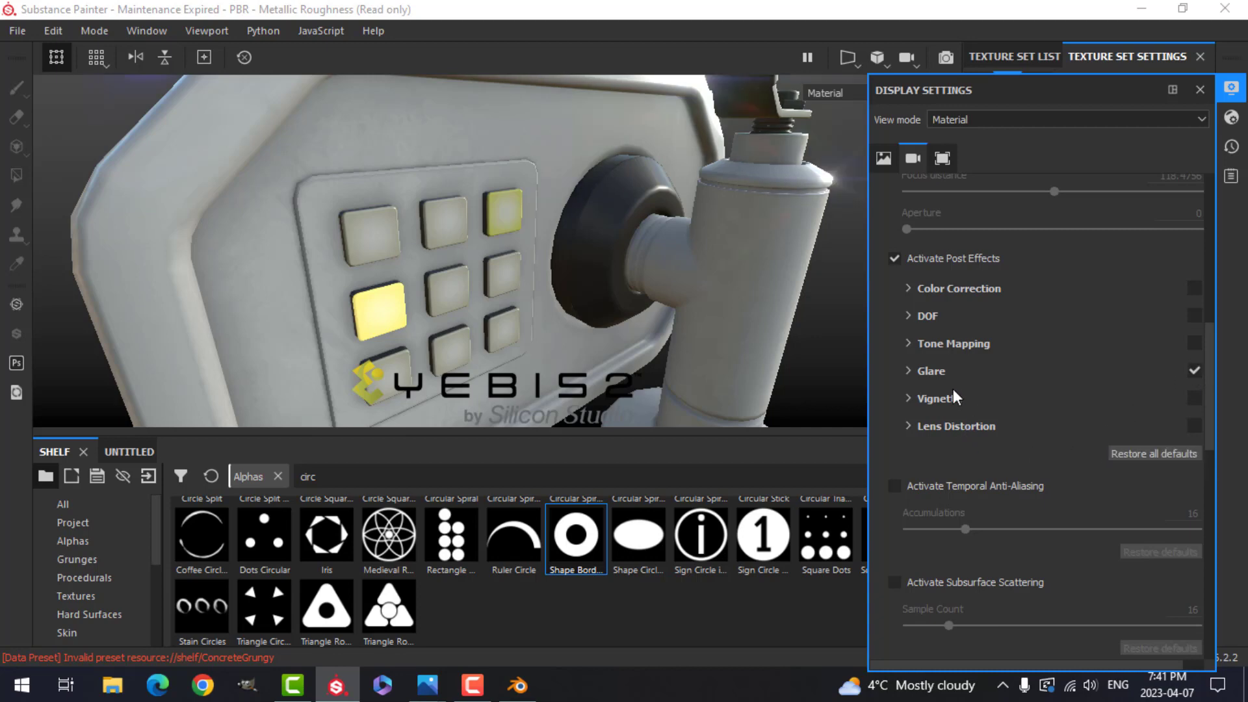
- Set the Glare effect's shape to Bloom
click(907, 371)
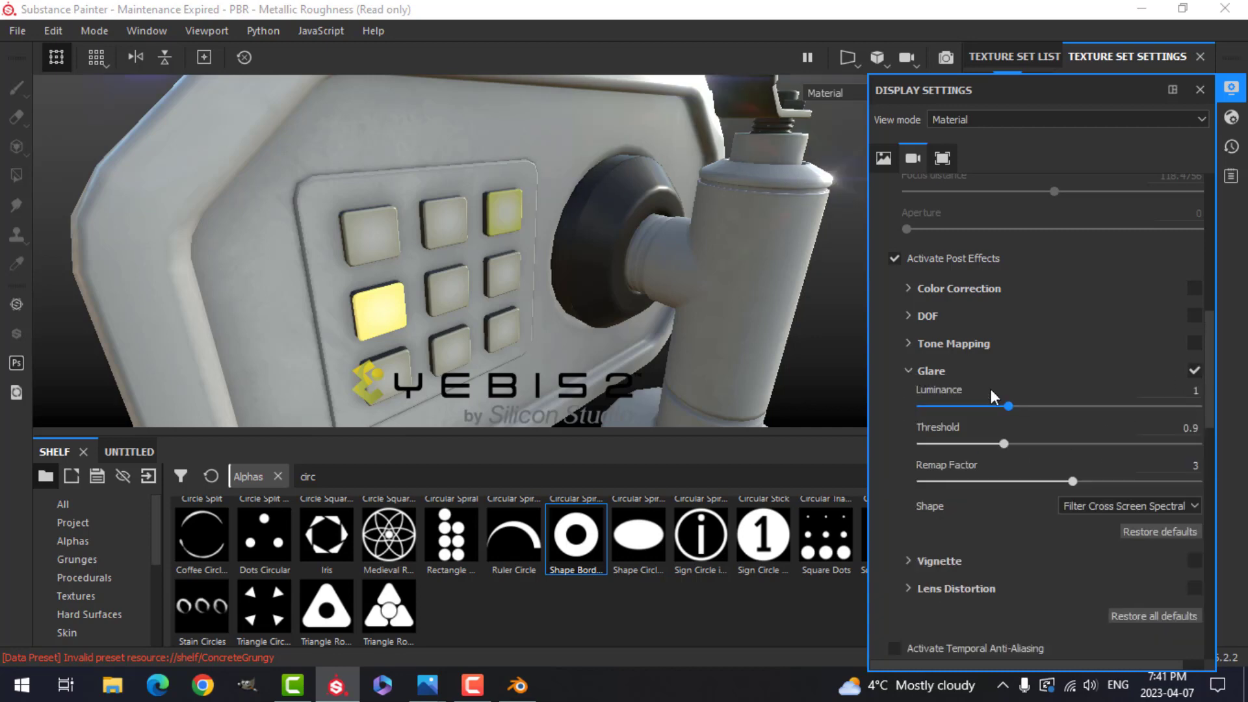
click(1144, 507)
click(1102, 520)
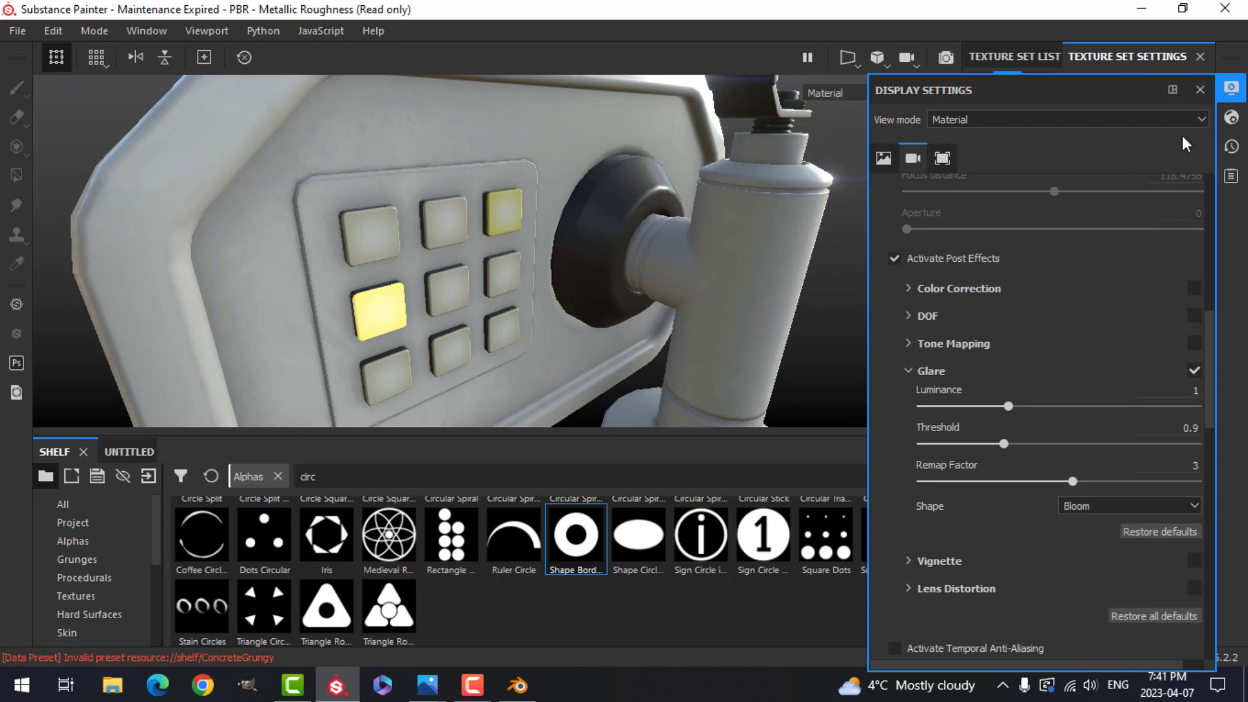
click(1230, 91)
- Shift the Emissive fill layer's emissive color to green with a hue of 0.305
mouse_move(485, 275)
alt+mouse_down()
mouse_move(546, 251)
mouse_move(605, 168)
mouse_move(580, 246)
mouse_move(446, 237)
mouse_move(490, 251)
alt+mouse_up()
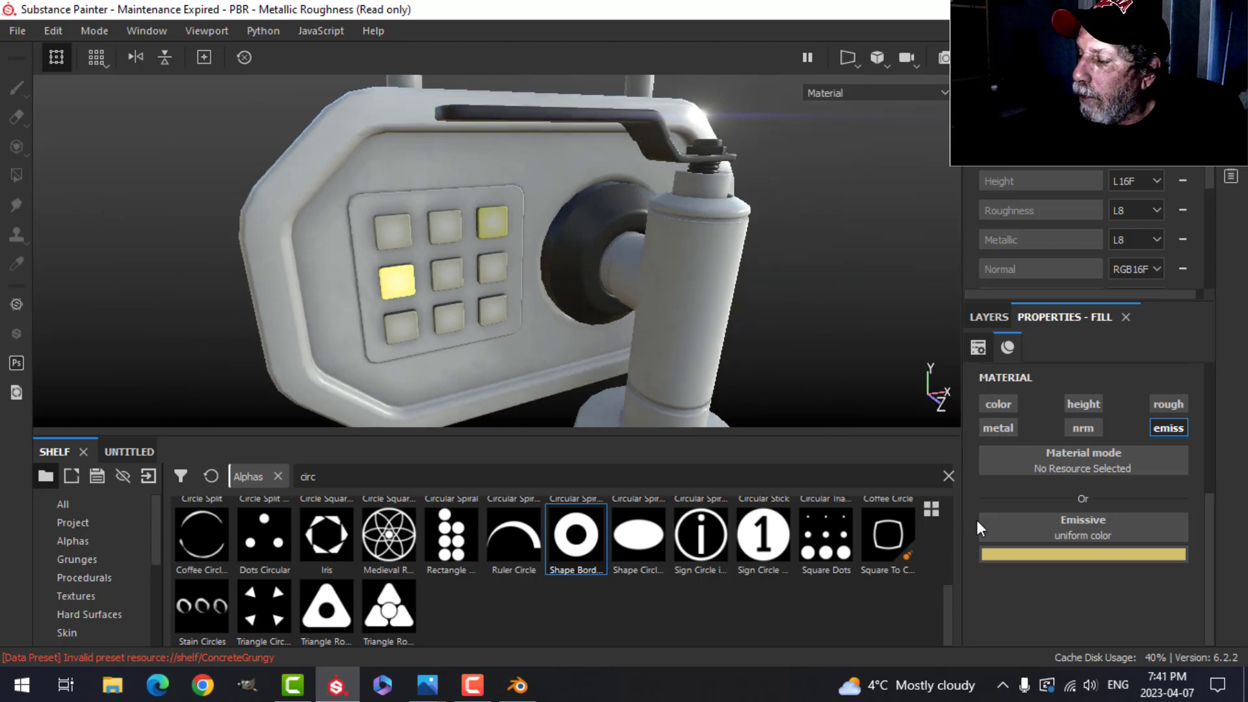
click(1068, 552)
drag(1153, 490, 1156, 466)
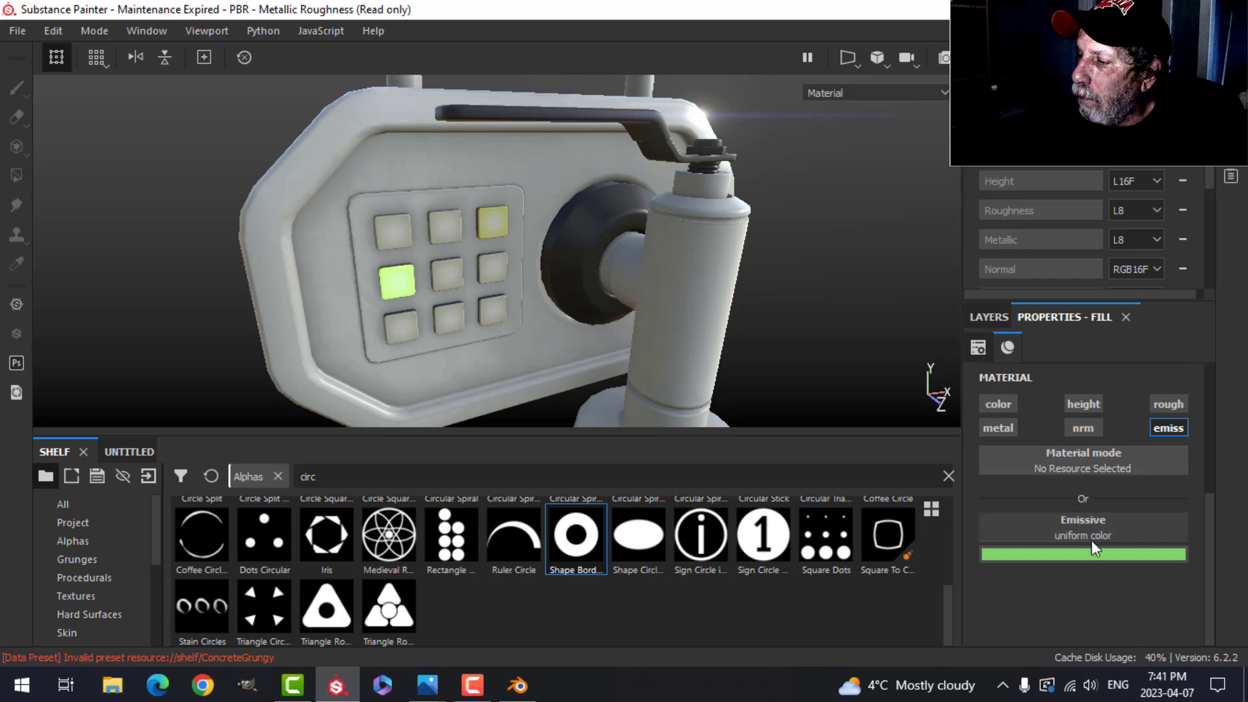
- Set the main shader's emissive intensity to 3.25
click(1231, 117)
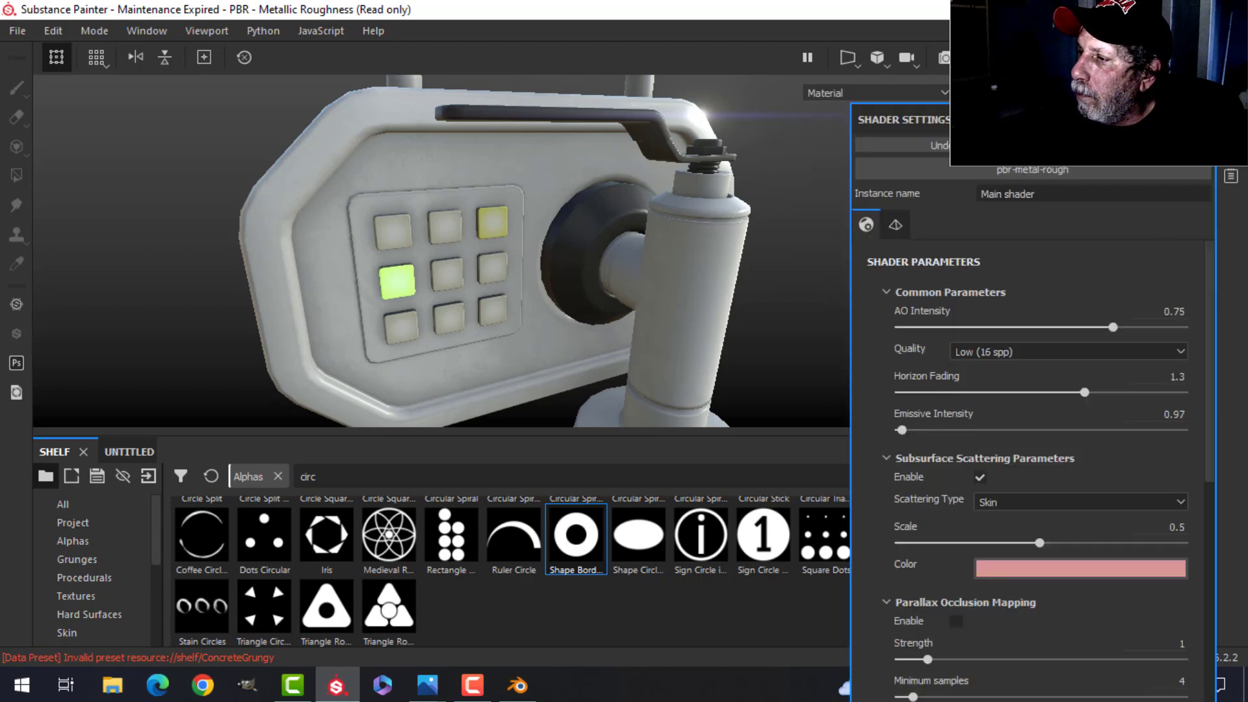
drag(902, 431, 908, 425)
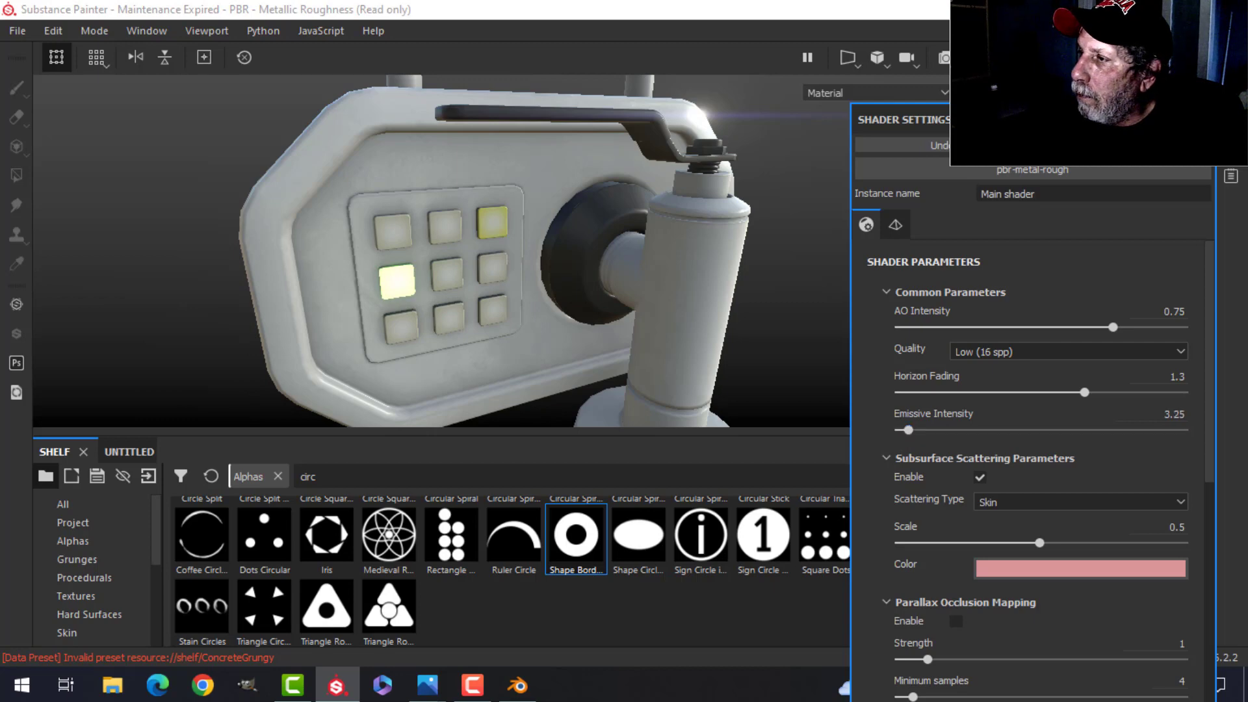
click(1231, 118)
- Make the Emissive fill layer's emissive color a more saturated green
click(1108, 541)
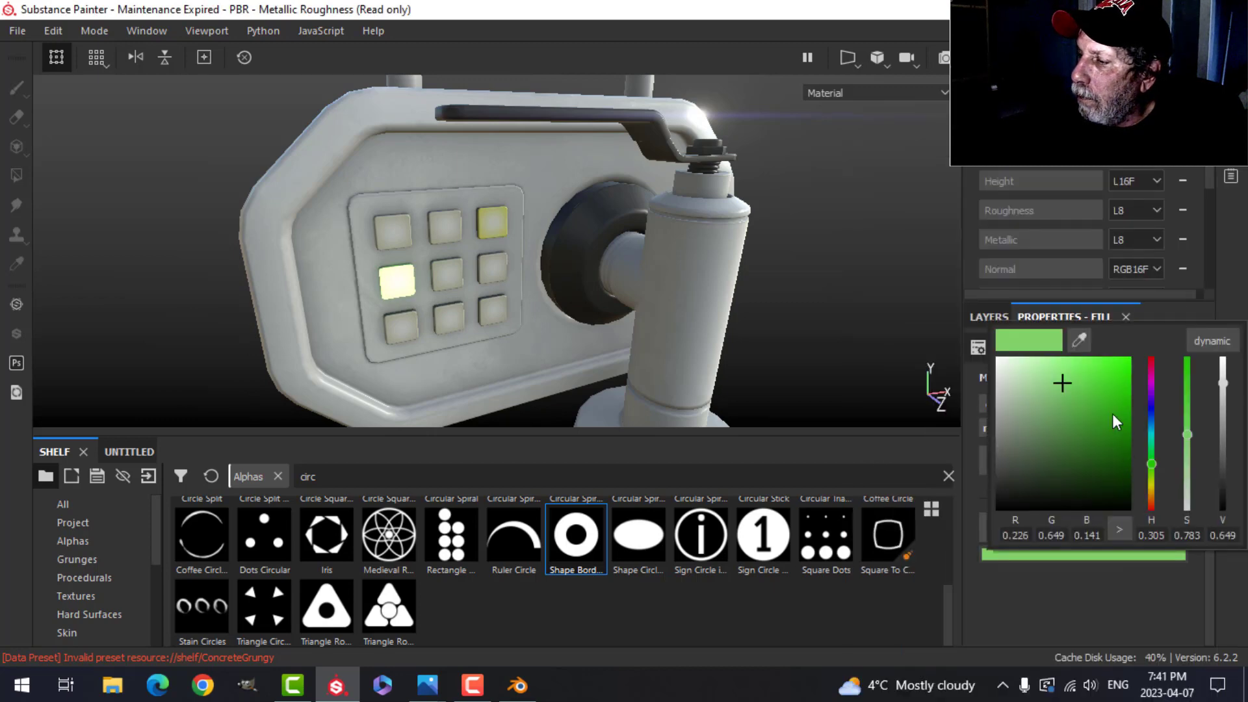
click(1107, 379)
alt+drag(544, 298, 570, 277)
alt+drag(695, 317, 666, 310)
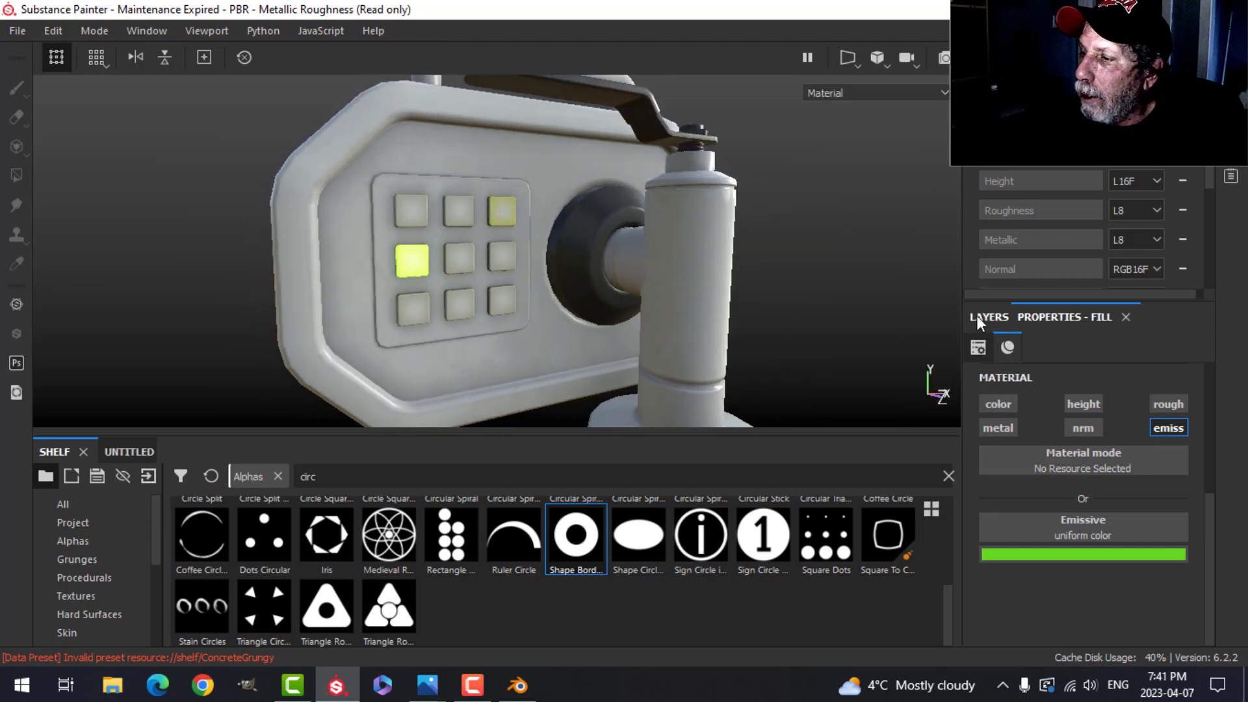
- Polygon-fill the keypad's upper-right button into the Emissive layer's mask
click(986, 317)
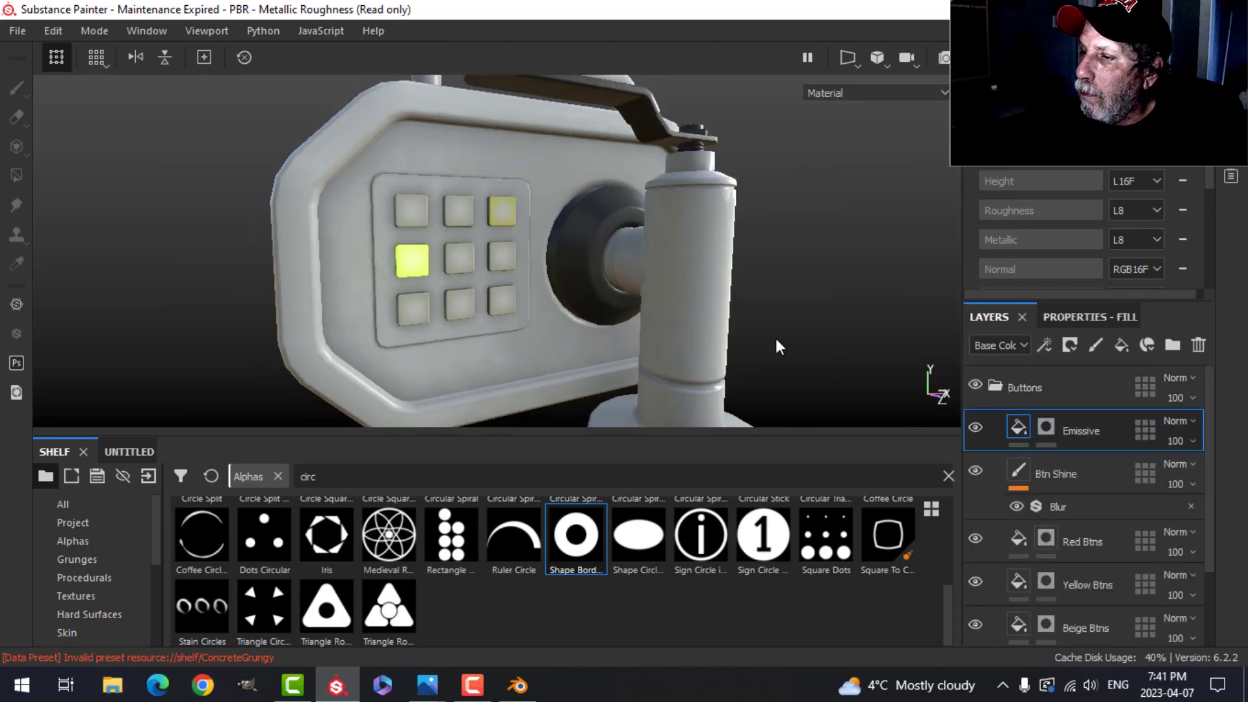
alt+drag(755, 238, 601, 259)
scroll(678, 239, down, 3)
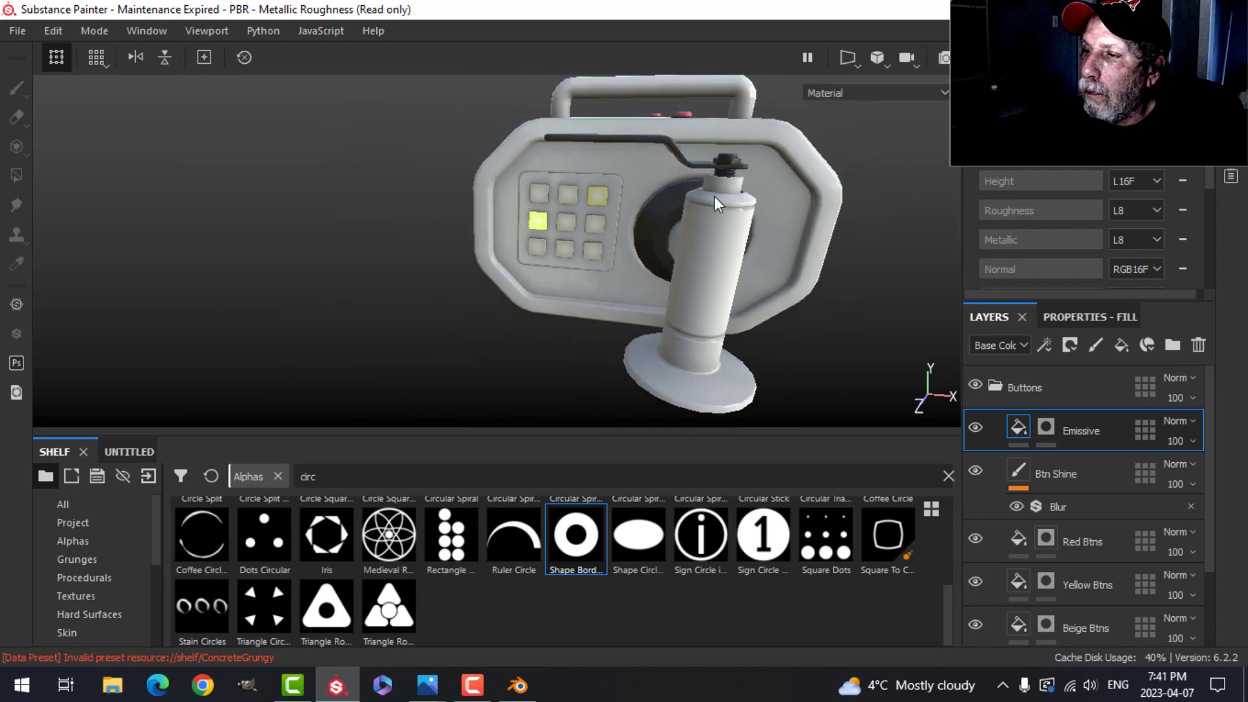
alt+middle_drag(714, 196, 669, 229)
alt+drag(671, 236, 819, 390)
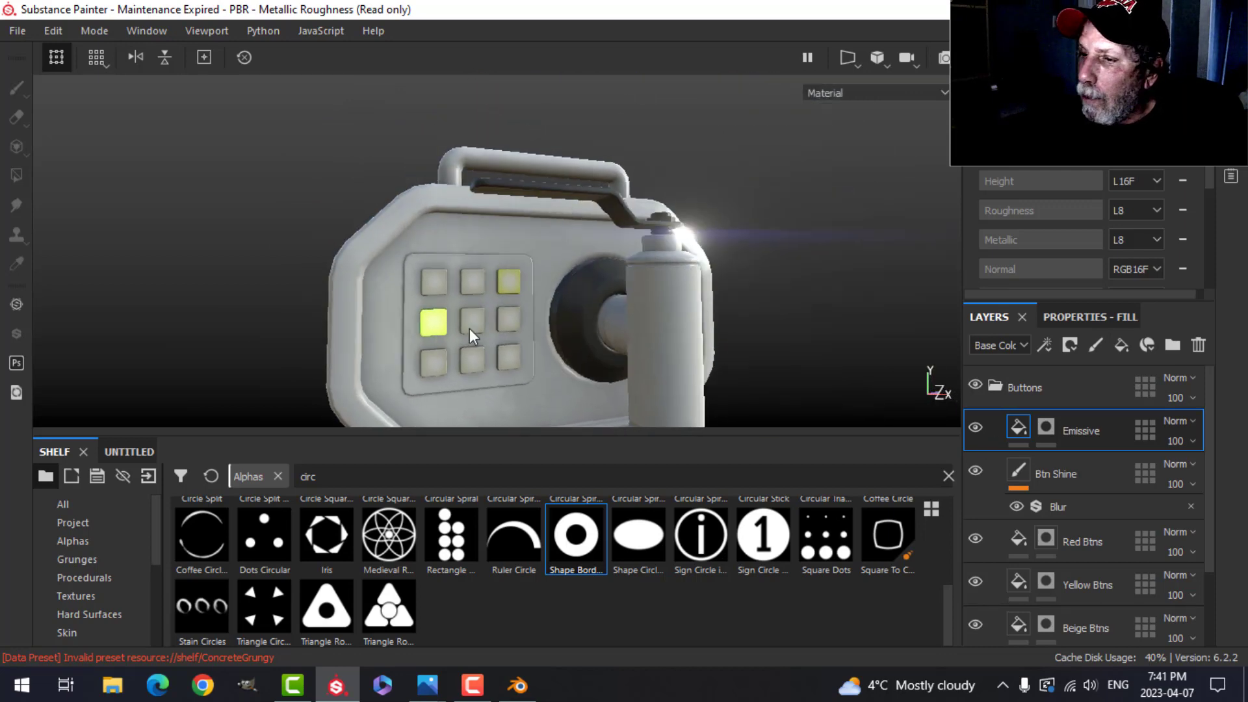
click(1047, 427)
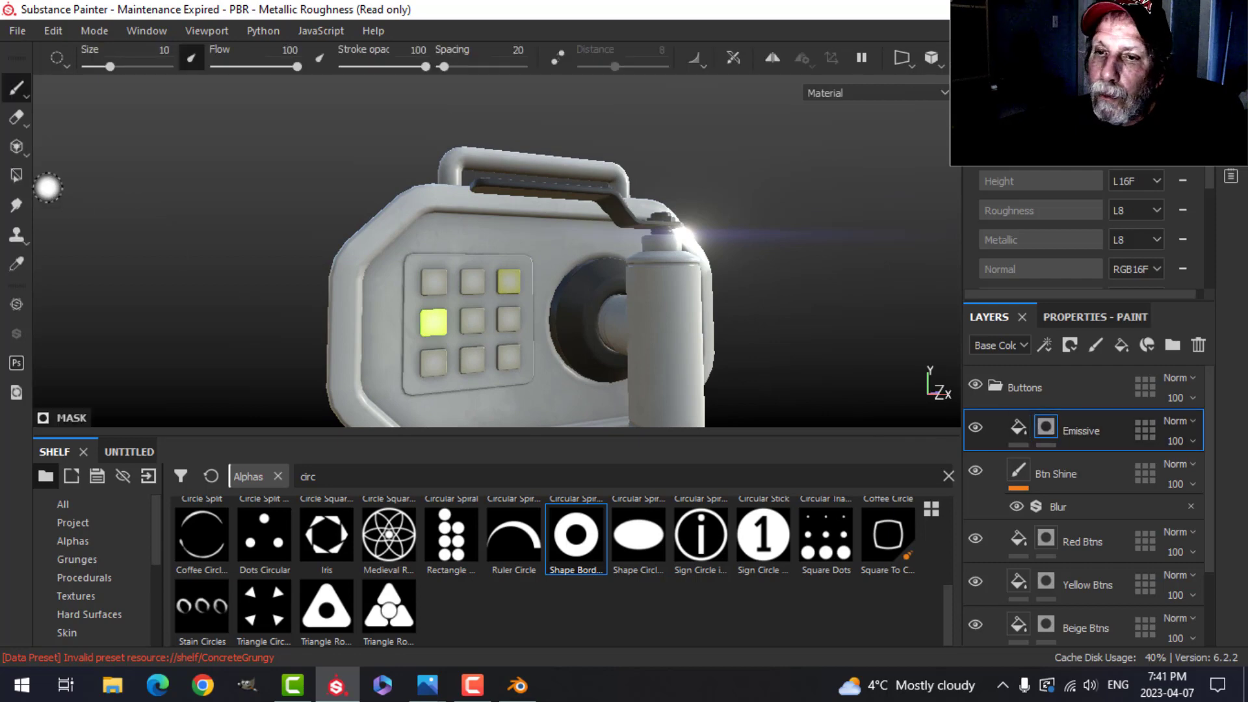
click(16, 176)
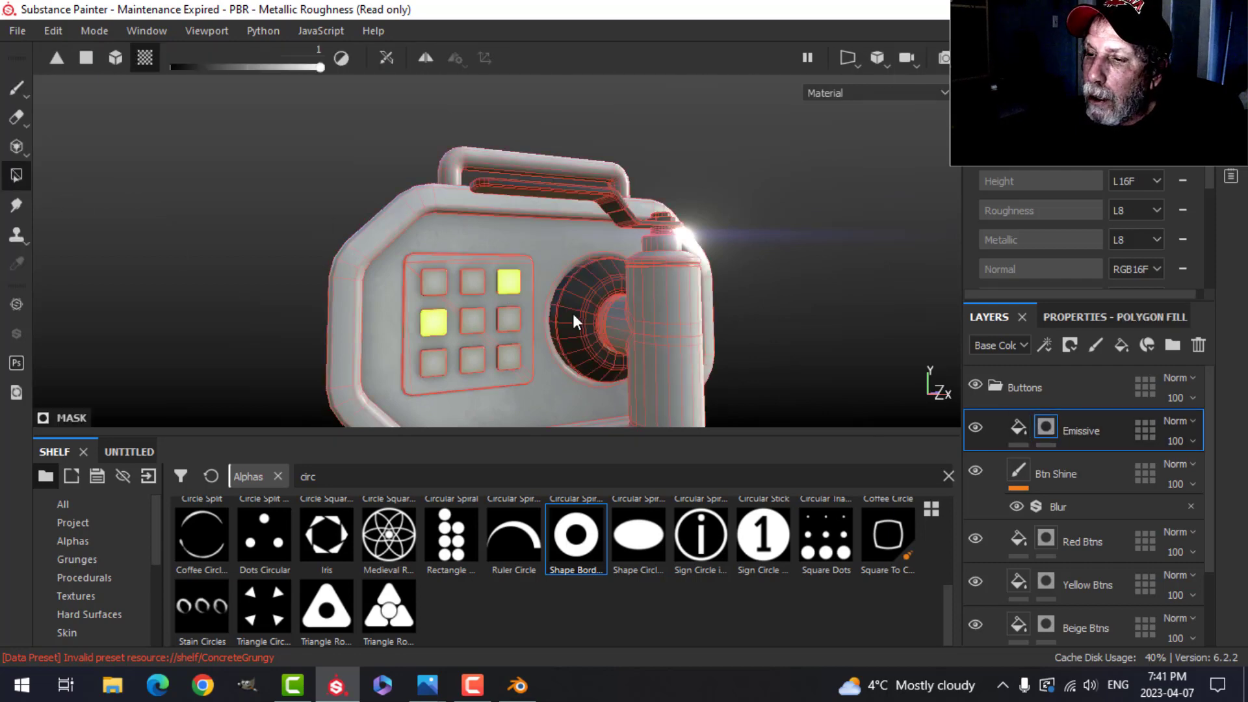
click(17, 89)
- Duplicate the Emissive layer inside the Buttons folder
mouse_move(579, 241)
alt+mouse_down()
mouse_move(664, 292)
mouse_move(719, 306)
mouse_move(714, 296)
alt+mouse_up()
scroll(686, 339, down, 1)
scroll(658, 344, up, 3)
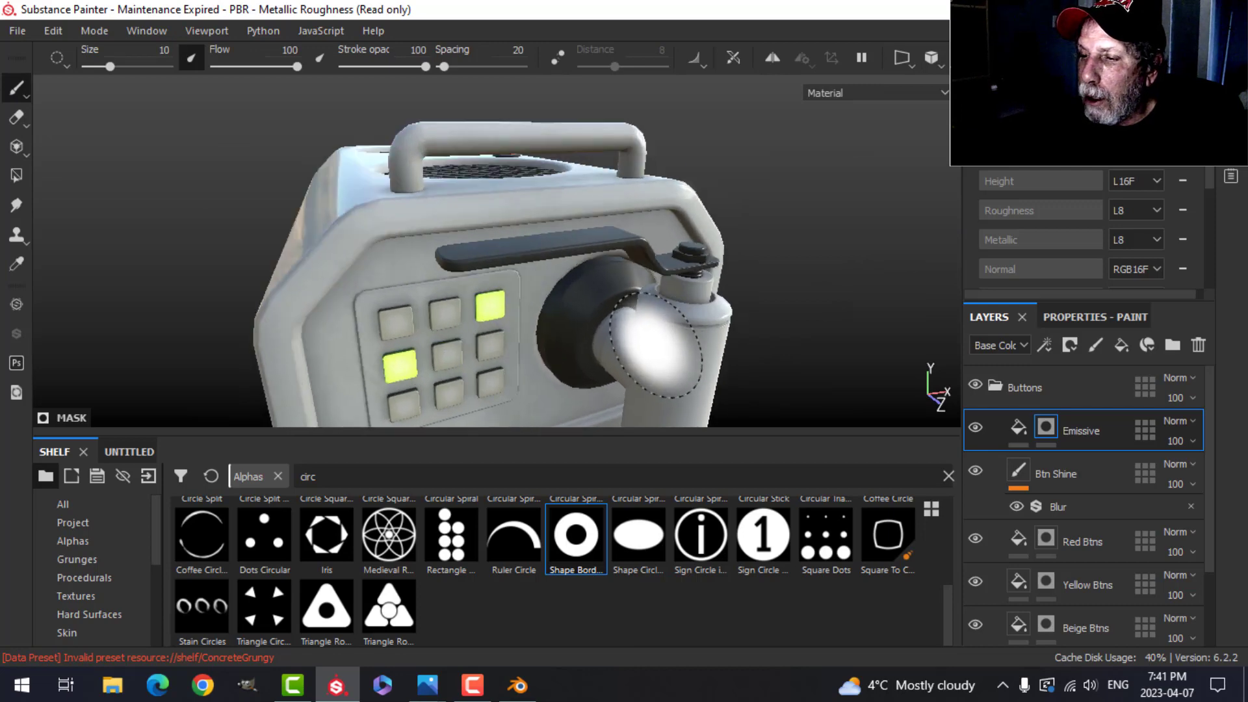
mouse_move(655, 344)
alt+mouse_down()
mouse_move(621, 294)
mouse_move(676, 234)
mouse_move(780, 292)
alt+mouse_up()
right_click(1068, 439)
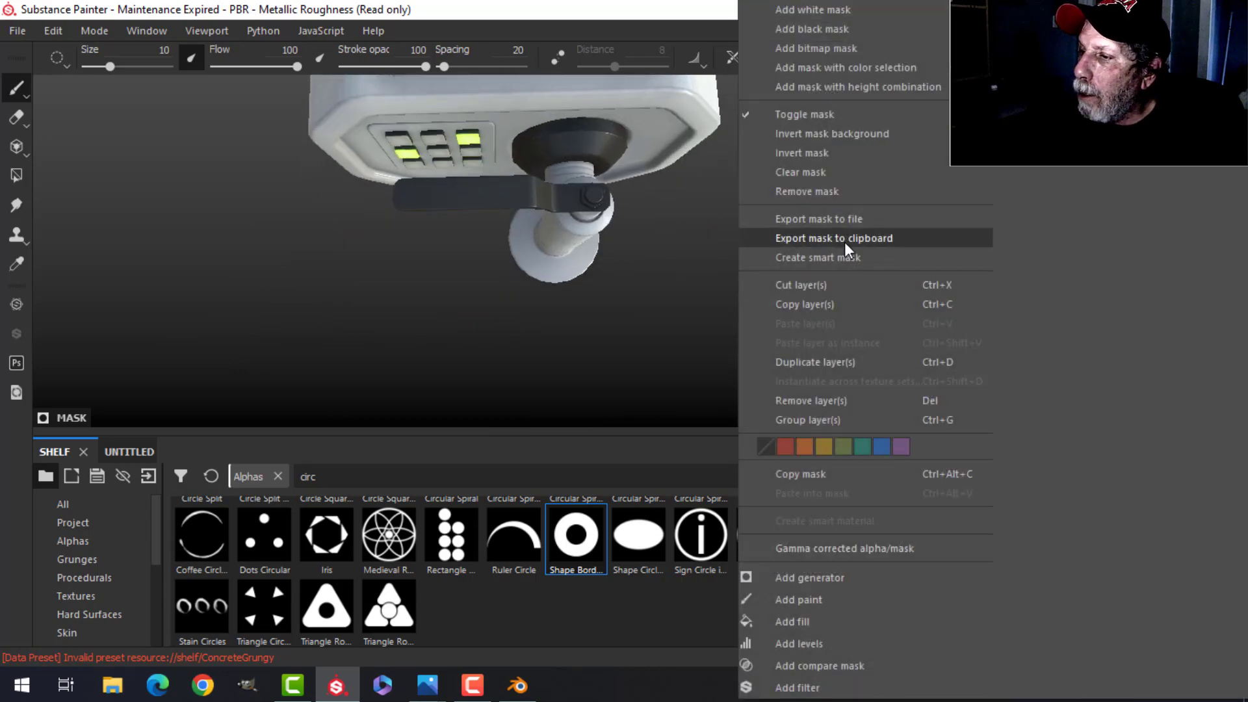
click(820, 361)
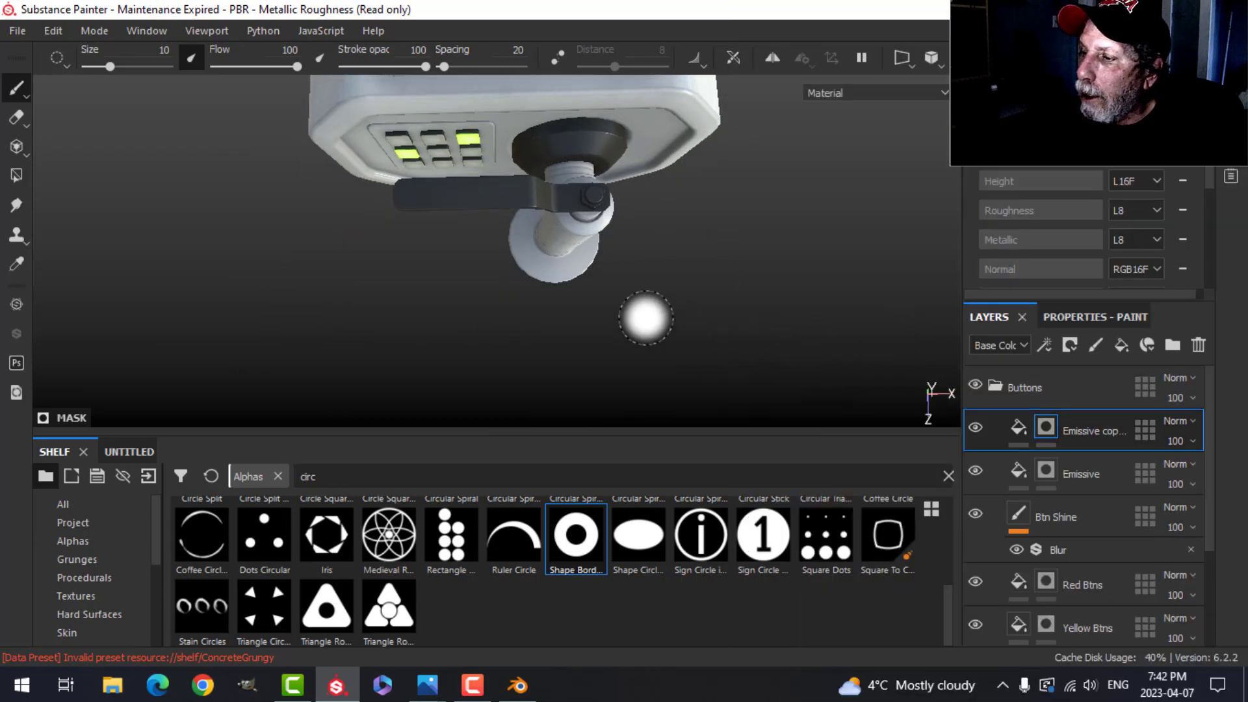
- Clear the mask of the duplicated Emissive layer in the Buttons folder
alt+drag(646, 318, 651, 355)
right_click(1055, 430)
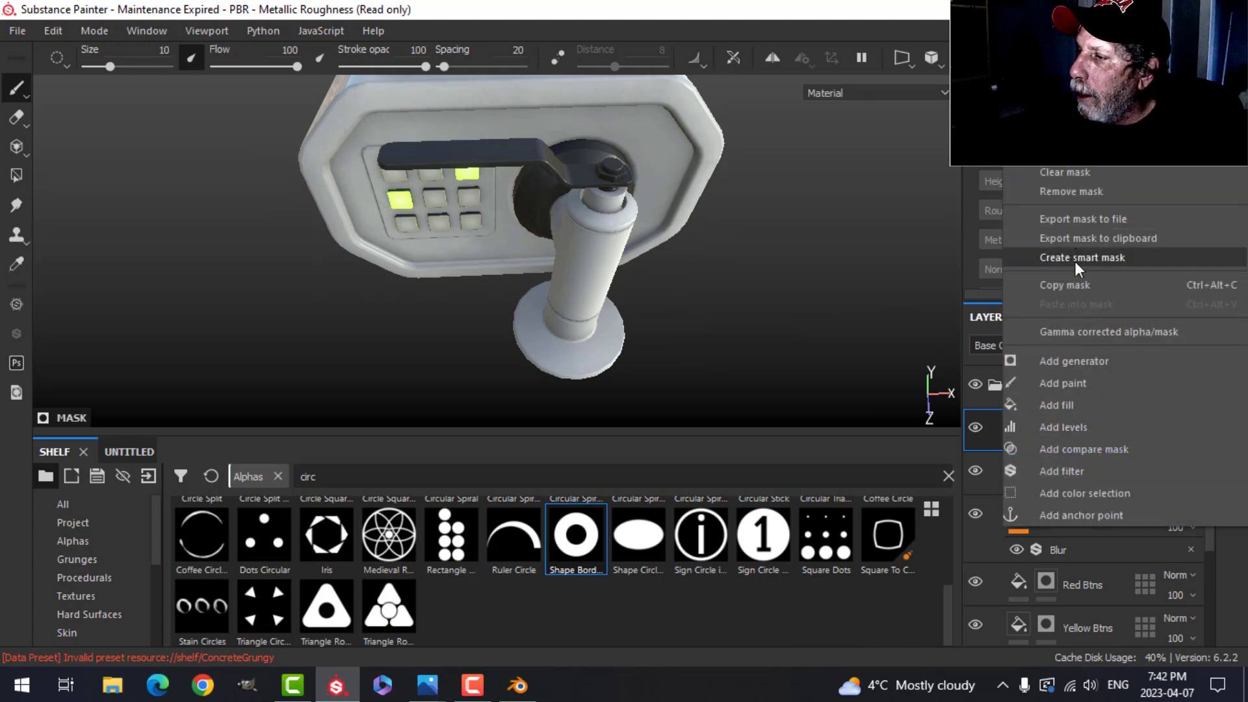
click(1071, 190)
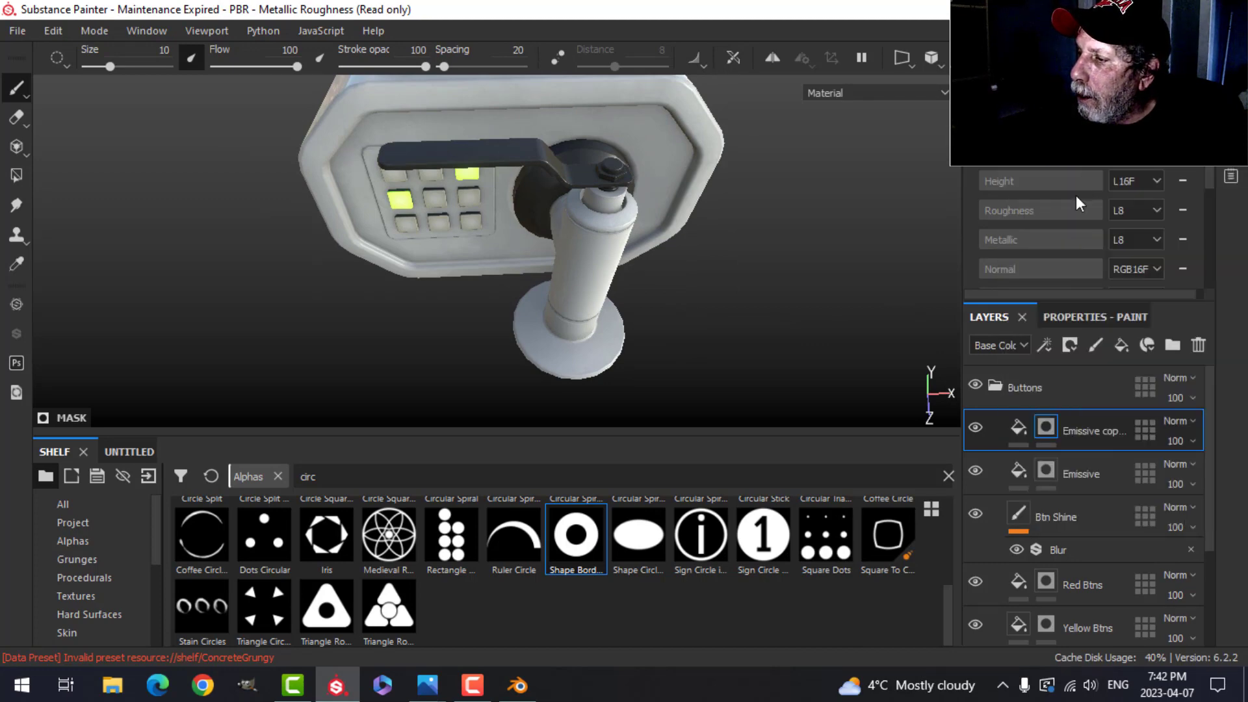
- Set the Emissive copy layer's emissive color to orange-red, about R 0.749, G 0.091, B 0.011
click(1022, 429)
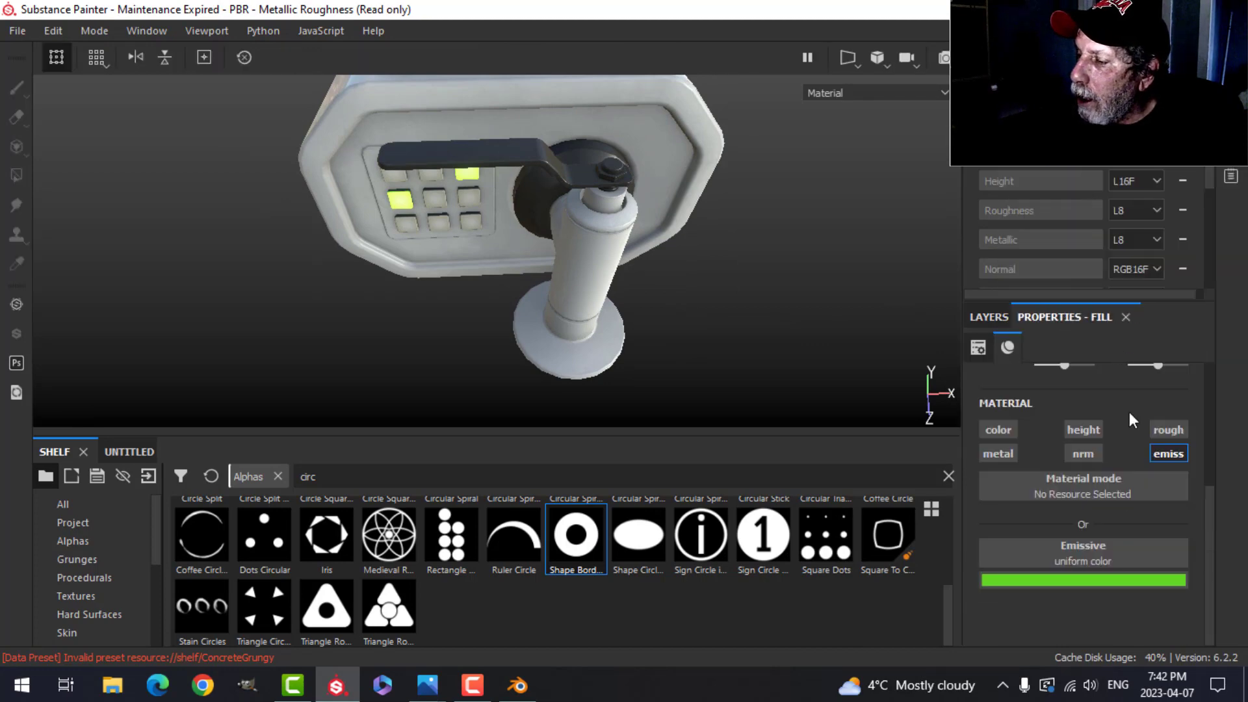
click(1092, 582)
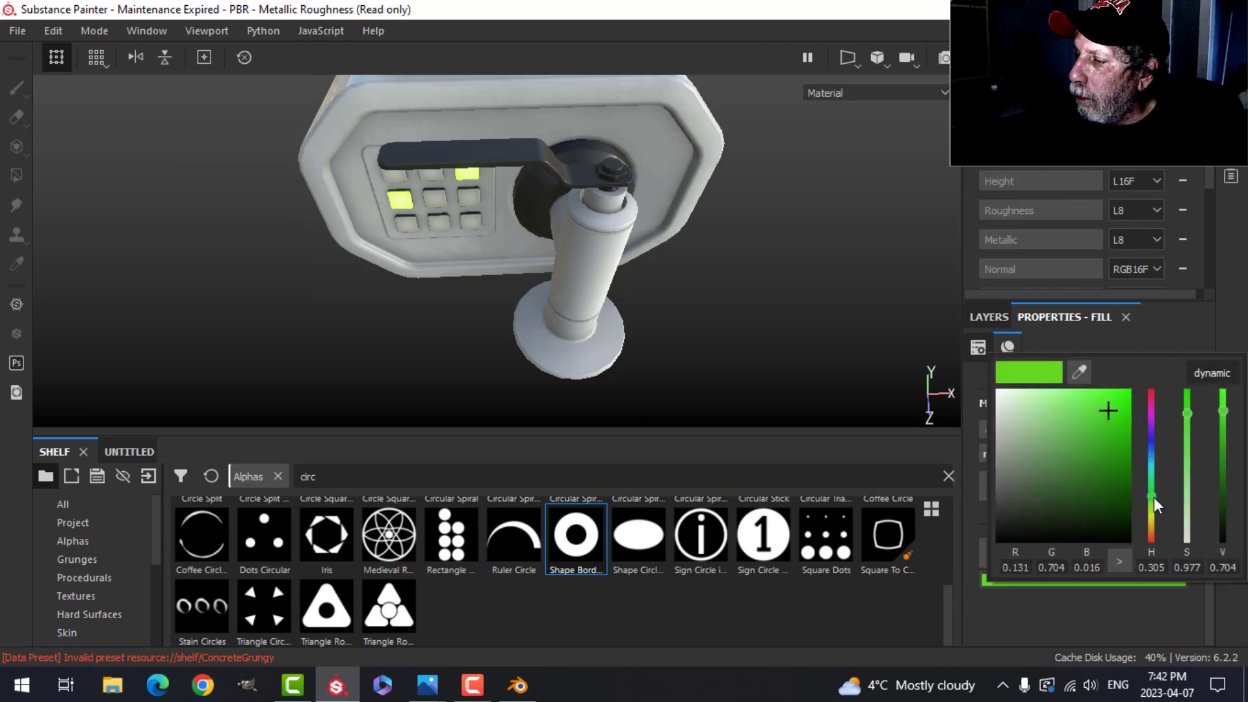
drag(1153, 497, 1152, 538)
click(1113, 407)
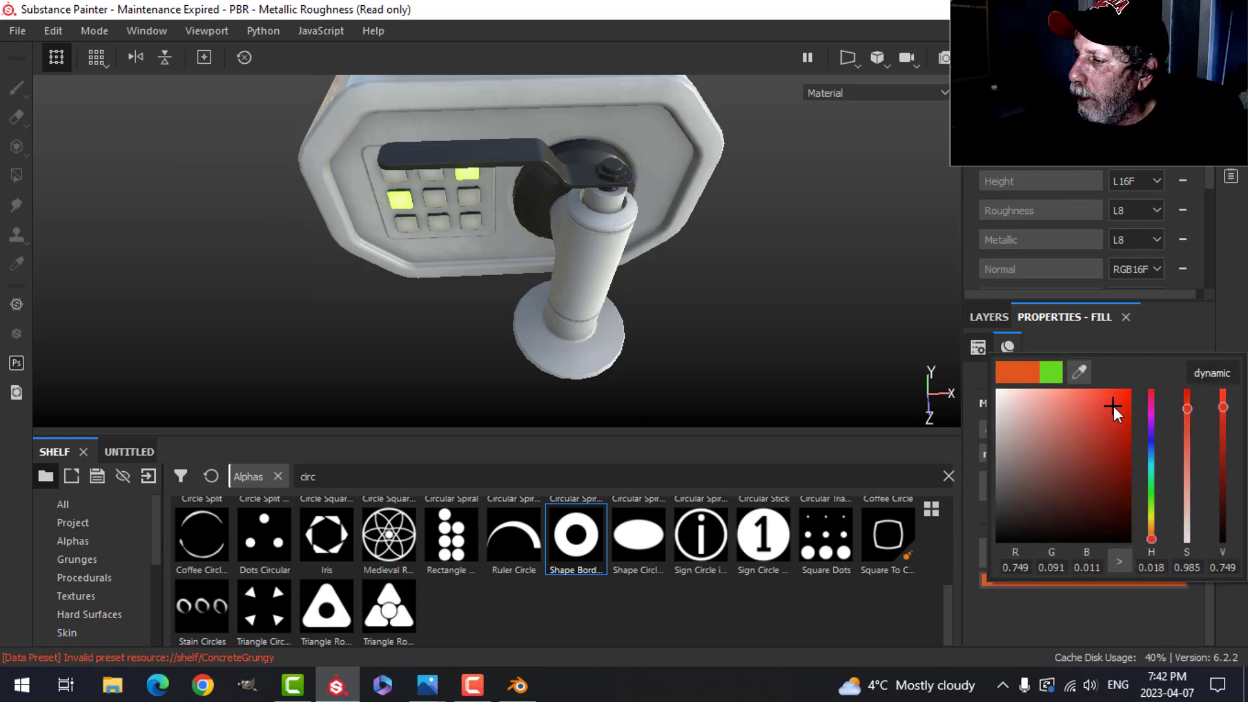
click(1213, 319)
scroll(715, 140, down, 2)
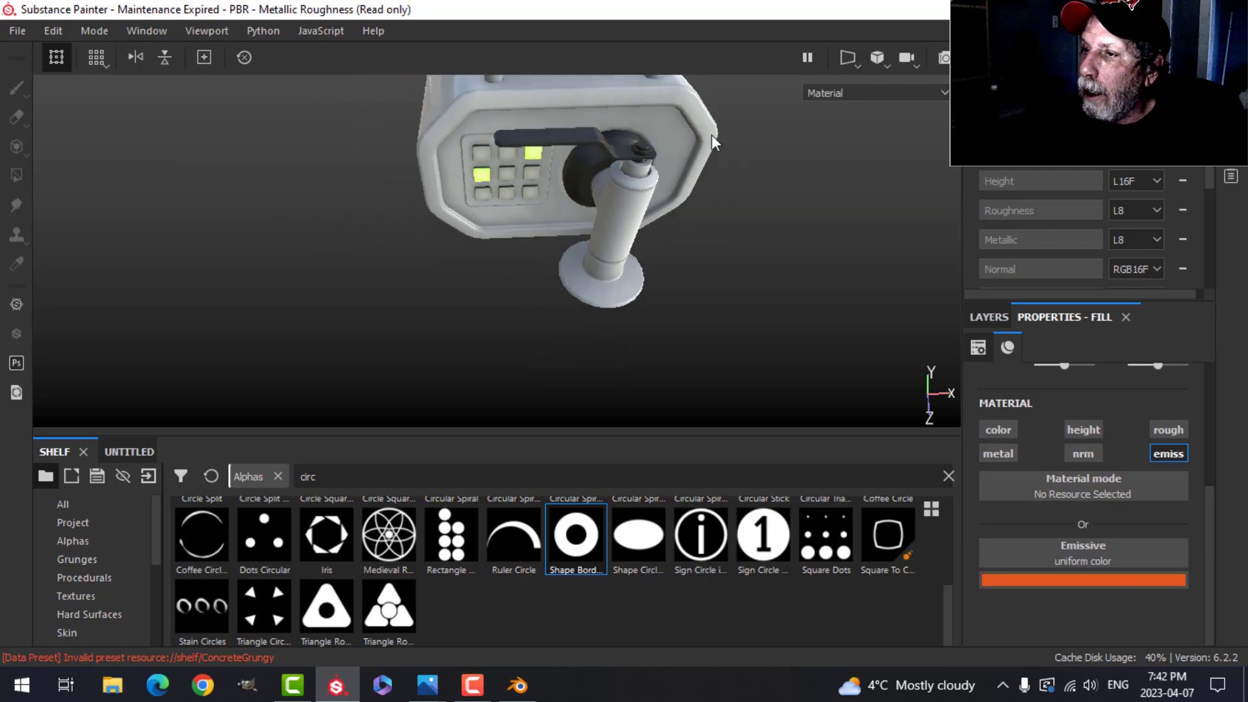
- Polygon-fill the round red button beside the lower fan grille into the Emissive copy layer's mask
alt+drag(712, 141, 715, 214)
click(980, 317)
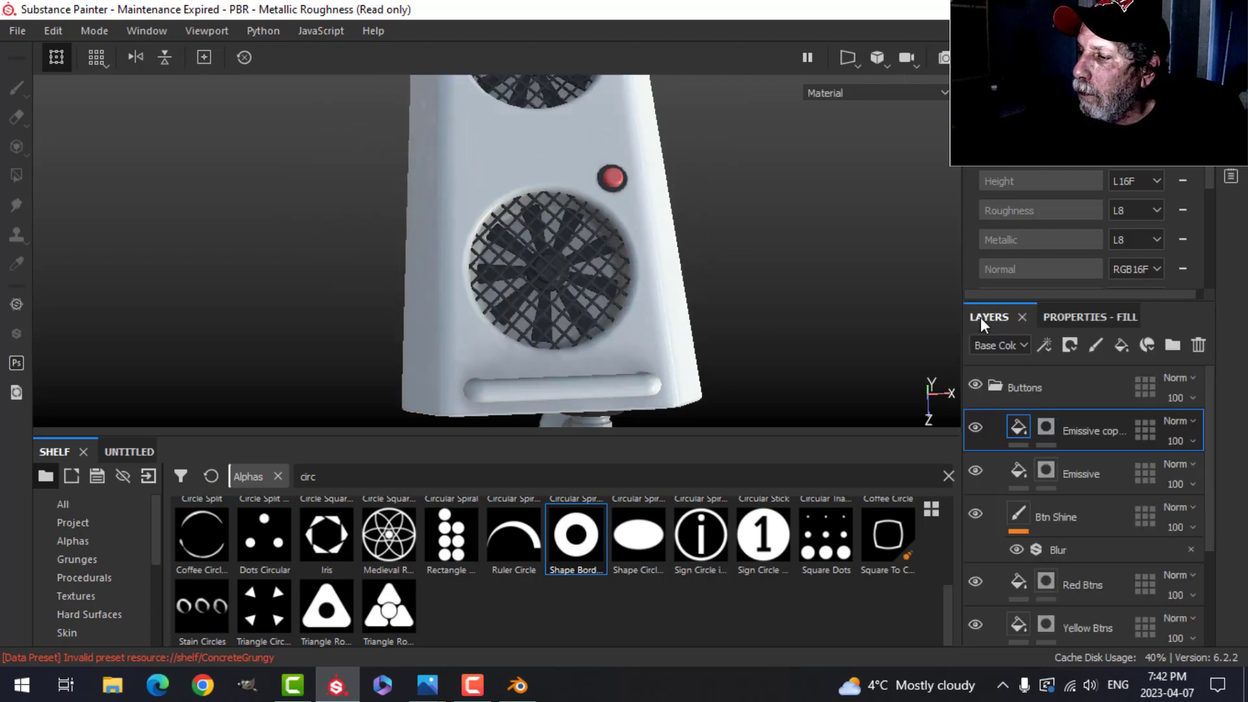
click(1044, 425)
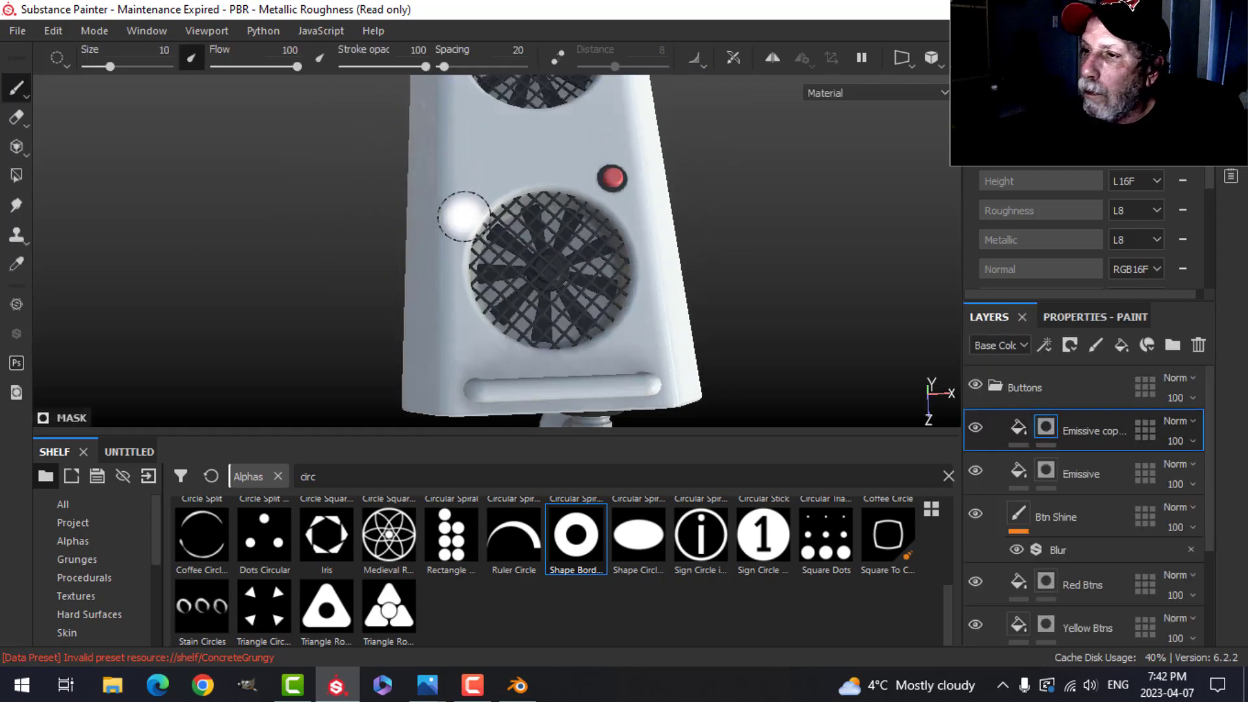
click(16, 175)
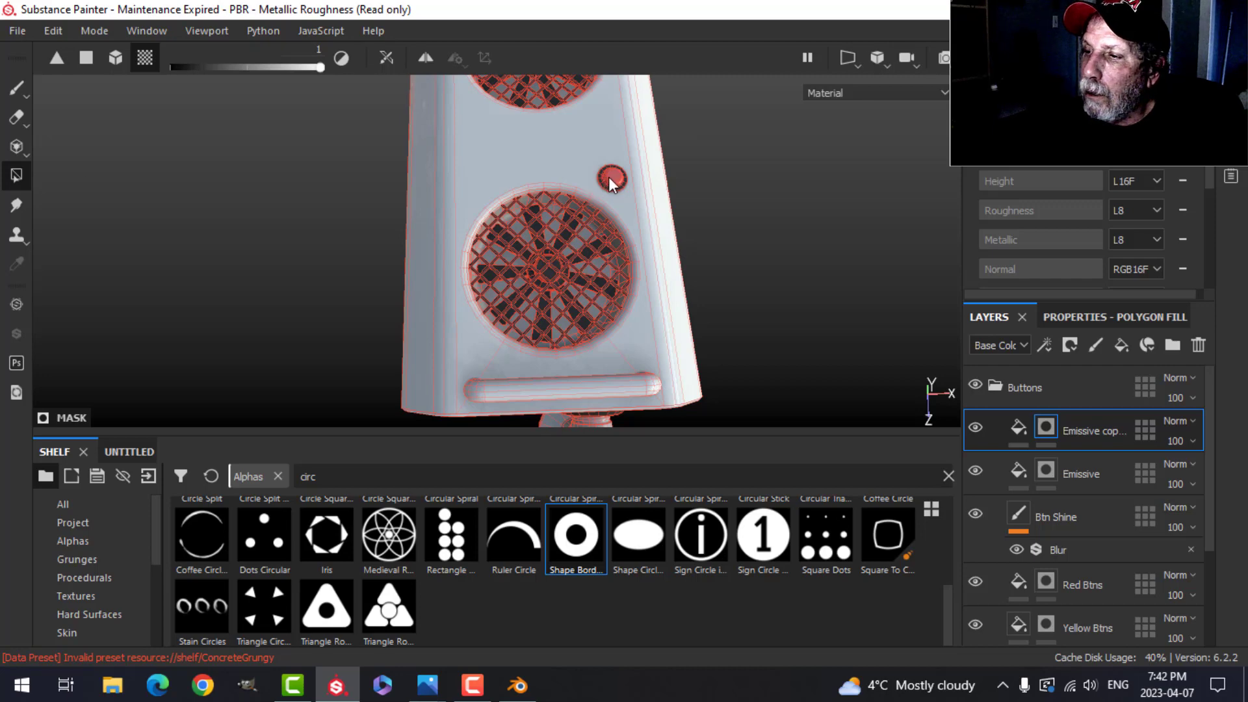
key(1)
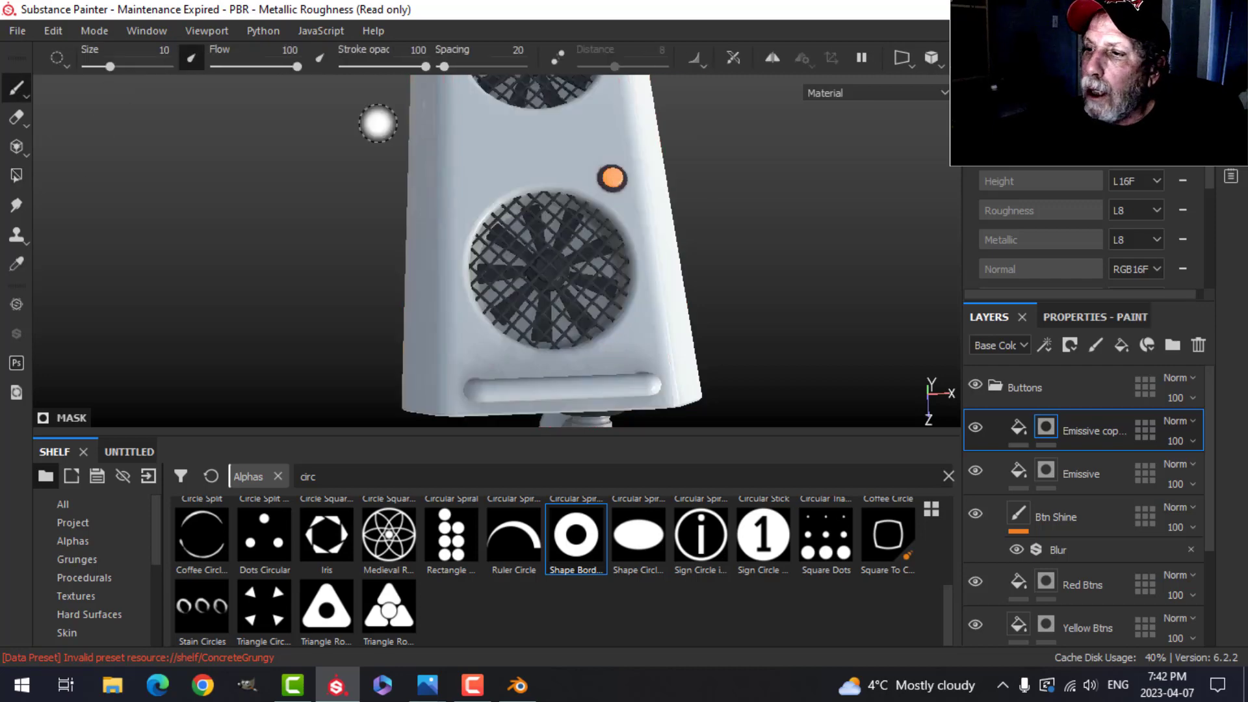
alt+drag(378, 123, 679, 278)
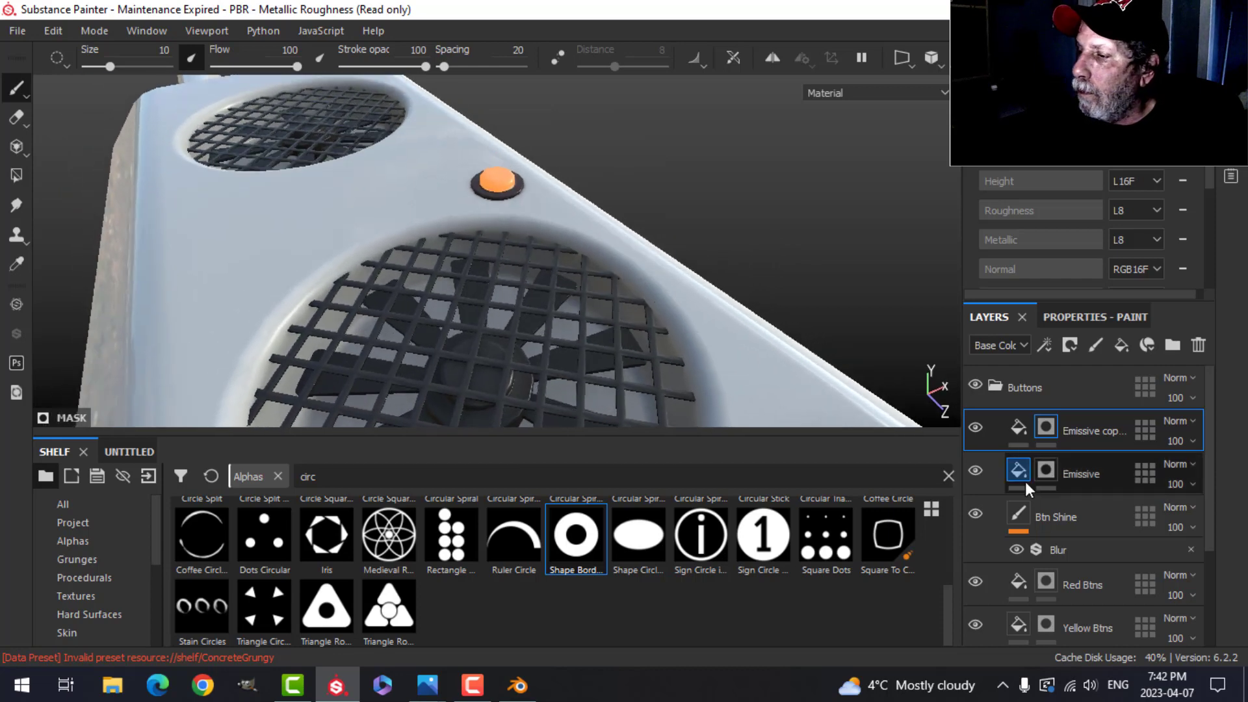
- Make the Emissive copy layer's color a brighter, fully saturated orange, about R 0.882, G 0.095, B 0
click(1024, 425)
click(1092, 317)
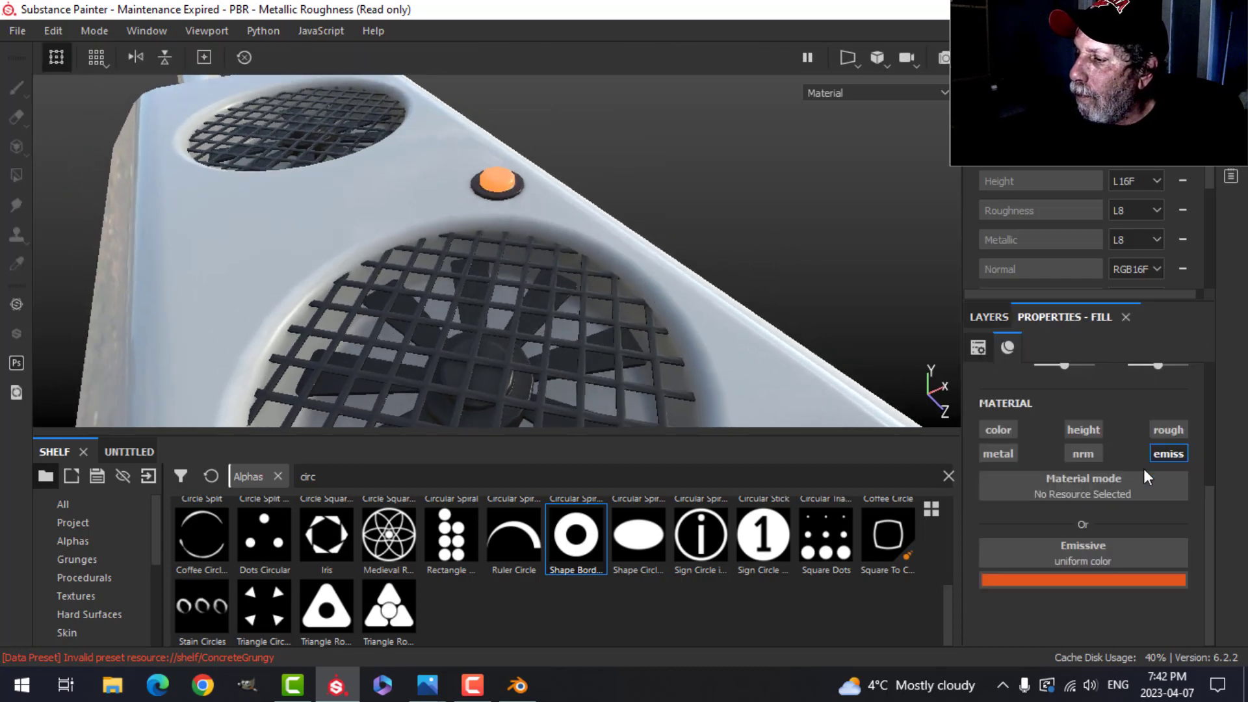
click(1105, 580)
click(1117, 420)
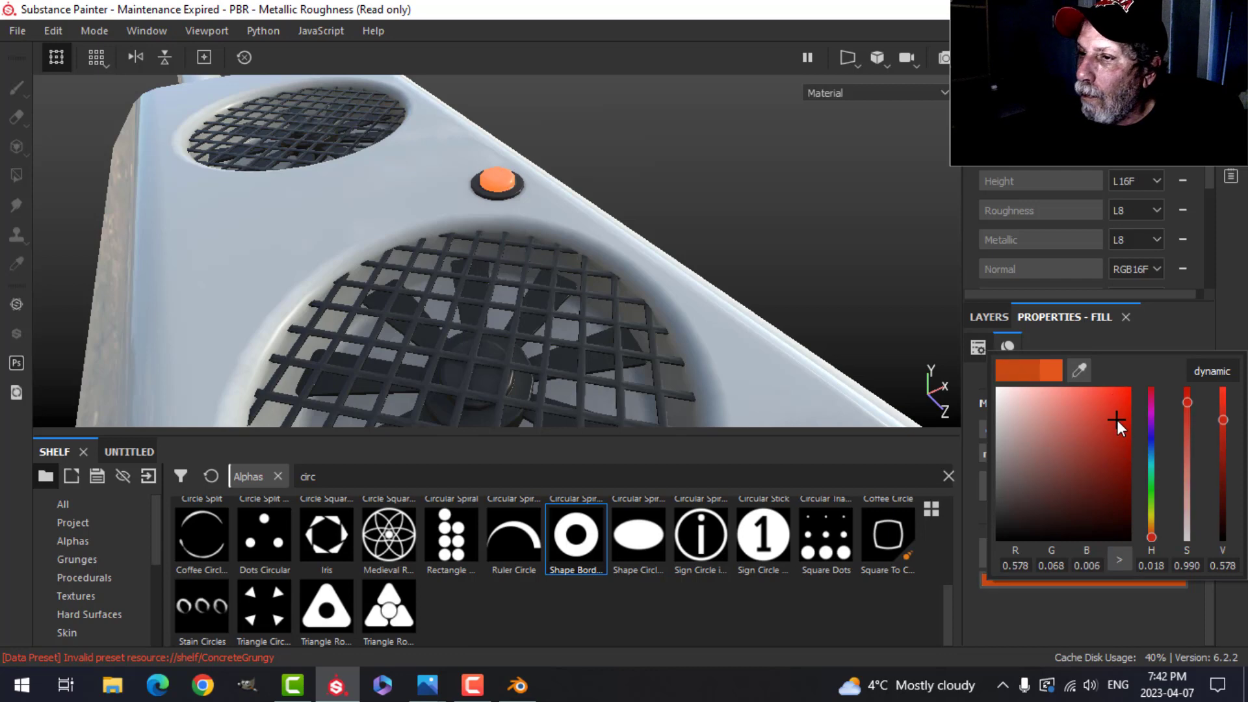
drag(1110, 435, 1136, 395)
click(1210, 263)
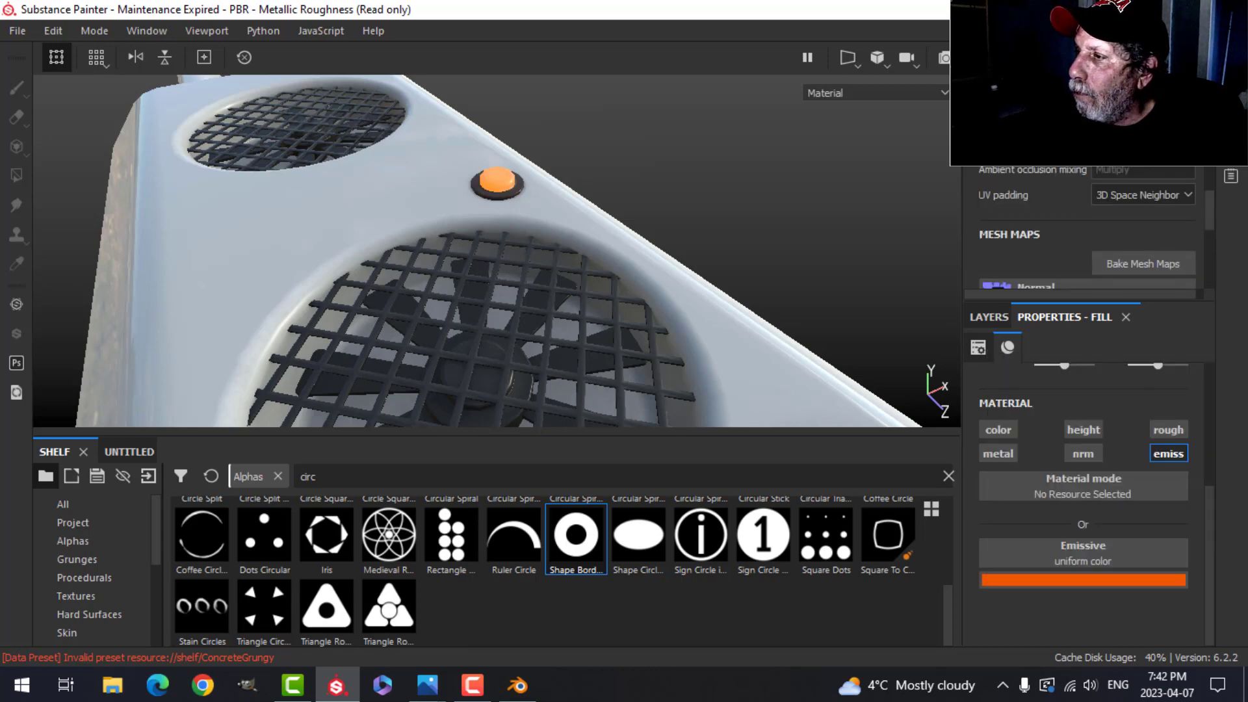
- Raise the main shader's emissive intensity to 4.87
click(1230, 119)
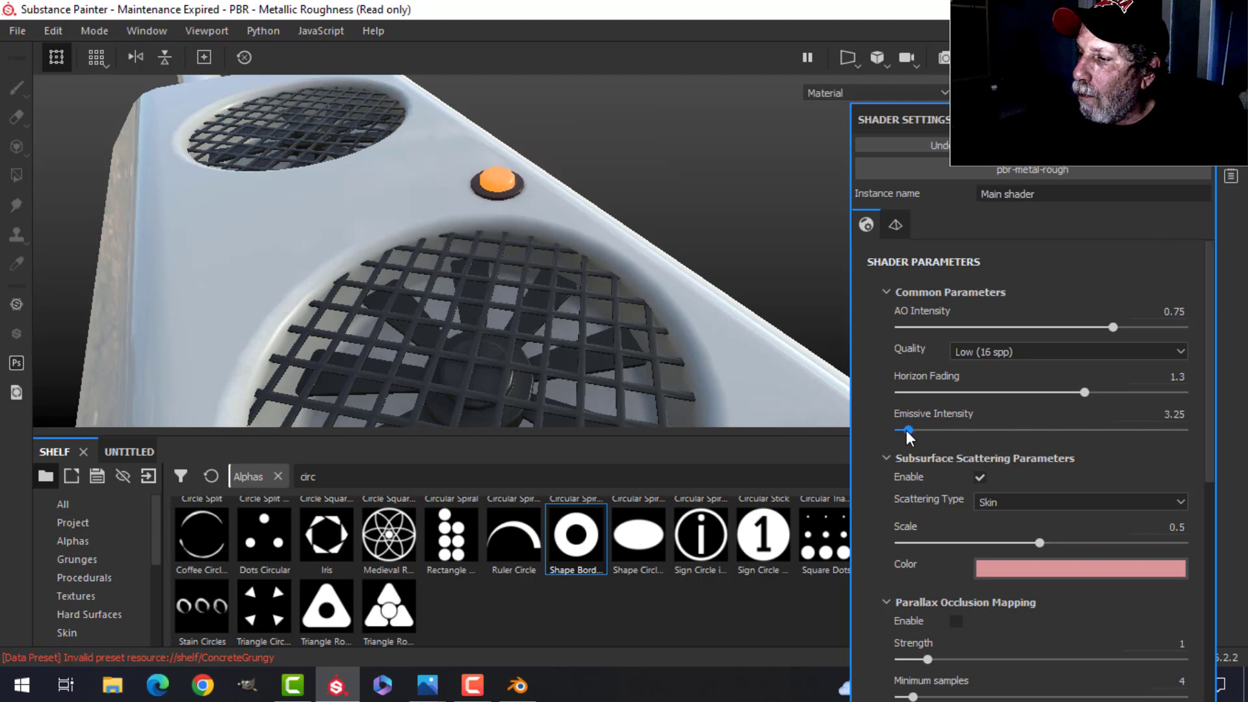
drag(908, 430, 913, 429)
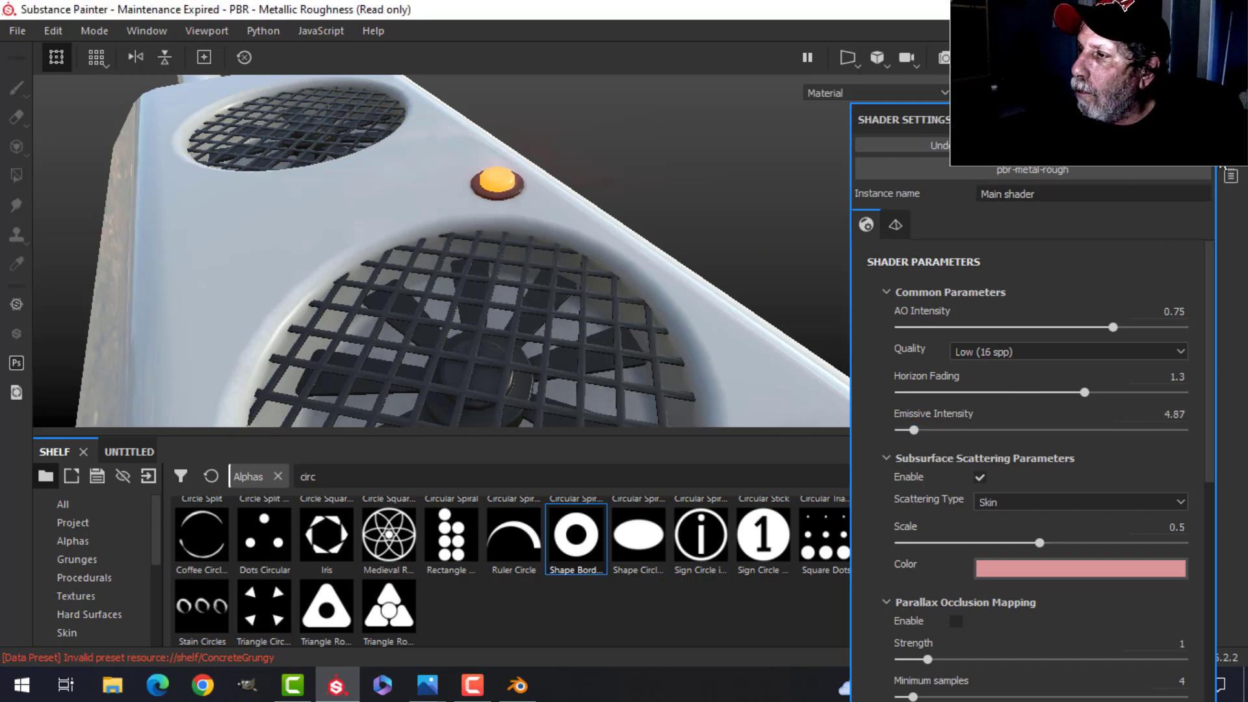
click(1230, 119)
- Shift the Emissive copy layer's emissive color to pure red with hue 0
click(1082, 579)
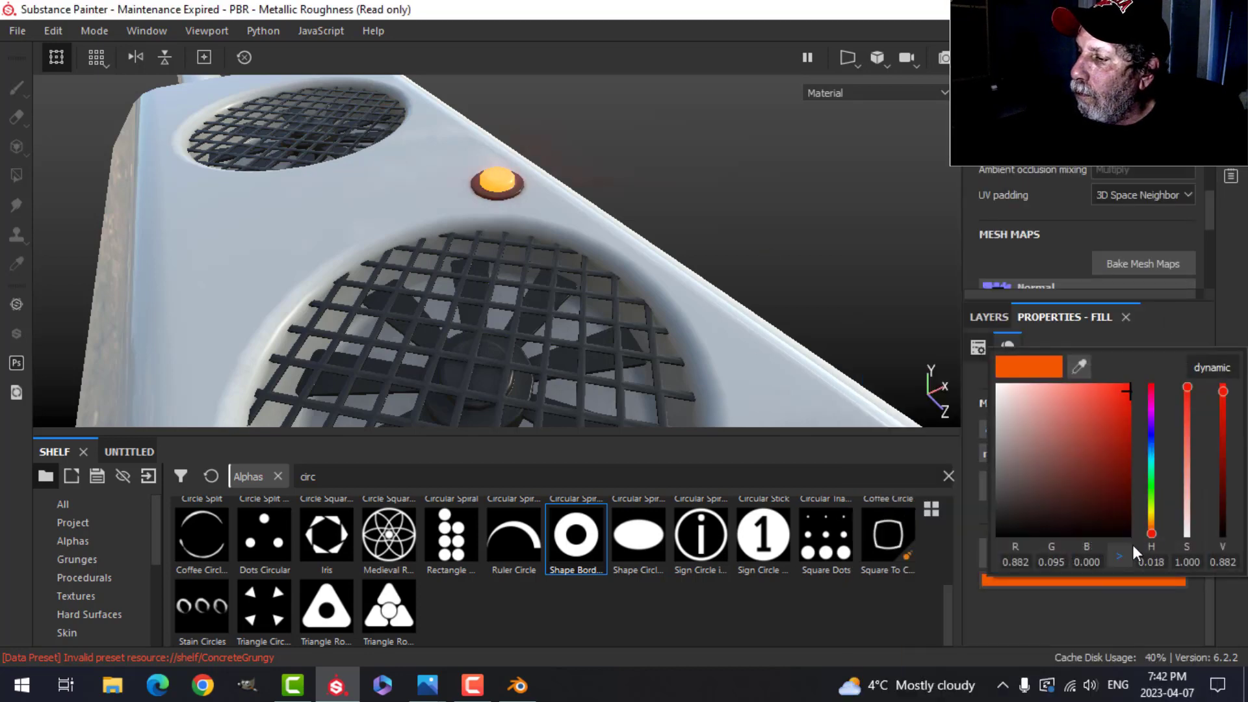
click(1153, 532)
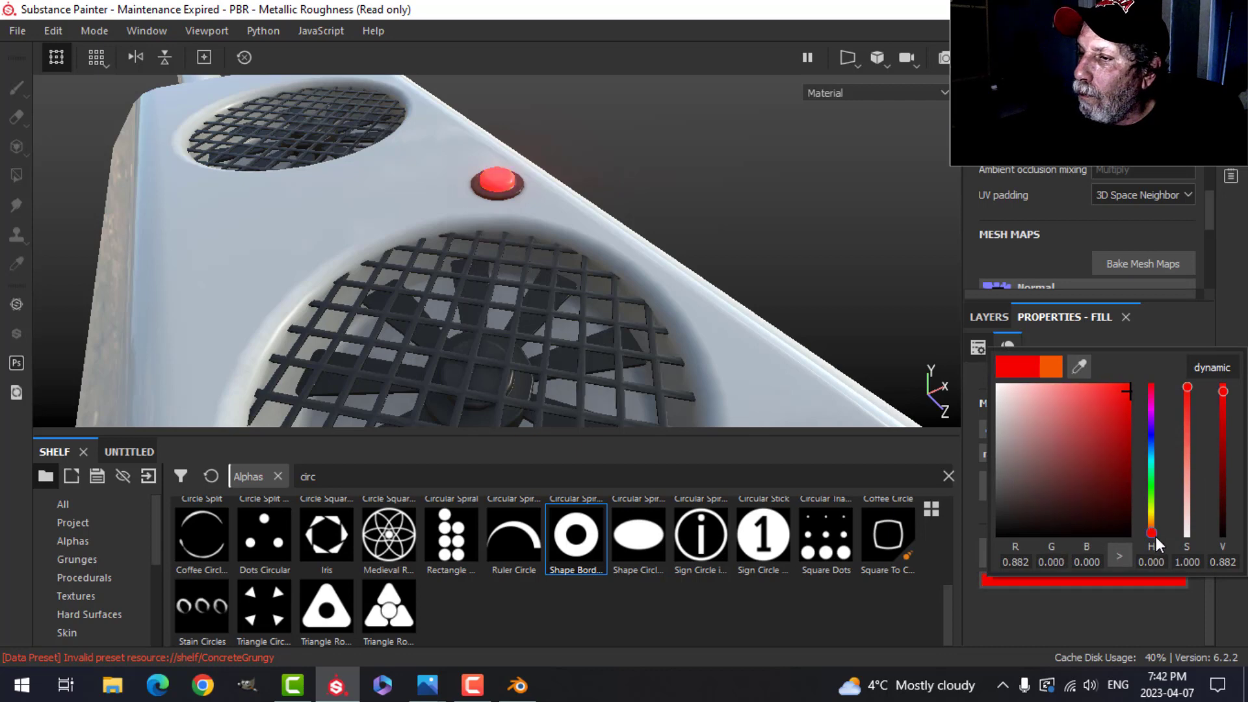
alt+drag(730, 242, 630, 212)
scroll(631, 213, down, 5)
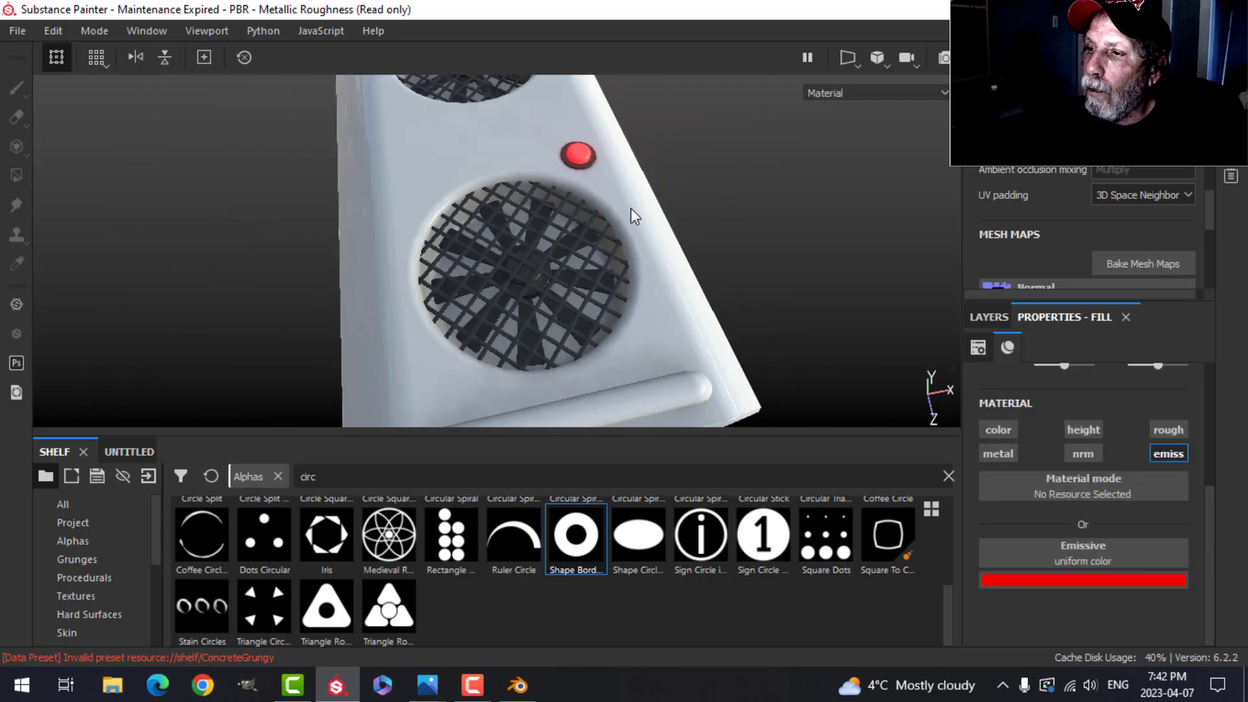
- Polygon-fill the round red button at the corner near the pipes into the Emissive copy layer's mask
alt+drag(622, 108, 752, 214)
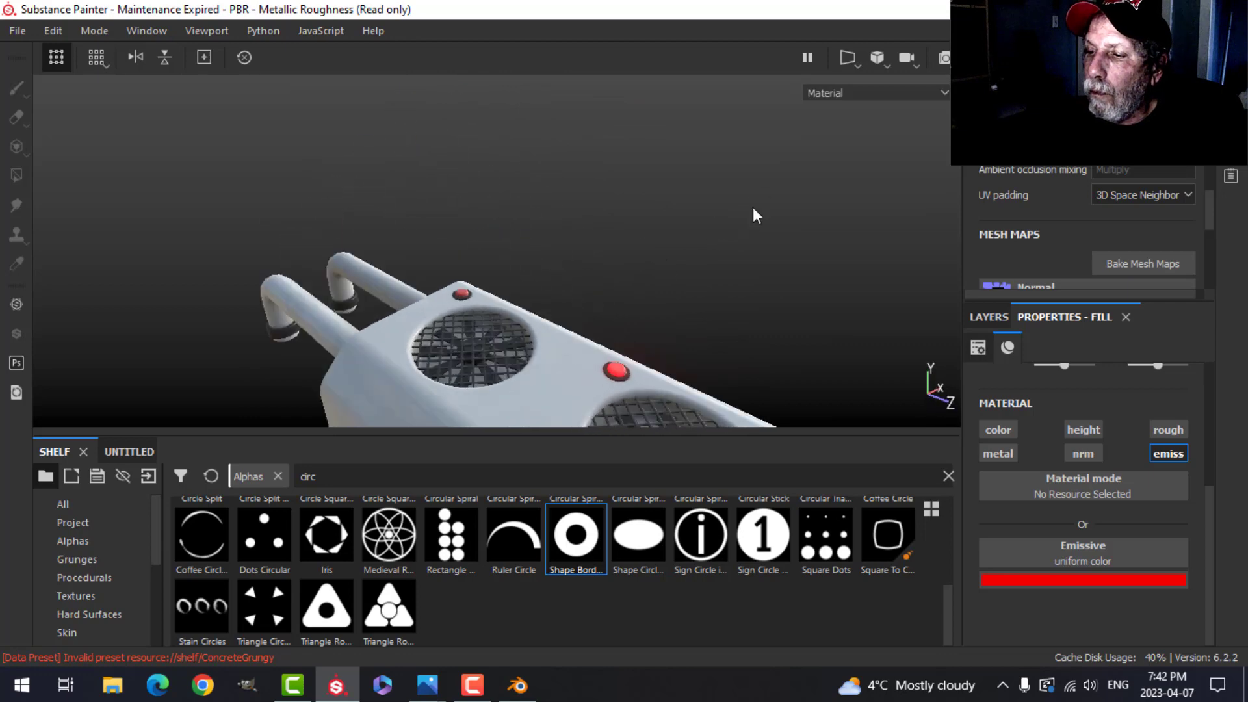
alt+drag(638, 329, 455, 267)
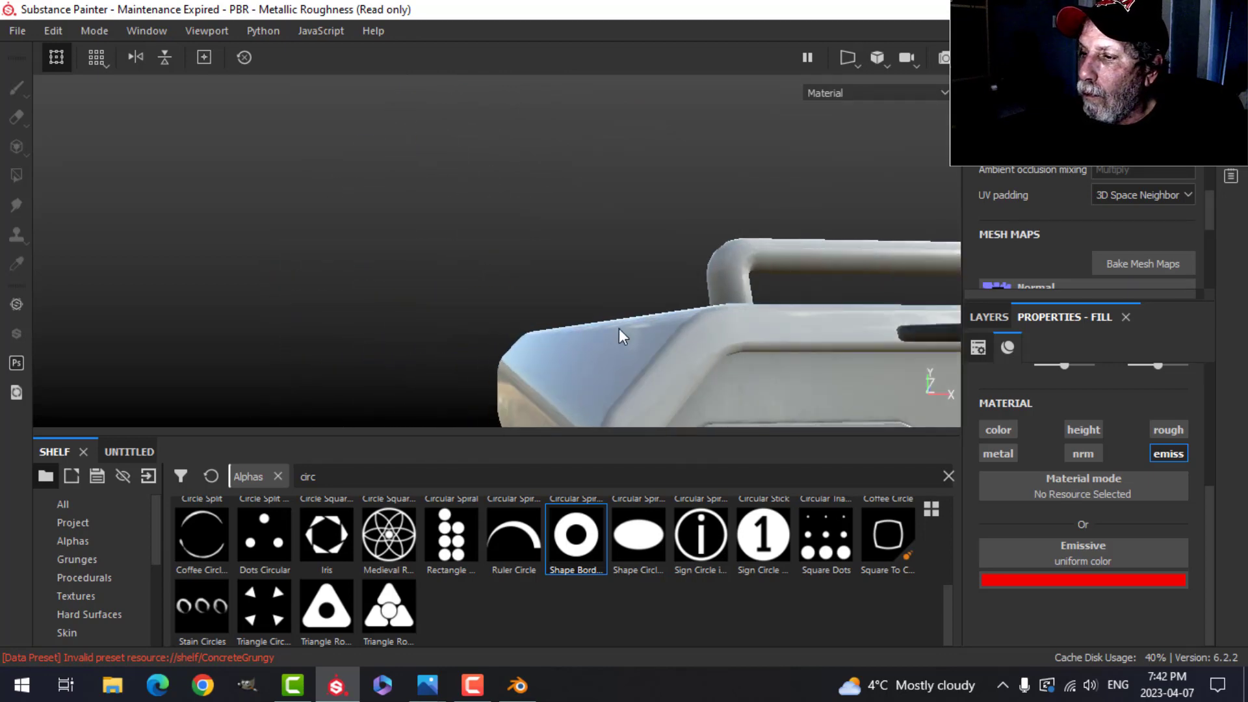
alt+middle_drag(618, 328, 472, 182)
alt+drag(472, 182, 551, 332)
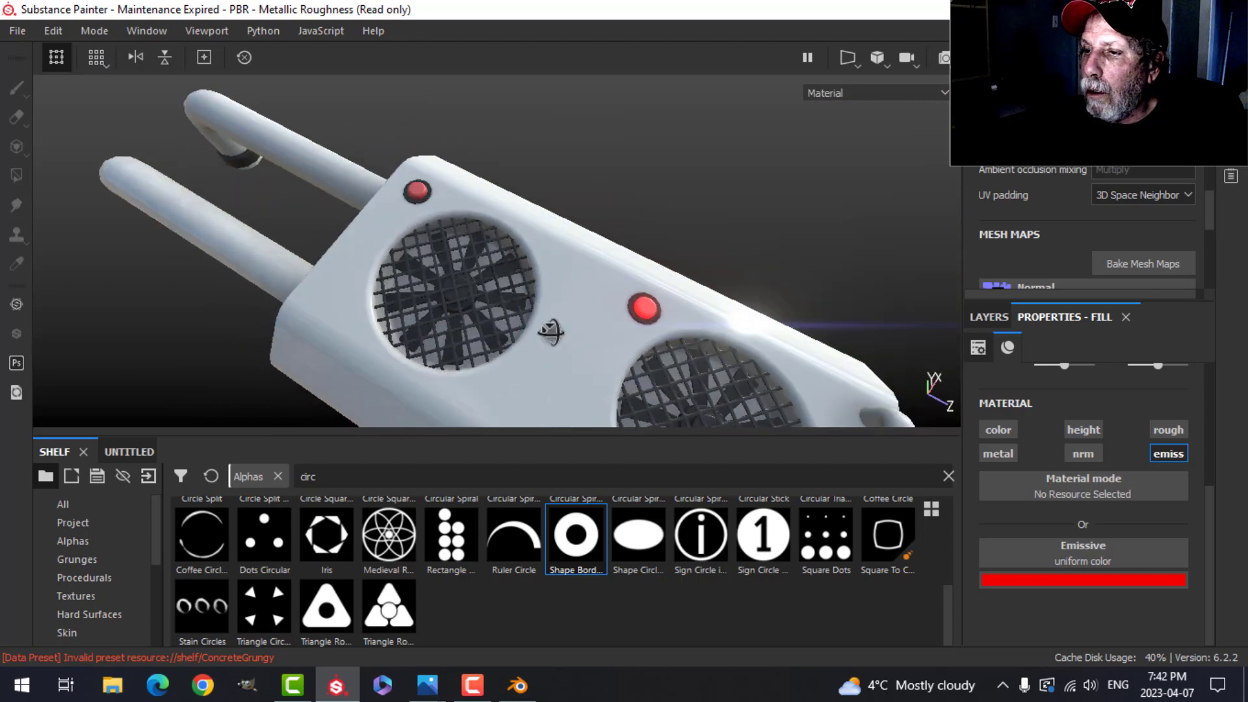
alt+middle_drag(560, 317, 601, 367)
scroll(506, 268, up, 5)
alt+middle_drag(503, 269, 507, 278)
click(989, 319)
click(1045, 429)
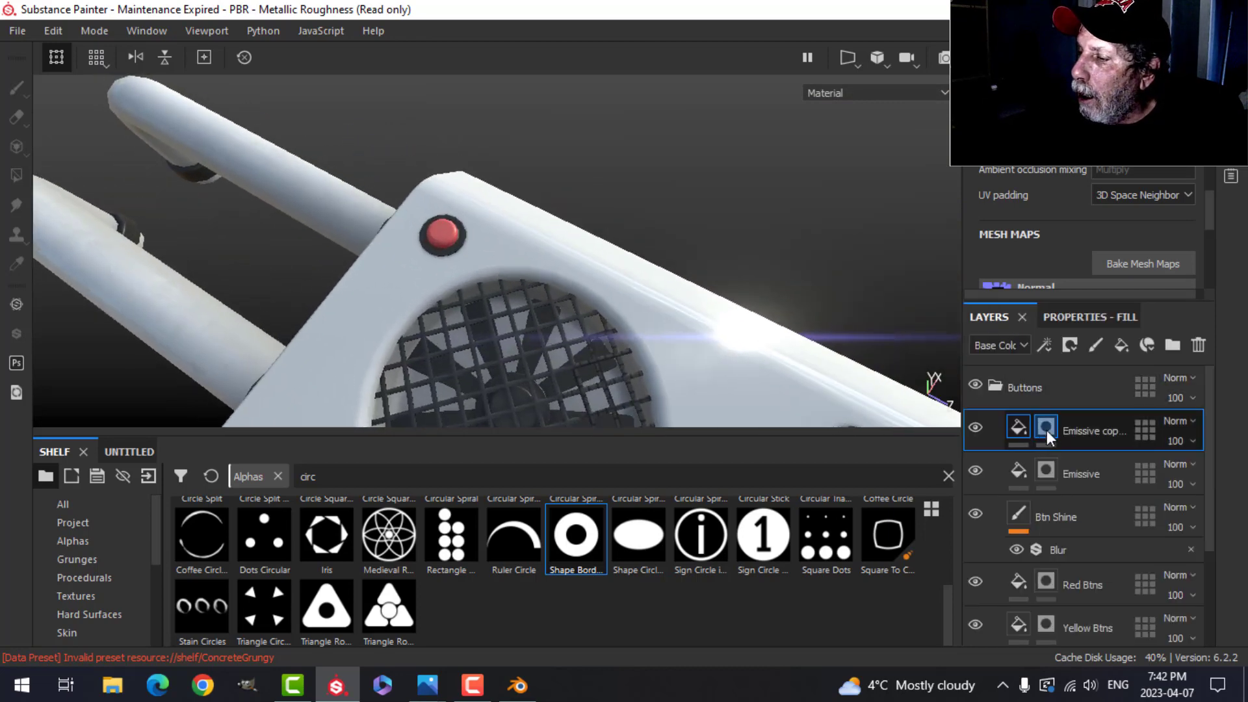
key(1)
click(16, 175)
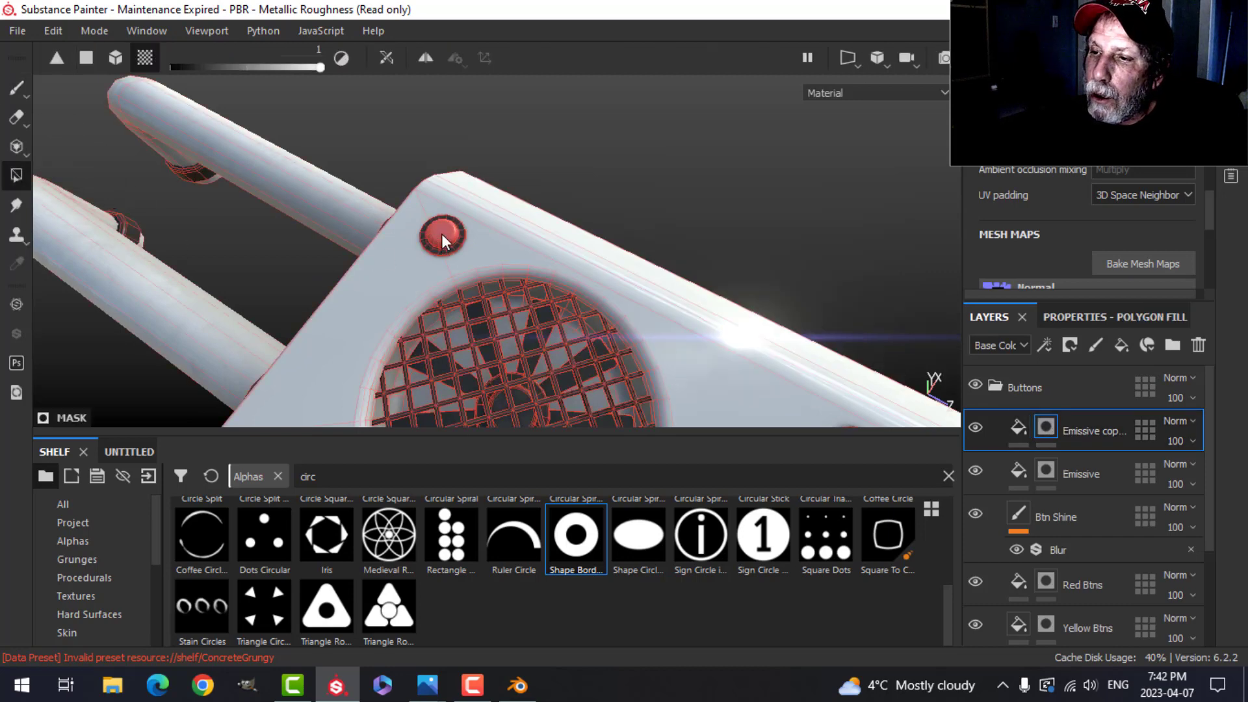
click(17, 87)
scroll(633, 305, down, 5)
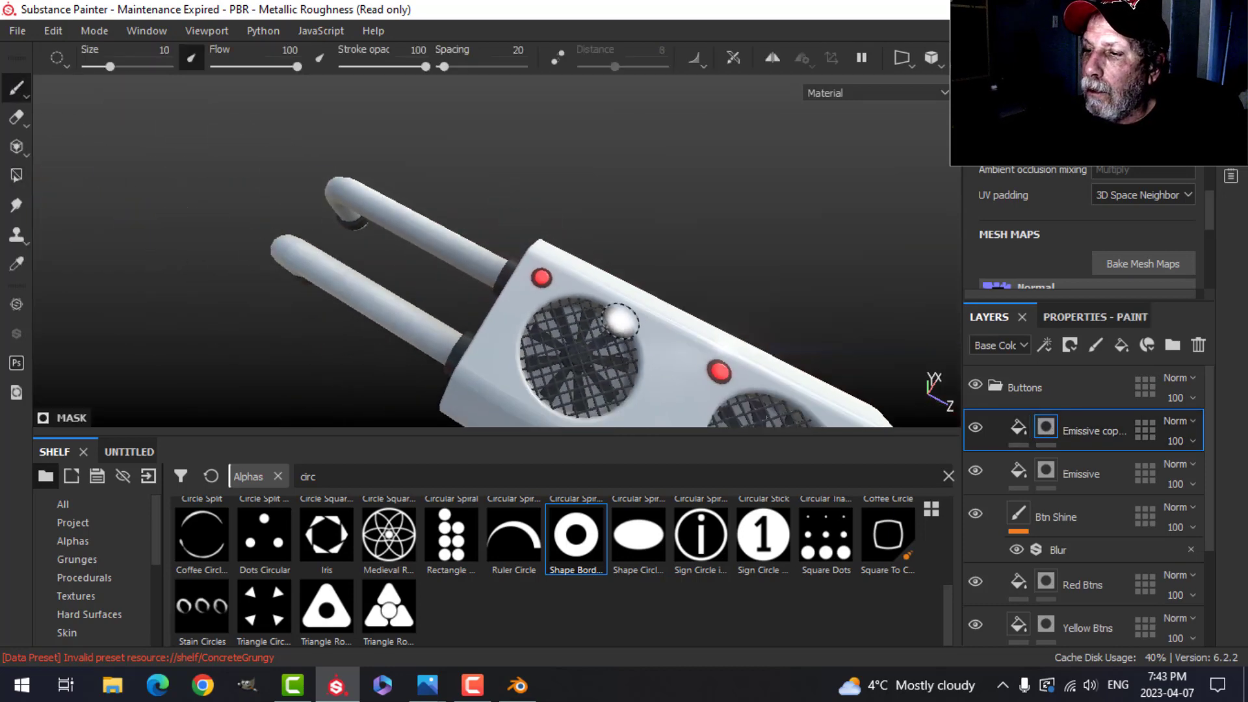
- Examine the glowing keypad buttons and round red buttons on the model from several angles
mouse_move(734, 367)
alt+mouse_down()
mouse_move(710, 306)
mouse_move(729, 308)
mouse_move(650, 306)
alt+mouse_up()
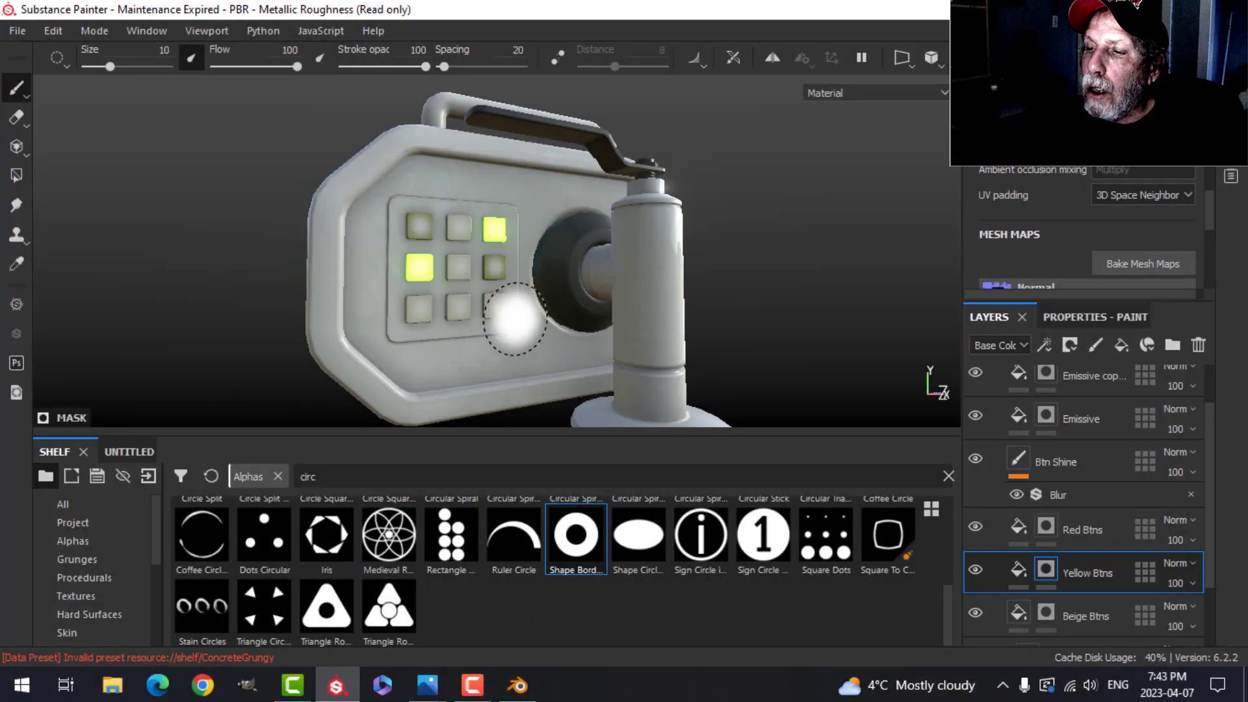
mouse_move(514, 318)
alt+mouse_down()
mouse_move(583, 356)
mouse_move(563, 337)
mouse_move(568, 364)
alt+mouse_up()
scroll(561, 336, down, 6)
alt+middle_drag(407, 310, 522, 298)
alt+drag(522, 298, 660, 351)
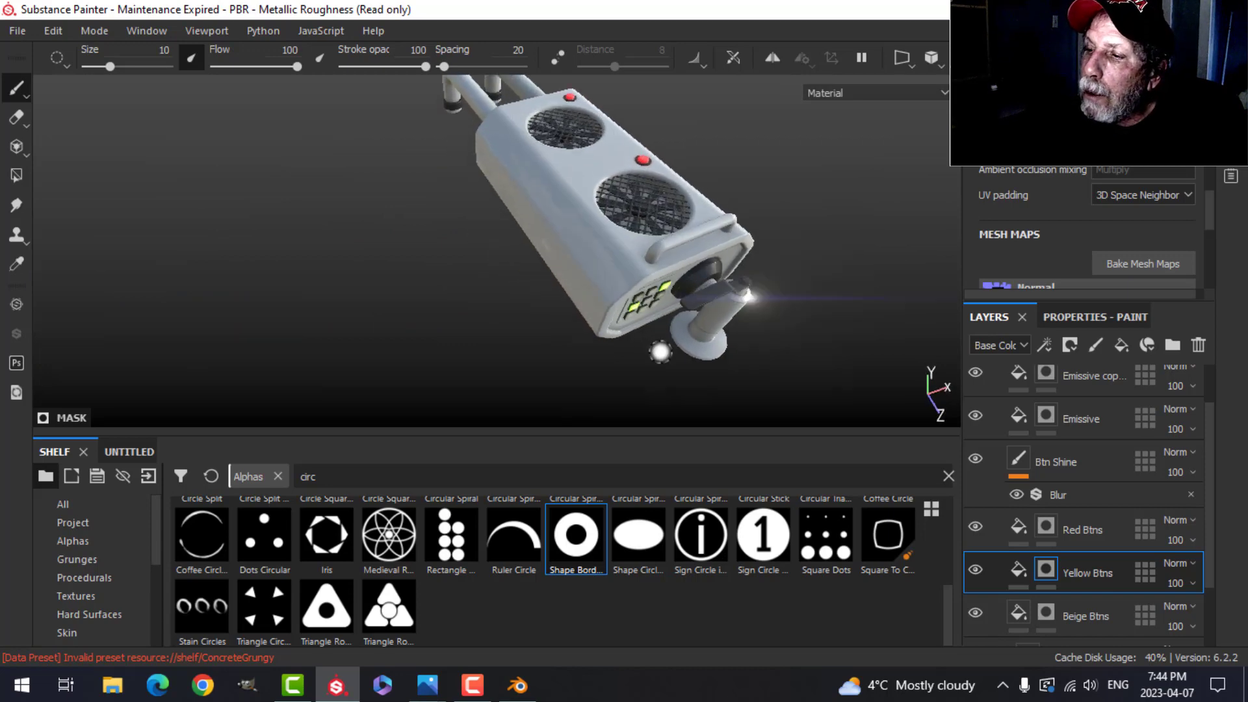
alt+drag(751, 297, 816, 315)
scroll(640, 302, up, 5)
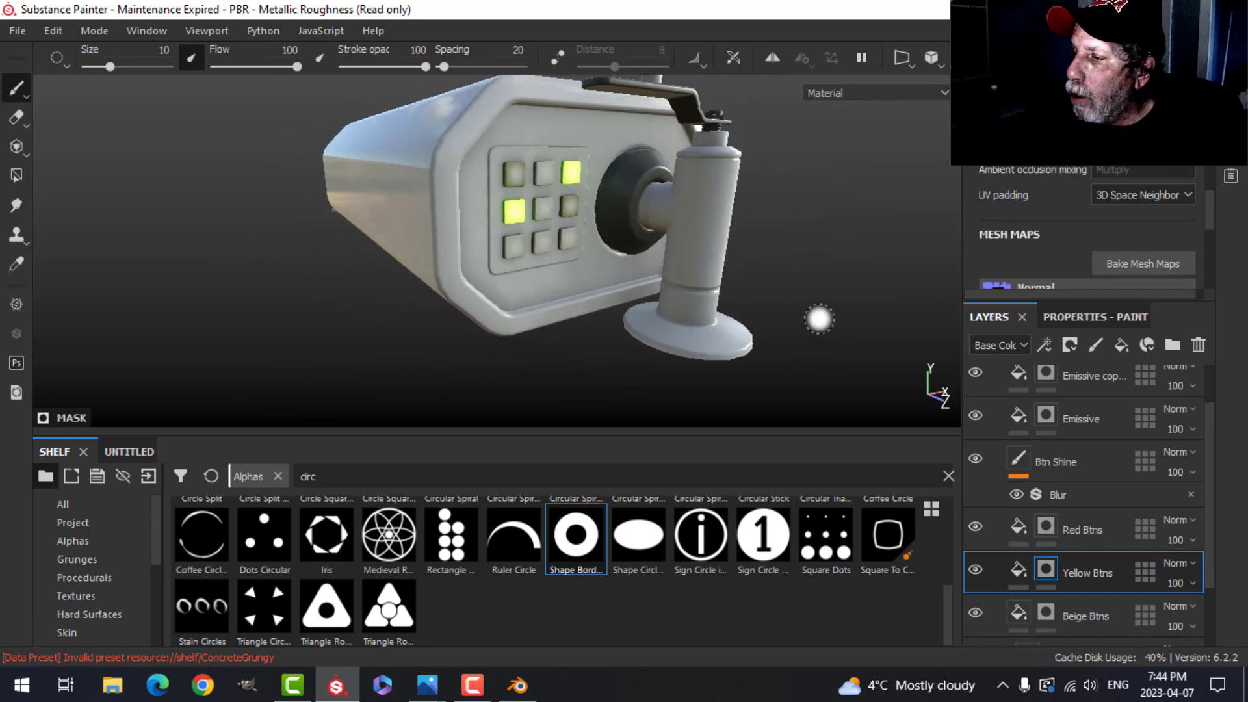
- Collapse the Buttons folder and add a new paint layer above it
scroll(1077, 391, up, 2)
click(989, 386)
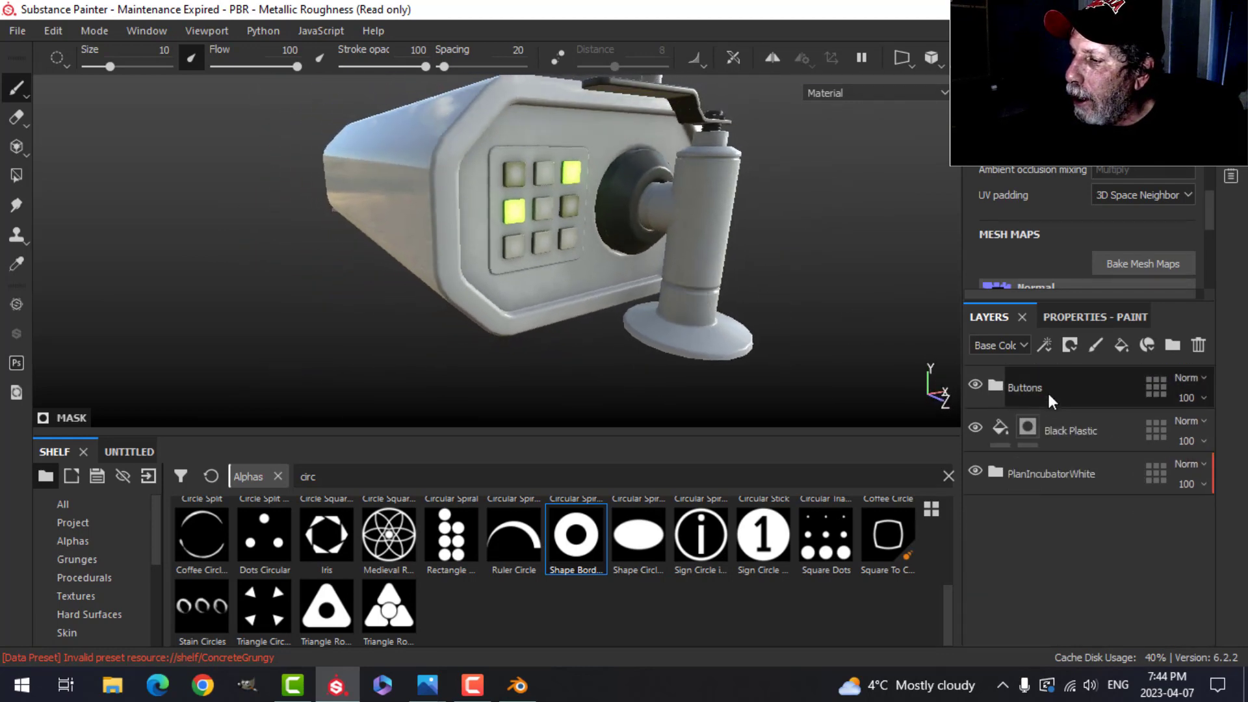
click(1047, 390)
alt+drag(708, 252, 883, 350)
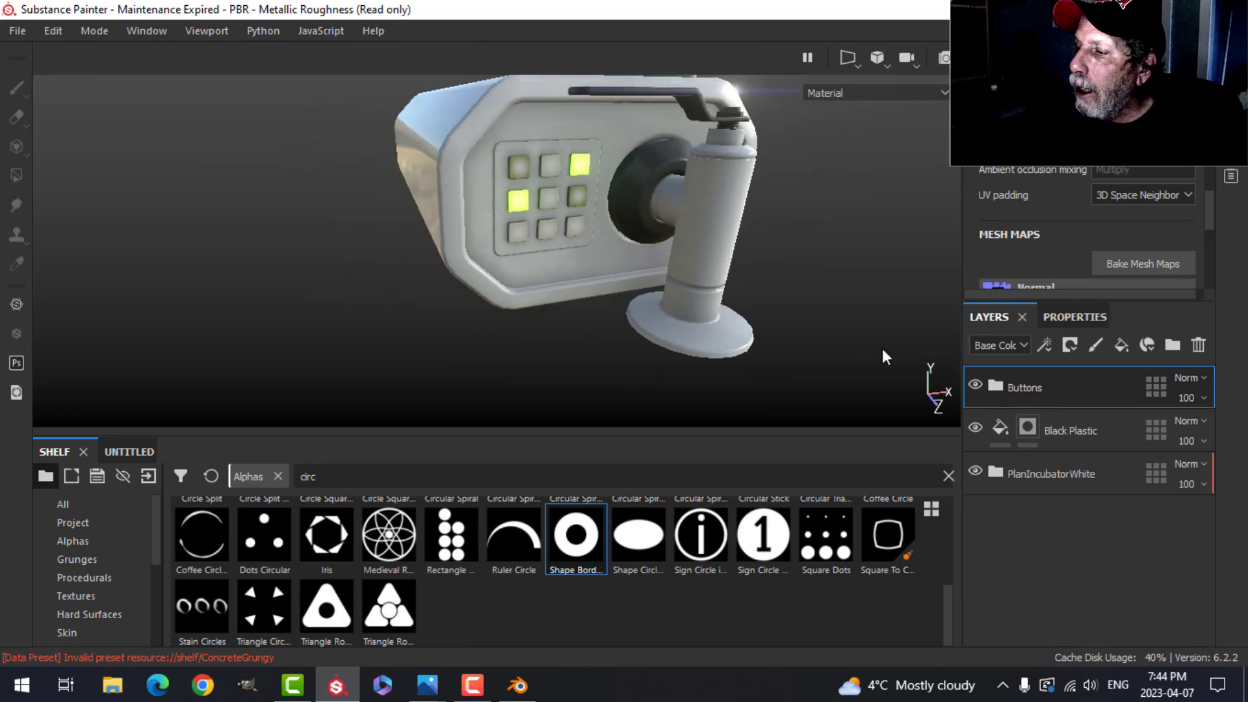
click(1095, 348)
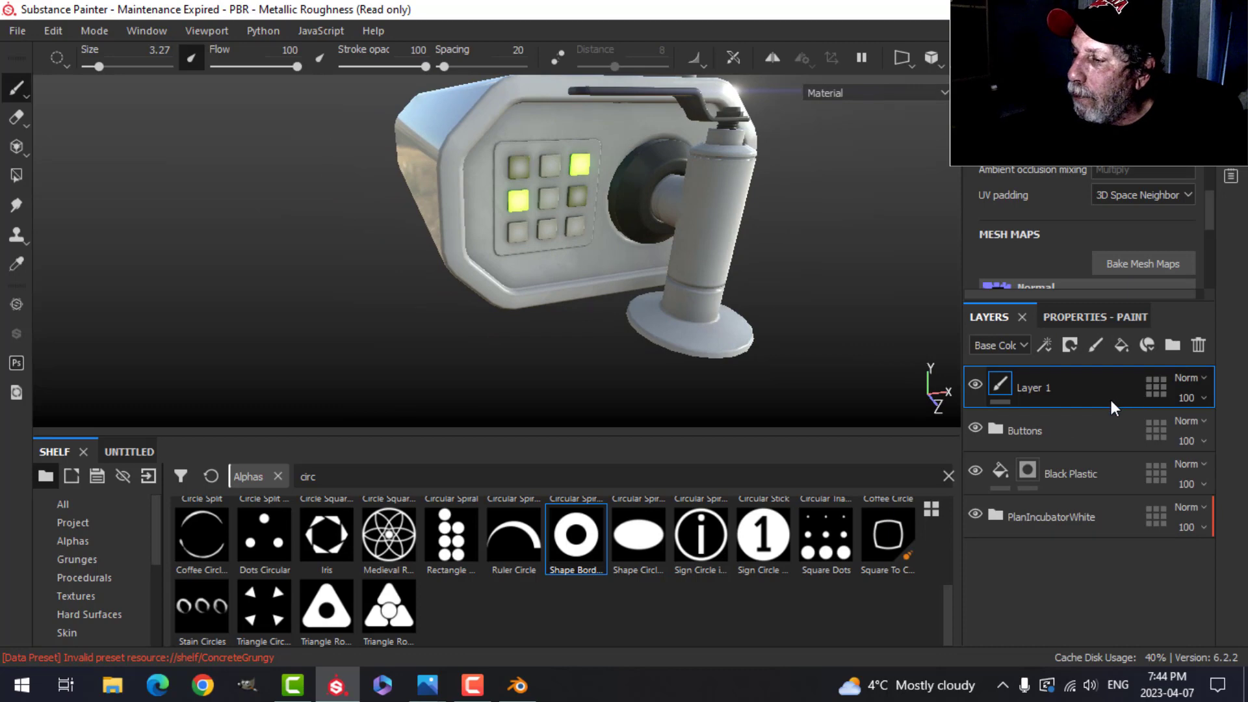
- Limit the new layer's paint material to the height and color channels
click(1083, 319)
scroll(1071, 498, down, 4)
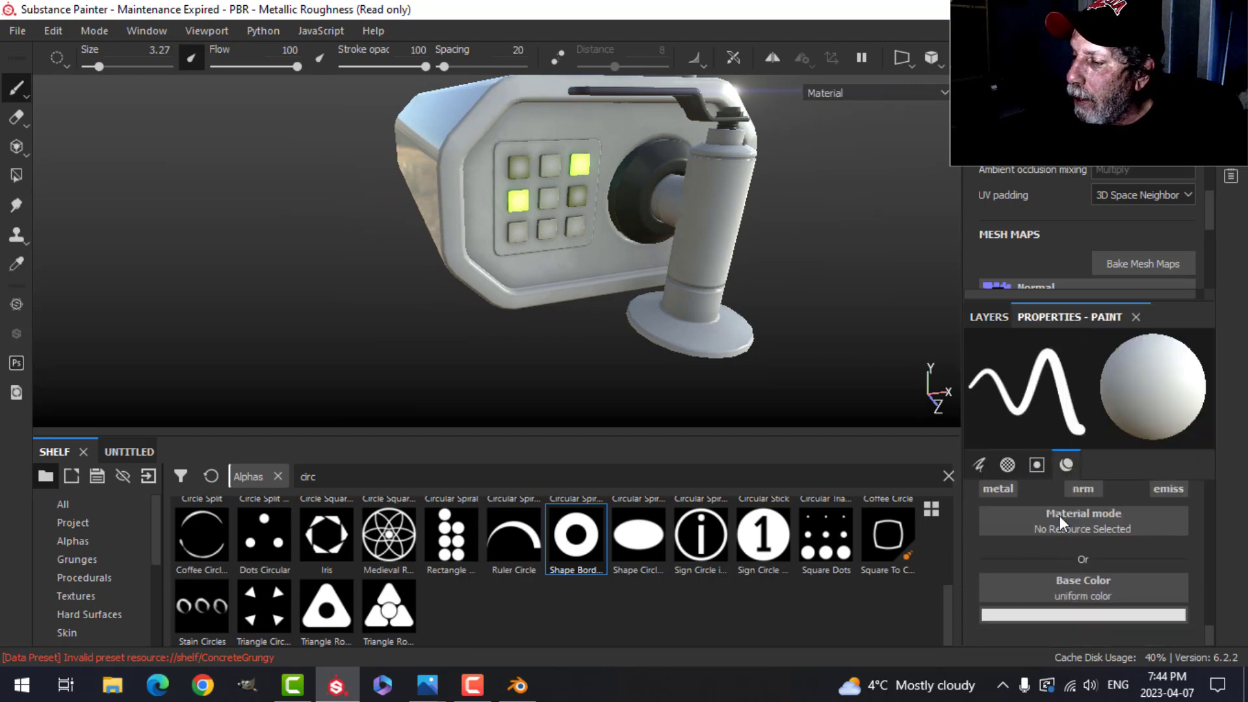
scroll(1059, 516, up, 1)
click(1089, 522)
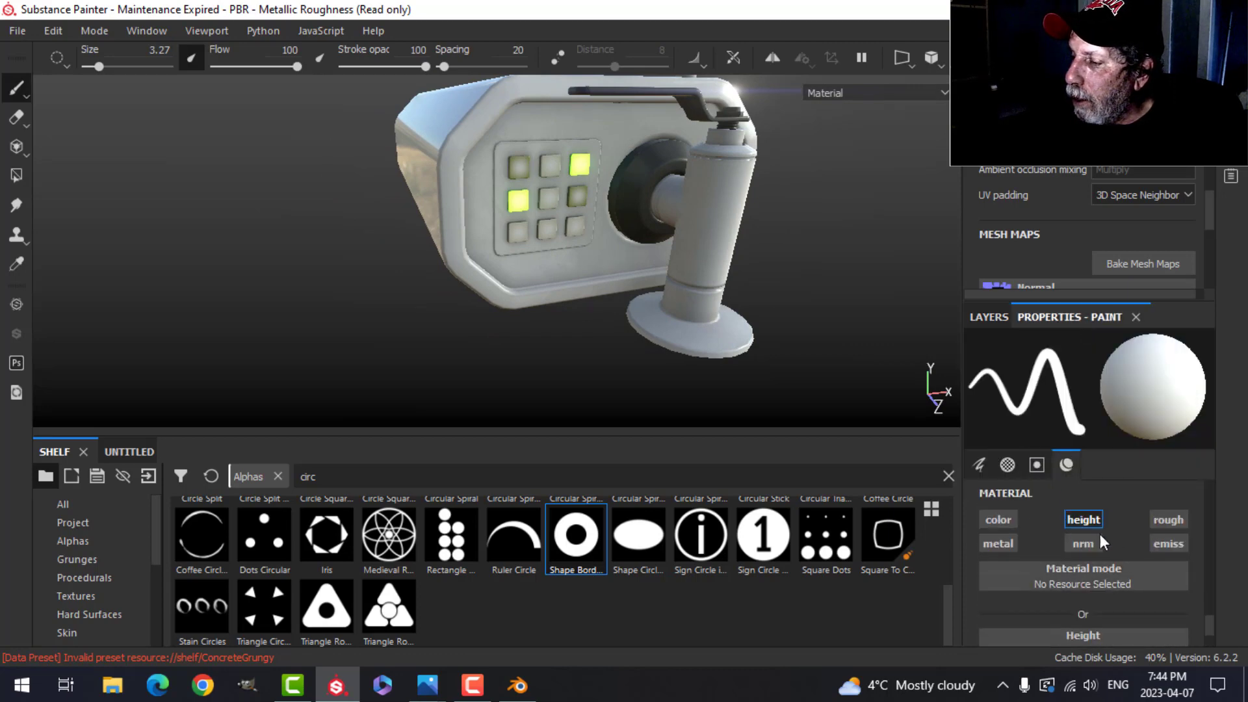
click(1013, 523)
- Set the paint's base color to near-black, about 0.012 for R, G and B
scroll(1067, 570, down, 2)
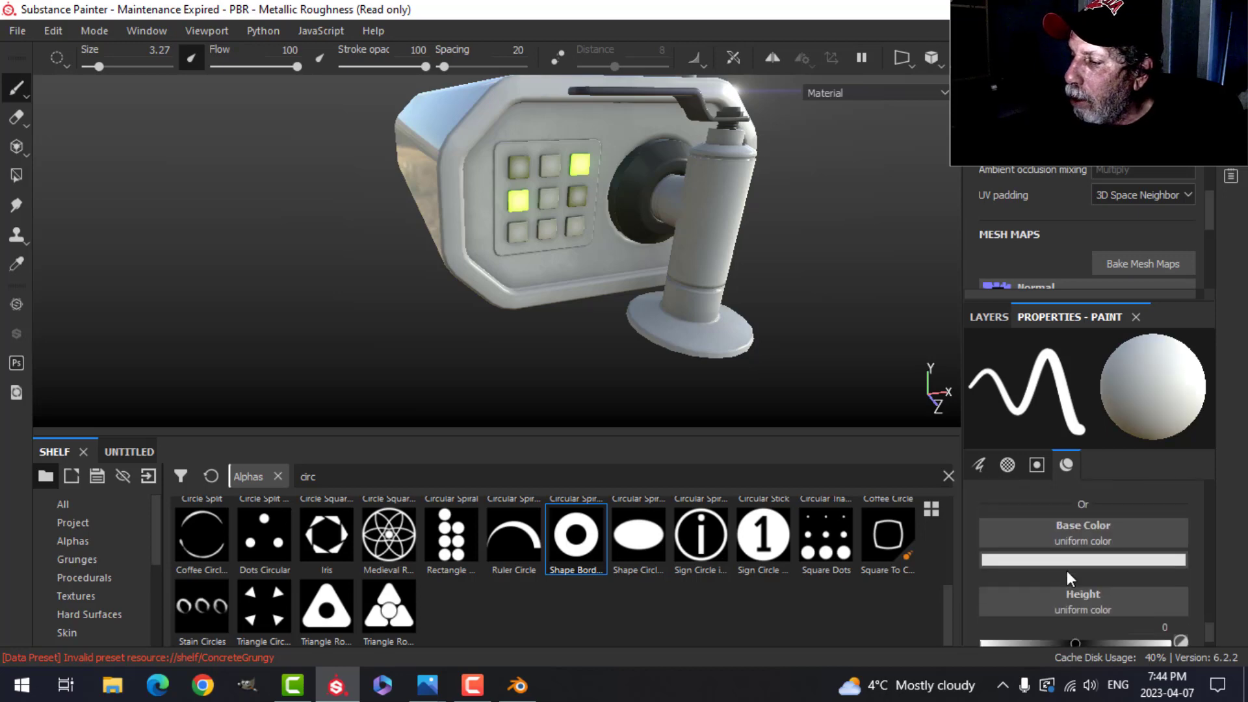
click(1069, 557)
drag(998, 495, 990, 501)
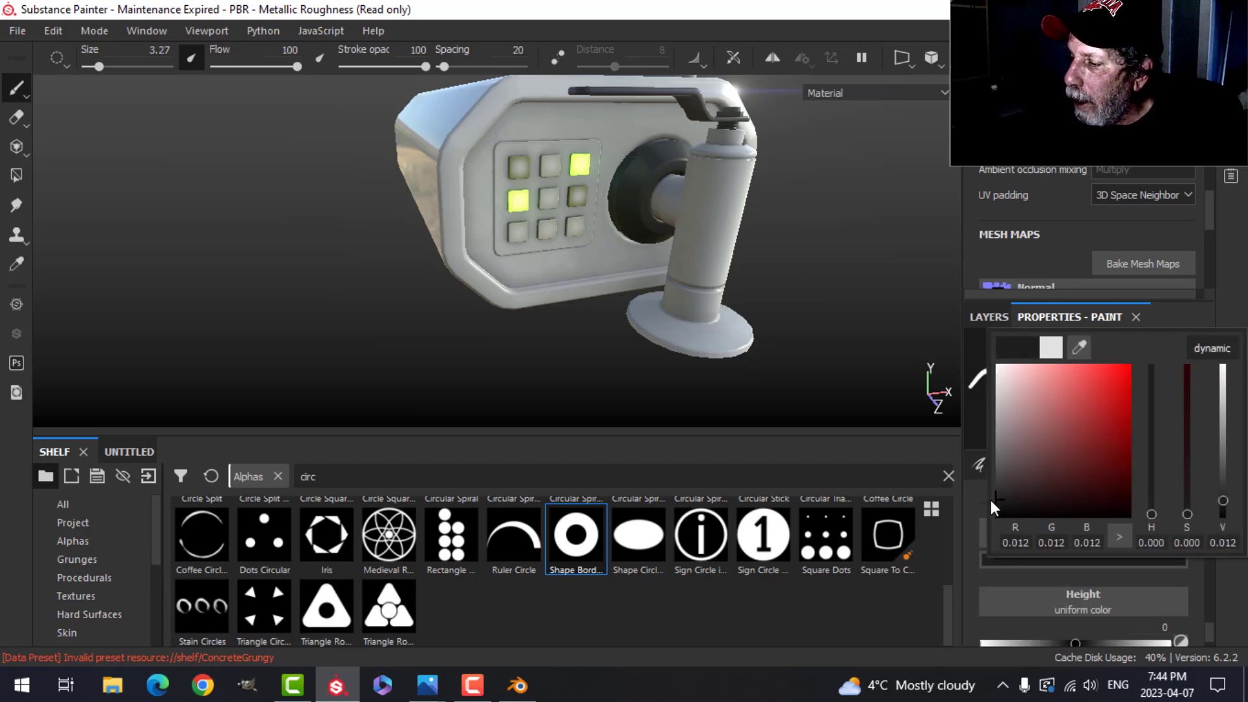
- Close the color picker and raise the paint's height to 0.3140
click(1237, 285)
scroll(1086, 626, down, 1)
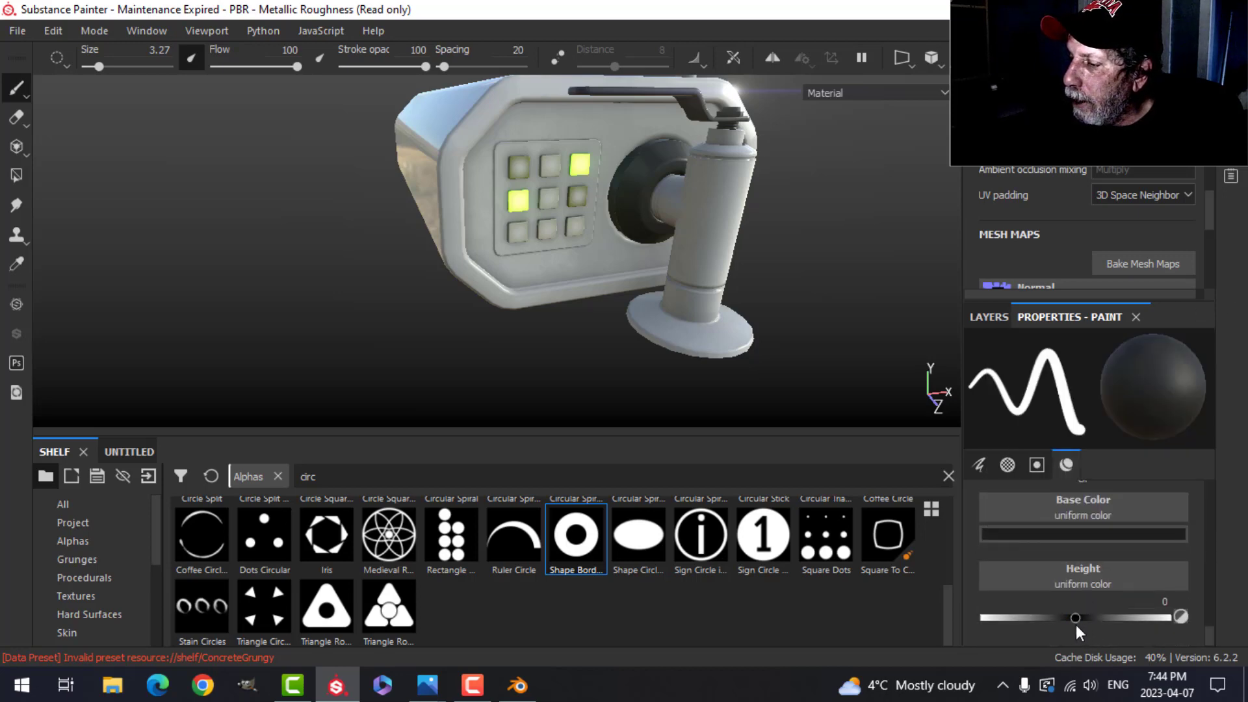
drag(1075, 621, 1105, 616)
- Find the JRO bolt alpha by searching the alphas for "bolt", load it into the brush and set the paint's height to -0.3333
click(81, 543)
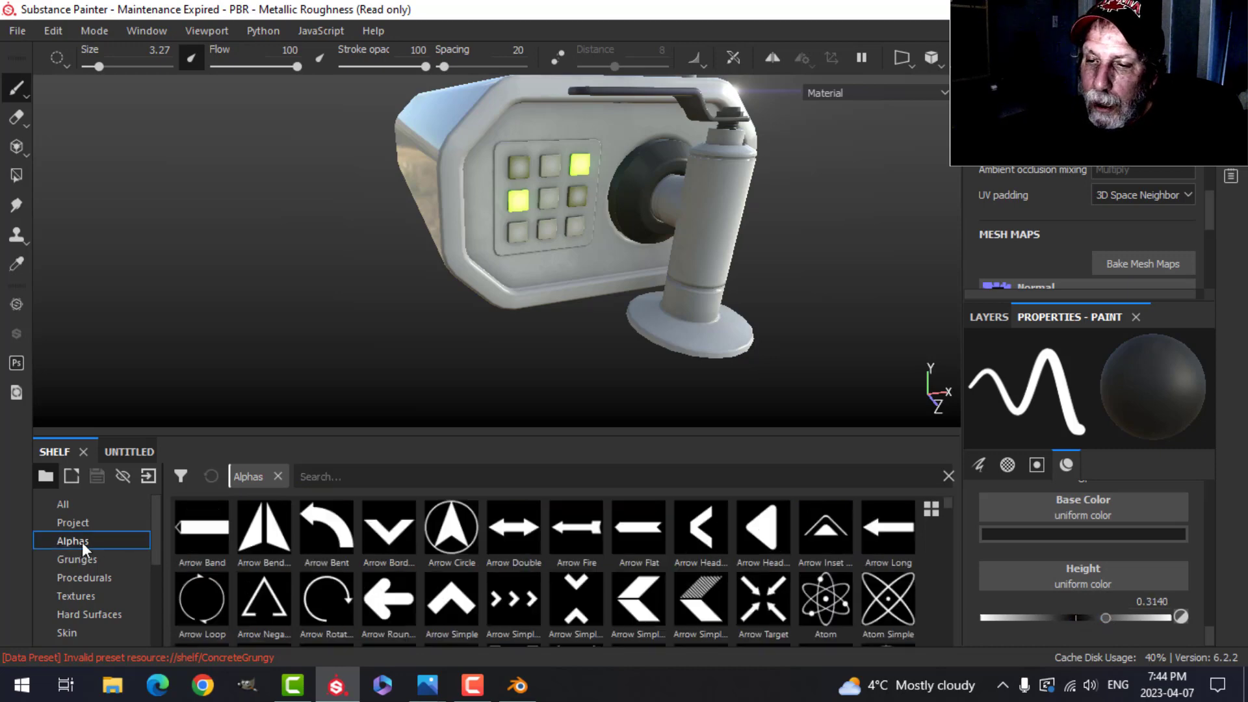
text(bolt)
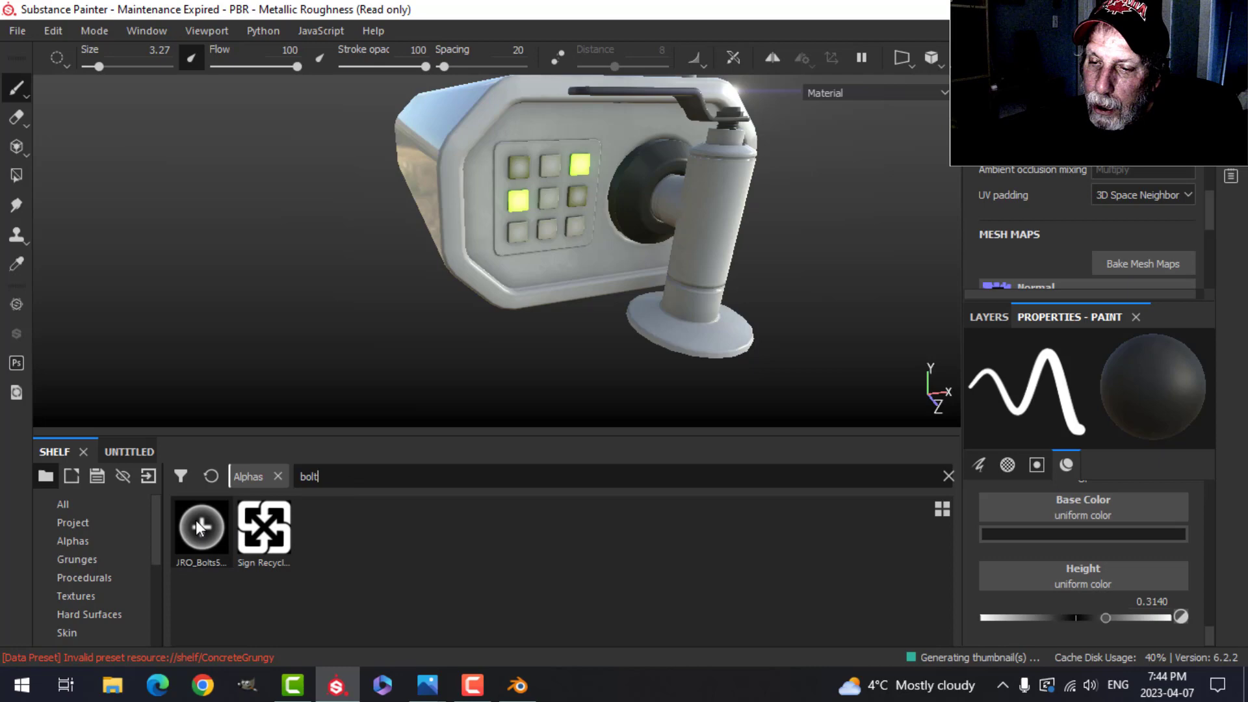
click(201, 525)
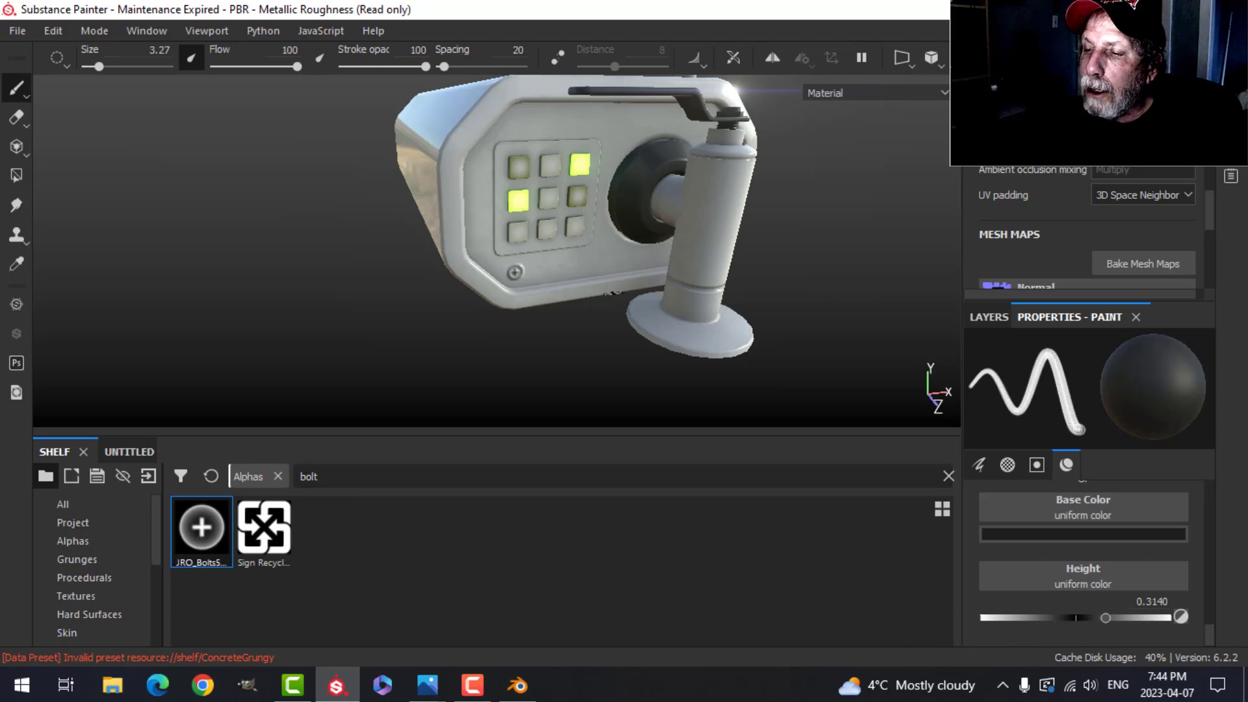
scroll(592, 302, up, 2)
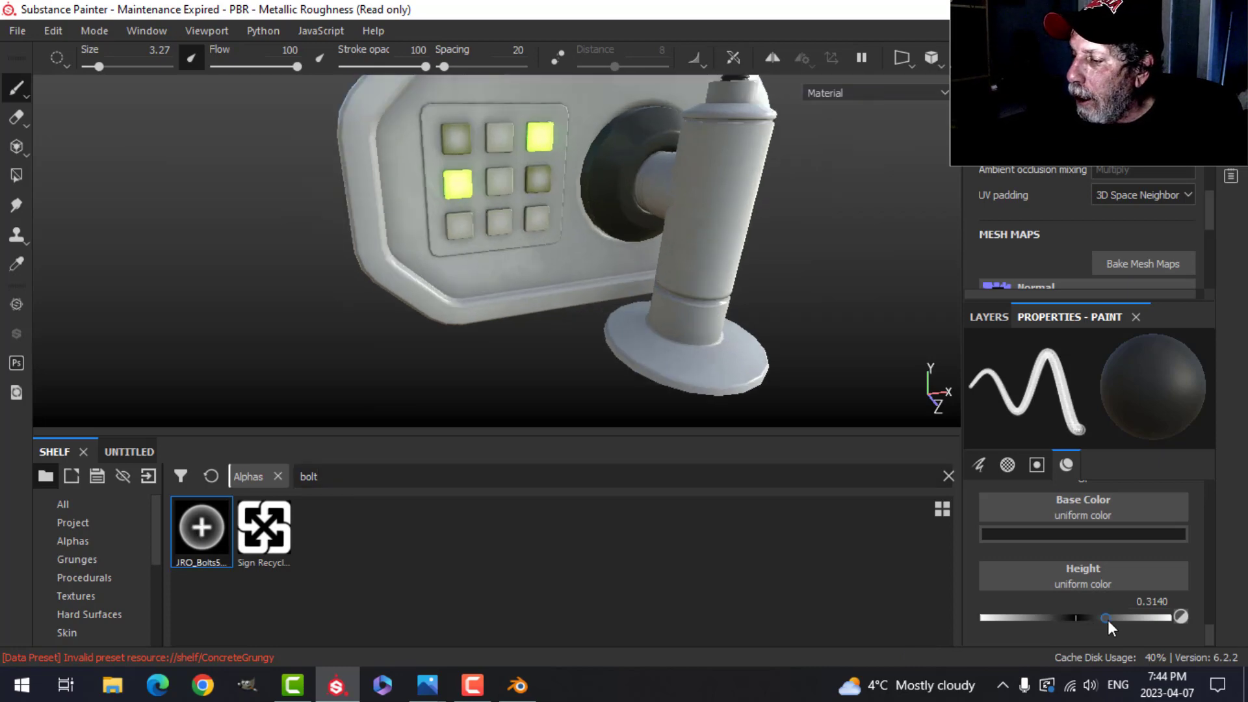
drag(1062, 618, 1043, 617)
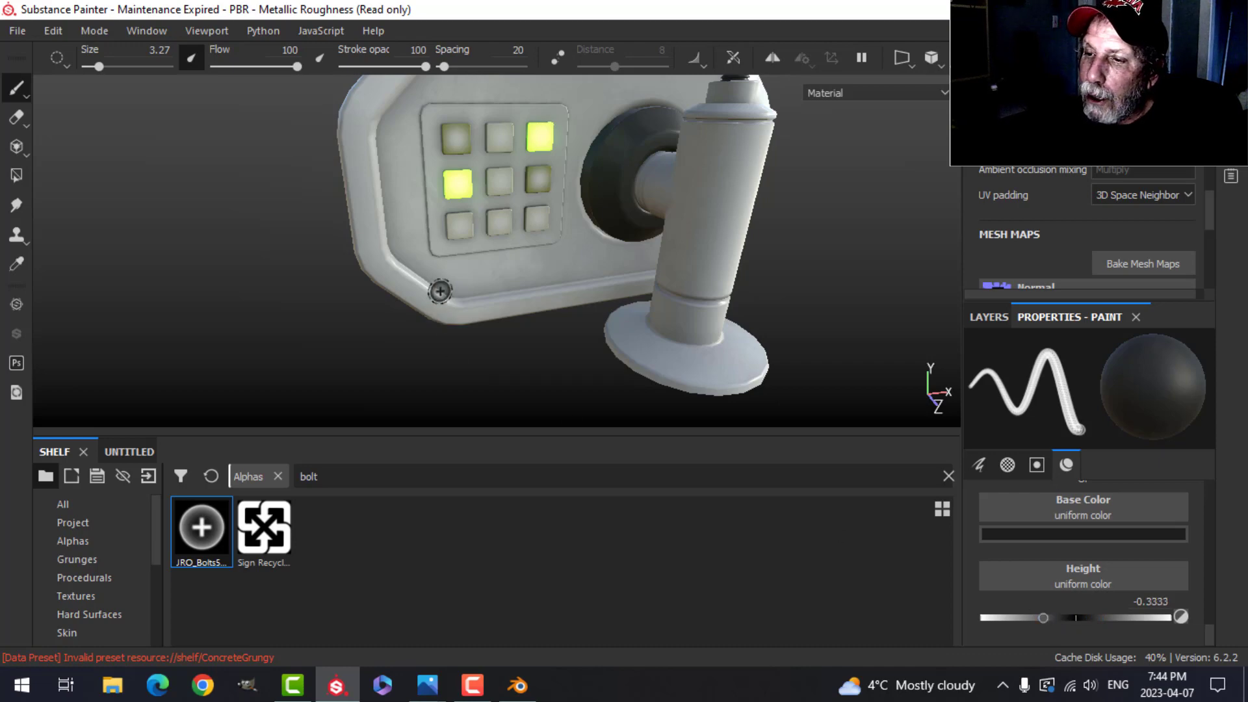
- Try a bolt stamp on the front panel beside the keypad and undo it
scroll(528, 317, down, 2)
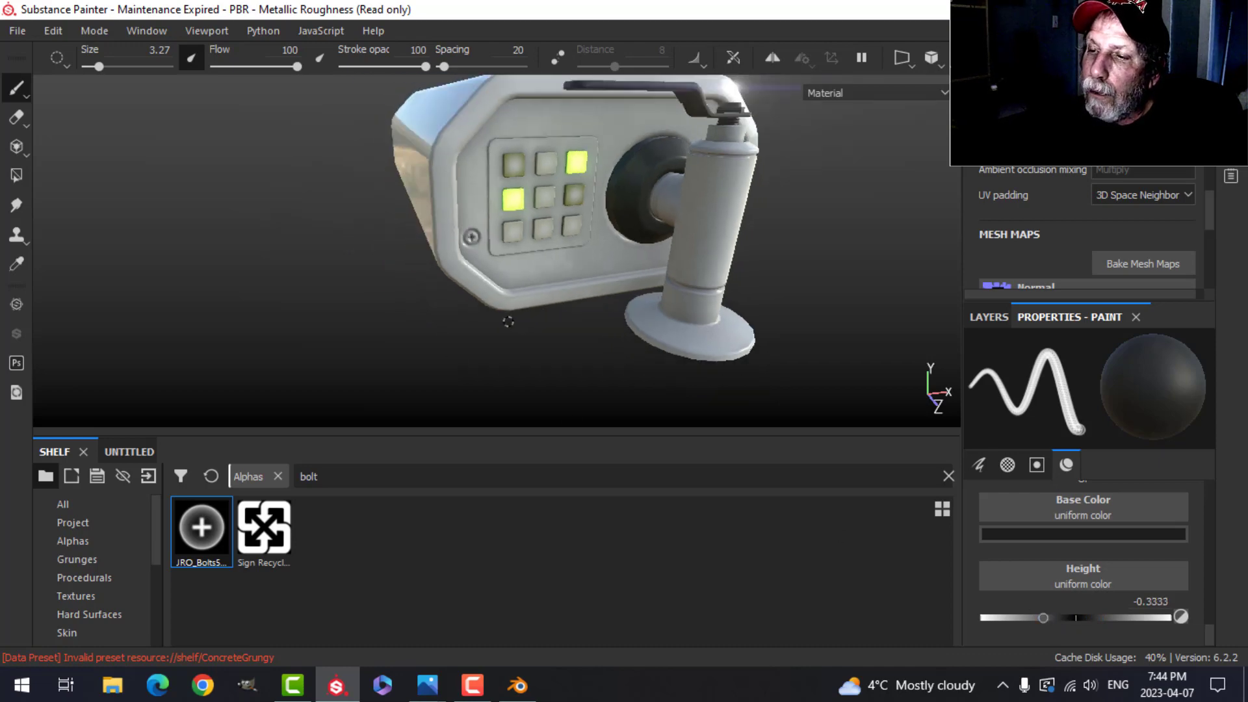
alt+drag(547, 317, 524, 301)
scroll(520, 315, up, 4)
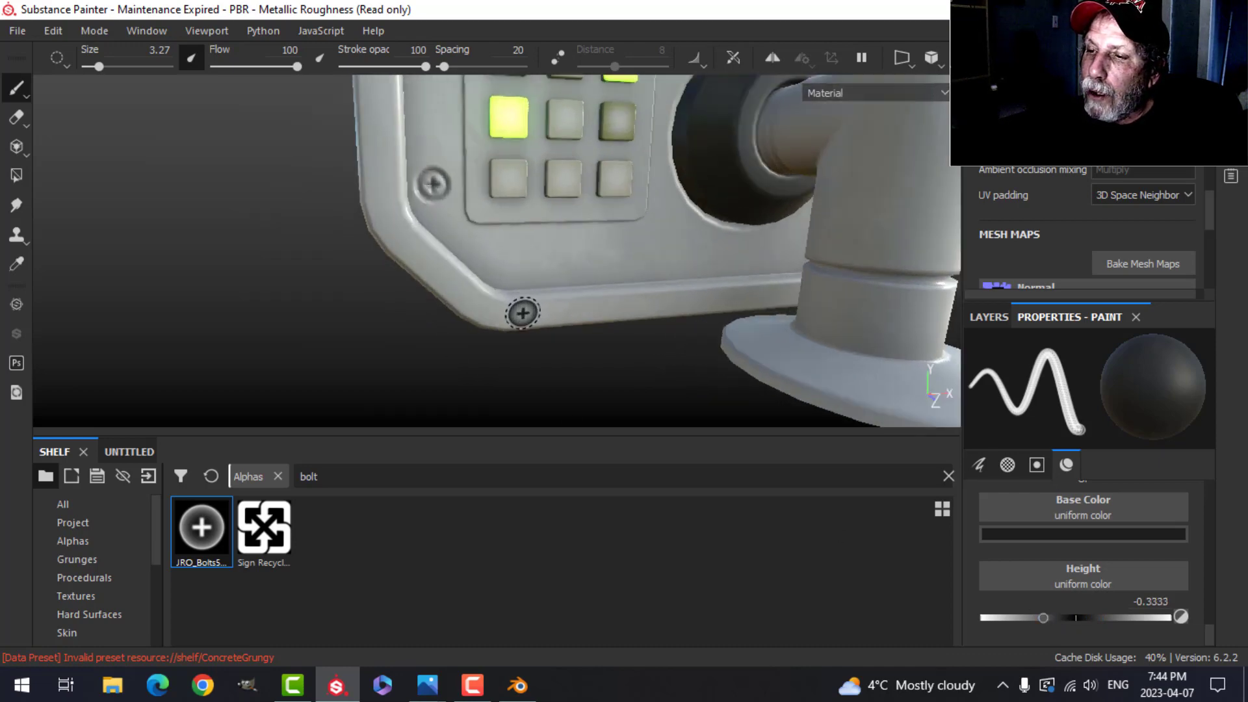
alt+middle_drag(483, 248, 520, 354)
mouse_move(520, 353)
alt+mouse_down()
mouse_move(507, 334)
mouse_move(557, 334)
alt+mouse_up()
key(ctrl+z)
alt+middle_drag(632, 320, 550, 319)
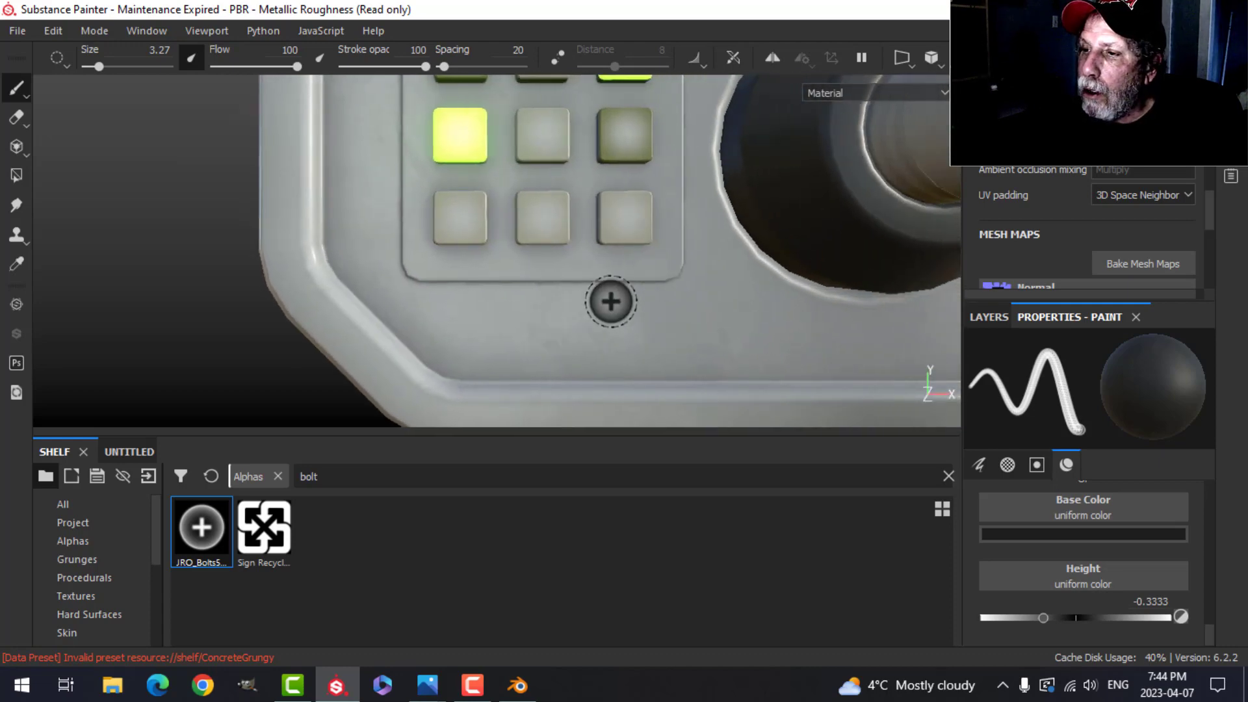
- Switch the viewport to orthographic projection with the whole front panel facing the view
click(939, 62)
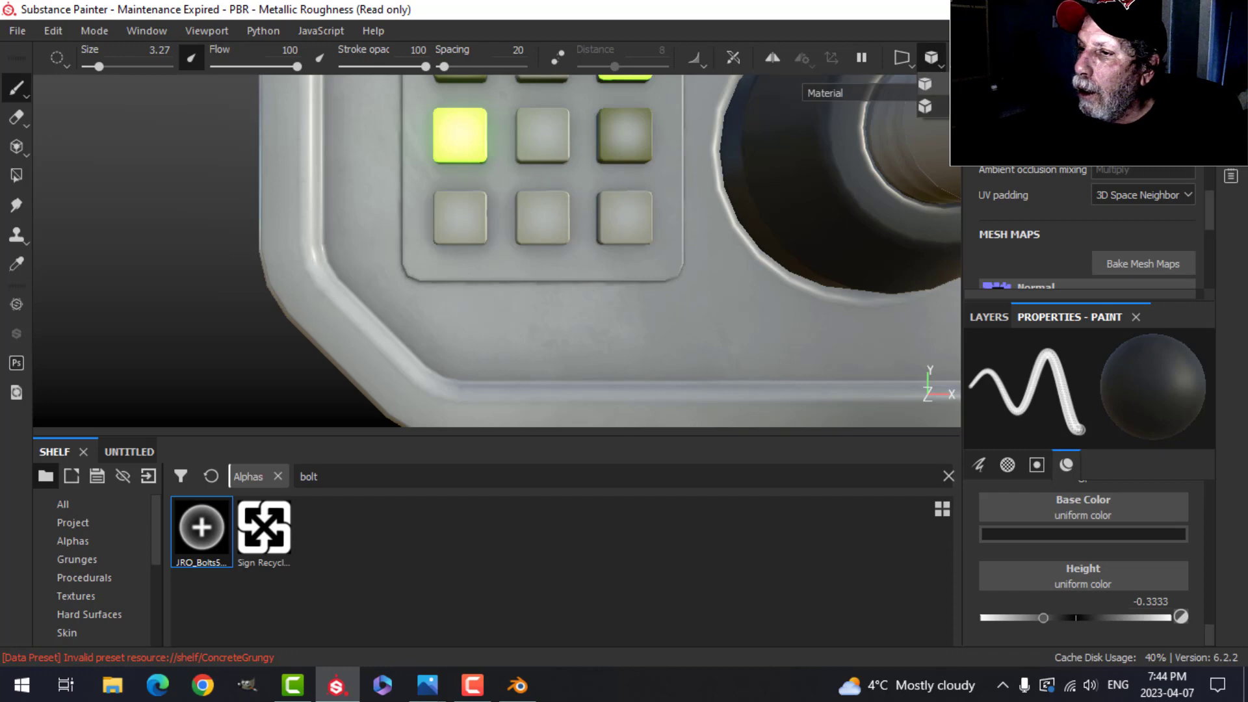
click(930, 106)
scroll(622, 276, down, 2)
alt+middle_drag(640, 262, 599, 295)
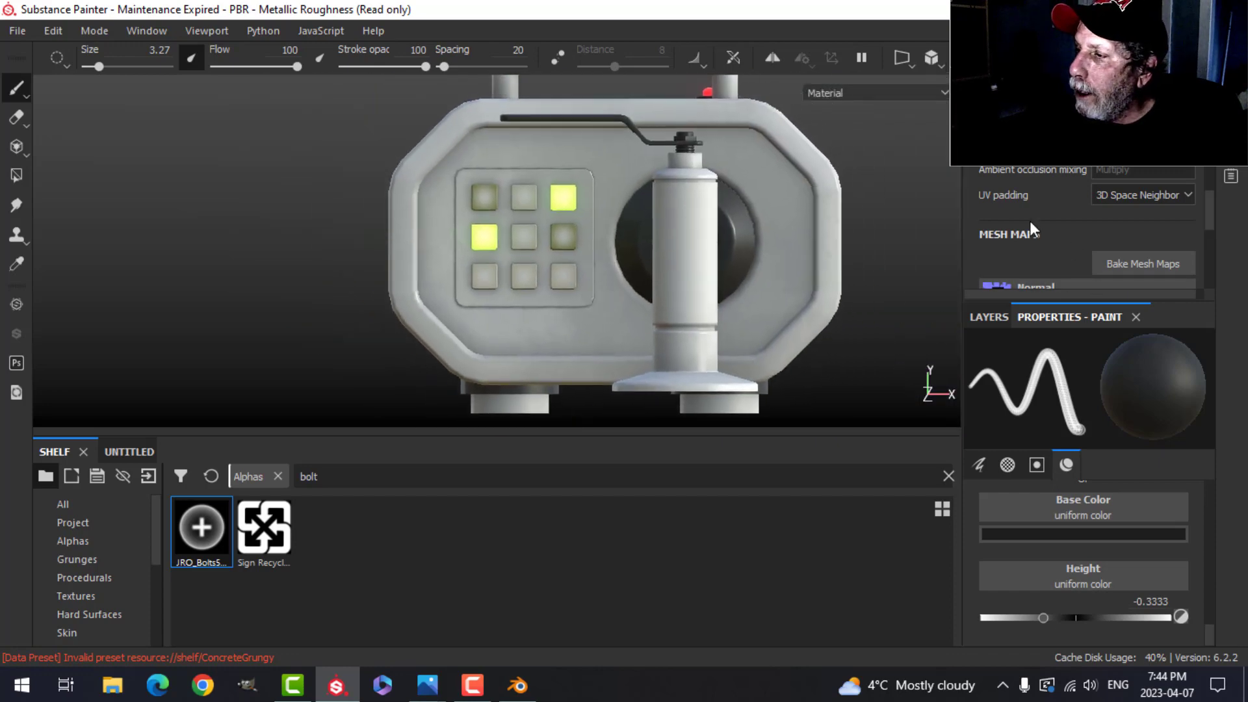
scroll(1082, 183, up, 5)
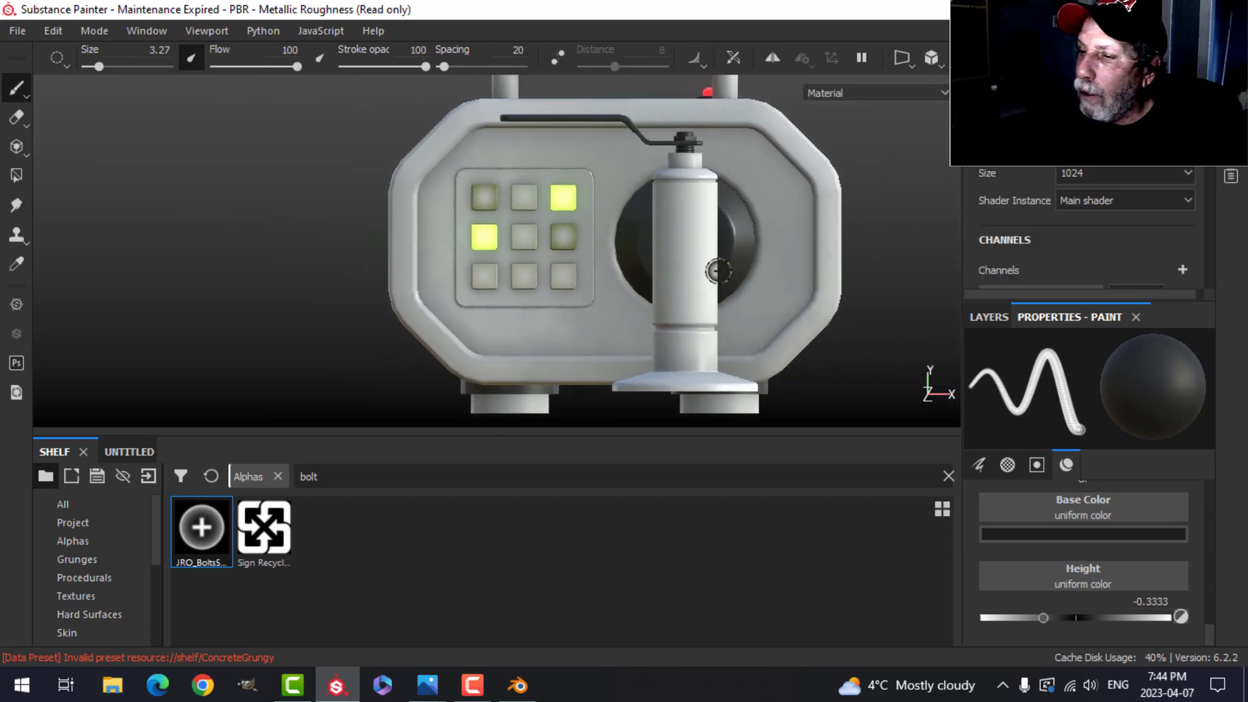
scroll(606, 292, up, 1)
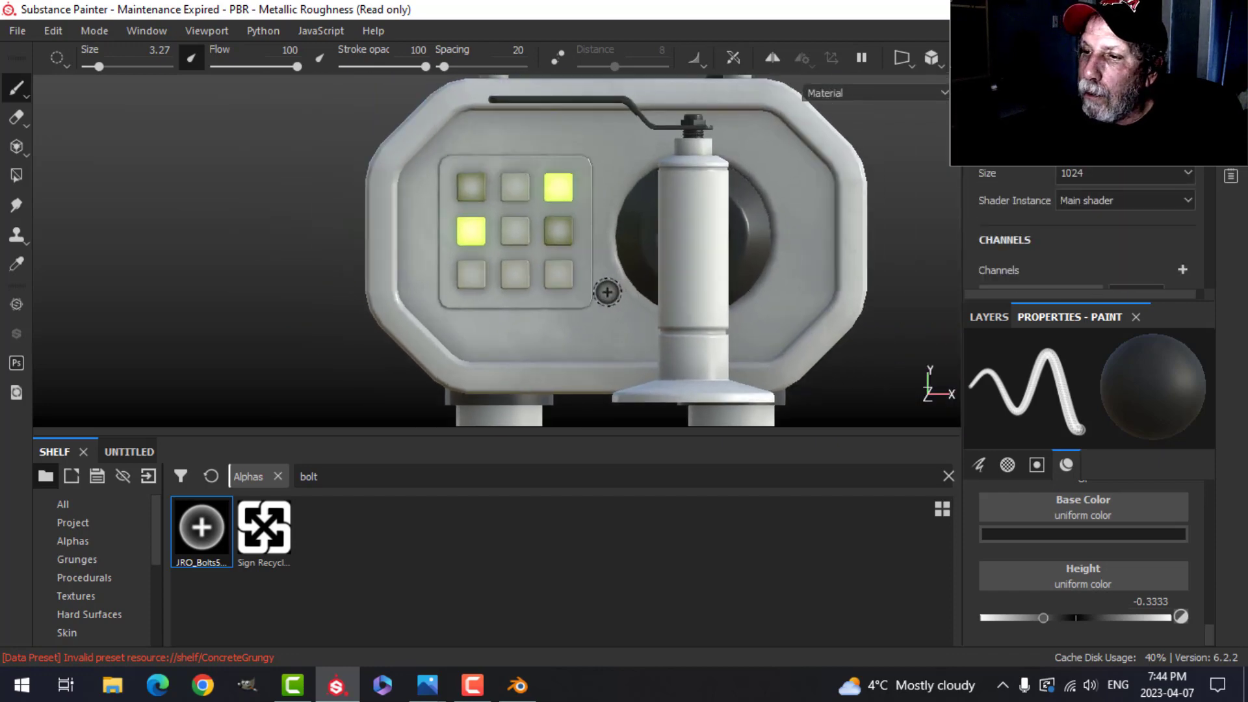
- Turn on symmetry and stamp mirrored bolts at the corners of the octagonal front panel with brush size 2.21
click(704, 60)
click(771, 56)
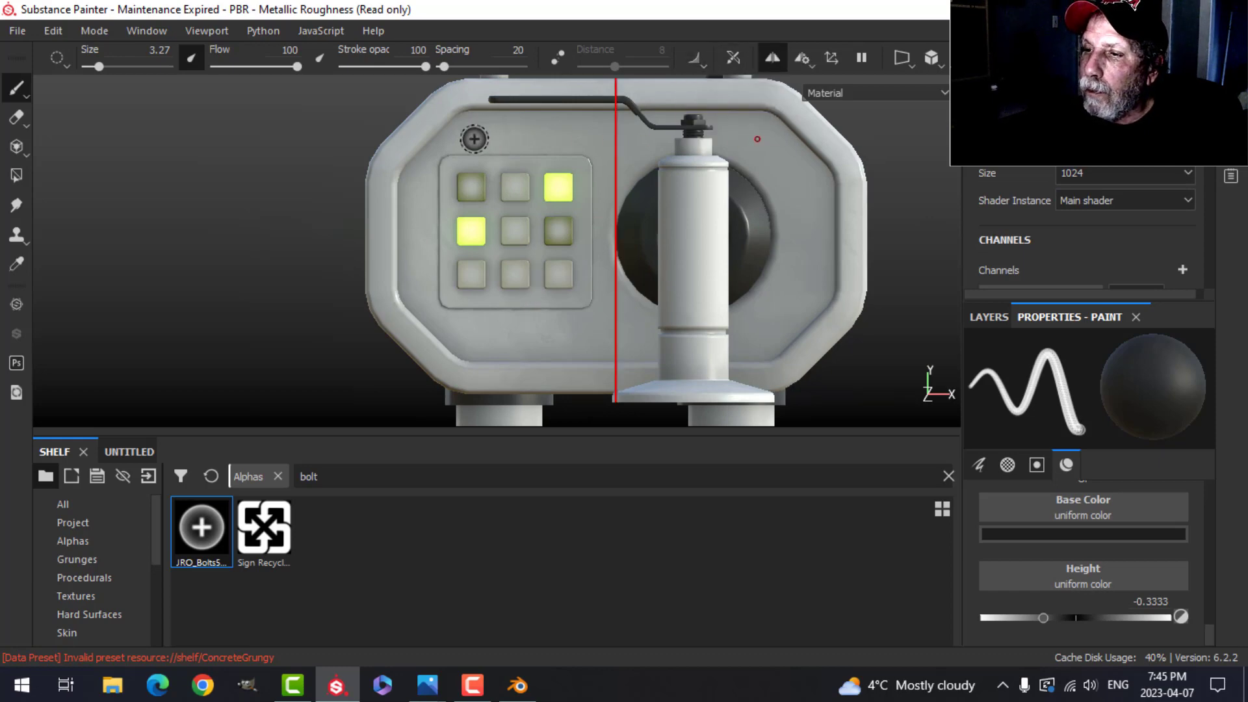
key(bracketleft)
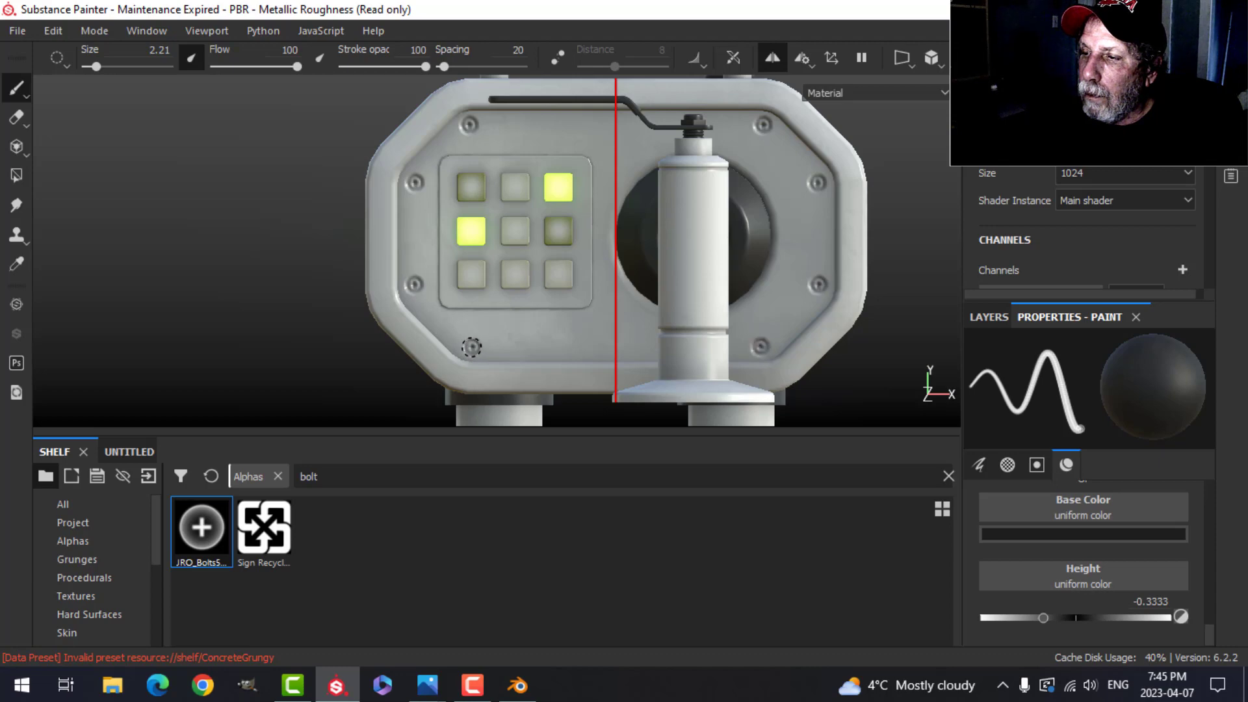
- Reduce the brush size to 0.89, turn off symmetry and stamp a small bolt in each corner of the keypad plate
alt+drag(738, 291, 631, 304)
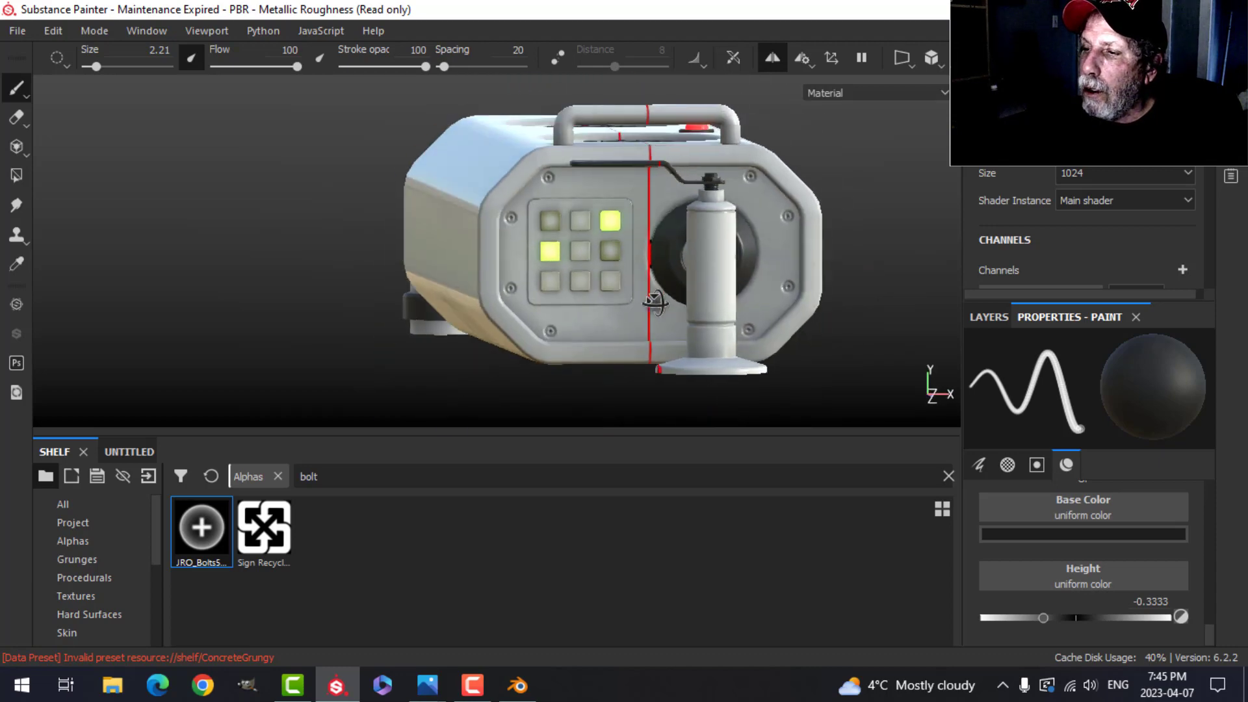
scroll(622, 282, up, 6)
alt+middle_drag(588, 268, 626, 362)
scroll(626, 362, up, 3)
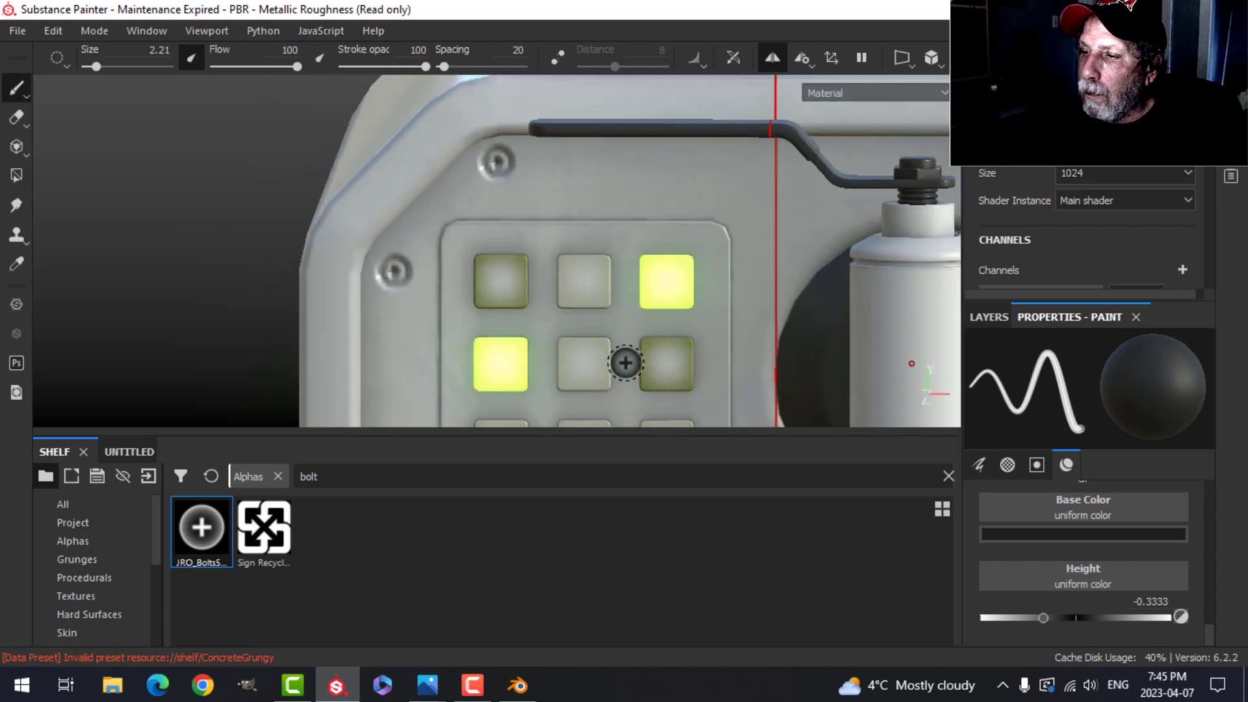
alt+middle_drag(637, 308, 637, 206)
scroll(633, 248, down, 2)
alt+middle_drag(634, 282, 635, 264)
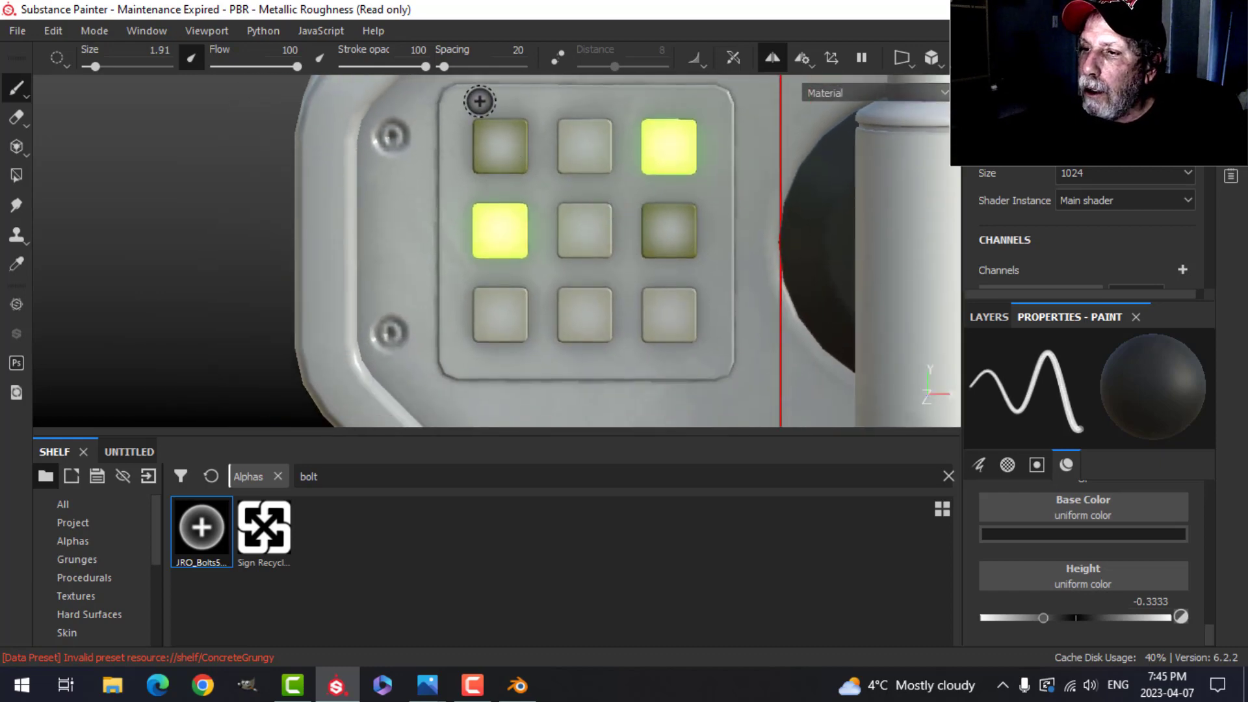
ctrl+right_drag(473, 98, 457, 98)
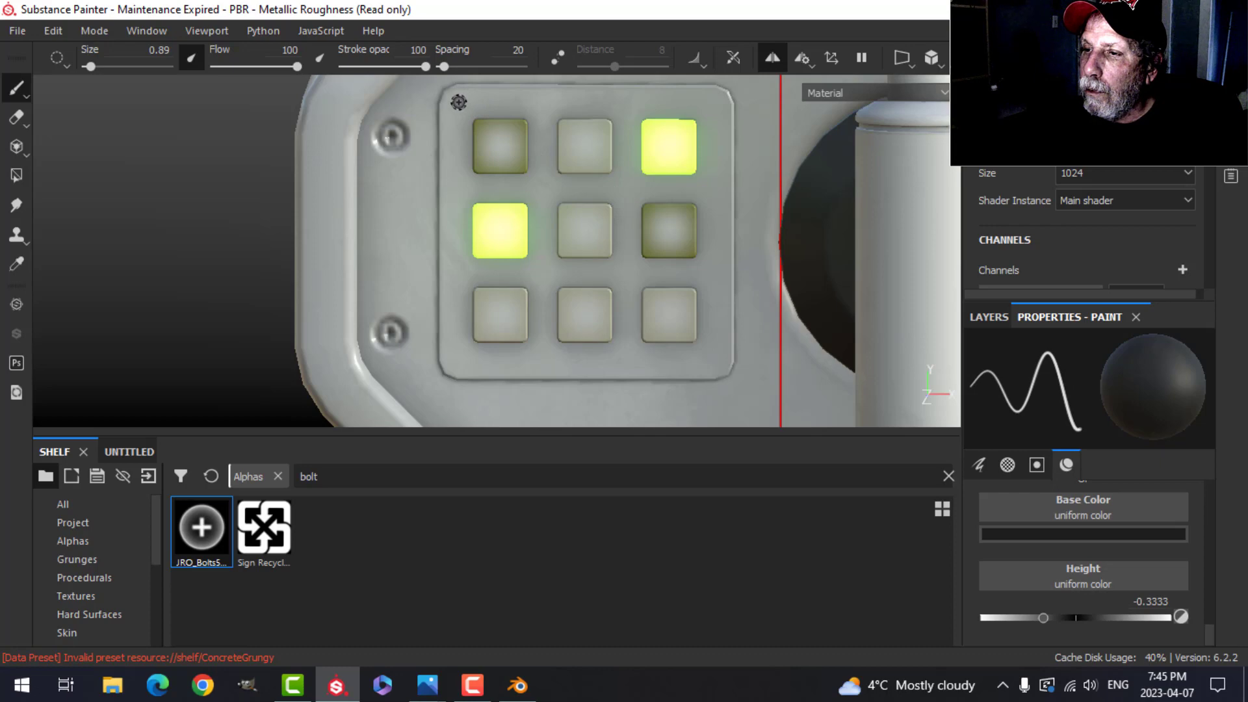
click(773, 55)
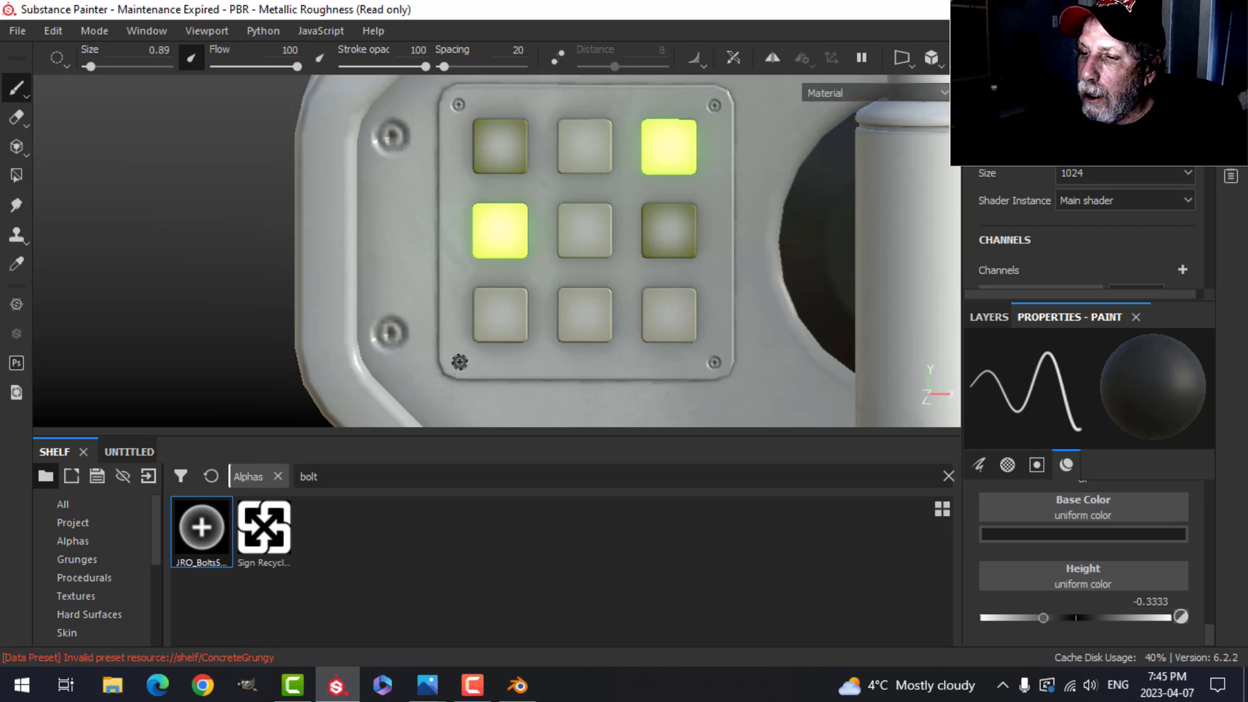
- Enlarge the brush to size 2.26 and stamp bolts around the round base plate of the front post
scroll(650, 313, down, 4)
alt+drag(758, 294, 757, 231)
alt+middle_drag(757, 231, 746, 226)
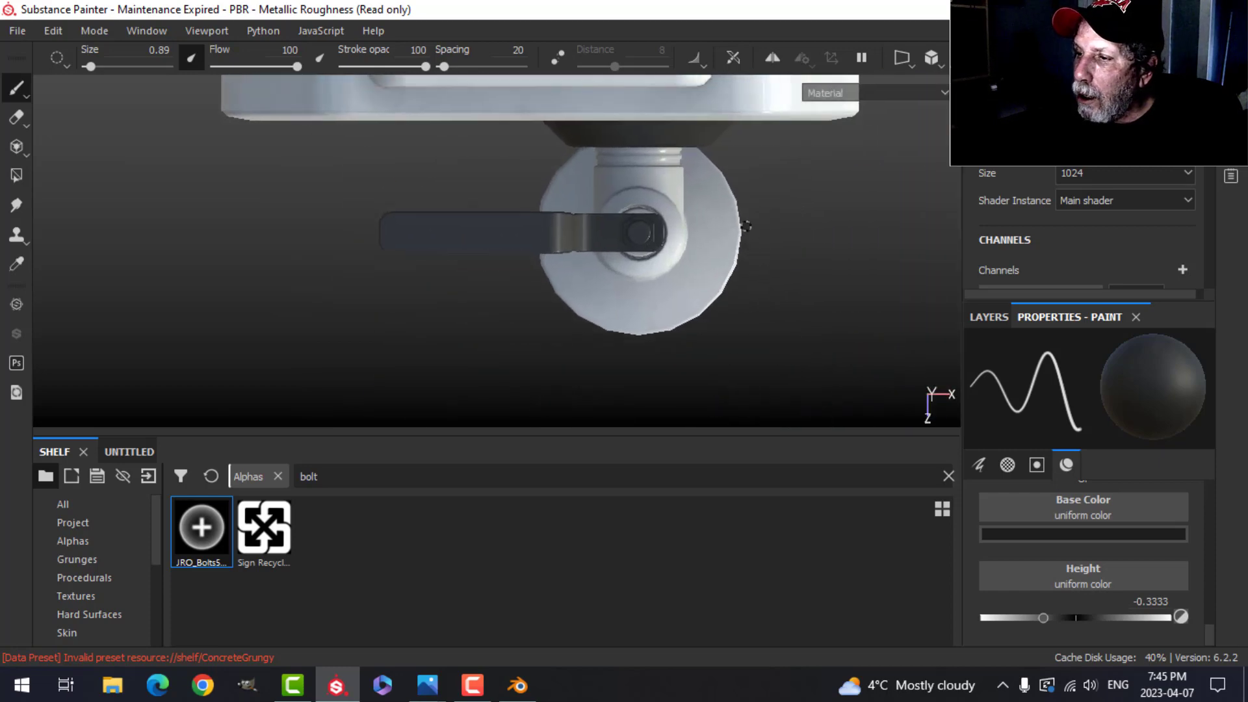
key(bracketright)
key(bracketright)
key(bracketright)
key(bracketright)
key(bracketright)
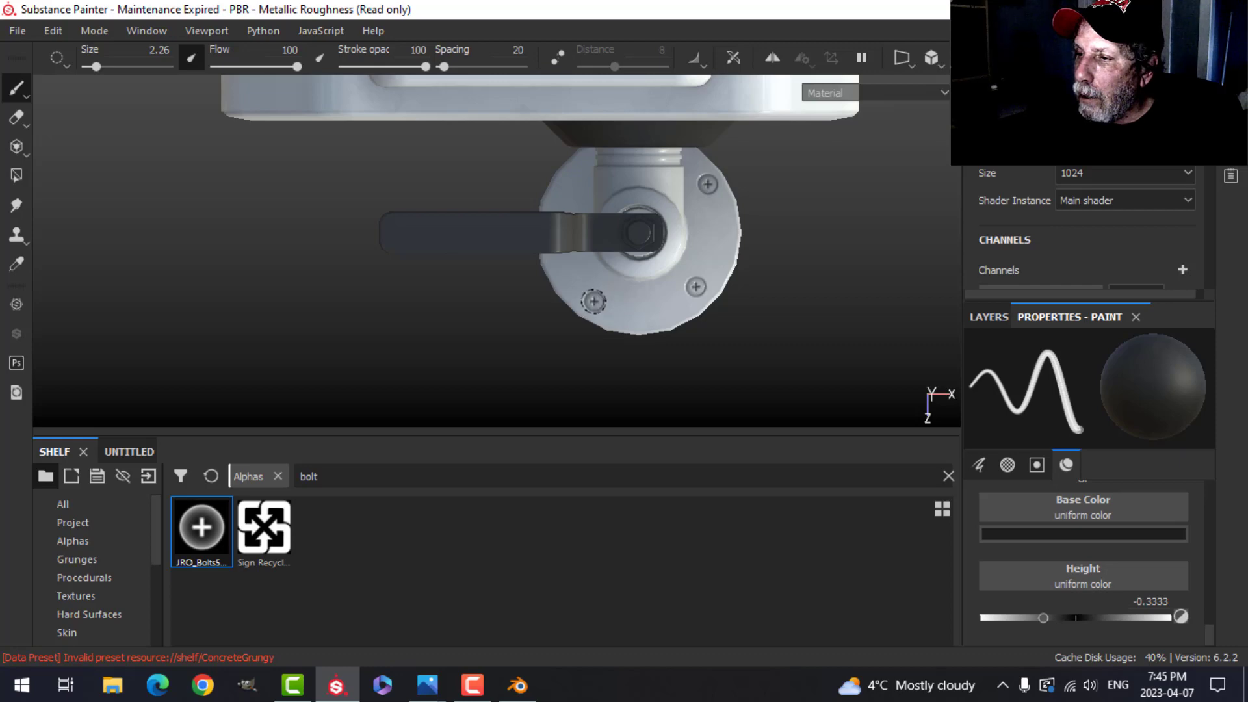
- Turn symmetry back on and stamp mirrored bolts at the corners of the rear pipe panel with brush size 3.41
alt+drag(597, 190, 739, 281)
alt+drag(466, 239, 750, 211)
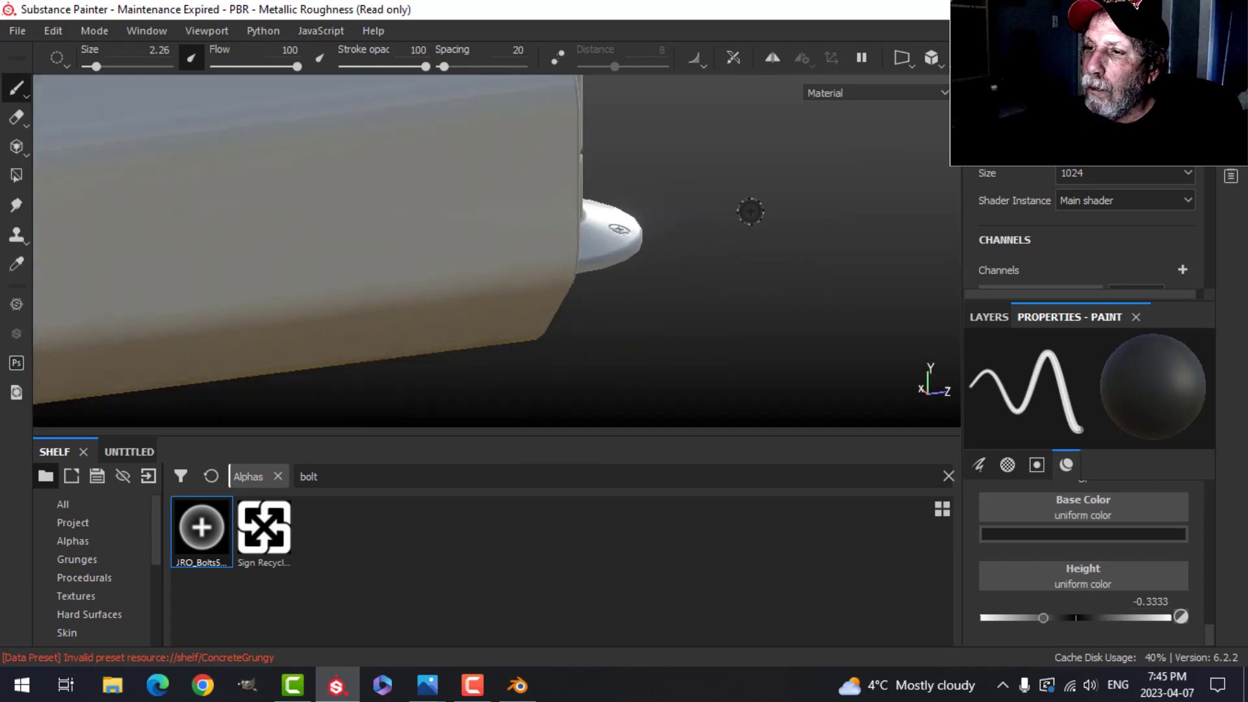
scroll(570, 275, down, 10)
alt+shift+drag(362, 232, 585, 251)
alt+middle_drag(407, 295, 613, 275)
alt+middle_drag(486, 285, 669, 242)
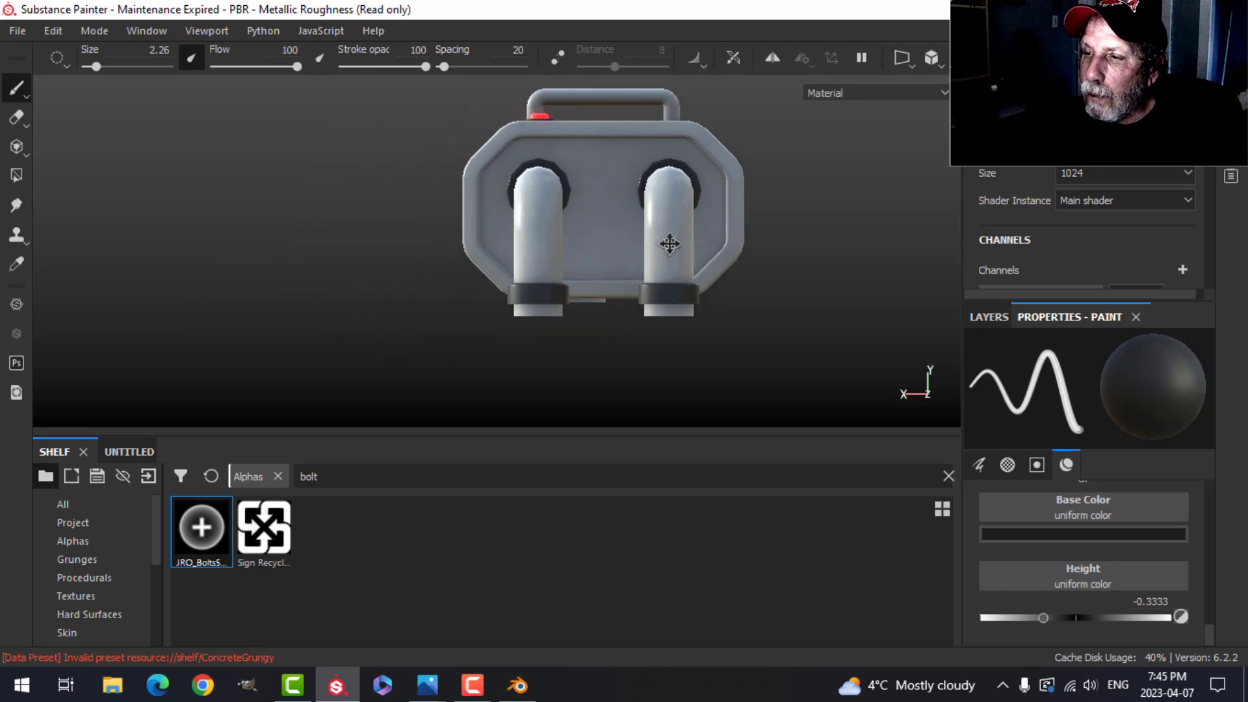
scroll(613, 231, up, 2)
alt+middle_drag(593, 212, 585, 255)
ctrl+right_drag(474, 184, 488, 180)
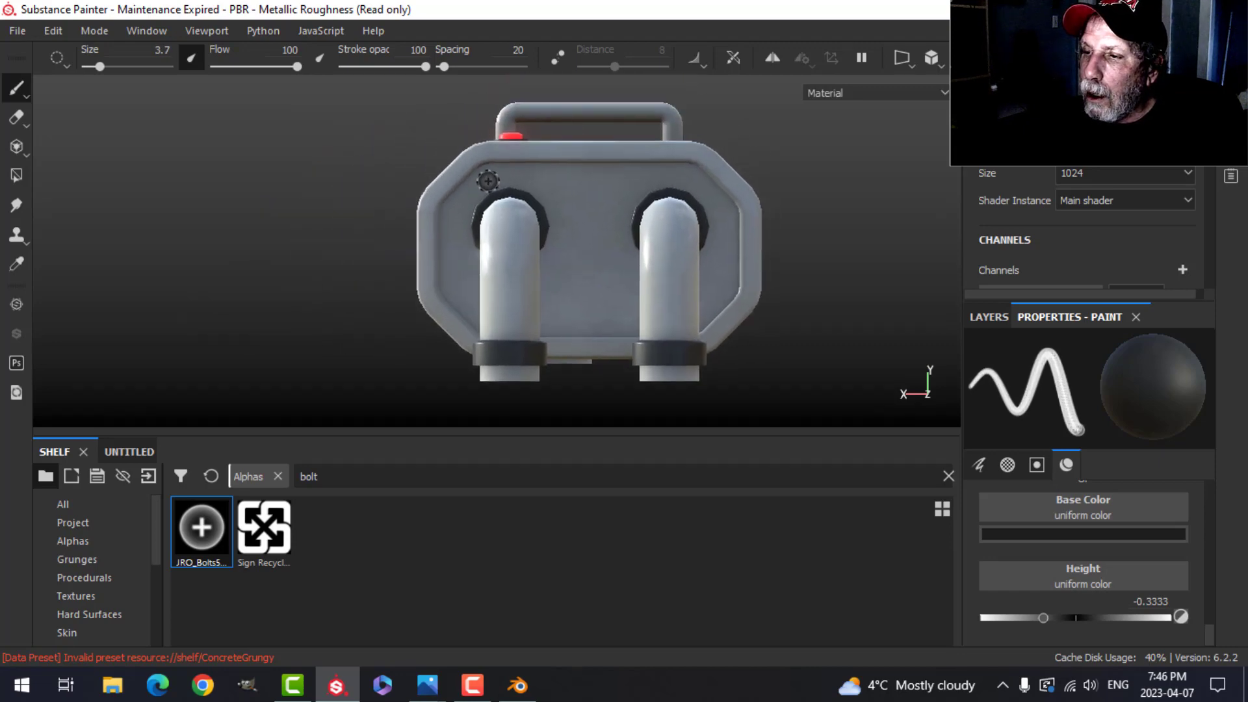
click(777, 58)
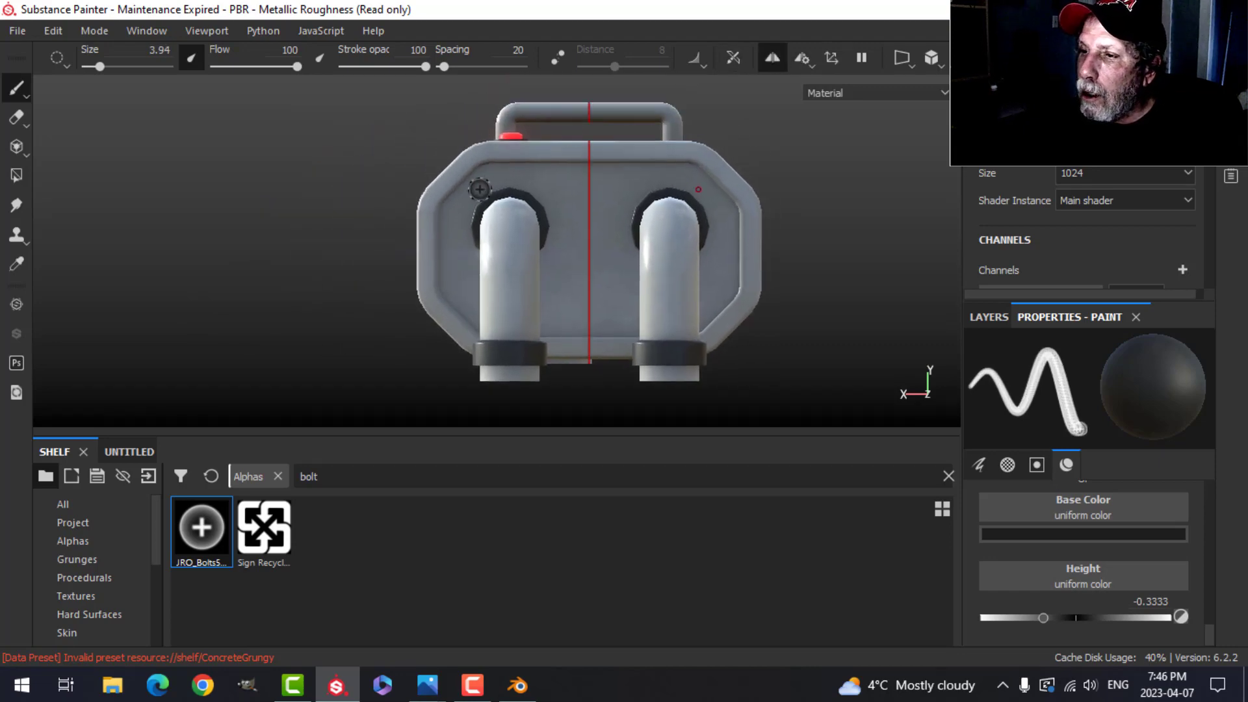
ctrl+right_drag(495, 181, 490, 181)
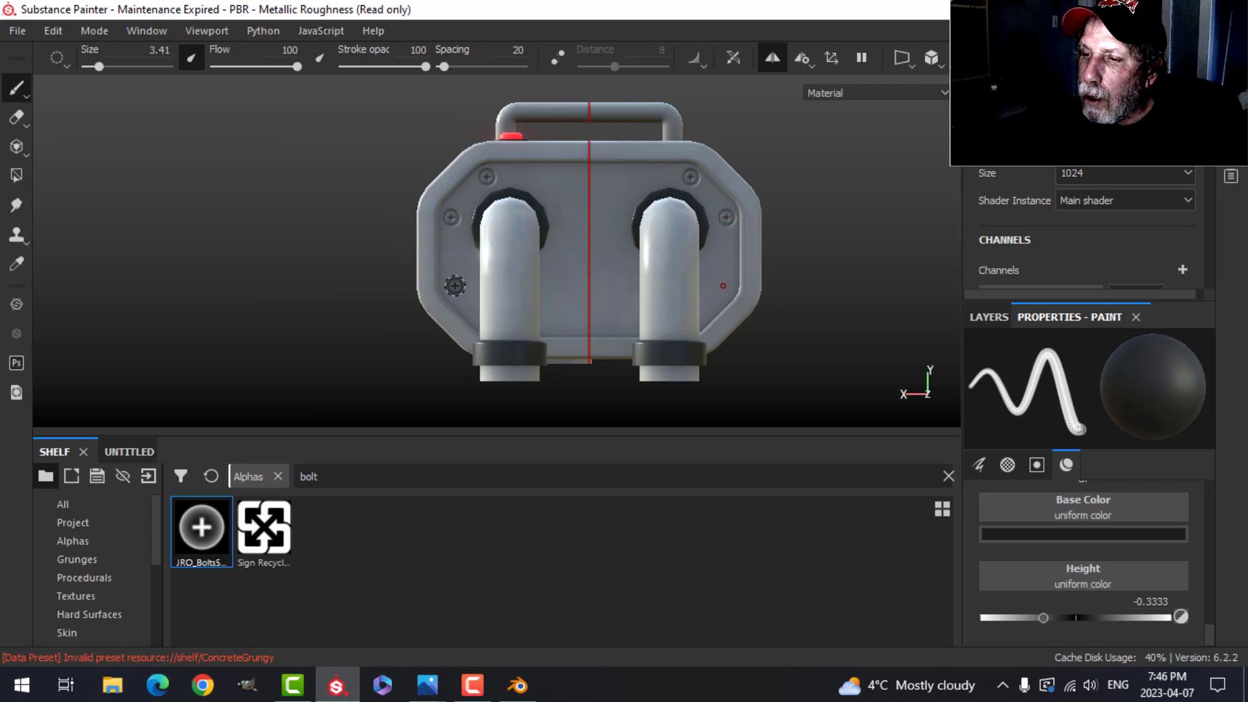
- Stamp four bolts near the ends of the body's long side panel, two at each end, with symmetry on
mouse_move(490, 290)
alt+mouse_down()
mouse_move(492, 318)
mouse_move(384, 316)
alt+mouse_up()
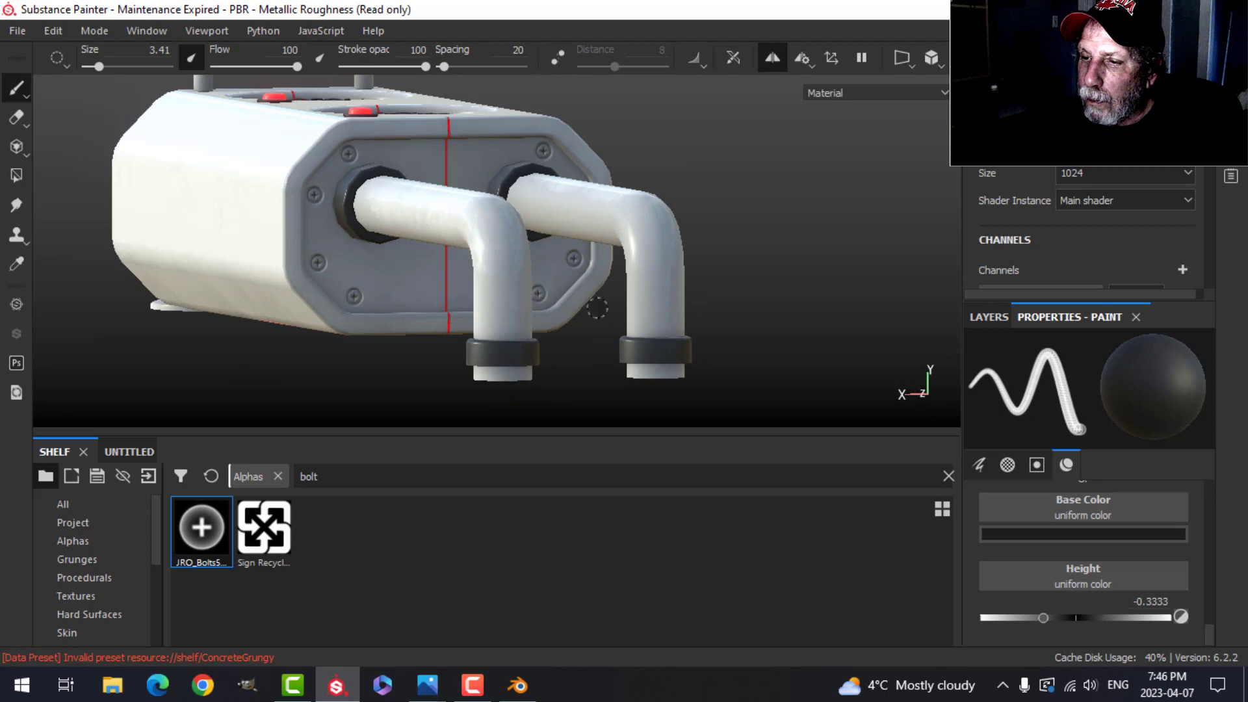
alt+drag(596, 306, 539, 286)
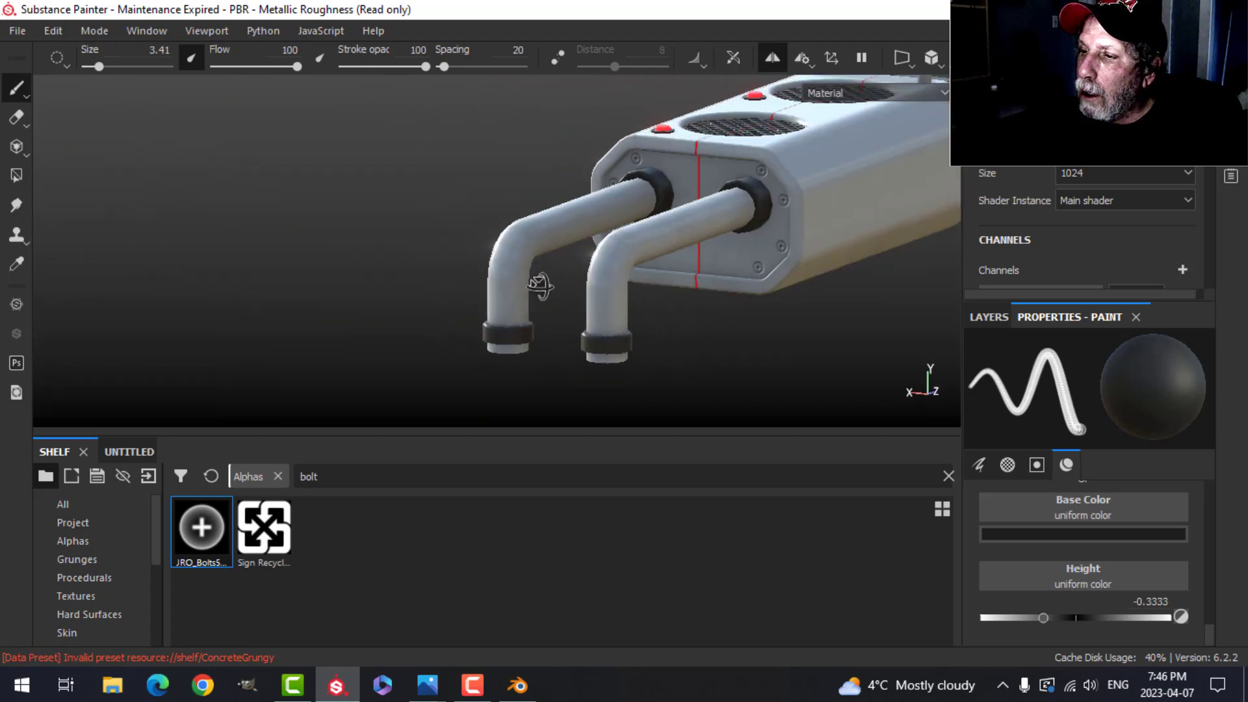
alt+drag(724, 228, 688, 258)
alt+middle_drag(850, 174, 488, 300)
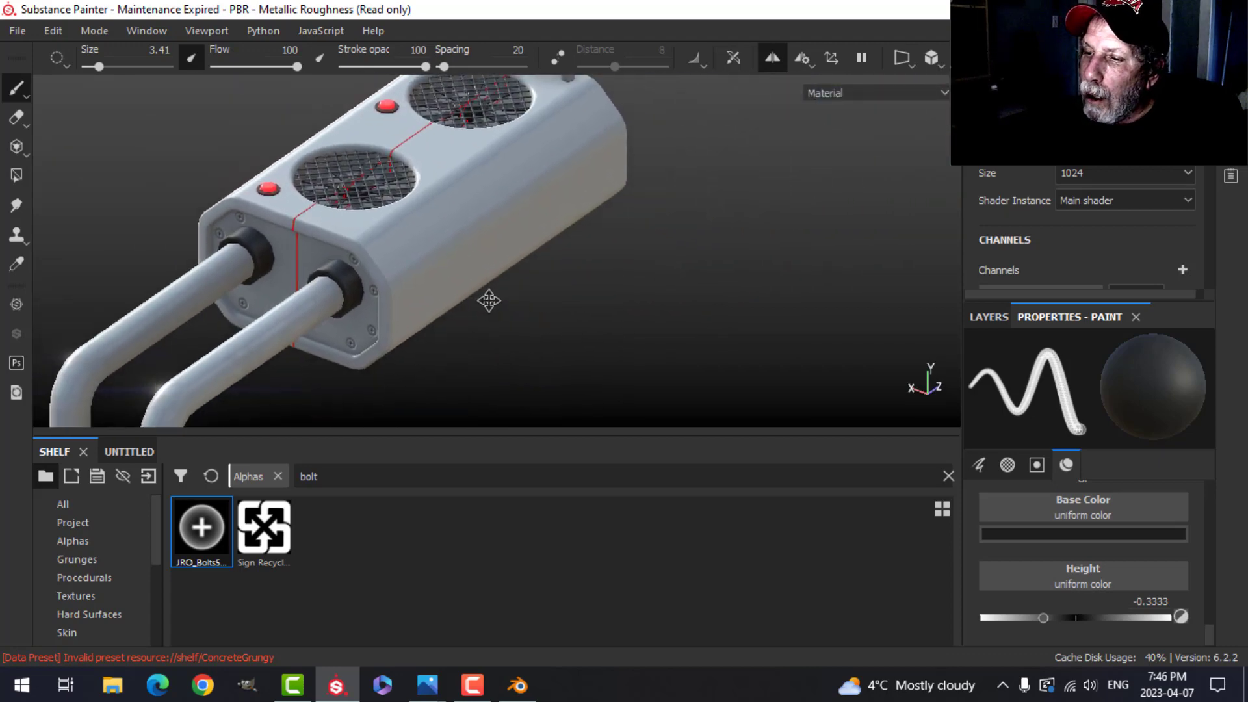
alt+drag(514, 283, 431, 270)
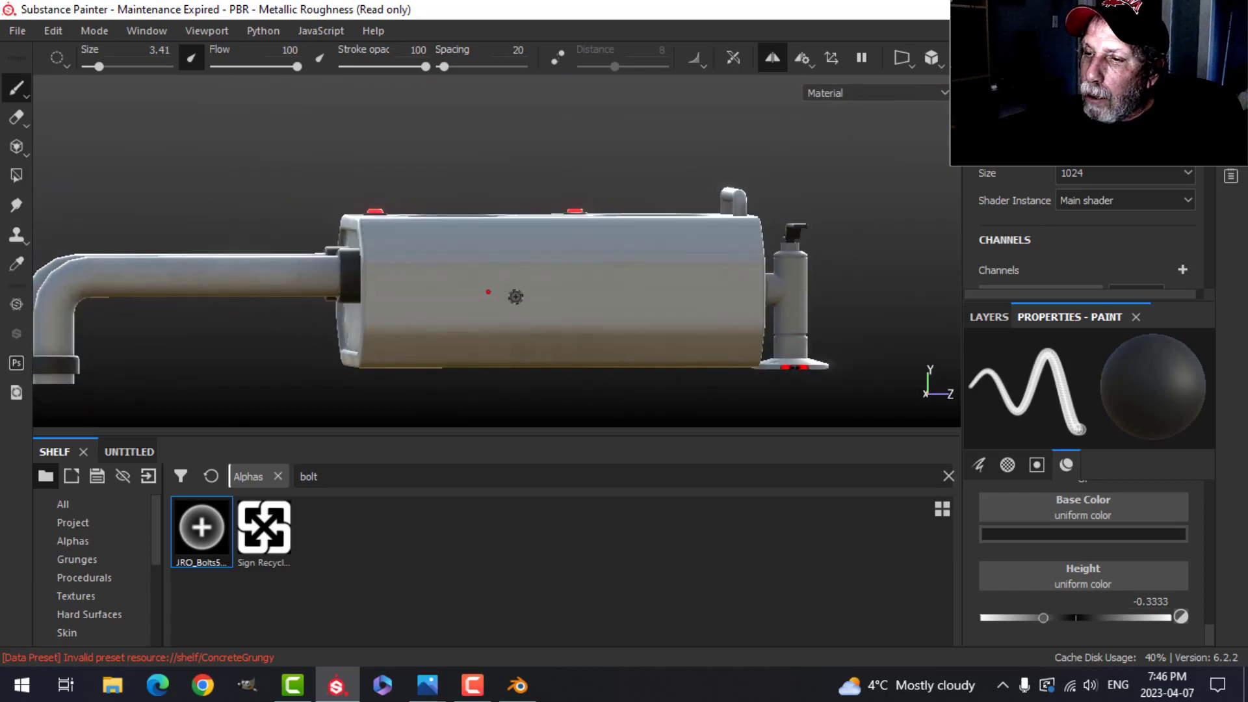
alt+drag(515, 297, 610, 283)
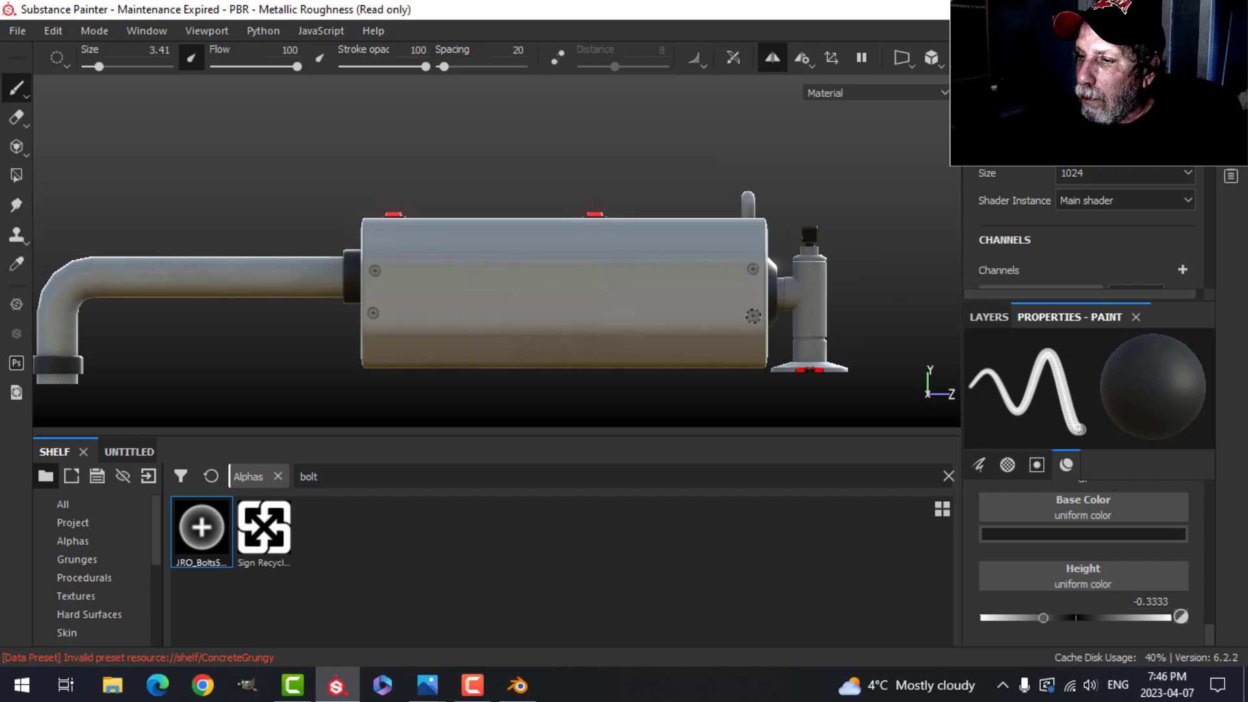
- Examine the stamped bolts around the body, base plate and keypad in perspective view from several angles
alt+drag(822, 282, 702, 314)
key(f)
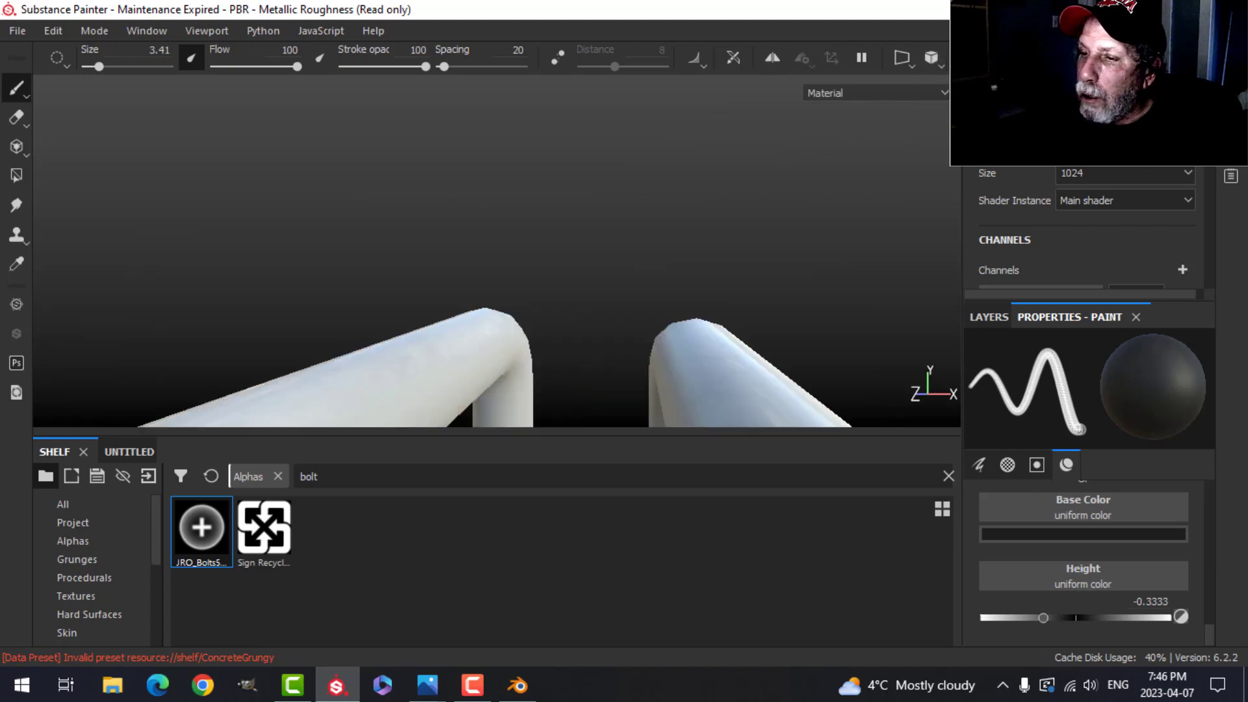
scroll(520, 382, down, 3)
mouse_move(528, 384)
alt+mouse_down()
mouse_move(494, 309)
mouse_move(735, 362)
mouse_move(563, 287)
mouse_move(682, 384)
alt+mouse_up()
scroll(719, 380, down, 4)
scroll(706, 378, down, 4)
alt+middle_drag(733, 340, 490, 301)
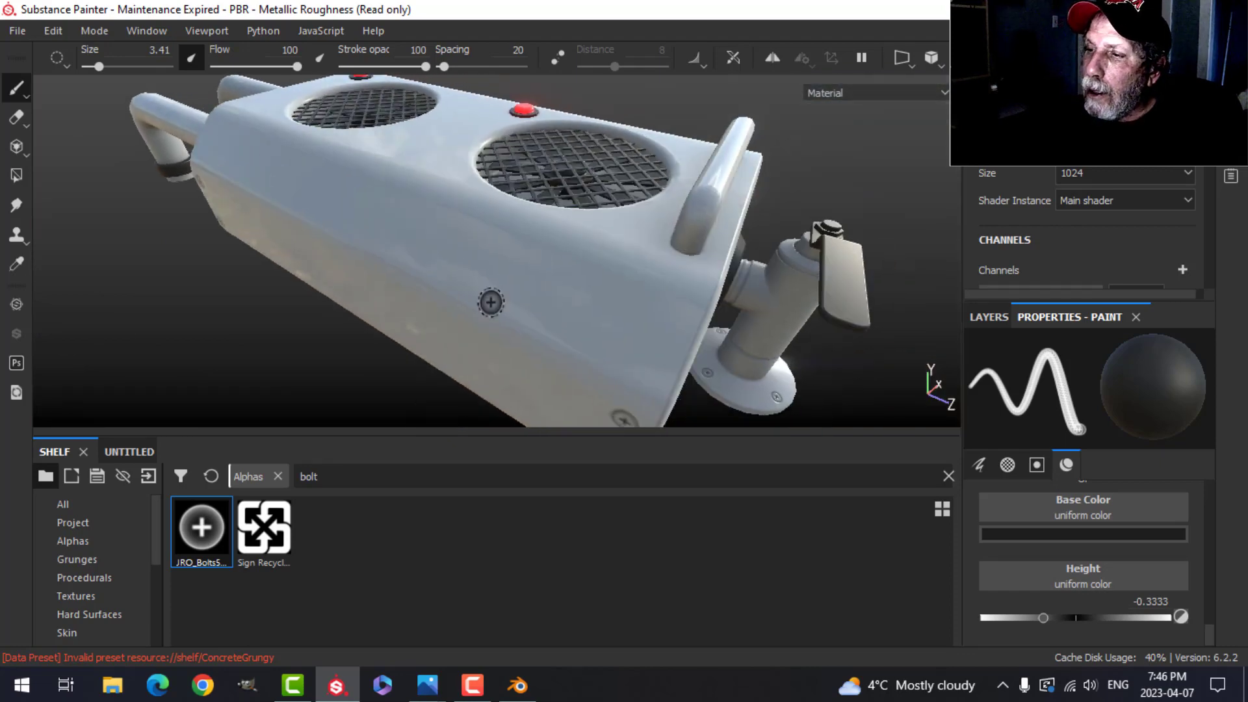
scroll(575, 335, down, 3)
alt+drag(604, 367, 536, 345)
scroll(511, 308, up, 5)
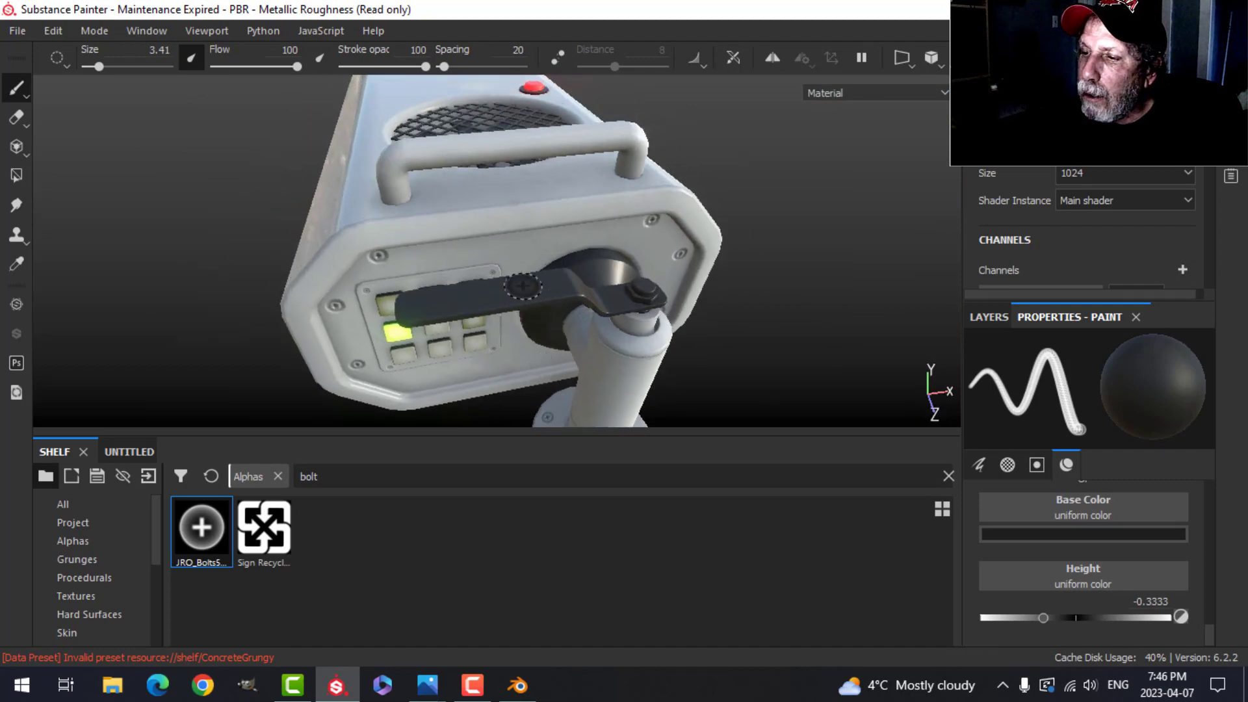
- Reduce the brush to size 1.13 and stamp a small bolt on the collar at the top of the front post
alt+drag(523, 286, 630, 348)
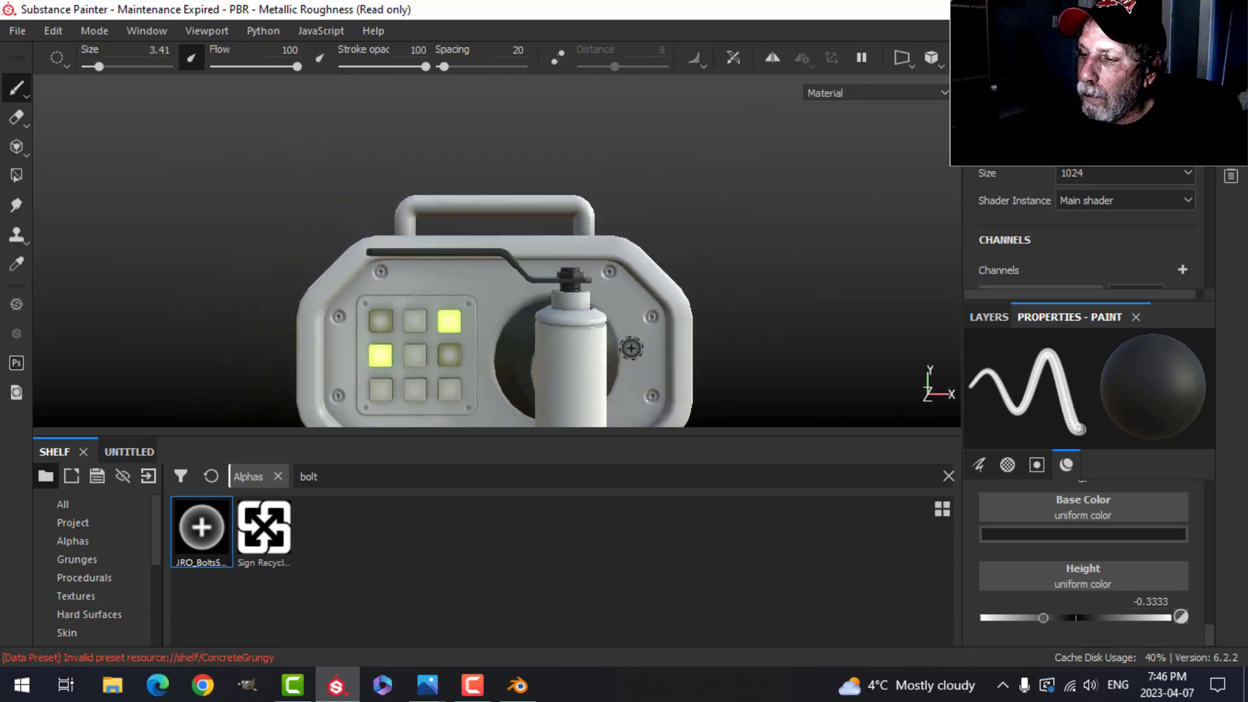
scroll(626, 338, up, 5)
ctrl+right_drag(491, 260, 457, 259)
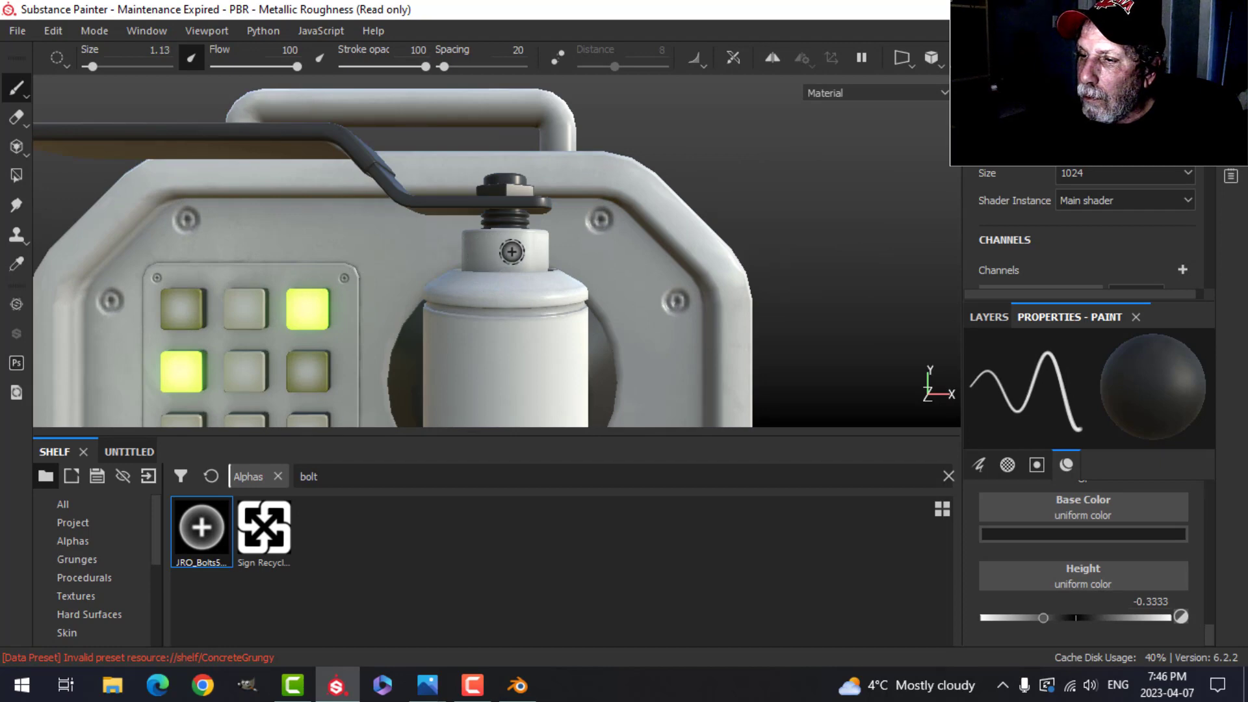
scroll(548, 250, down, 5)
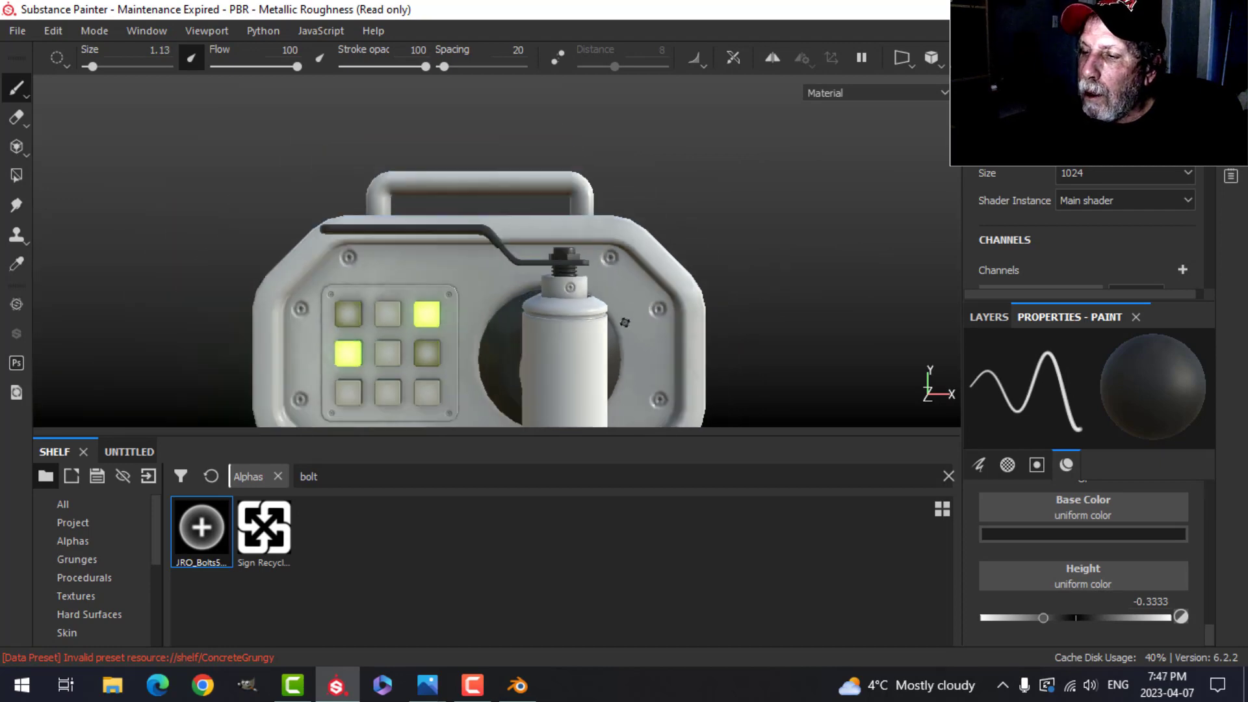
- Examine the post collar bolt and the body's side, top and front from several angles
mouse_move(611, 302)
alt+mouse_down()
mouse_move(614, 316)
mouse_move(624, 273)
mouse_move(687, 358)
mouse_move(638, 262)
mouse_move(705, 287)
mouse_move(793, 286)
mouse_move(721, 318)
mouse_move(645, 231)
alt+mouse_up()
scroll(708, 316, up, 4)
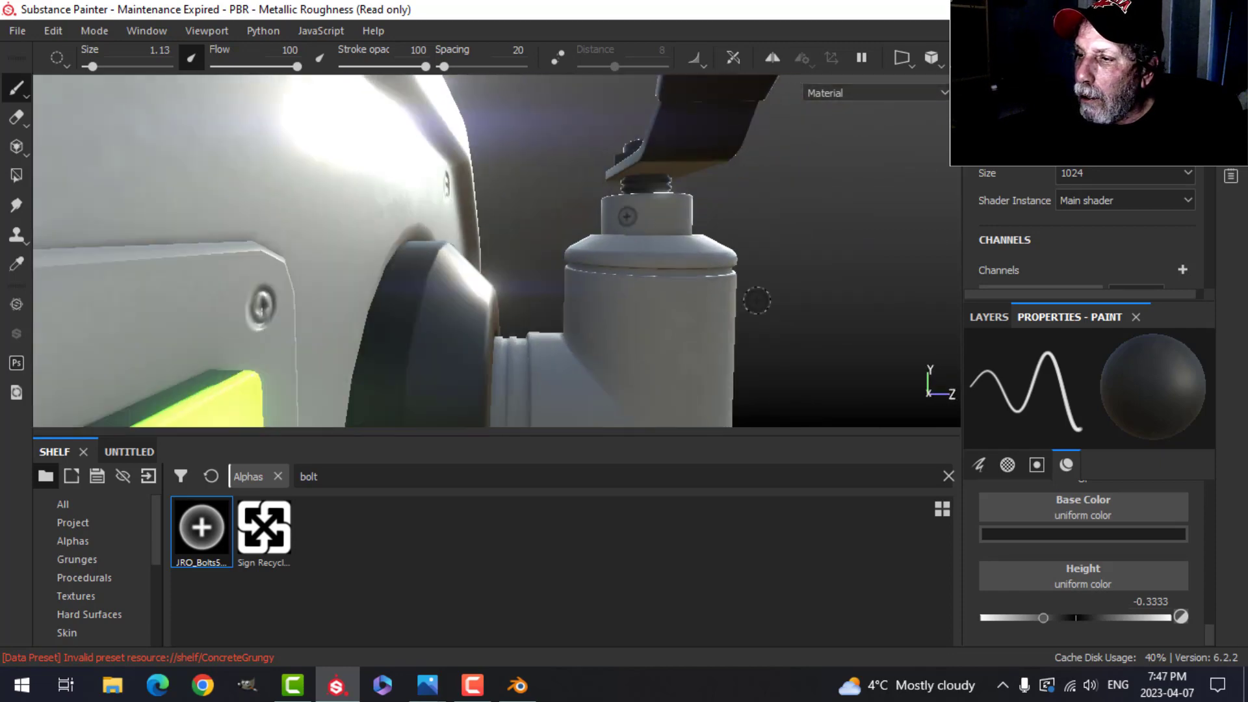
scroll(757, 302, down, 4)
alt+drag(755, 306, 694, 359)
scroll(682, 351, down, 2)
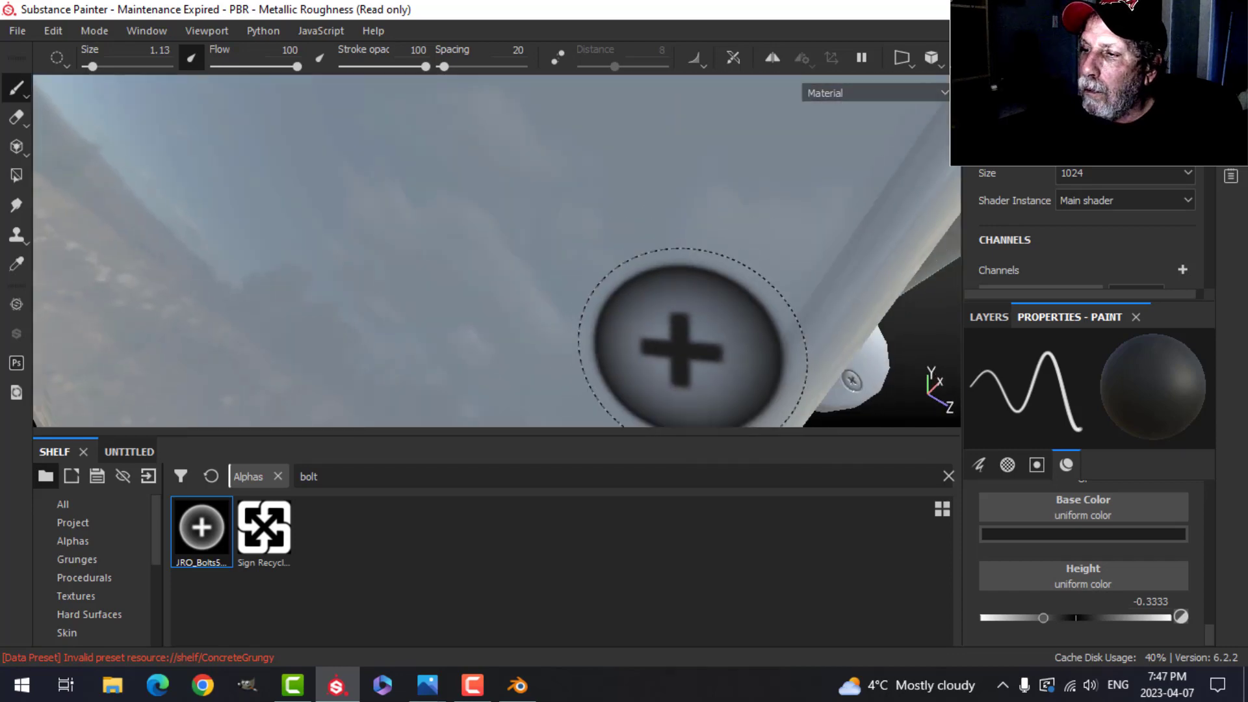
scroll(692, 338, down, 5)
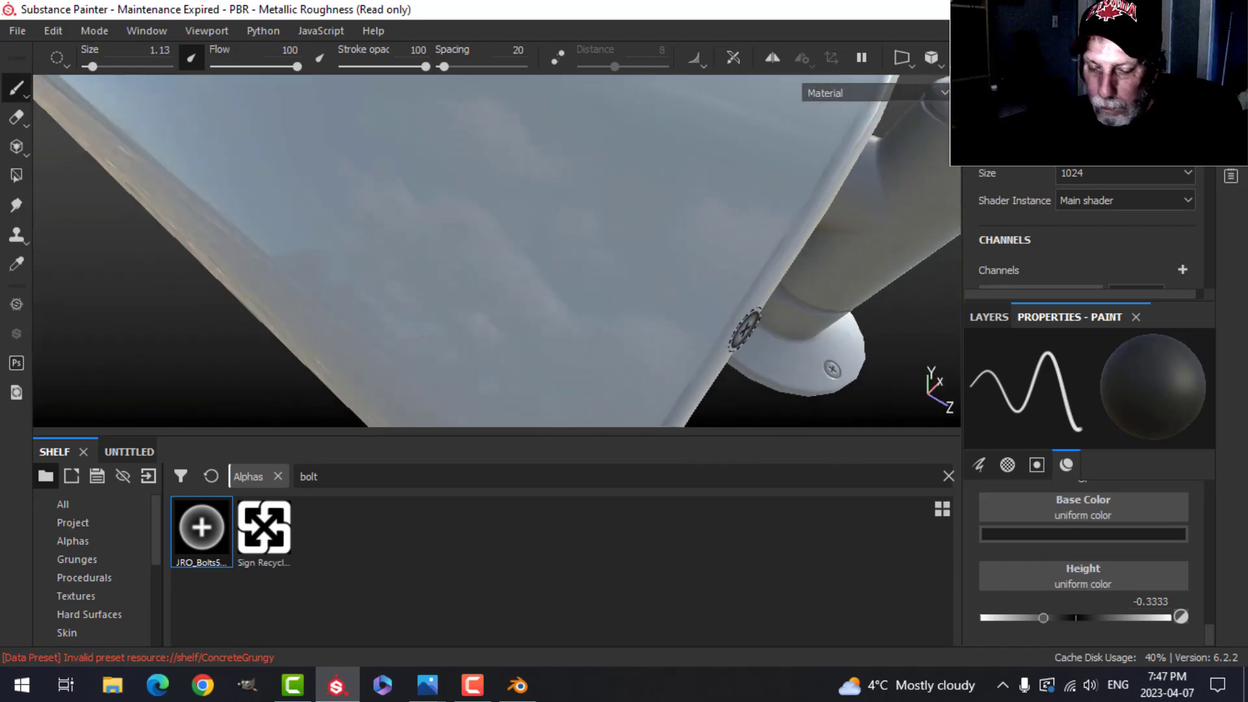
scroll(745, 331, down, 10)
alt+drag(745, 330, 490, 294)
scroll(638, 324, up, 3)
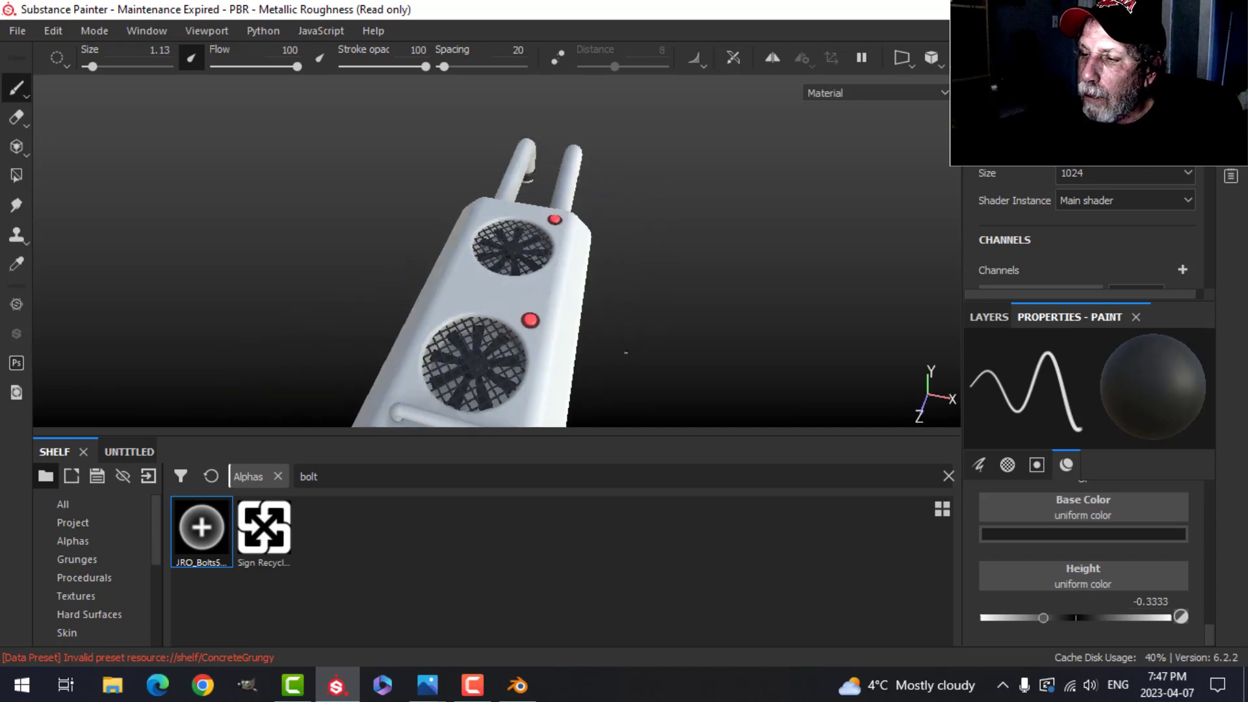
alt+drag(625, 352, 704, 311)
- Rename the bolt paint layer, Layer 1, as Alphas
click(1005, 320)
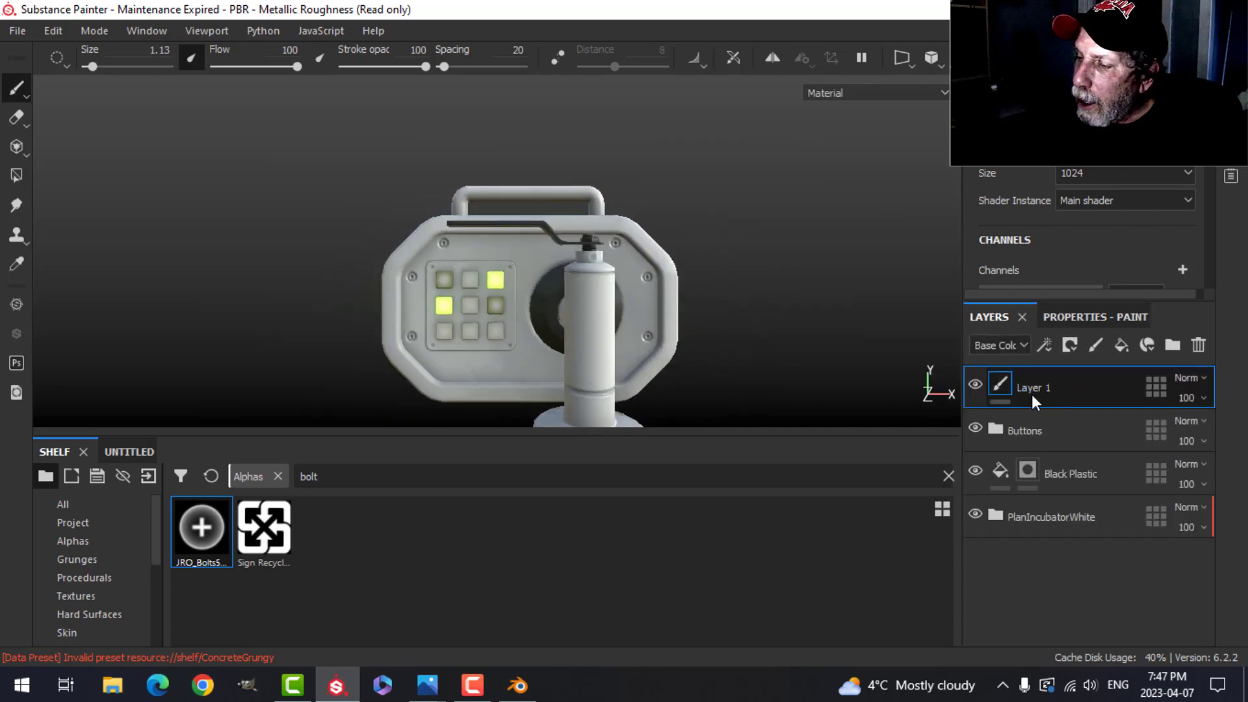
double_click(1031, 390)
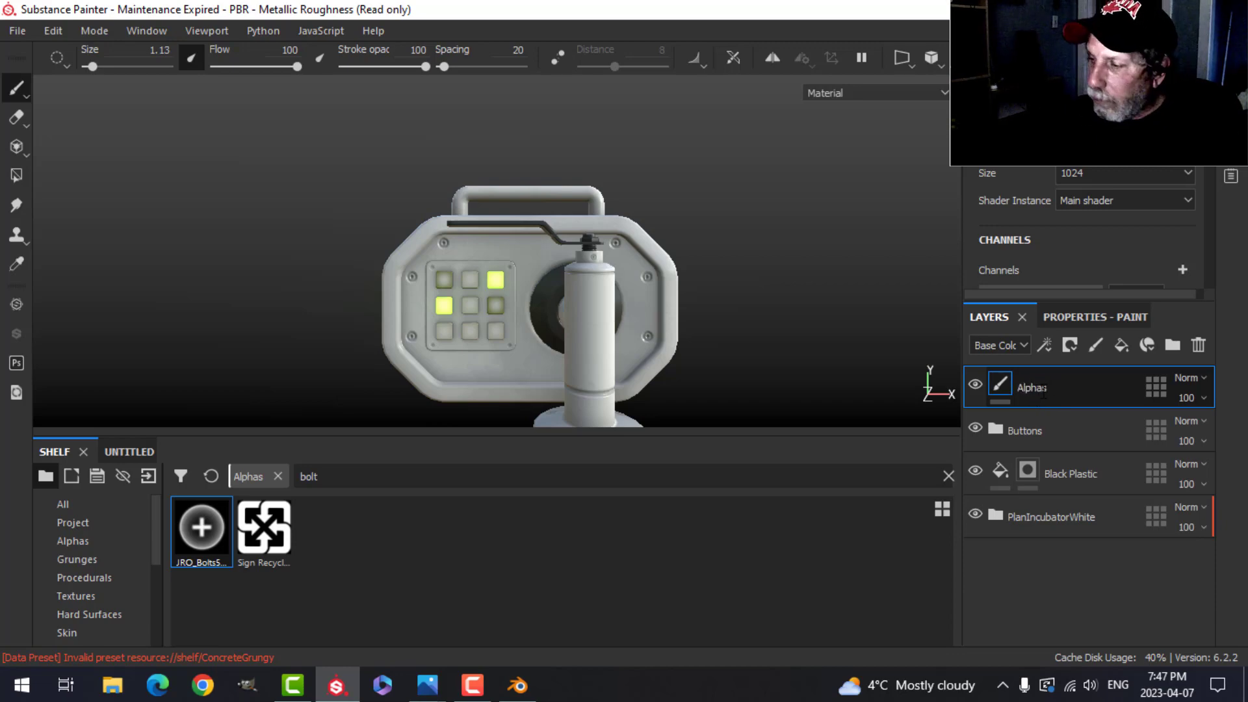
key(Return)
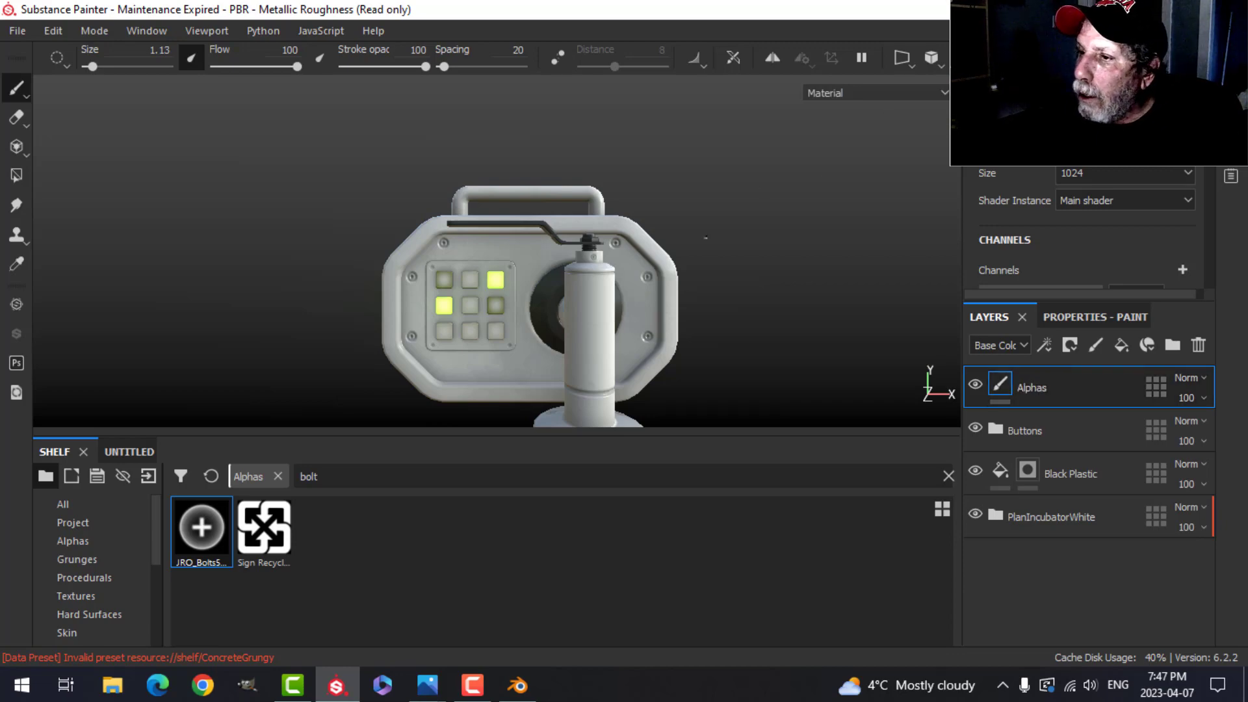
- Set the paint brush's height to -0.1401 for shallower stamping on the body's top face
alt+drag(689, 241, 684, 305)
alt+middle_drag(682, 314, 688, 244)
scroll(699, 254, up, 4)
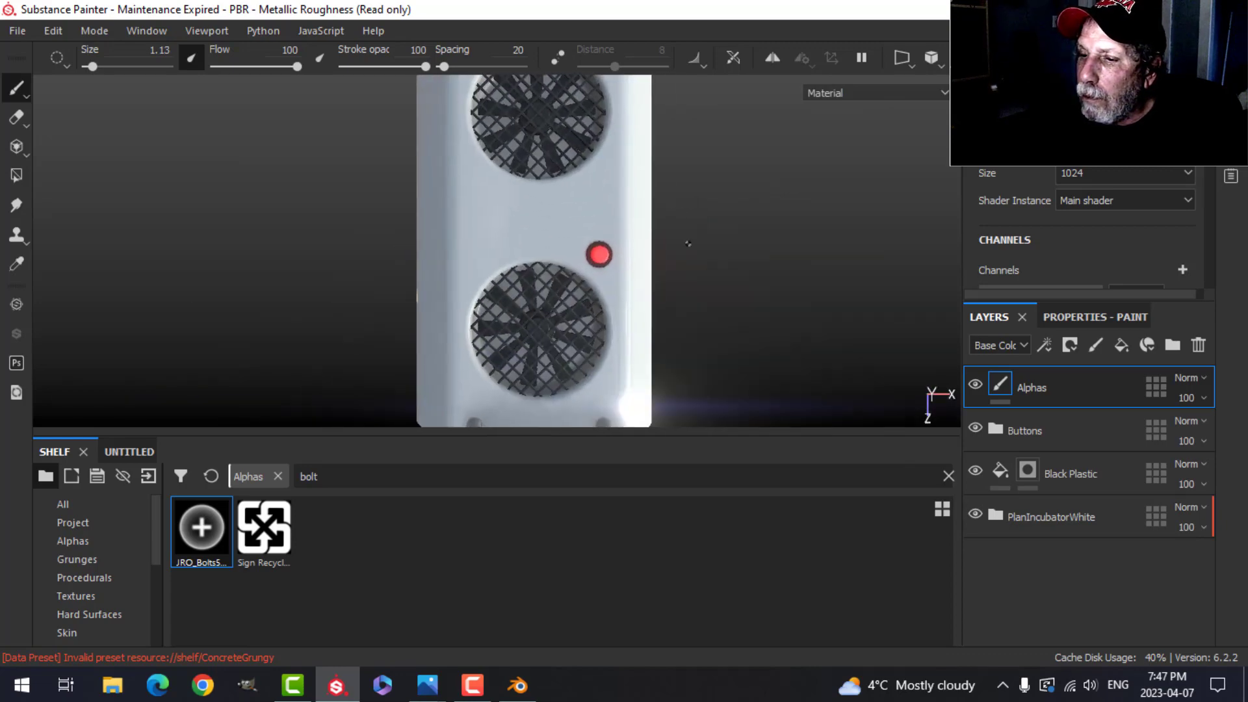
click(1087, 318)
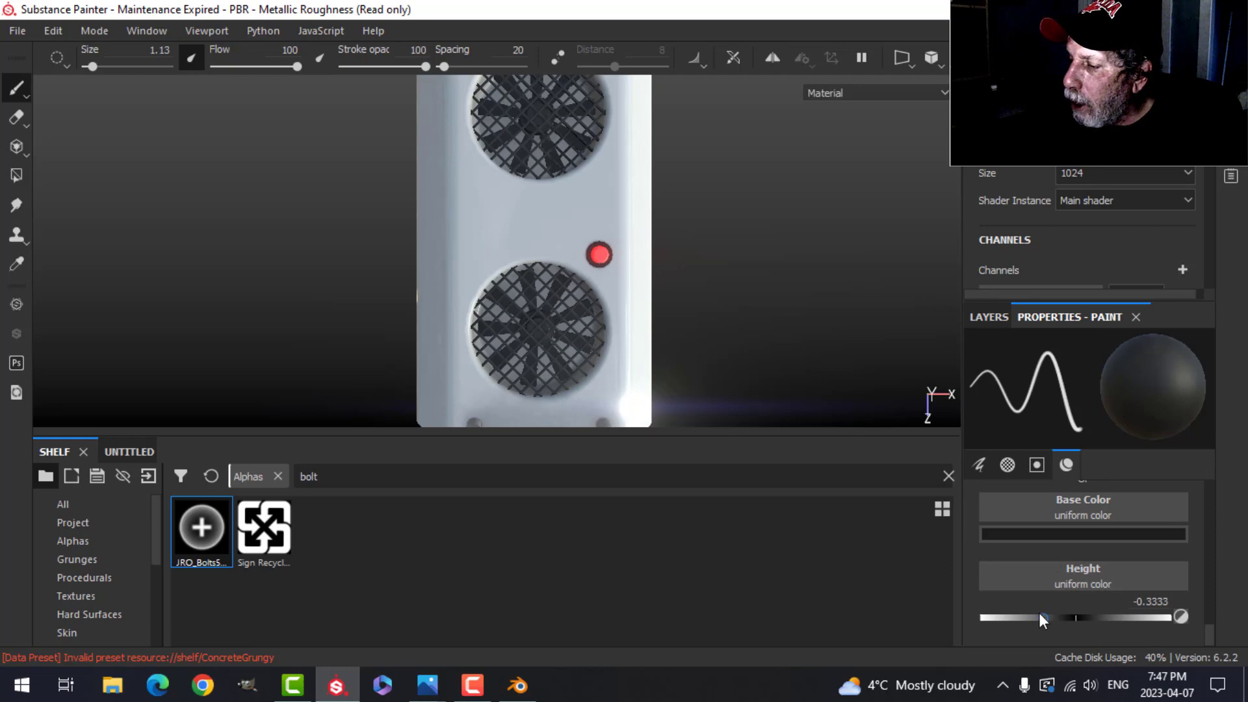
drag(1039, 614, 1060, 619)
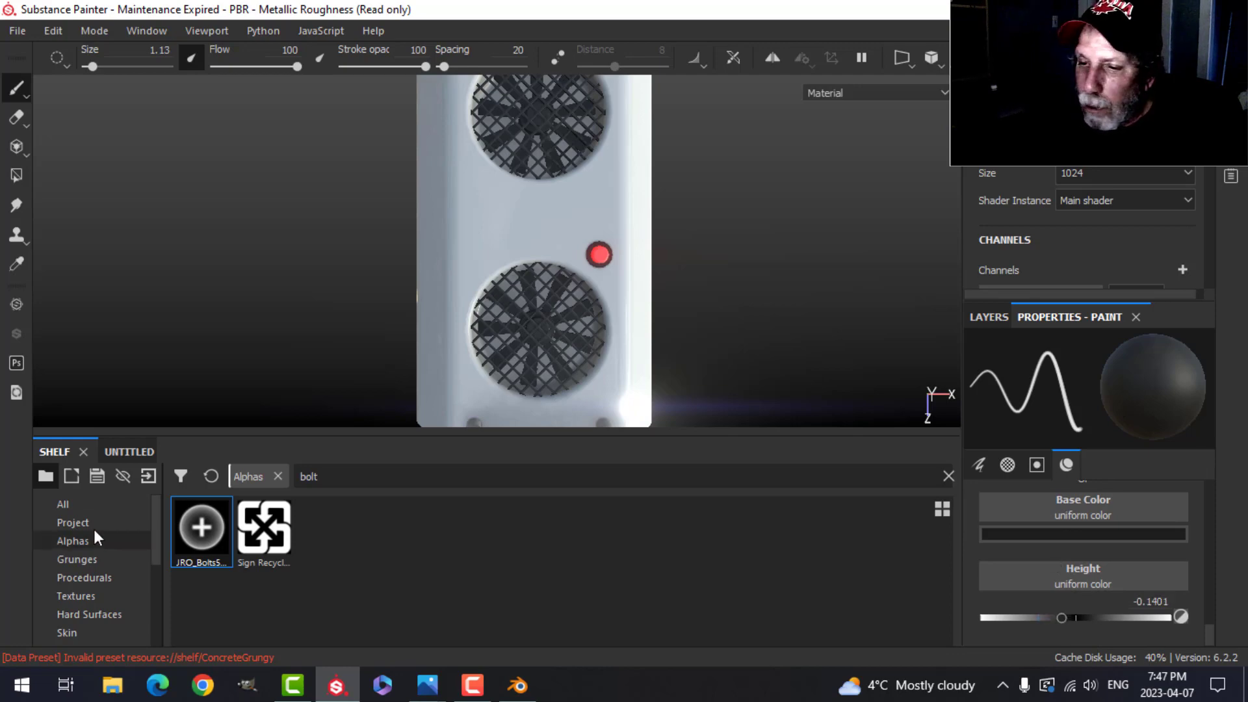
- Find the two-row Circle Dots alpha with the search term dots and stamp it between the two fan grilles at brush size 16.8
text(dots)
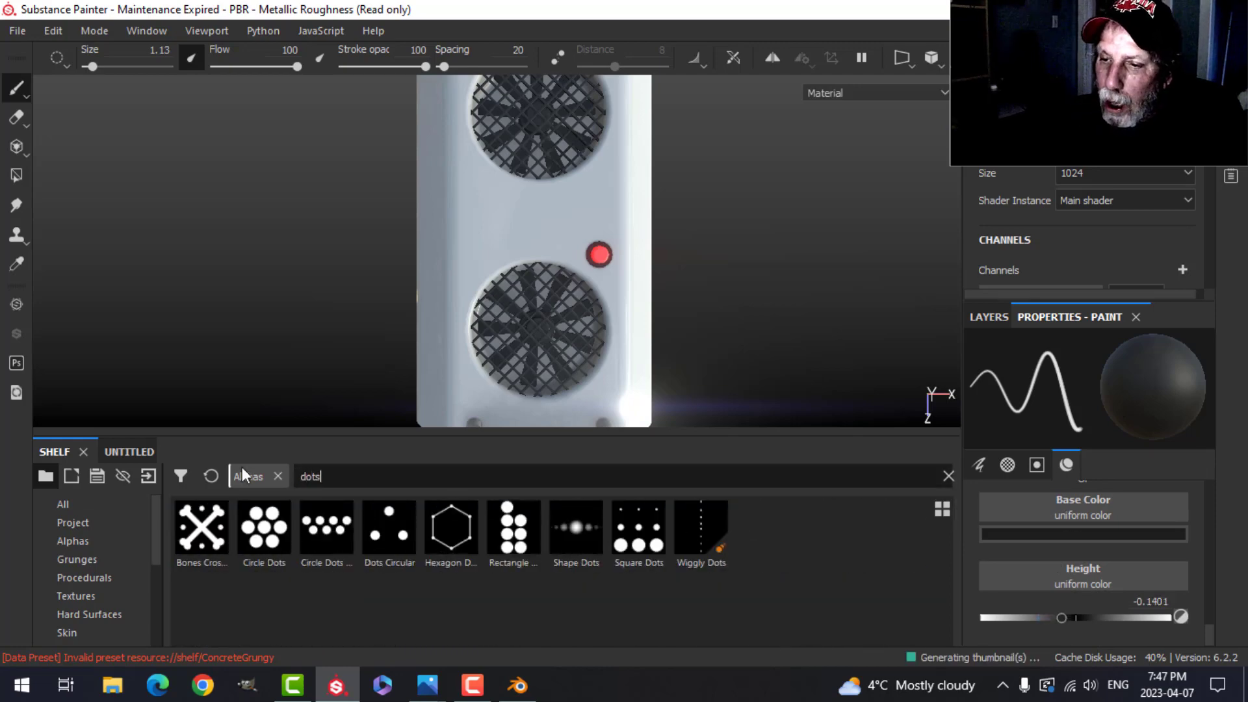
click(327, 530)
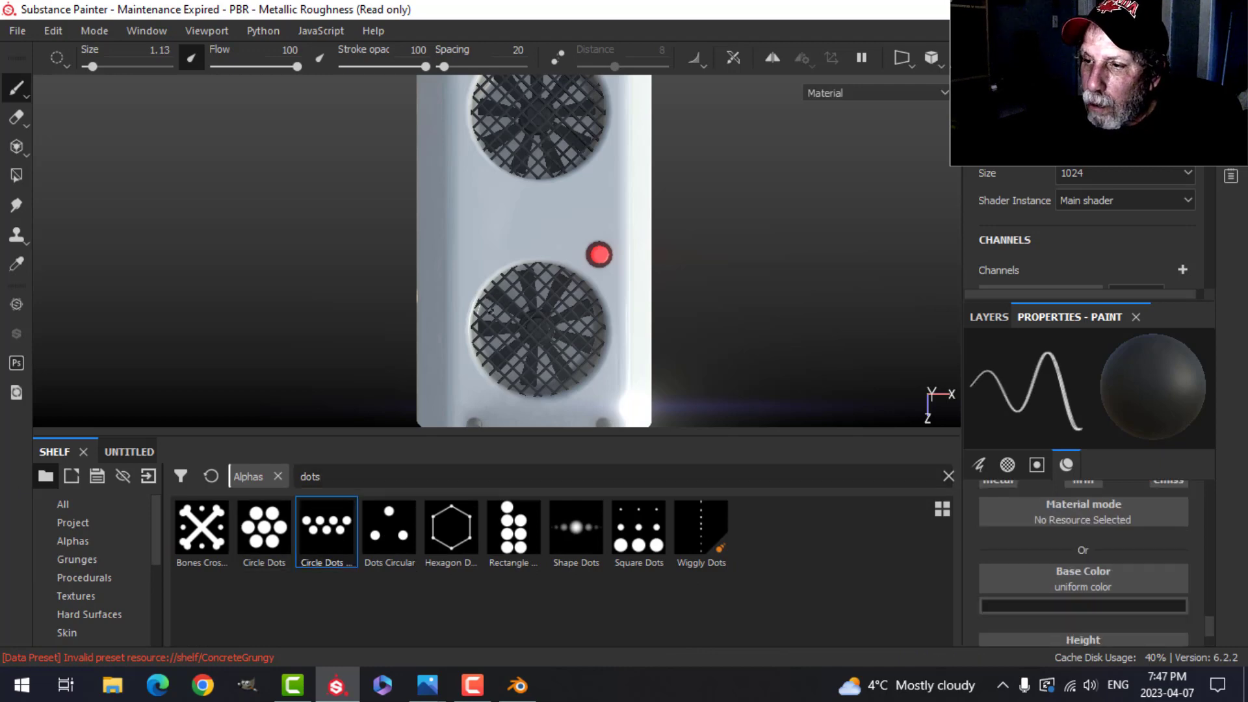
mouse_move(538, 223)
ctrl+right_down()
mouse_move(571, 224)
mouse_move(532, 224)
ctrl+right_up()
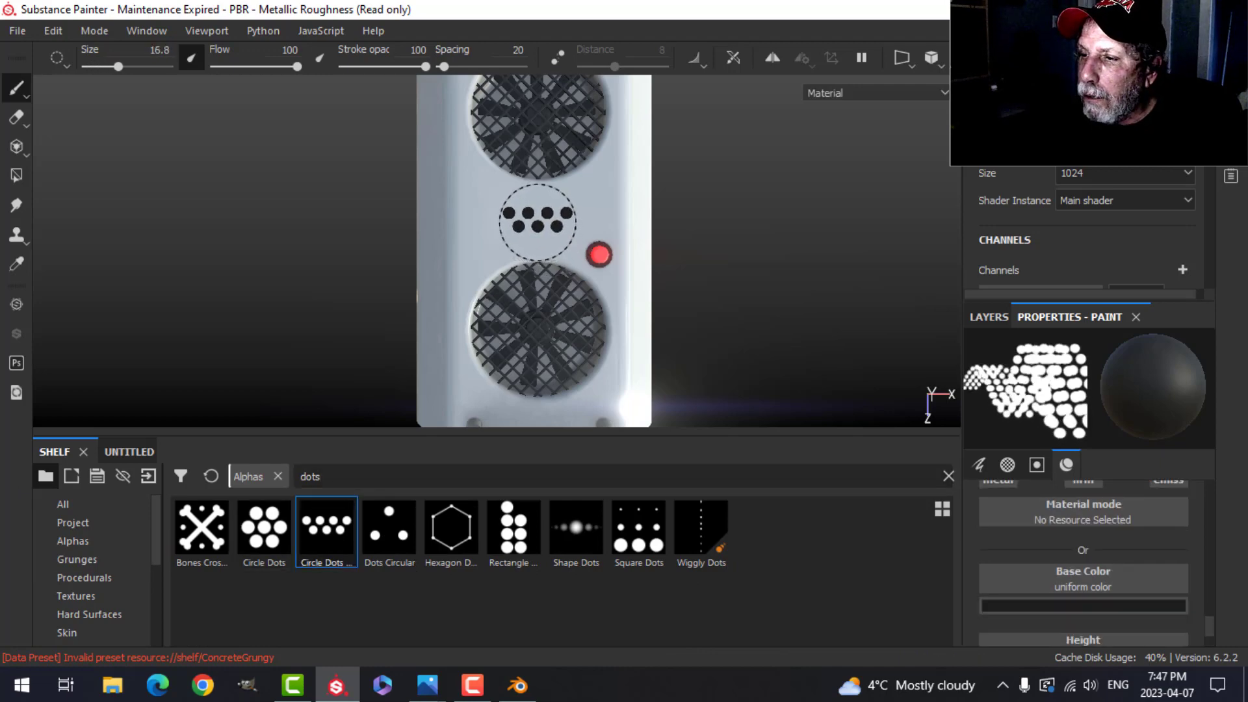
click(539, 223)
scroll(621, 281, down, 3)
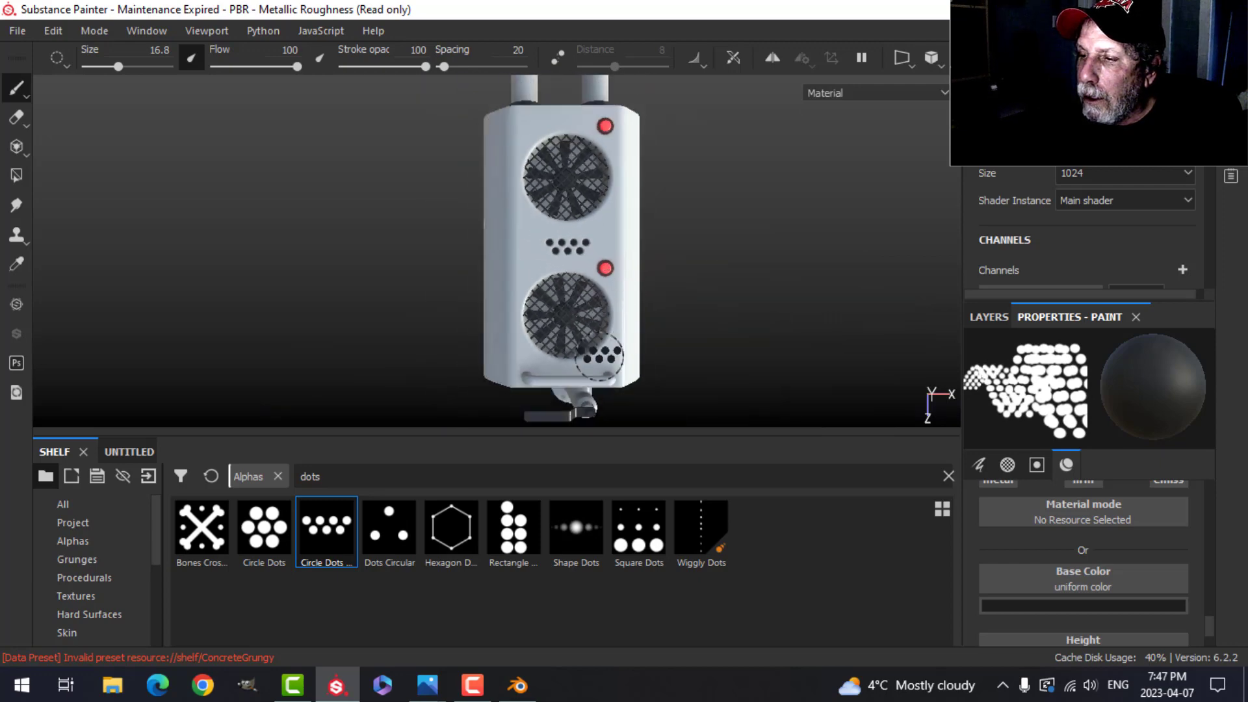
mouse_move(596, 356)
alt+mouse_down()
mouse_move(713, 236)
mouse_move(503, 246)
mouse_move(599, 338)
mouse_move(624, 249)
mouse_move(657, 312)
mouse_move(373, 315)
alt+mouse_up()
mouse_move(592, 313)
alt+mouse_down()
mouse_move(506, 286)
mouse_move(637, 316)
mouse_move(617, 288)
mouse_move(580, 315)
alt+mouse_up()
scroll(637, 318, up, 2)
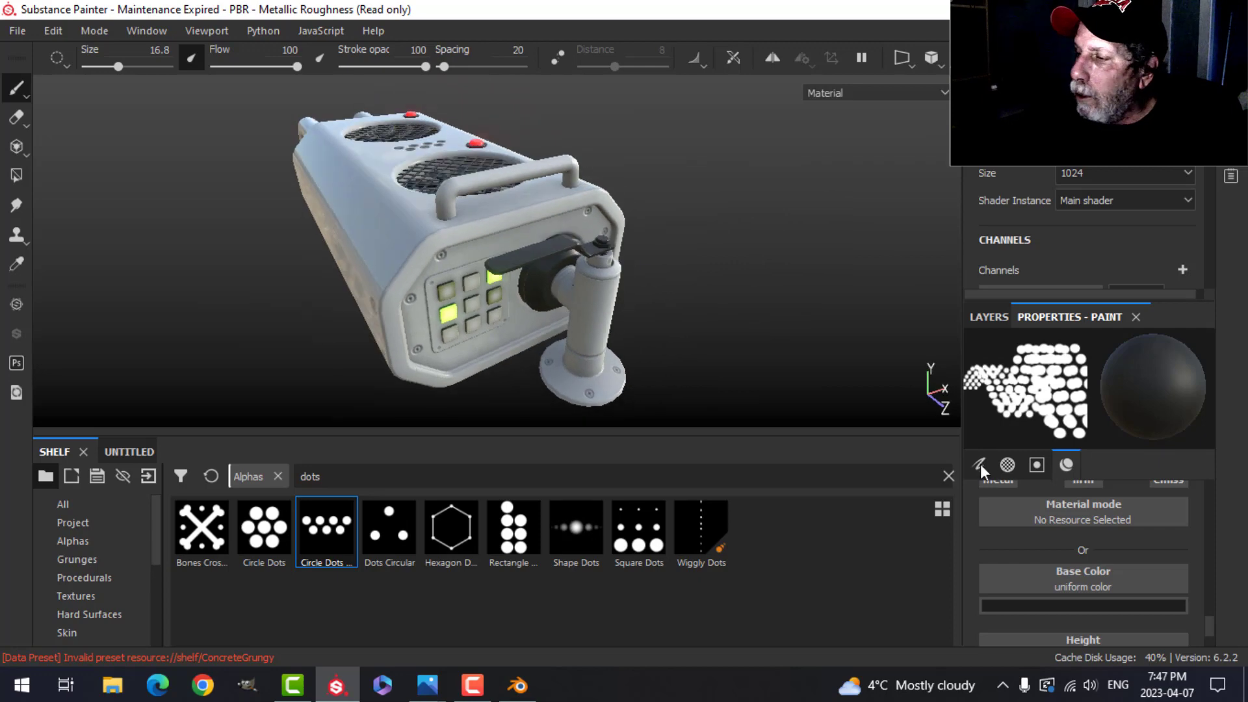
- Add a fill layer above Alphas and limit it to the color and roughness channels
click(989, 317)
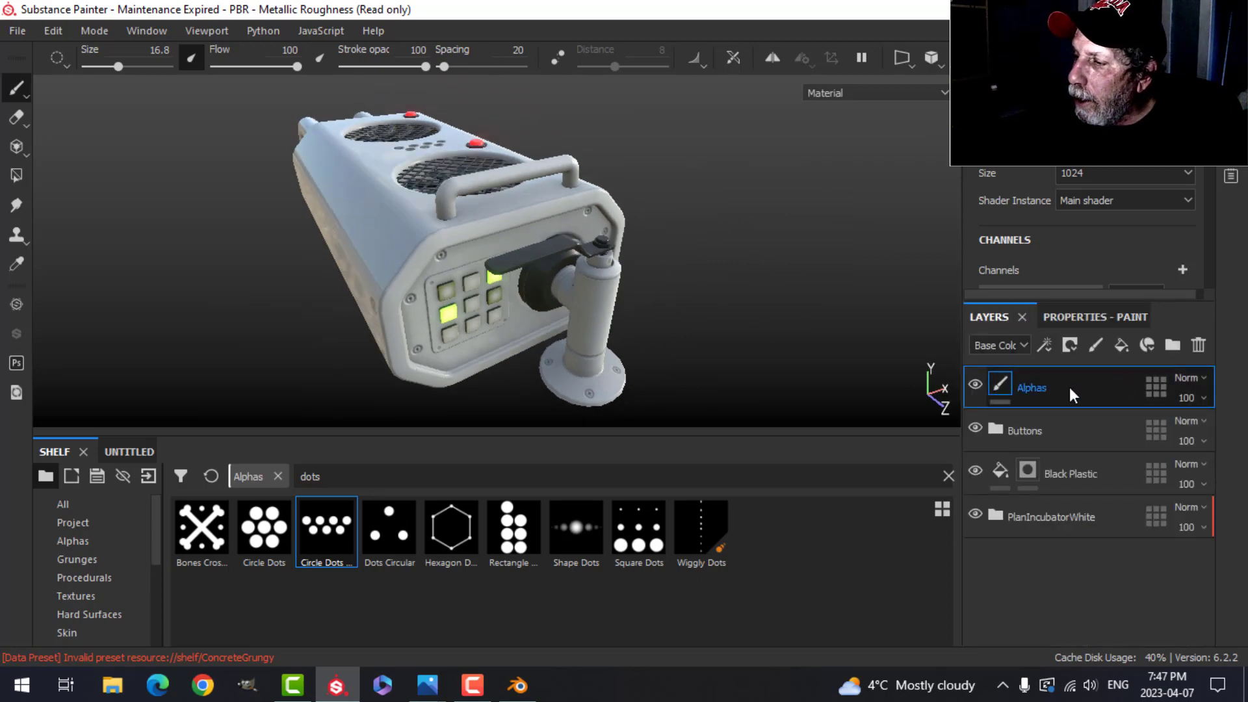
click(1123, 347)
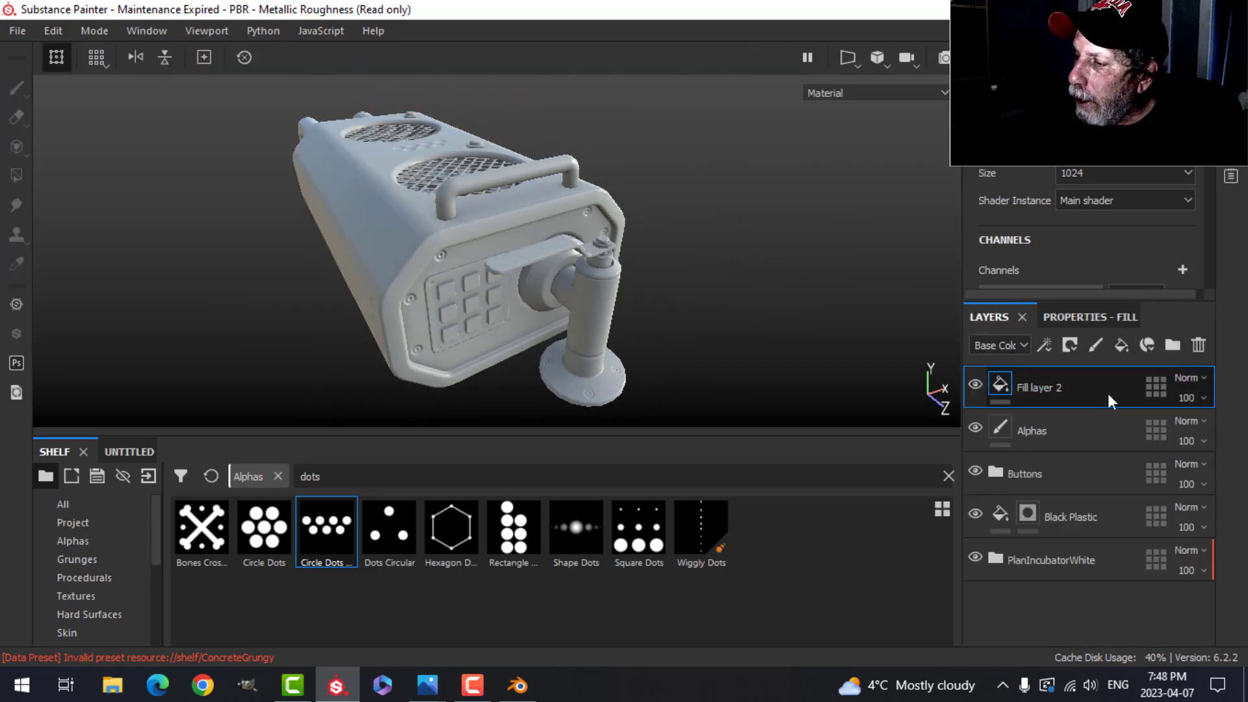
click(1115, 317)
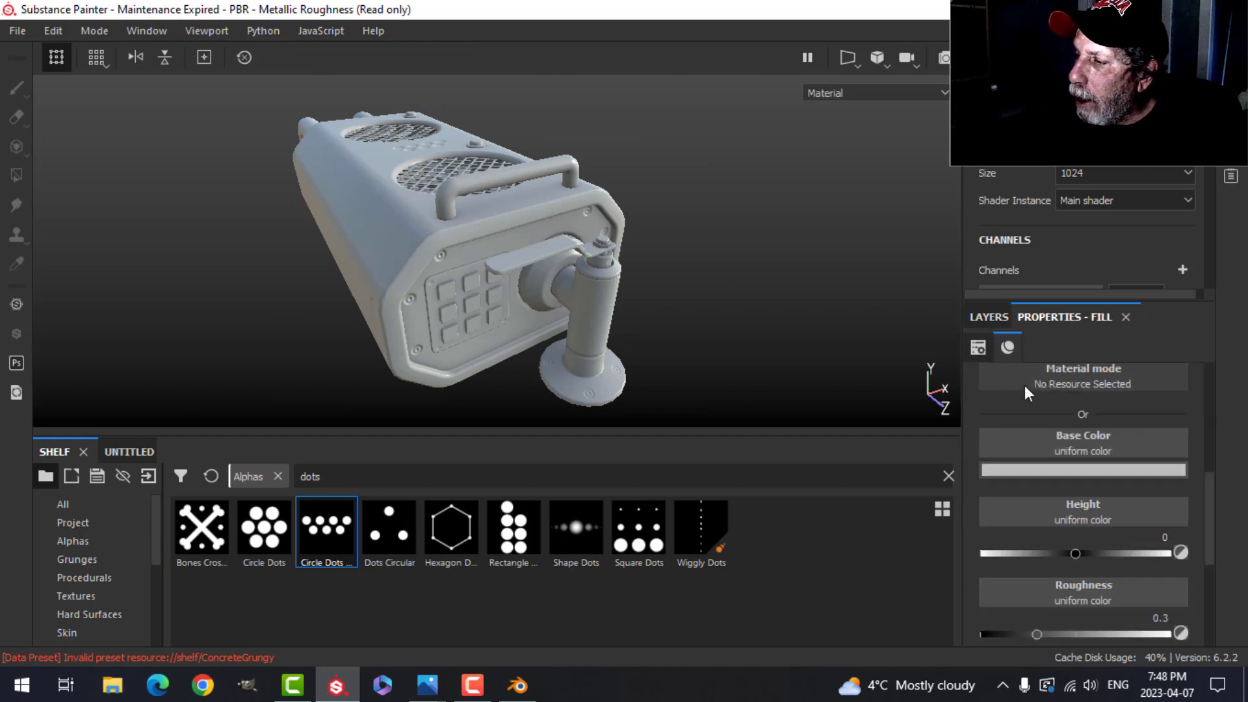
scroll(1037, 435, up, 3)
alt+click(1009, 483)
click(1169, 485)
scroll(1109, 500, down, 2)
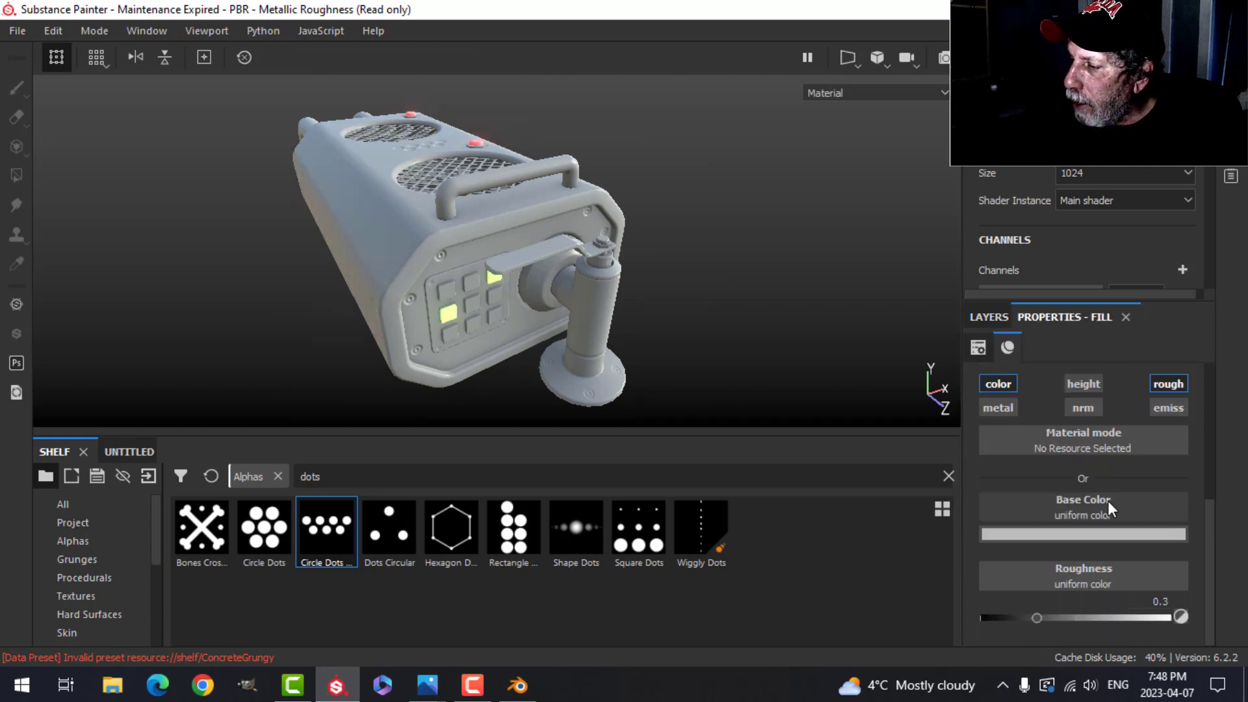
- Set the fill layer's roughness to 1 and its base color to dark brown, RGB 0.016, 0.009, 0.005
drag(1039, 618, 1176, 618)
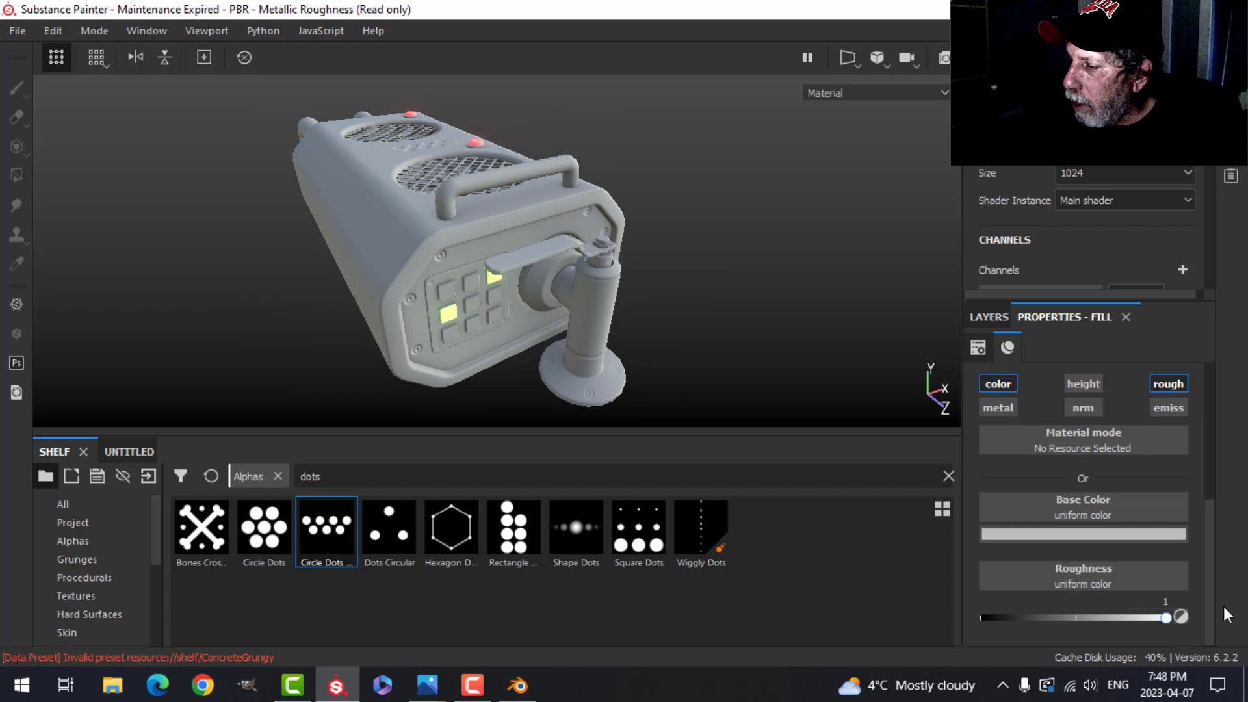
click(1113, 534)
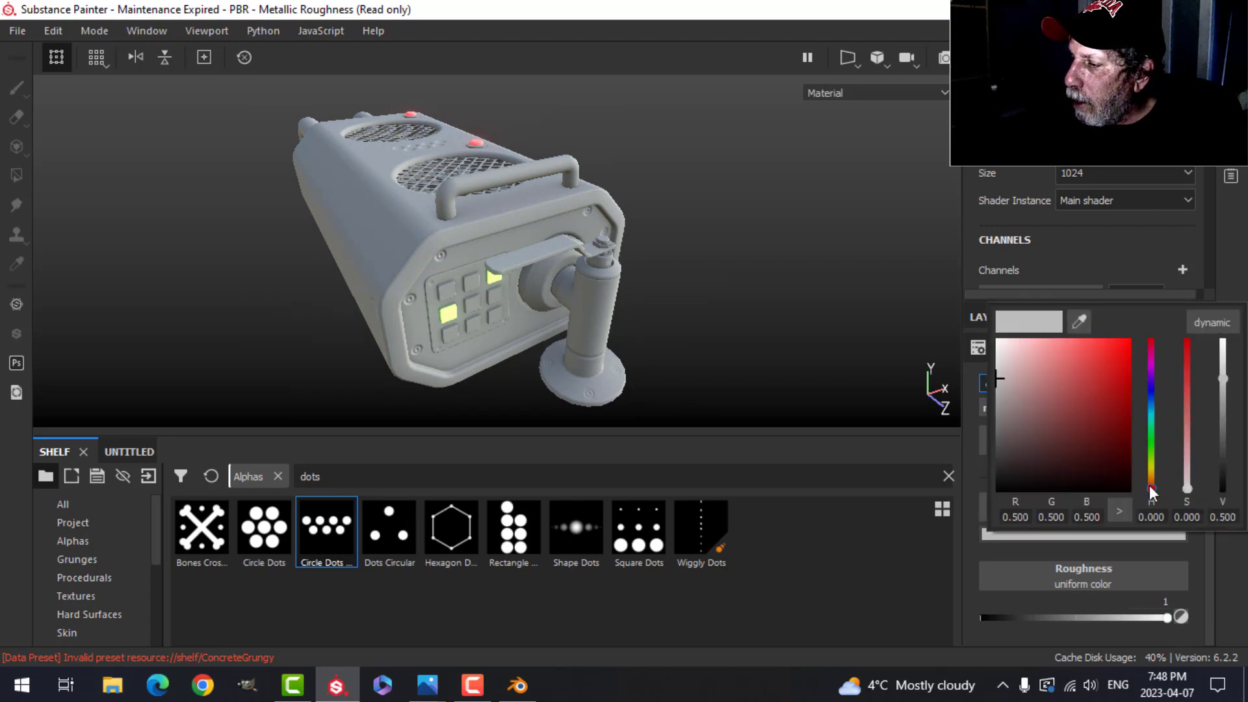
drag(1151, 492, 1151, 489)
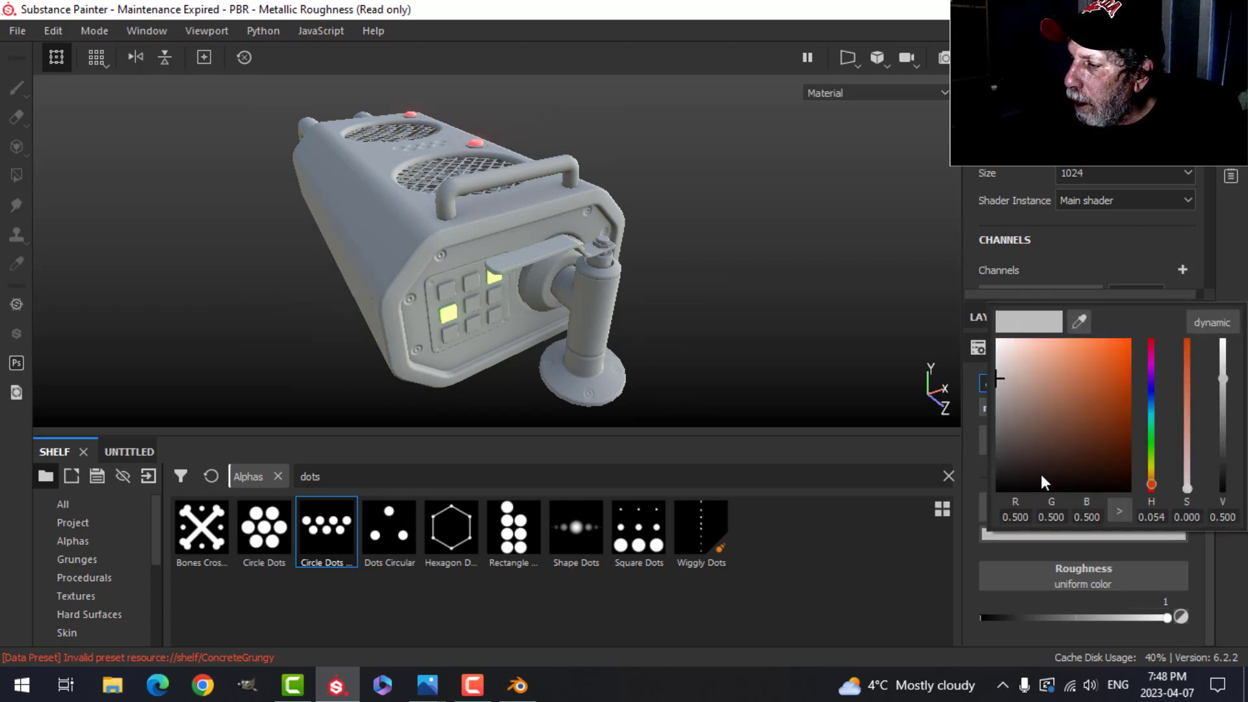
drag(1041, 475, 1047, 470)
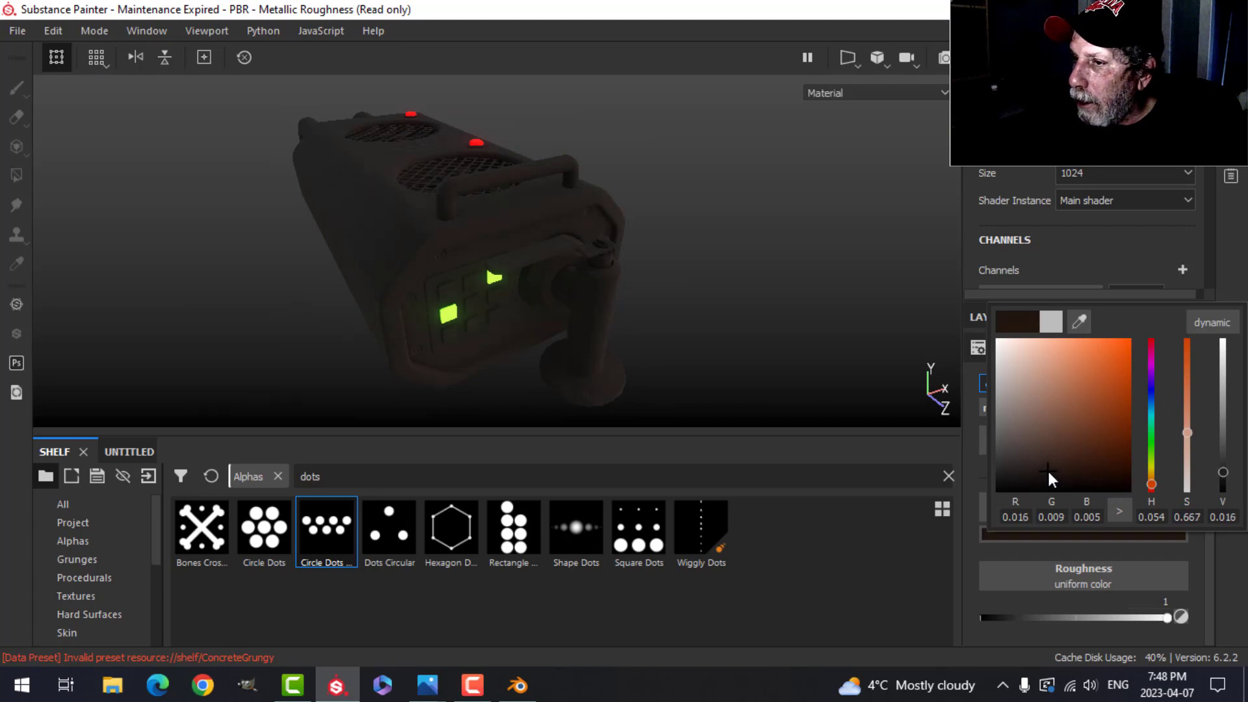
- Give the new fill layer a black mask and apply a Dirt generator to that mask
click(989, 317)
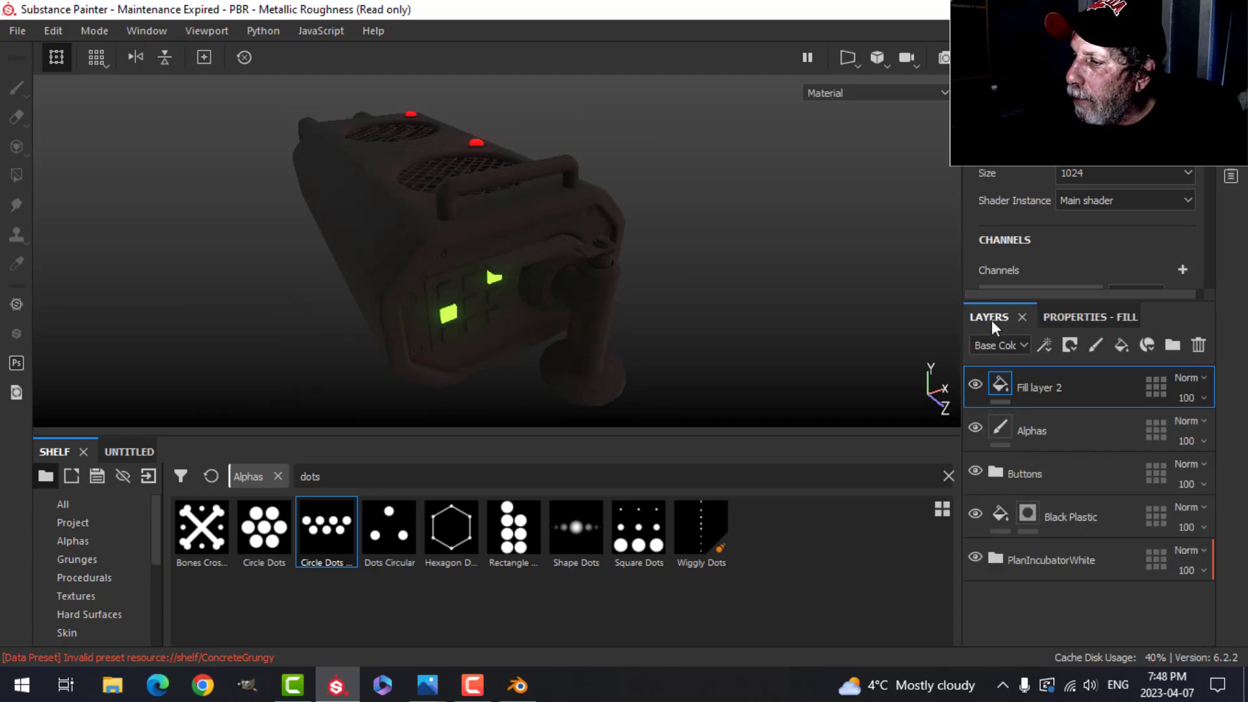
click(1070, 344)
click(1082, 386)
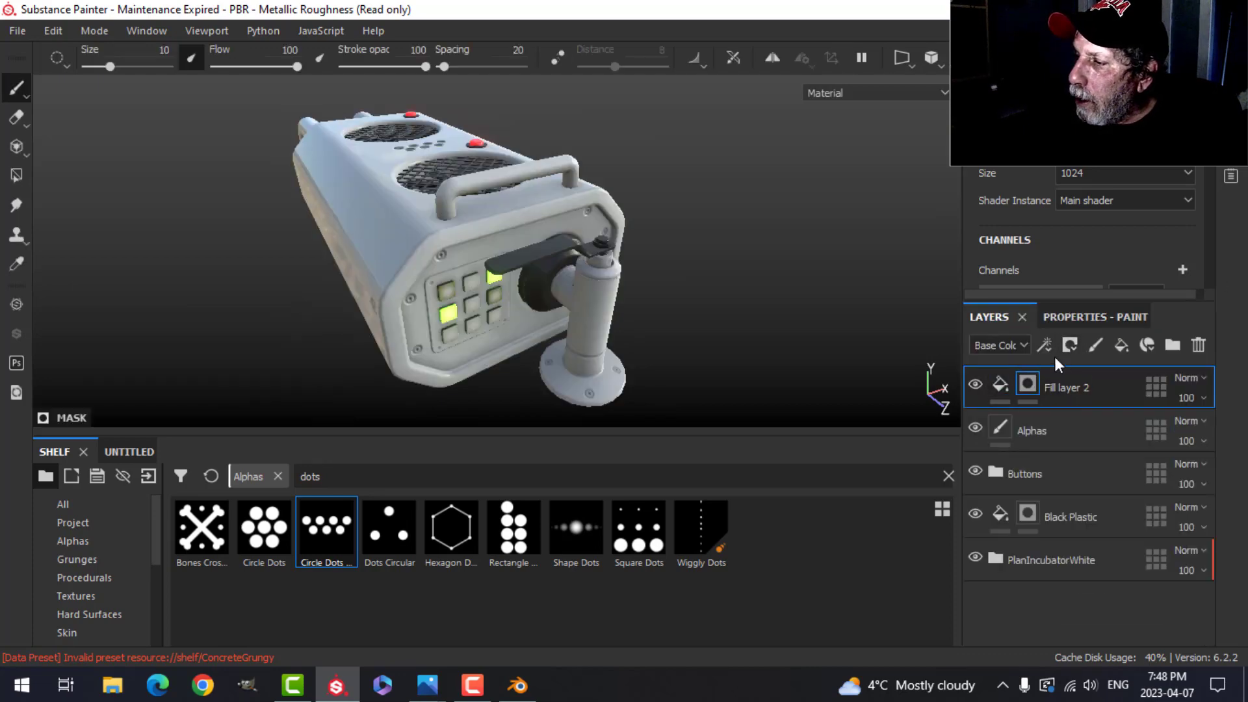
click(1043, 343)
click(1067, 365)
click(1072, 318)
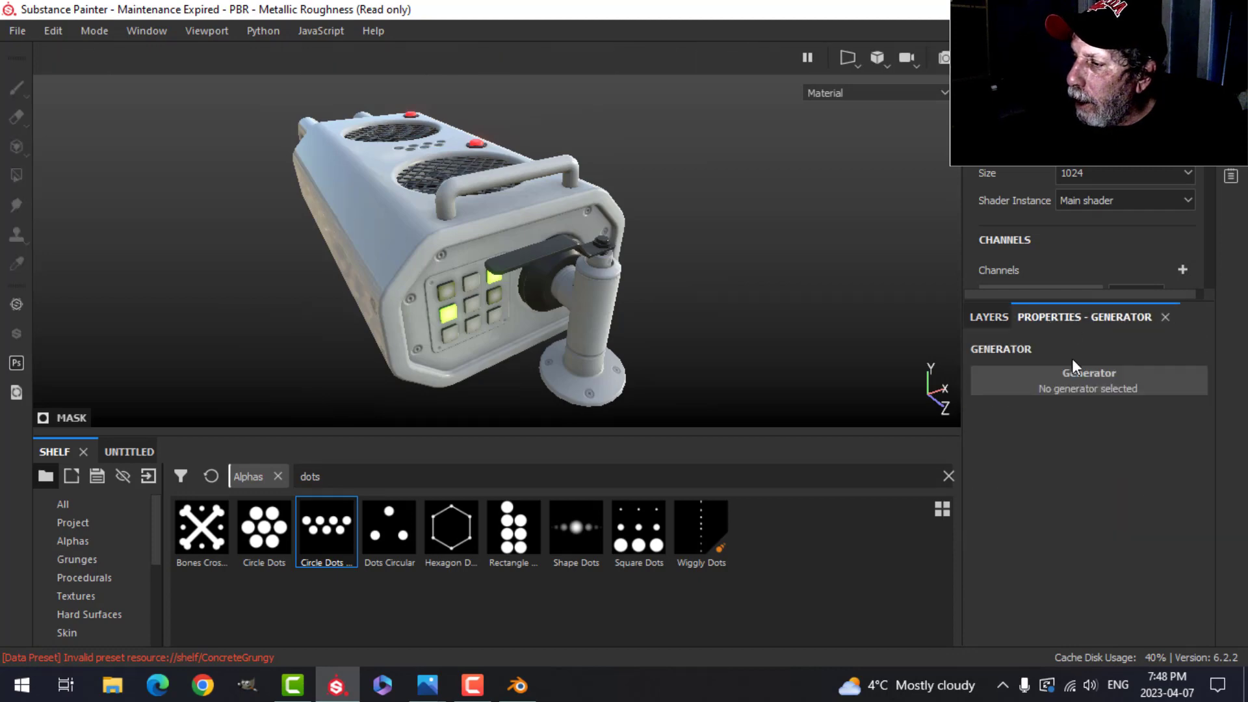
click(1071, 379)
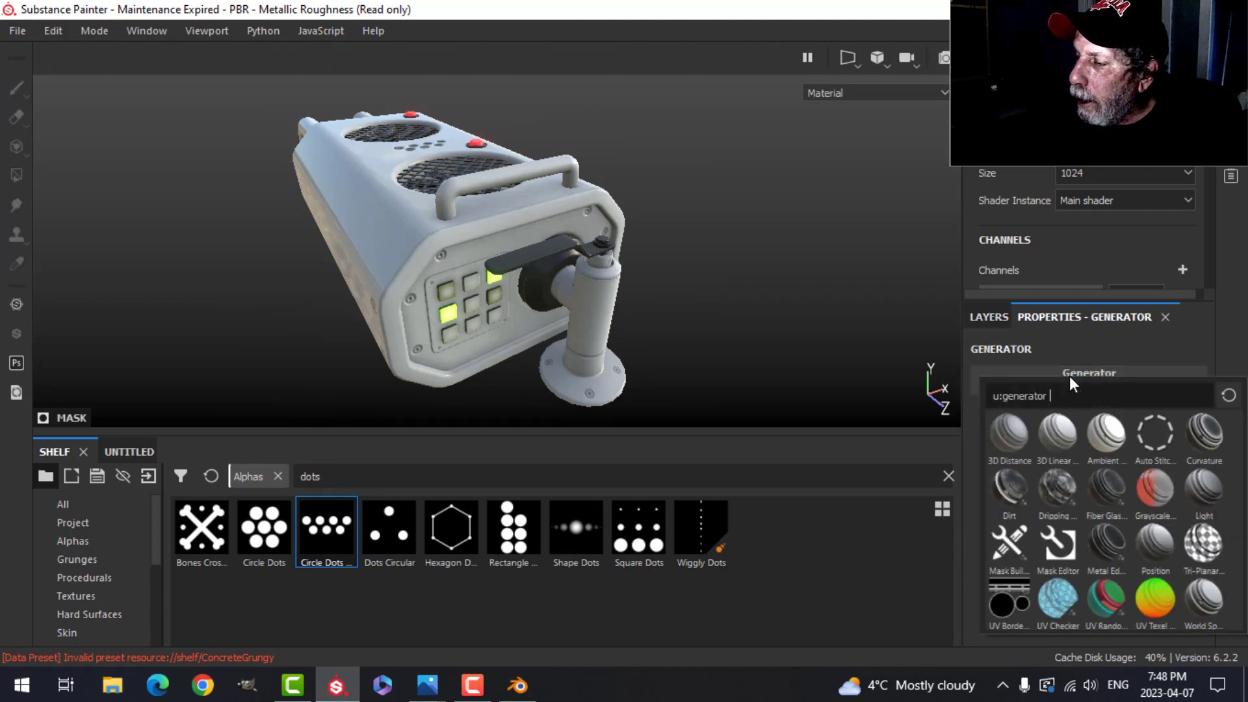
click(1000, 489)
- Set the generator's Dirt Level to 0.45
alt+drag(542, 228, 683, 185)
scroll(575, 343, up, 3)
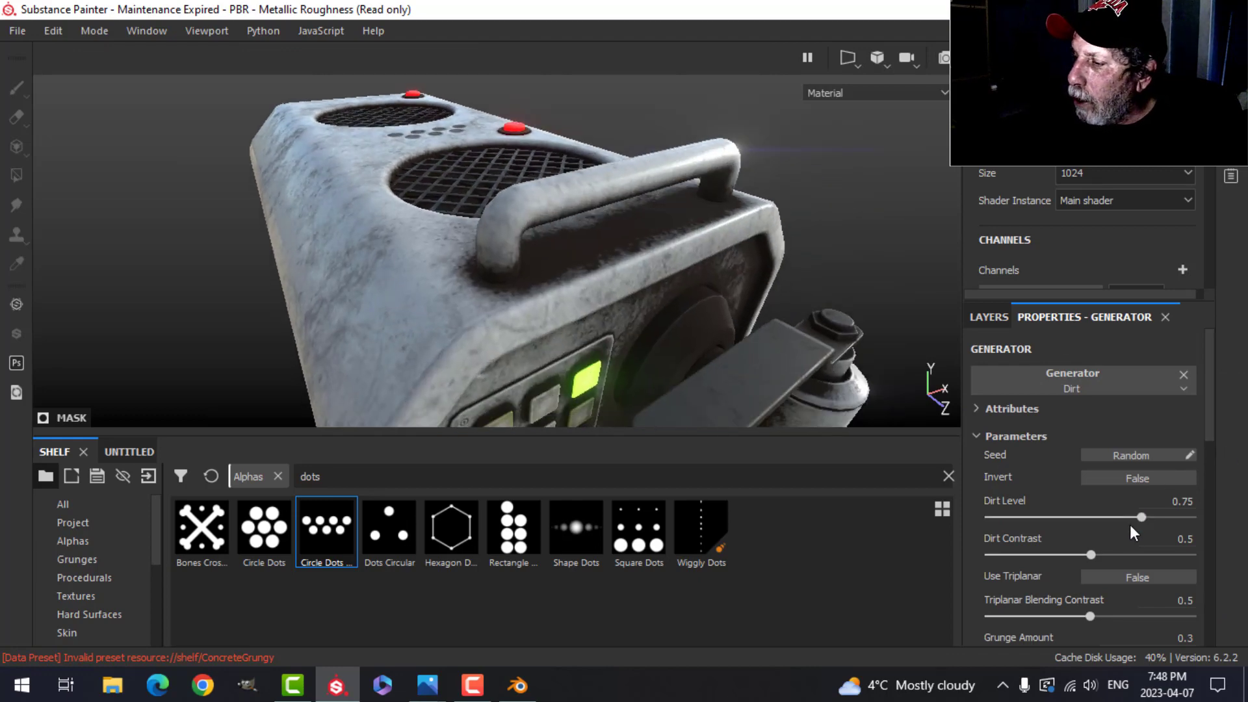
drag(1140, 518, 1078, 516)
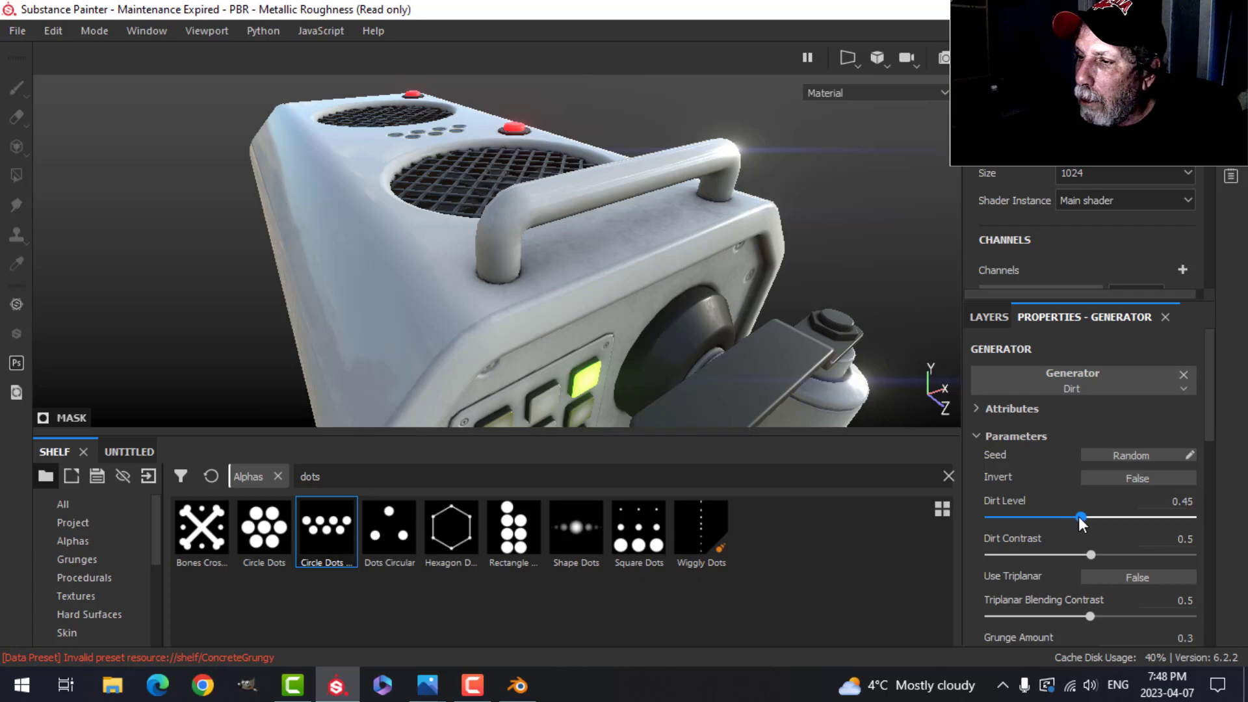
- Examine the dirt around the keypad, handle, post and body from several angles
alt+drag(664, 343, 636, 274)
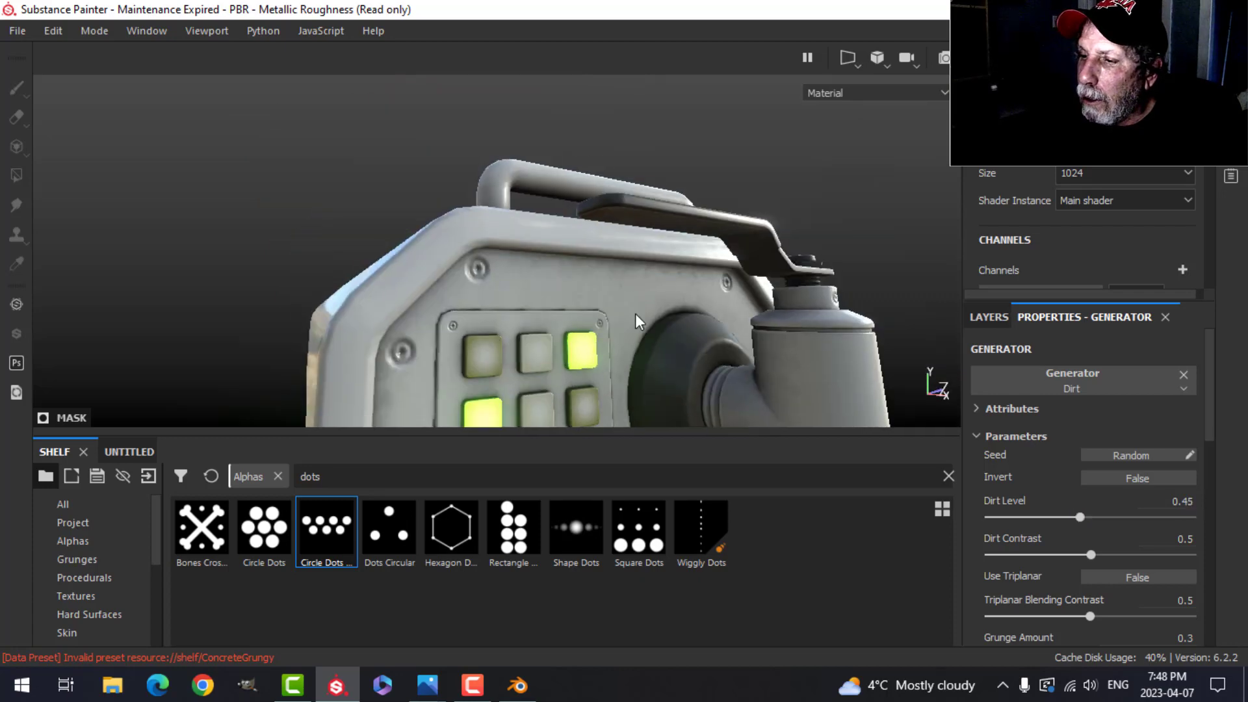
scroll(637, 321, down, 3)
alt+middle_drag(633, 302, 629, 292)
alt+drag(629, 292, 497, 325)
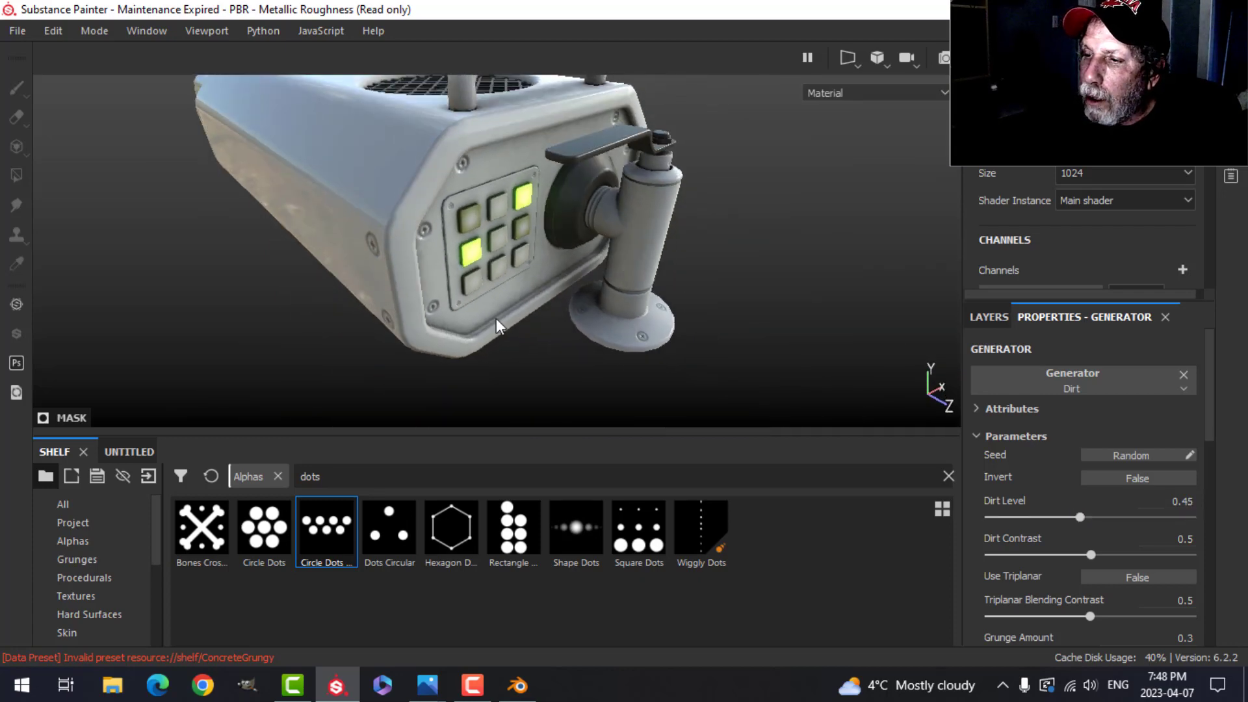
scroll(548, 319, down, 4)
alt+middle_drag(535, 229, 565, 291)
scroll(630, 342, up, 5)
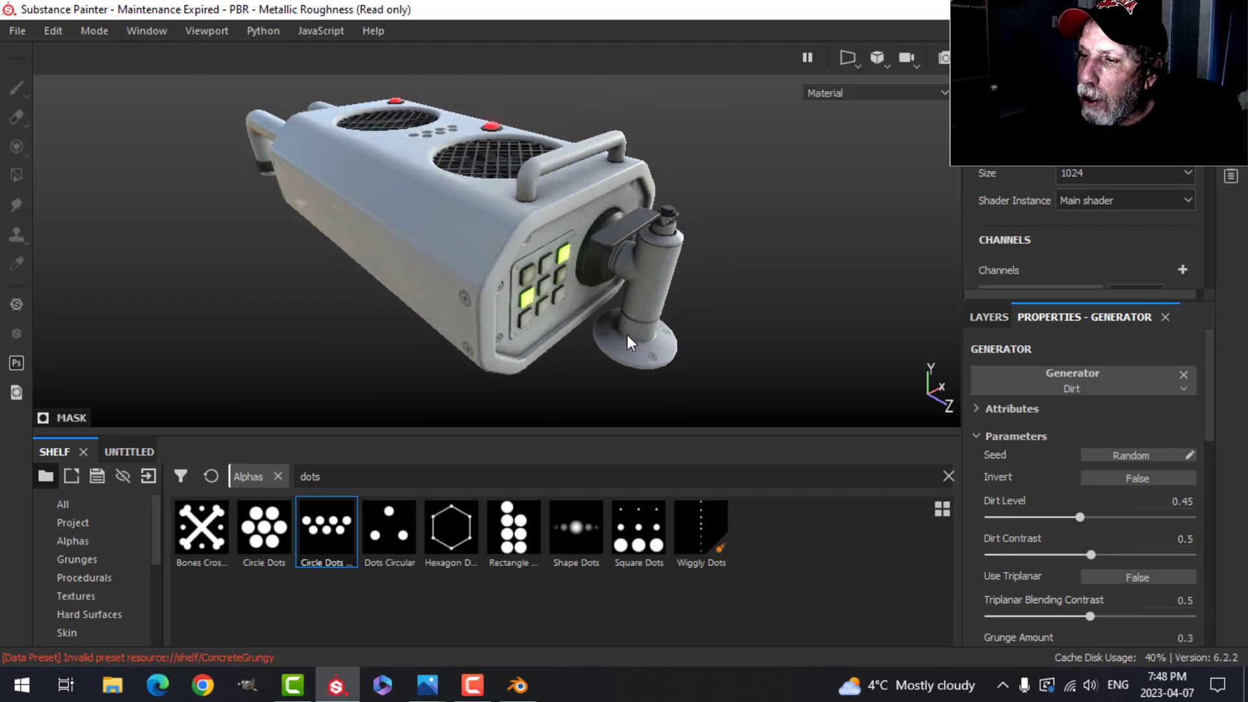
- Inspect the textured machine's keypad face, red buttons, vent grilles, side panels and rear pipes
alt+middle_drag(575, 354, 525, 305)
alt+drag(525, 305, 410, 269)
scroll(549, 268, down, 5)
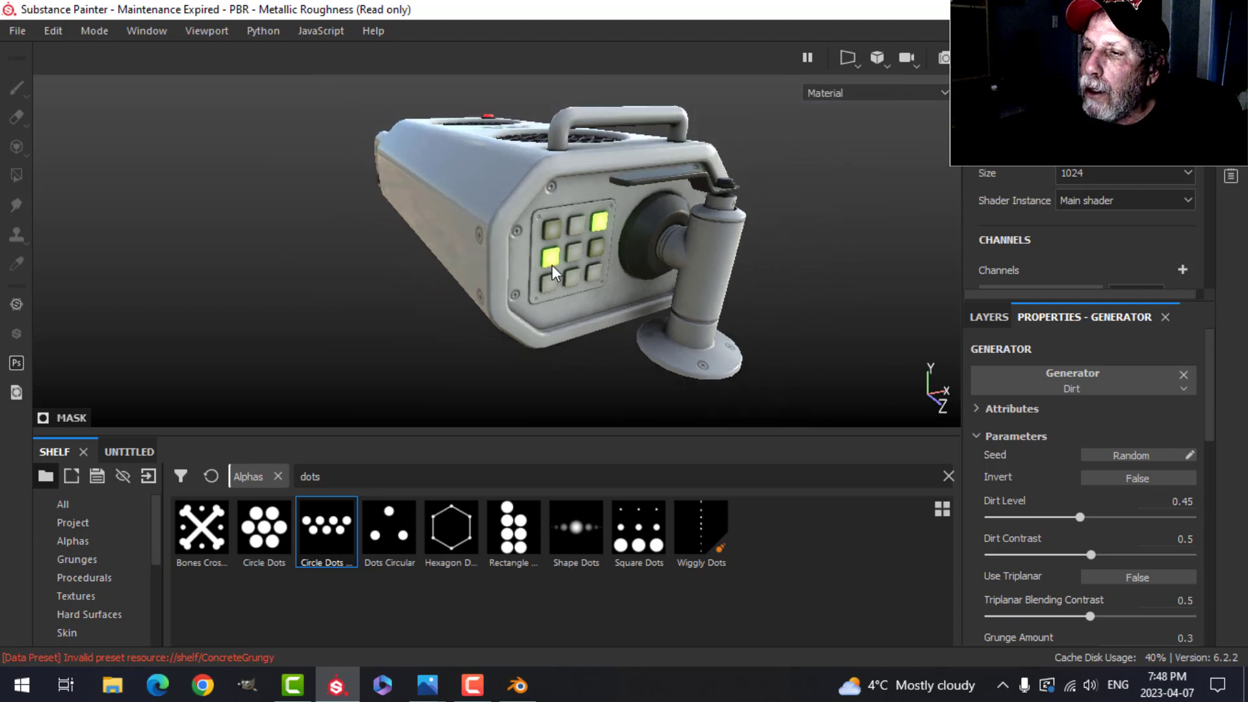
alt+middle_drag(579, 146, 586, 208)
alt+drag(586, 208, 585, 295)
scroll(585, 295, up, 3)
alt+middle_drag(583, 170, 582, 312)
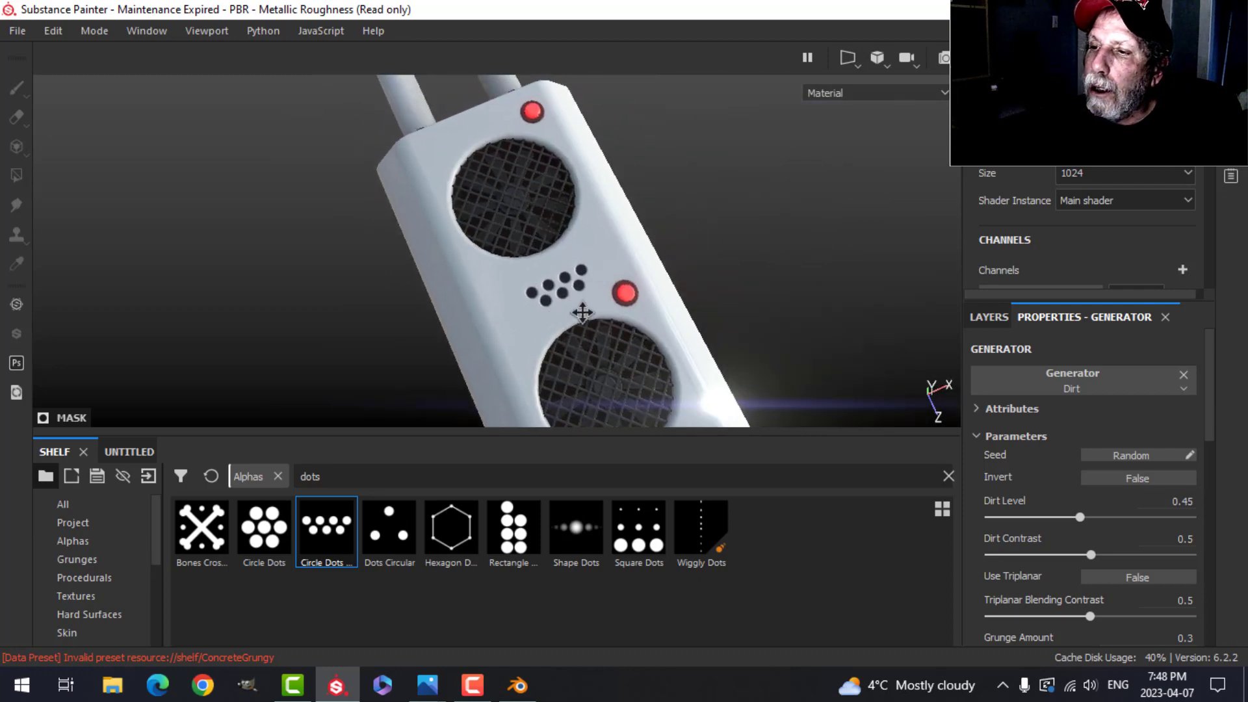
alt+drag(582, 312, 627, 202)
alt+middle_drag(625, 195, 377, 316)
alt+drag(377, 316, 715, 233)
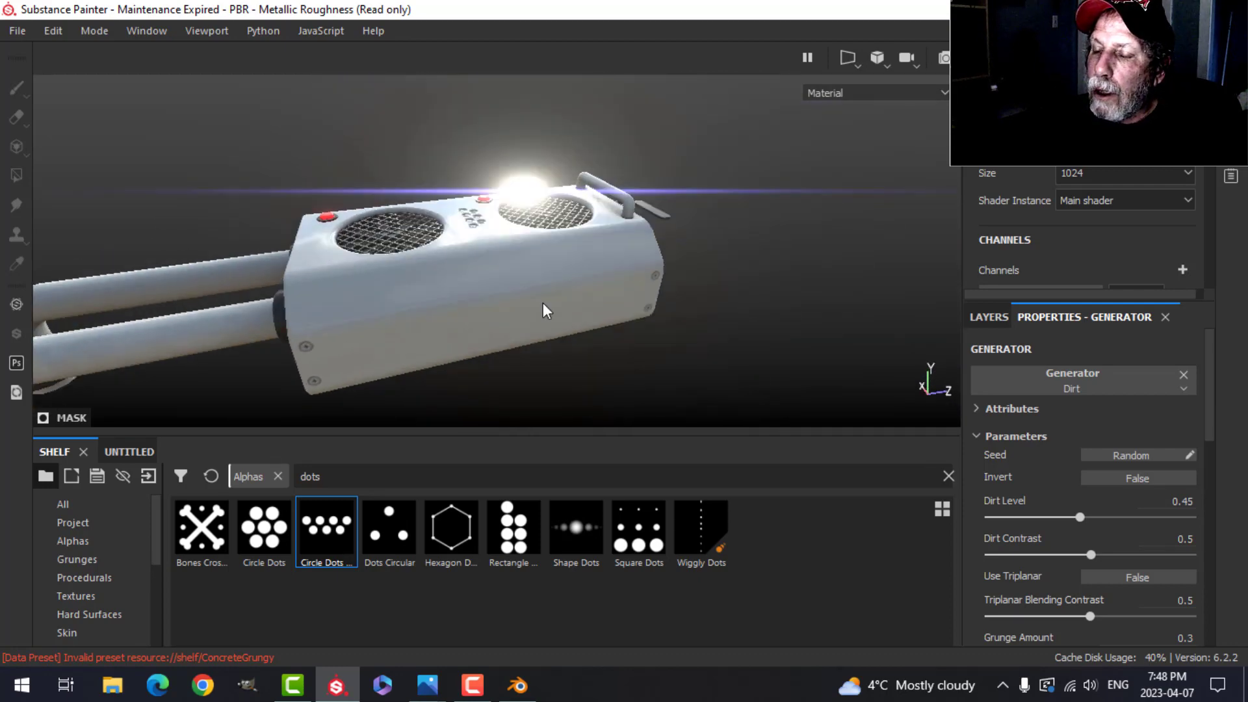
scroll(543, 303, down, 4)
alt+drag(439, 363, 468, 312)
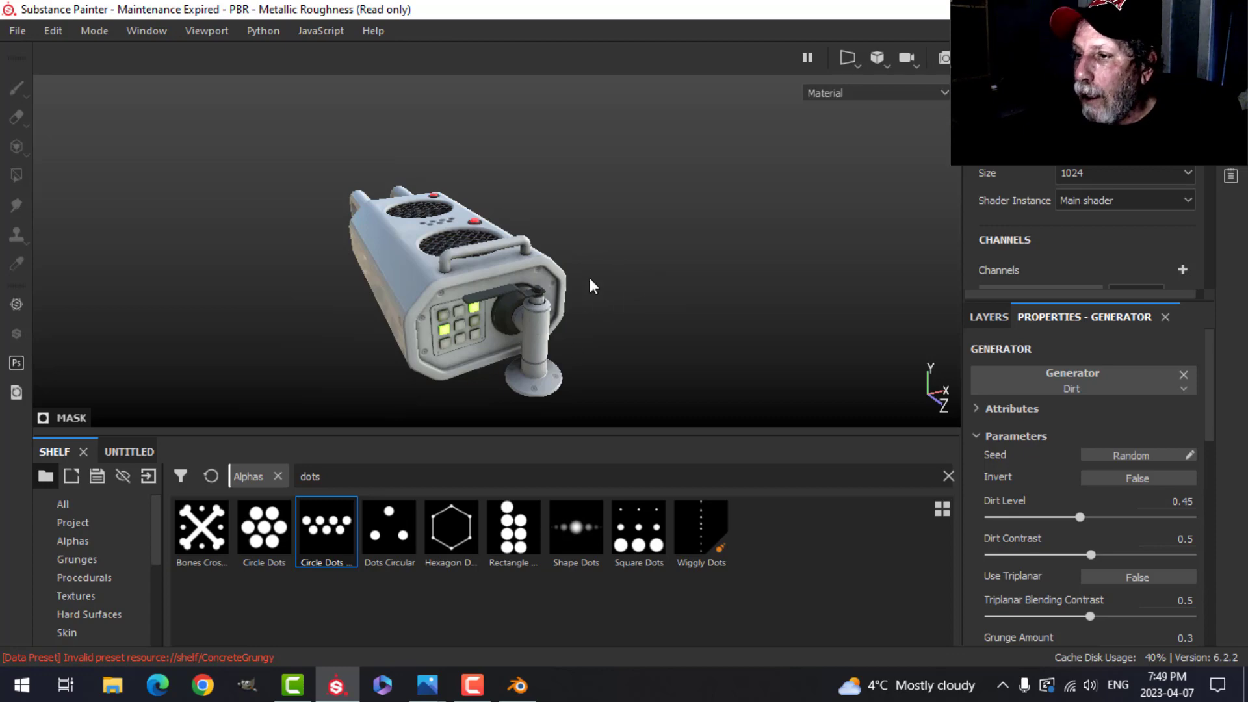
alt+drag(671, 312, 641, 284)
scroll(581, 289, up, 3)
scroll(580, 289, down, 3)
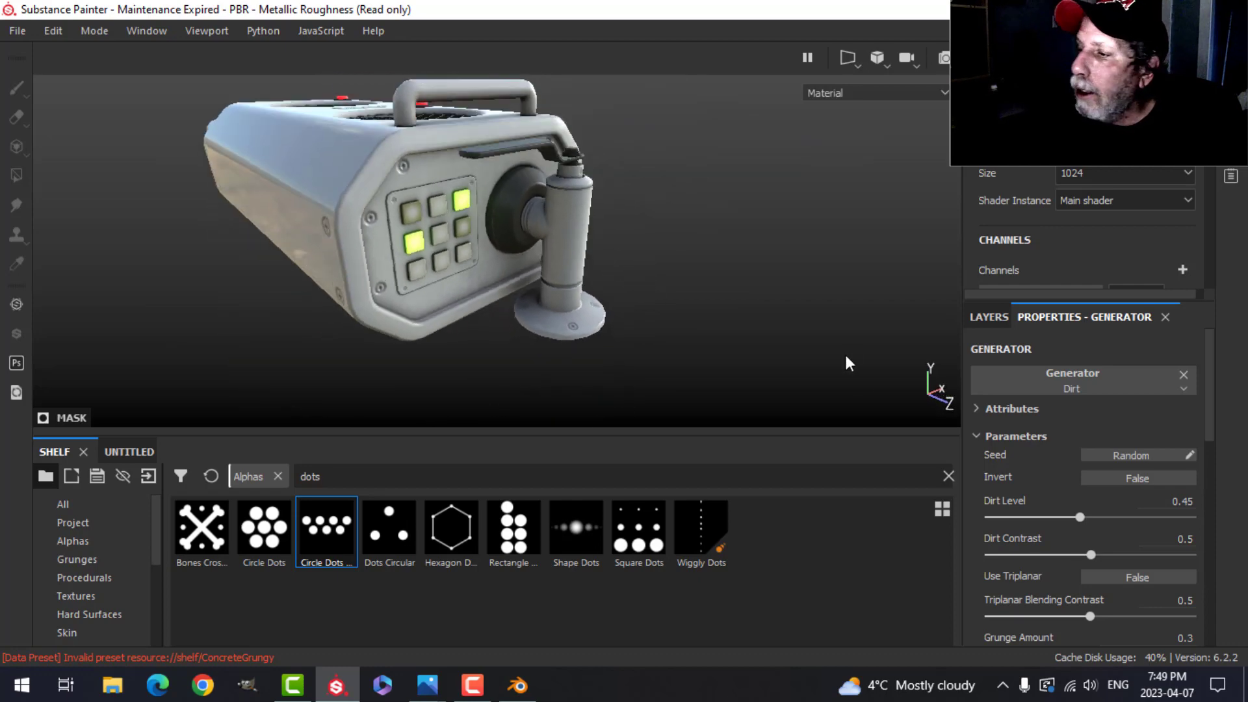
- Rename the masked brown fill layer as dirt
click(989, 317)
double_click(1066, 388)
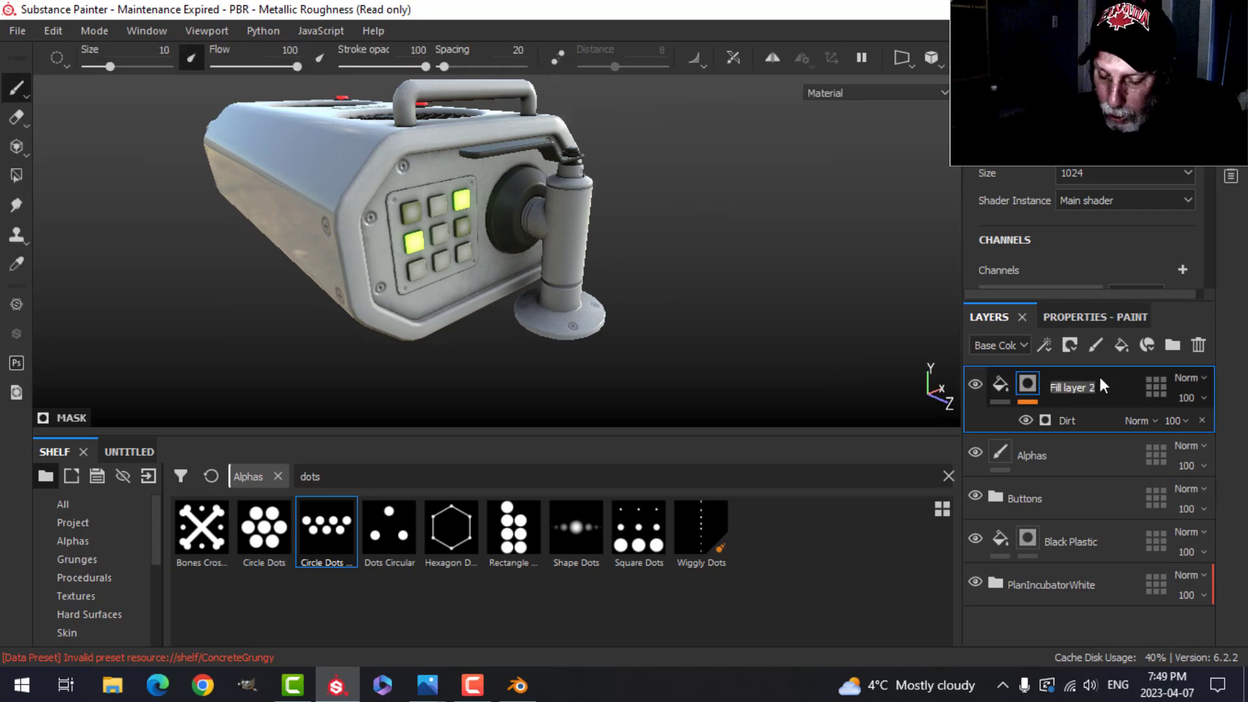
text(dirt)
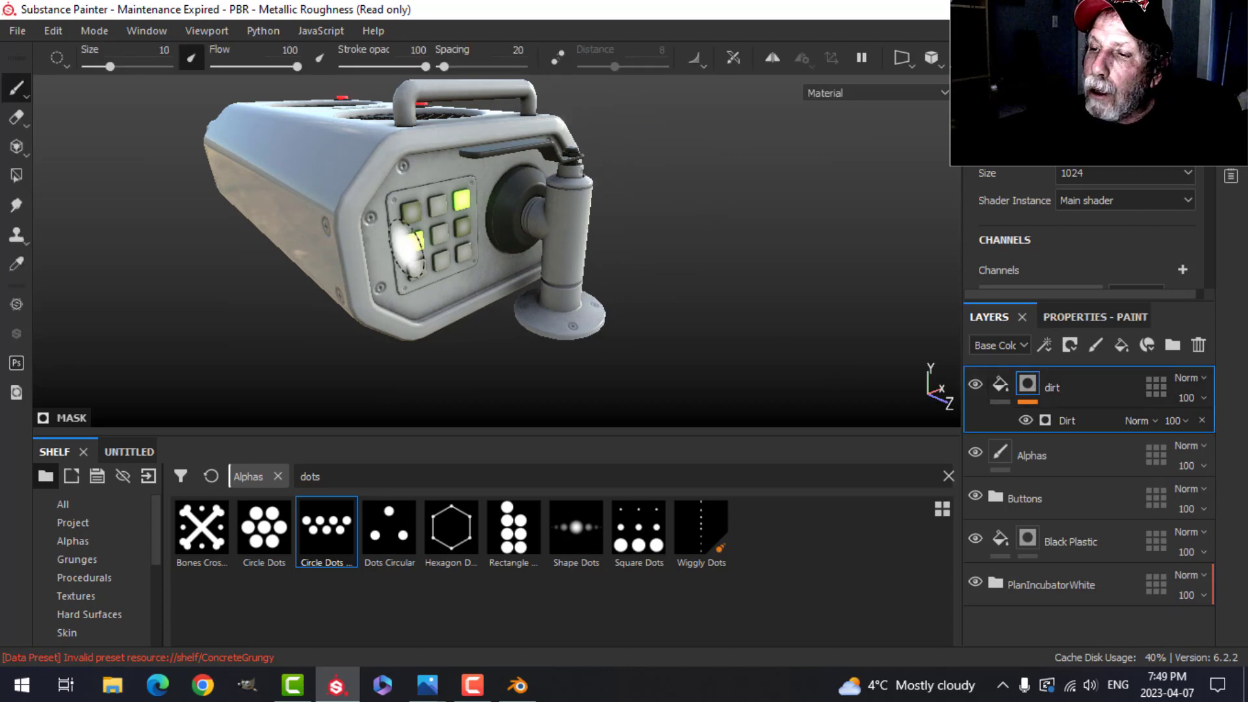
- Add an anchor point to the Alphas layer
click(1033, 463)
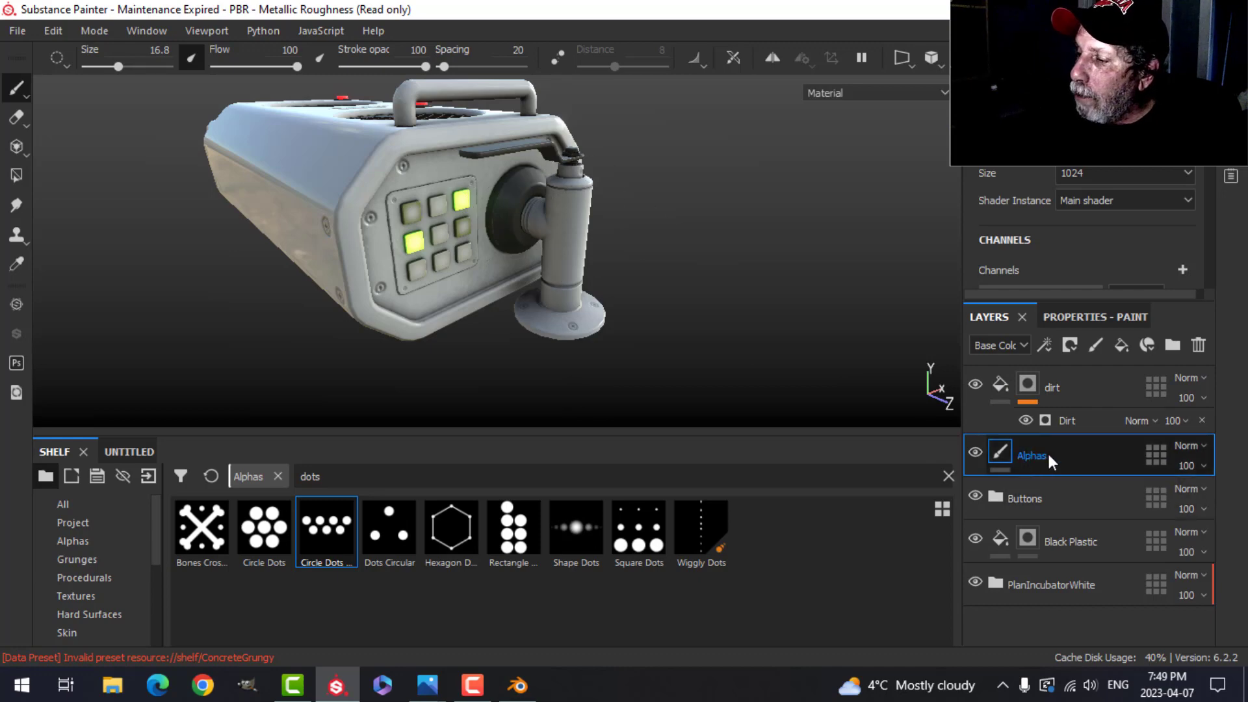
click(1042, 346)
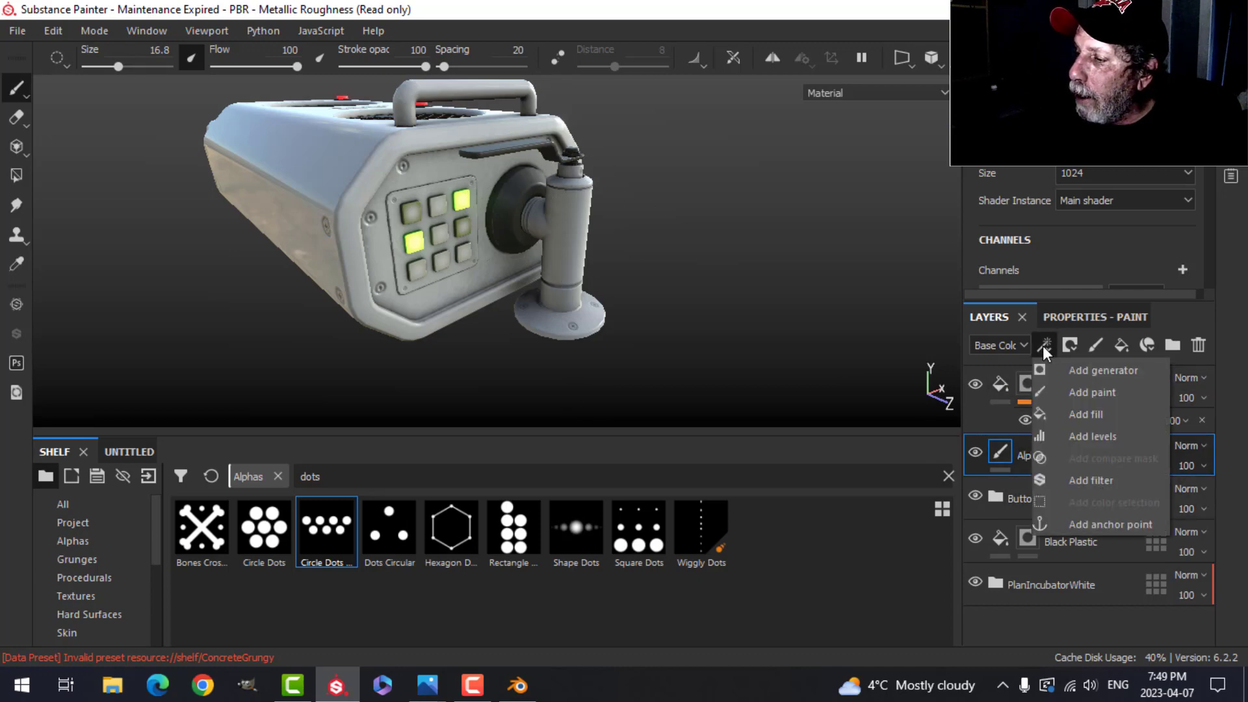
click(1088, 523)
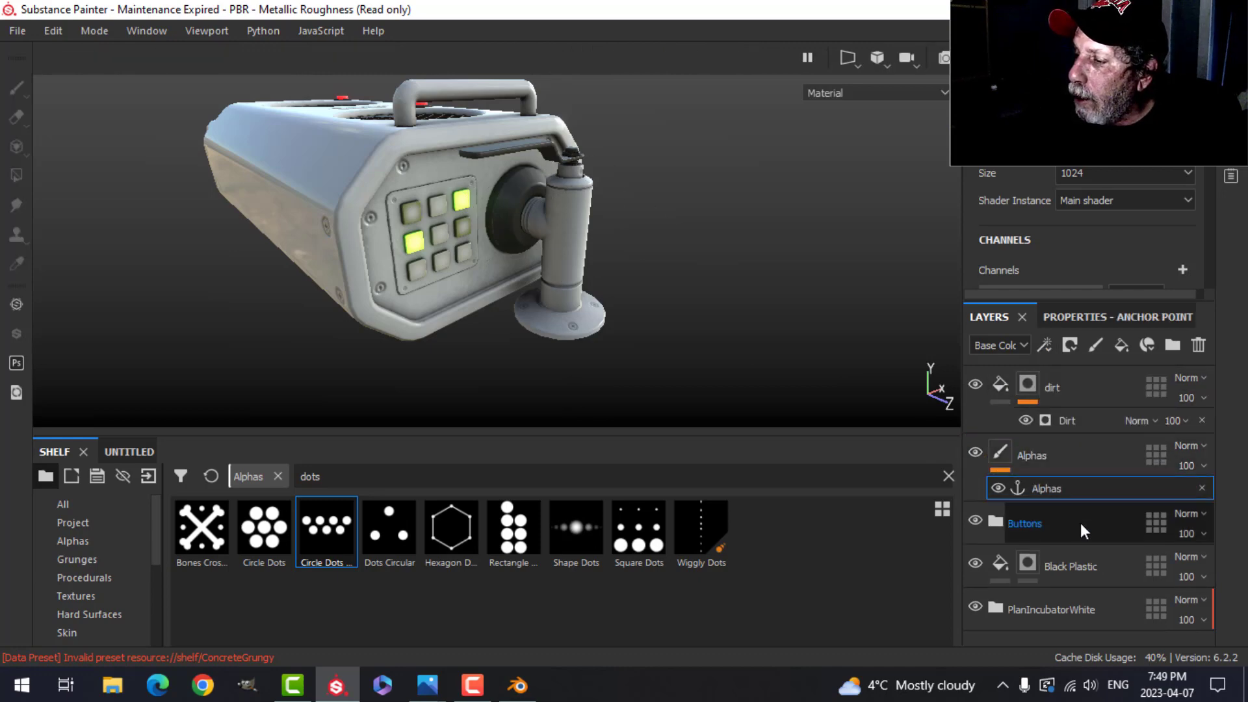
- Reveal the Dirt generator's Micro Details and assign the Alphas anchor point as its Micro Height input
click(1073, 422)
click(1118, 318)
scroll(1044, 521, down, 5)
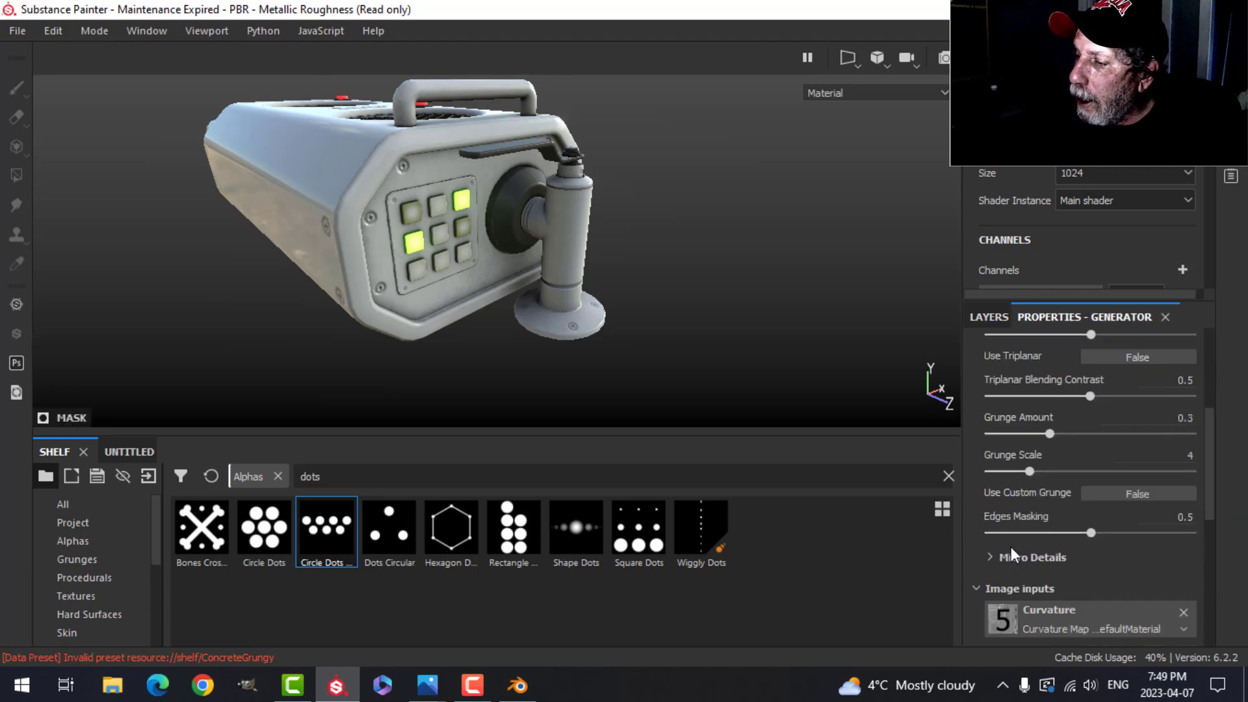
click(992, 502)
scroll(1071, 521, down, 2)
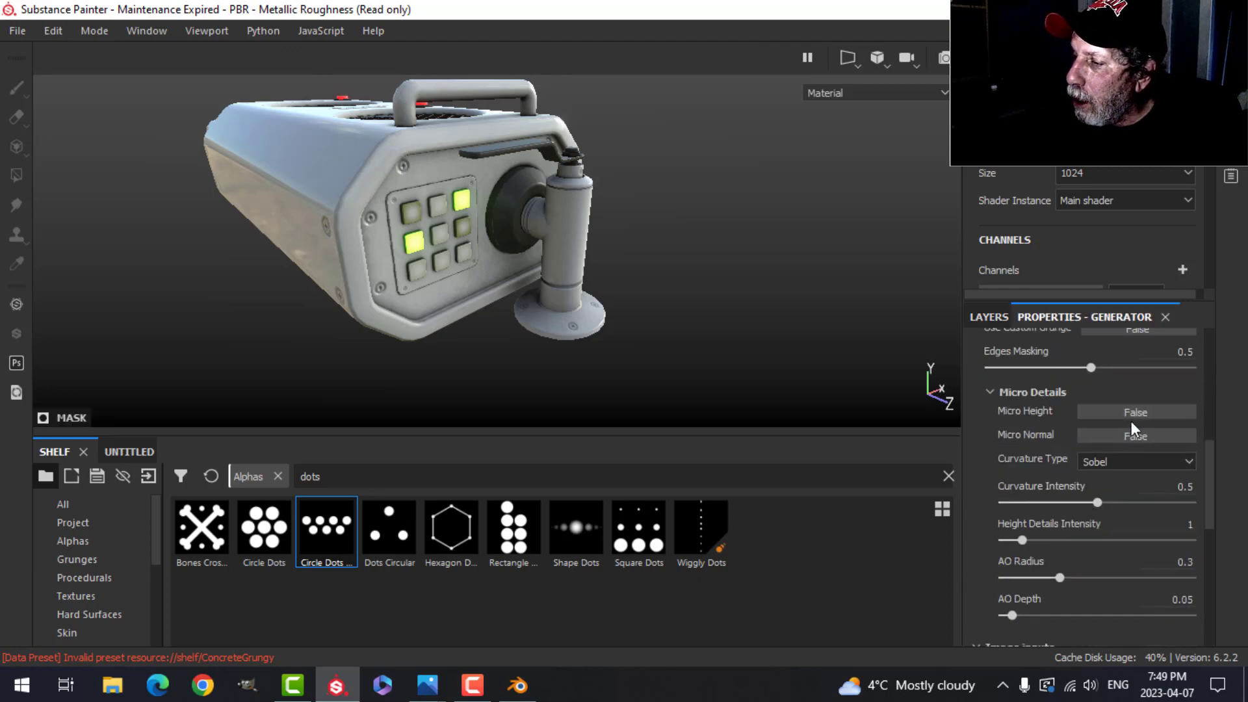
scroll(1043, 540, down, 3)
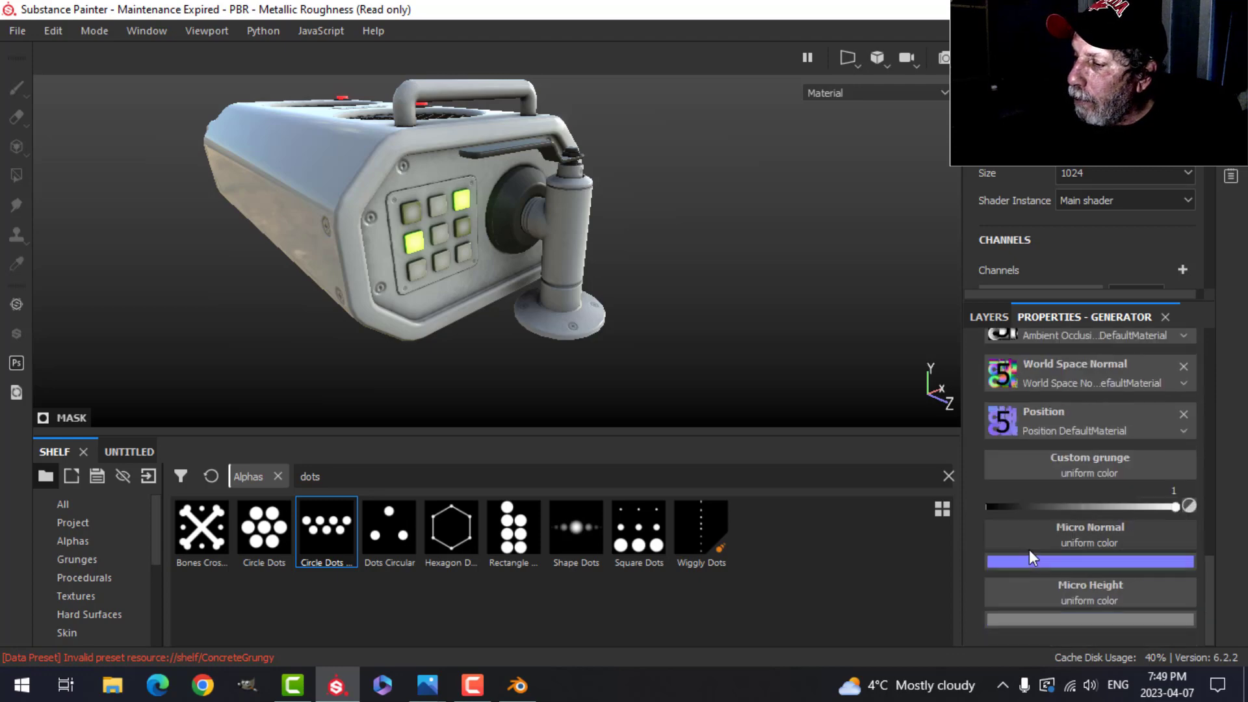
click(1065, 589)
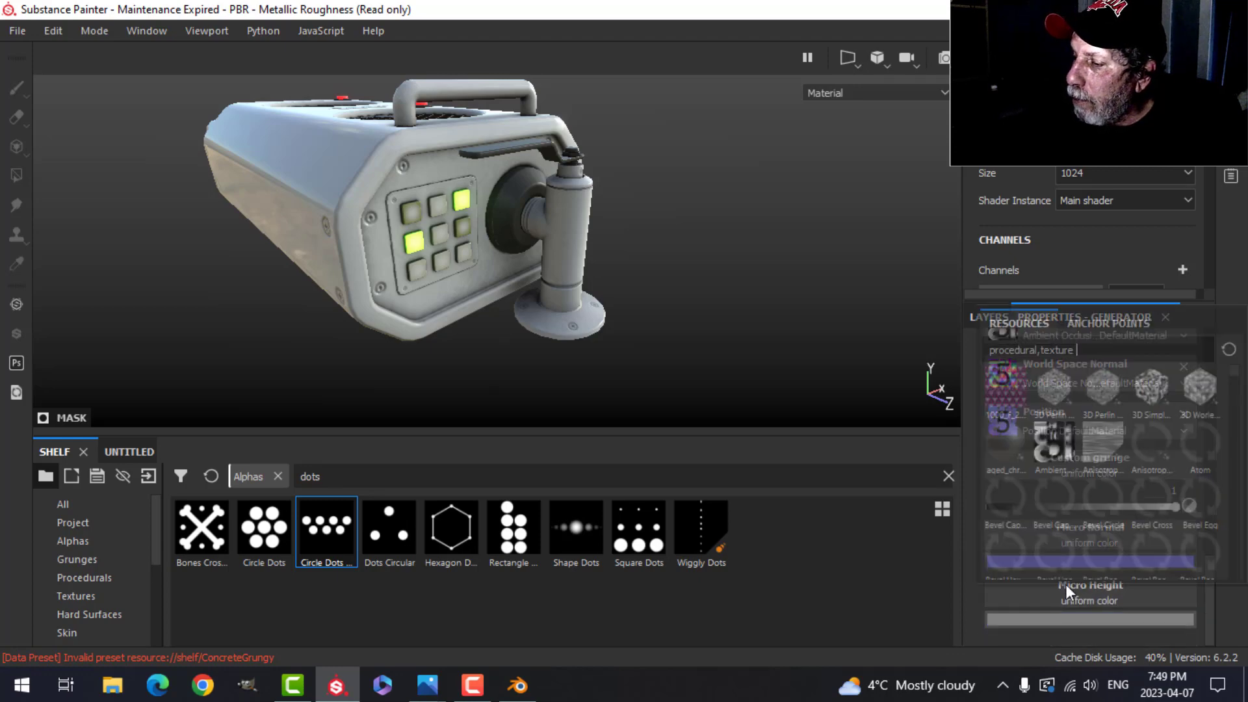
click(1095, 325)
click(1029, 352)
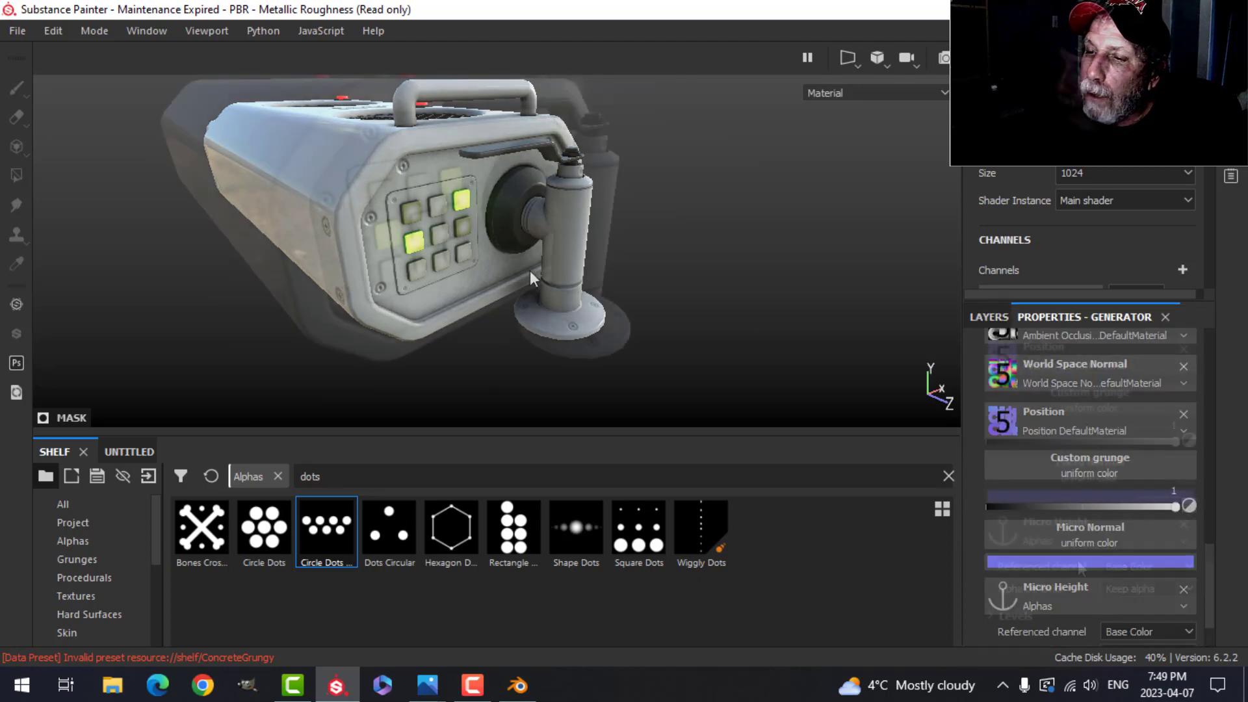
- Set the Micro Height input's referenced channel to Height
scroll(994, 566, down, 2)
click(1116, 568)
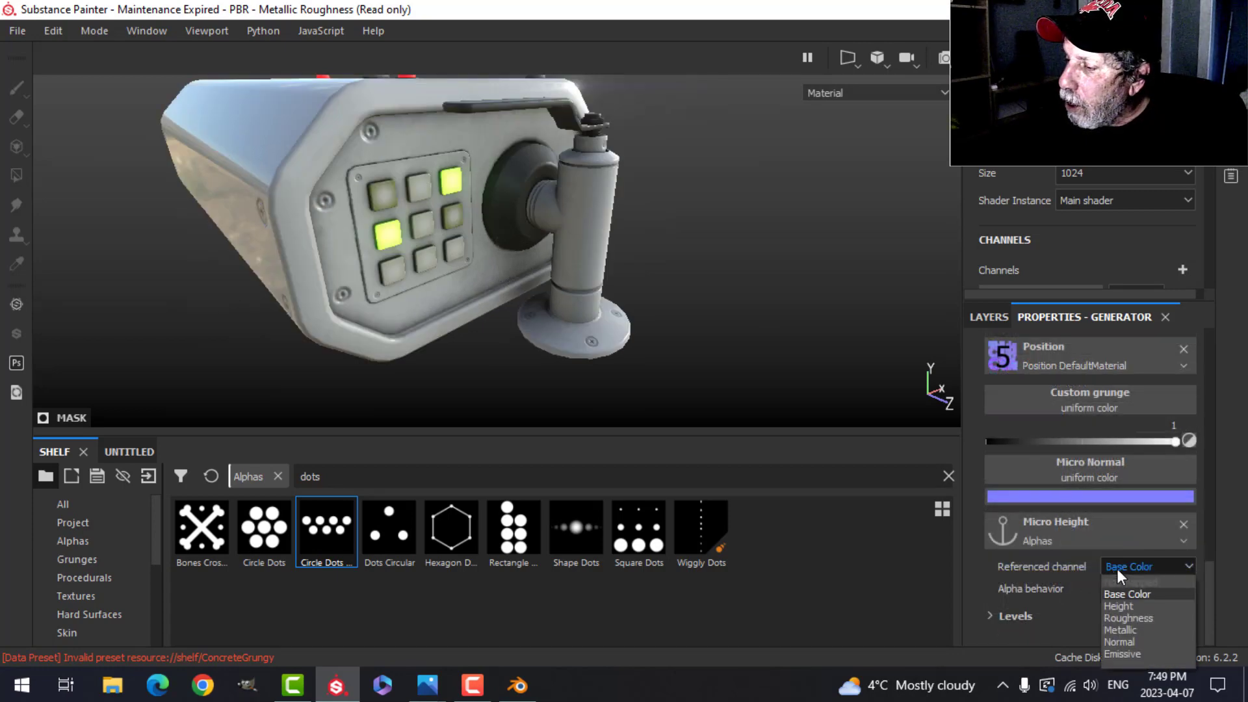
click(1122, 604)
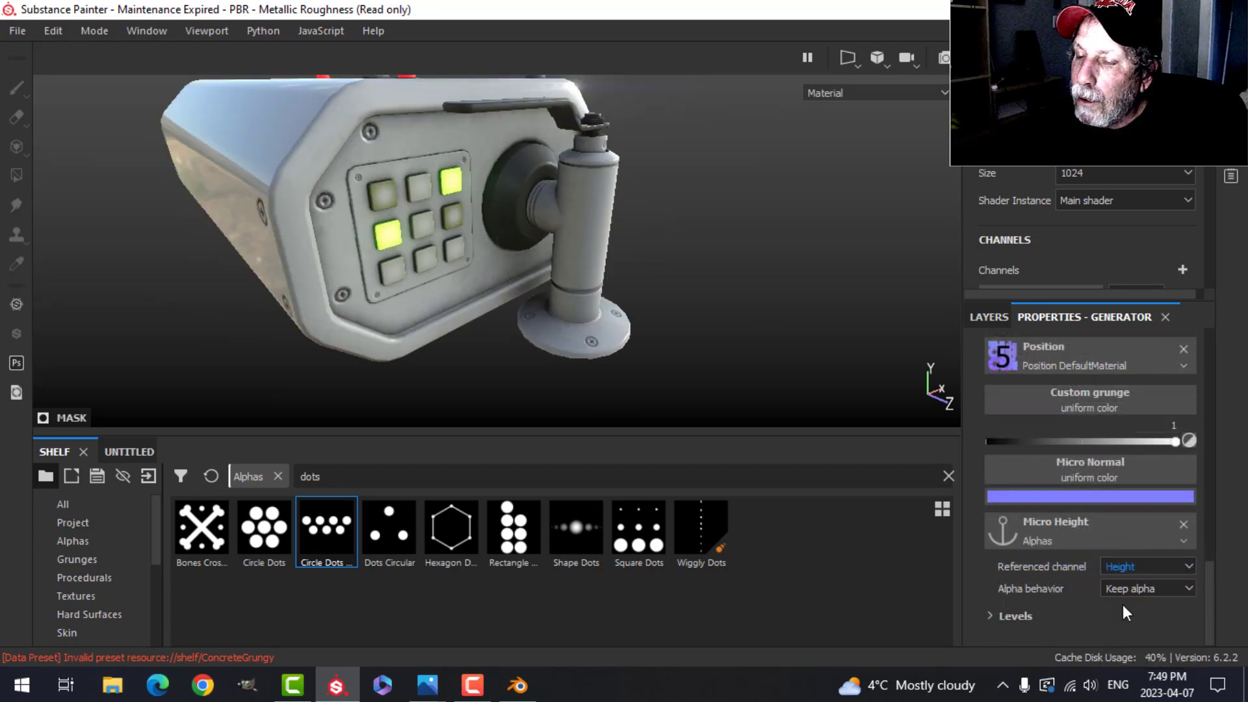
- Check how the dirt gathers around the stamped bolts and vent dots from the front, side and above
scroll(334, 217, down, 2)
alt+drag(345, 225, 463, 240)
alt+drag(330, 259, 897, 83)
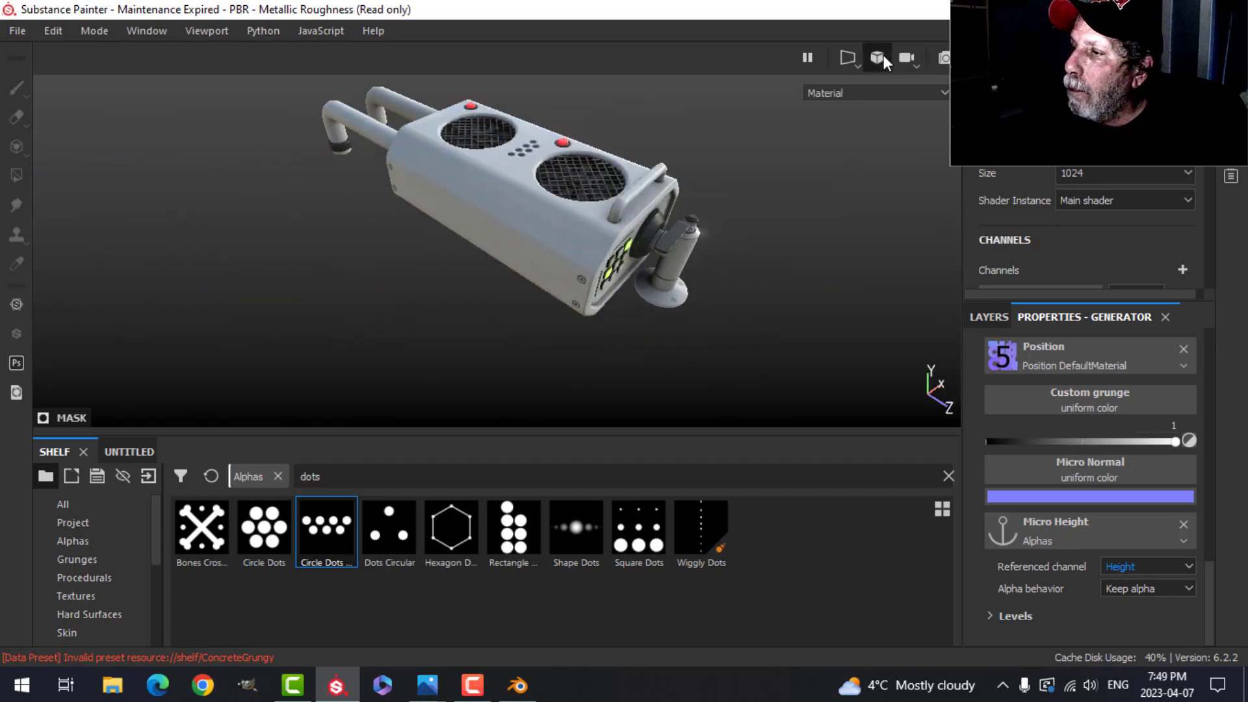
alt+drag(711, 285, 646, 295)
scroll(320, 225, down, 4)
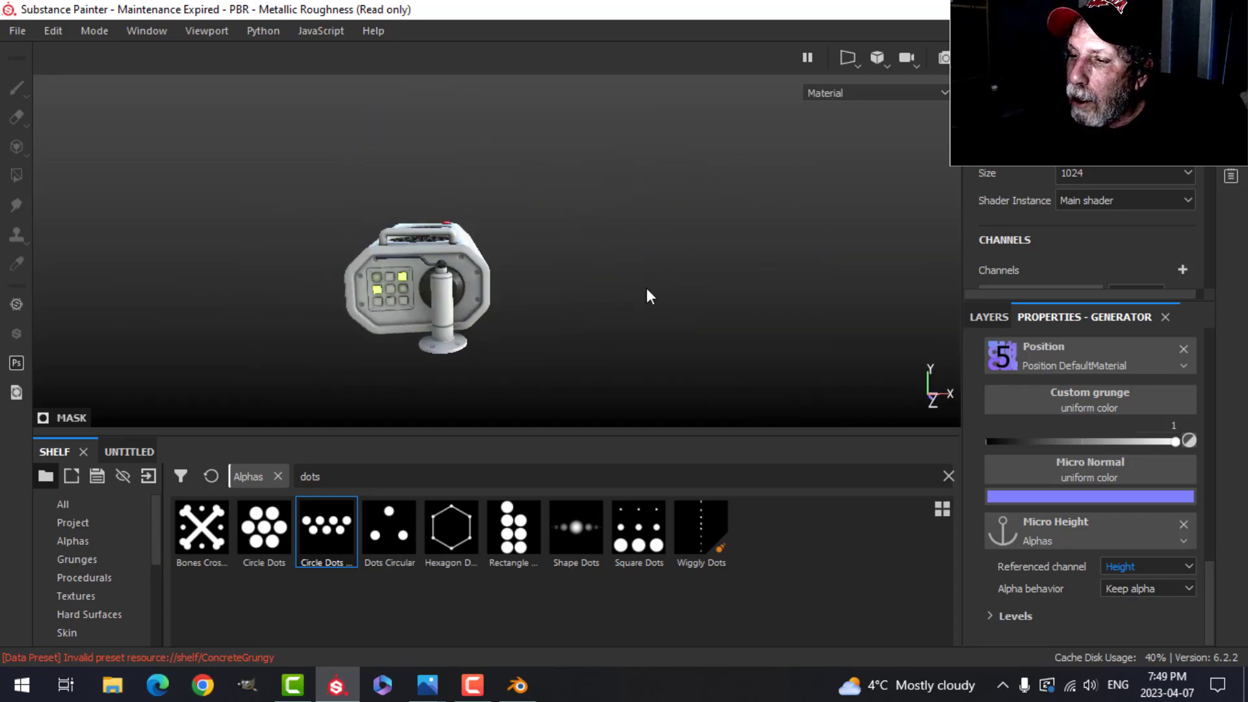
alt+drag(438, 310, 618, 309)
alt+middle_drag(484, 319, 661, 323)
alt+drag(661, 323, 703, 314)
alt+middle_drag(703, 315, 728, 312)
alt+drag(721, 311, 635, 309)
alt+middle_drag(725, 302, 674, 314)
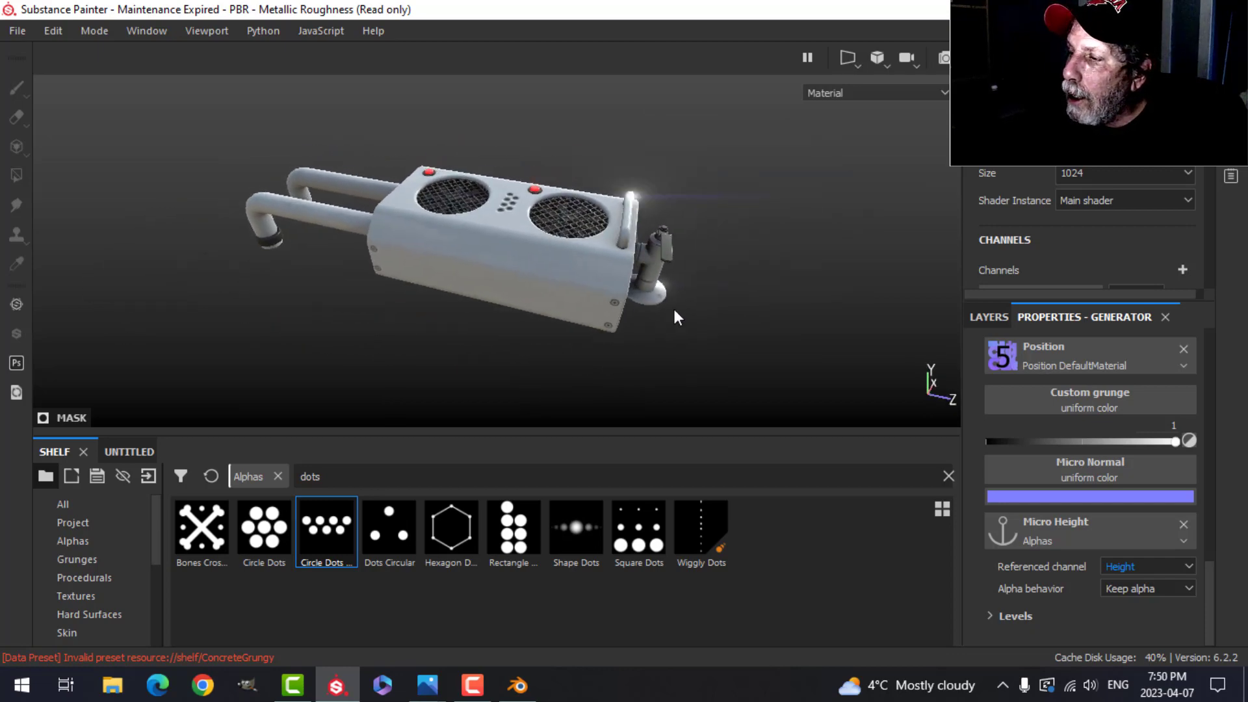
alt+drag(672, 319, 620, 303)
- Set the texture set size to 2048
click(1128, 173)
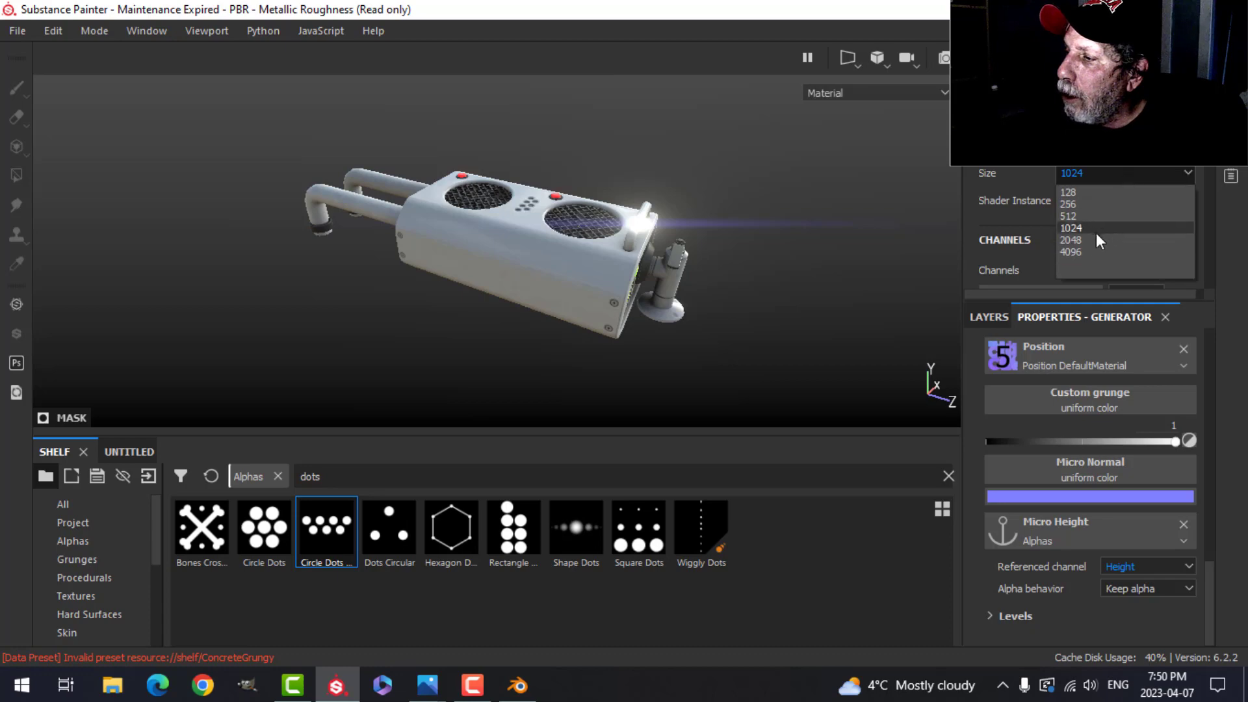
click(1094, 238)
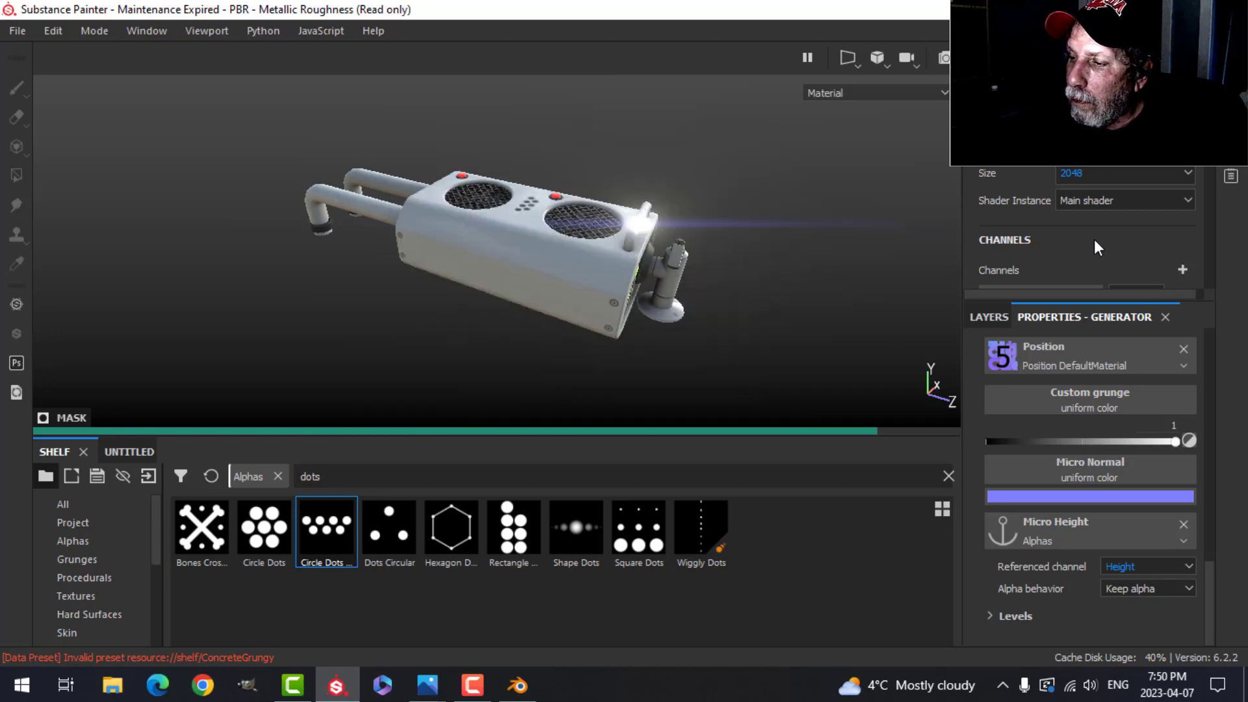
- Examine the texture sharpness on the keypad, bolts, mounting post and top of the machine up close
alt+drag(718, 328, 549, 300)
scroll(729, 313, up, 5)
alt+drag(691, 320, 540, 256)
scroll(614, 259, down, 4)
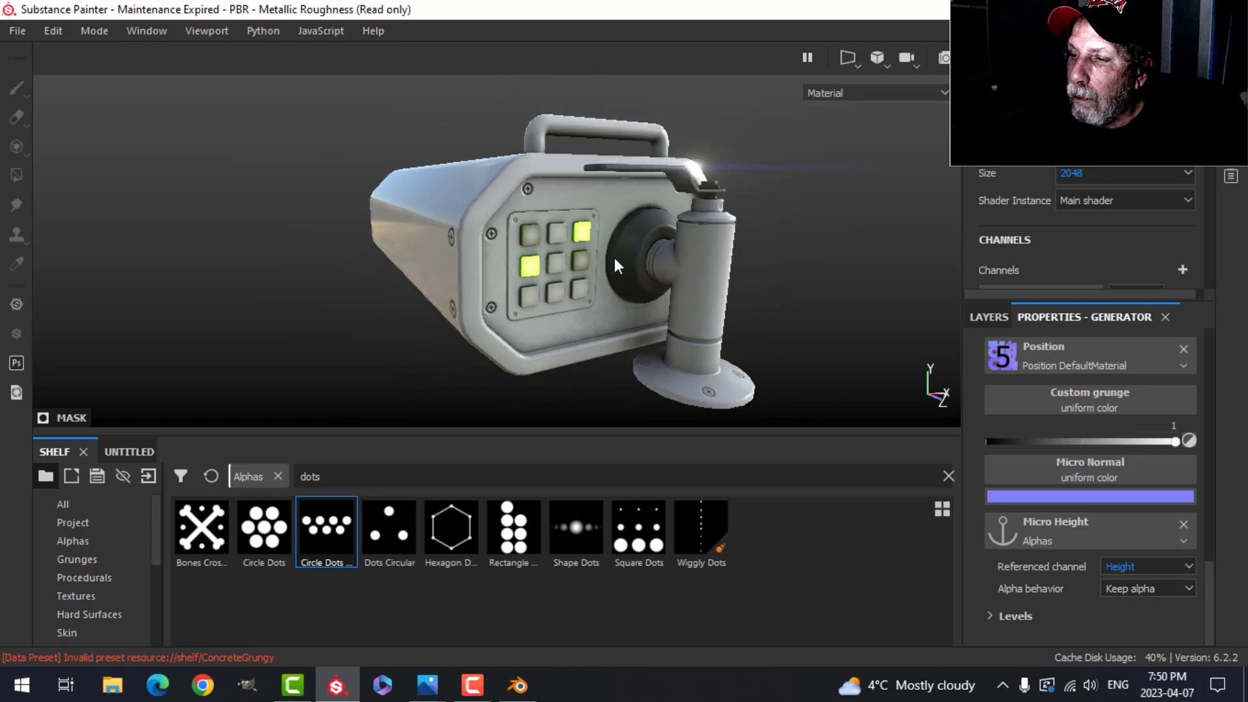
scroll(623, 257, up, 6)
scroll(623, 258, down, 3)
alt+drag(622, 260, 709, 248)
alt+drag(623, 205, 617, 294)
scroll(628, 316, down, 3)
- Maximize the 3D viewport and frame the whole machine in it
key(Tab)
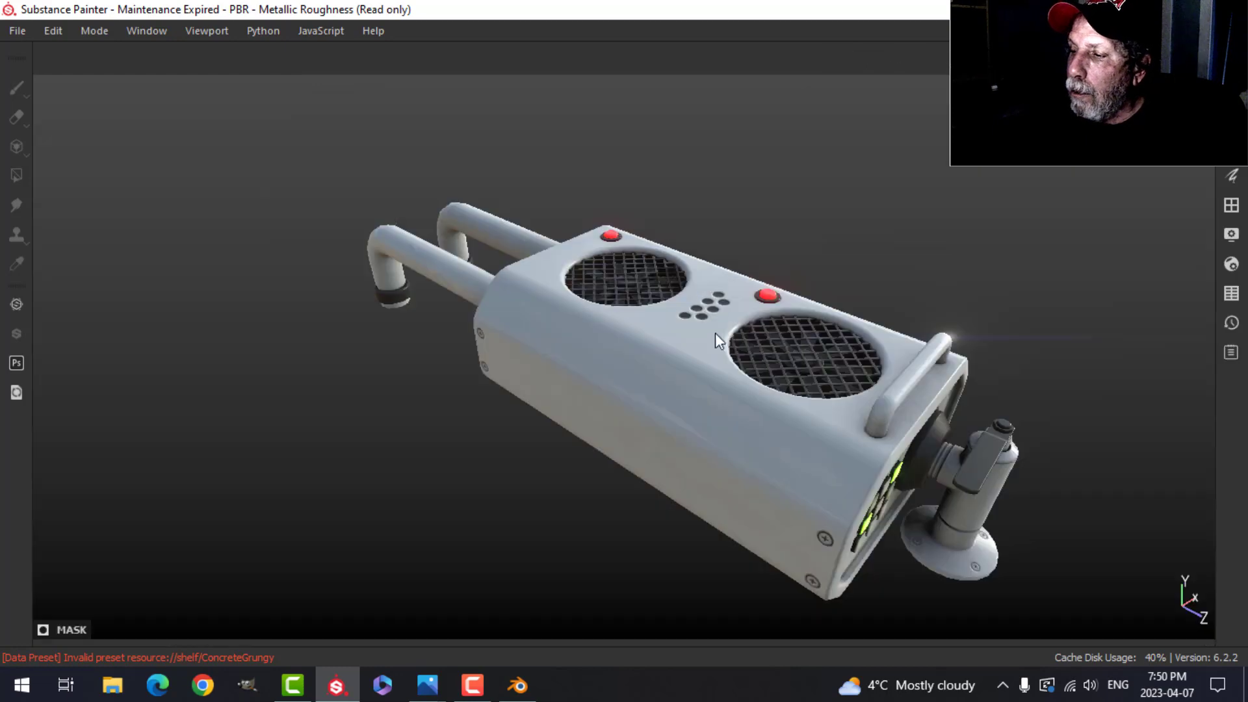
scroll(734, 338, down, 3)
alt+drag(824, 357, 704, 314)
scroll(744, 320, up, 1)
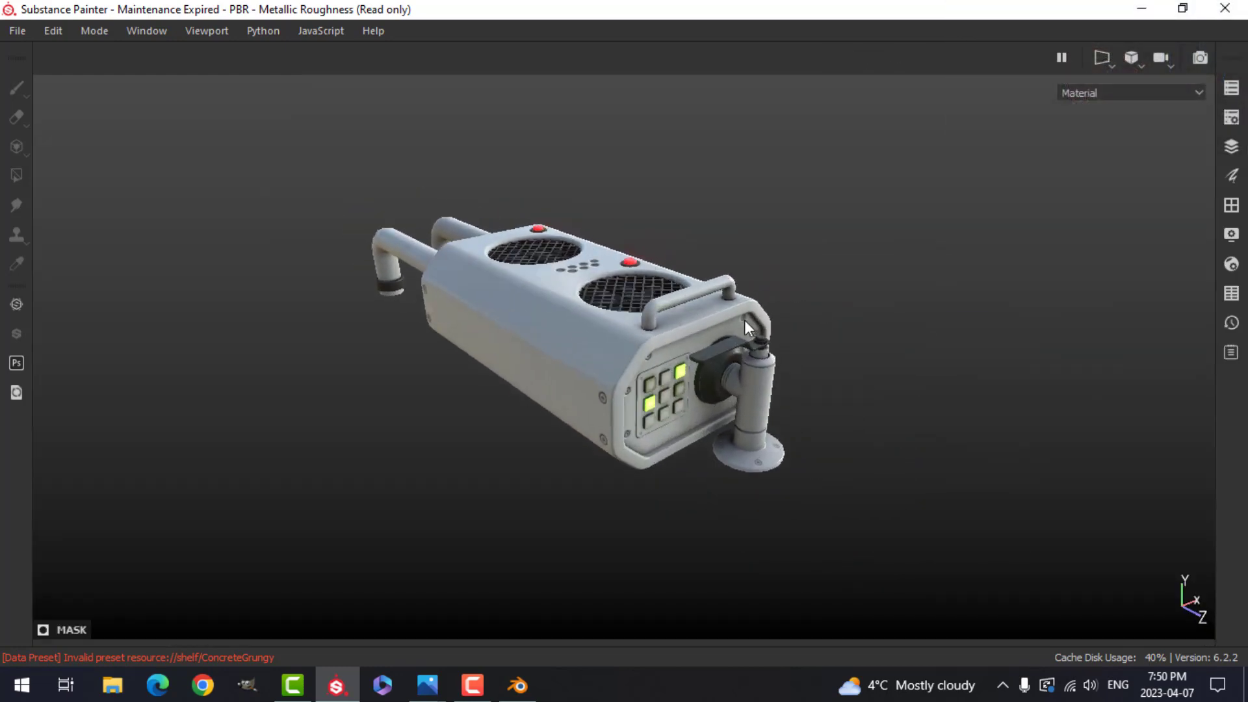
alt+middle_drag(743, 320, 679, 296)
click(1231, 264)
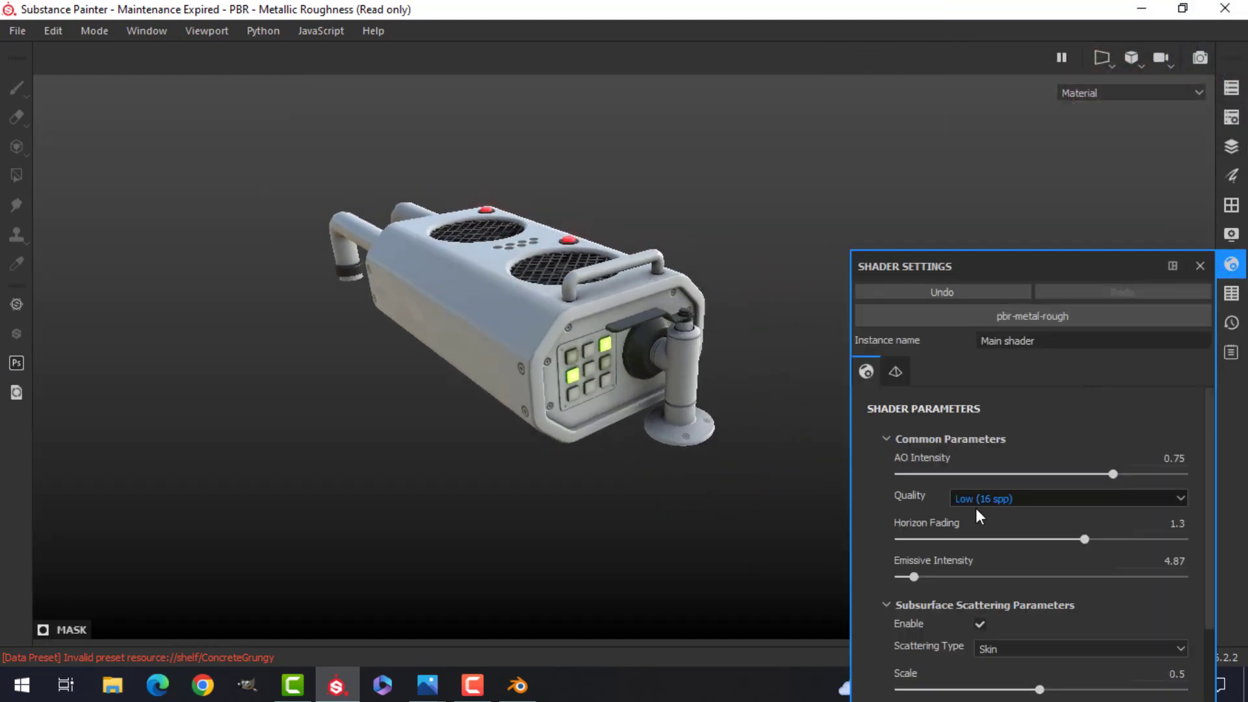
scroll(935, 524, down, 8)
scroll(938, 525, up, 3)
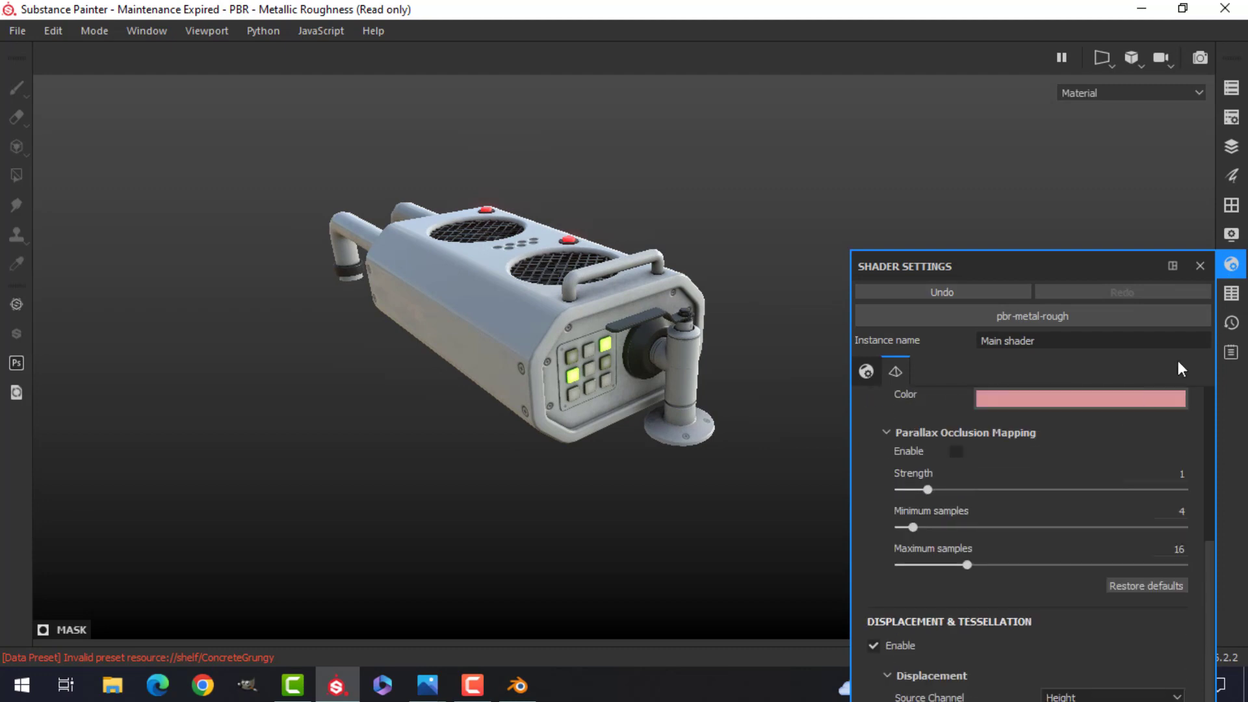
- Activate the color profile in the display settings and assign the rec709 profile
click(1230, 234)
scroll(927, 529, down, 3)
scroll(930, 529, up, 4)
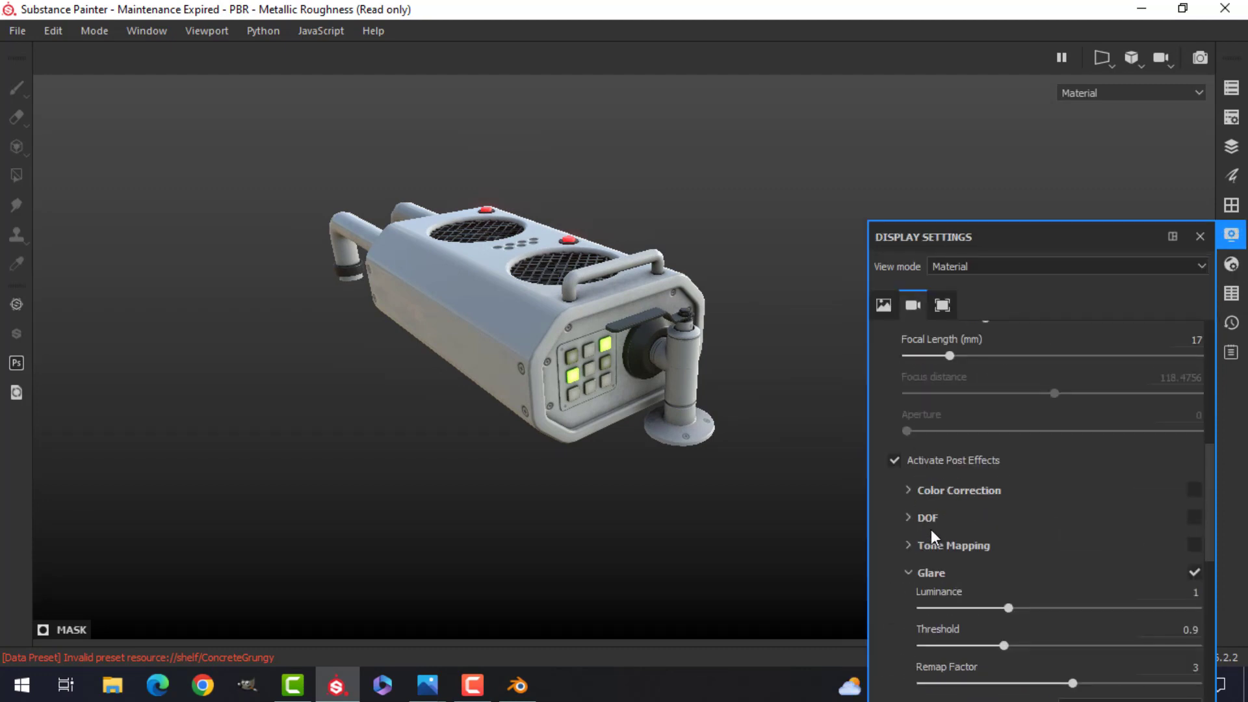
scroll(933, 529, down, 5)
scroll(933, 531, down, 2)
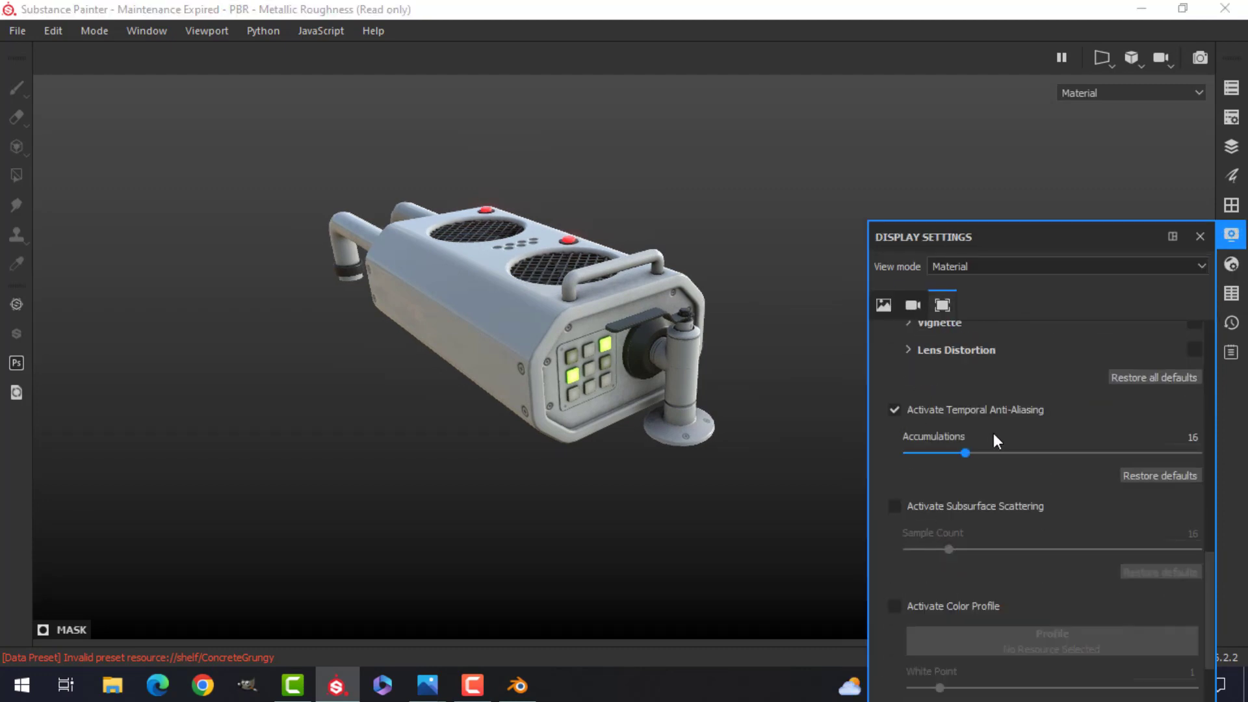
scroll(988, 437, down, 4)
click(895, 386)
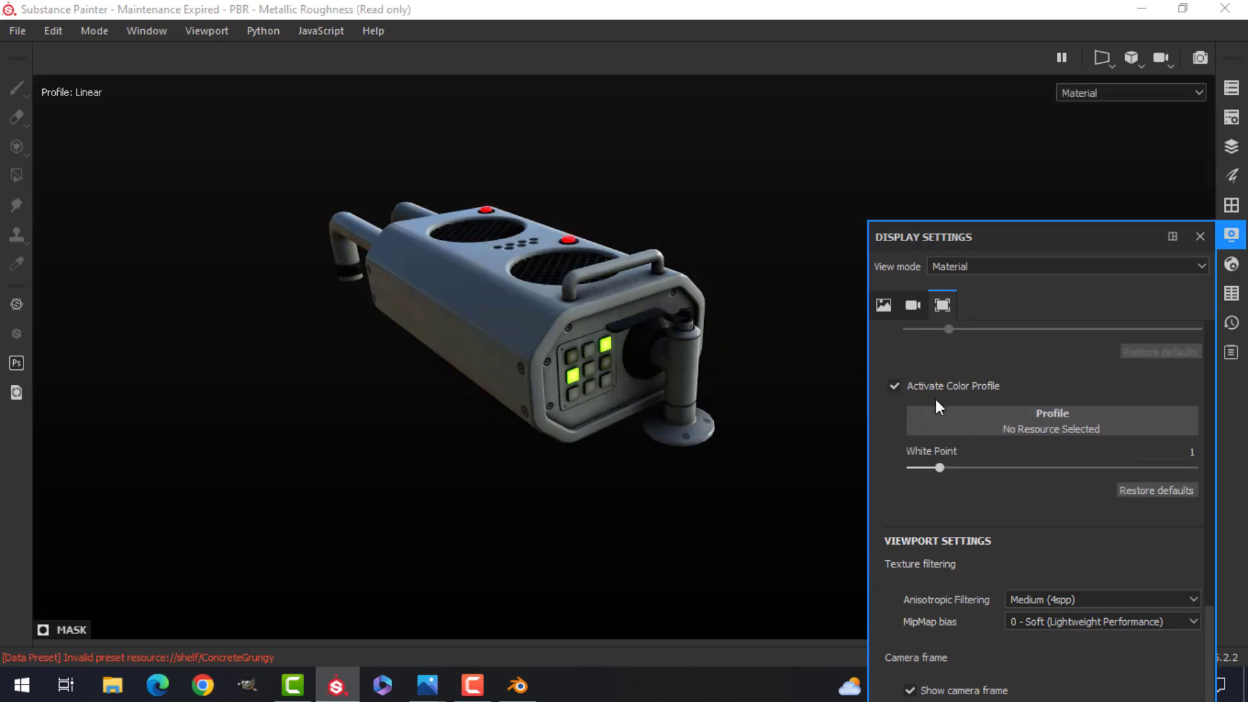
click(1005, 424)
click(1209, 537)
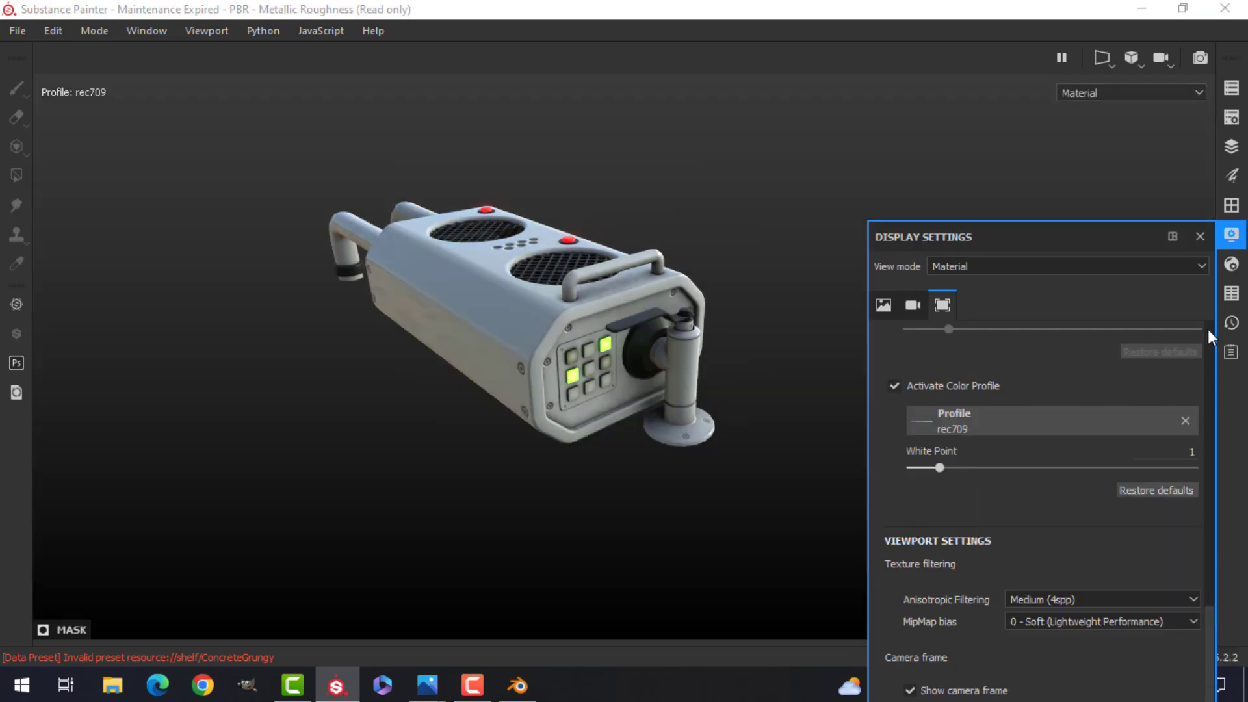
click(1229, 243)
- Review the finished machine with the color profile applied from the front, both sides and above
scroll(748, 364, down, 2)
scroll(746, 365, up, 3)
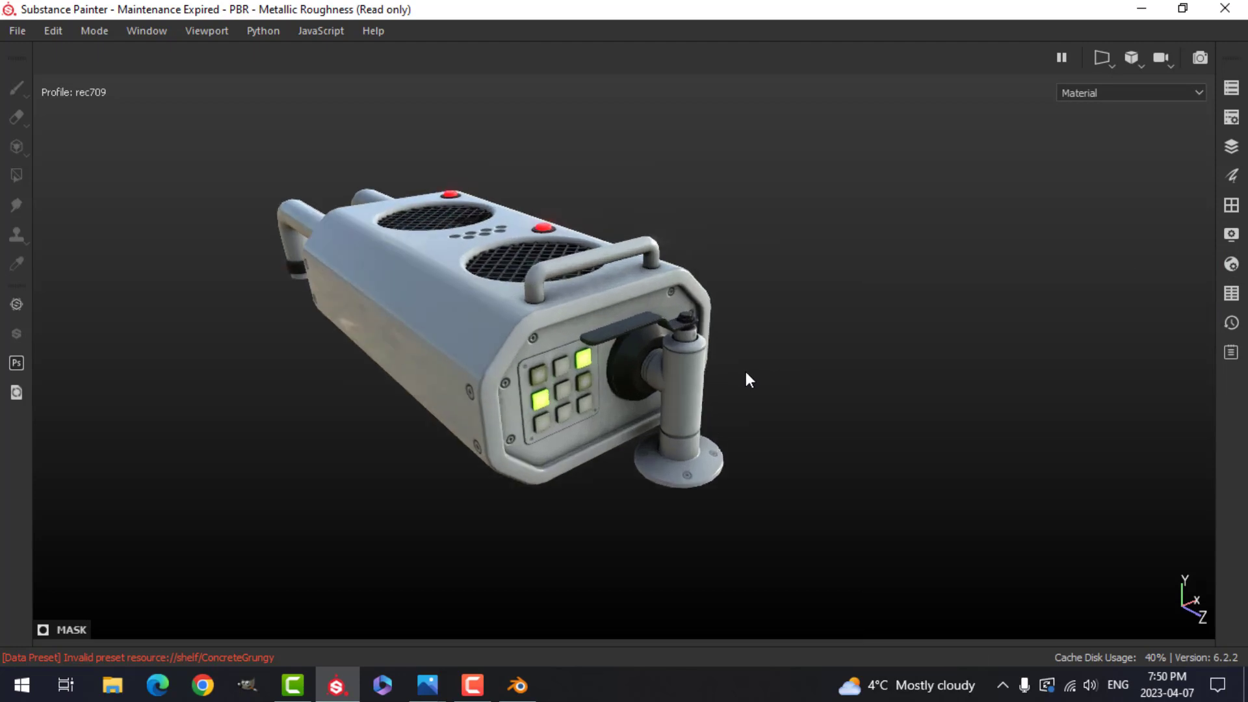
alt+drag(770, 345, 637, 541)
scroll(793, 353, up, 2)
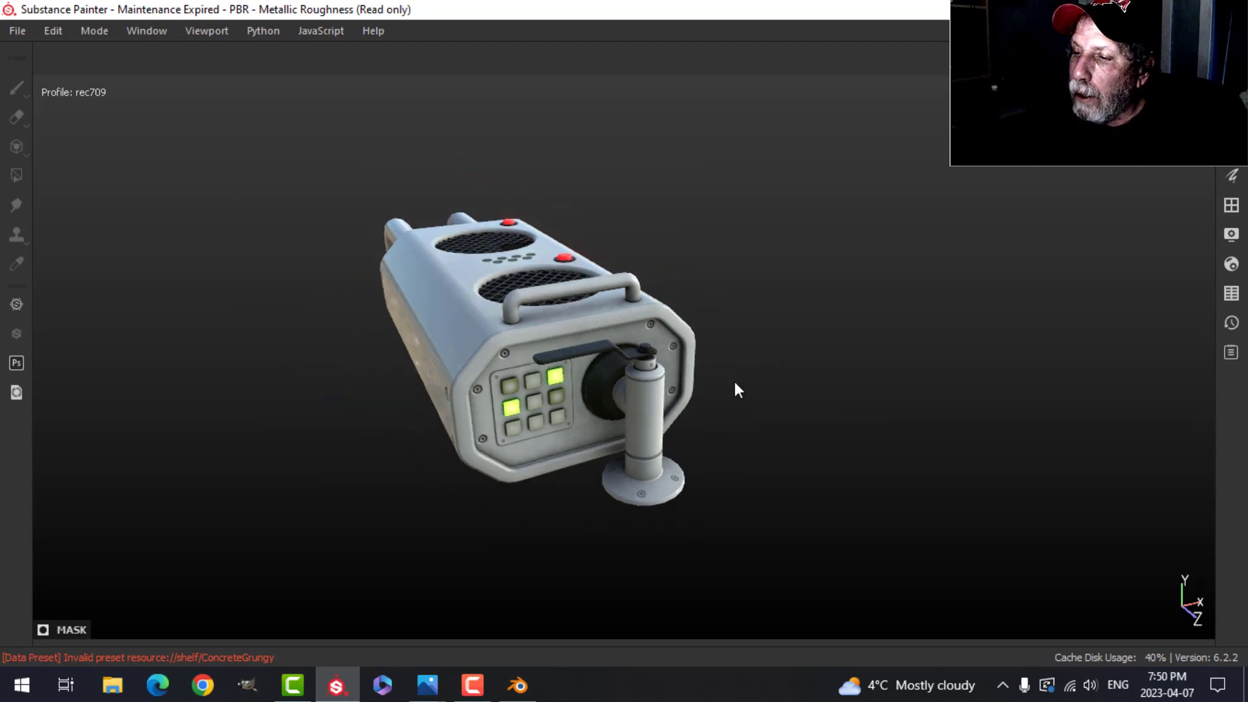
alt+drag(735, 387, 813, 322)
scroll(728, 417, up, 2)
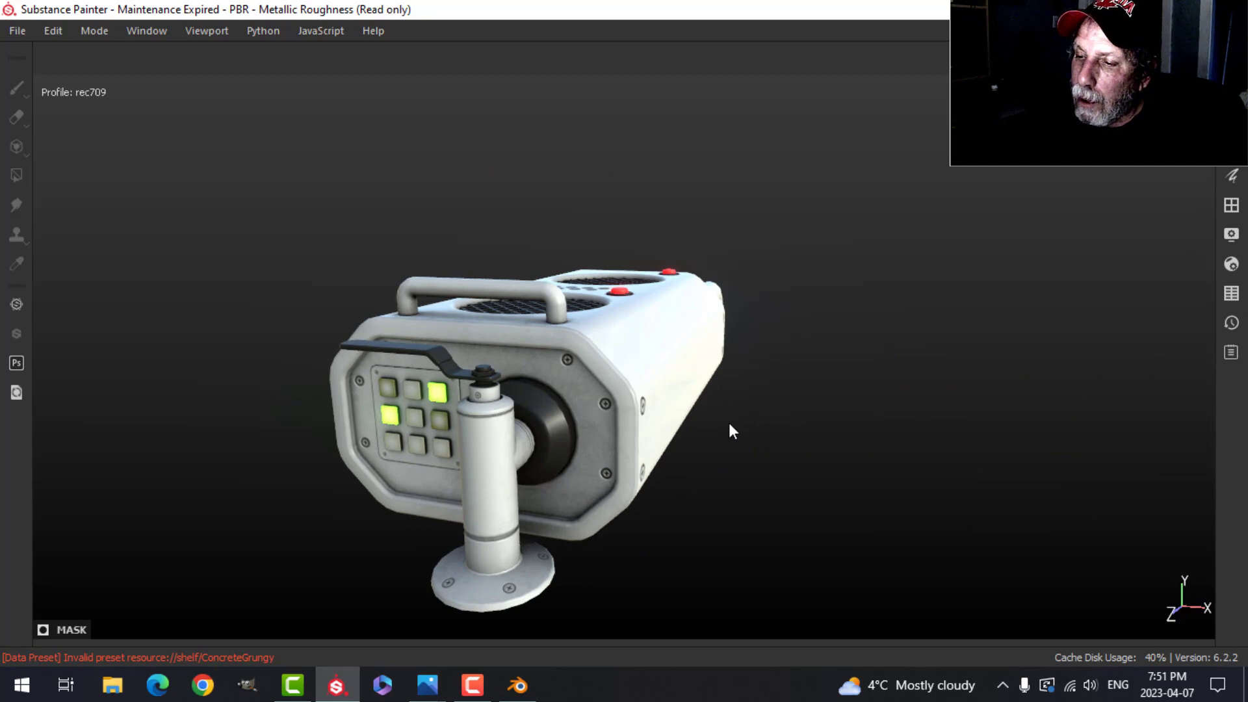
scroll(727, 425, down, 3)
alt+drag(727, 425, 559, 422)
alt+middle_drag(559, 422, 604, 424)
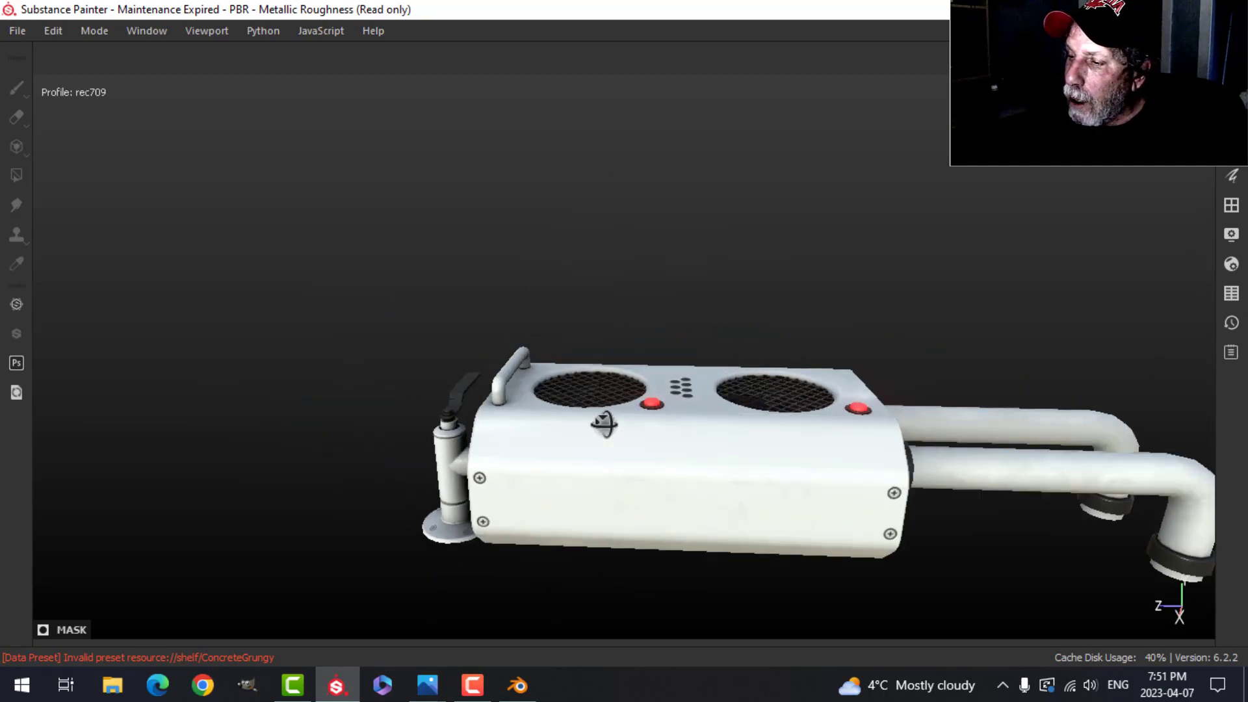
alt+middle_drag(804, 425, 492, 322)
alt+drag(781, 376, 631, 424)
scroll(643, 423, up, 3)
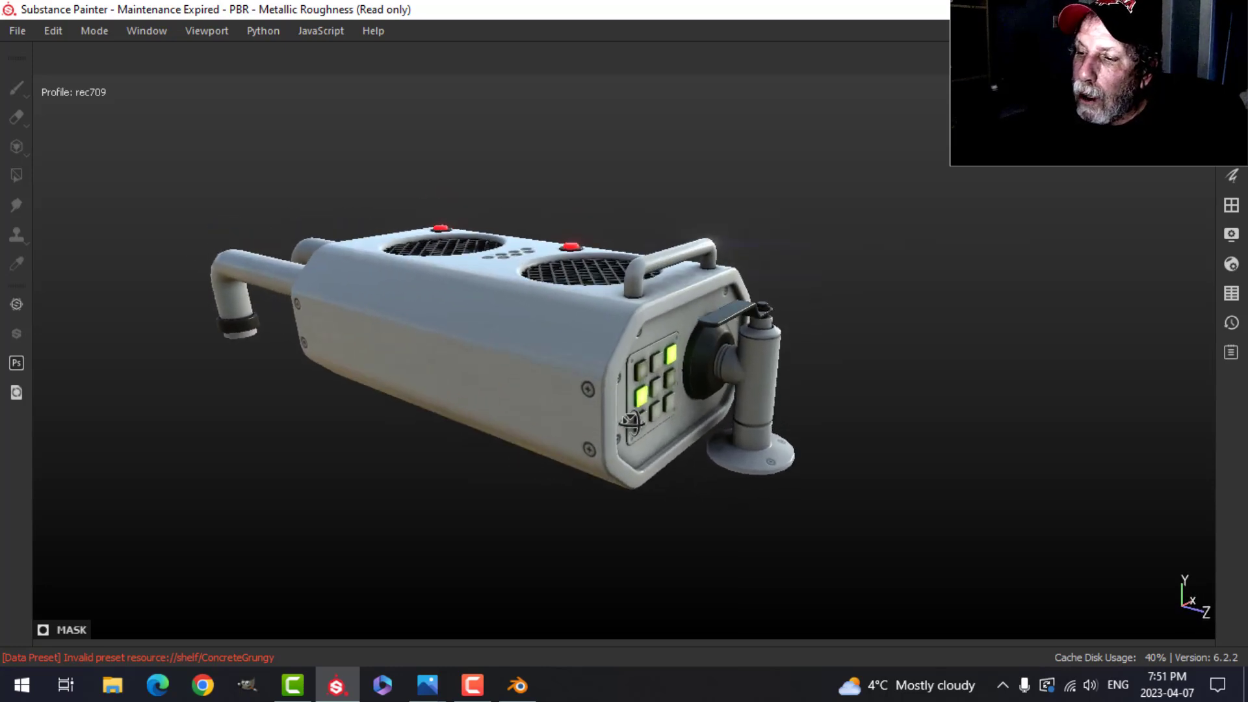
alt+middle_drag(632, 424, 668, 451)
alt+drag(668, 452, 642, 461)
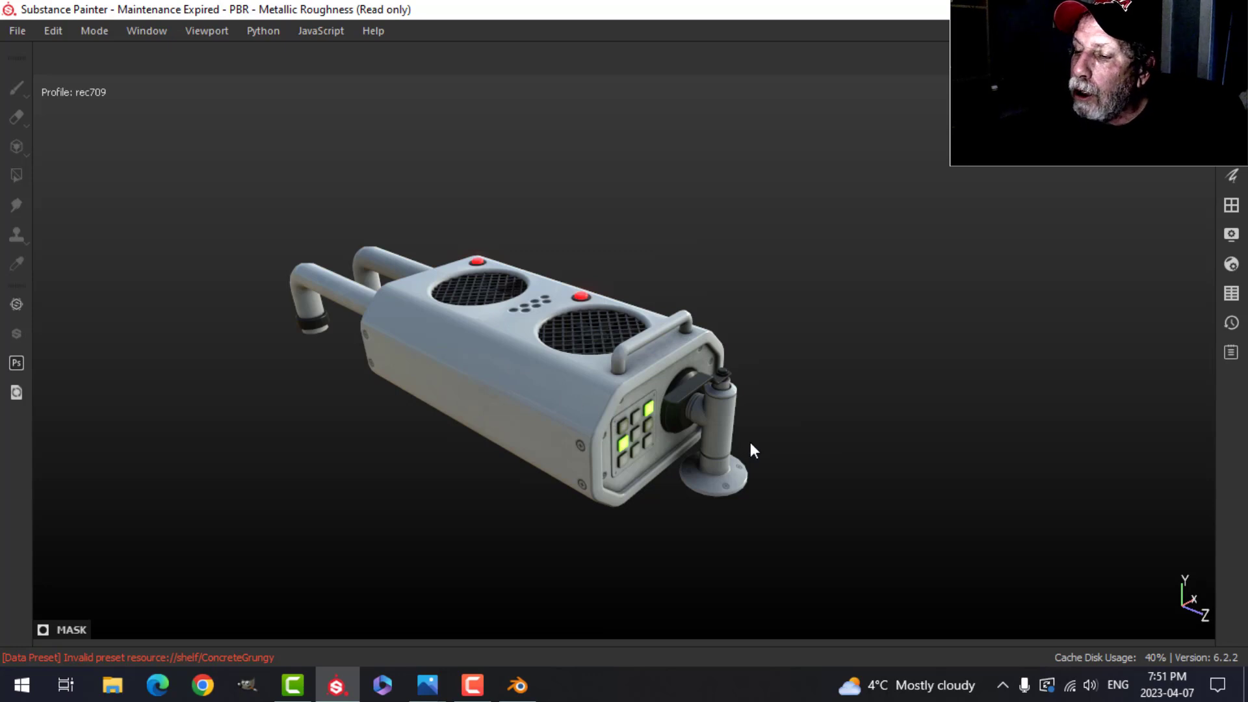
mouse_move(750, 442)
alt+mouse_down()
mouse_move(731, 451)
mouse_move(754, 460)
mouse_move(753, 427)
alt+mouse_up()
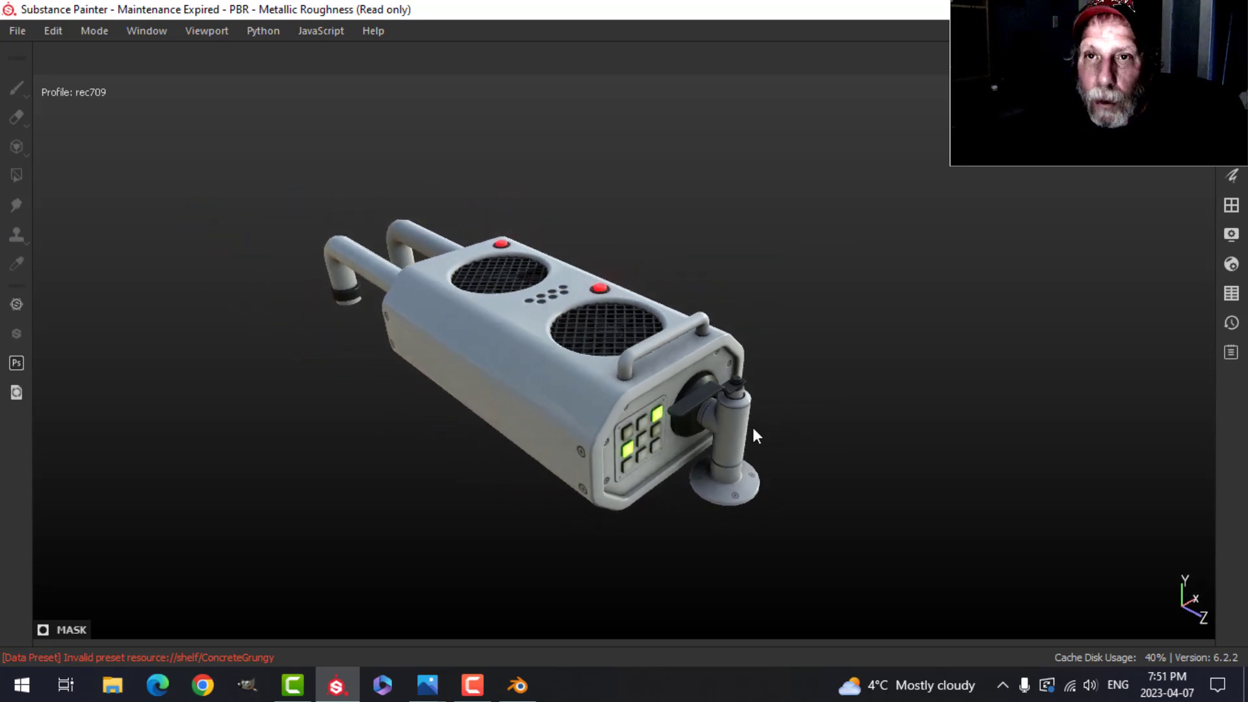